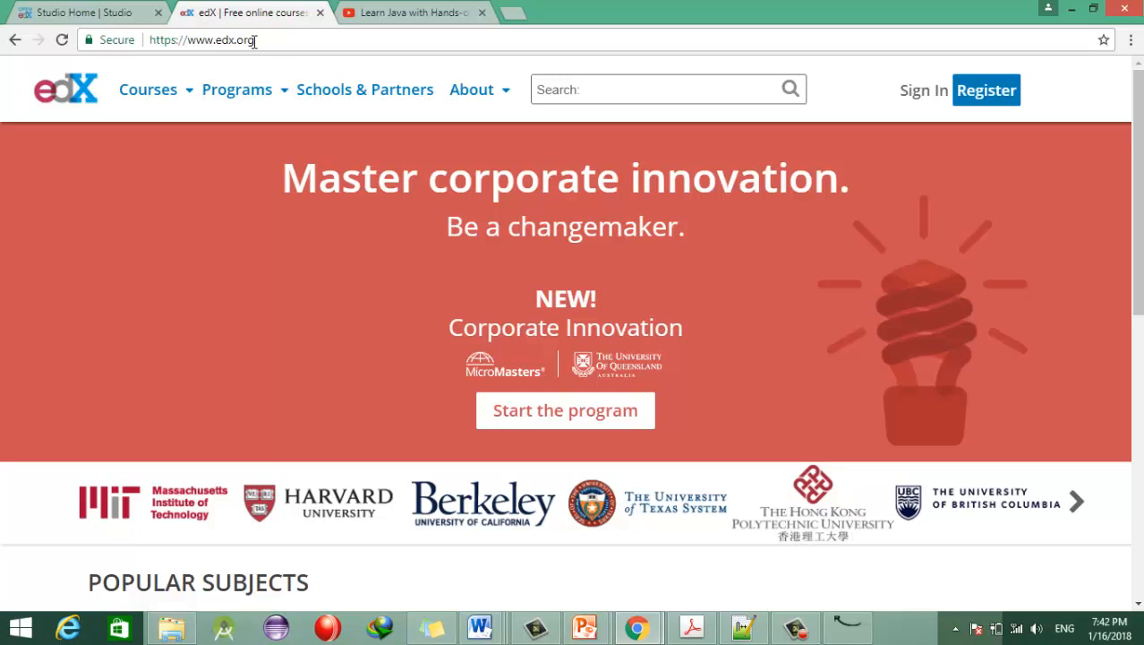
Step: Scroll the homepage's popular subjects, then show the Programs menu with MicroMasters, Professional and XSeries
left_click_drag(1138, 179, 1138, 329)
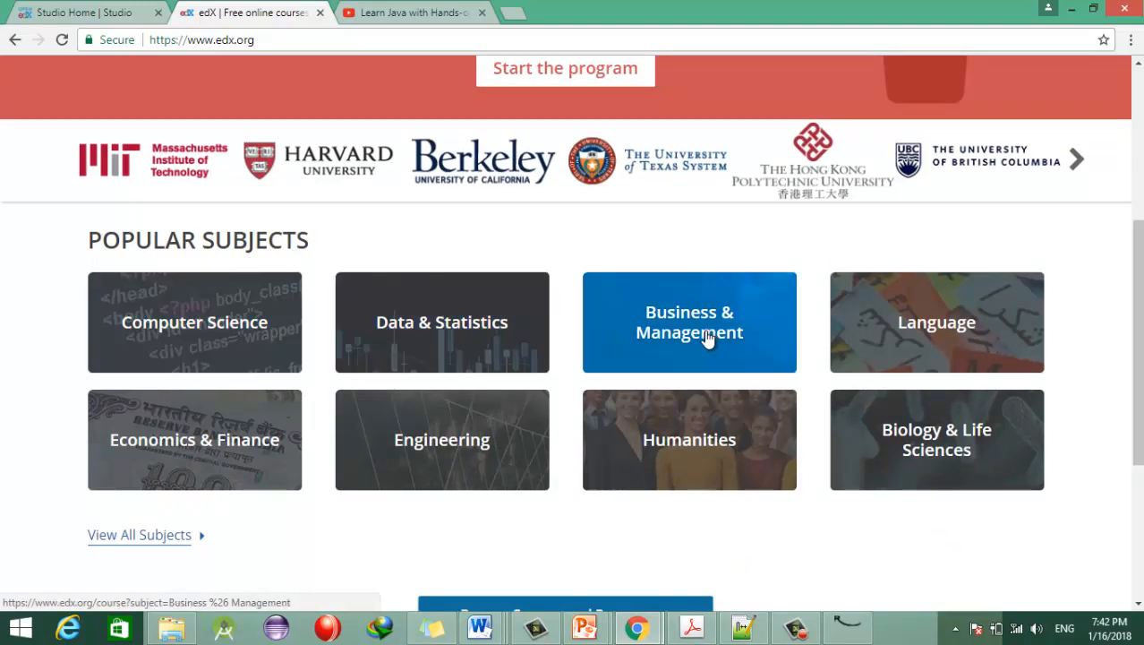
left_click_drag(1138, 341, 1138, 443)
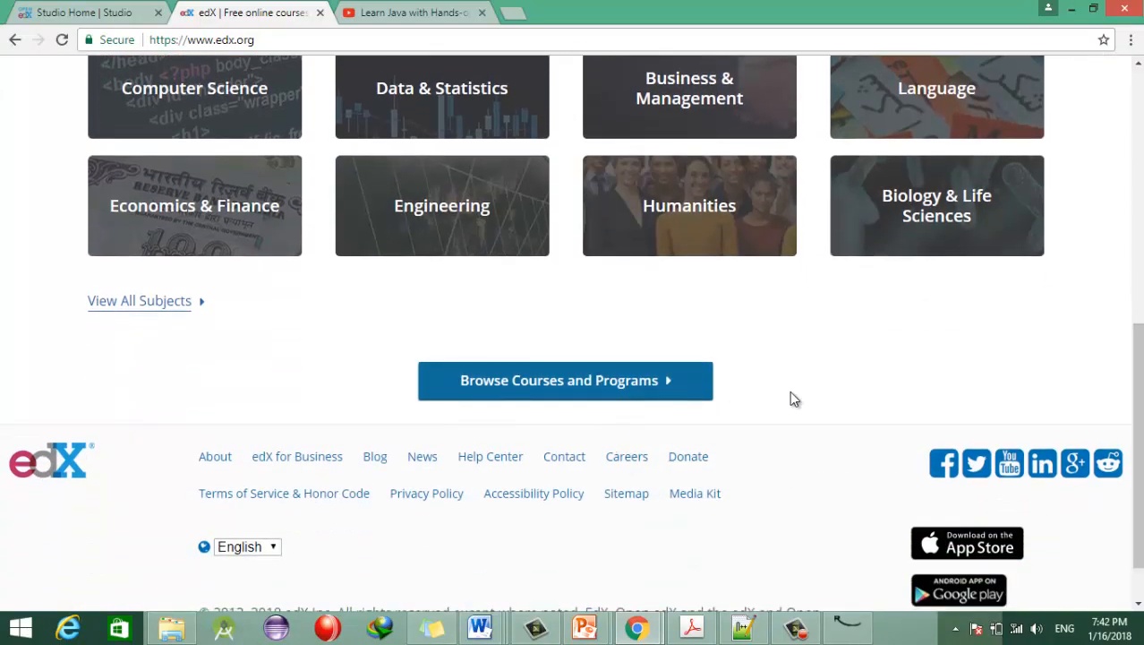
left_click_drag(1138, 403, 1138, 150)
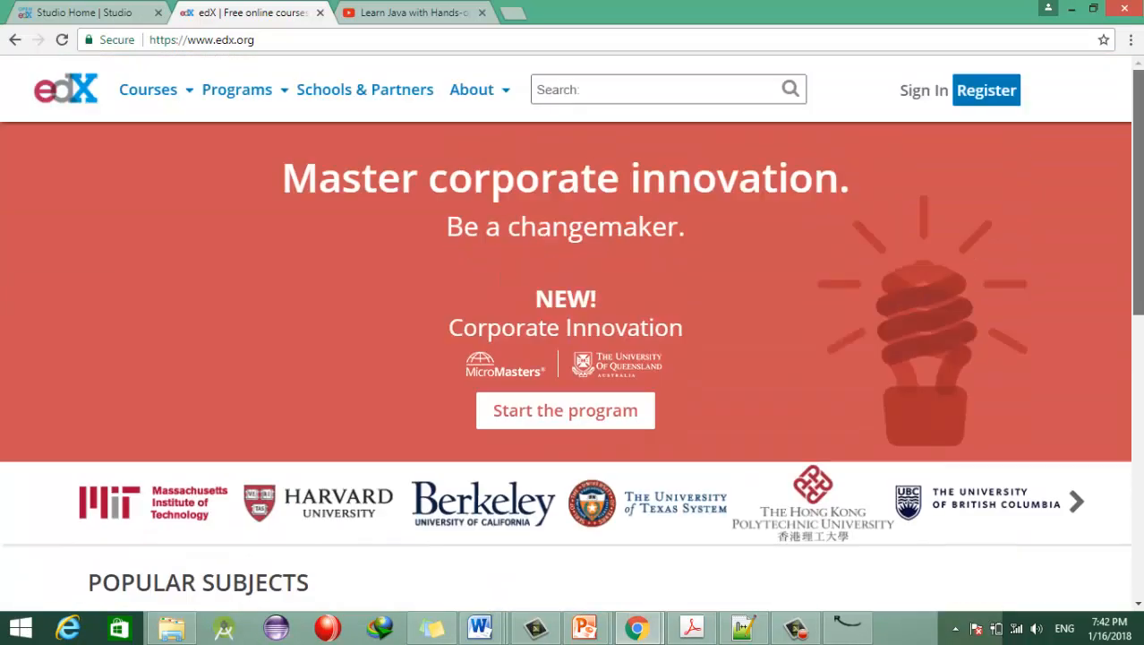
mouse_move(163, 93)
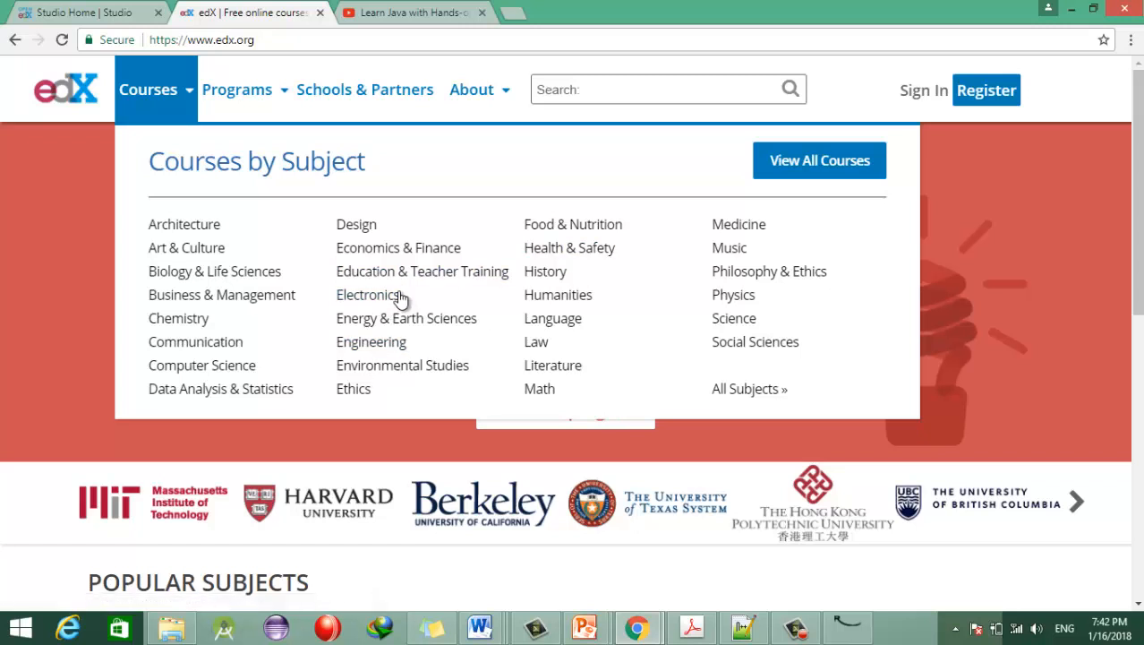
mouse_move(268, 96)
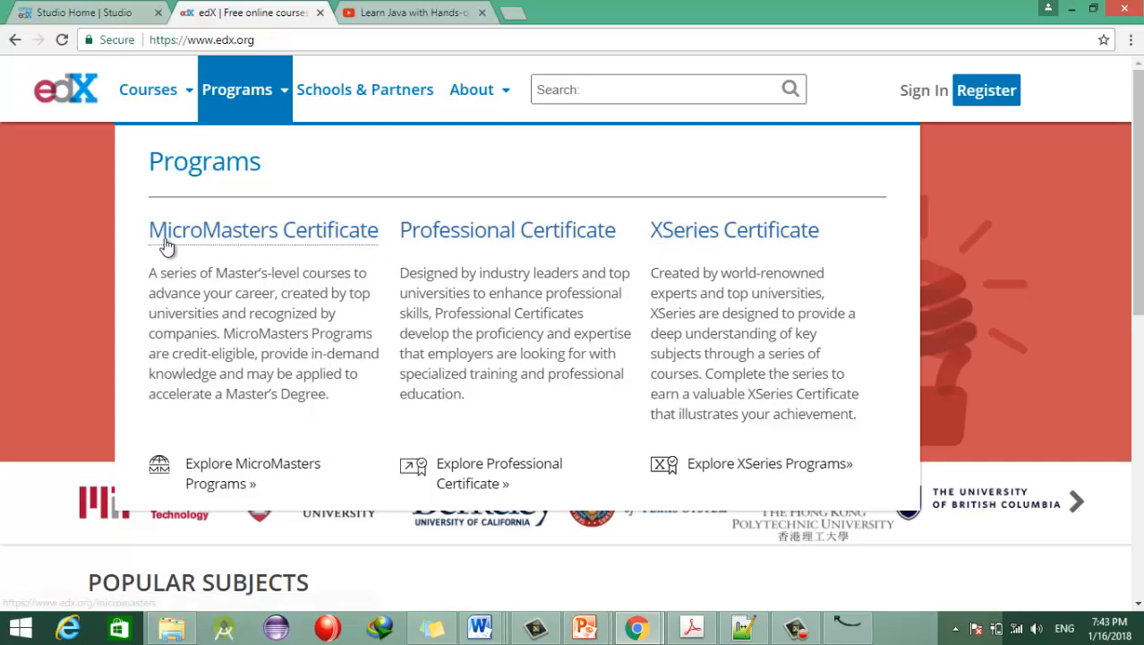
Step: Open MicroMasters and browse programs like Internet of Things, Business Leadership and Marketing Analytics
left_click(306, 231)
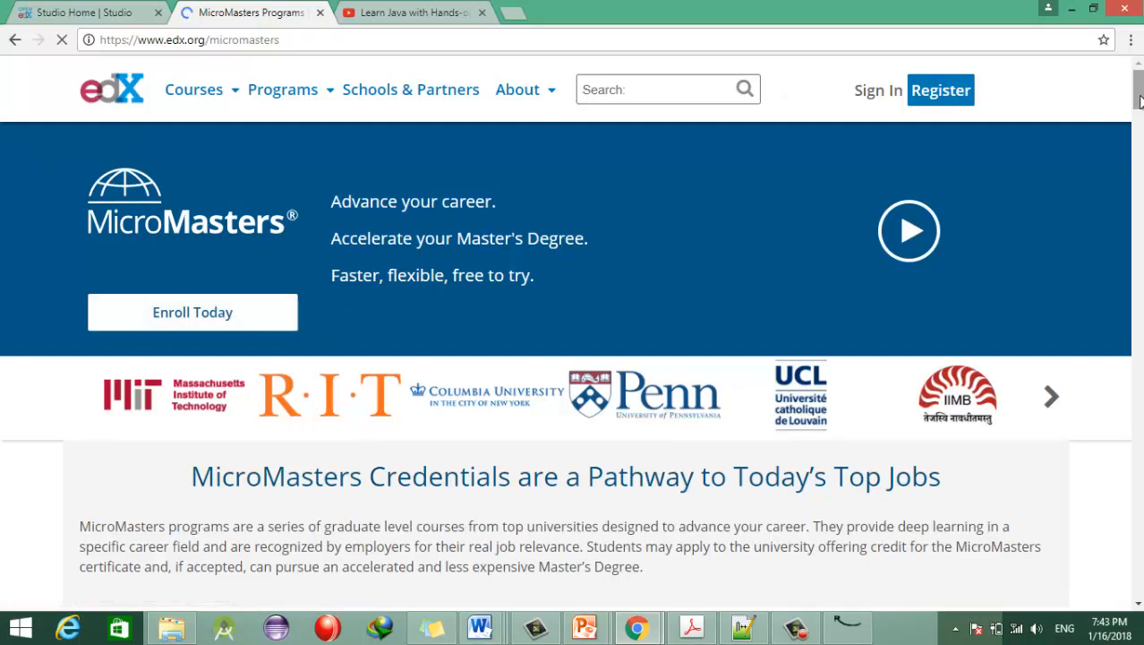
scroll(573, 331, "down", 9)
left_click_drag(1138, 148, 1139, 196)
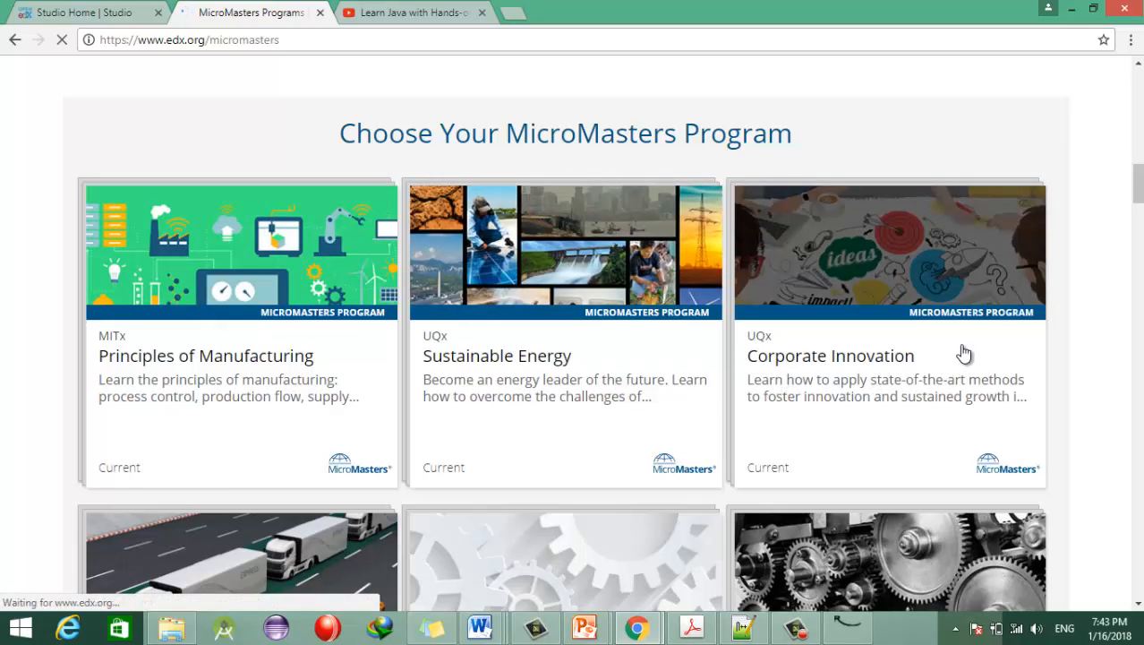
scroll(964, 353, "down", 5)
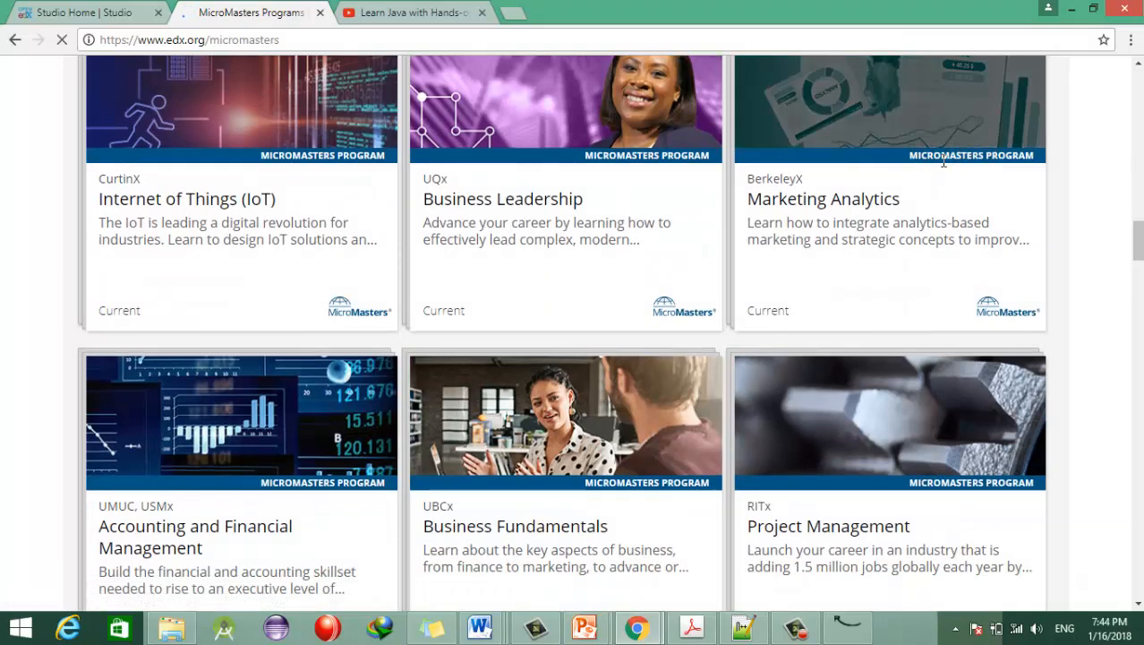
left_click_drag(1139, 224, 1137, 81)
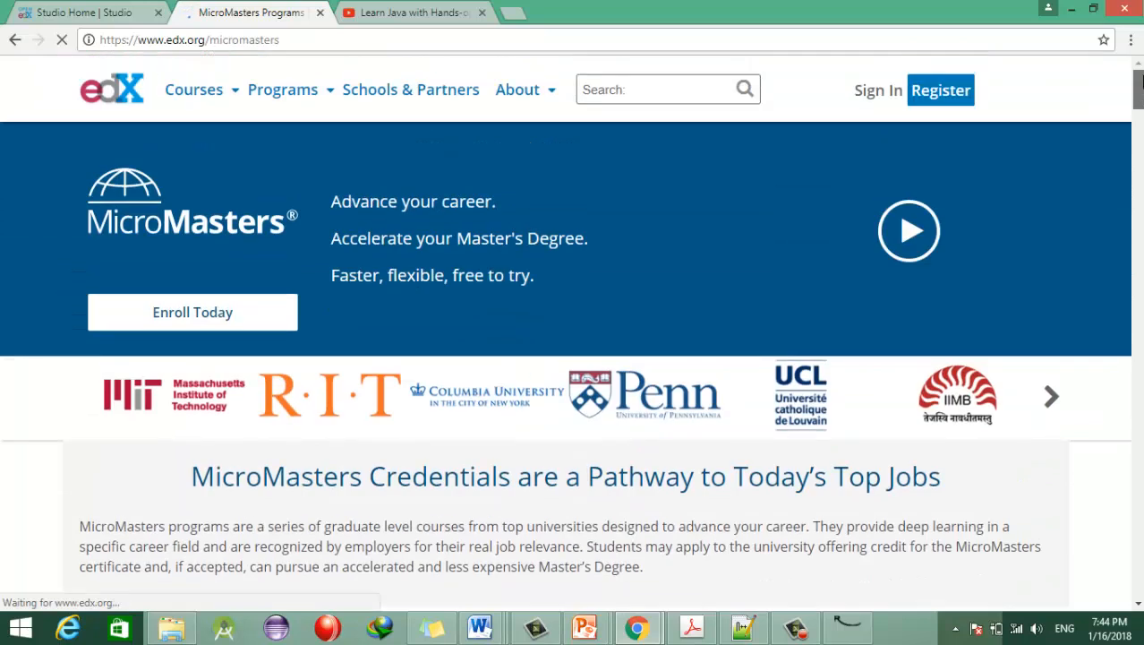
mouse_move(176, 112)
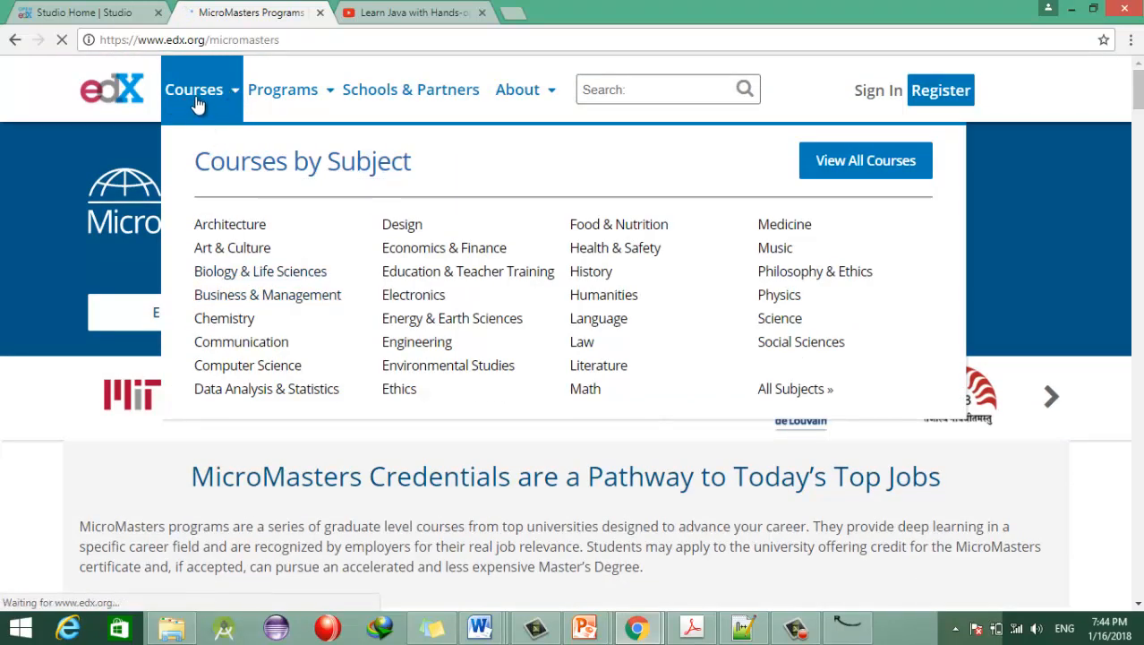
Step: Open the Computer Science courses and scroll the cards to find Introduction to Java Programming
left_click(233, 367)
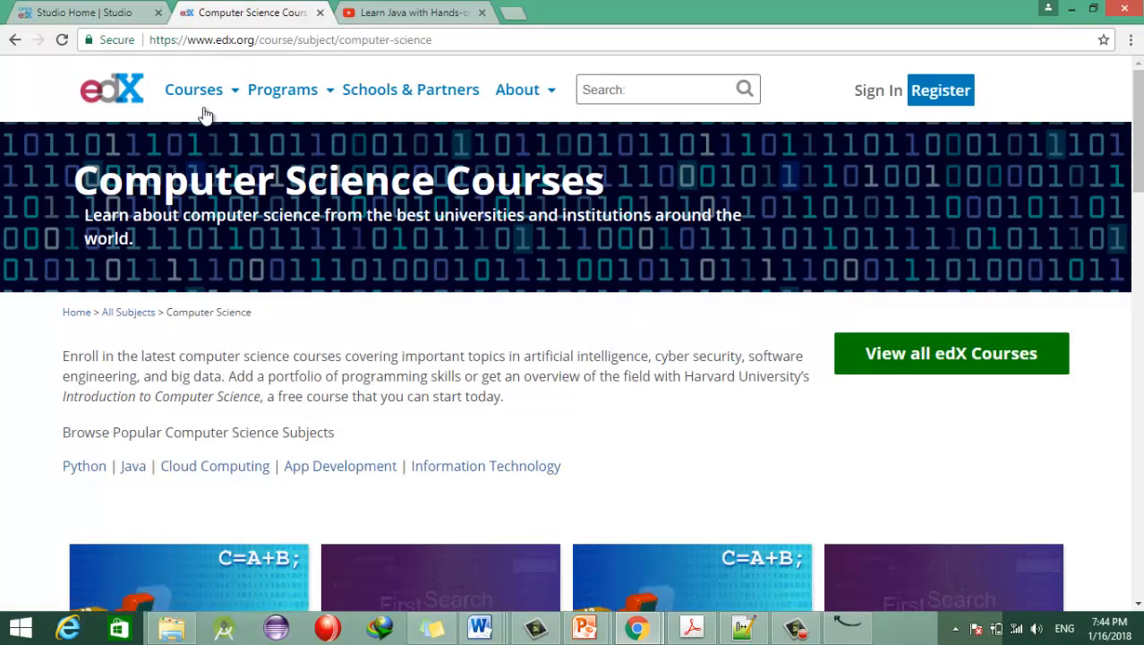
scroll(560, 322, "down", 2)
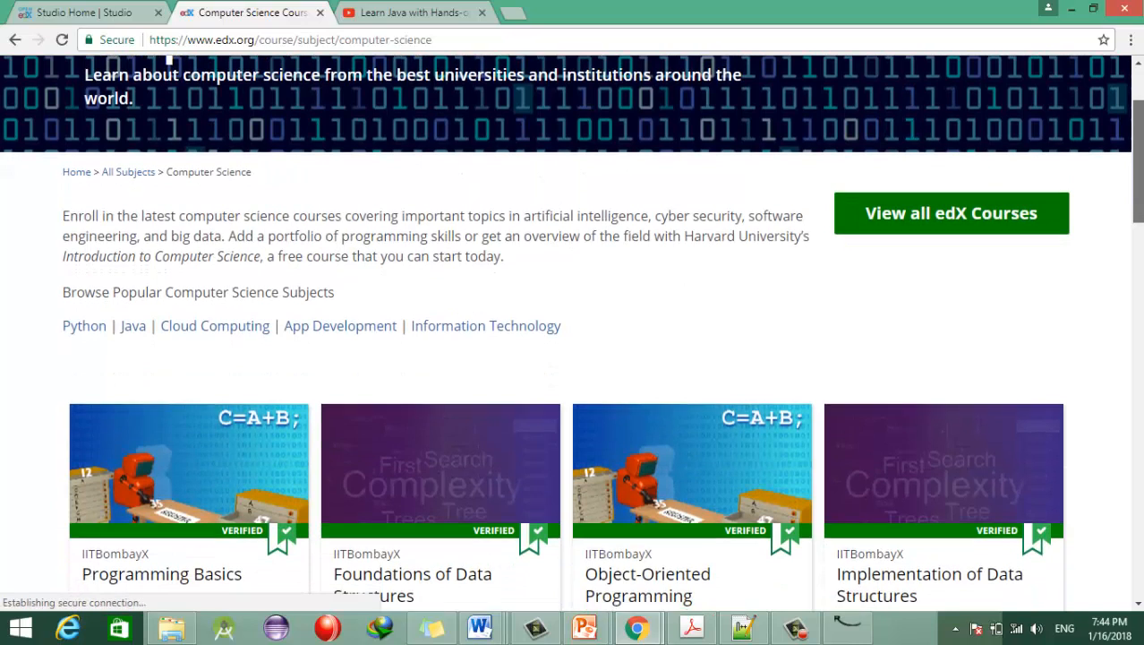
scroll(573, 359, "down", 2)
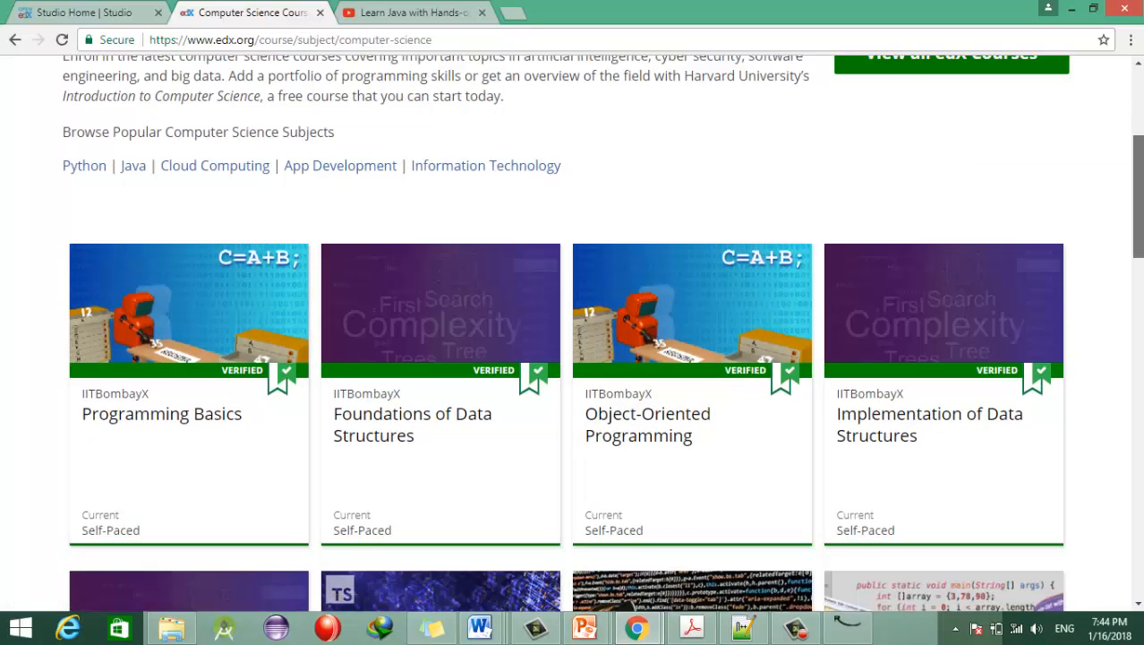
scroll(573, 359, "down", 4)
scroll(457, 196, "down", 2)
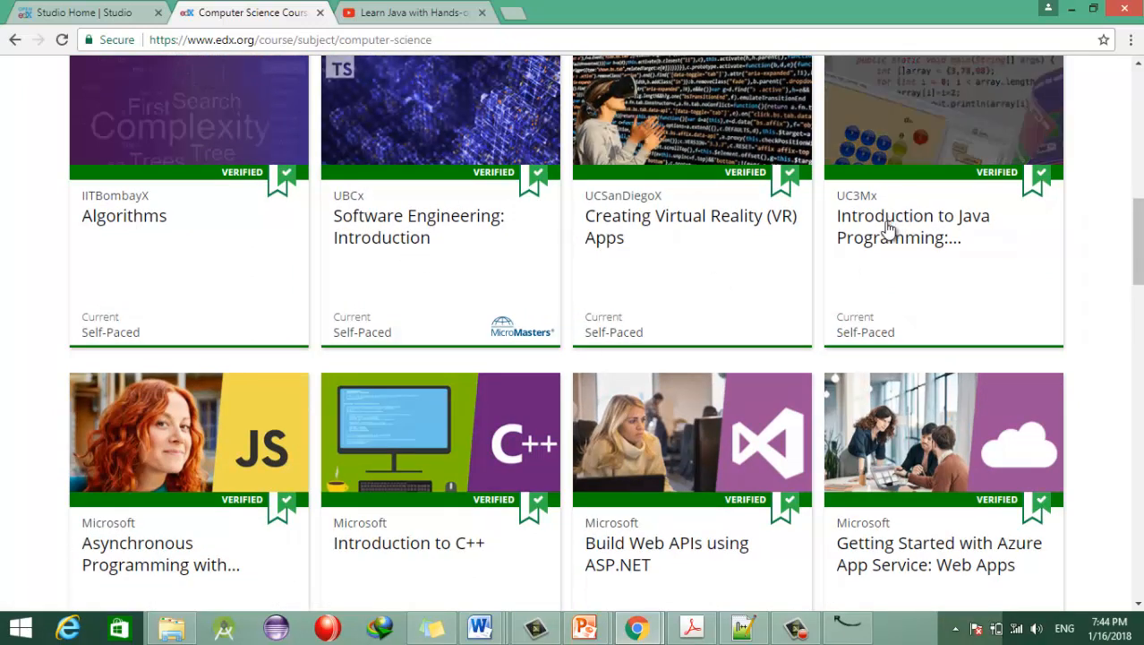
scroll(937, 240, "up", 2)
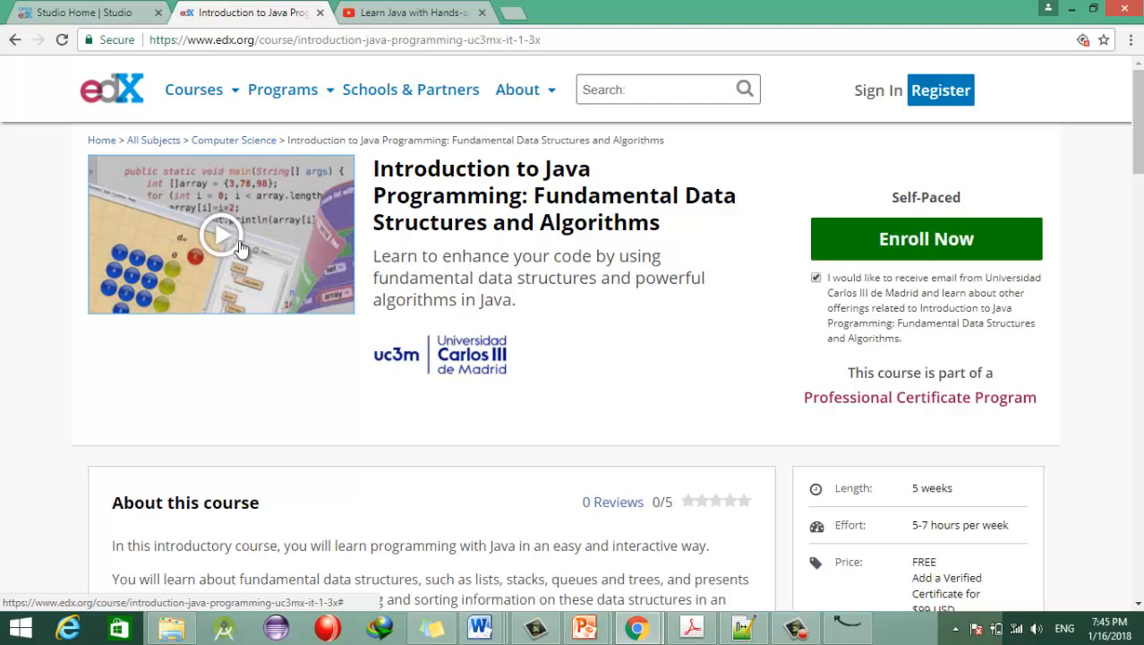
Step: Highlight the About this course description, the What you'll learn heading and its four bullets
scroll(572, 333, "down", 1)
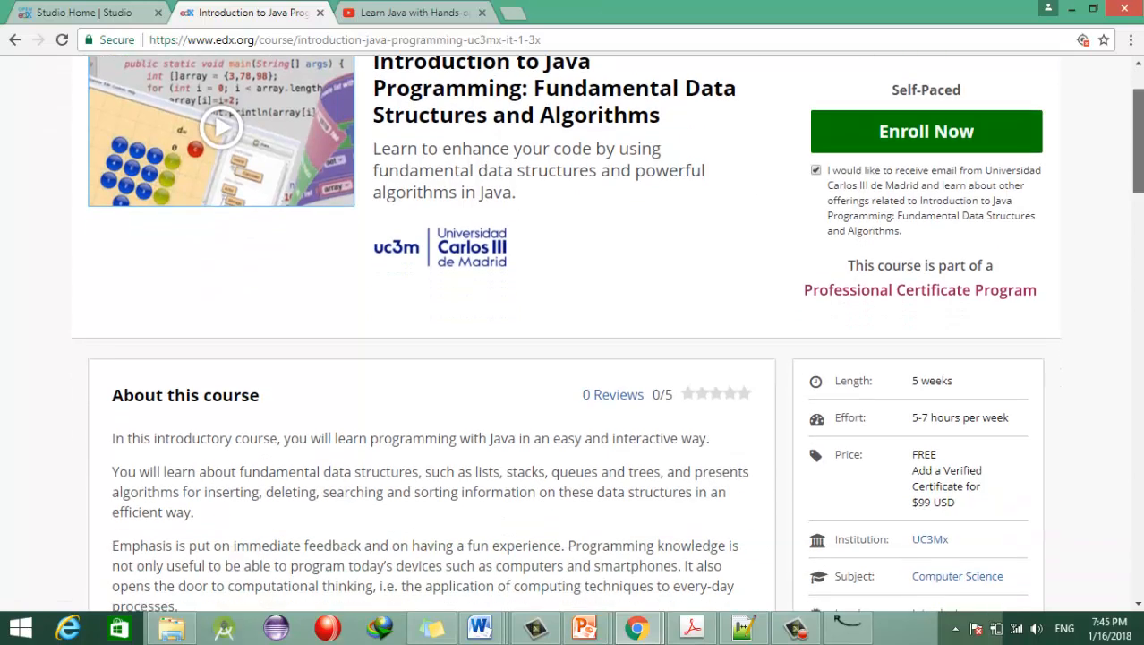
scroll(573, 333, "down", 3)
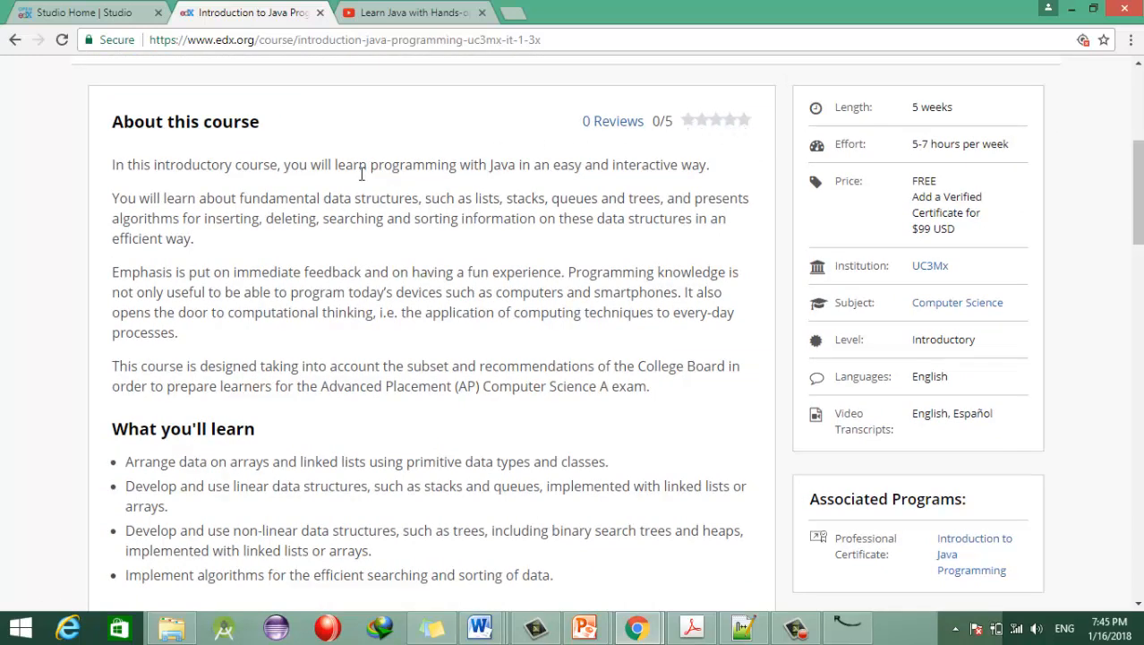
left_click_drag(156, 146, 654, 385)
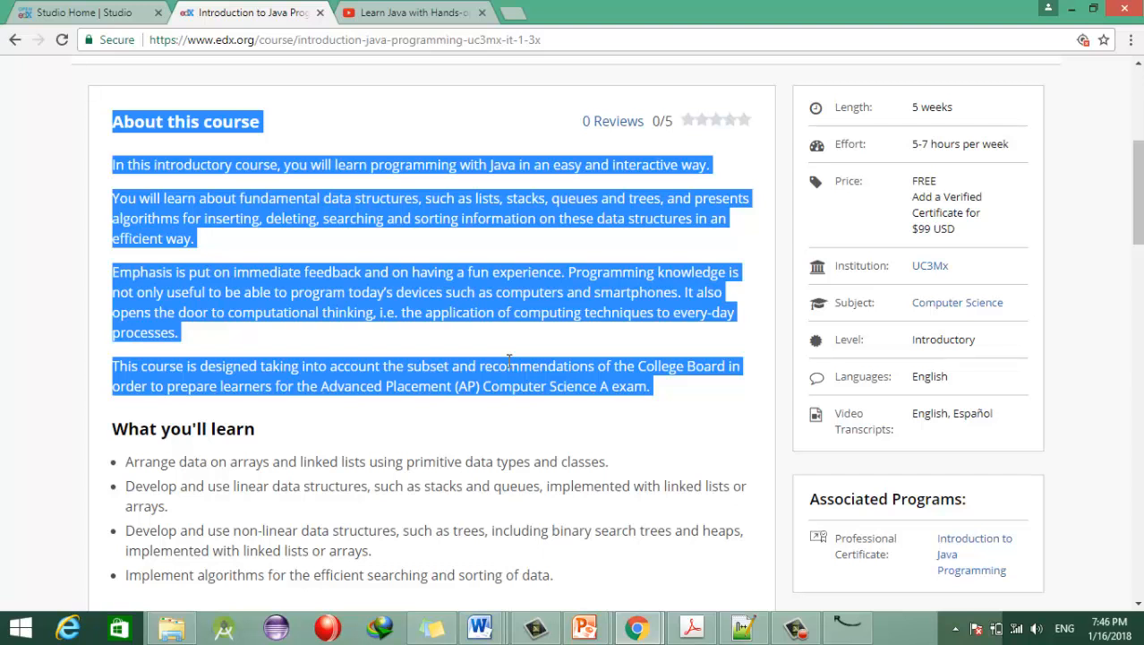
left_click_drag(1137, 193, 1137, 225)
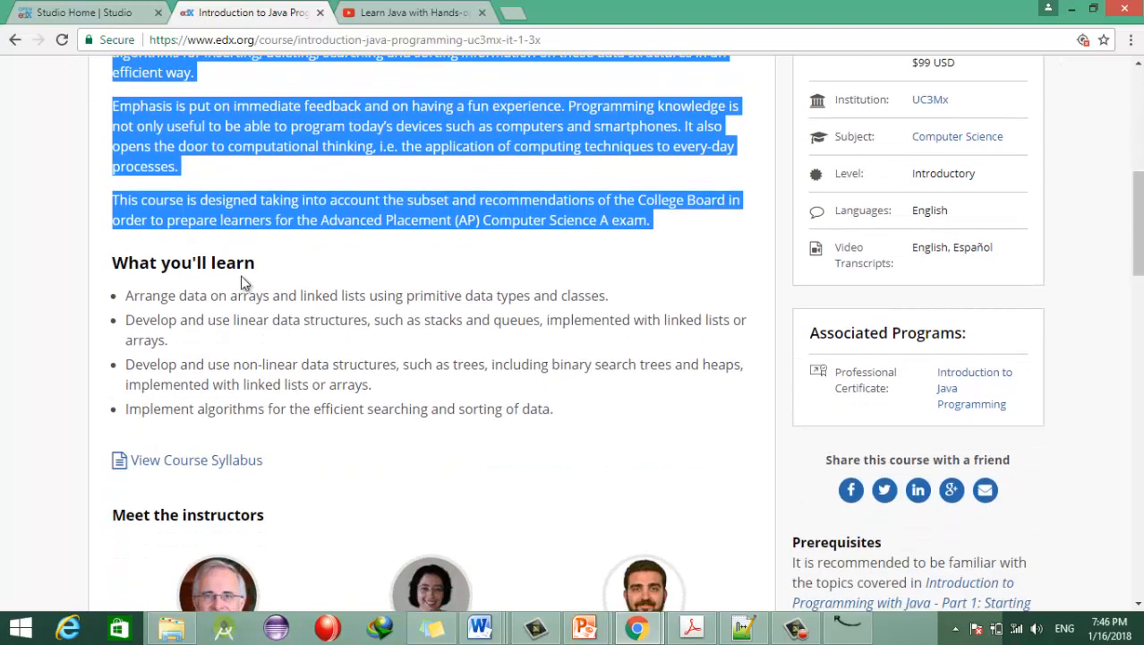
left_click_drag(115, 263, 277, 272)
left_click_drag(549, 410, 123, 298)
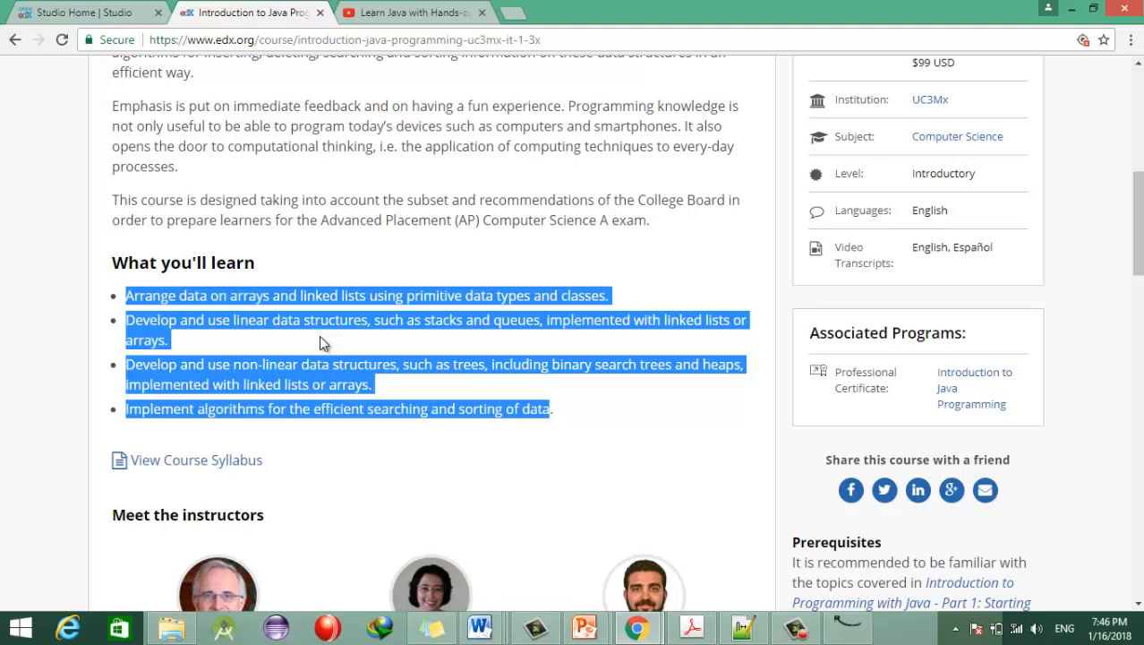
Step: Highlight the Prerequisites heading and its paragraph requiring Parts 1 and 2
scroll(1137, 223, "down", 3)
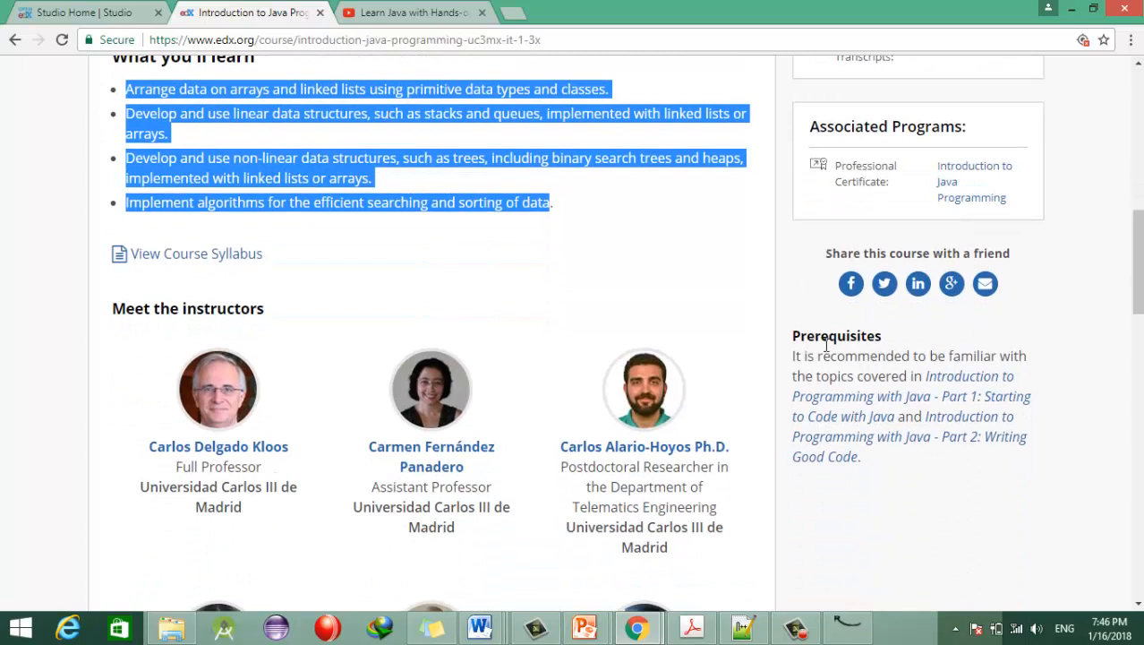
left_click_drag(792, 335, 895, 335)
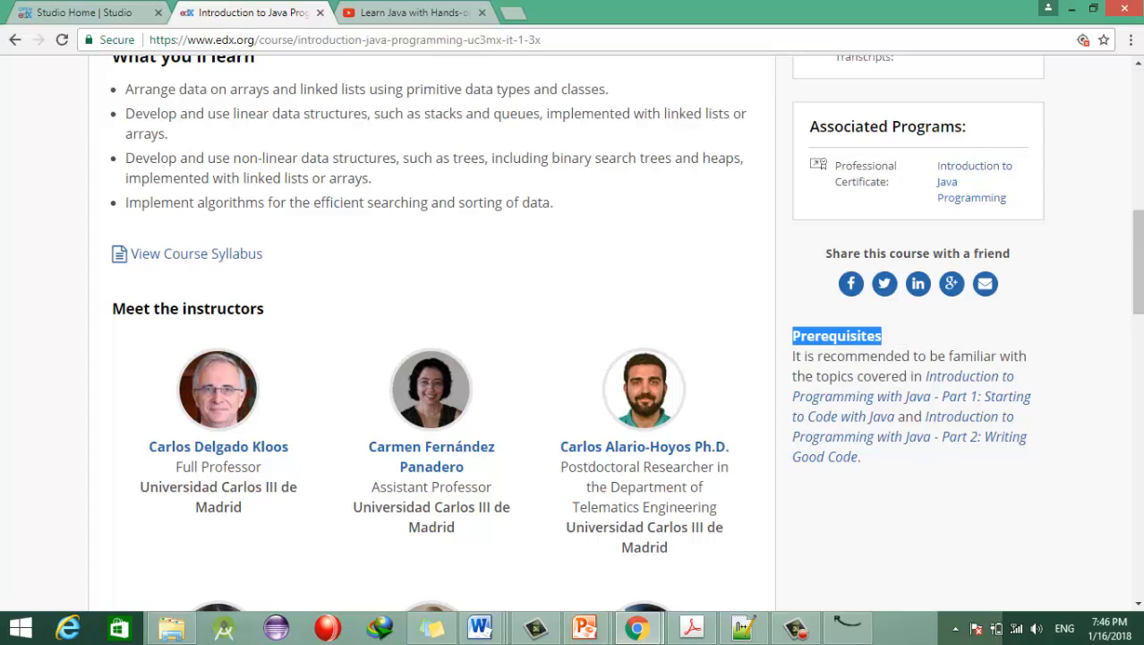
left_click_drag(888, 480, 794, 357)
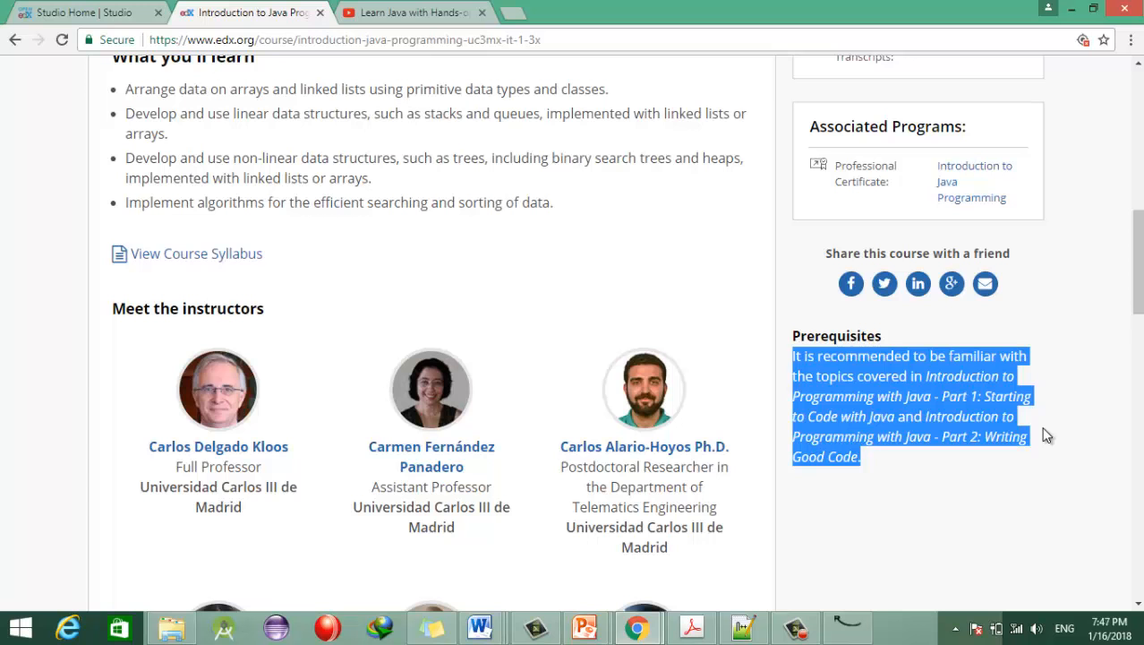
left_click_drag(1138, 279, 1138, 302)
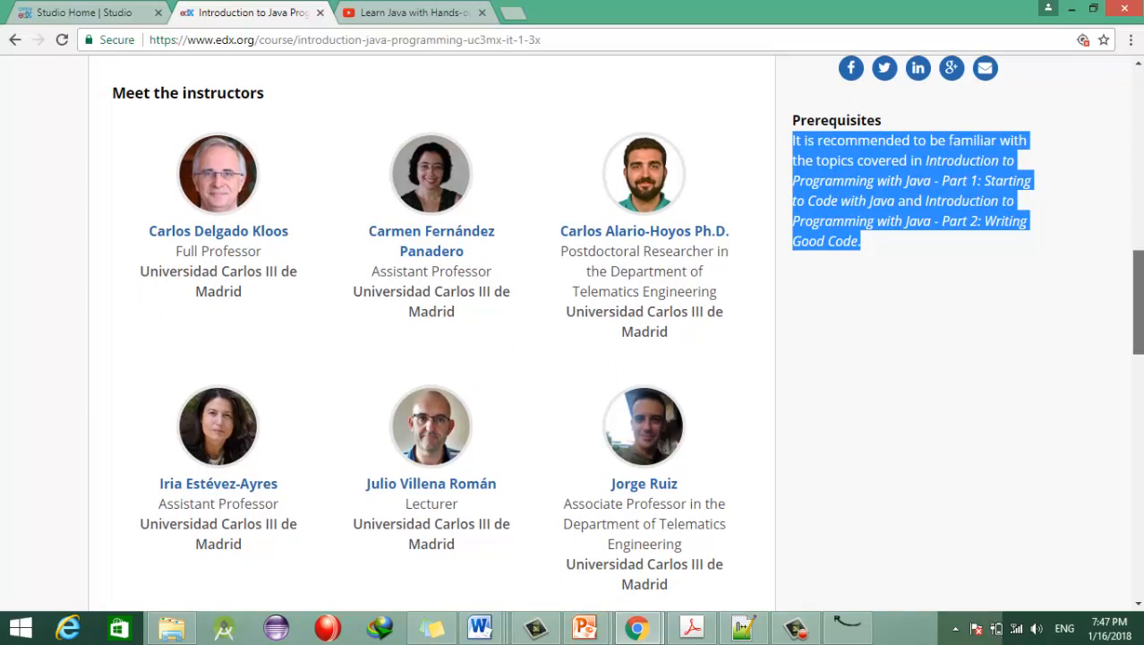
Step: Scroll to Pursue a Verified Certificate and highlight its ($99 USD) price
left_click_drag(1138, 302, 1138, 353)
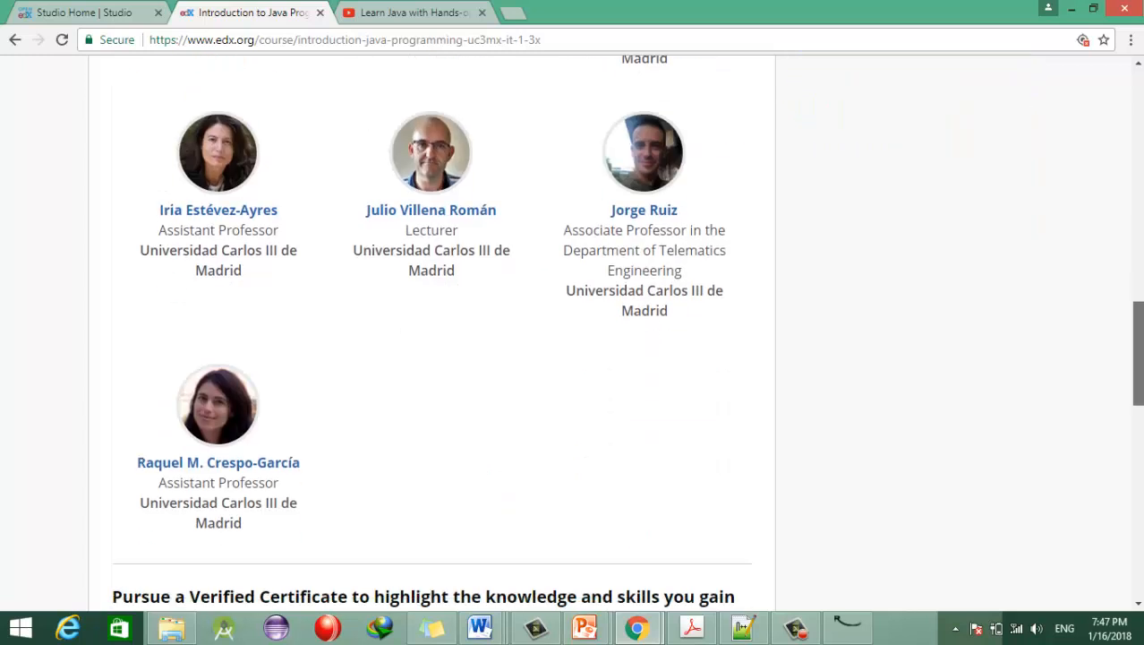
left_click_drag(1138, 352, 1138, 433)
left_click_drag(108, 166, 494, 547)
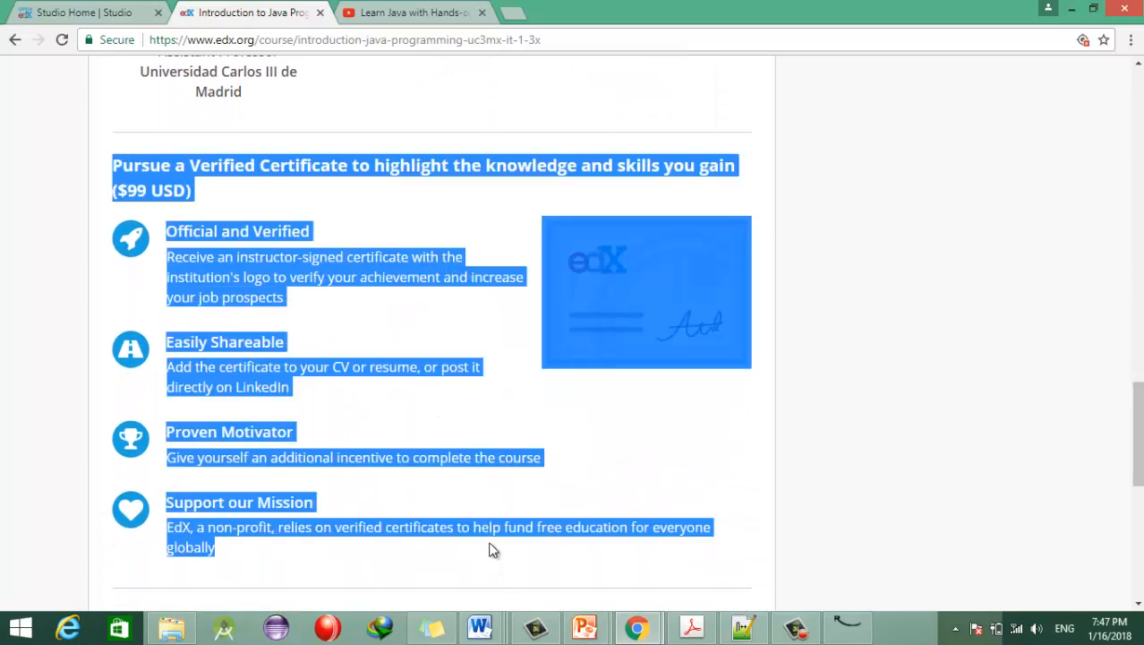
left_click(440, 326)
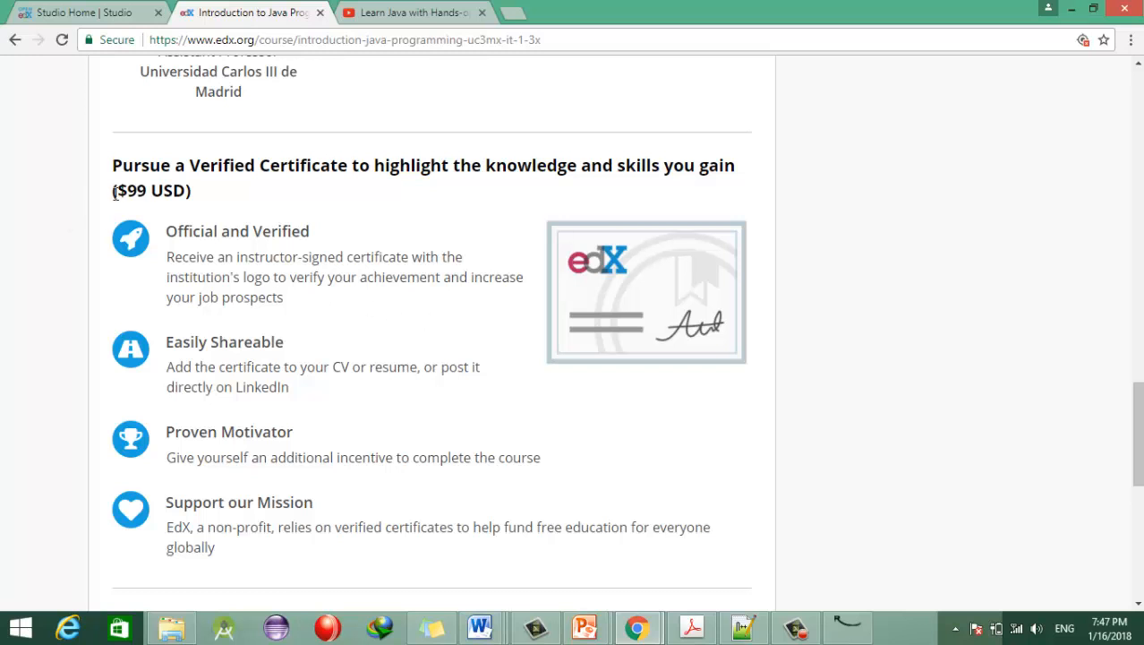
left_click_drag(113, 190, 201, 203)
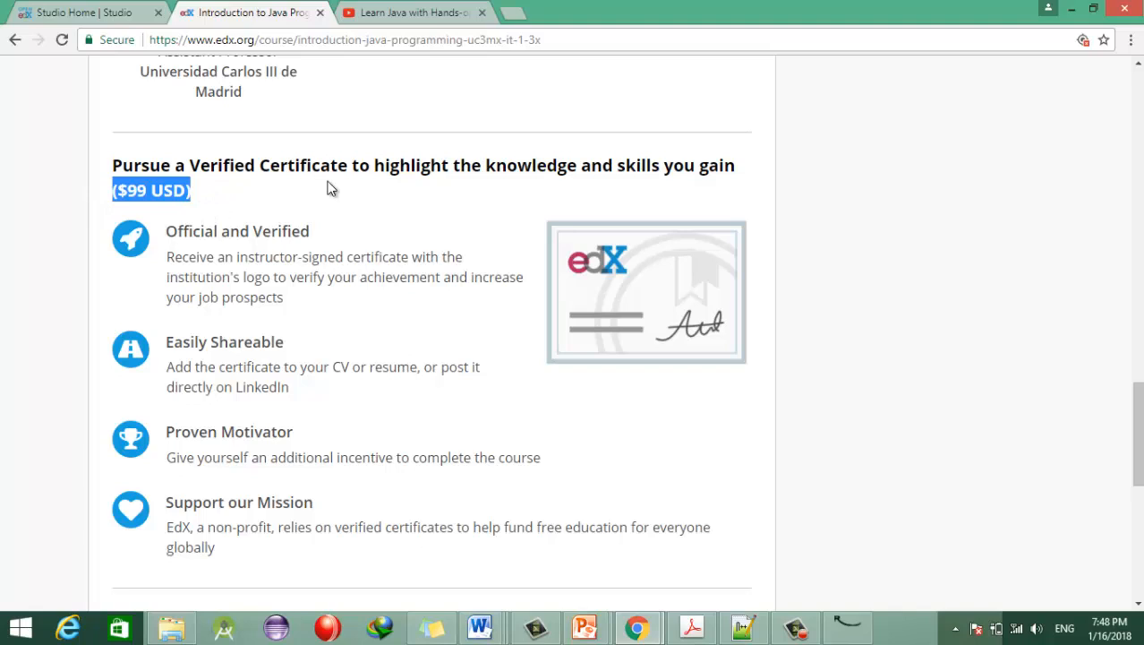
scroll(314, 189, "up", 5)
Step: Start enrolling in the Java course and click into the registration form's Email field
scroll(573, 332, "up", 7)
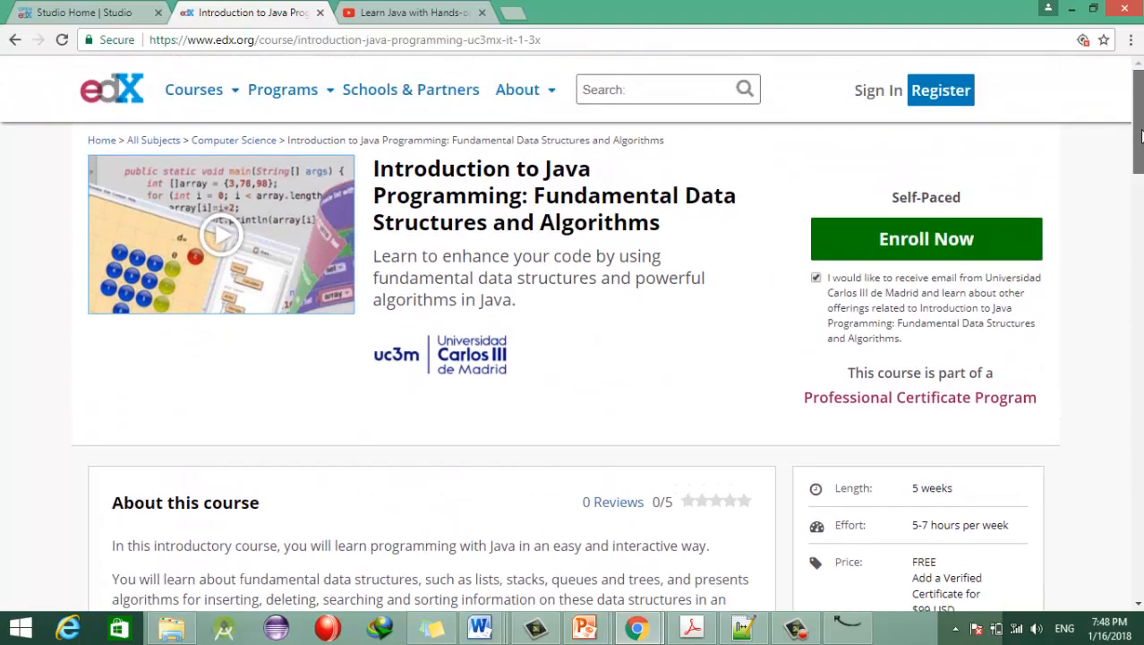
left_click(909, 255)
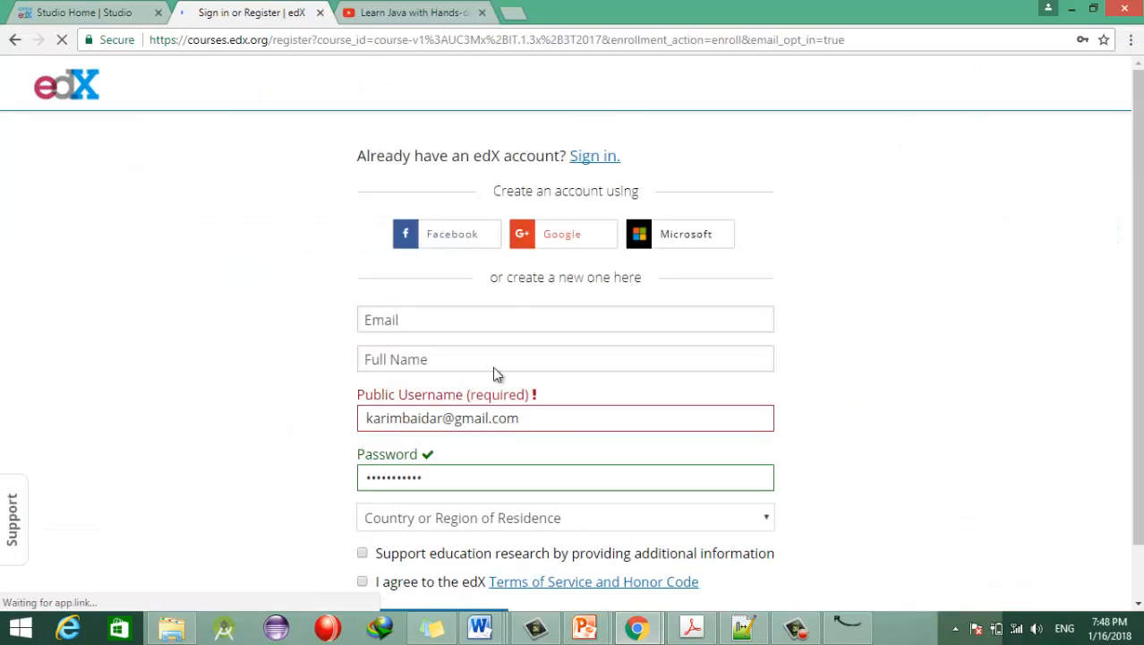
scroll(451, 385, "down", 1)
left_click(506, 254)
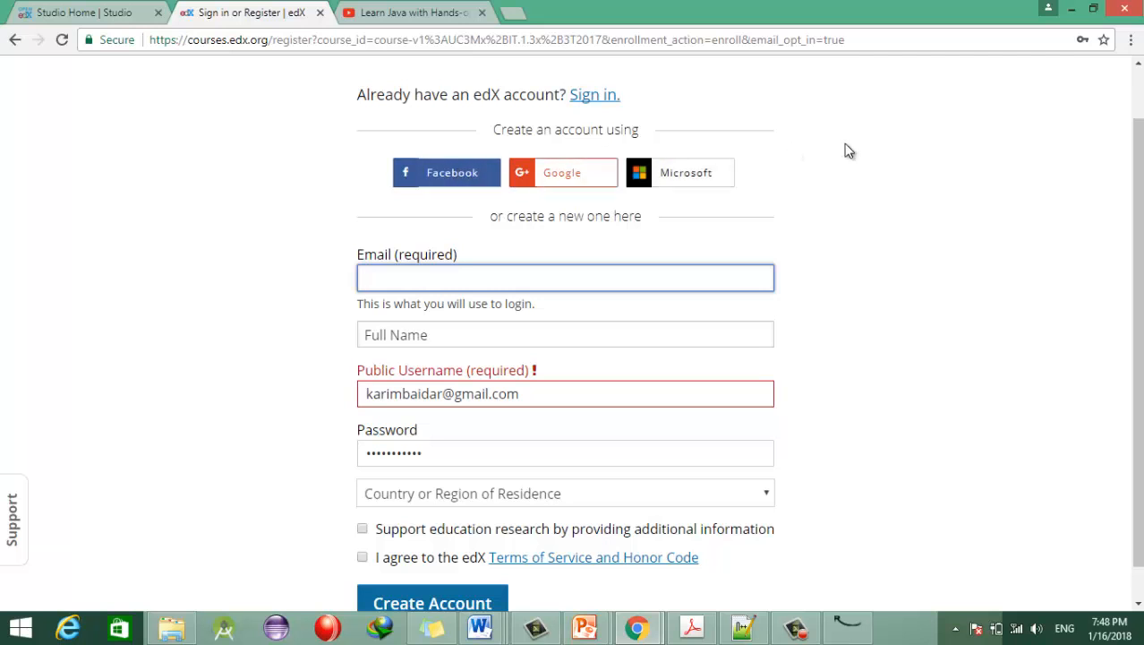
Step: Look over the registration form, briefly selecting its text and then clearing the selection
scroll(1135, 358, "down", 1)
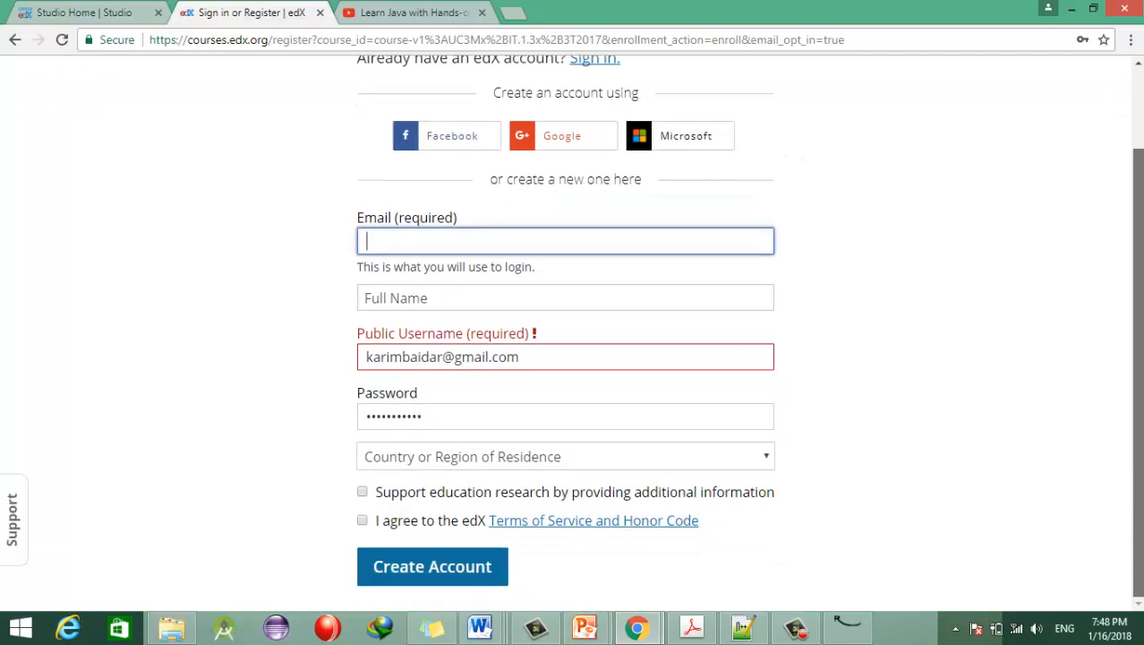
scroll(1141, 367, "up", 1)
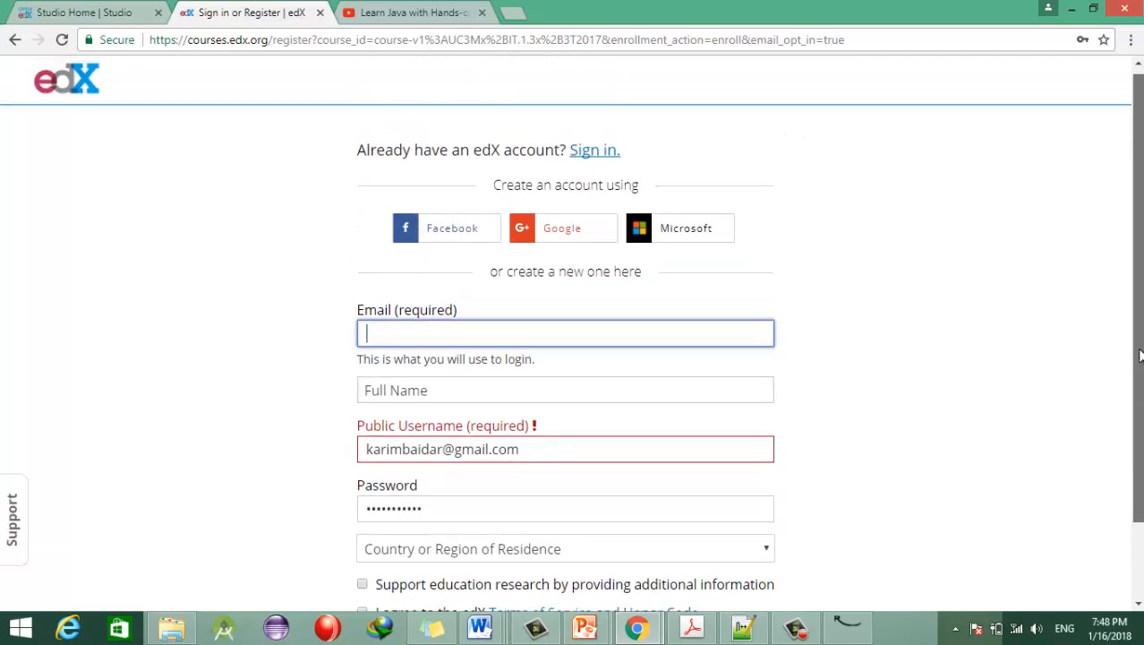
scroll(1140, 356, "down", 1)
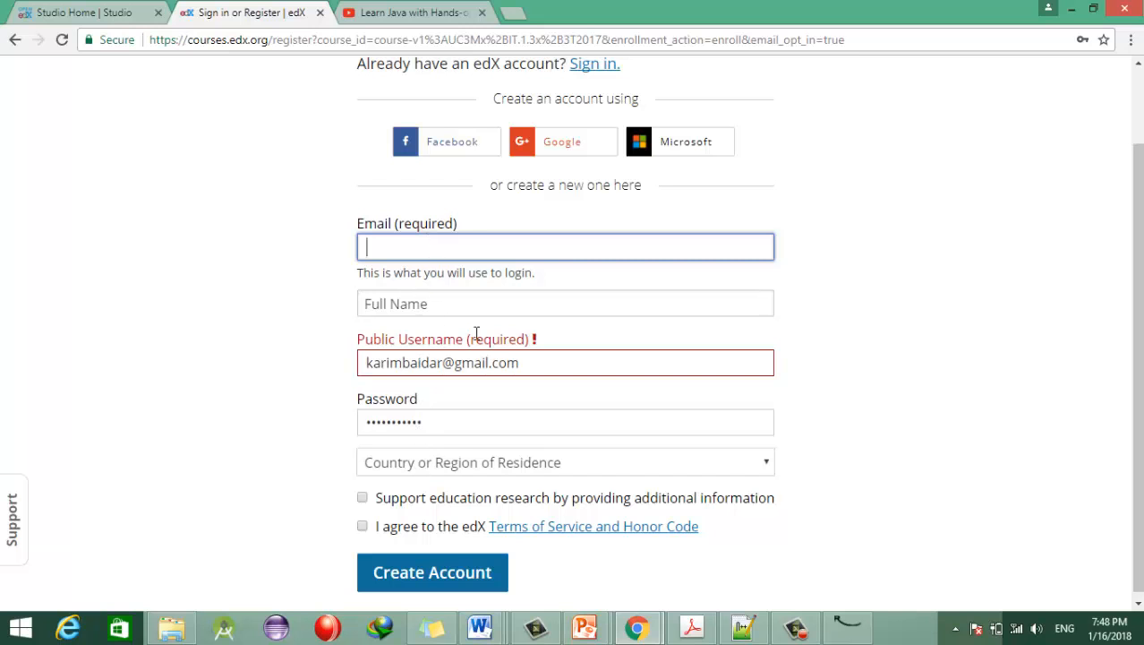
left_click_drag(1036, 436, 1143, 218)
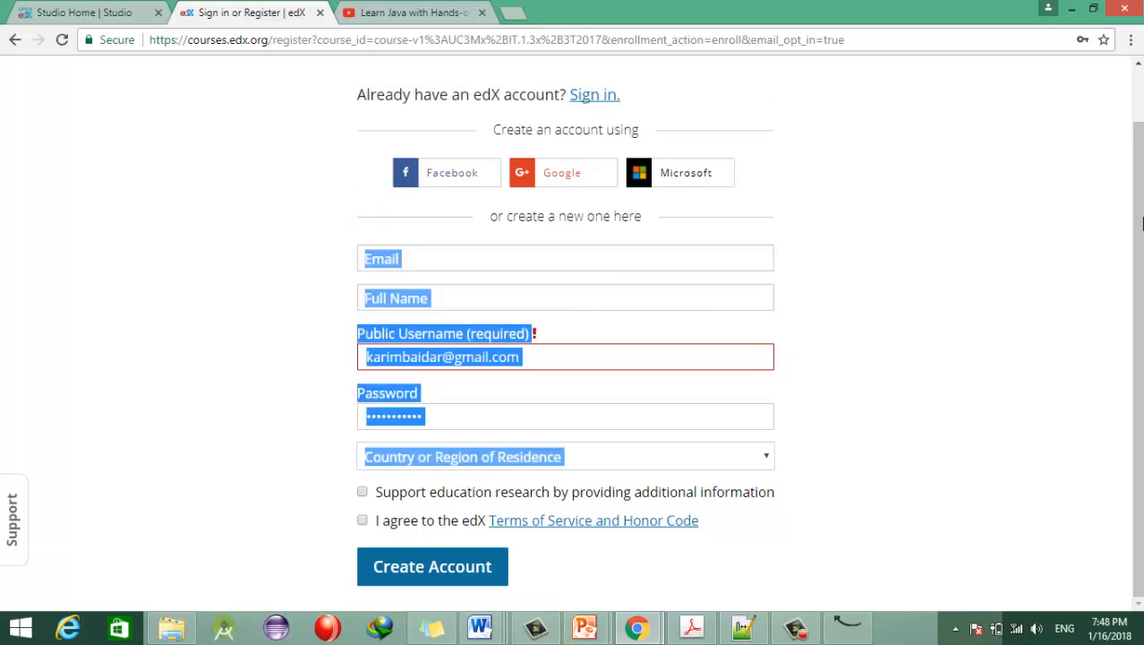
left_click(935, 257)
scroll(656, 171, "up", 1)
Step: Sign in with the saved account email and password, ticking Remember me
left_click(591, 158)
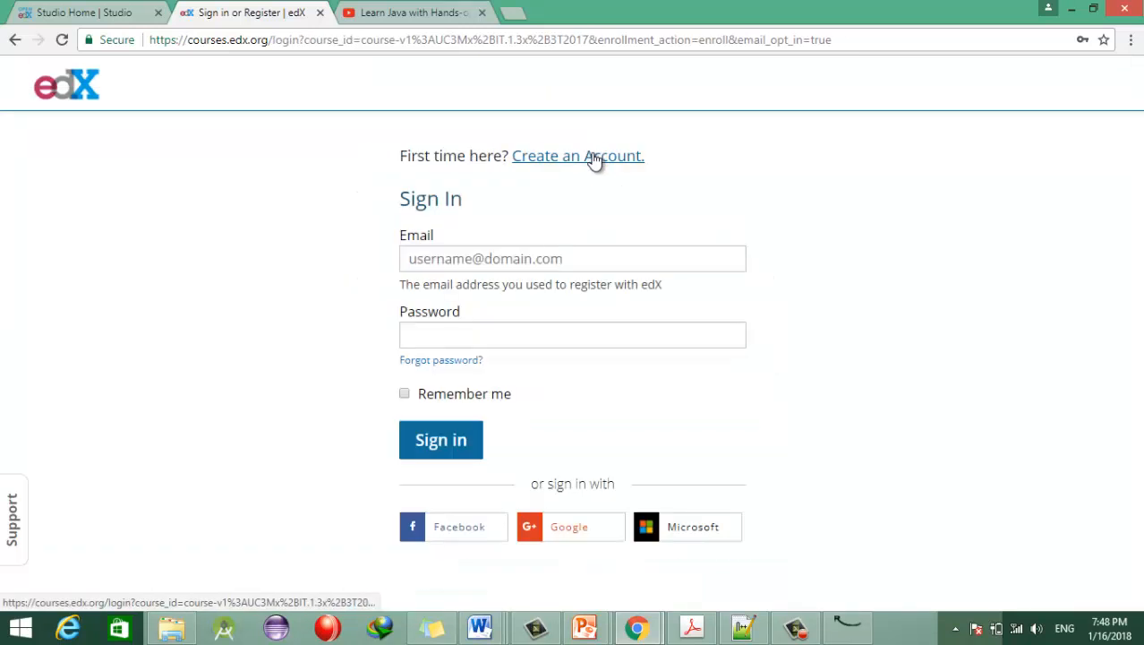
left_click_drag(592, 265, 320, 265)
left_click(564, 261)
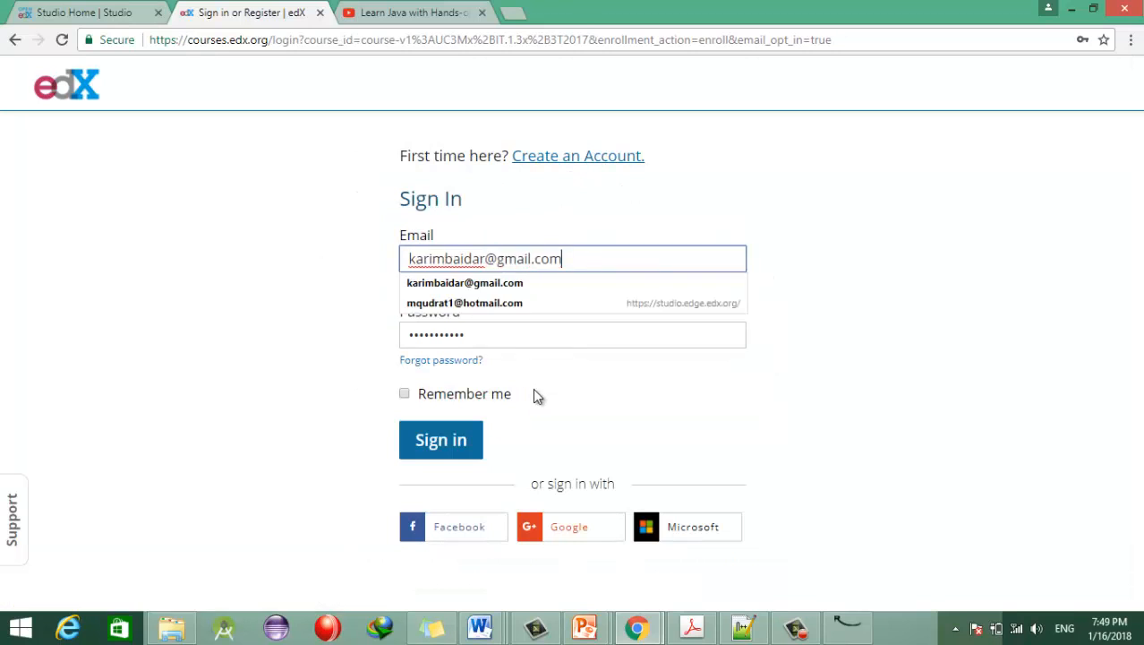
left_click(253, 383)
left_click(404, 395)
left_click(454, 452)
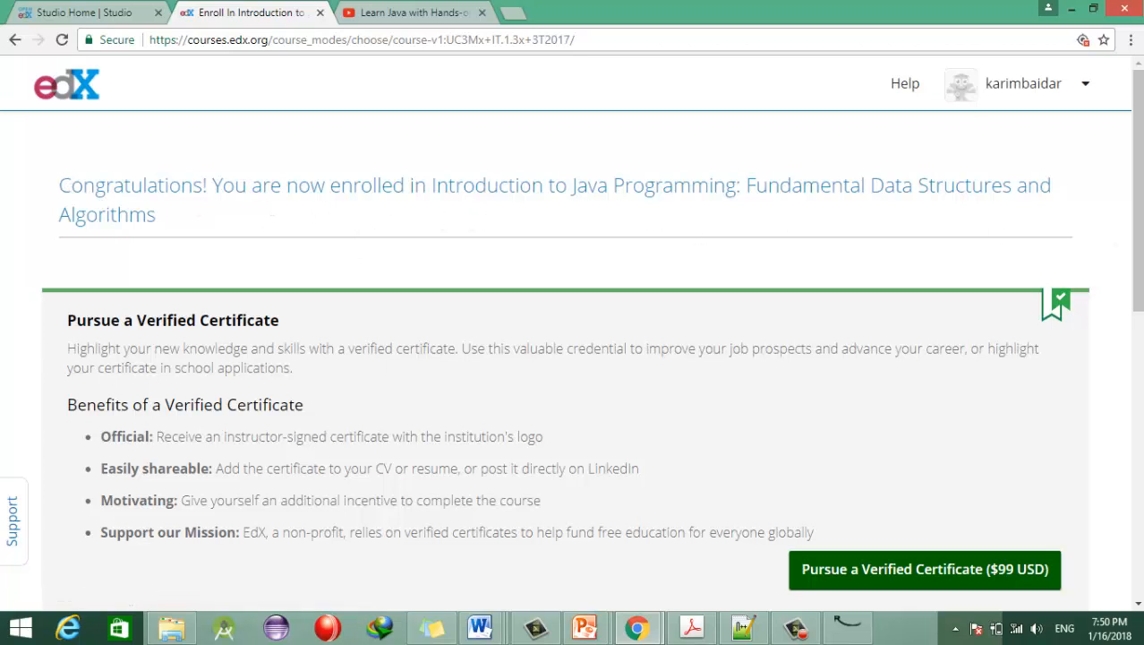
Step: Choose Audit This Course instead of the $99 verified certificate
scroll(787, 444, "down", 2)
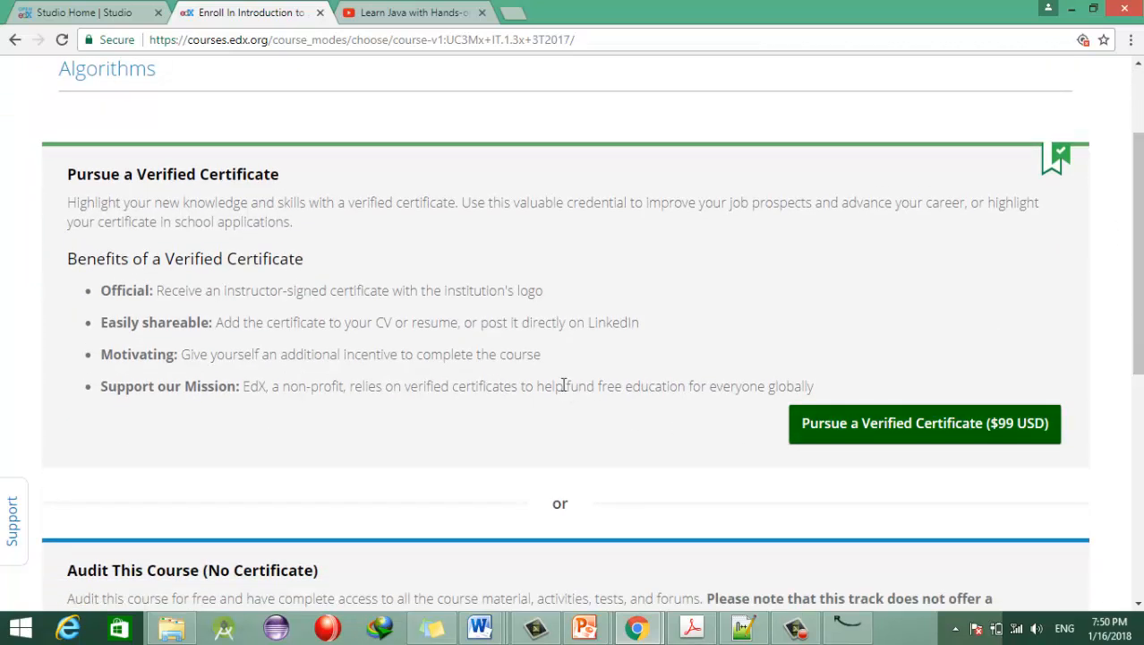
left_click_drag(1138, 327, 1138, 367)
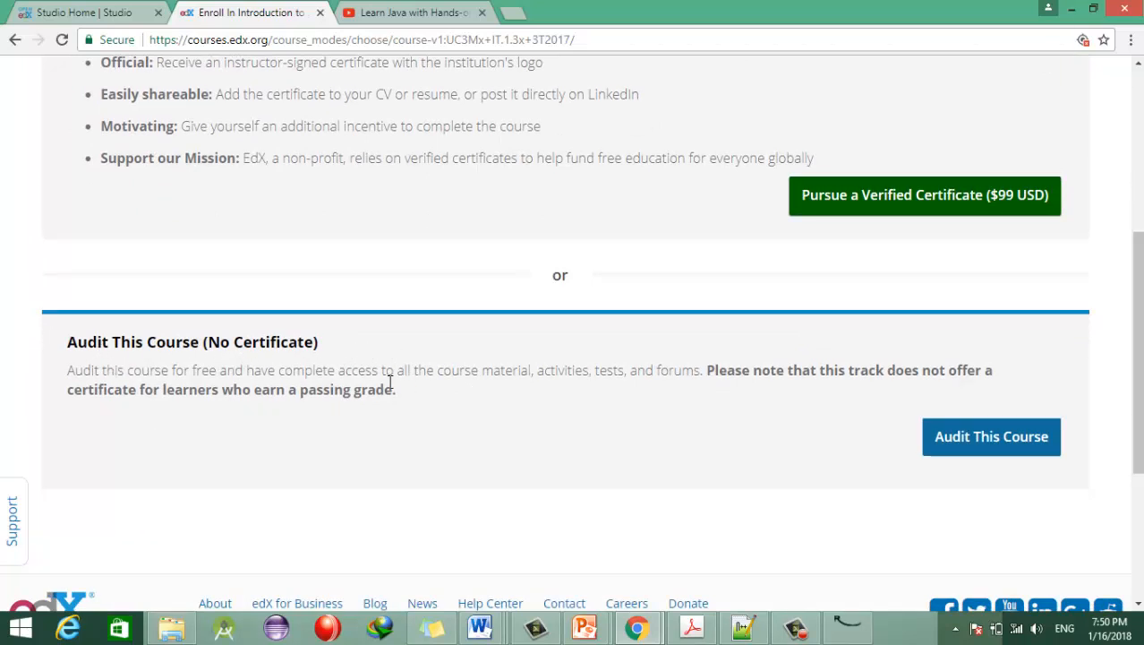
scroll(698, 421, "up", 1)
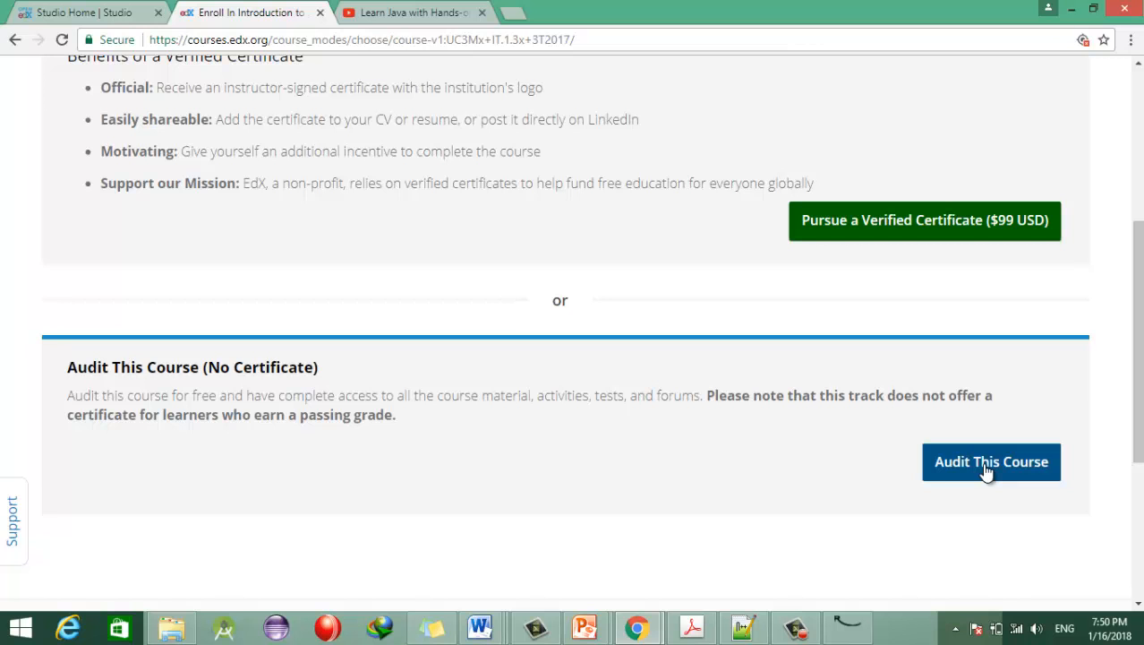
left_click(985, 468)
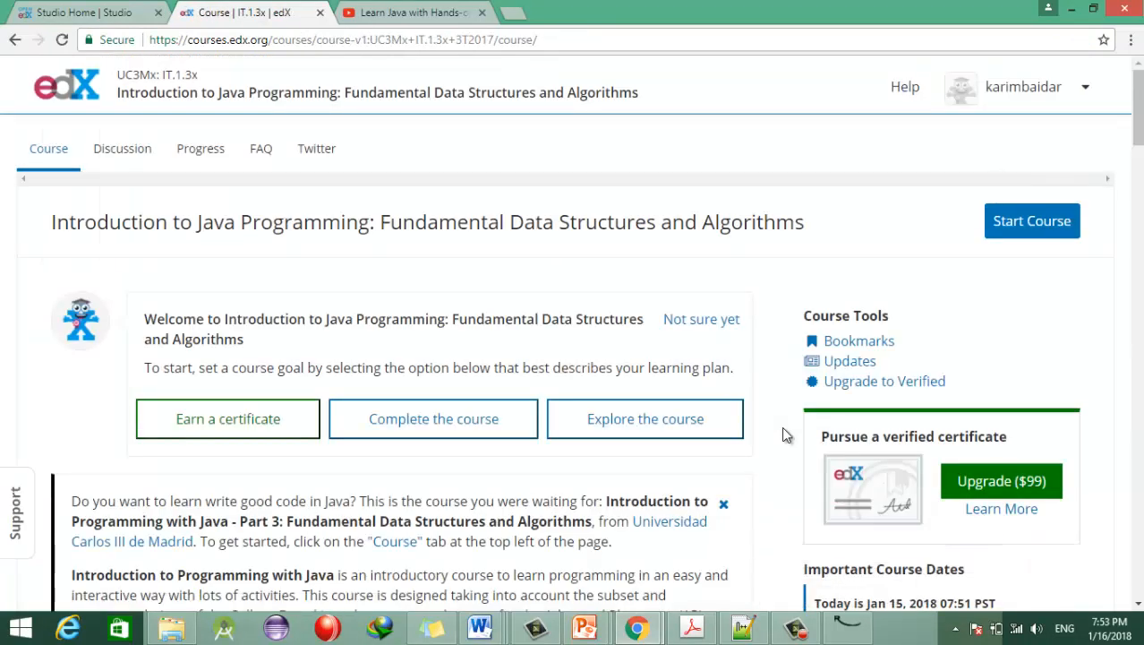
Step: Scroll the course outline, then start the course at Week 0's 'What is this course about?' unit
left_click_drag(1137, 108, 1137, 275)
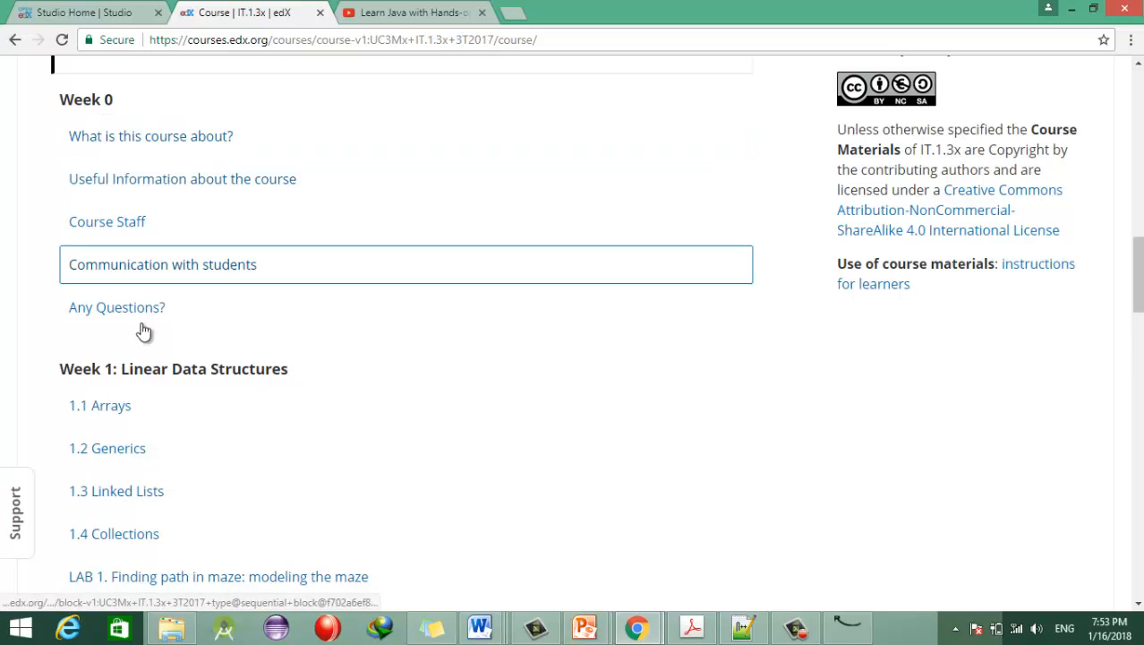
left_click_drag(1137, 304, 1137, 428)
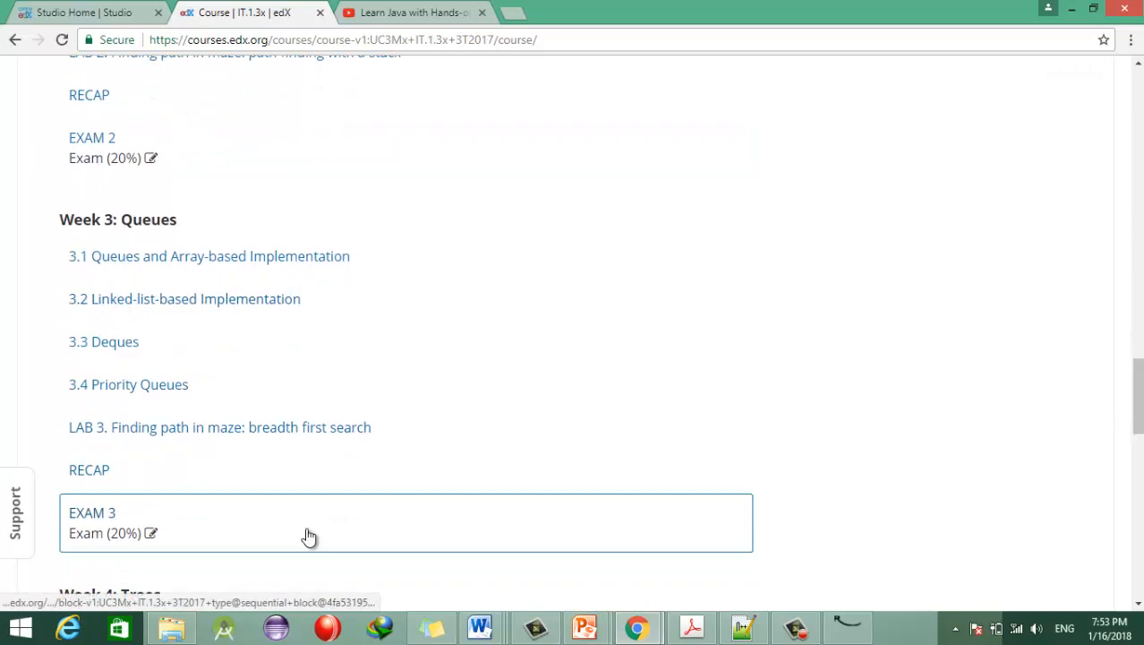
left_click_drag(1138, 399, 1137, 105)
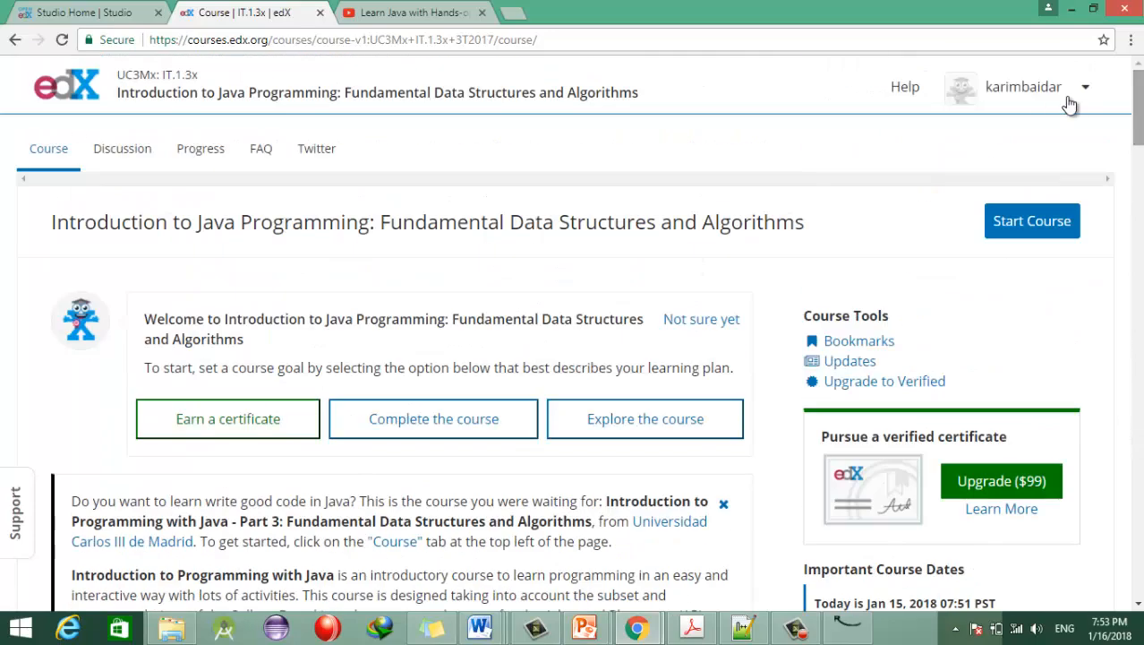
left_click(1030, 228)
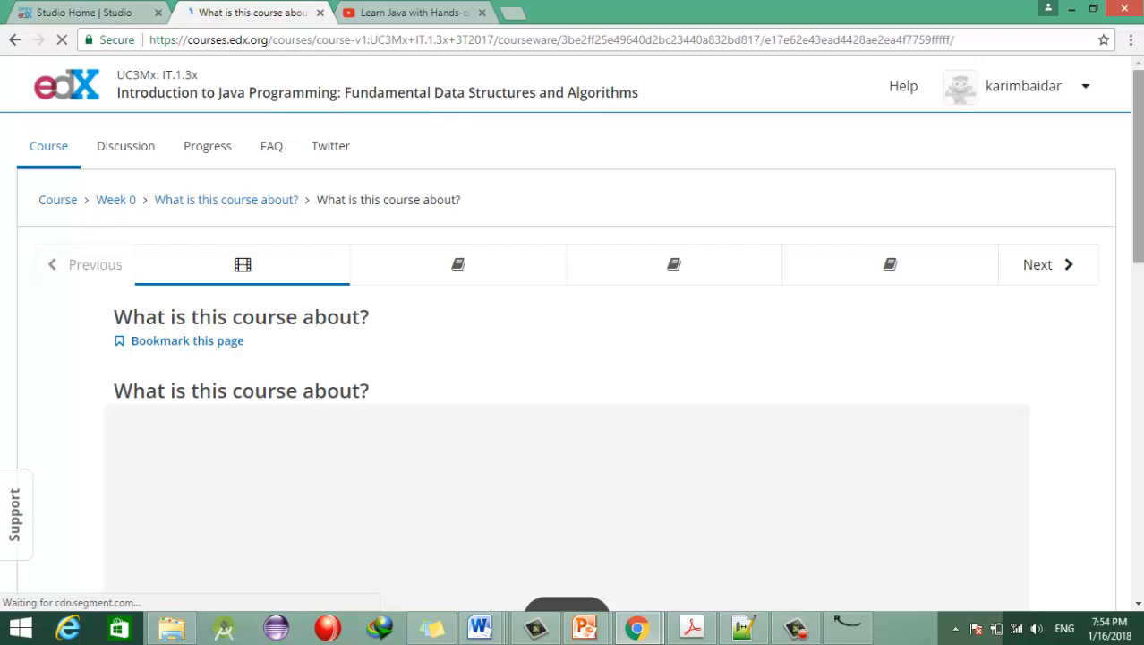
Step: Scroll through the first unit and move on to the Getting to know you unit
scroll(1137, 170, "down", 4)
scroll(175, 346, "down", 3)
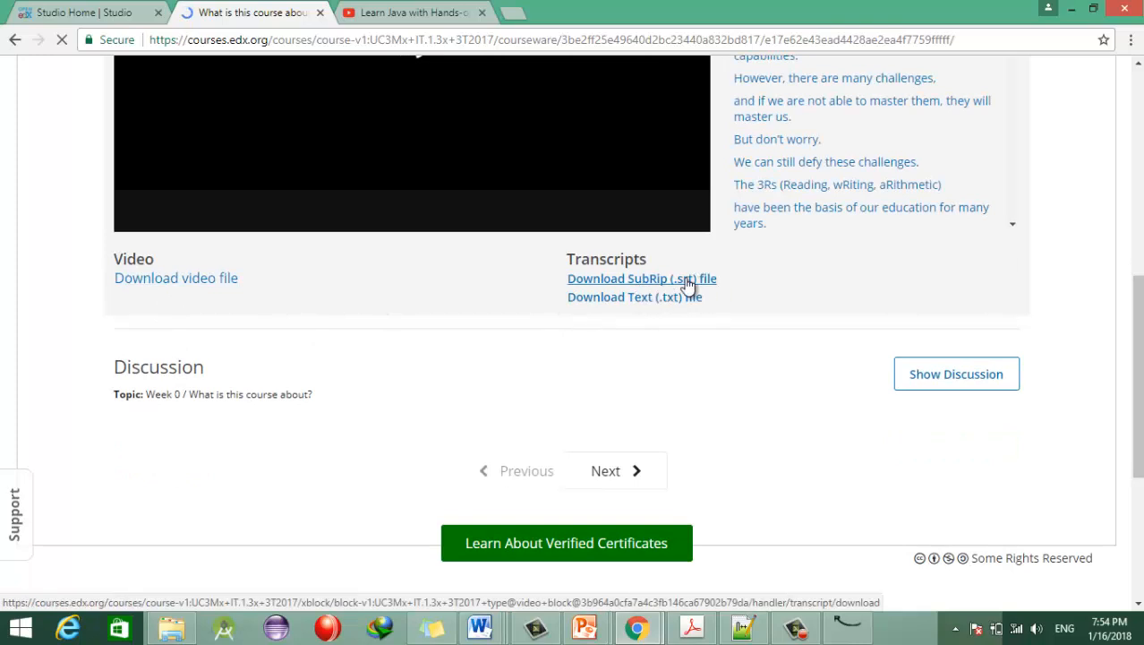
scroll(566, 322, "down", 2)
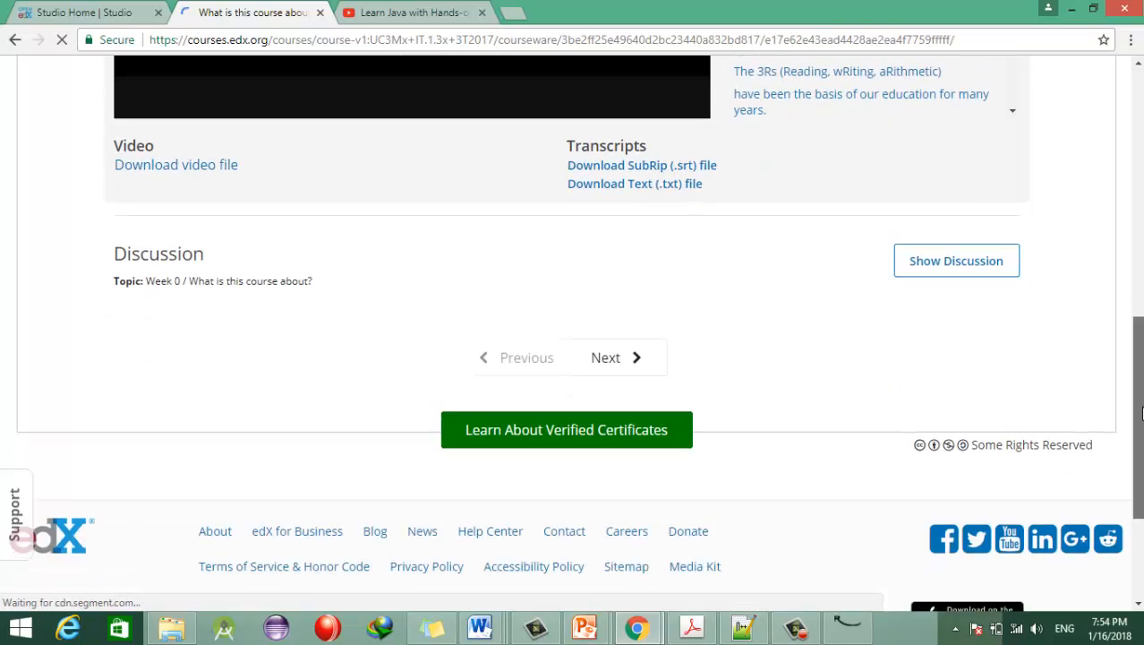
left_click_drag(1137, 391, 1134, 145)
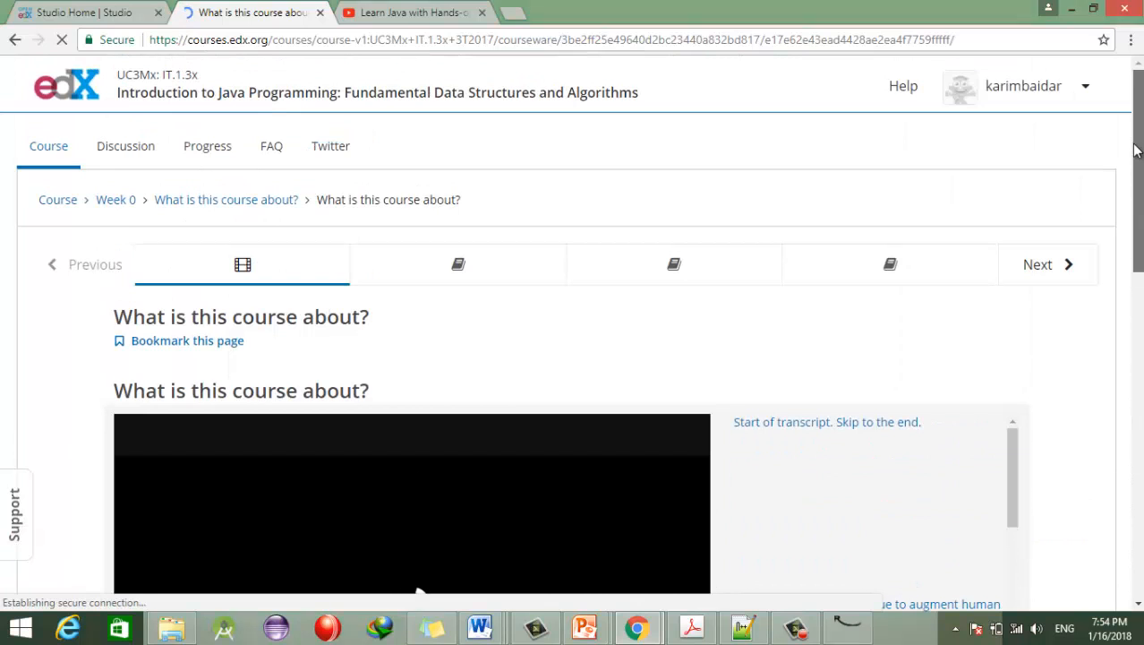
scroll(1134, 149, "down", 1)
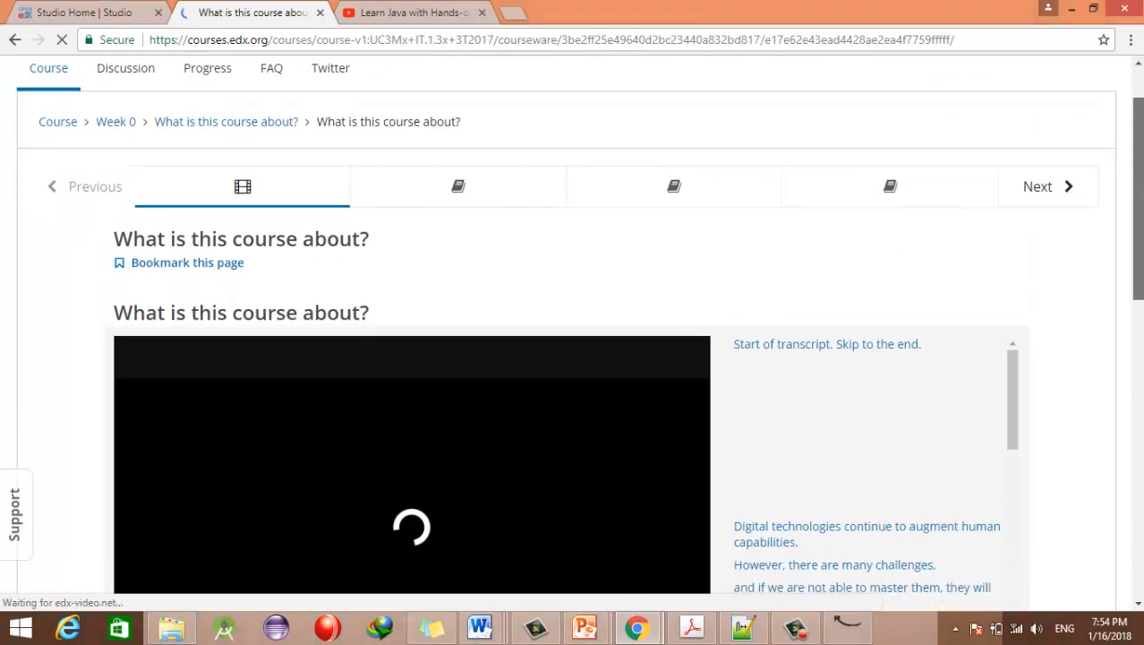
left_click(1052, 204)
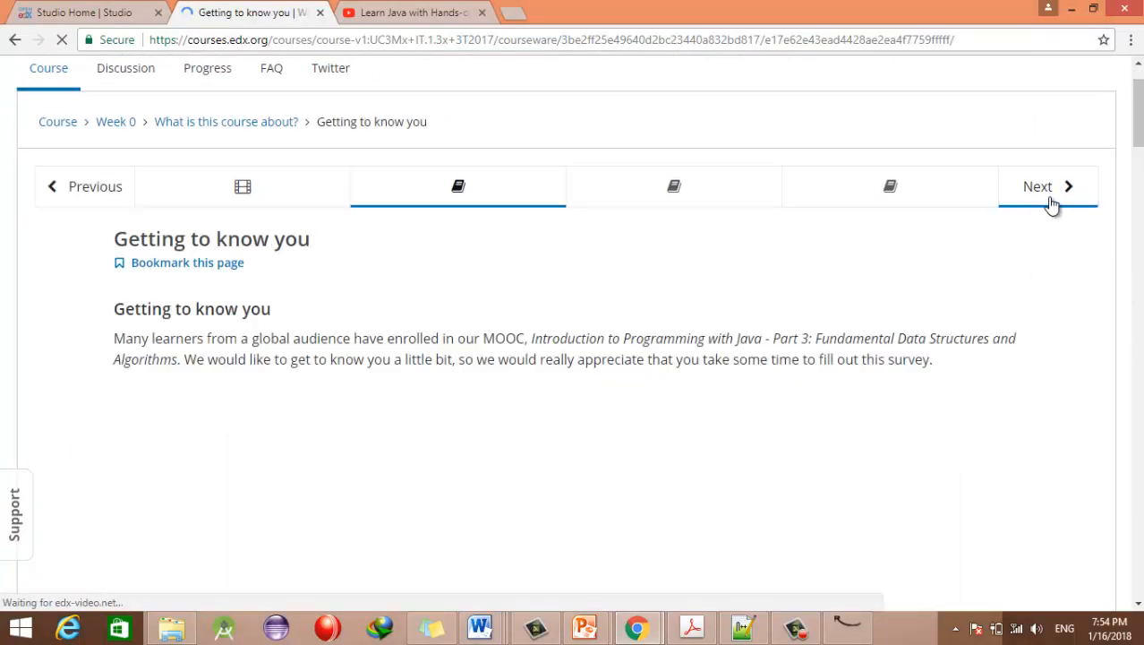
Step: Select the survey paragraph on the Getting to know you unit
scroll(1135, 143, "down", 3)
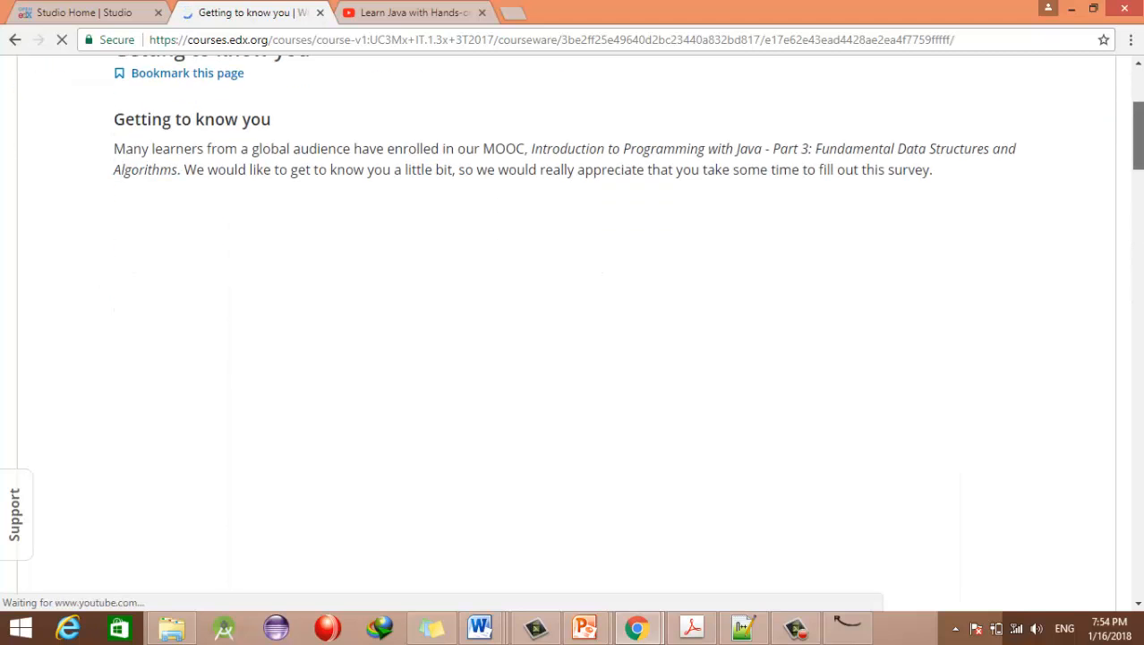
scroll(1139, 149, "up", 1)
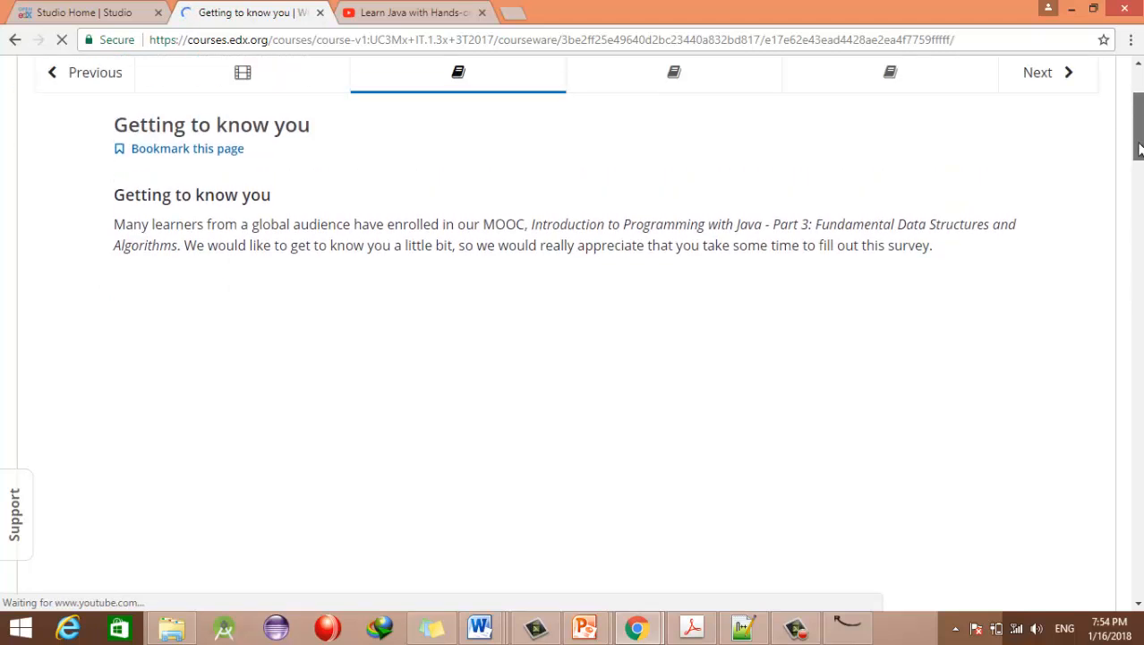
triple_click(941, 253)
left_click_drag(784, 173, 123, 233)
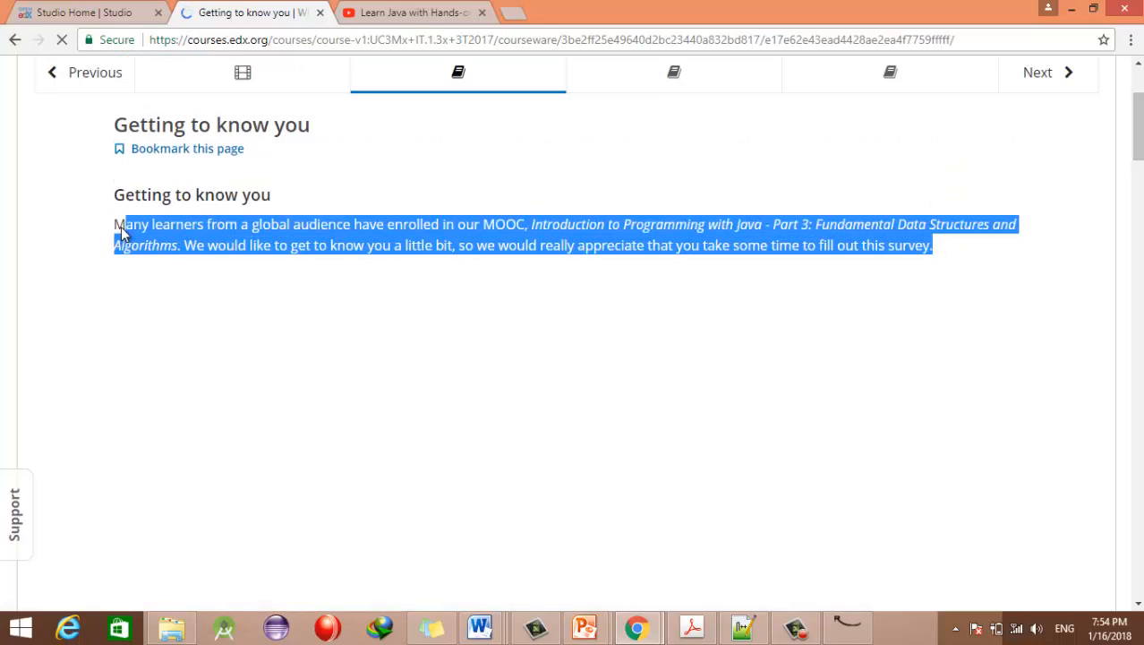
left_click_drag(1139, 139, 1124, 98)
Step: Advance through the Introduce yourself unit to the Acknowledgments unit
left_click(1036, 229)
left_click_drag(1130, 160, 1130, 286)
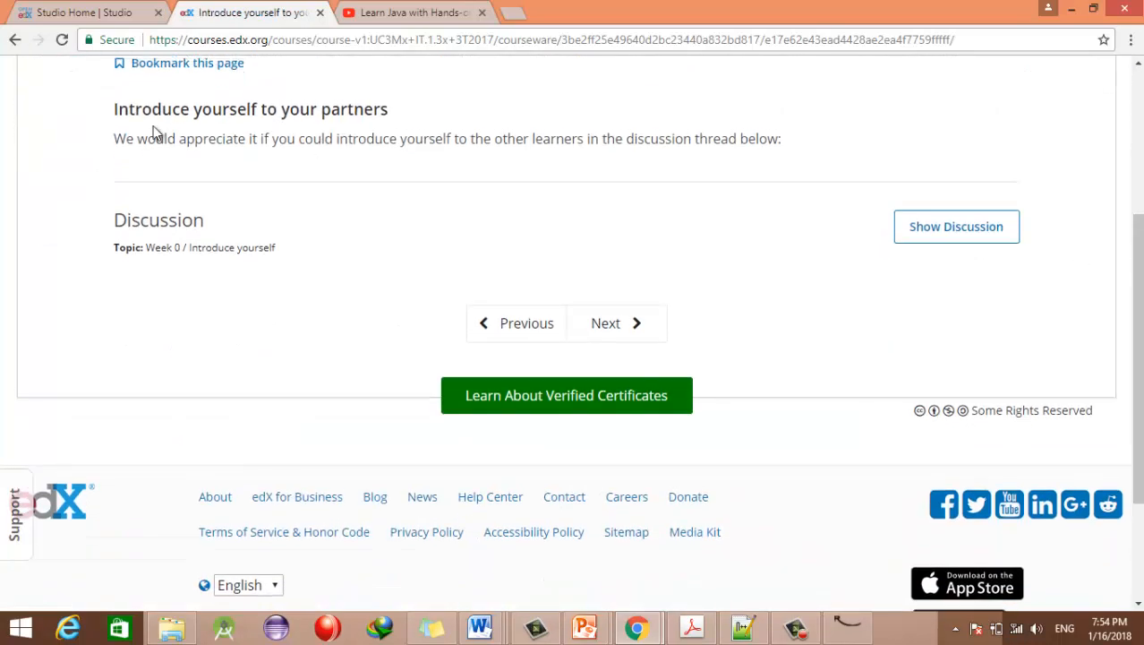
left_click(658, 326)
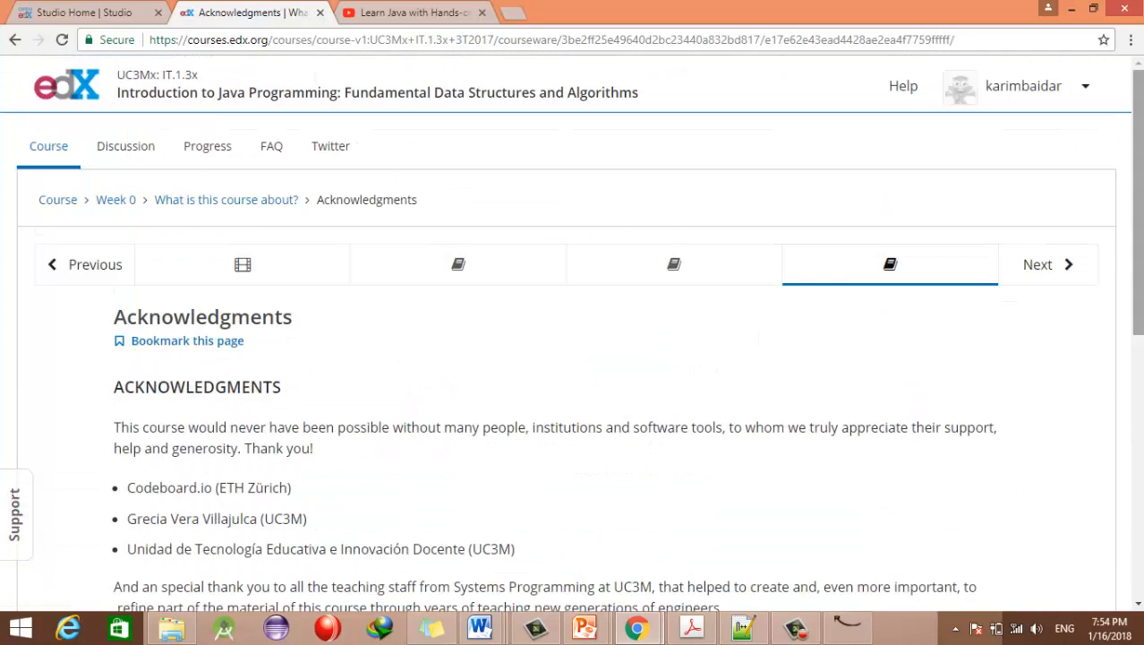
scroll(573, 358, "down", 3)
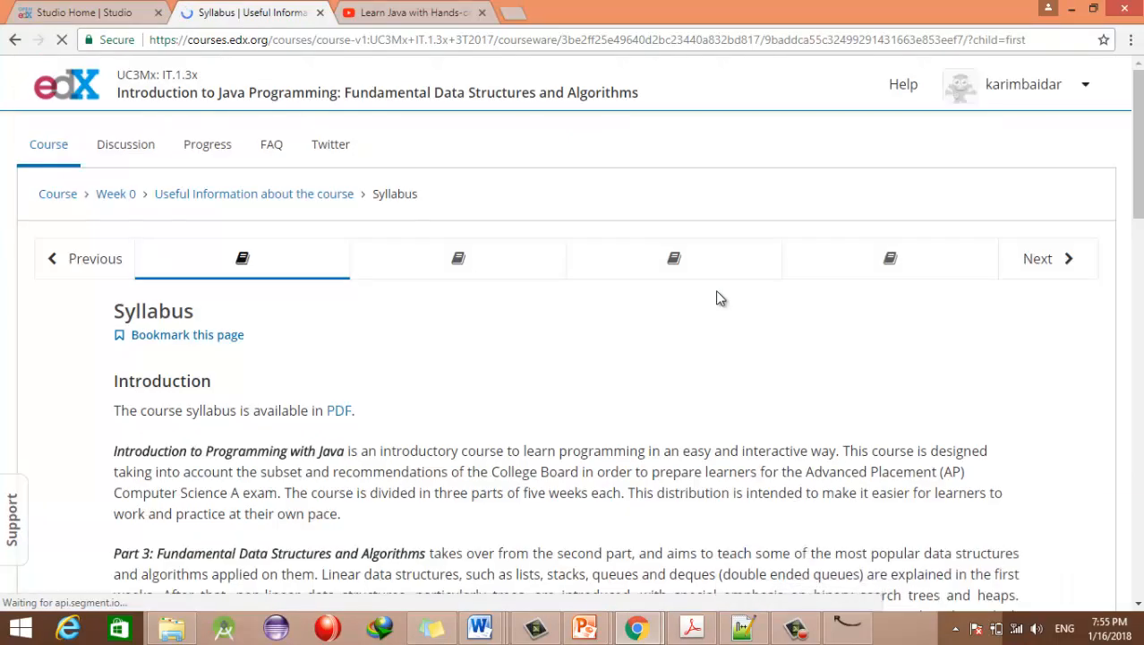
scroll(721, 297, "down", 6)
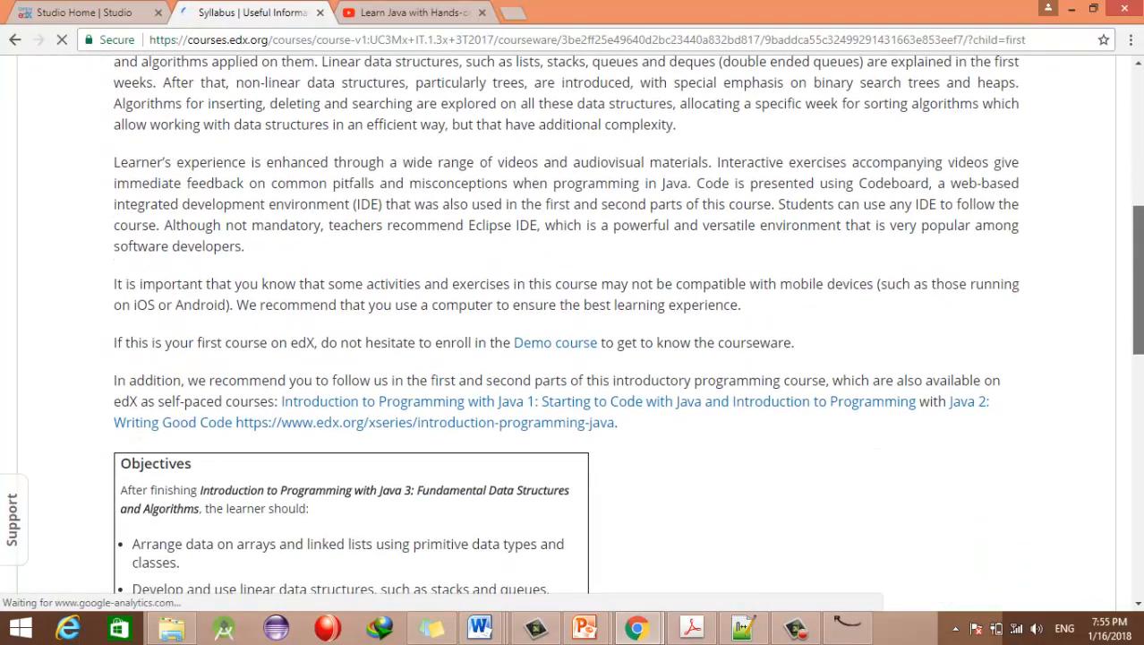
left_click_drag(1139, 320, 1139, 215)
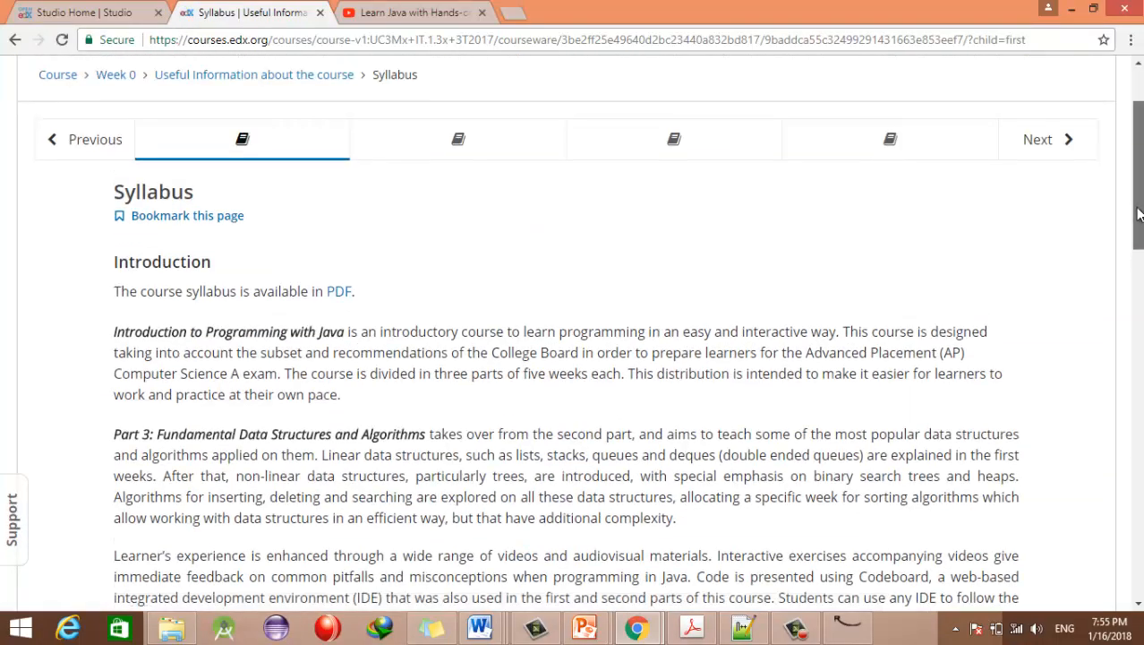
scroll(573, 340, "down", 12)
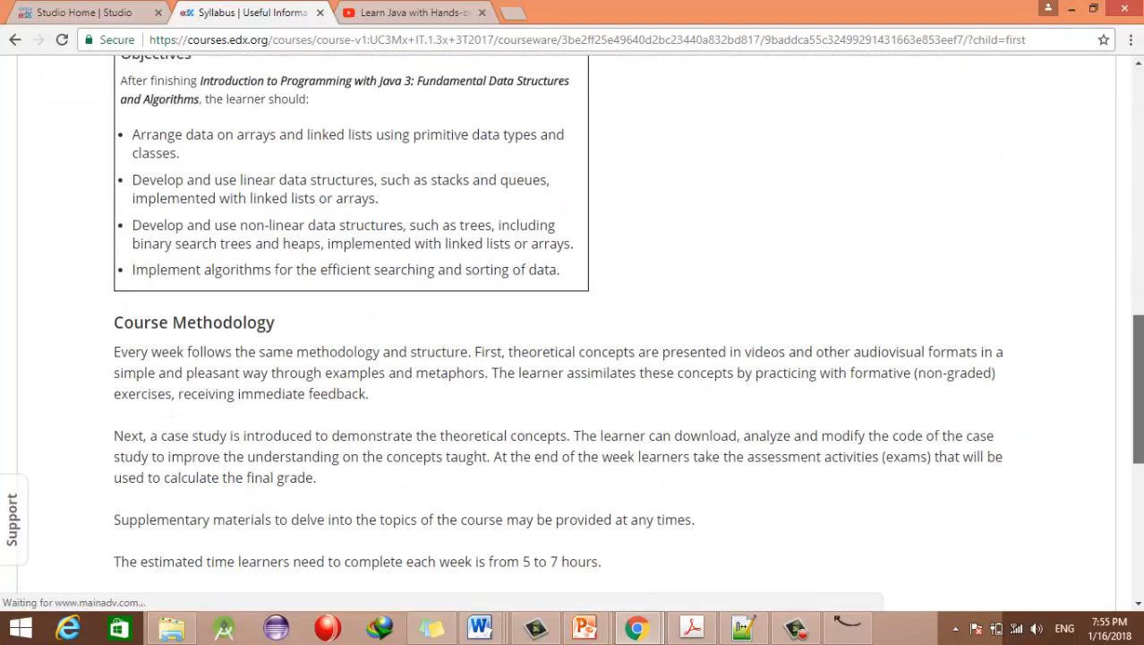
left_click_drag(1139, 419, 1142, 218)
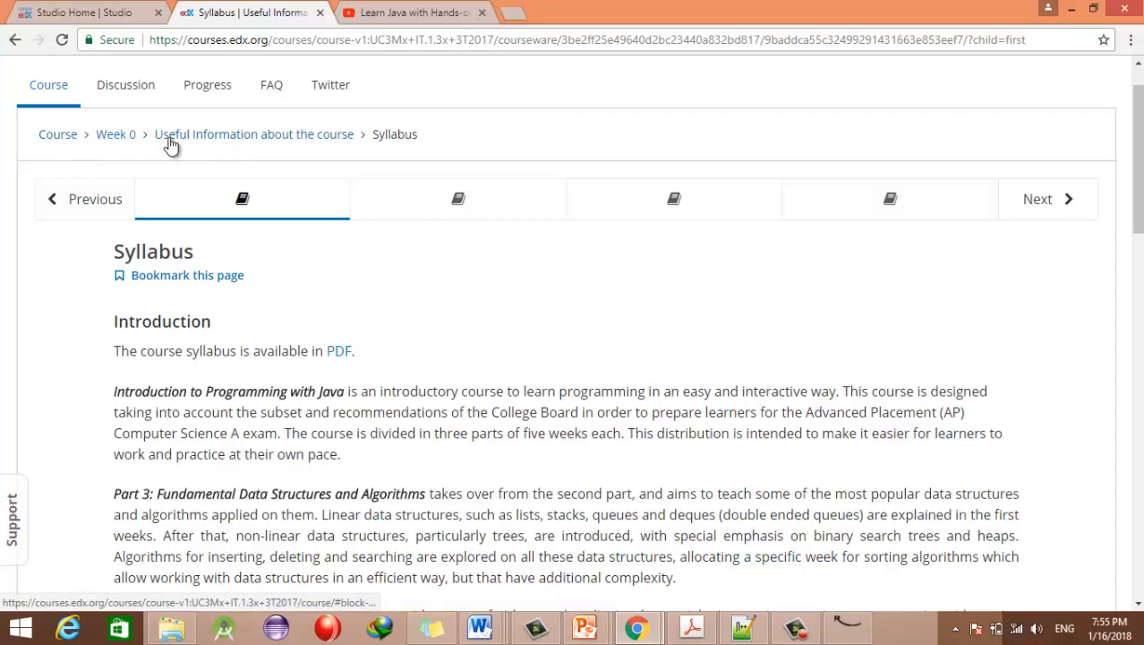
Step: Go back to the Week 0 outline and open the course's Discussion forum home
left_click(114, 141)
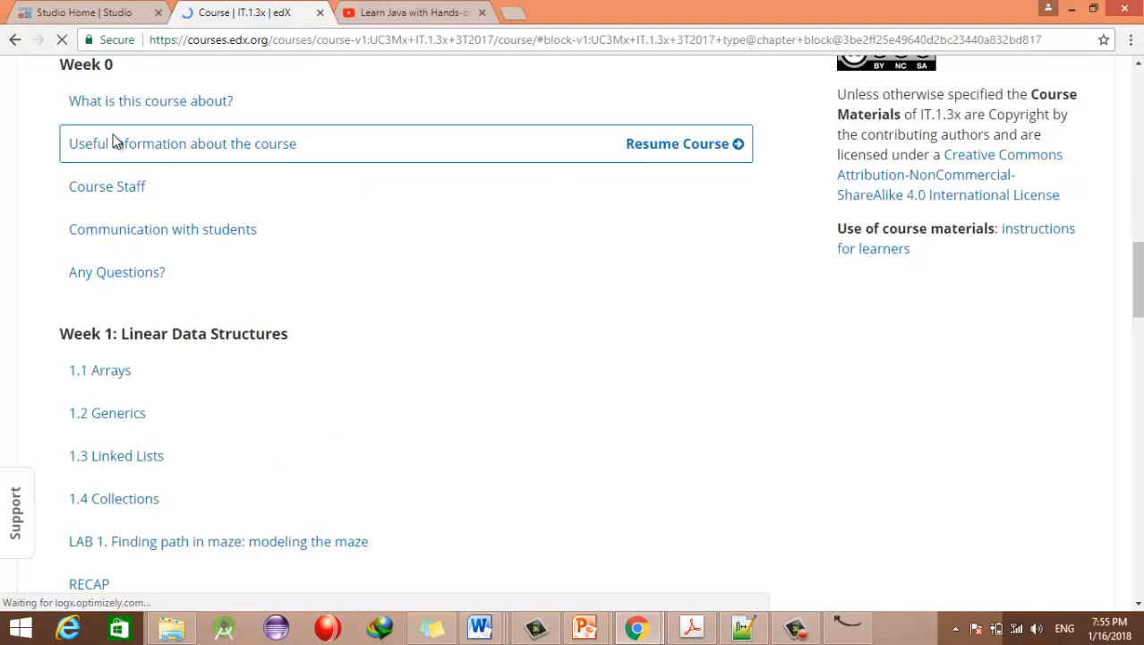
left_click_drag(1138, 274, 1140, 67)
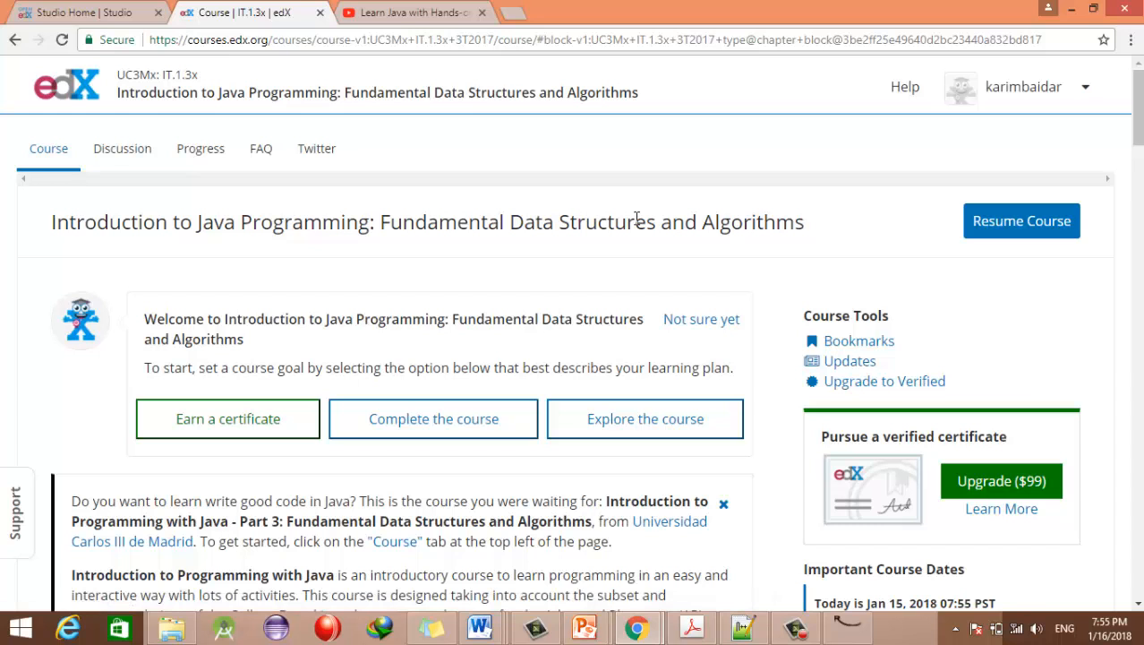
left_click(127, 152)
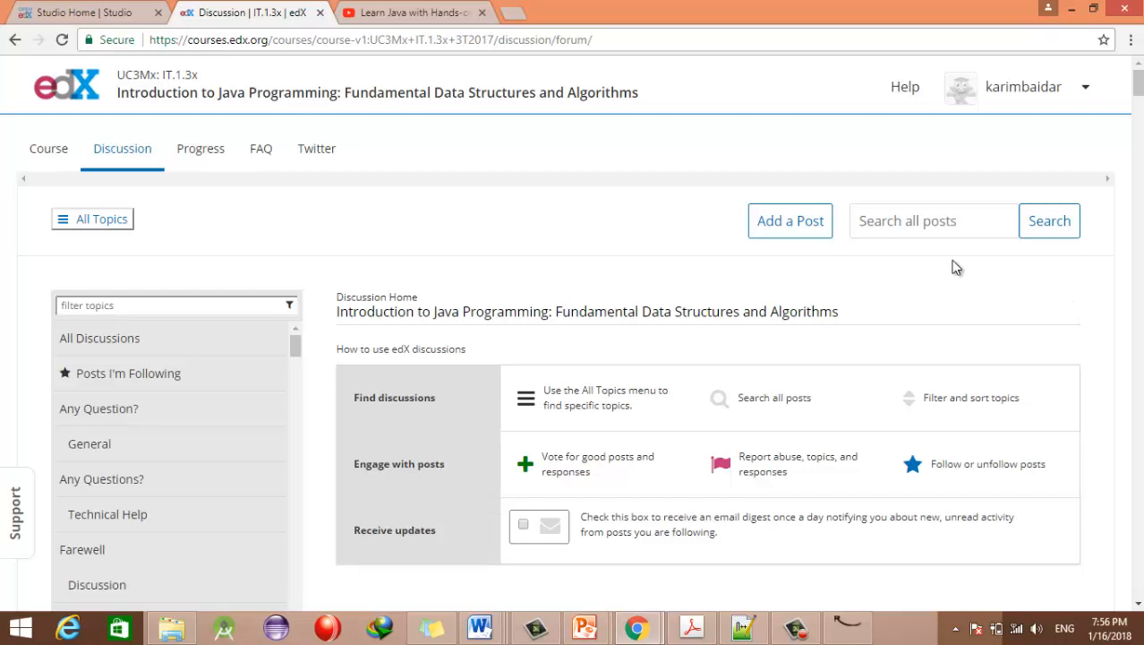
Step: Begin an Add a Post form with post type Discussion and topic area 1.3.1 Linked Lists
left_click(814, 225)
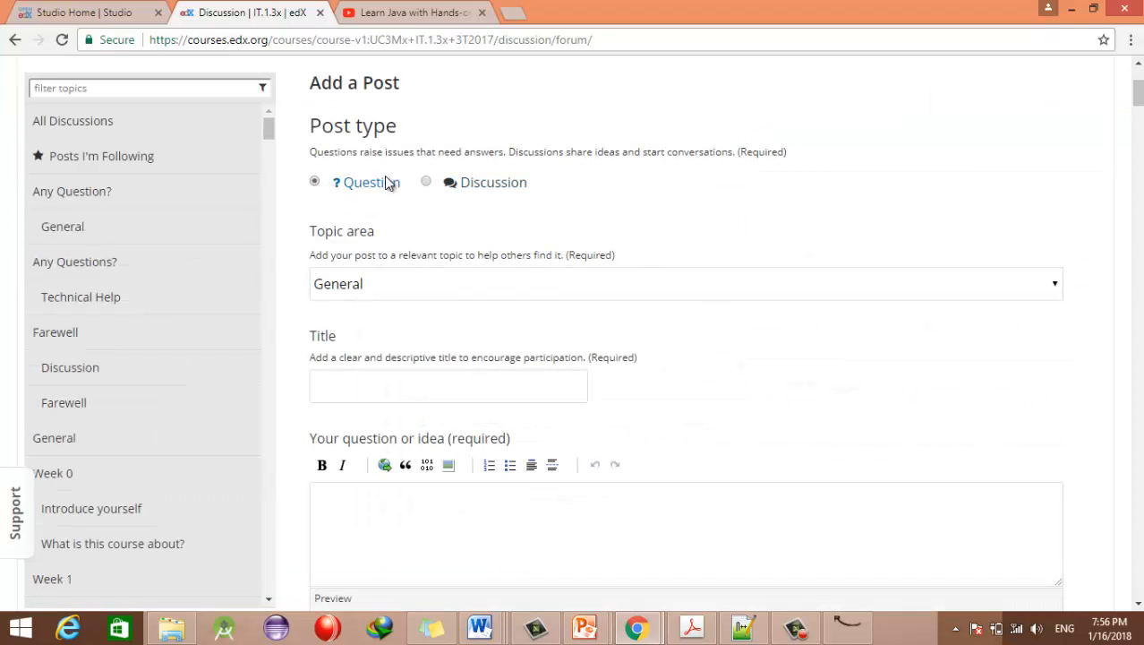
left_click(426, 182)
left_click(399, 288)
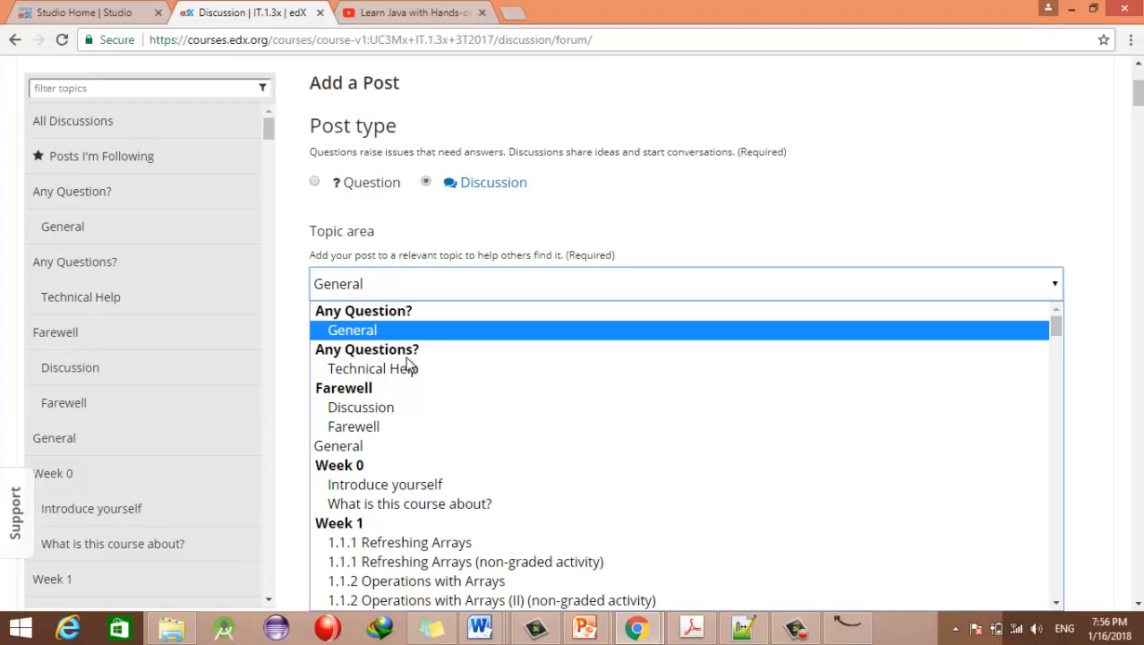
left_click_drag(1062, 344, 1058, 356)
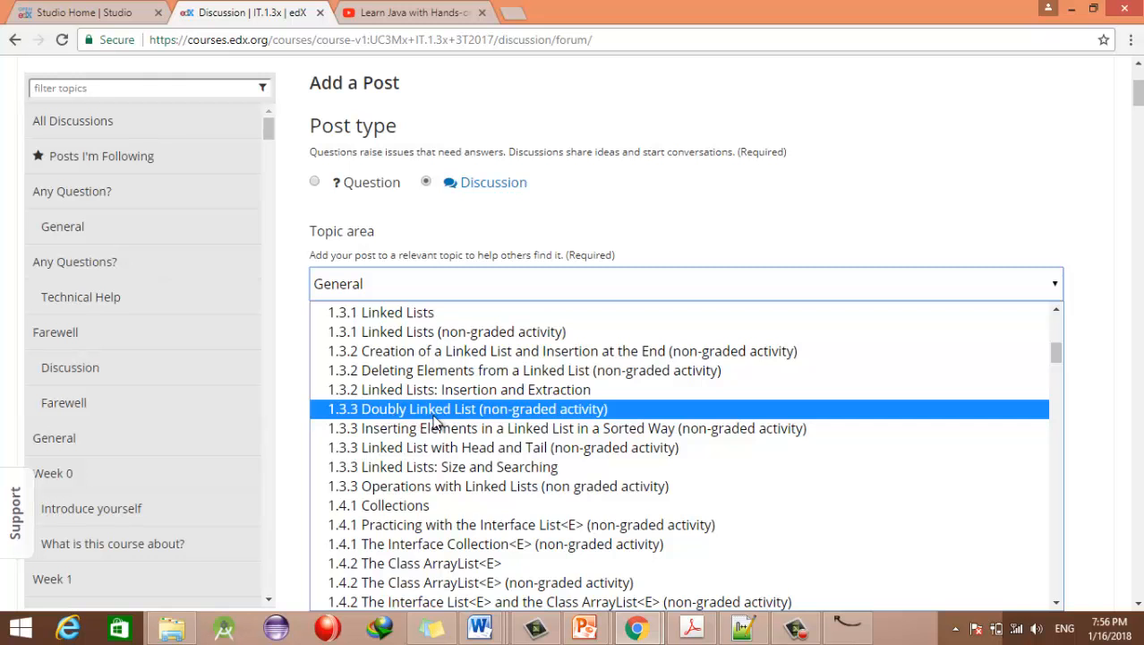
left_click(384, 315)
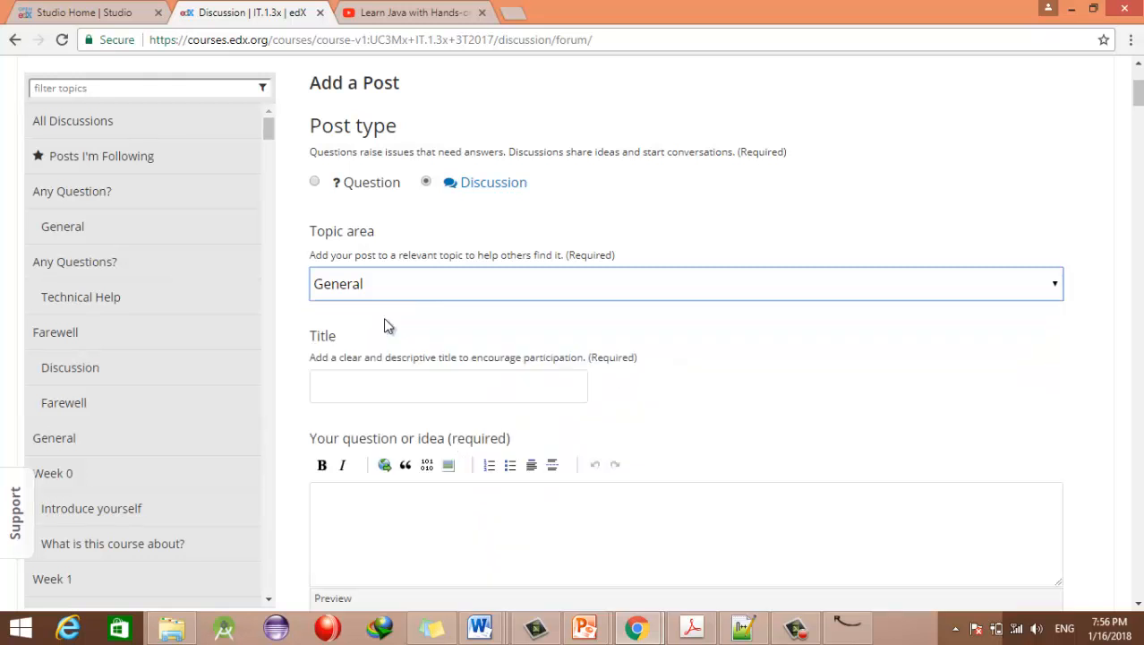
left_click(334, 380)
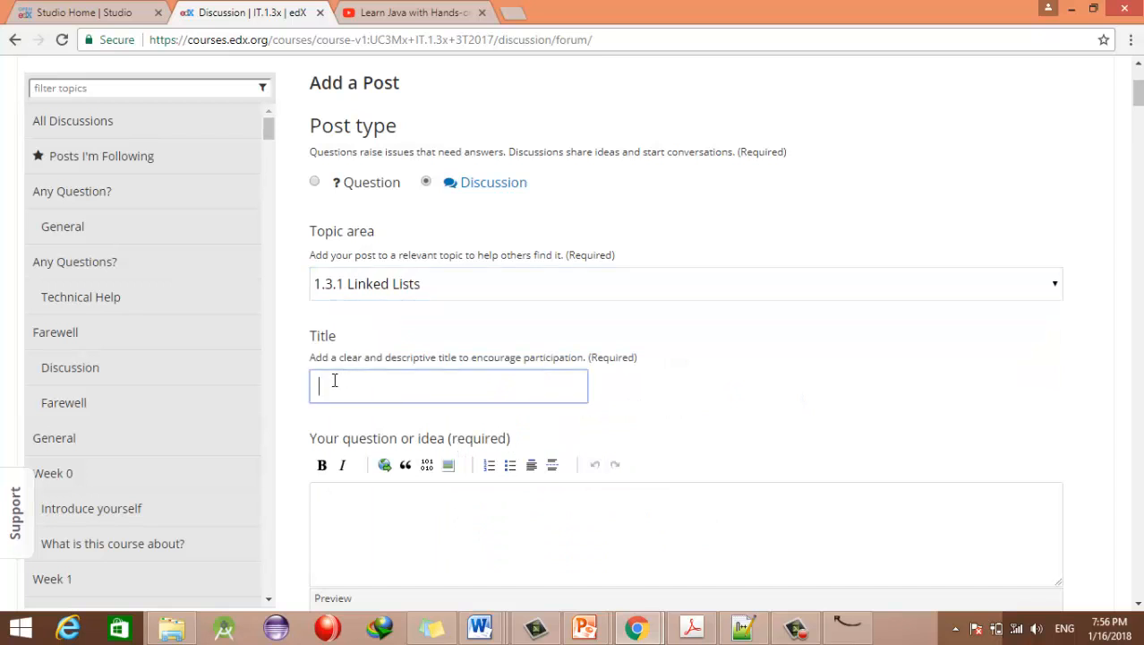
Step: Enter the title 'Unhandled Error in Linked List' and body 'I will explain the question or the problem'
type("Unhandled Error in Lin")
type("ke")
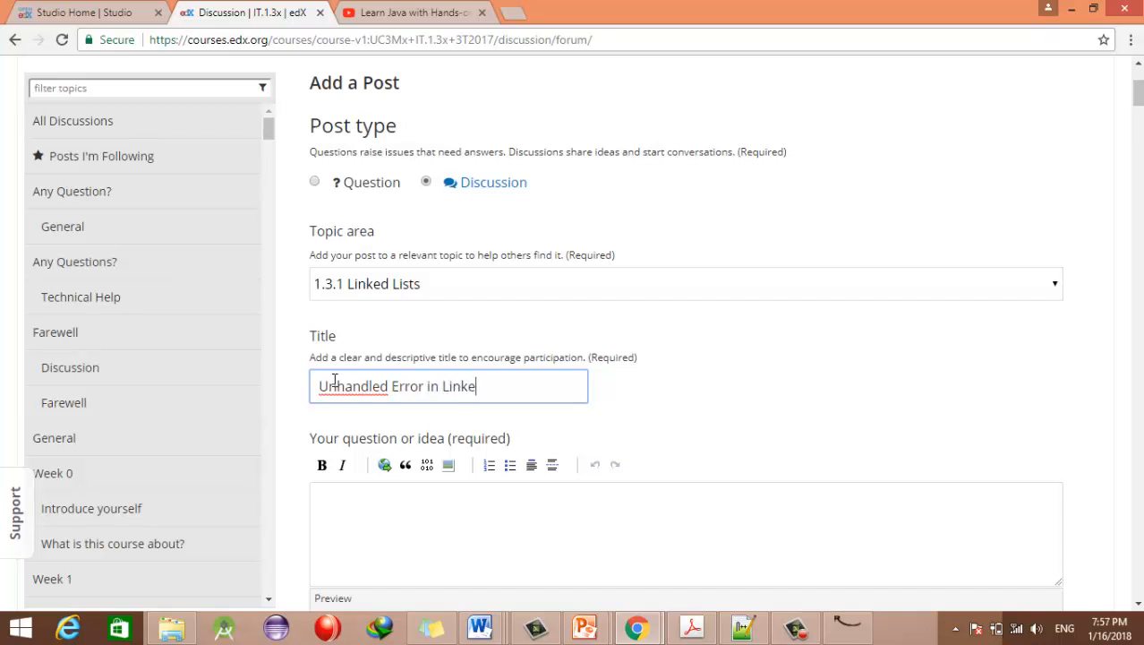
type("d List")
key("Tab")
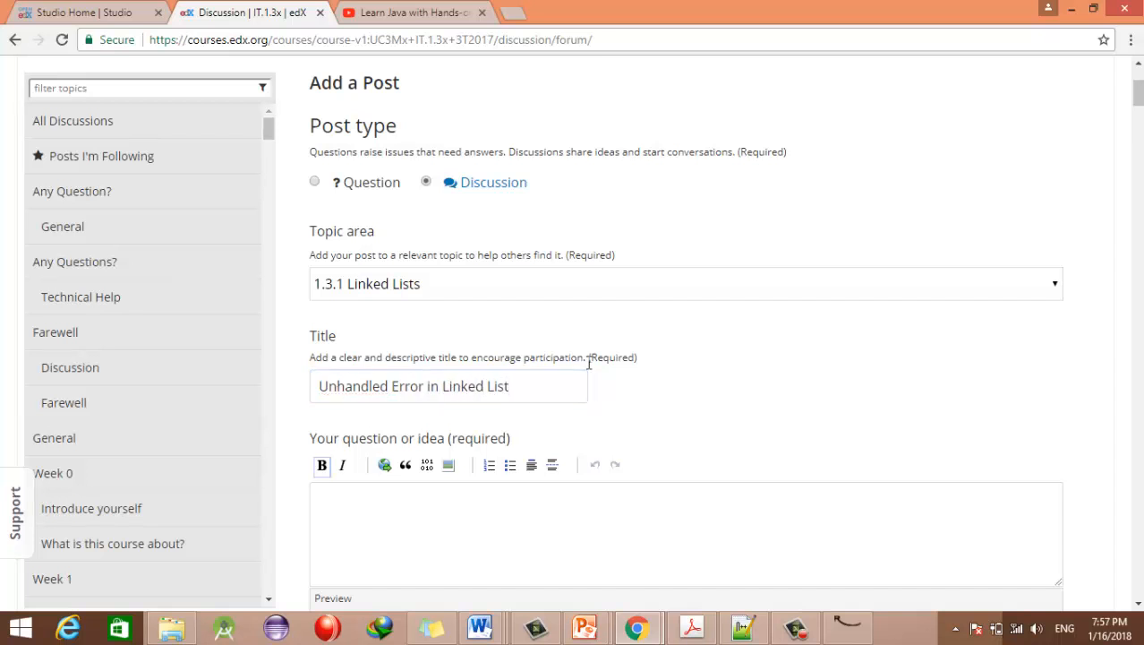
scroll(593, 250, "down", 3)
left_click(477, 267)
type("I w")
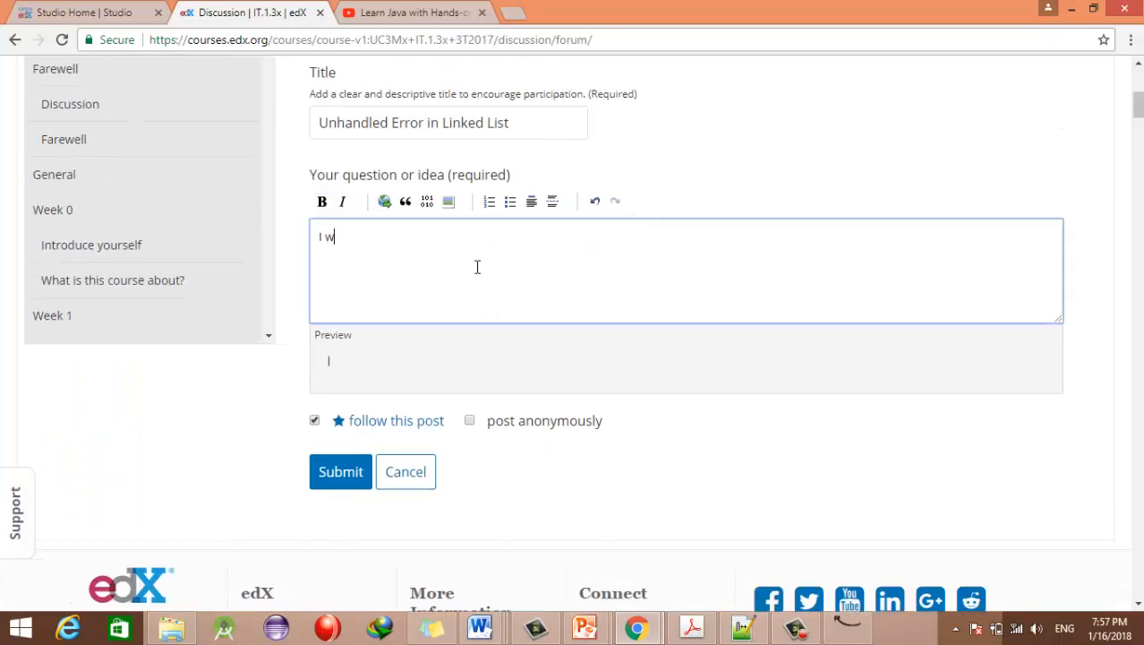
type("ill explain the question or t")
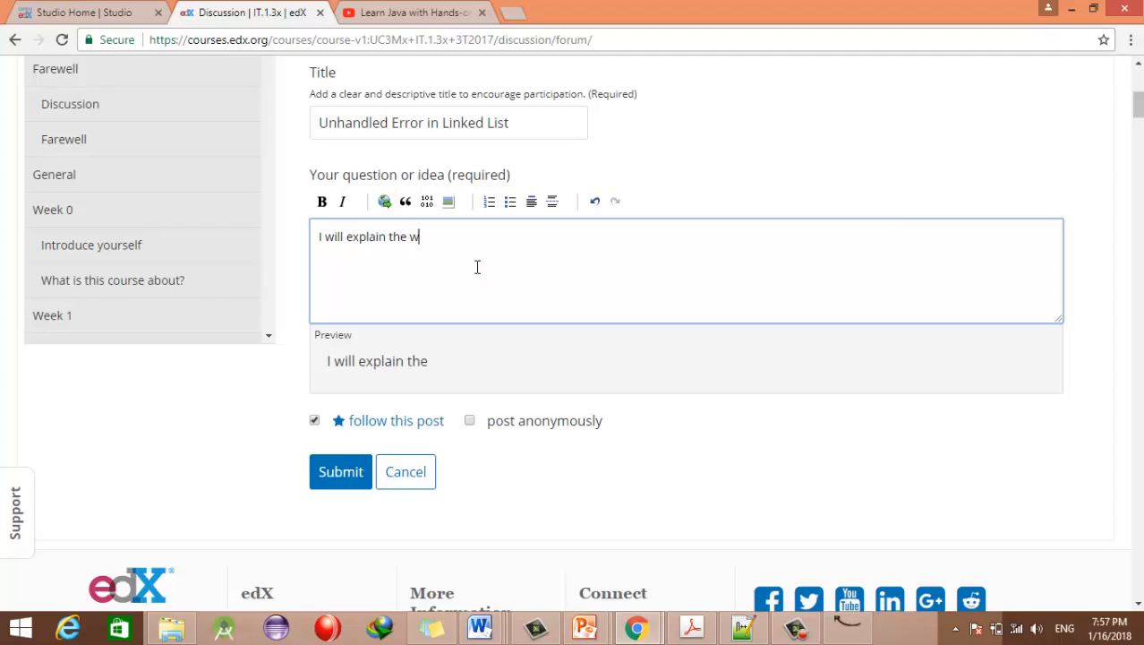
type("he")
key("BackSpace")
key("BackSpace")
key("BackSpace")
type("or the probelm")
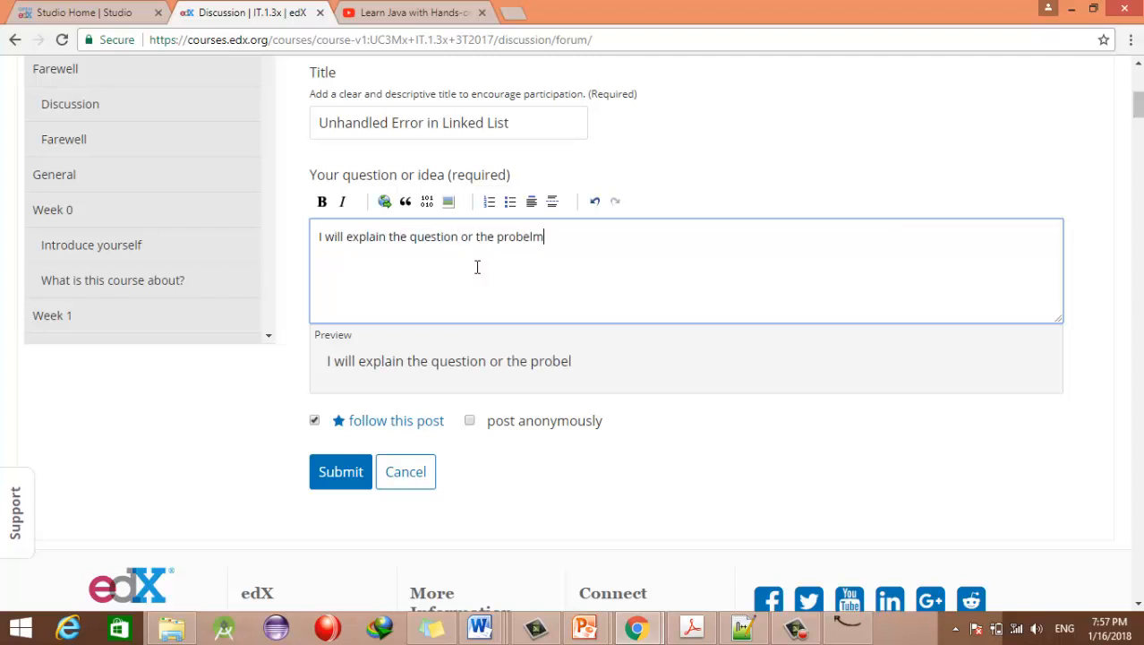
key("BackSpace")
key("BackSpace")
key("BackSpace")
type("lem")
Step: Mark the post as anonymous and submit it
mouse_move(1140, 122)
left_mouse_down()
mouse_move(1141, 111)
mouse_move(1141, 124)
left_mouse_up()
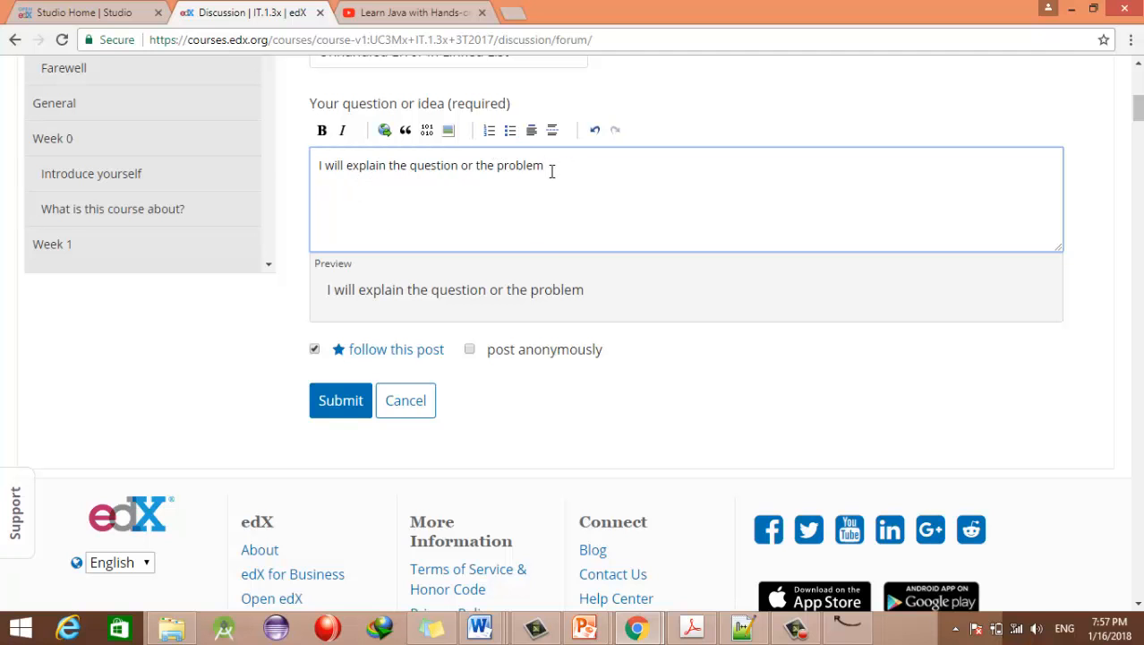
left_click_drag(554, 172, 315, 165)
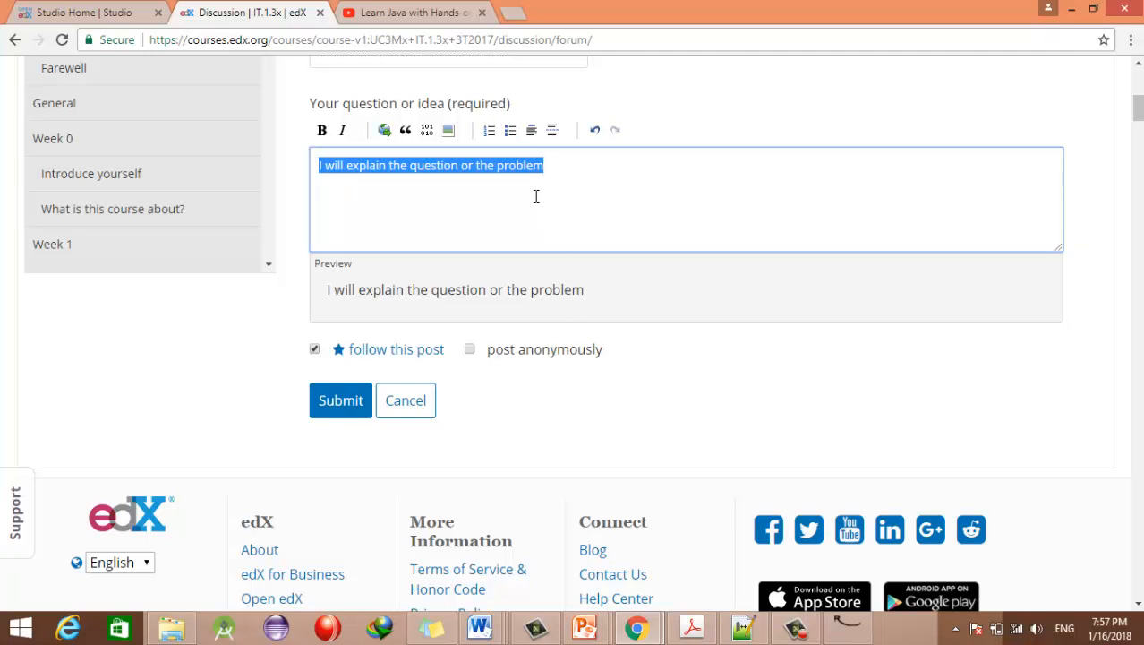
scroll(588, 332, "up", 3)
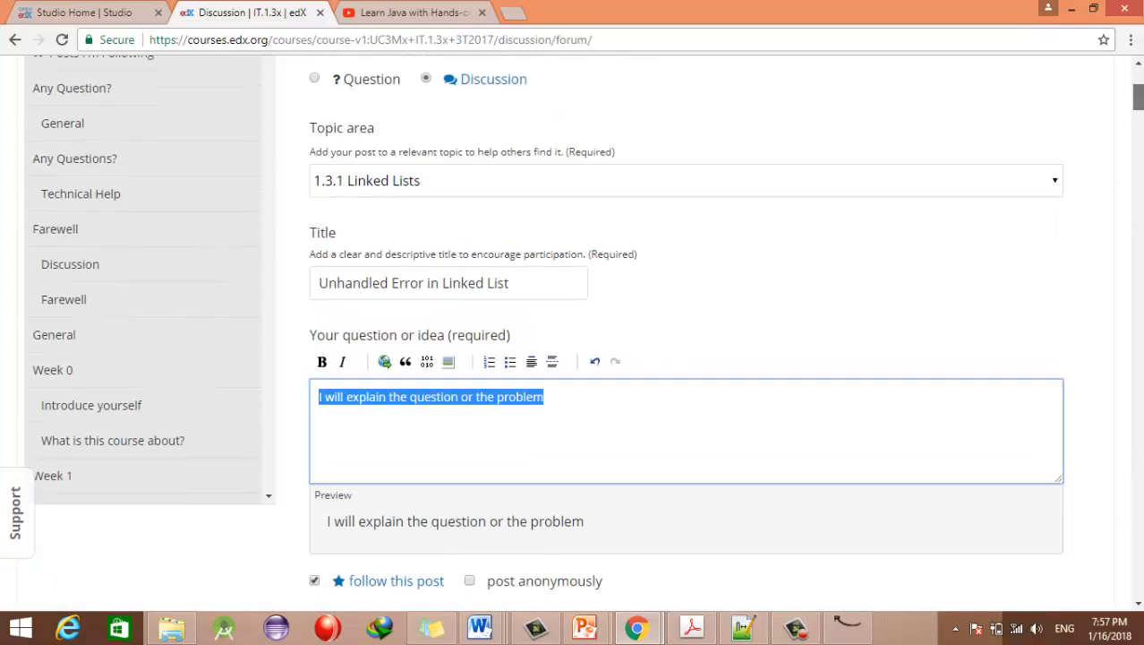
scroll(587, 332, "up", 2)
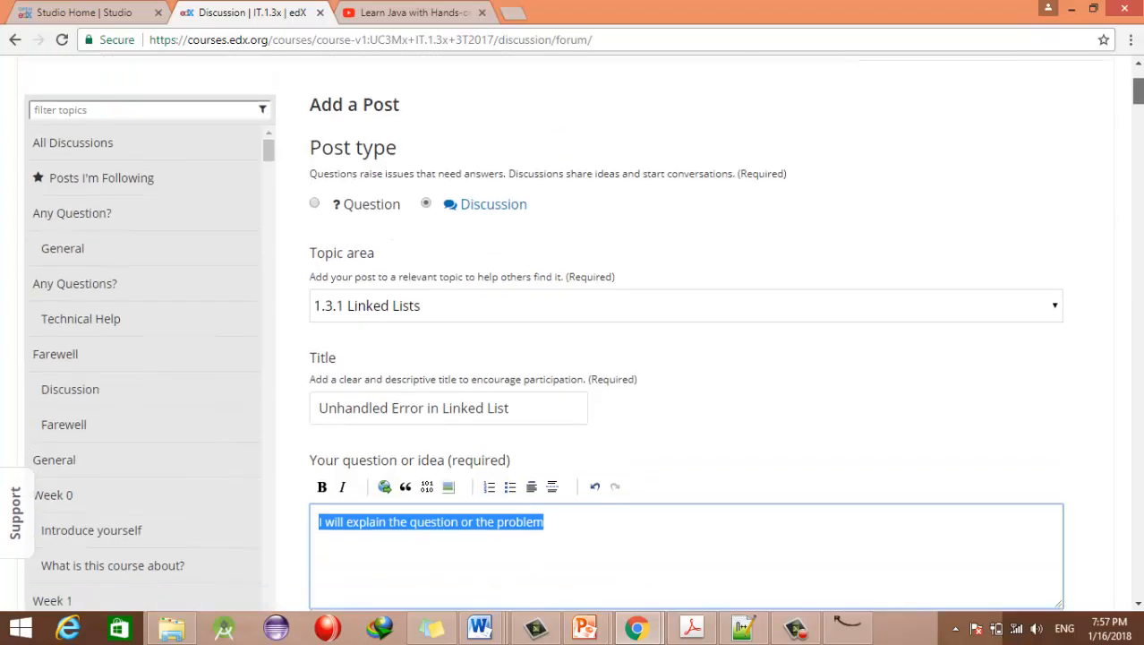
scroll(587, 331, "down", 4)
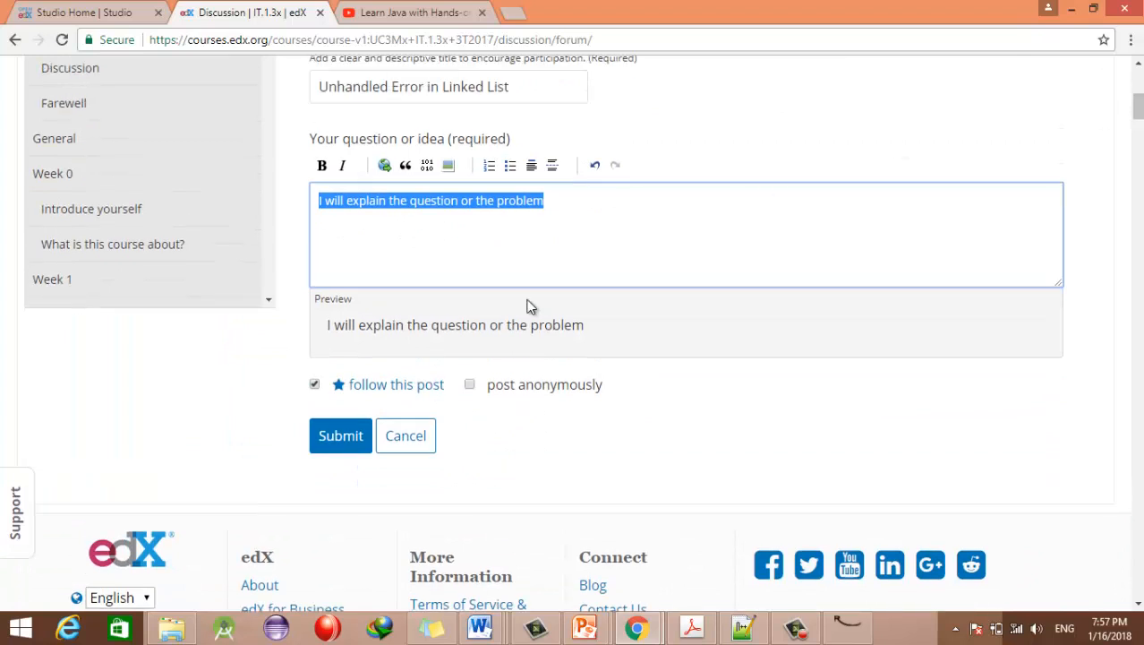
left_click(470, 385)
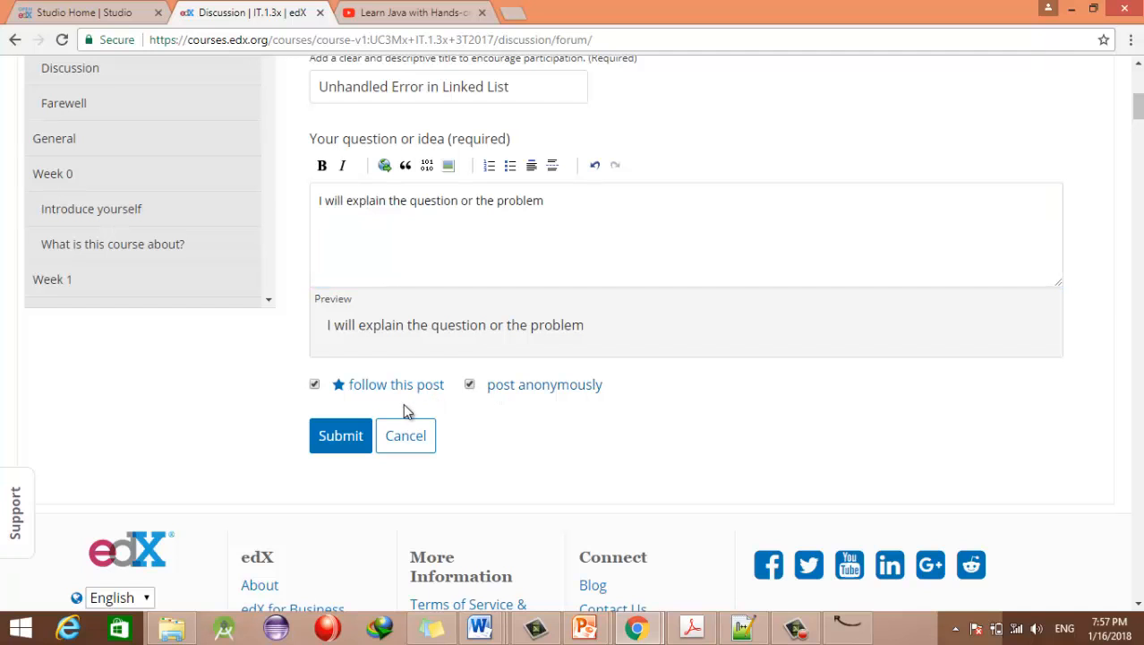
left_click(352, 441)
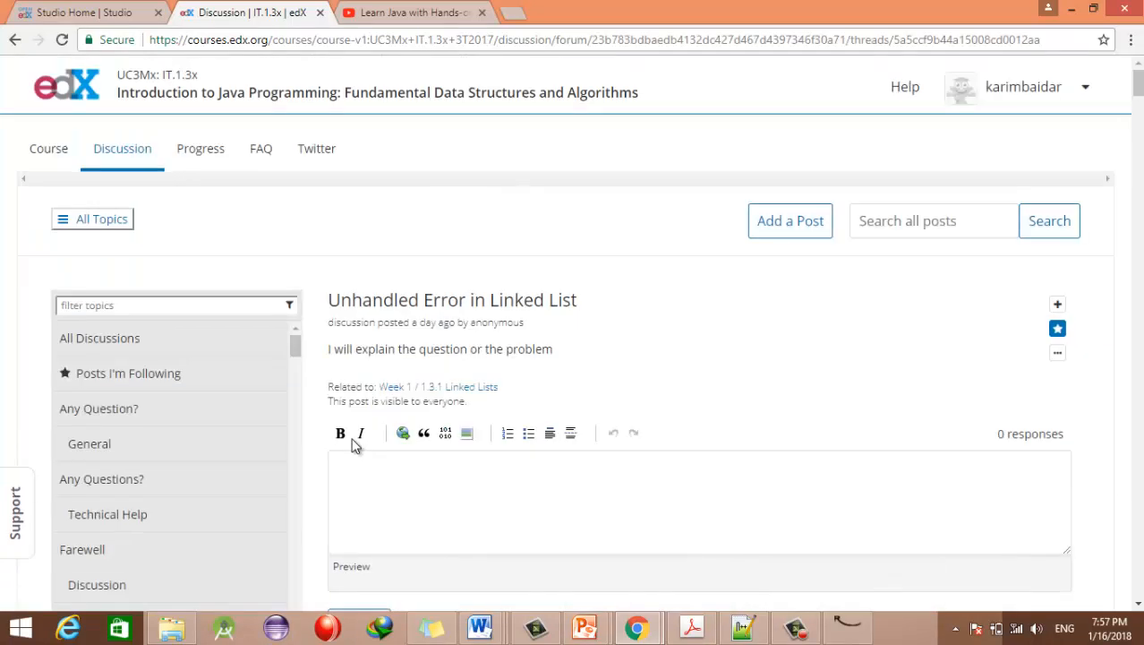
left_click_drag(330, 301, 462, 368)
left_click_drag(328, 350, 584, 351)
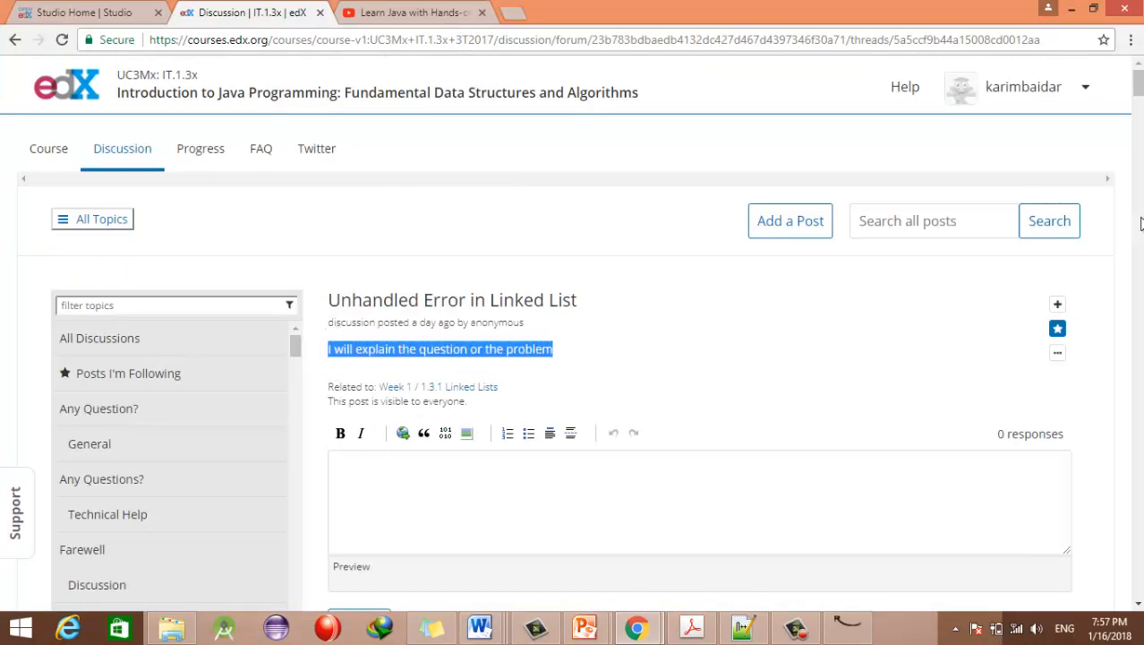
mouse_move(1138, 83)
left_mouse_down()
mouse_move(1138, 108)
mouse_move(1138, 83)
mouse_move(1138, 94)
left_mouse_up()
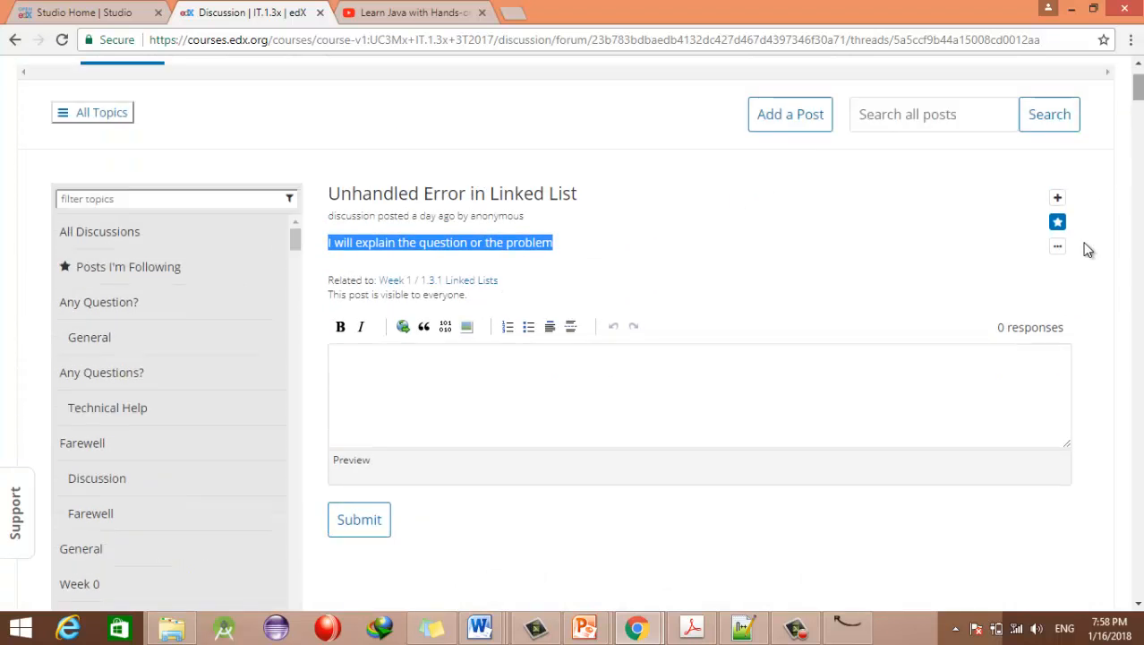
left_click_drag(993, 337, 1062, 328)
left_click(1044, 324)
left_click(978, 330)
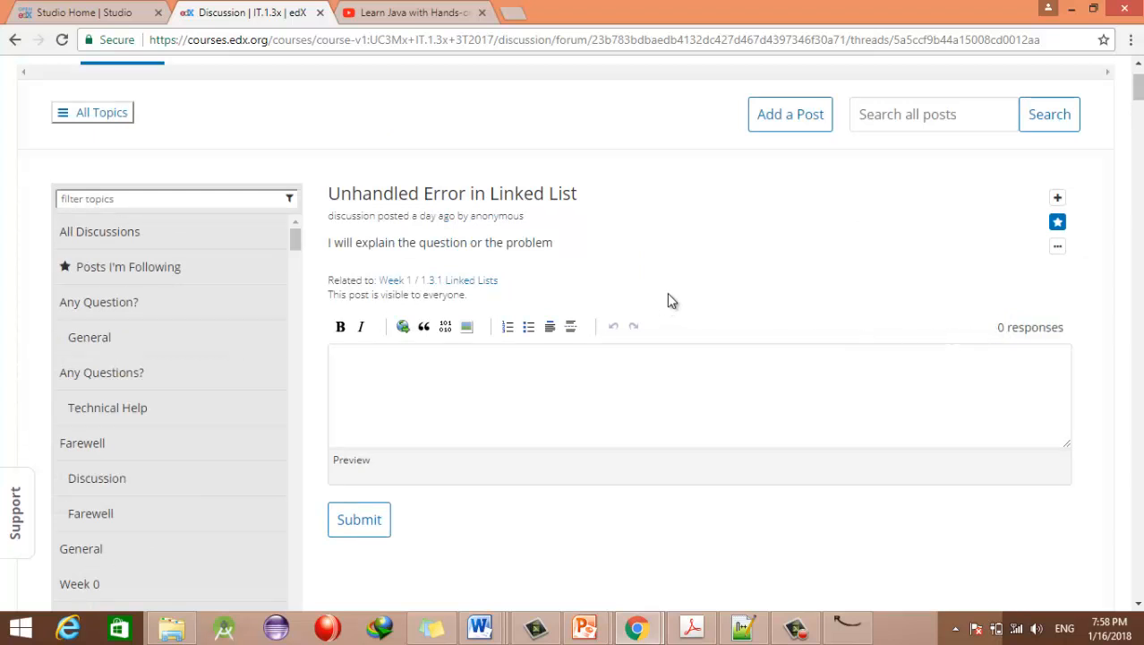
left_click(415, 398)
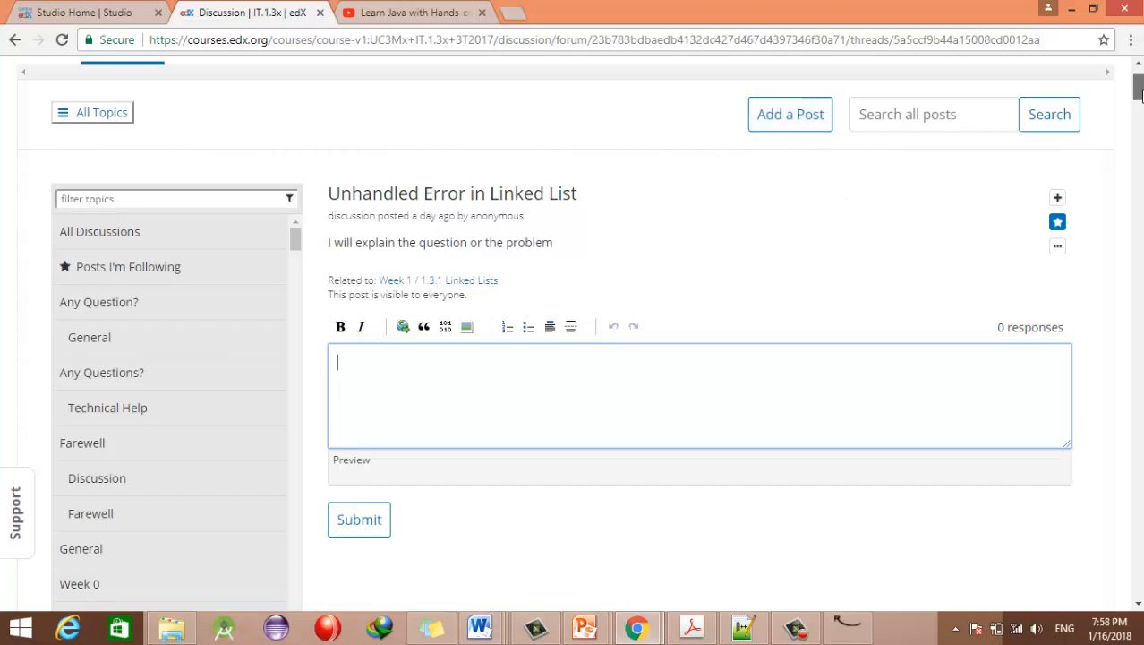
scroll(1132, 87, "up", 1)
left_click(201, 152)
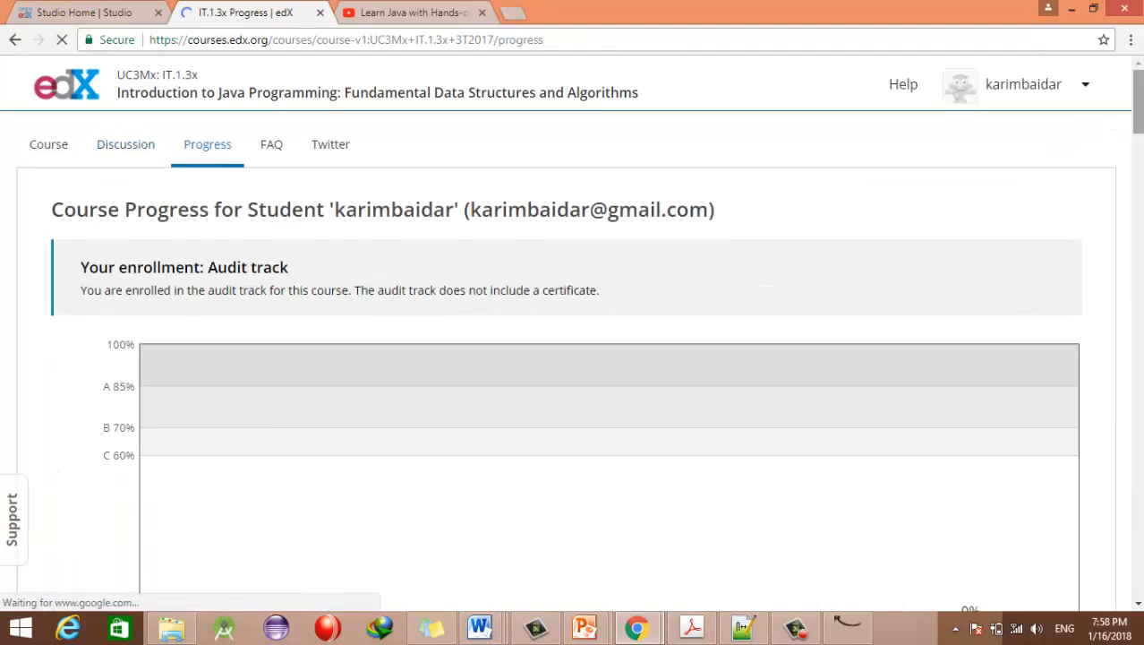
Step: Scroll through the weekly practice and exam scores, all still zero, then return to the top
scroll(573, 340, "down", 3)
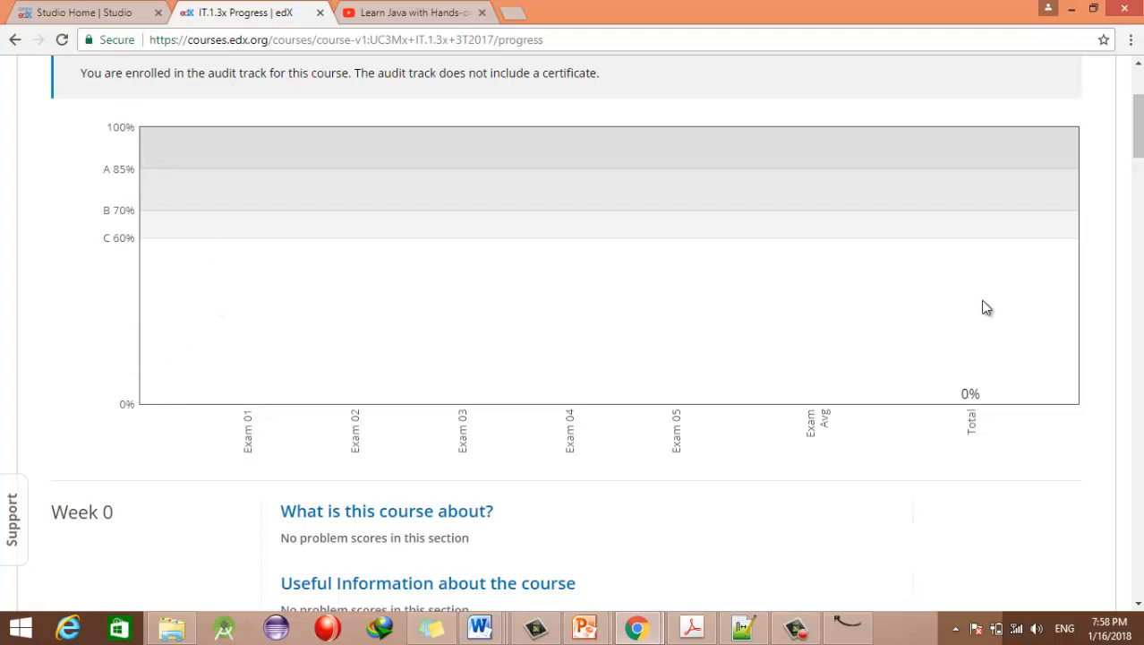
scroll(883, 322, "down", 3)
scroll(573, 332, "down", 6)
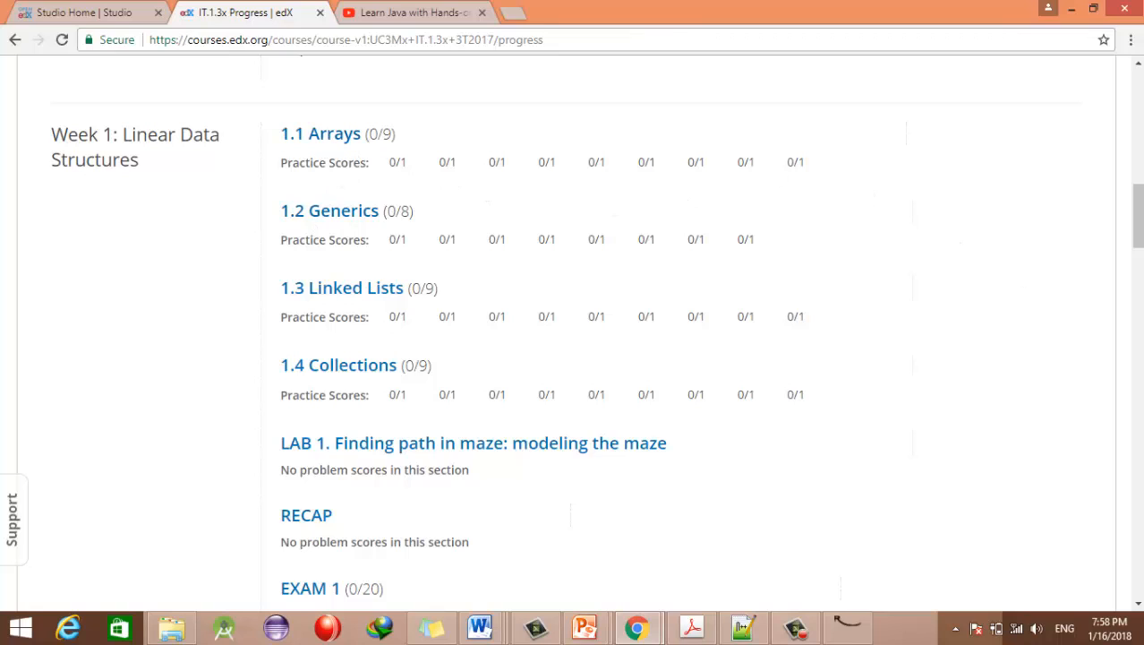
scroll(1137, 215, "down", 8)
scroll(1137, 304, "down", 8)
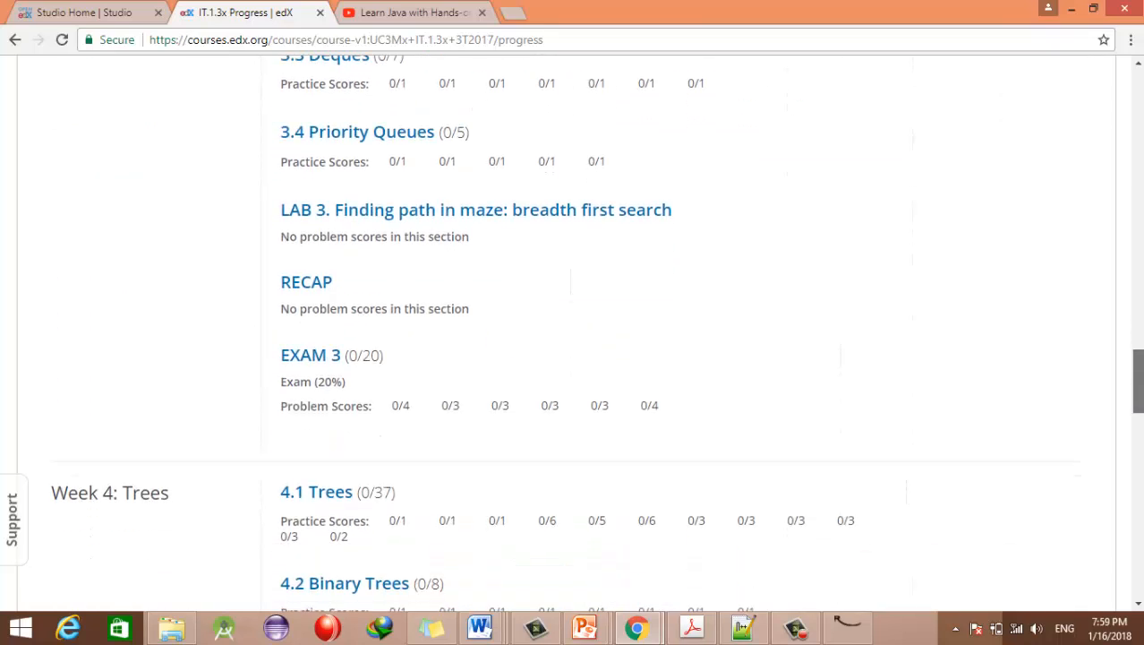
scroll(573, 331, "down", 2)
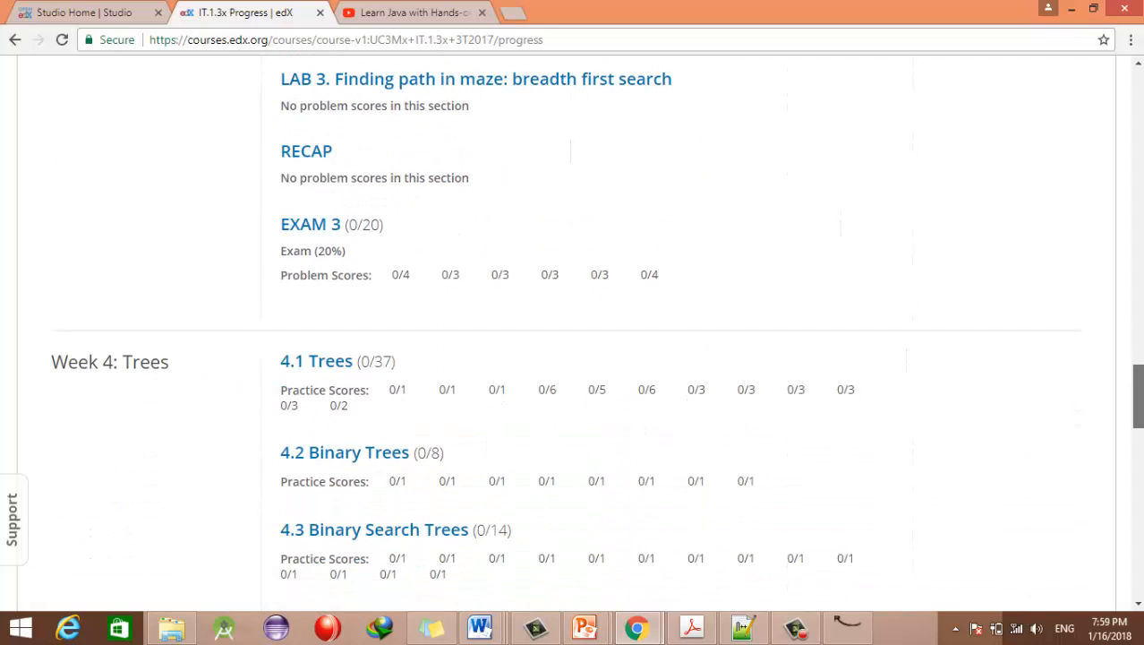
scroll(574, 331, "down", 3)
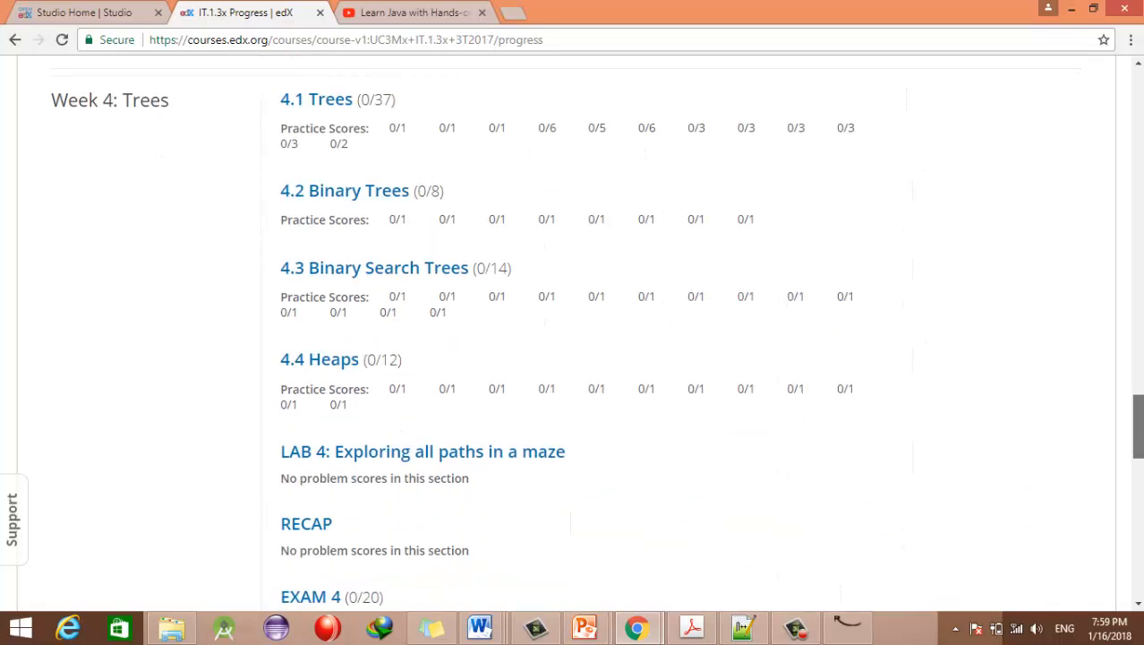
scroll(573, 331, "down", 2)
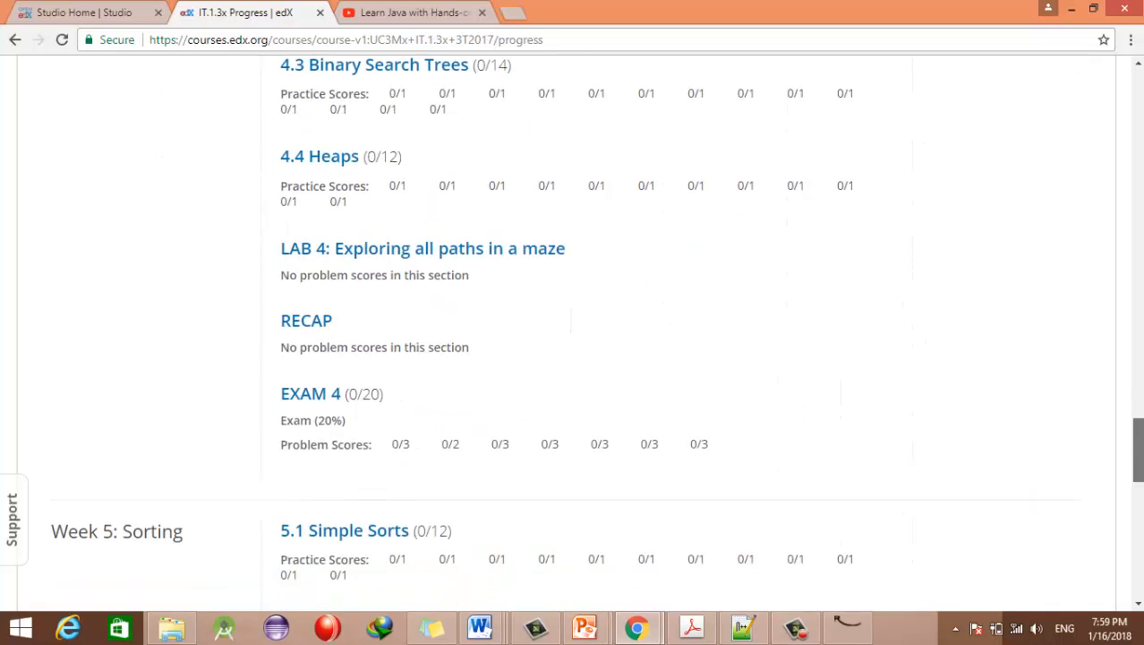
scroll(848, 391, "down", 2)
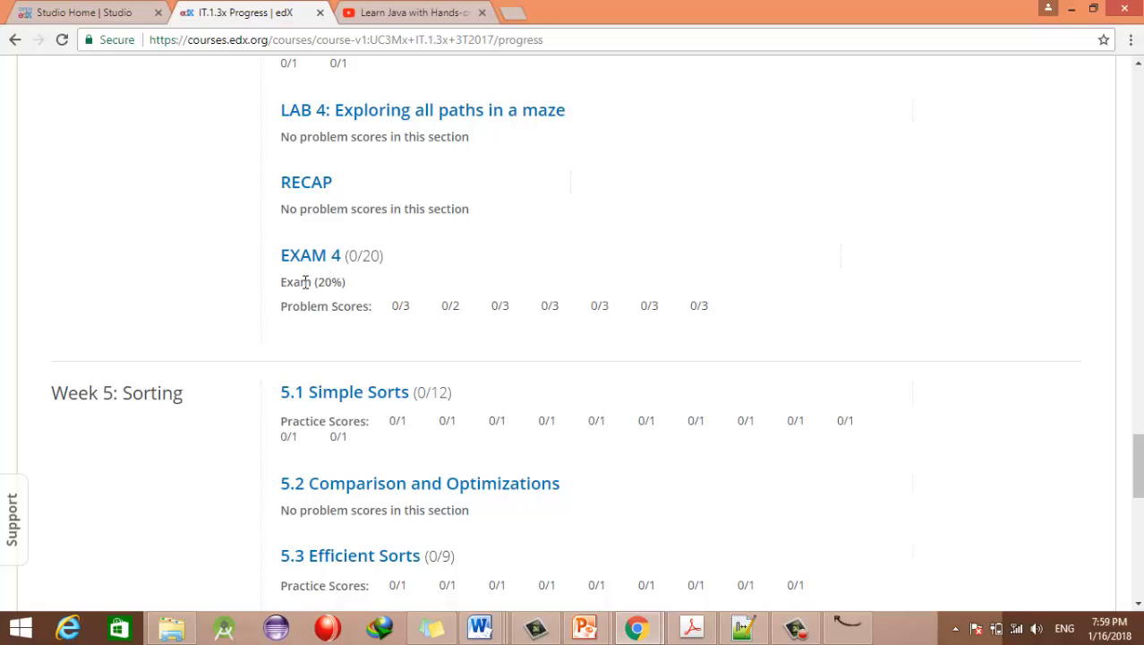
left_click_drag(1135, 466, 1137, 100)
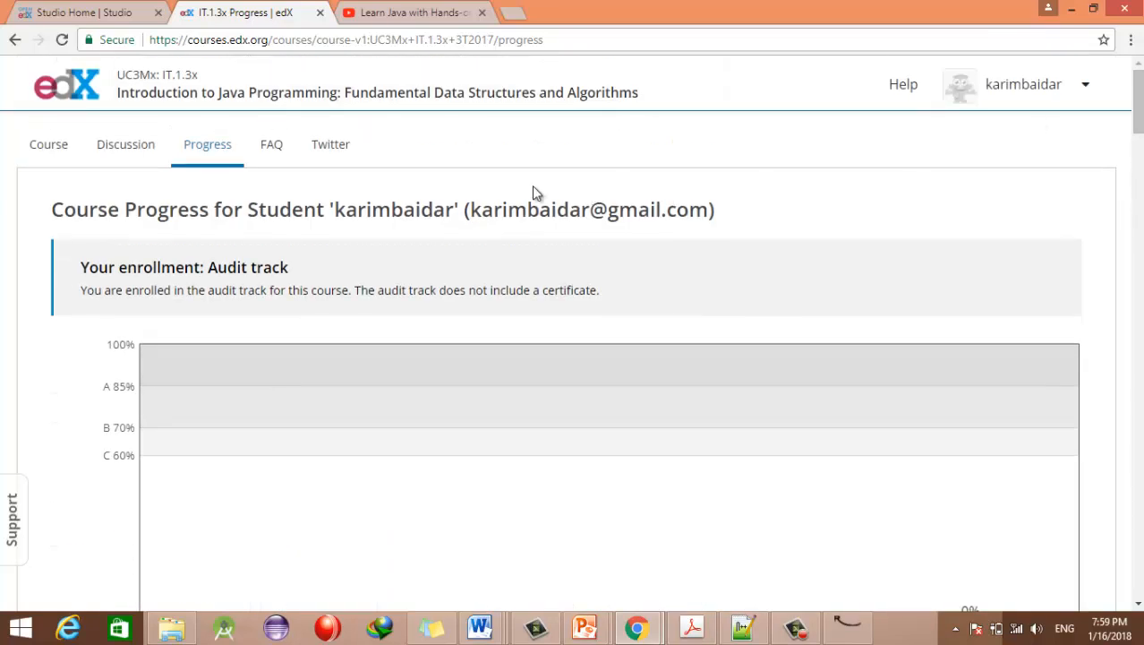
Step: Open the course FAQ page and read down through its questions
left_click(272, 150)
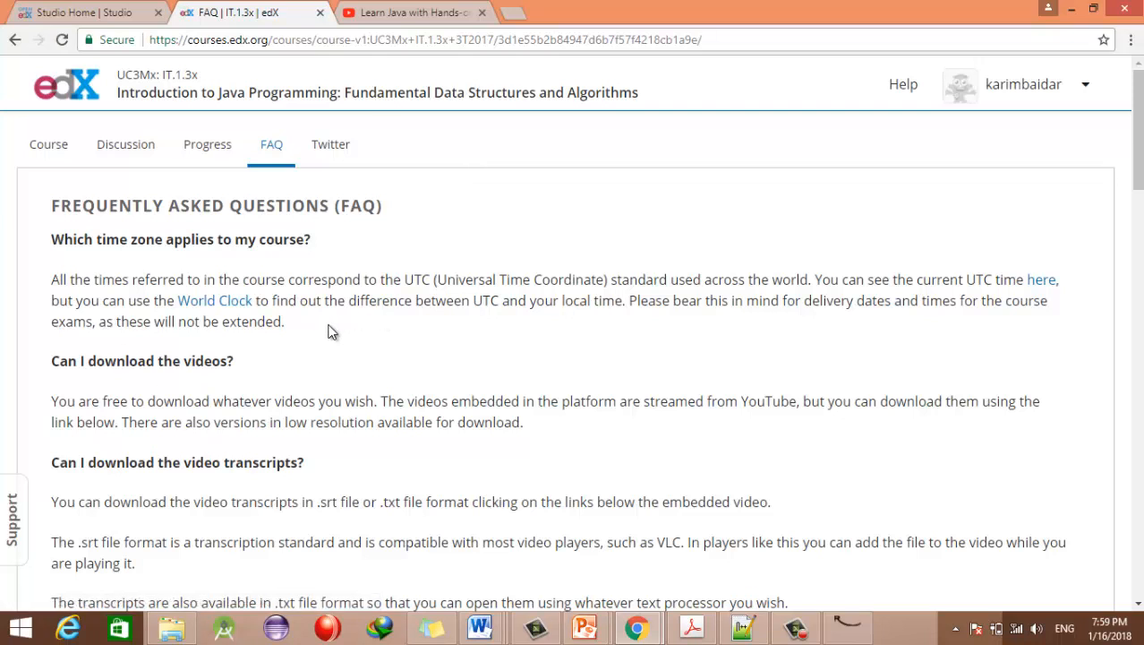
right_click(128, 266)
left_click(39, 290)
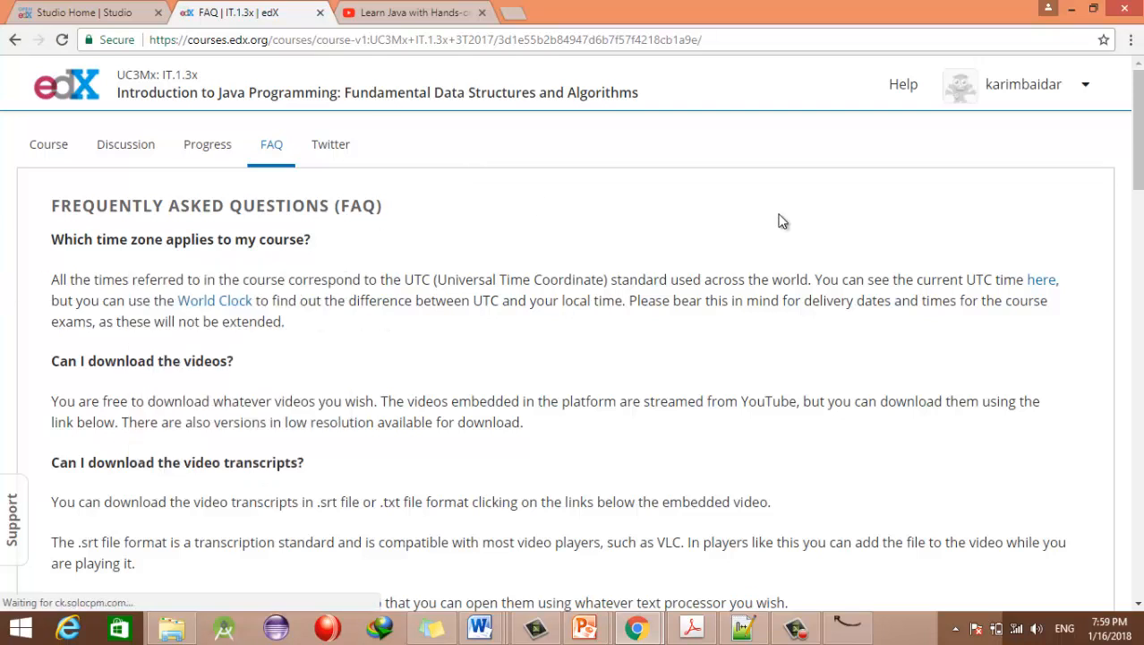
scroll(1137, 220, "down", 2)
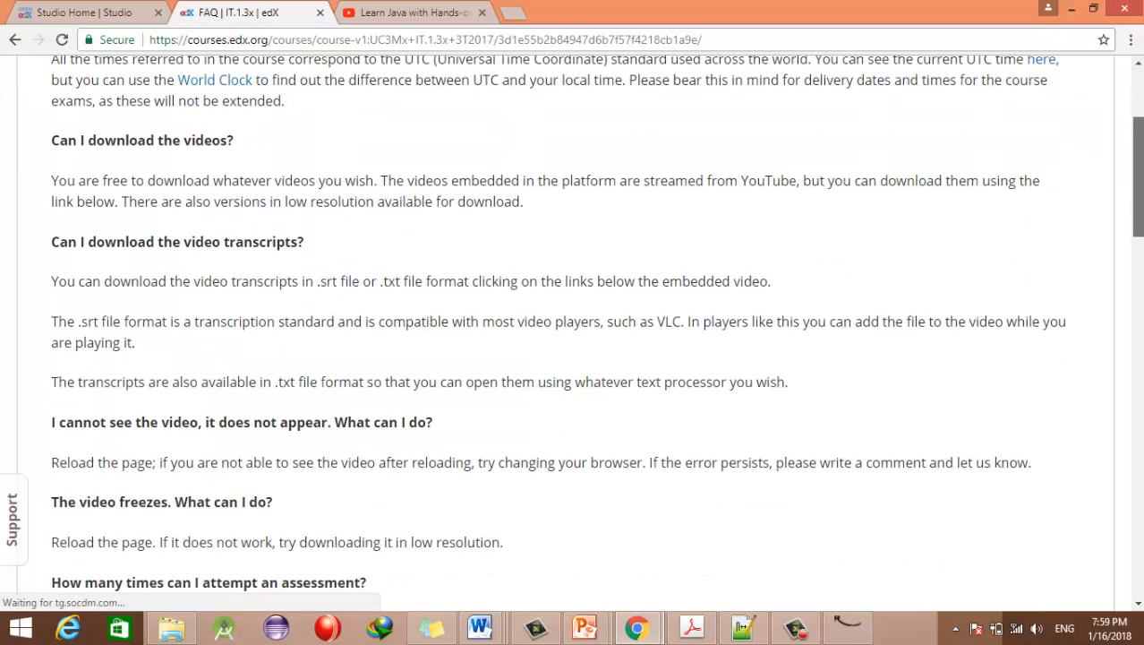
scroll(1137, 219, "down", 2)
scroll(1137, 219, "down", 2)
scroll(1137, 219, "down", 2)
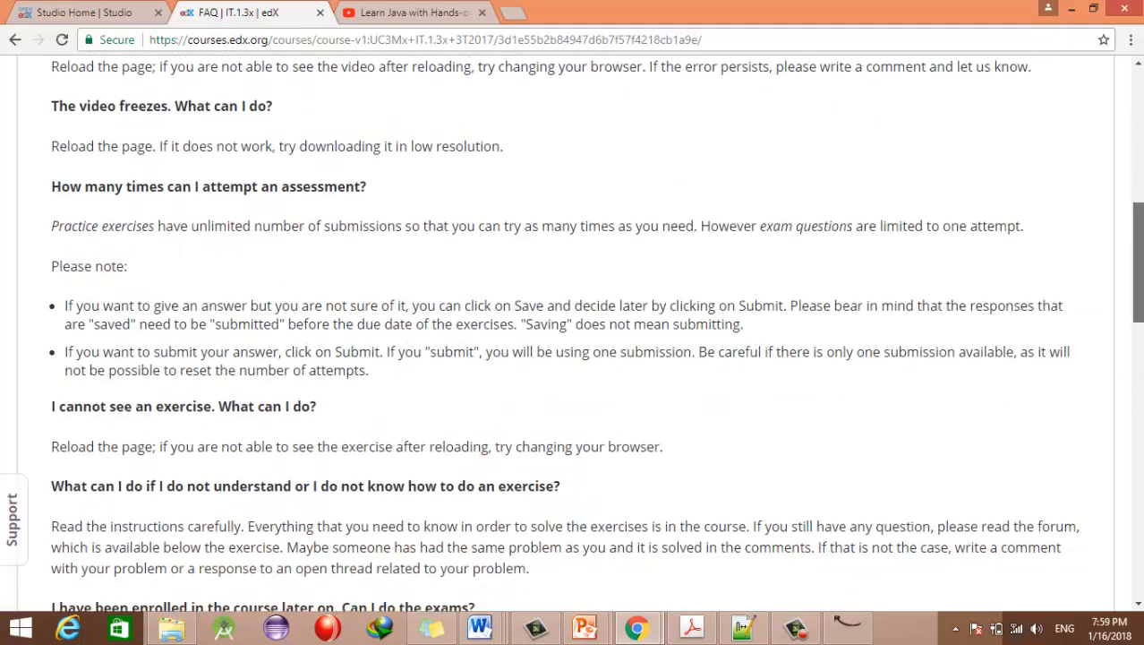
scroll(1137, 220, "down", 7)
scroll(1137, 219, "down", 4)
Step: Go back to the Studio Home course list
scroll(573, 332, "up", 15)
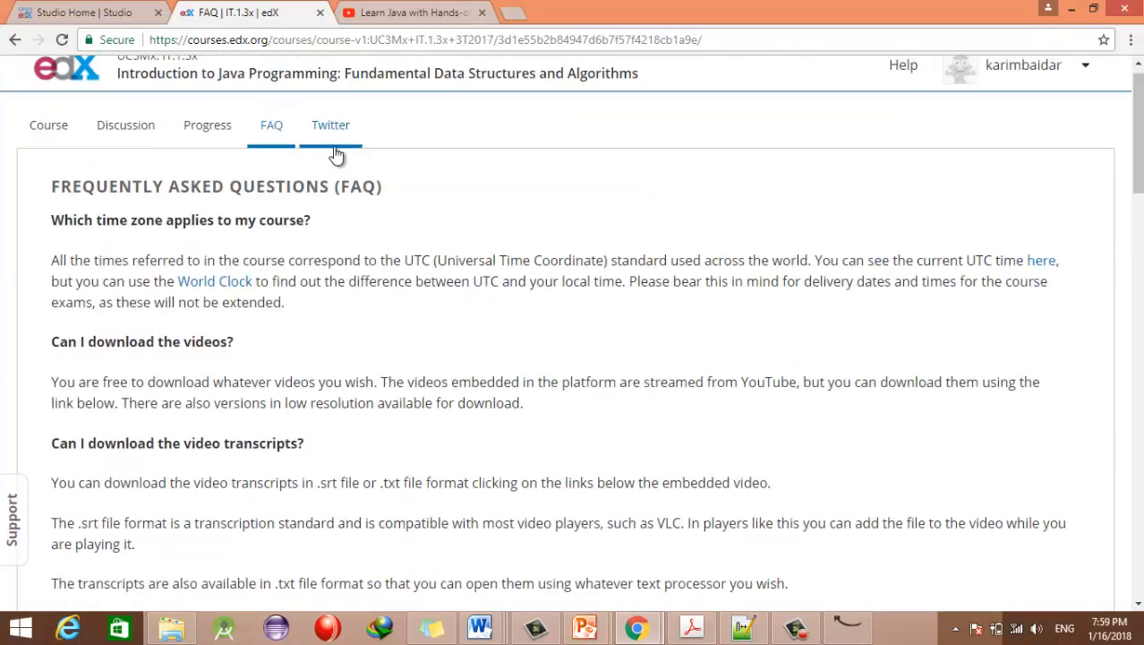
scroll(537, 108, "up", 1)
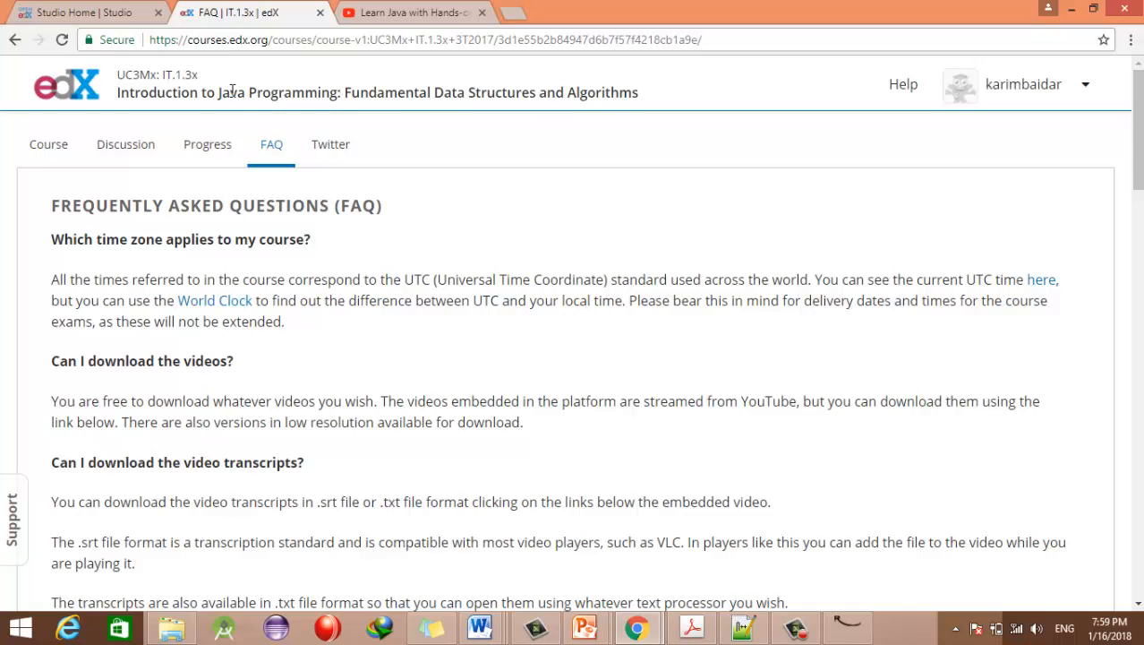
left_click(111, 11)
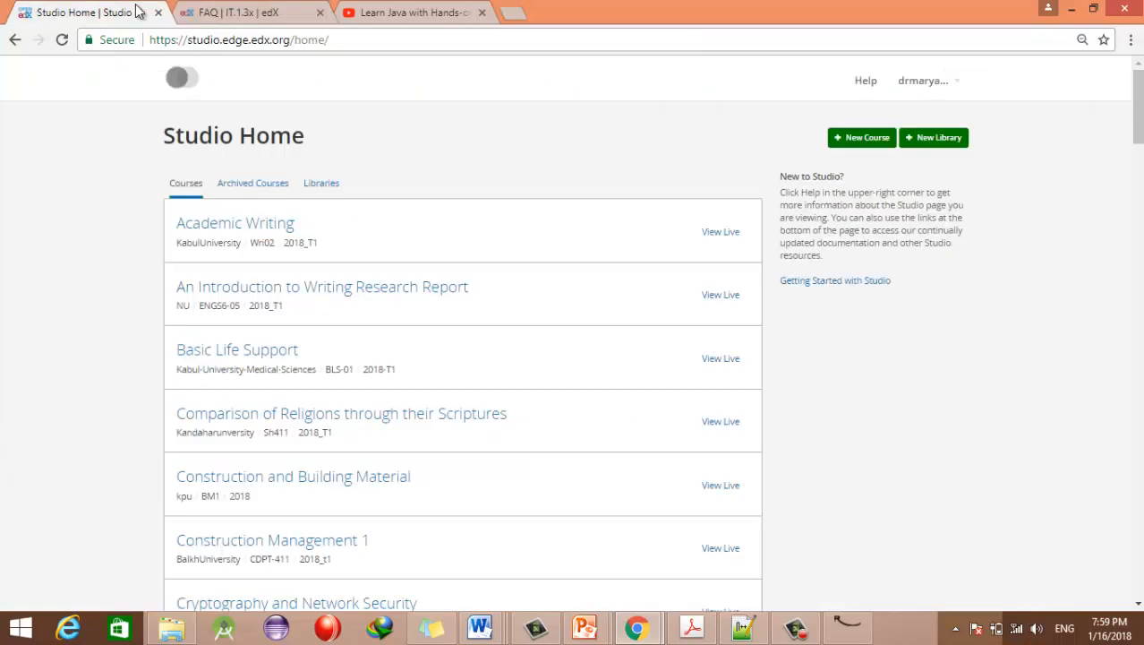
Step: Sign out of Studio from the account dropdown and select the studio.edge.edx.org address
left_click(917, 87)
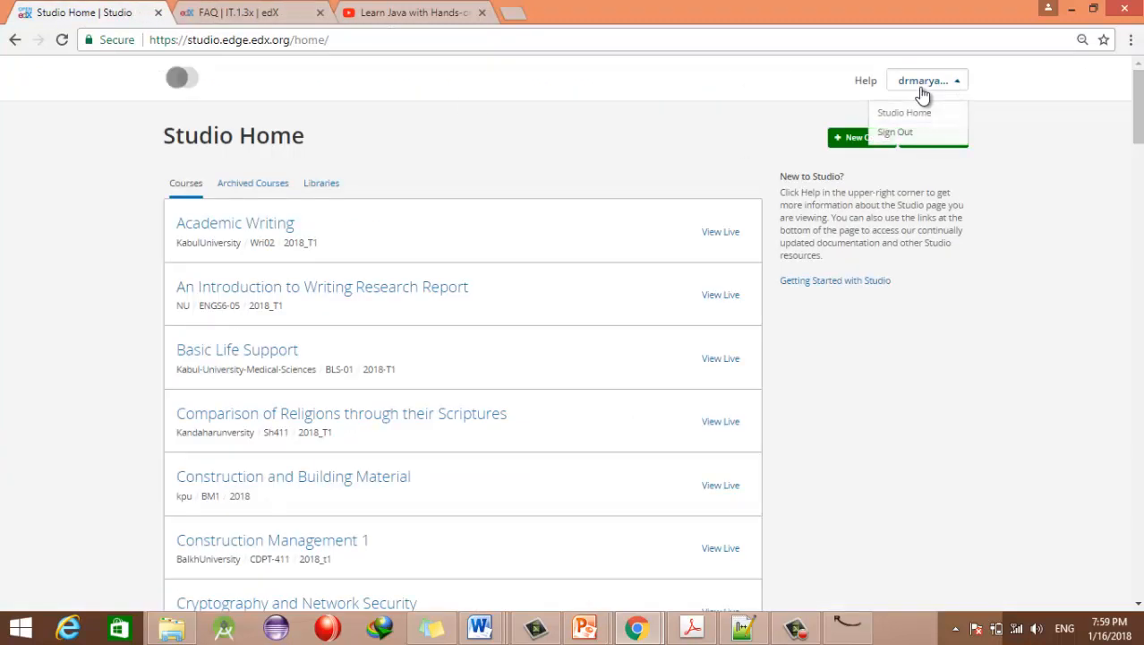
left_click(891, 133)
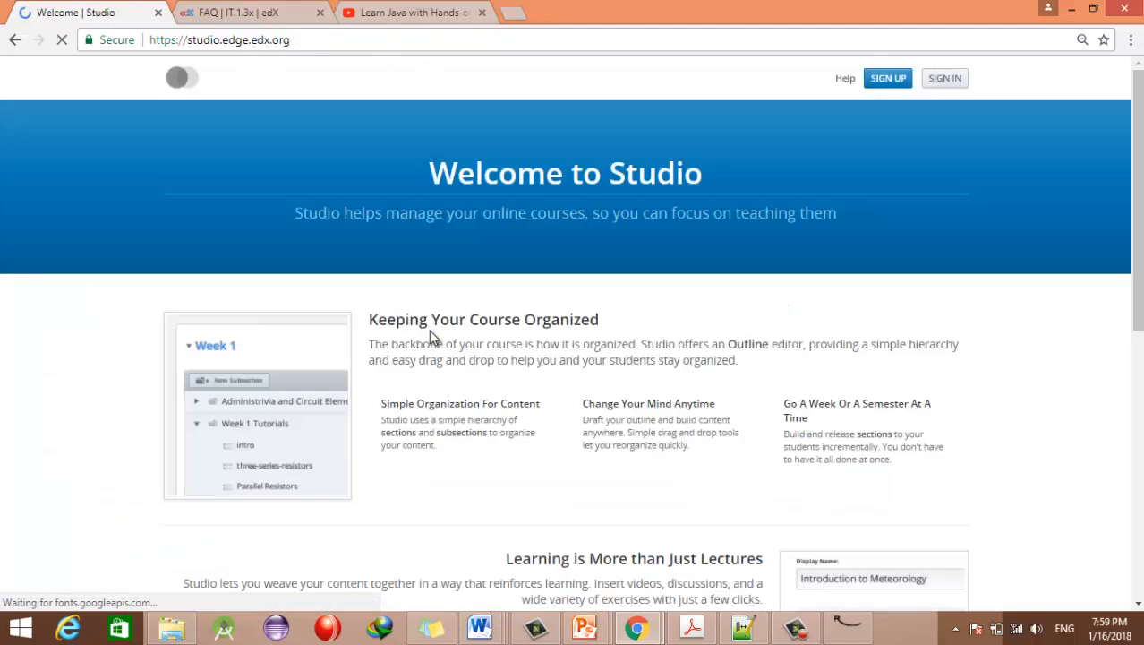
left_click(307, 41)
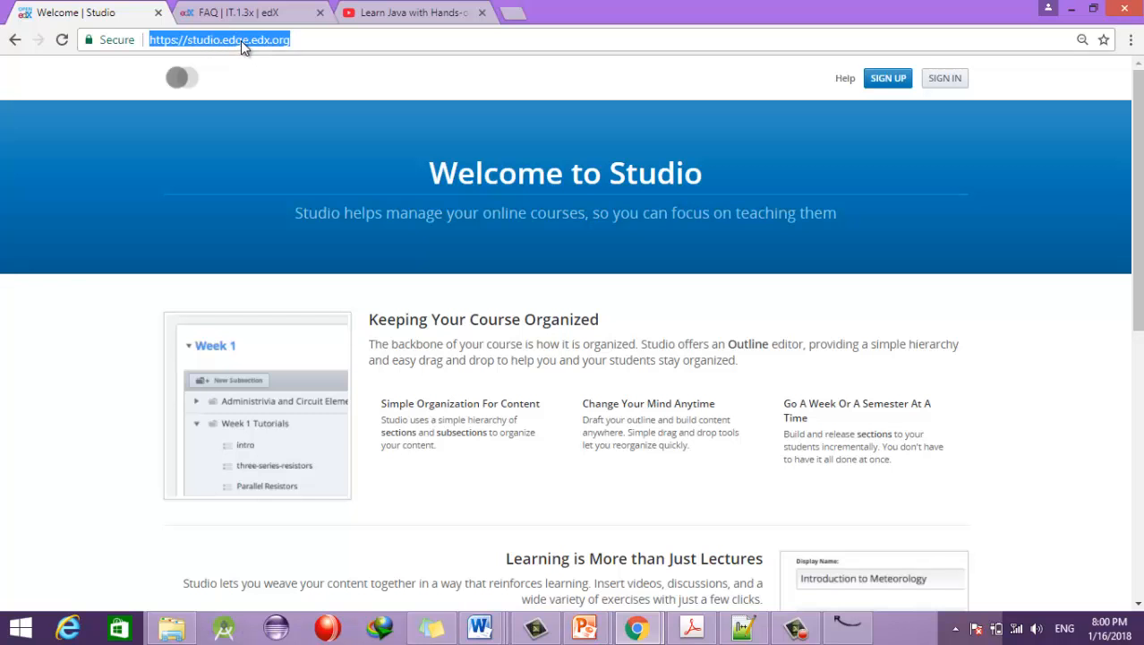
left_click(295, 42)
left_click_drag(290, 39, 156, 40)
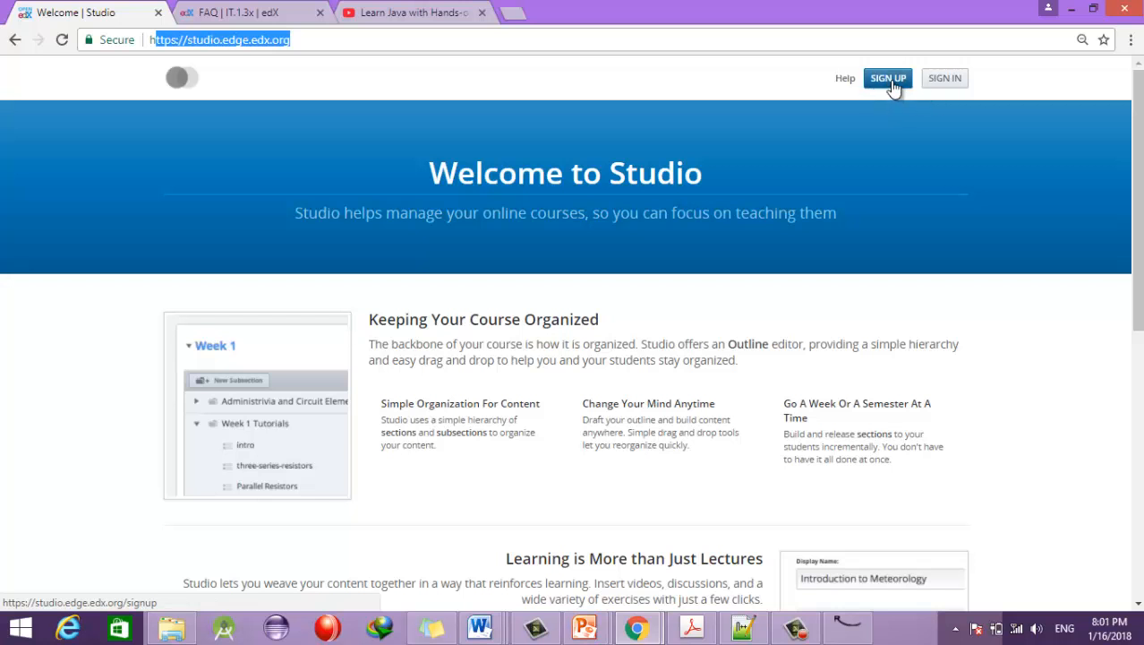
left_click(940, 83)
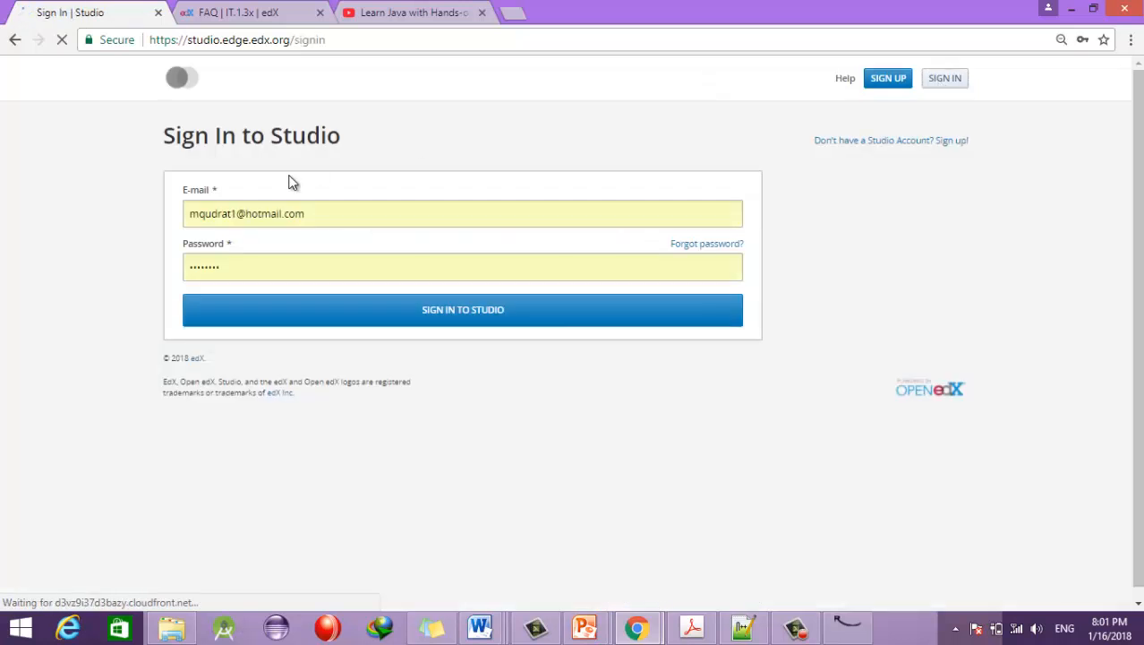
left_click_drag(317, 210, 144, 204)
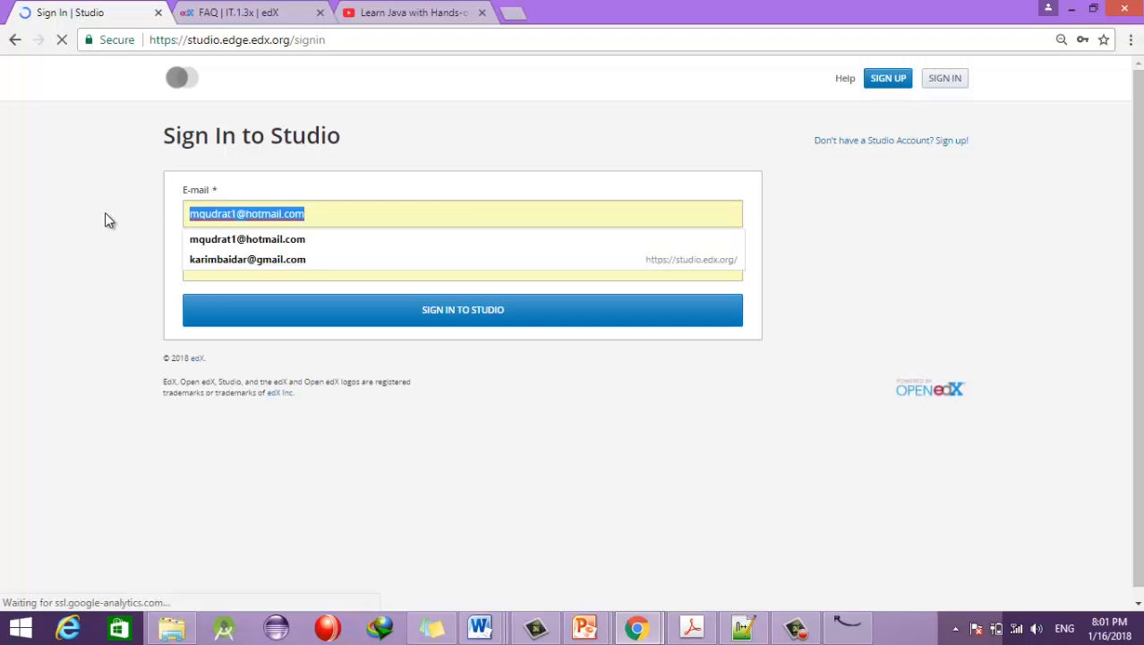
left_click(105, 212)
left_click_drag(326, 203, 125, 209)
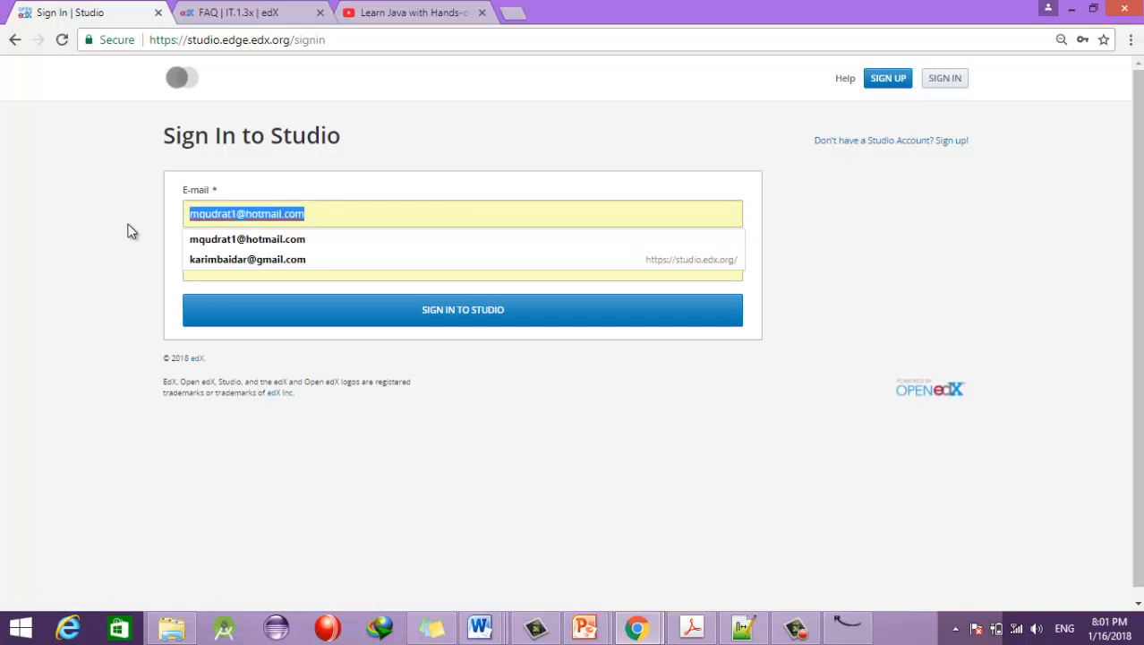
left_click(120, 281)
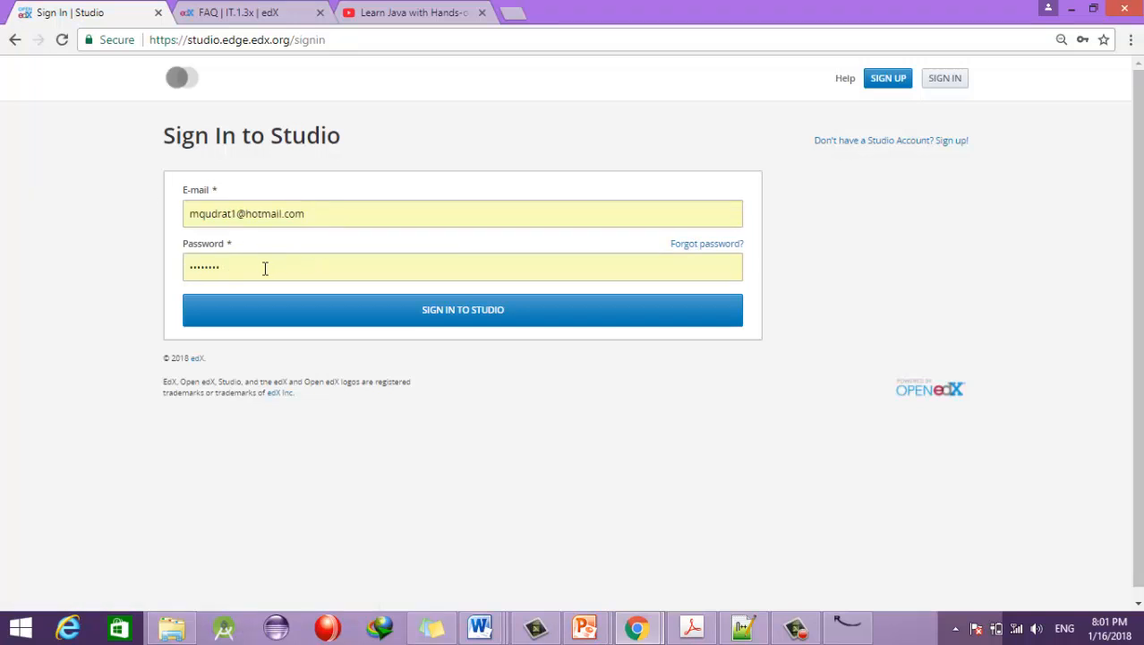
left_click_drag(322, 218, 166, 215)
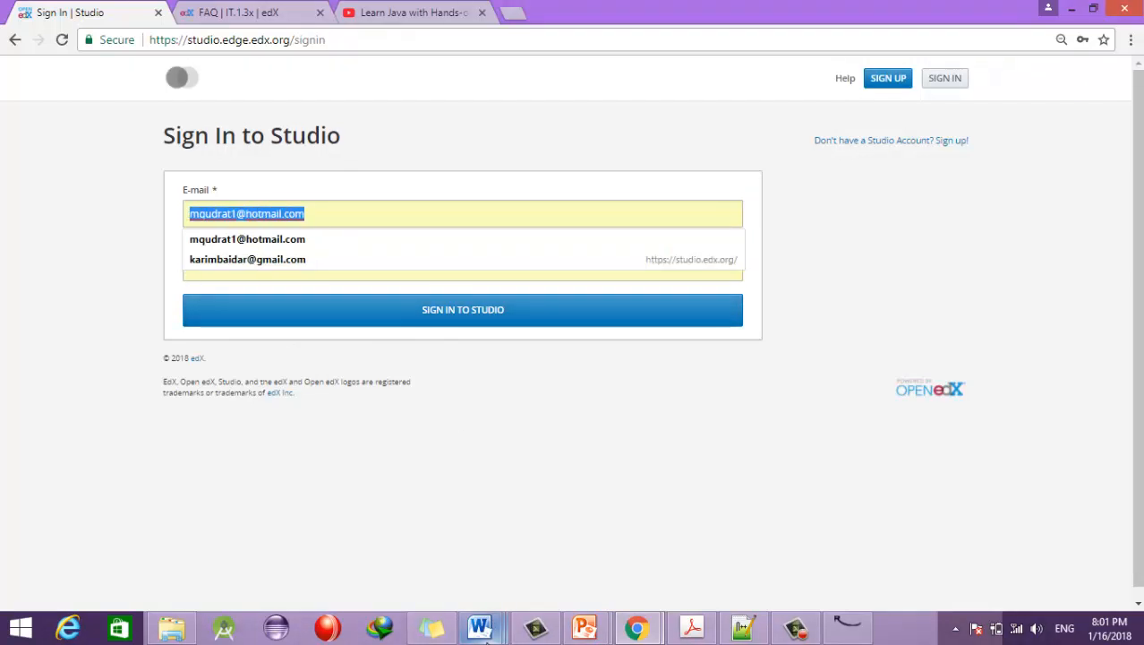
Step: Check the saved email and password in the Word document, then sign in to Studio in Chrome
mouse_move(481, 629)
left_click(420, 557)
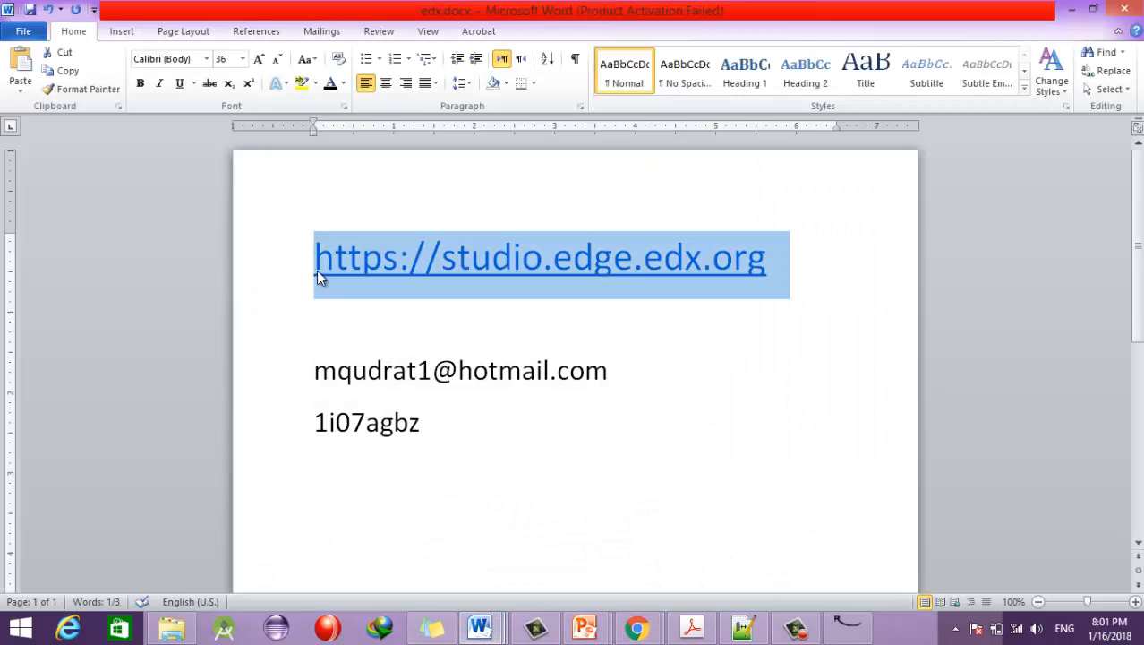
left_click(306, 376)
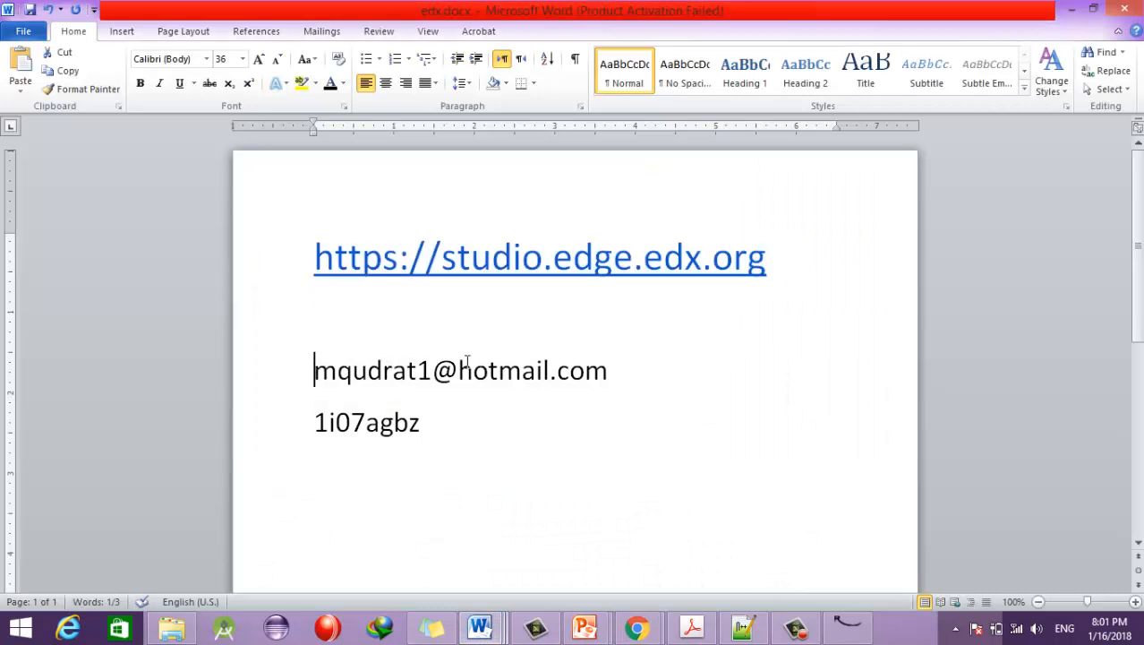
triple_click(639, 378)
left_click_drag(452, 425, 300, 423)
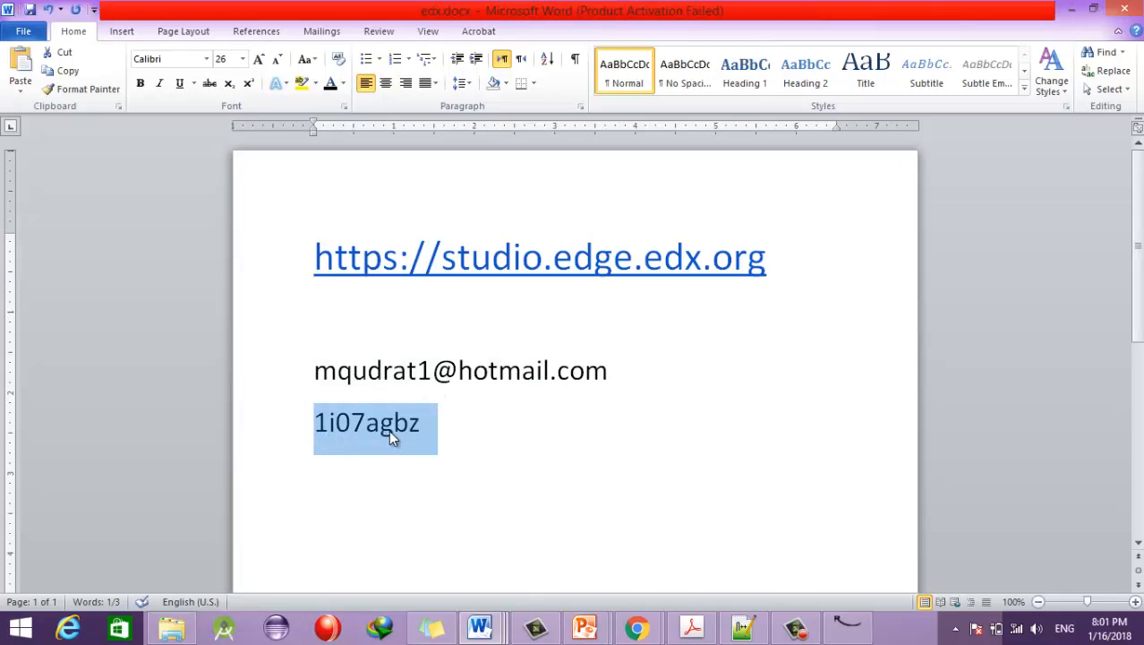
left_click(637, 627)
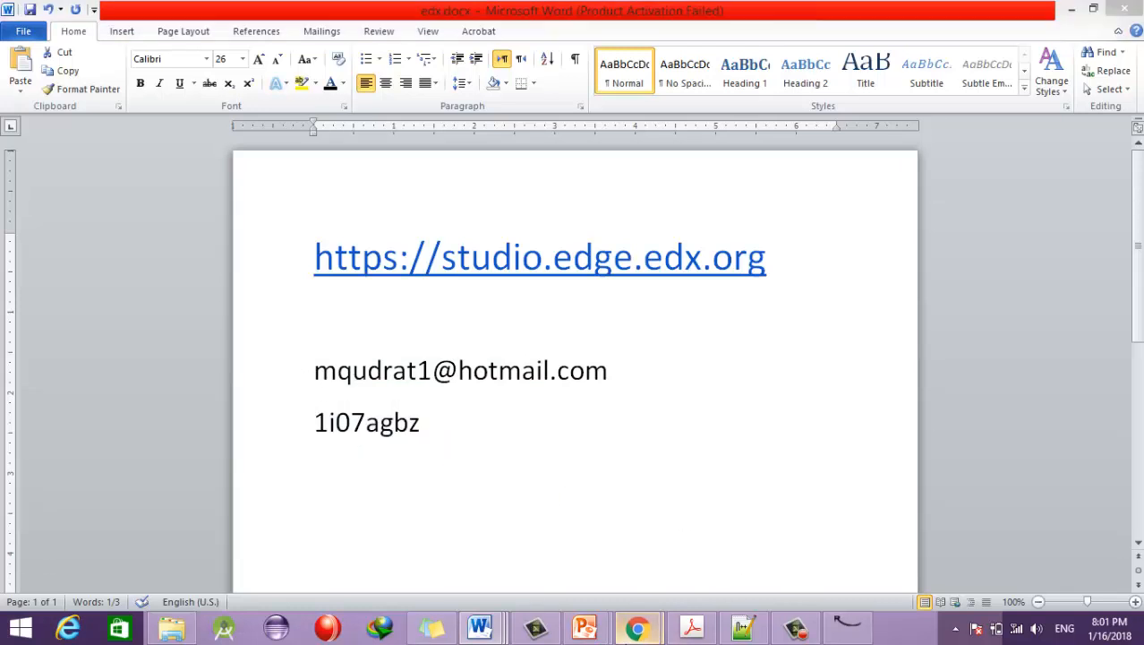
left_click(507, 545)
left_click(401, 310)
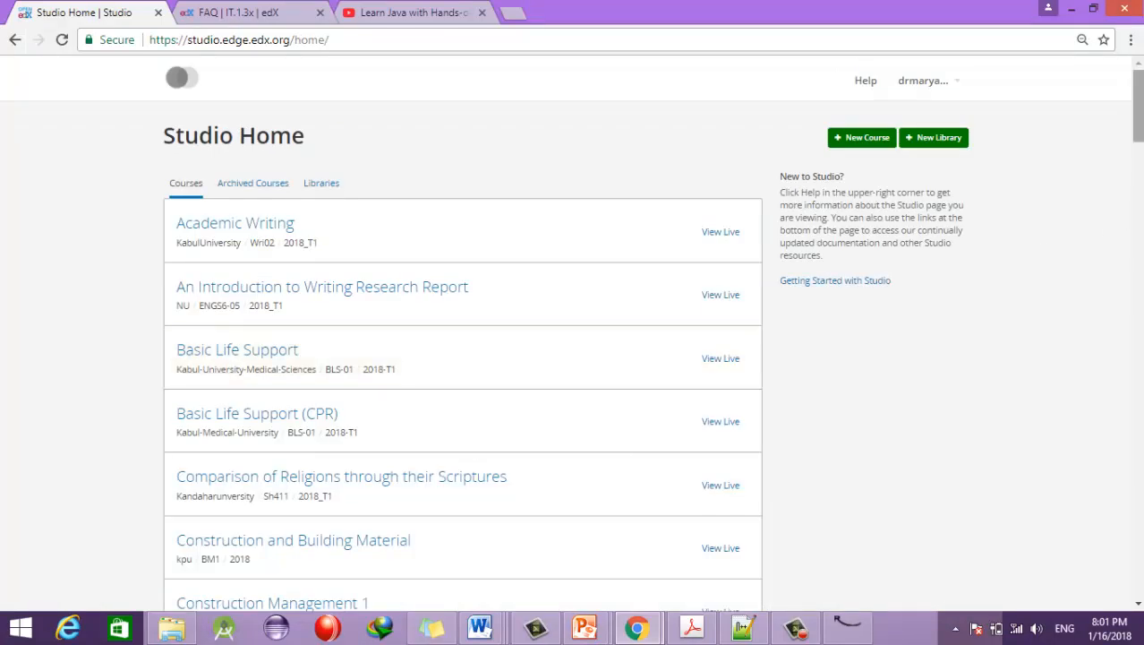
scroll(654, 332, "down", 5)
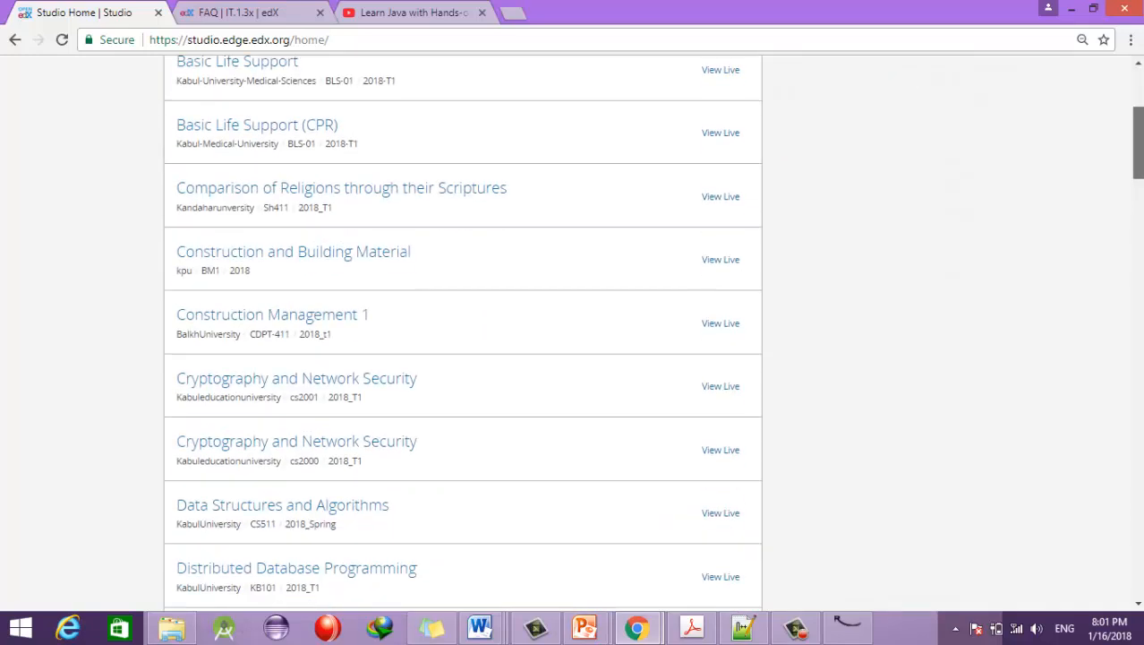
scroll(654, 332, "down", 10)
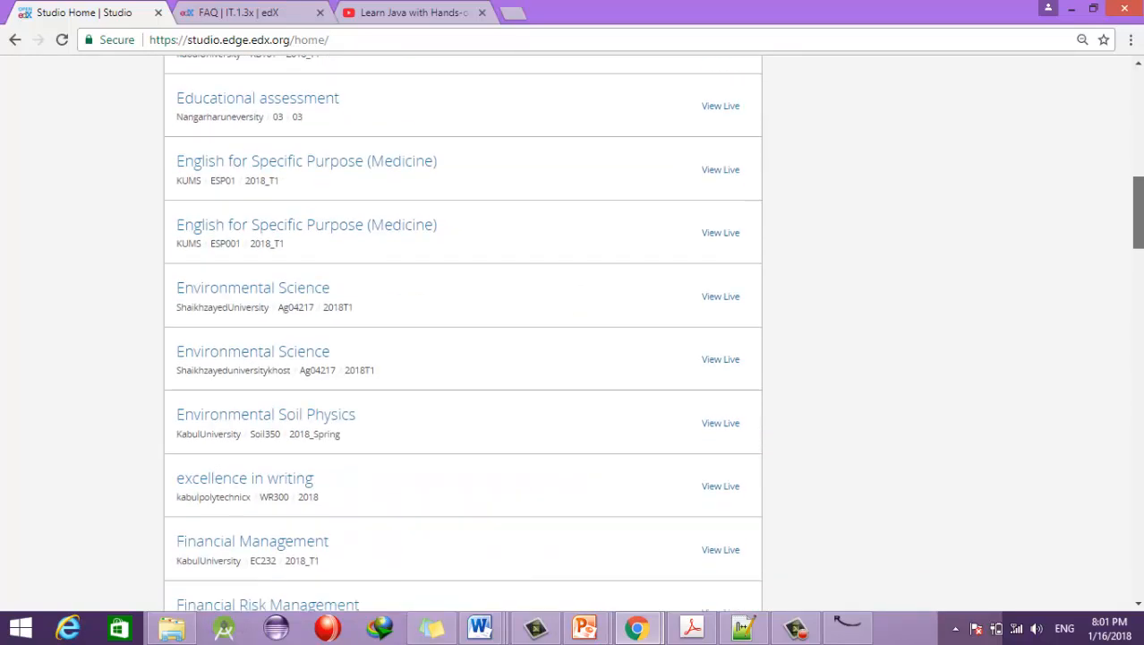
scroll(463, 331, "down", 20)
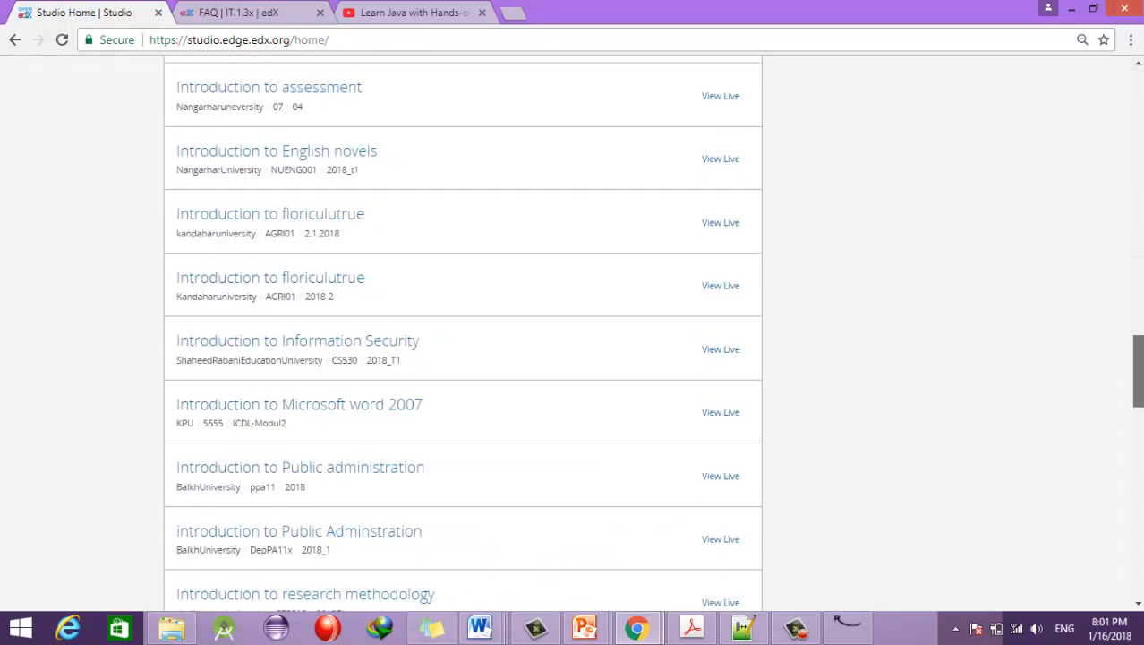
scroll(463, 331, "down", 3)
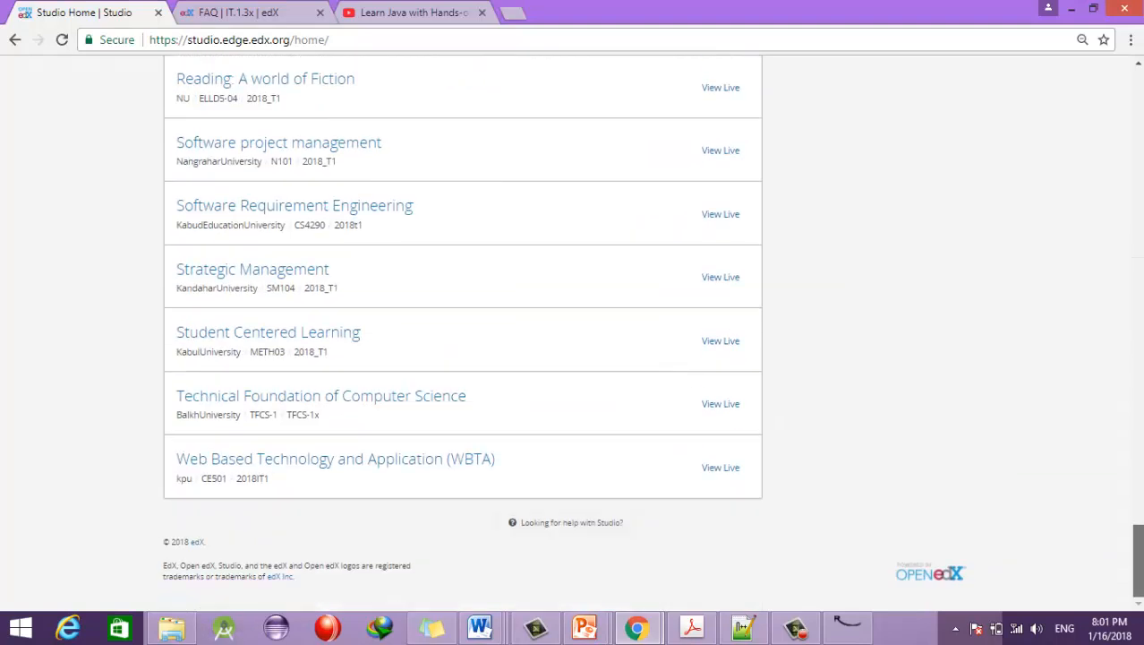
scroll(1126, 198, "up", 20)
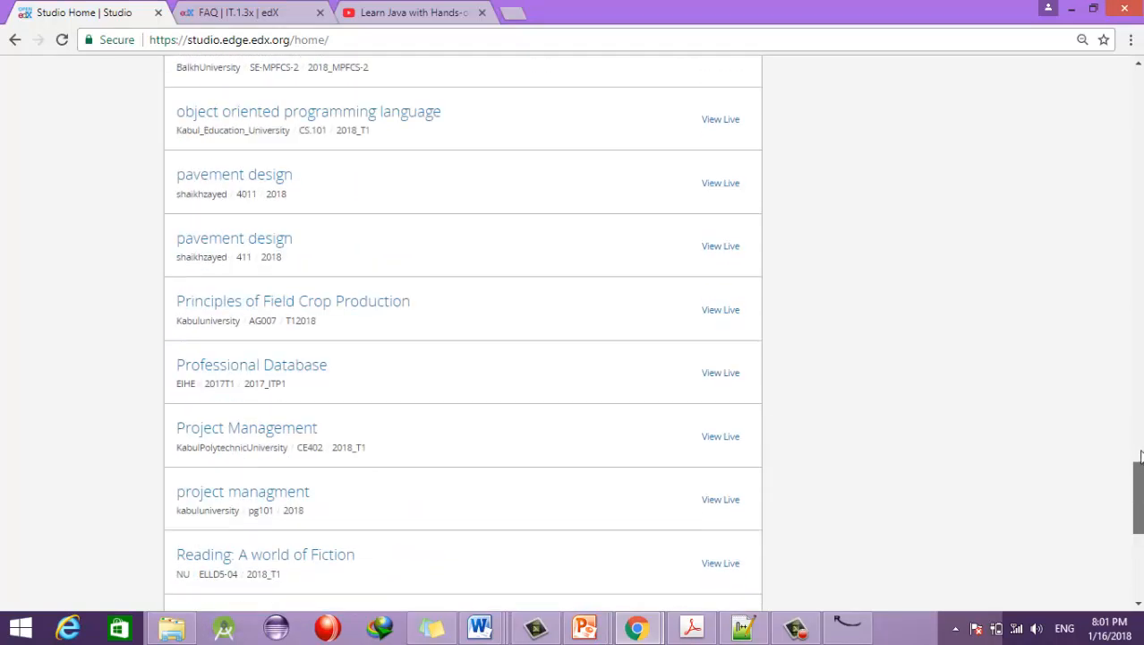
left_click_drag(1125, 199, 1127, 108)
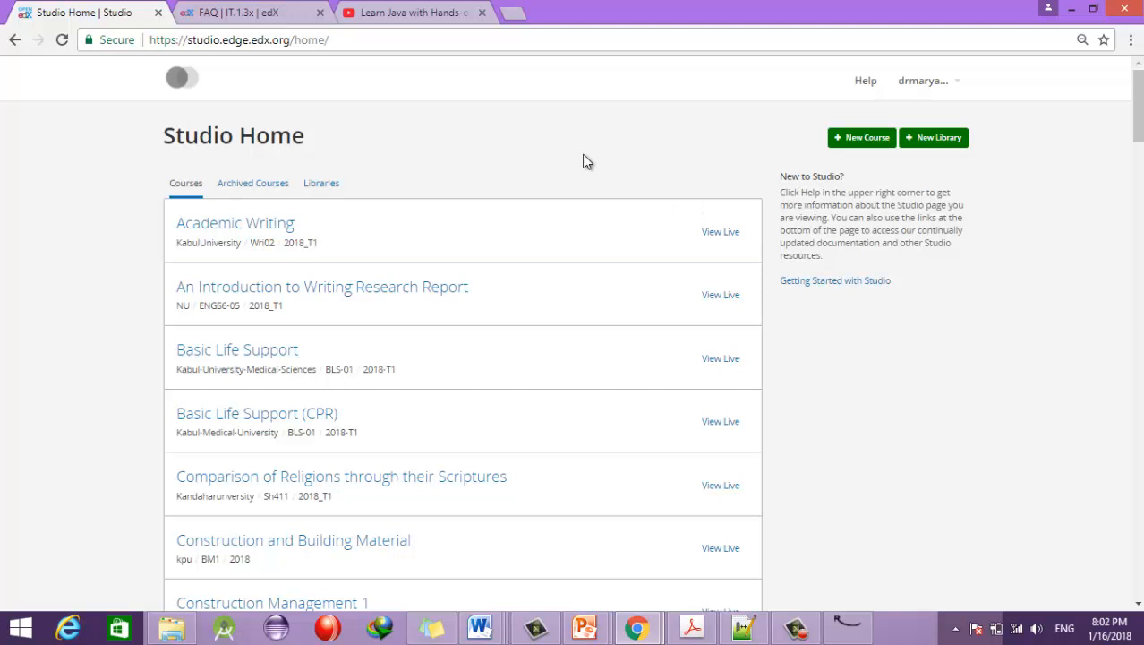
Step: Start a new course and name it 'Facebook Application Development'
left_click(867, 139)
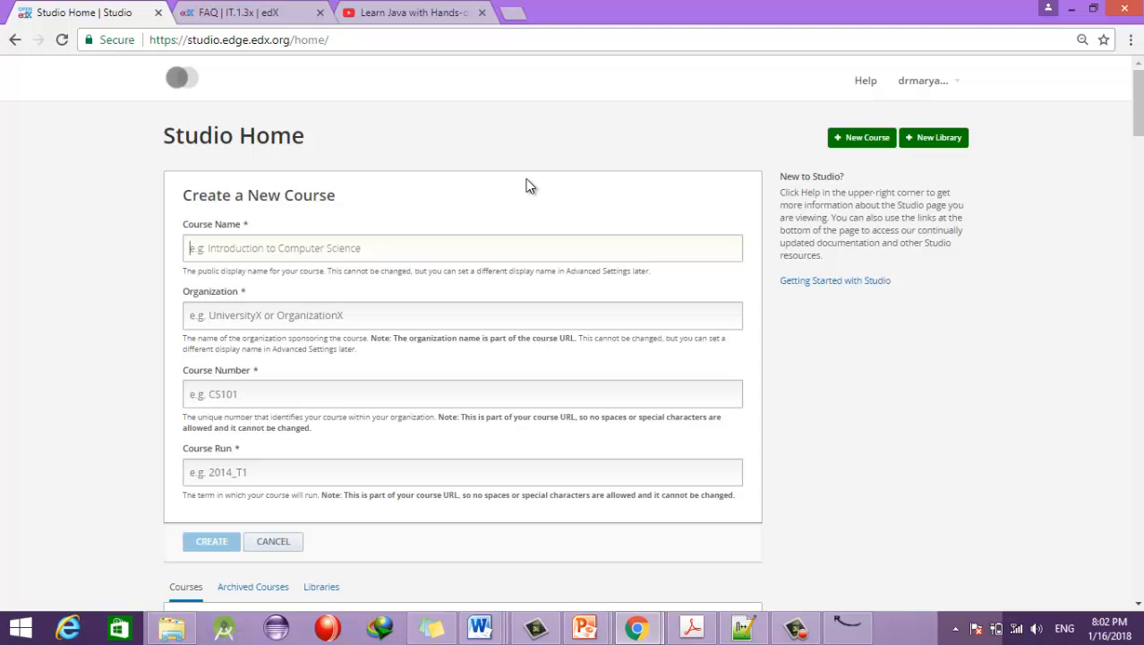
type("Facebo")
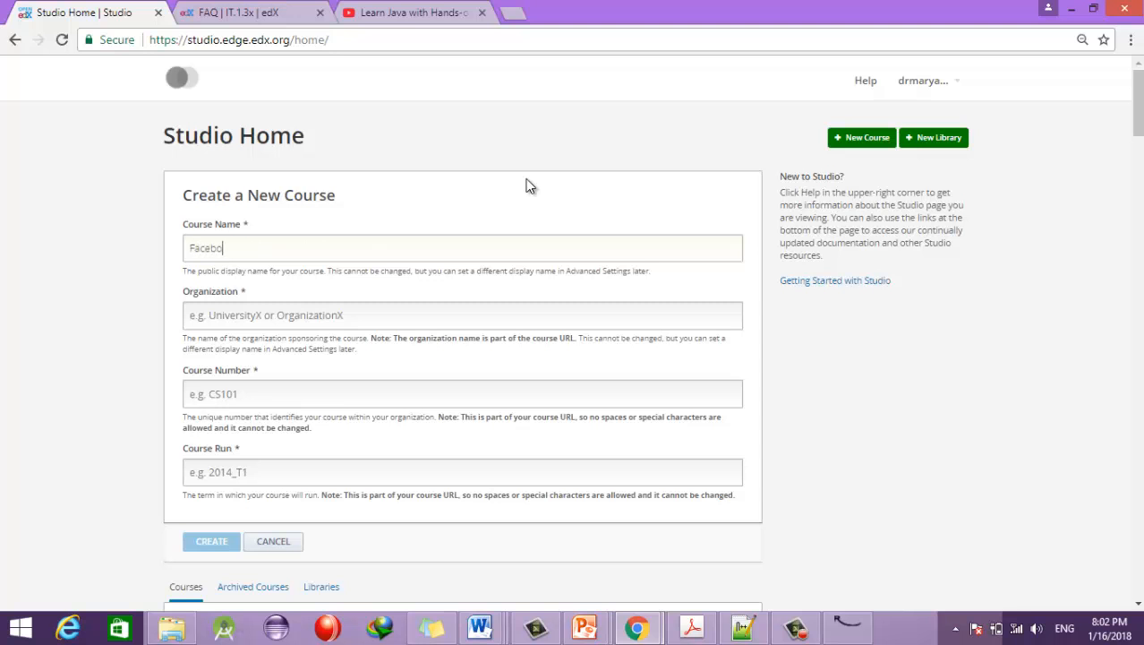
type("ok Application Development")
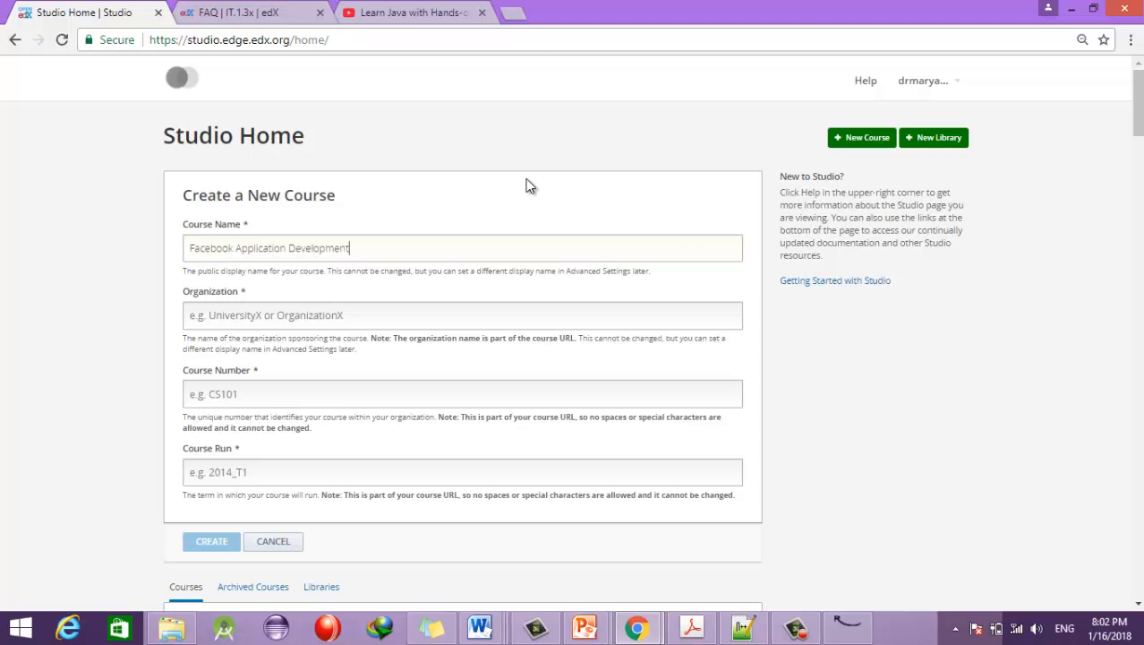
left_click(231, 320)
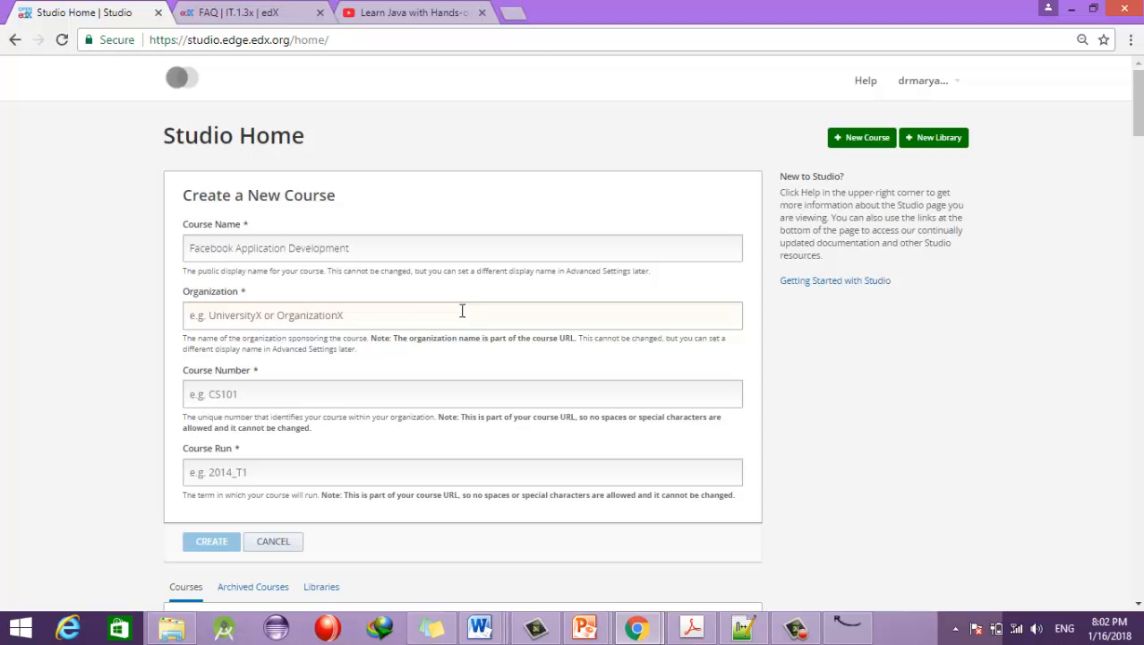
Step: Enter the organization as 'MinistryofHigherEducation', removing the spaces and fixing typos
type("Ministry of")
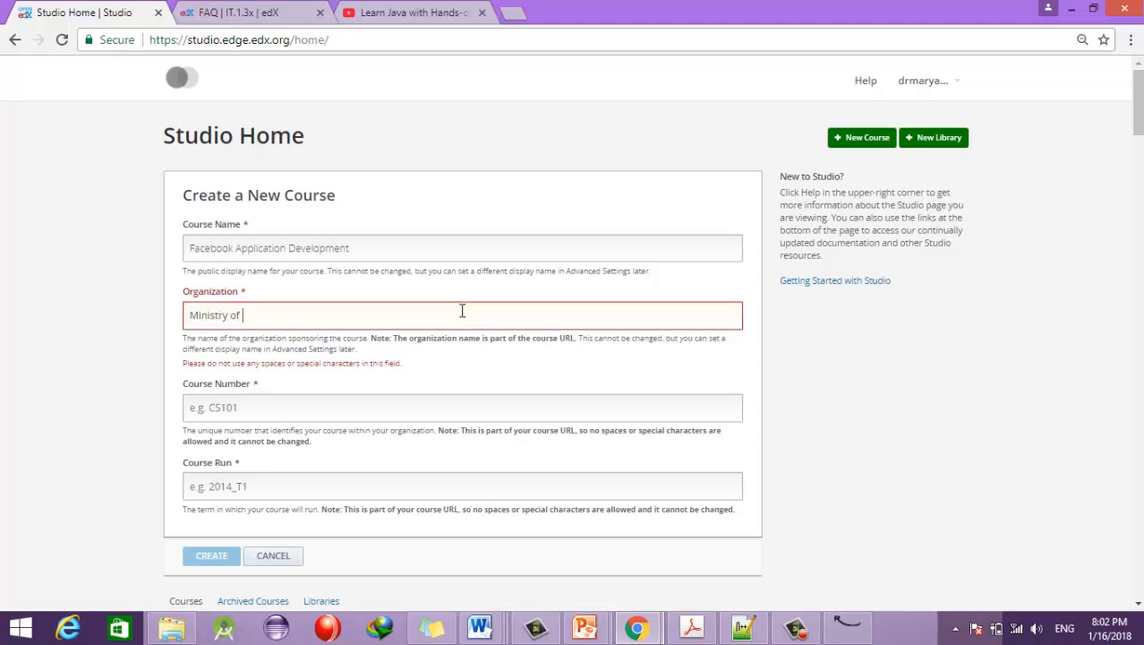
key("BackSpace")
left_click_drag(415, 361, 181, 364)
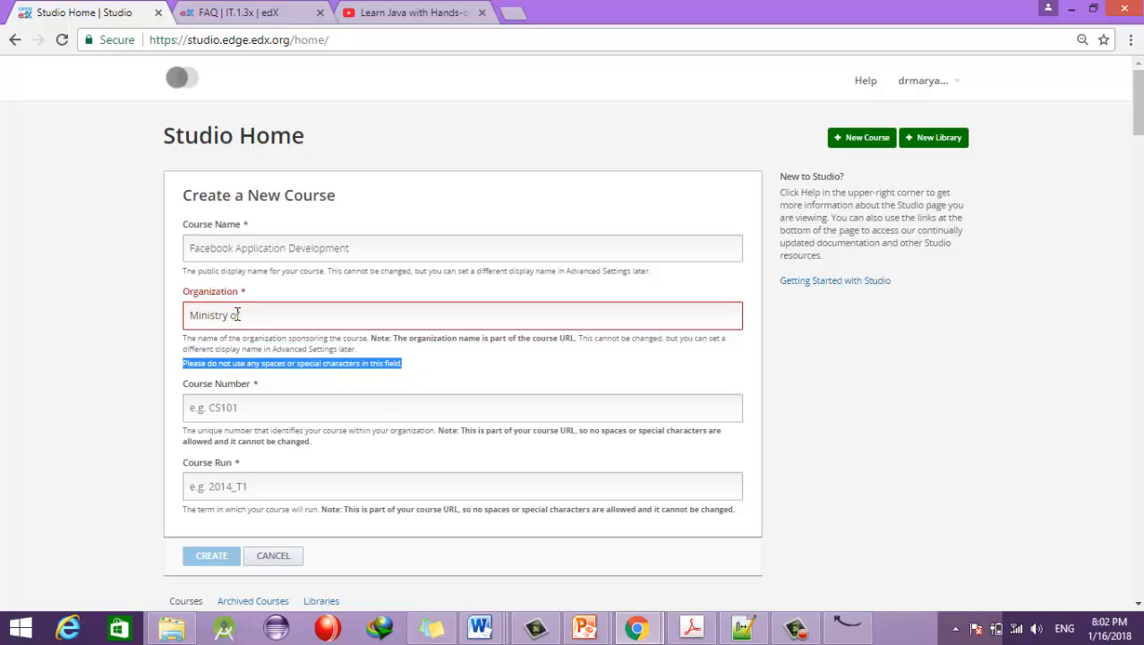
left_click_drag(192, 310, 266, 312)
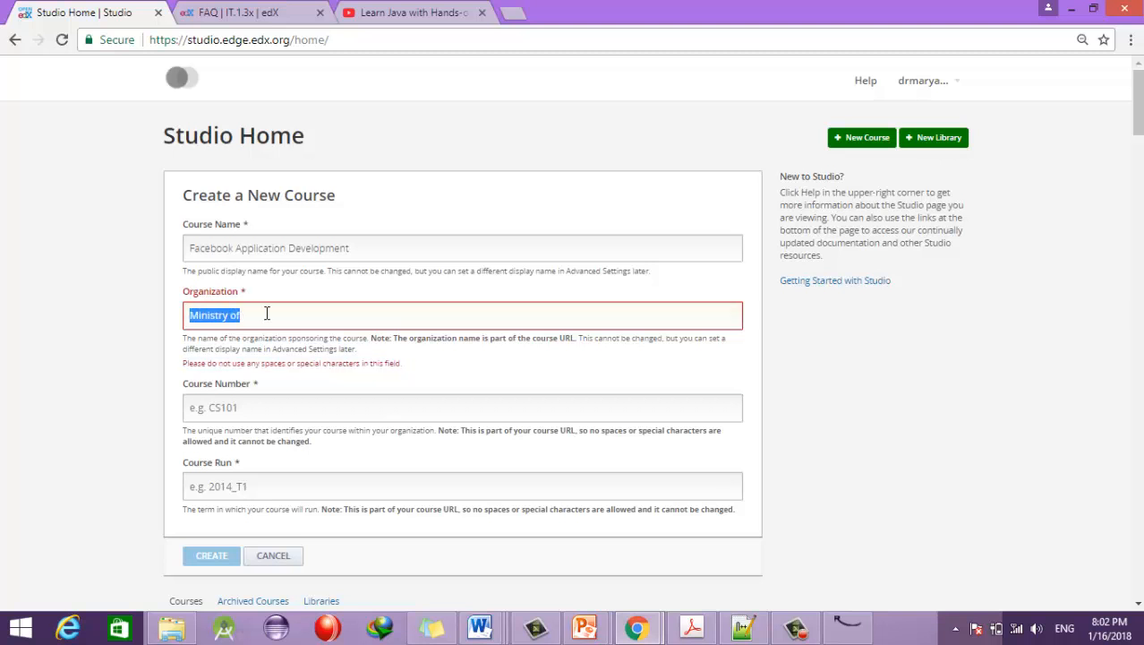
left_click(232, 316)
key("BackSpace")
key("Right")
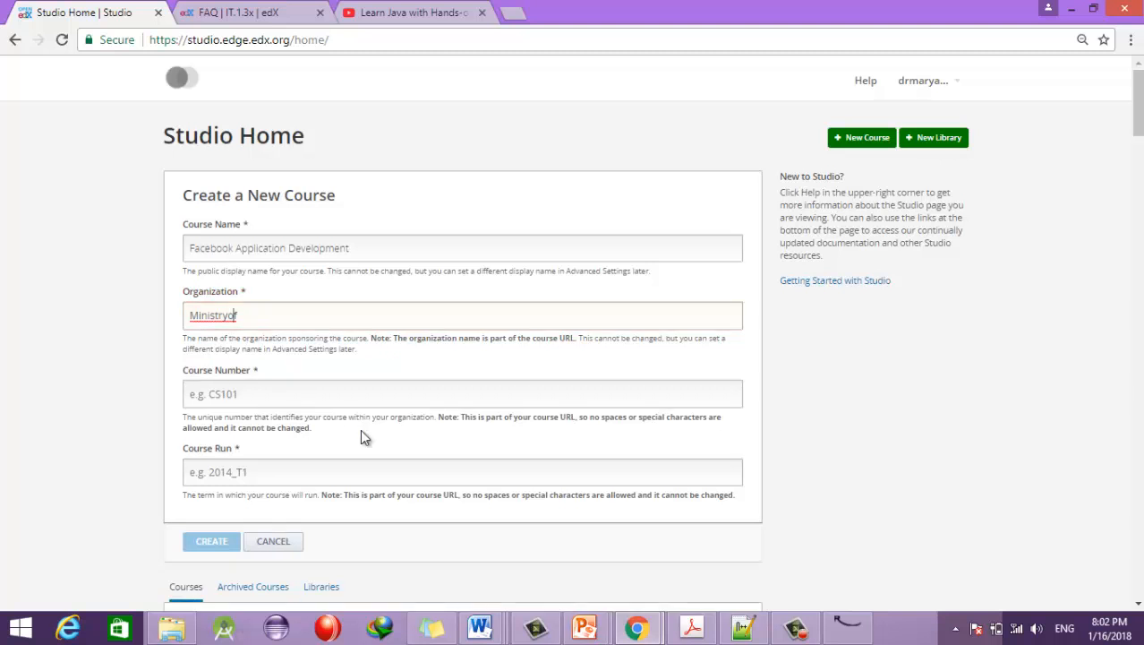
key("Right")
type("HigherEducation")
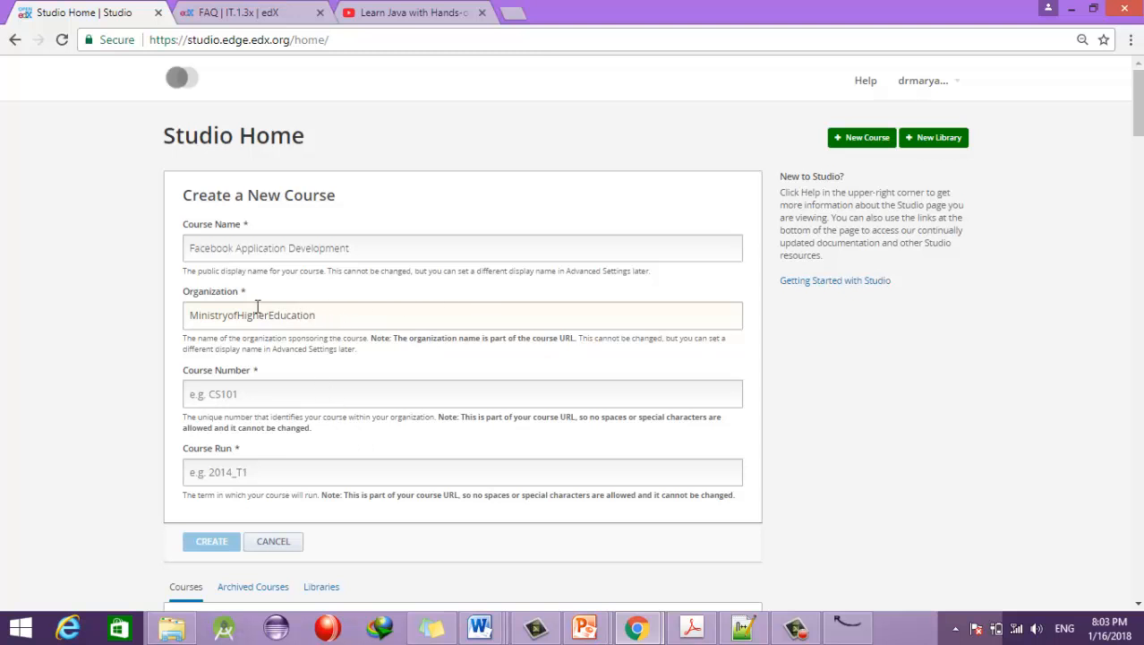
Step: Enter course number FB101 and course run 2018_T1, correcting the year from 2017
left_click(279, 398)
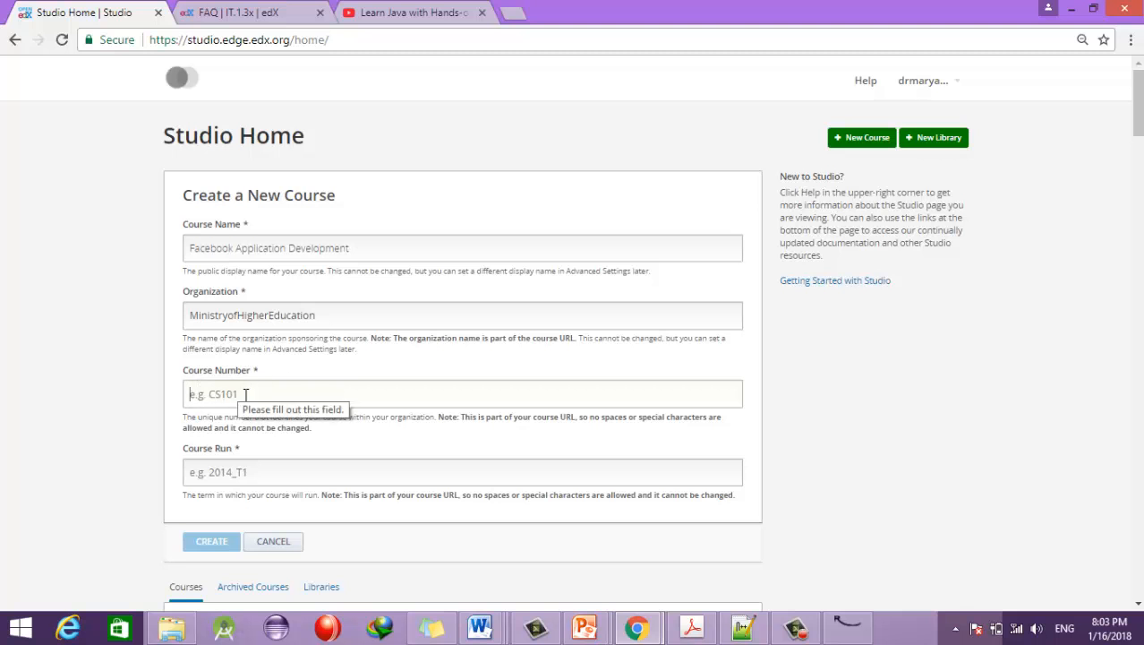
left_click(260, 397)
type("FB101")
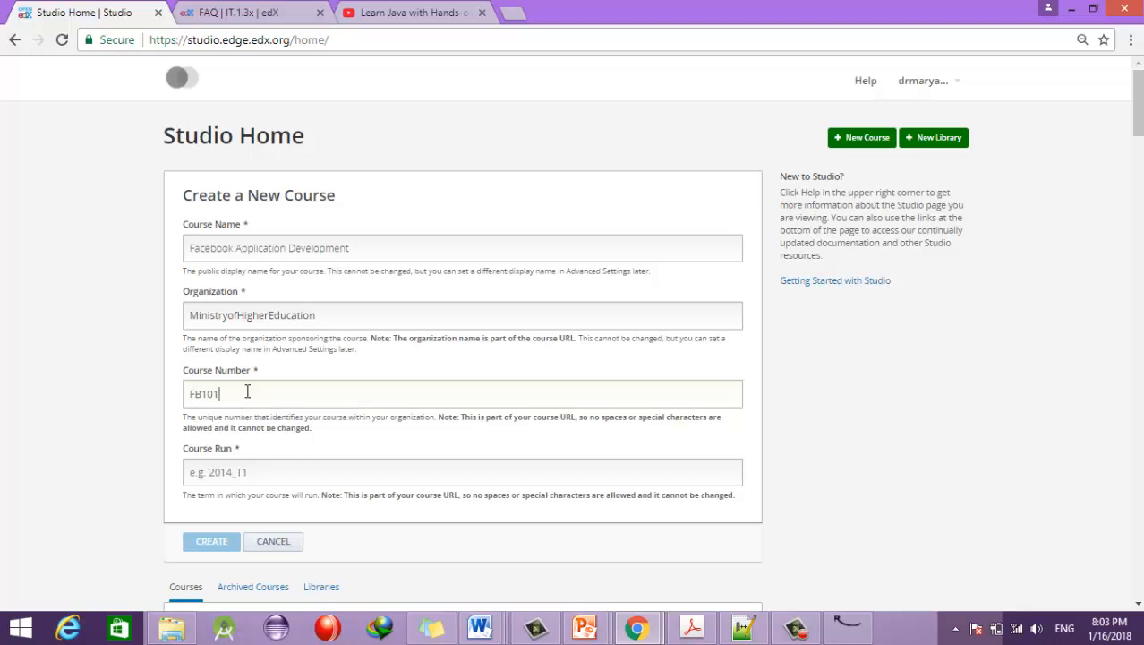
left_click(260, 477)
type("2017_T1")
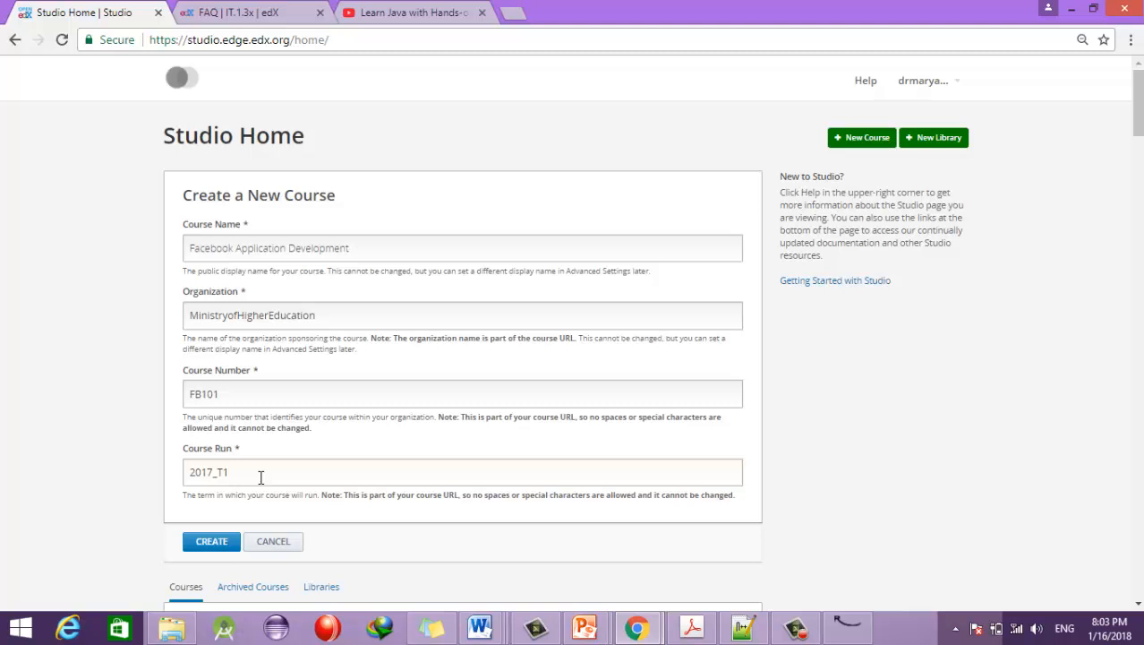
key("Left")
key("Left")
key("Left")
key("BackSpace")
type("8_T2")
type("1")
Step: Create the course, then add a first section keeping the default name 'Section'
left_click(213, 543)
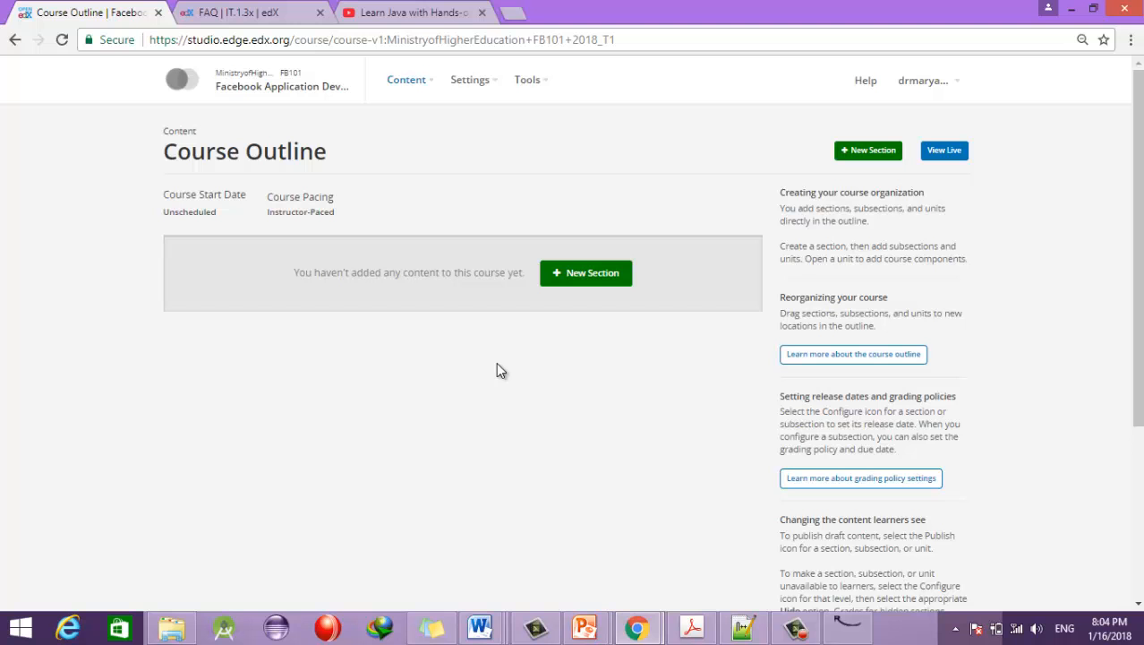
left_click(574, 280)
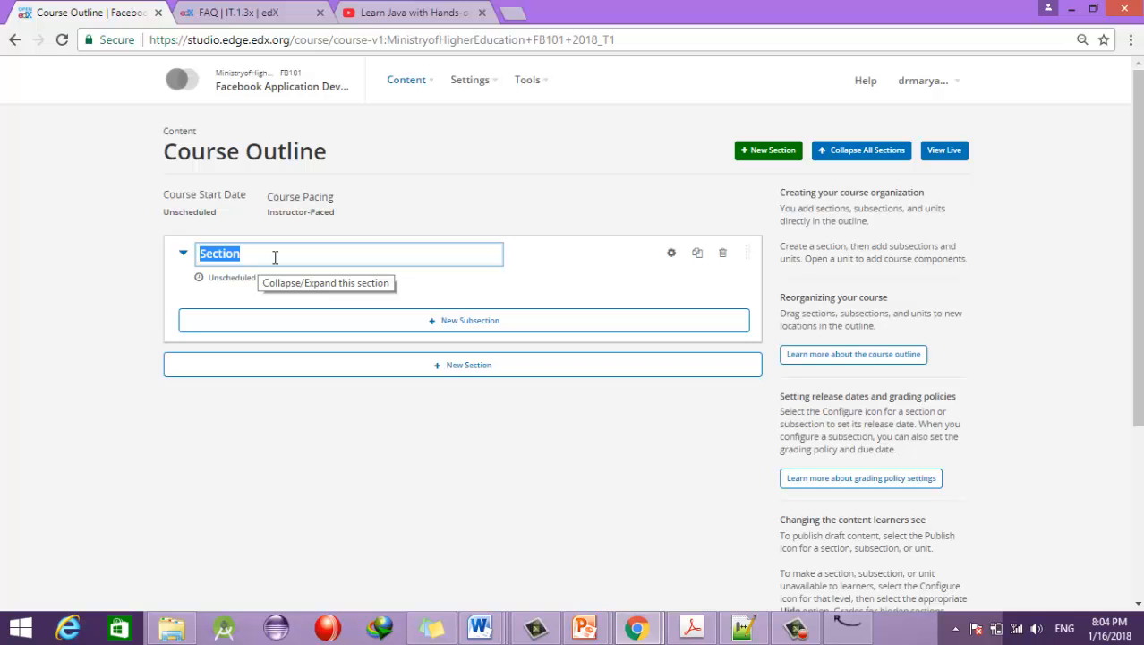
left_click(586, 628)
Step: Bring up edX.pptx in PowerPoint and show slide 8, 'Curriculum For This Course'
left_click(513, 551)
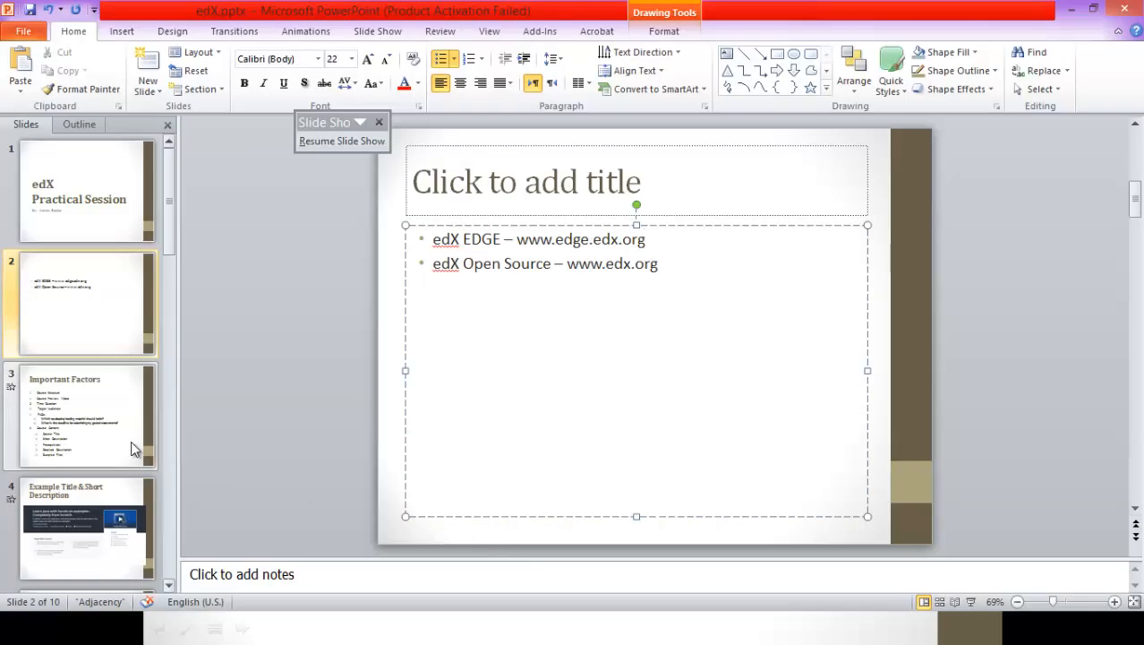
scroll(77, 524, "down", 7)
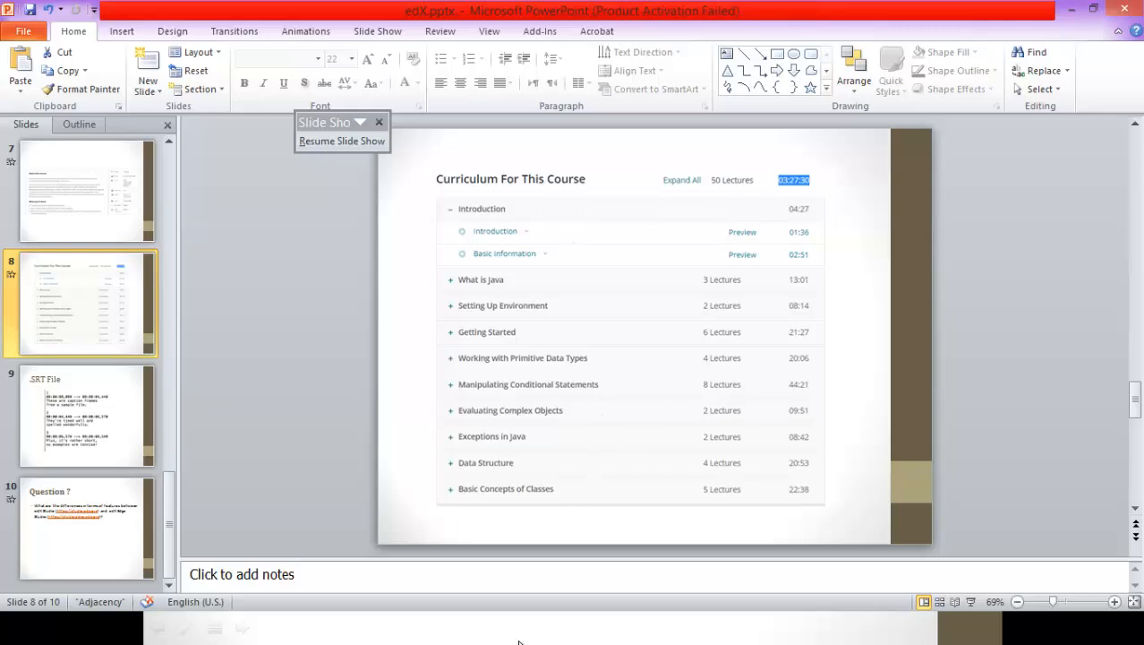
Step: Rename the new section to 'Introduction to Basic Programming'
key("alt+Tab")
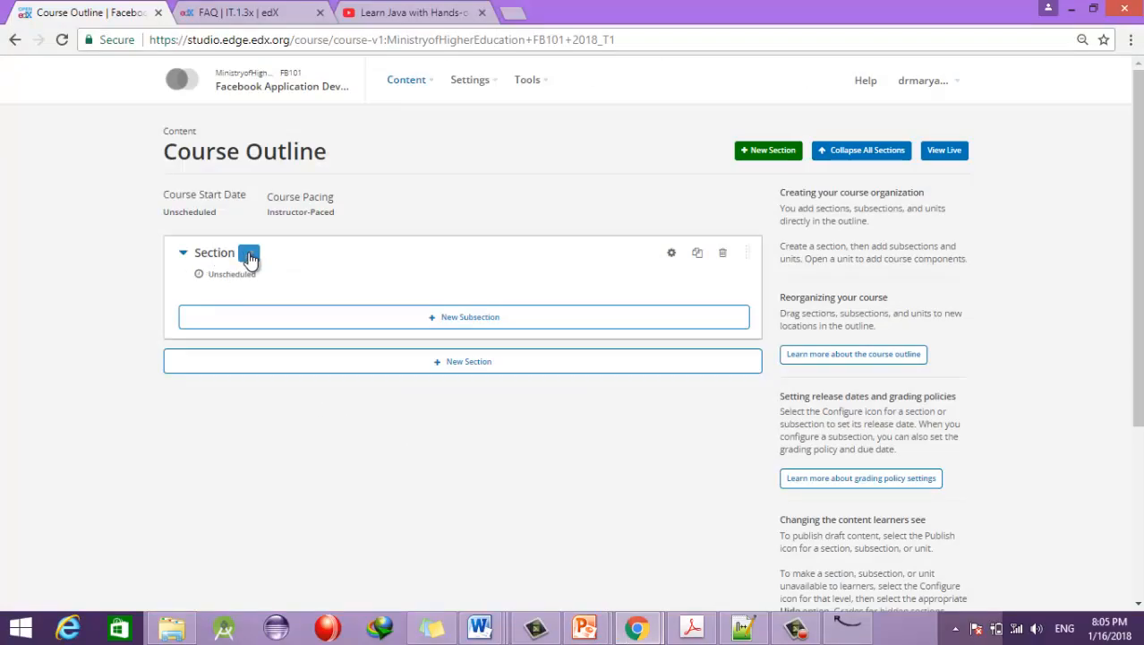
left_click(249, 255)
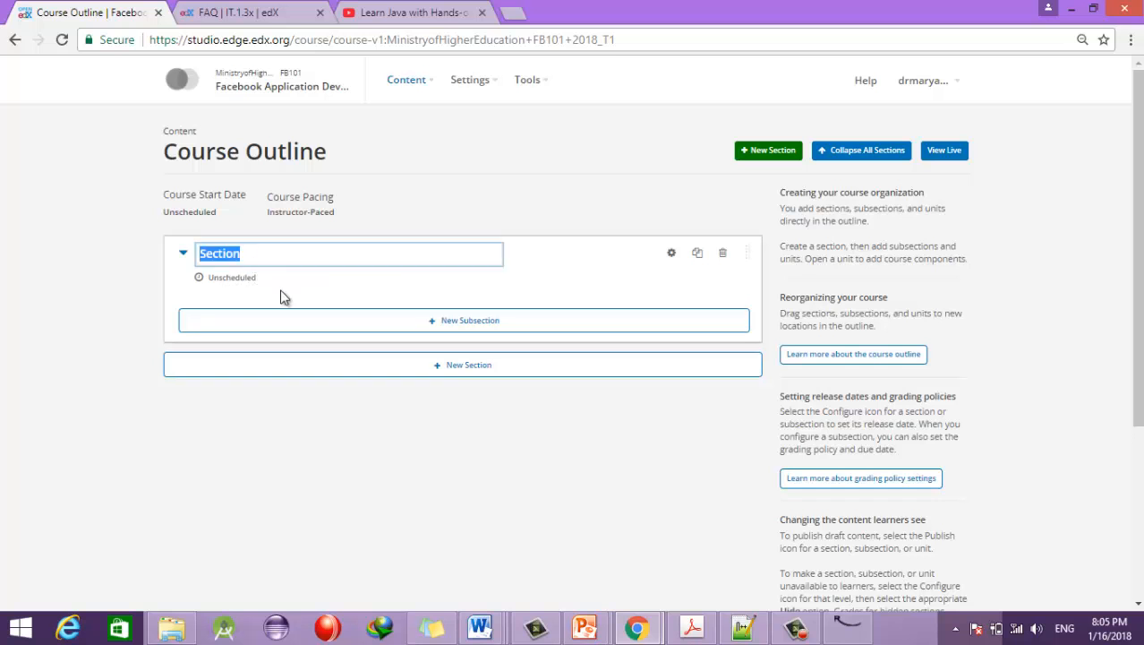
type("Introduct")
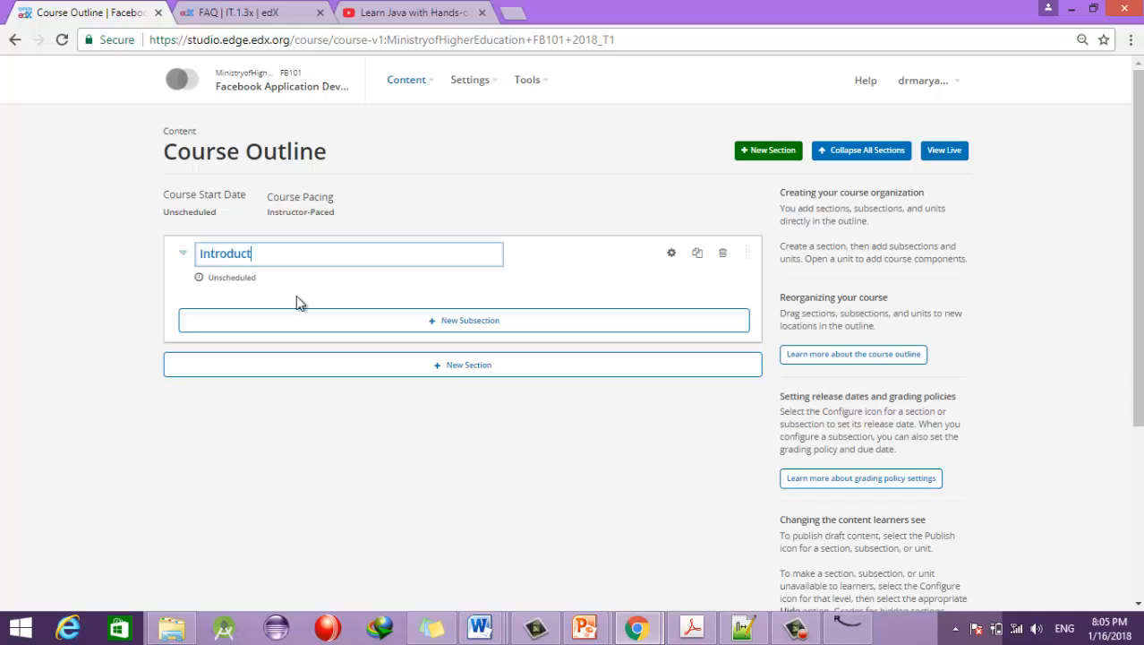
type("ion to B")
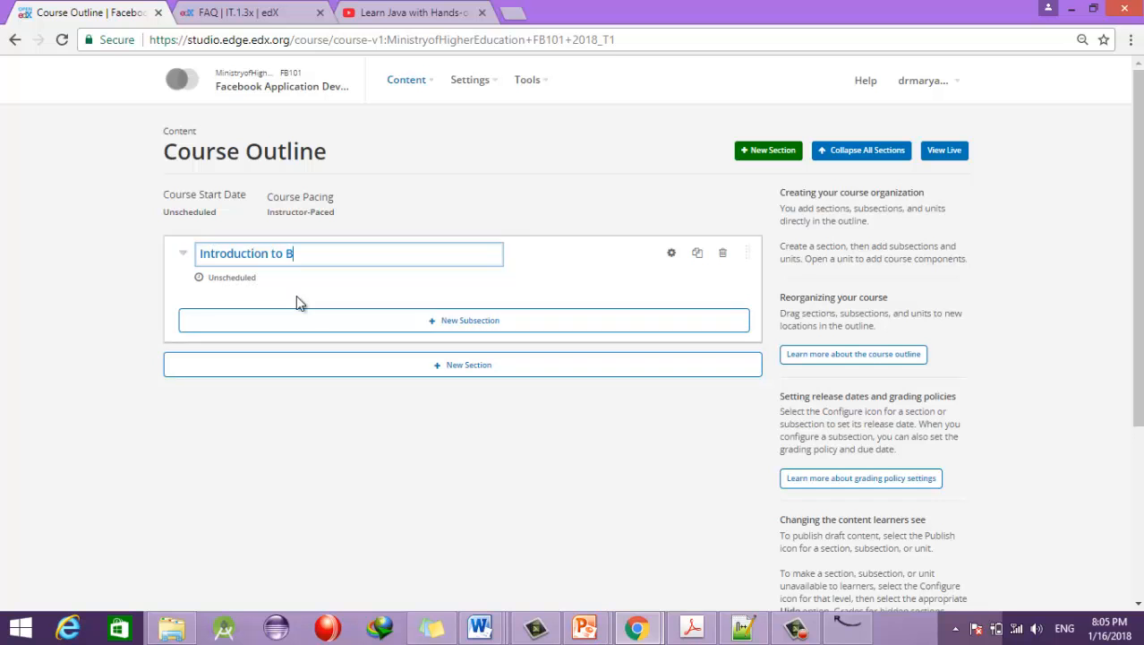
type("asic Programming")
left_click(432, 436)
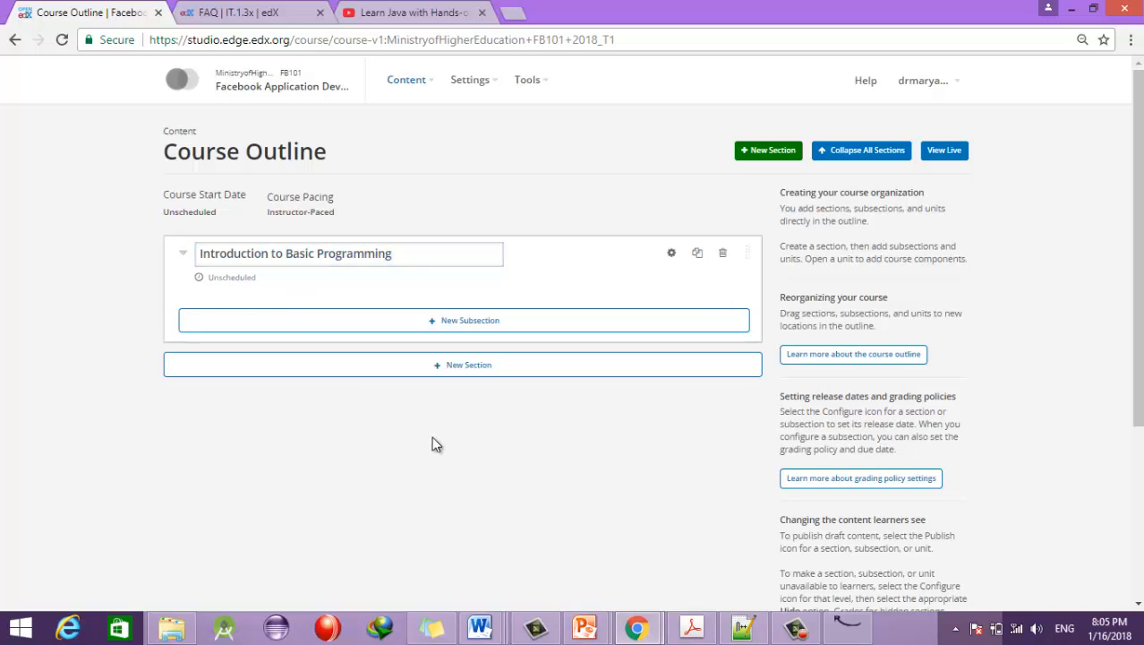
Step: Add a subsection named 'Basic Information' inside that section
left_click(465, 323)
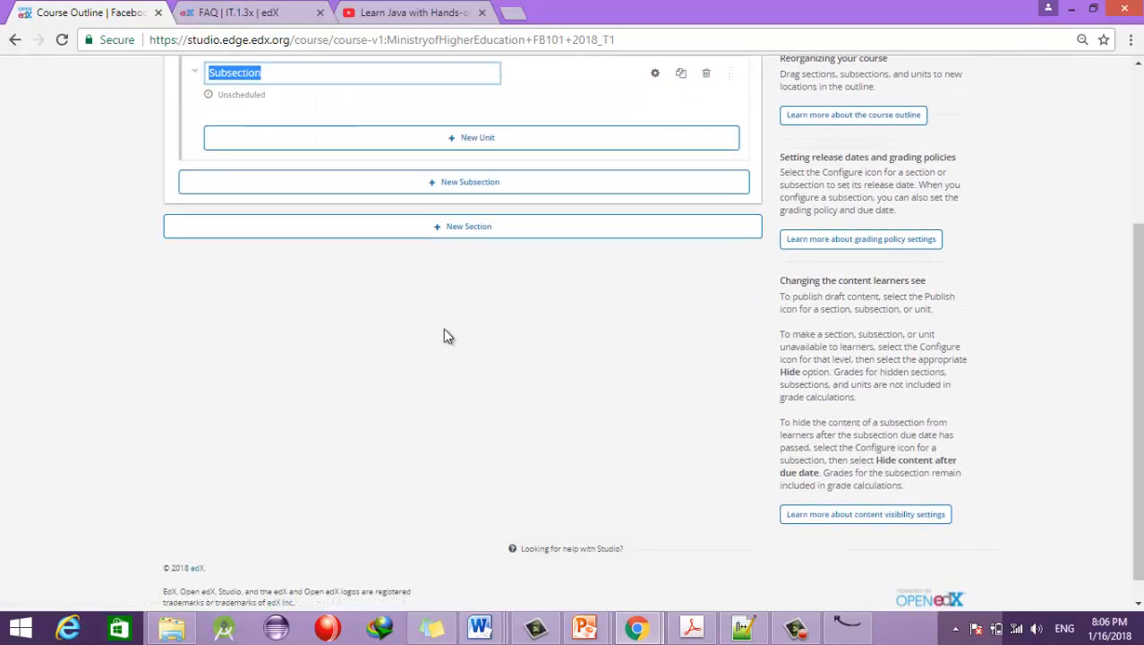
scroll(331, 287, "up", 3)
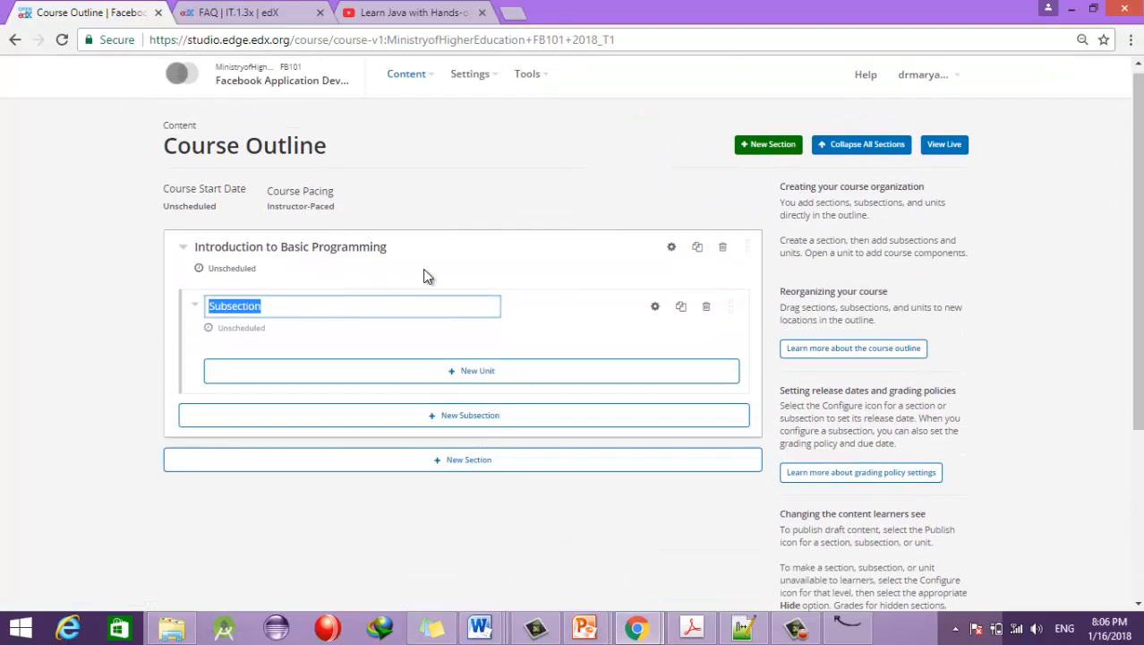
type("Basic Information")
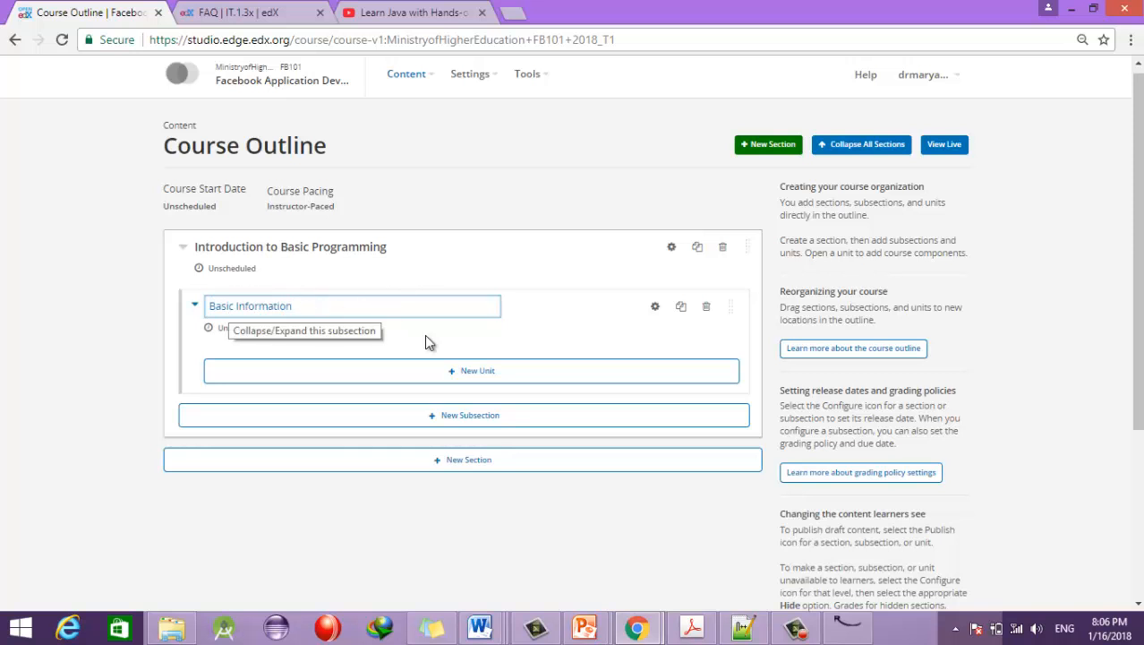
Step: Create a new unit under Basic Information and name it 'Lecture Slides'
left_click(488, 379)
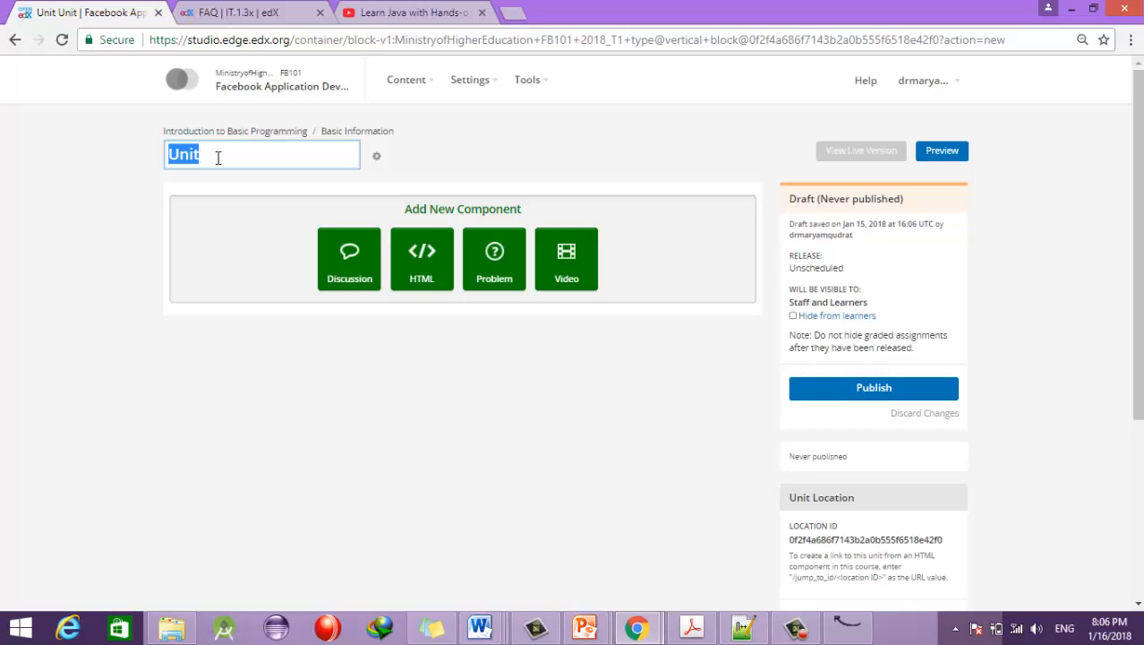
type("Cou")
key("BackSpace")
key("BackSpace")
key("BackSpace")
type("Lecture Sld")
key("BackSpace")
type("ides")
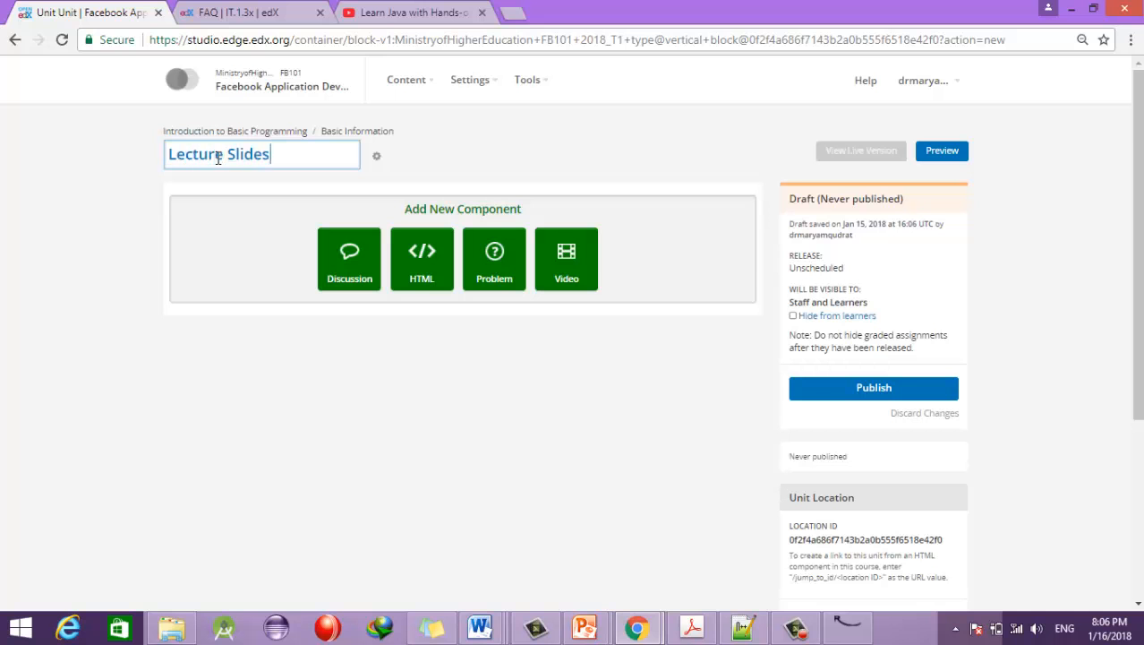
left_click_drag(309, 158, 168, 154)
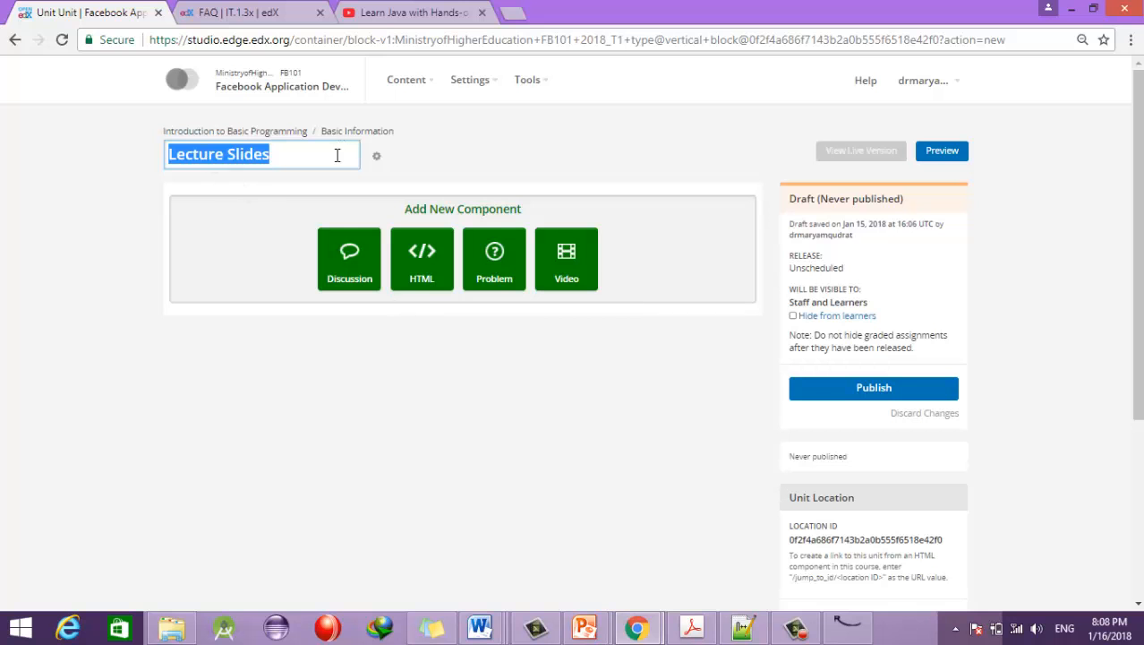
Step: Add a Video component to the Lecture Slides unit, then bring up the YouTube video's browser tab
left_click(577, 261)
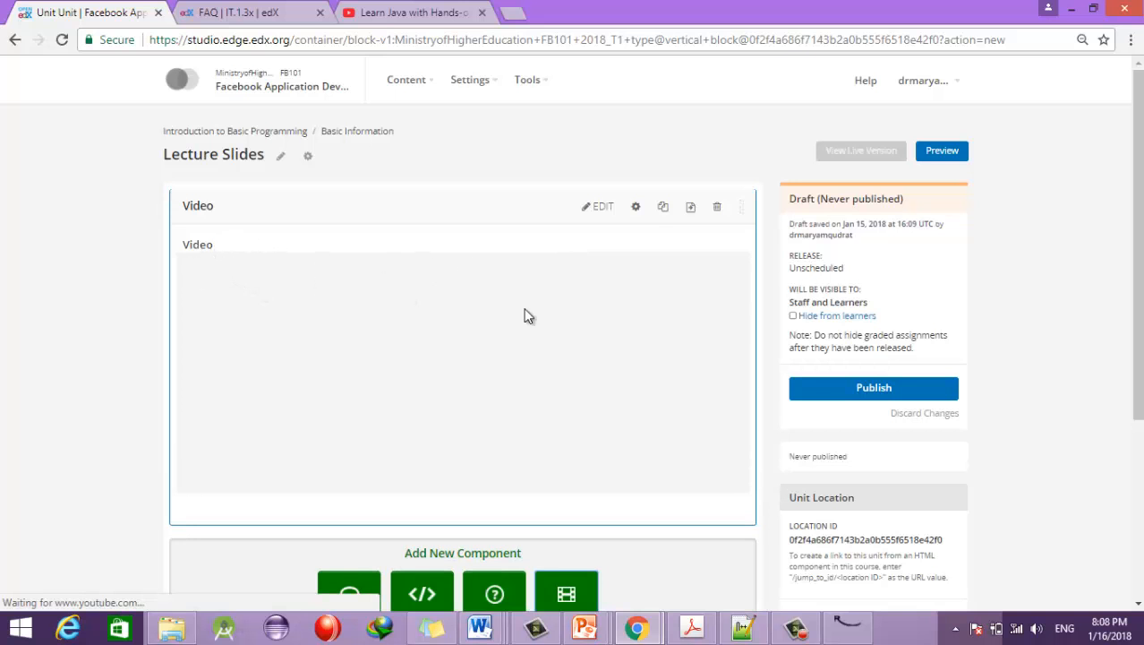
left_click_drag(1139, 294, 1139, 339)
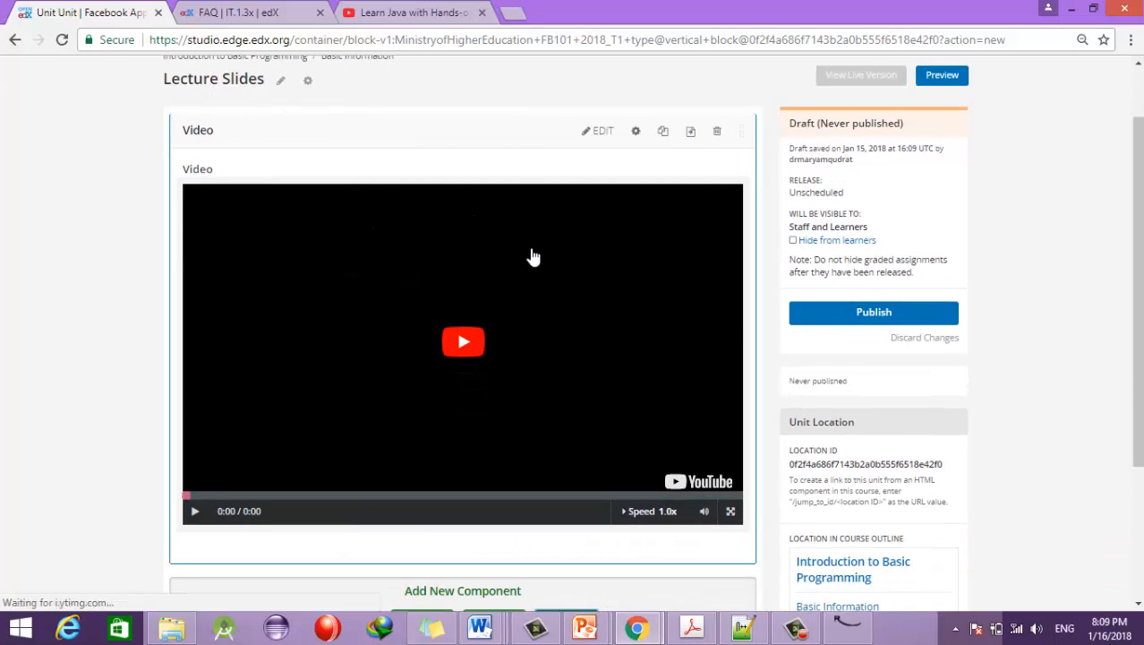
left_click(376, 13)
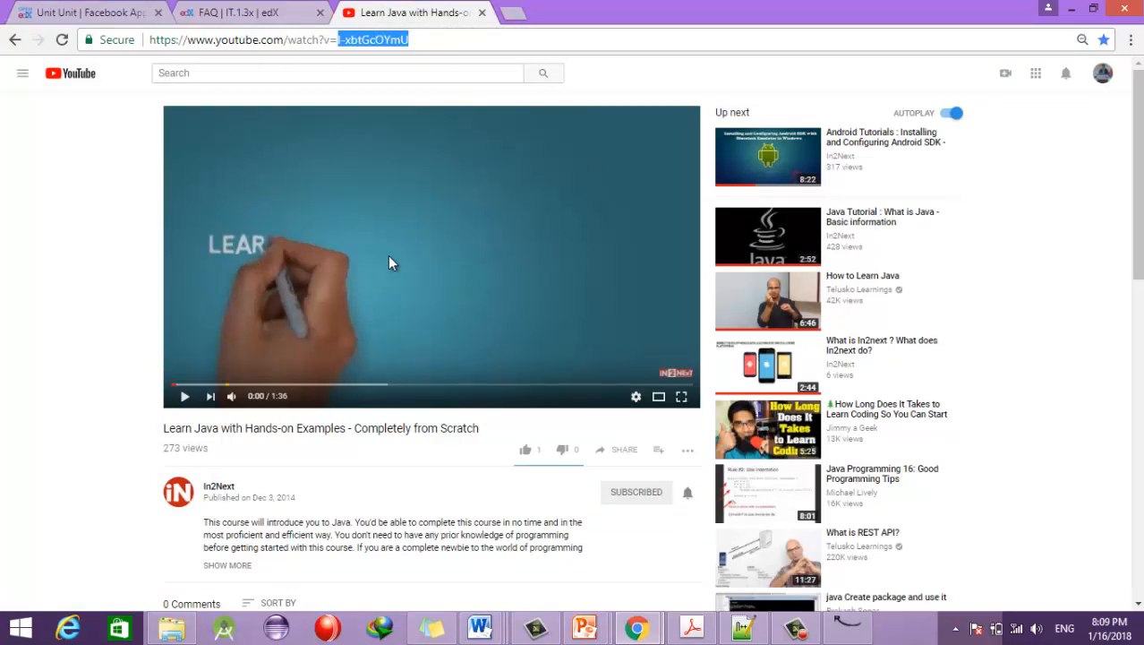
Step: Copy the web address of the 'Learn Java with Hands-on Examples' video and return to edX Studio
left_click(258, 79)
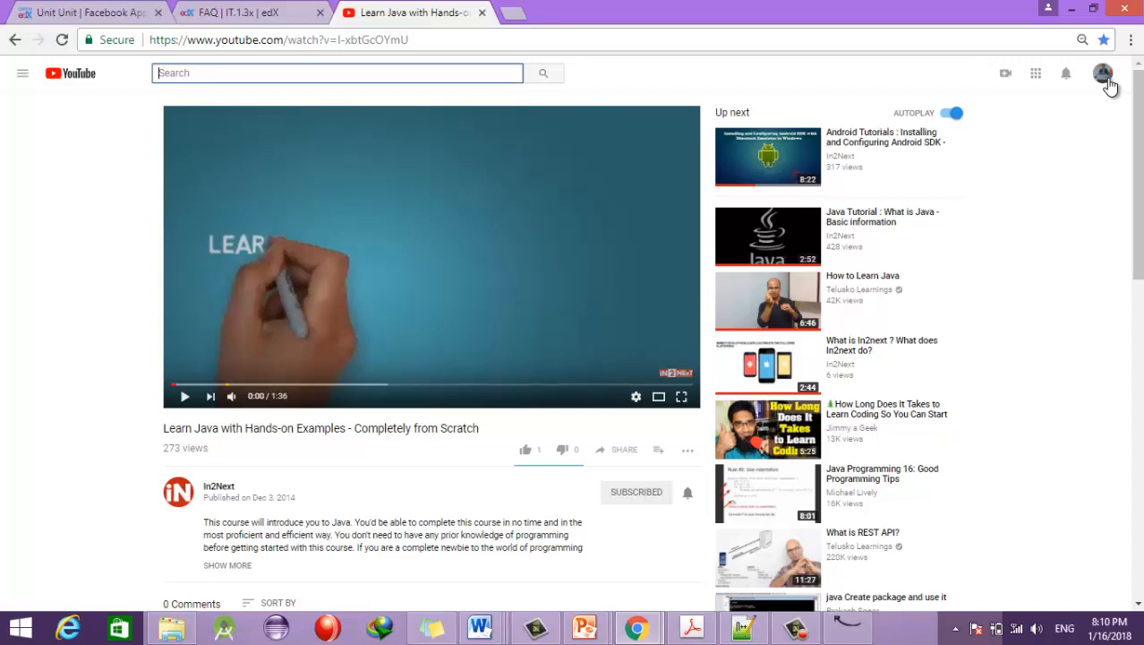
left_click(295, 44)
key("ctrl+a")
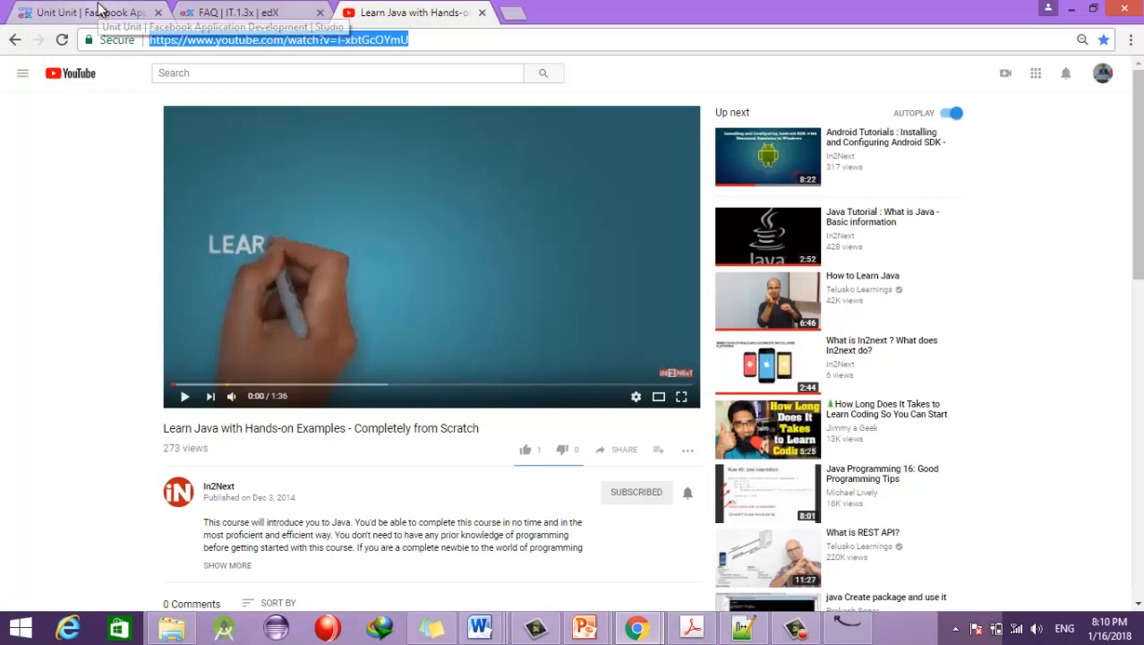
left_click(100, 9)
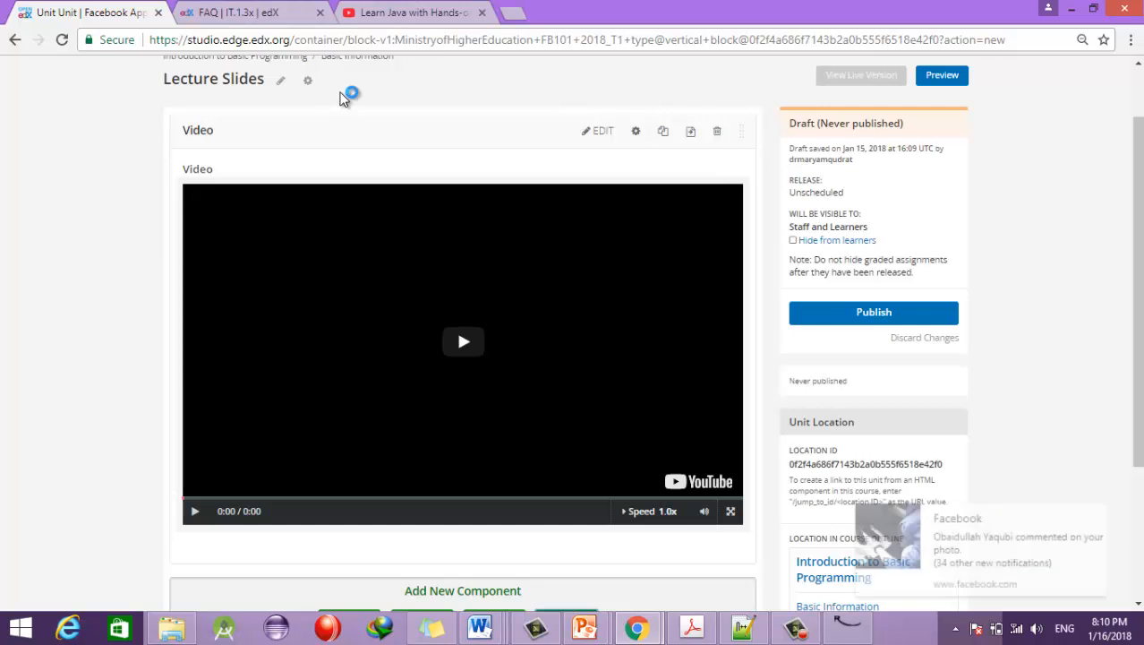
Step: Dismiss the Facebook notification and open the Video component's editor
left_click(1121, 517)
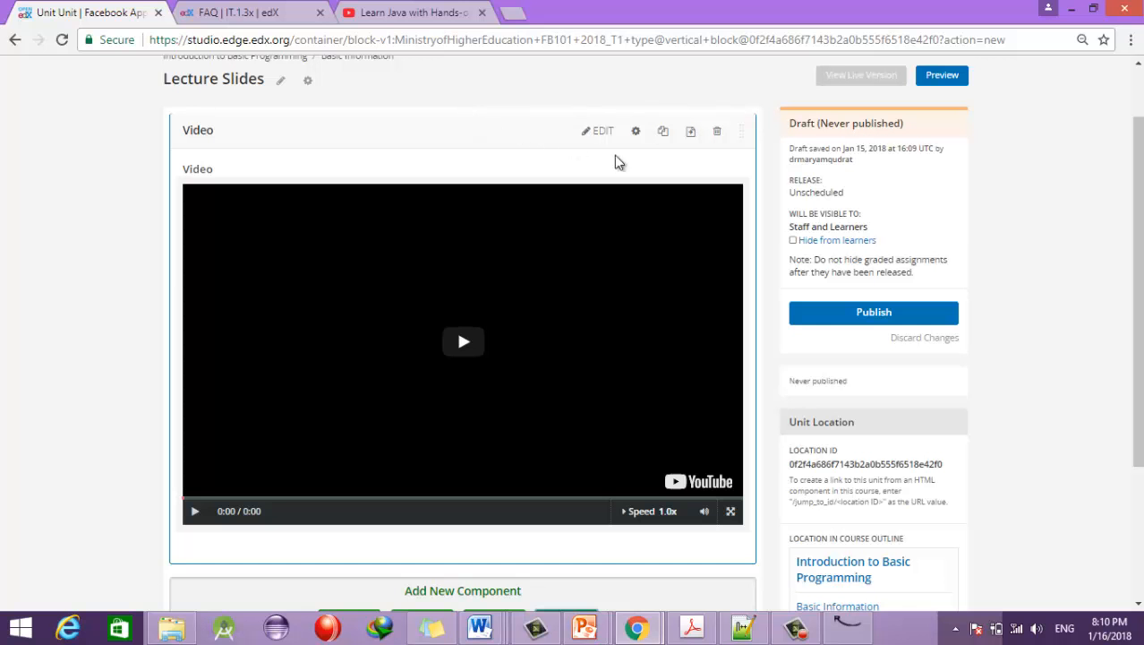
left_click(600, 133)
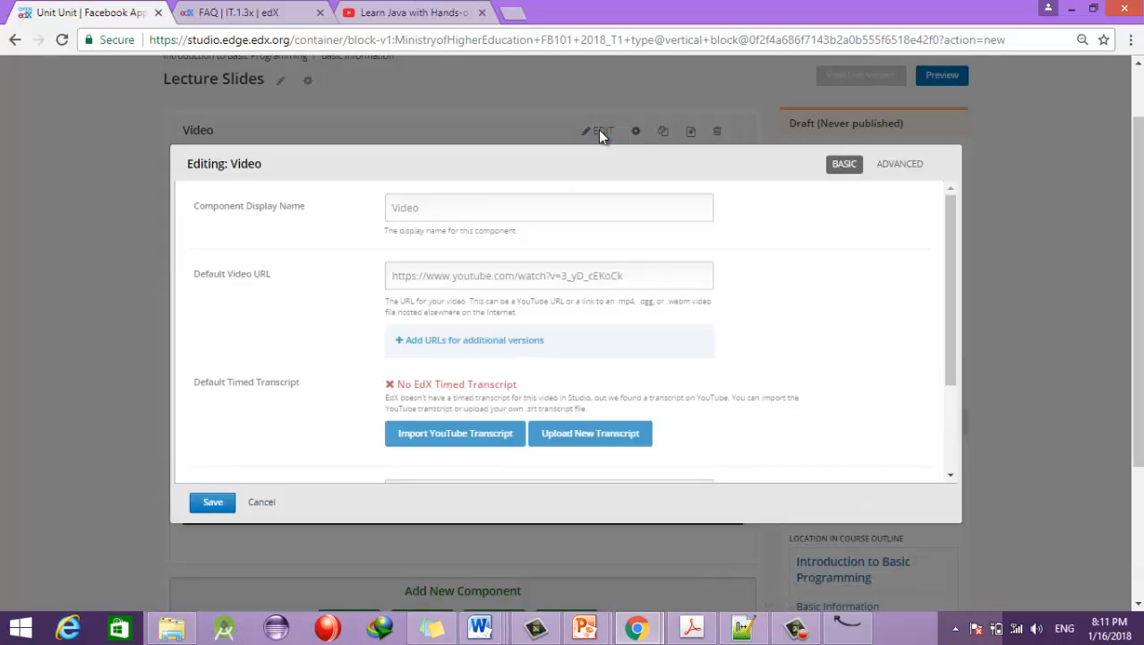
Step: Rename the video component's display name to 'Introductory Course Video'
left_click_drag(439, 208, 387, 208)
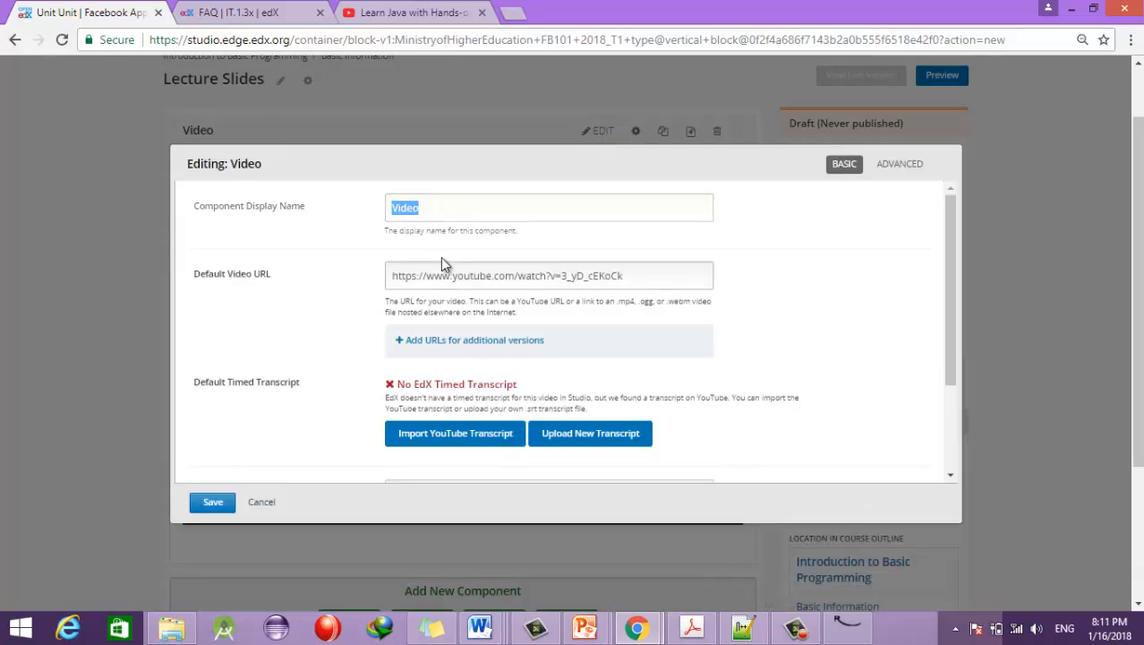
type("Introduct")
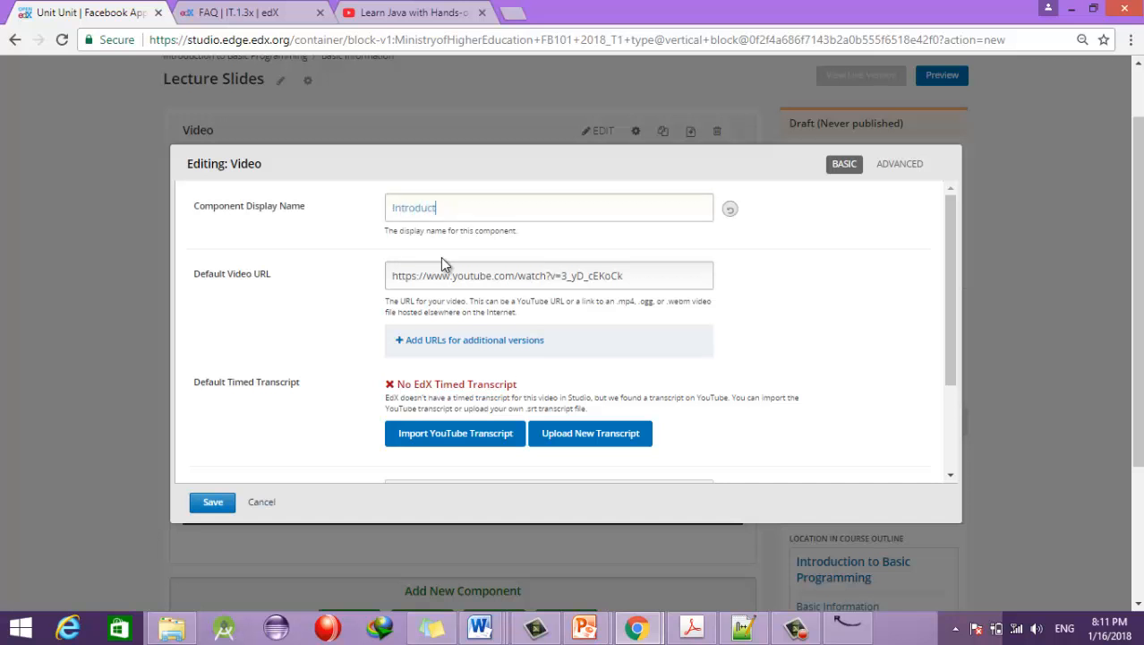
type("ory Course Video")
Step: Replace the Default Video URL with the copied Java YouTube link
left_click_drag(703, 280, 320, 287)
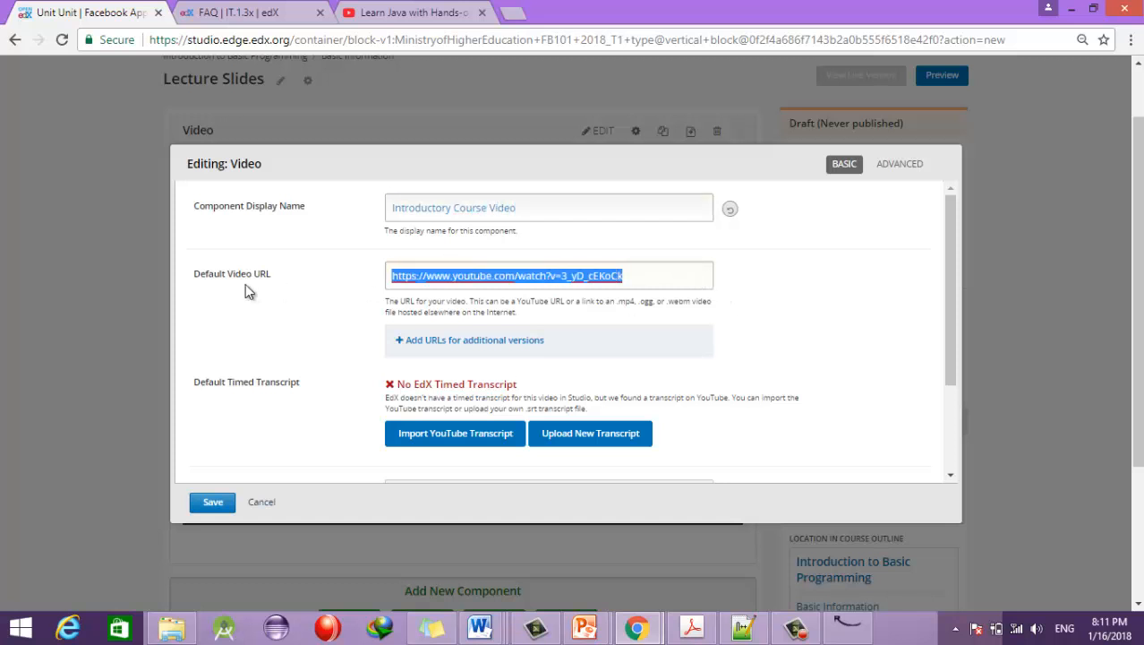
key("ctrl+v")
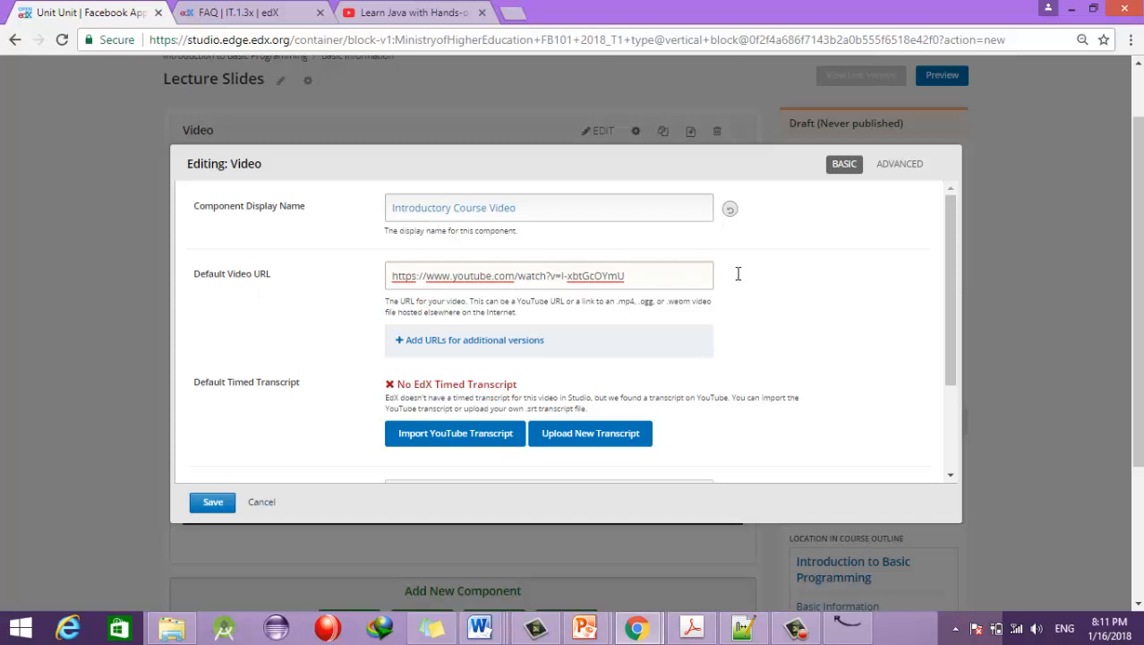
scroll(955, 341, "down", 1)
scroll(954, 341, "down", 1)
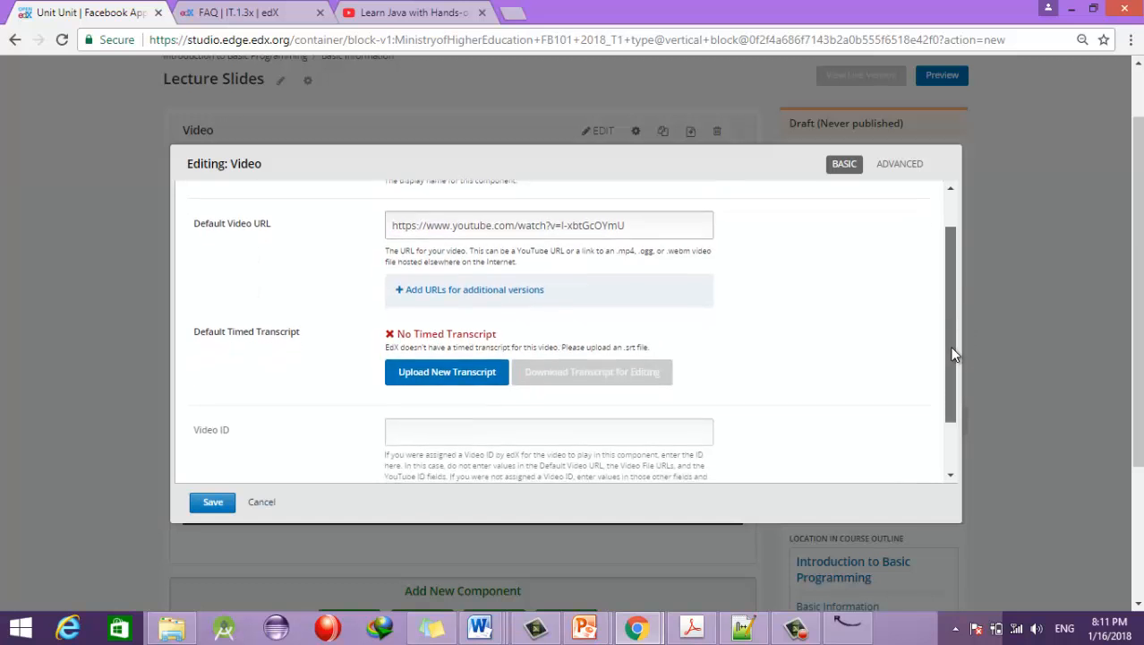
left_click(434, 299)
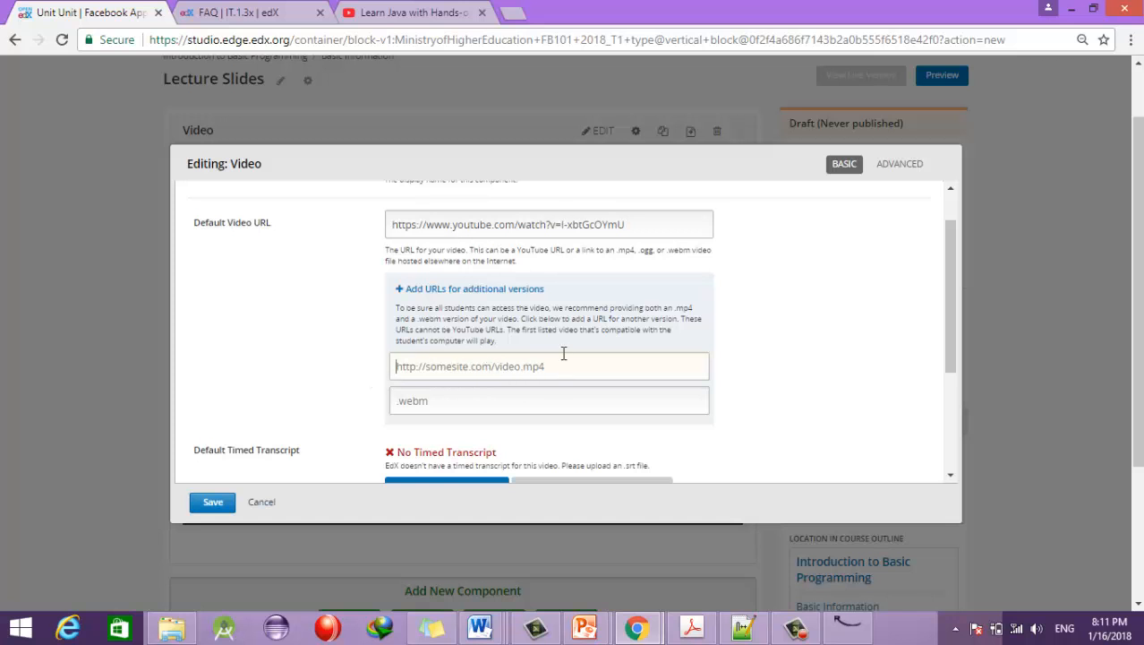
type("http:")
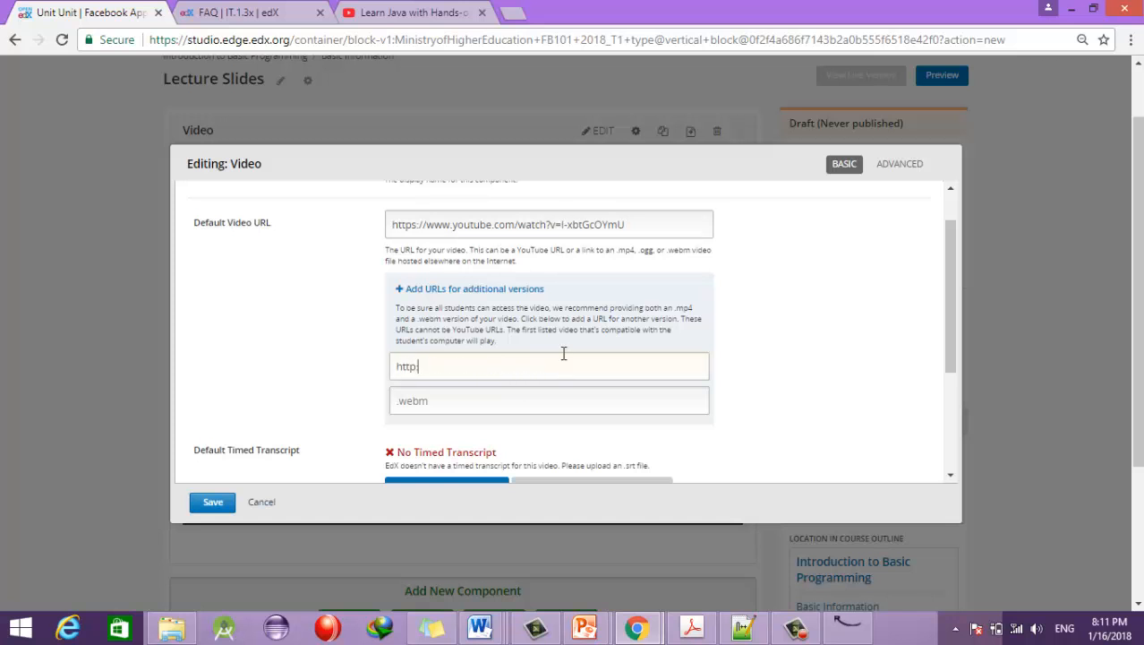
type("//www.ka")
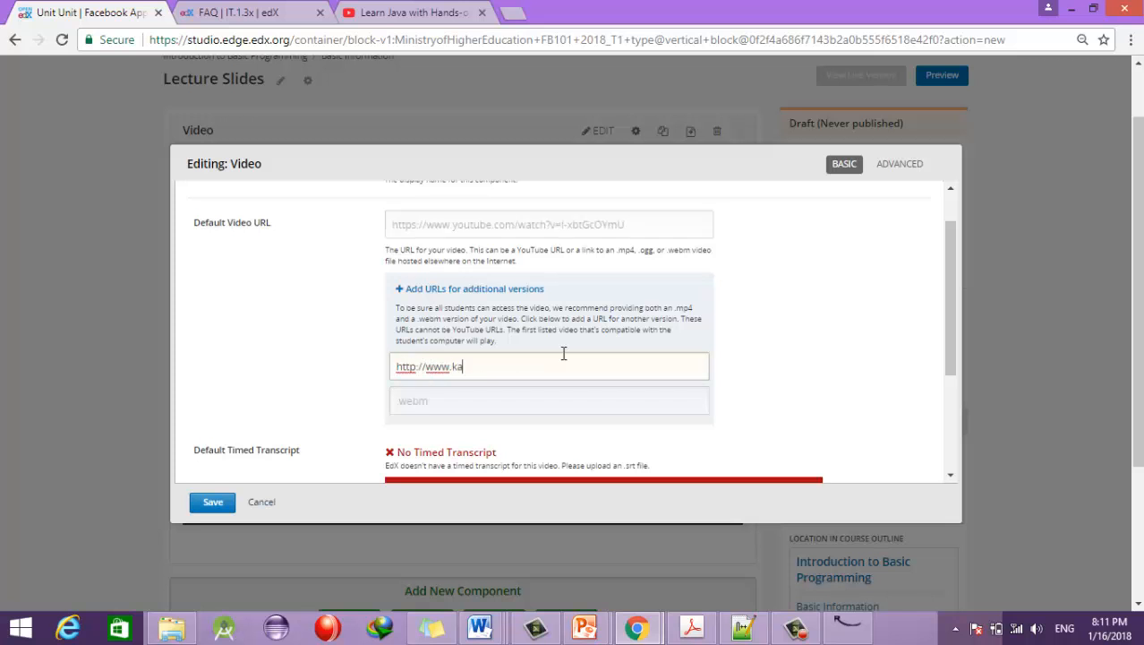
type("rimbaidar.com/video.mp4")
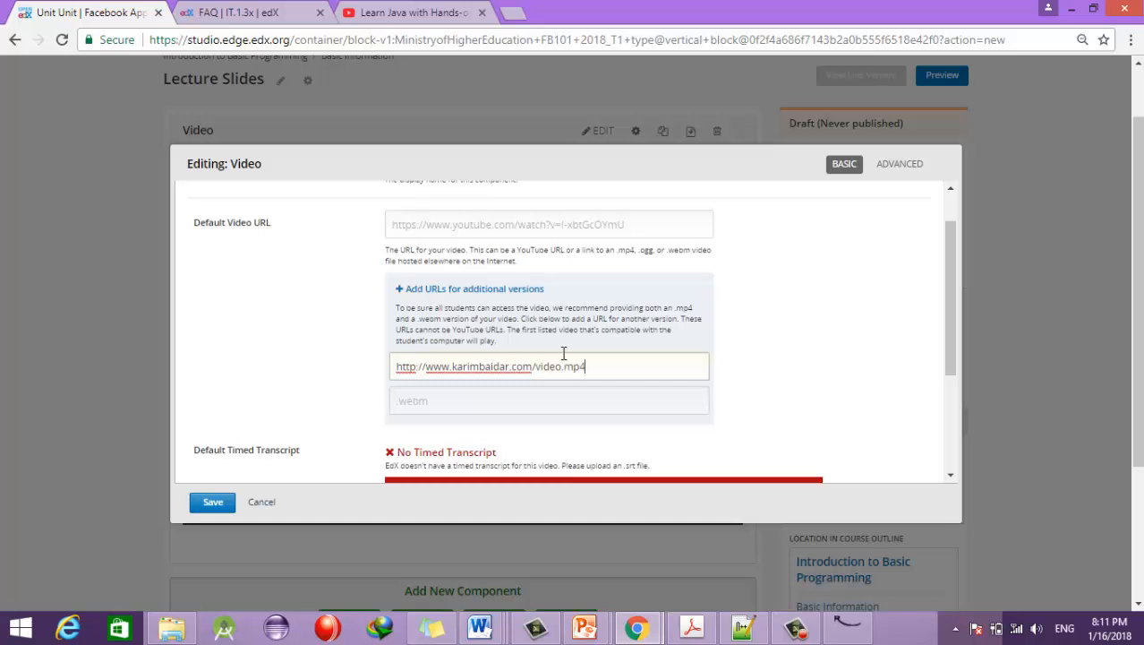
left_click_drag(633, 369, 291, 375)
left_click_drag(667, 226, 327, 243)
key("ctrl+c")
key("BackSpace")
type("http://www.karimbaidar.com/video.mp4")
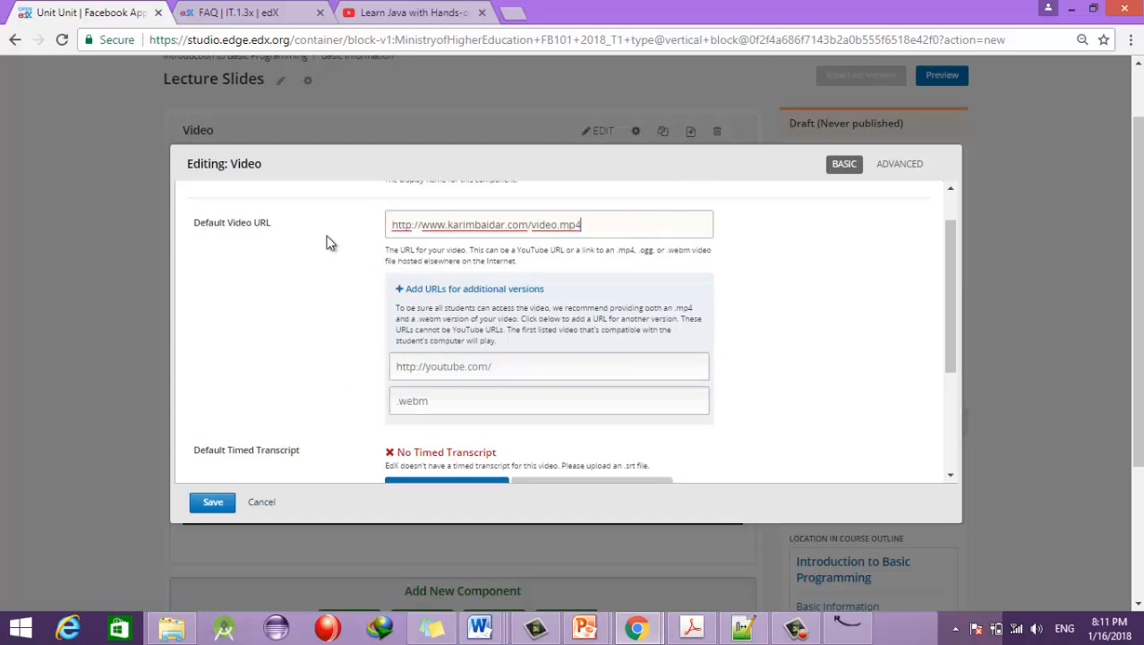
left_click_drag(623, 226, 399, 281)
left_click(478, 368)
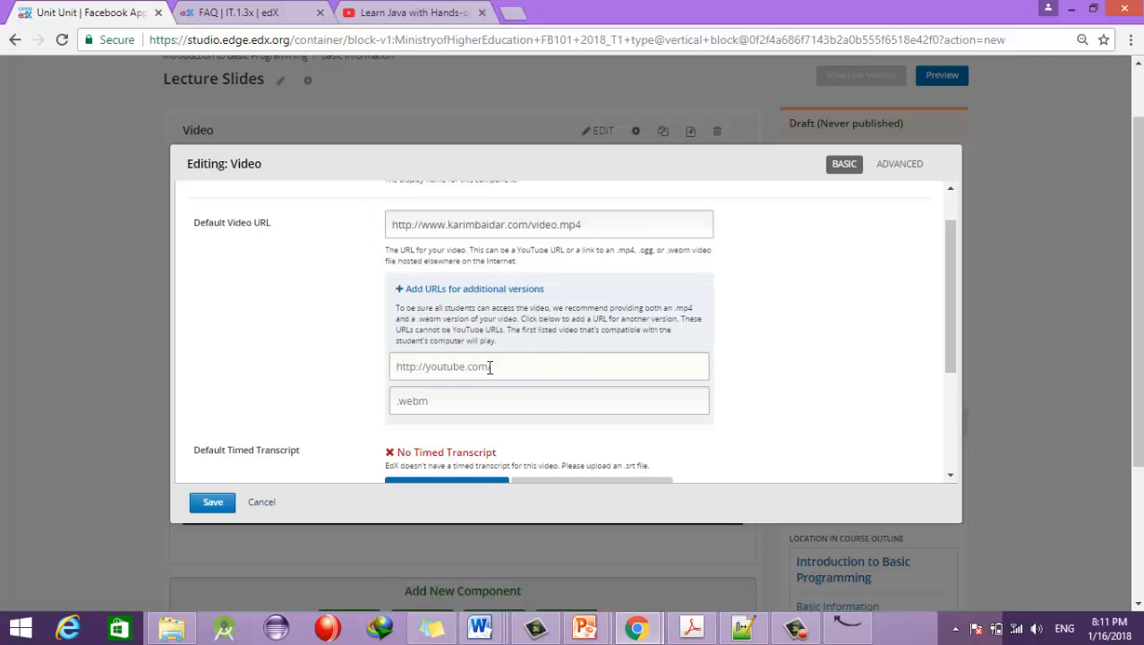
key("ctrl+v")
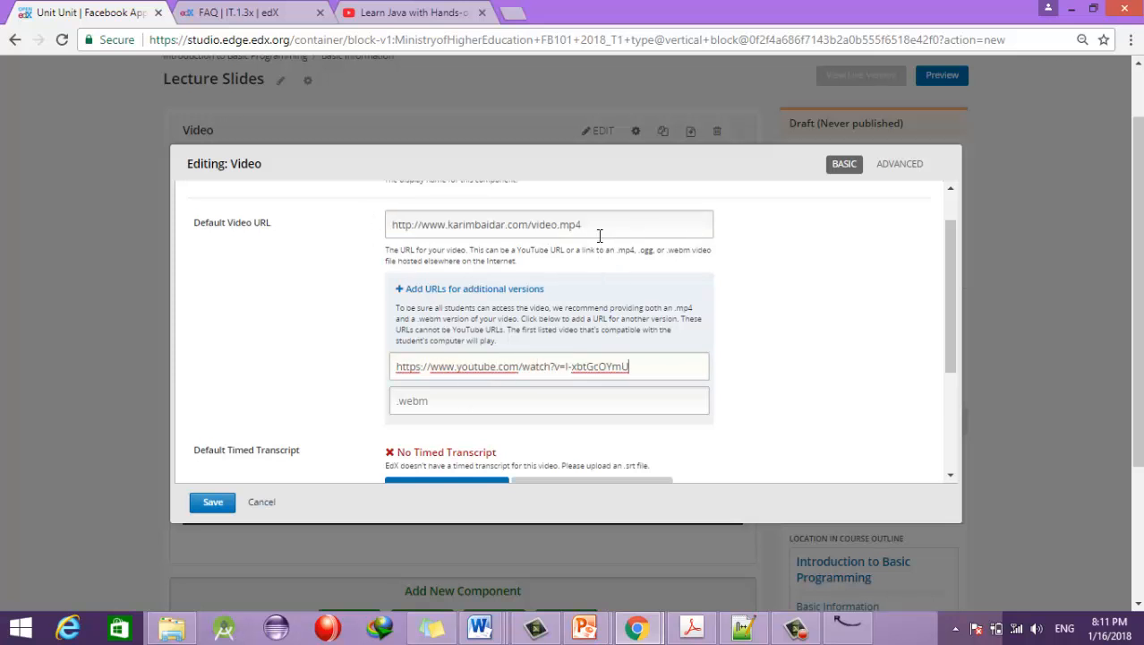
left_click_drag(602, 227, 238, 221)
key("ctrl+c")
triple_click(523, 368)
key("ctrl+v")
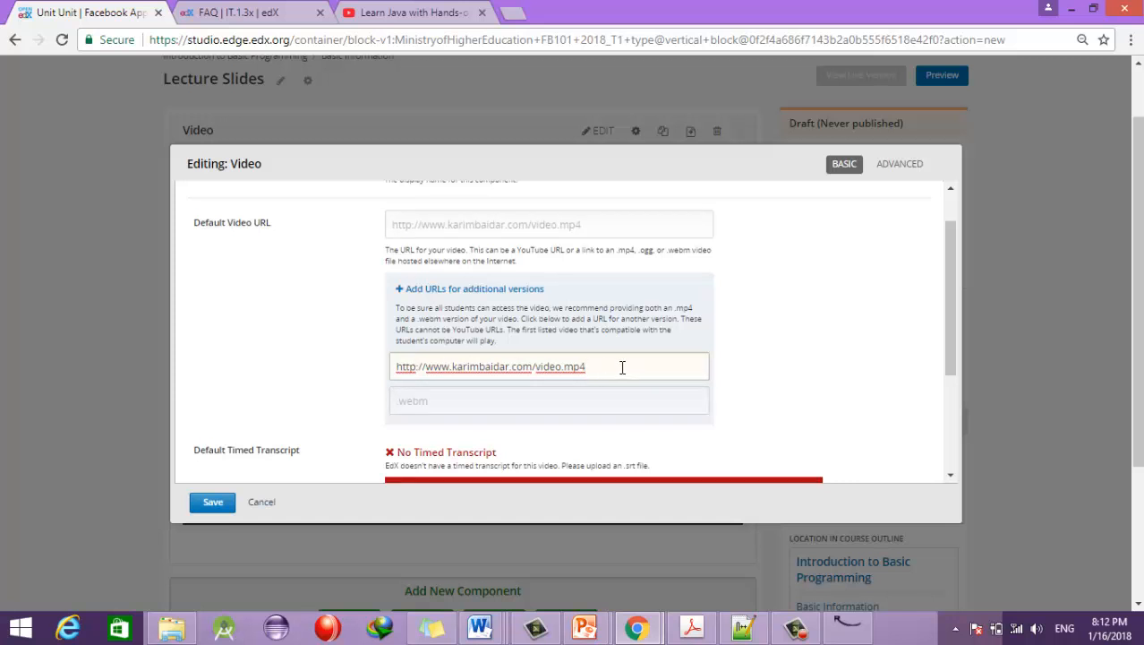
Step: Recopy the YouTube address and paste it into the additional version and Default Video URL fields
left_click(371, 12)
left_click(418, 40)
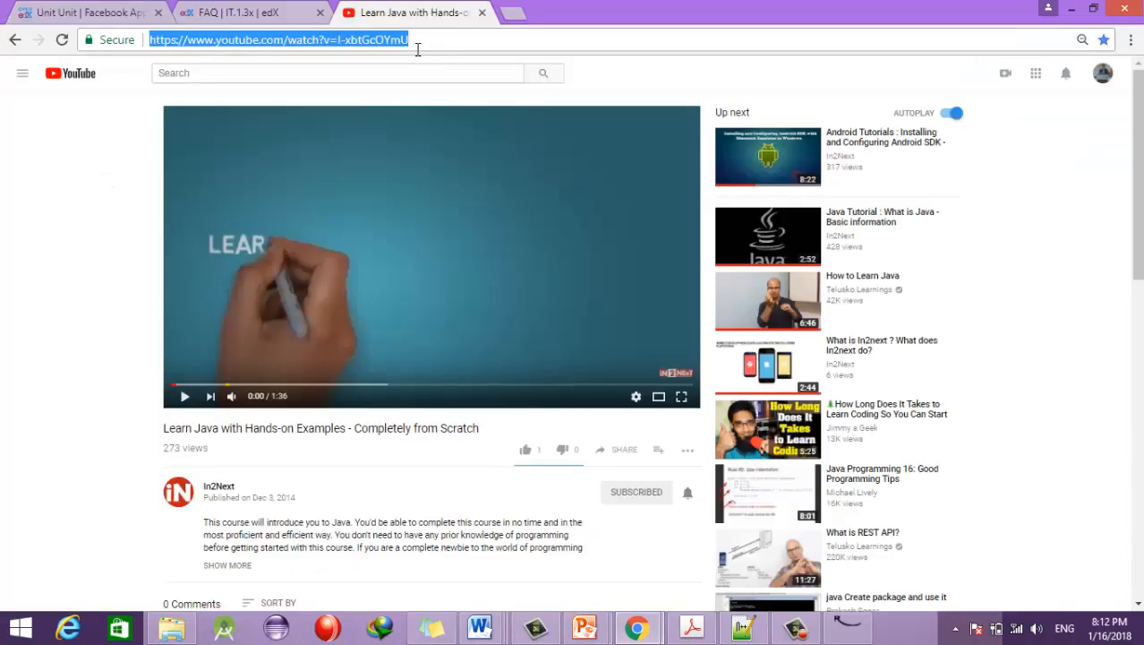
left_click(90, 11)
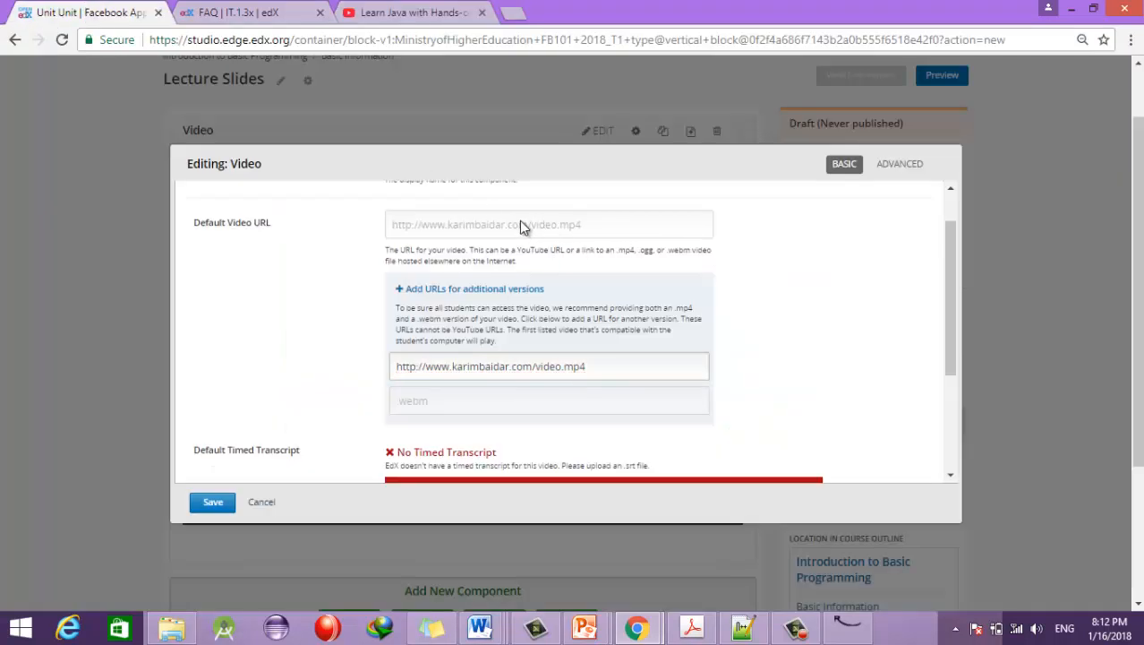
left_click_drag(631, 369, 245, 355)
key("ctrl+v")
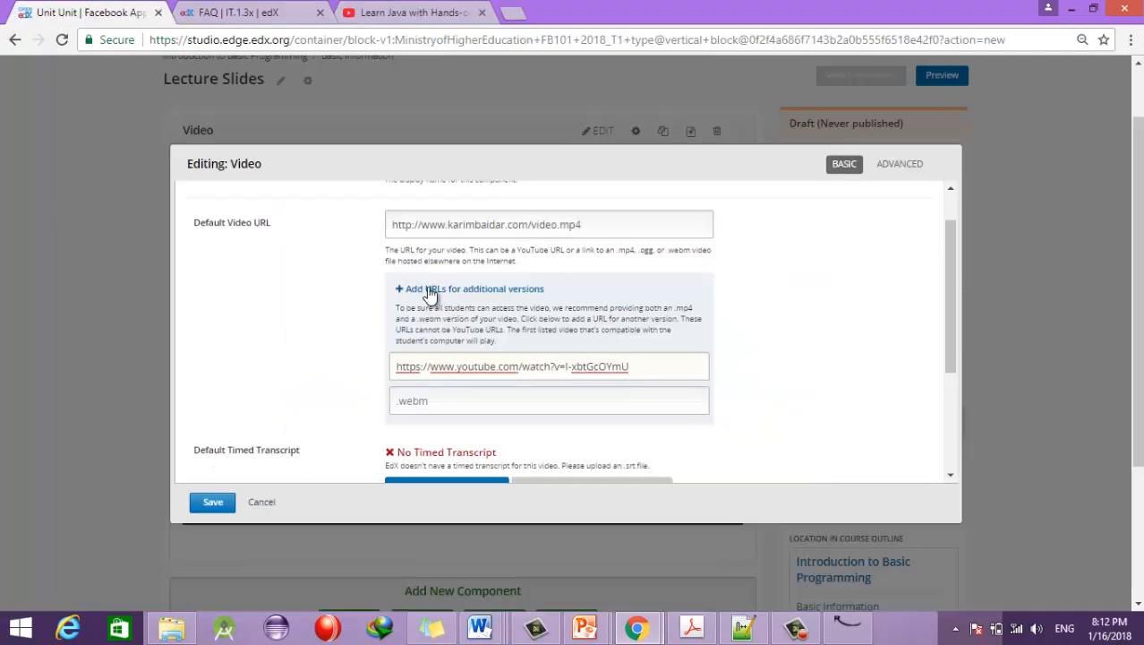
triple_click(608, 225)
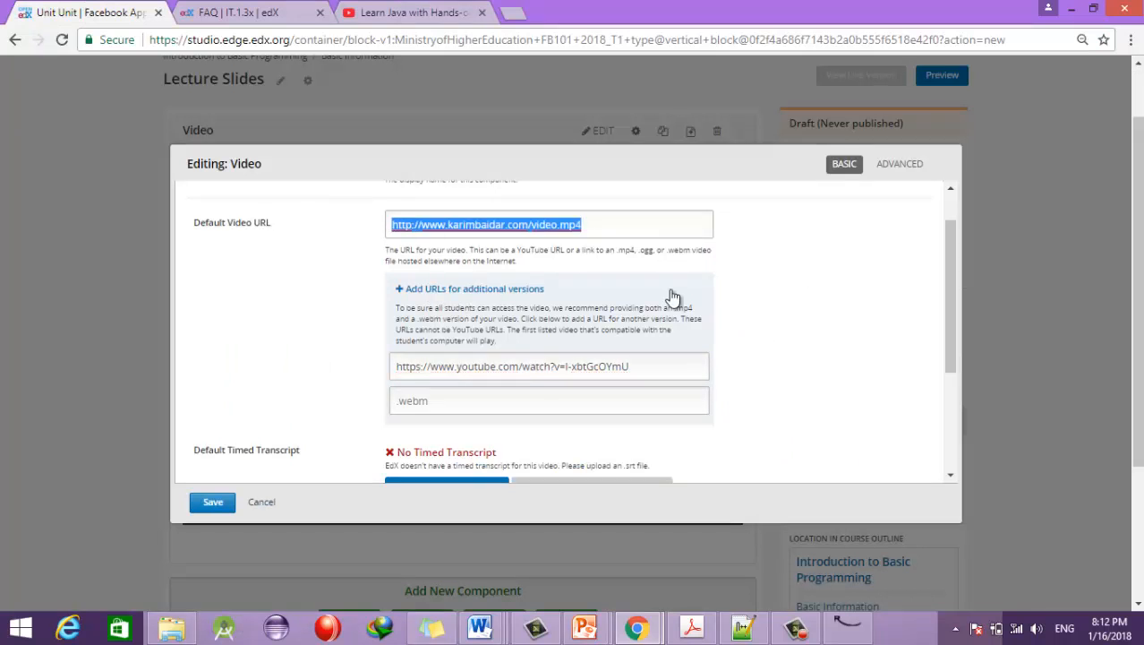
key("ctrl+v")
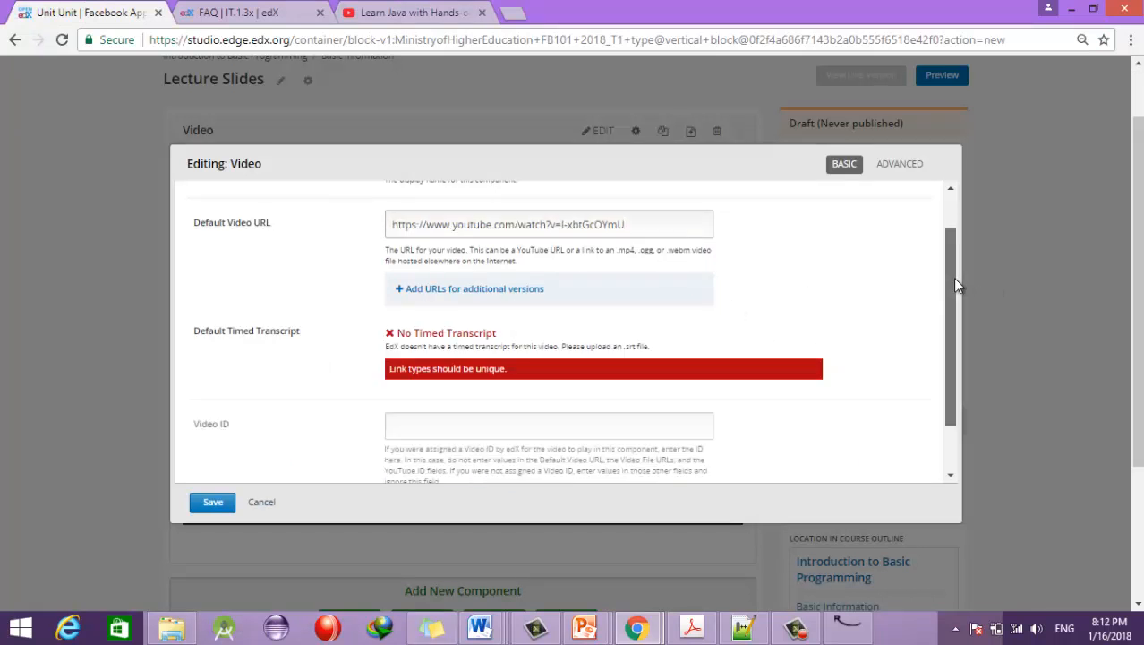
Step: Scroll through the Editing: Video dialog to review the display name and Default Video URL
scroll(955, 283, "down", 1)
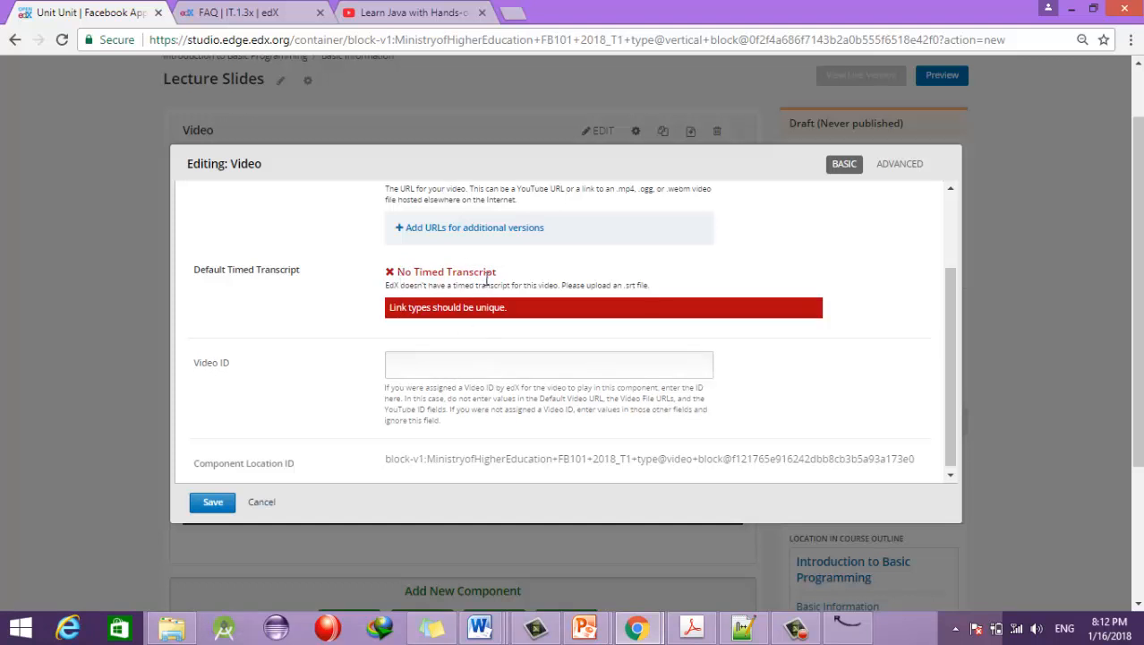
left_click_drag(951, 422, 957, 346)
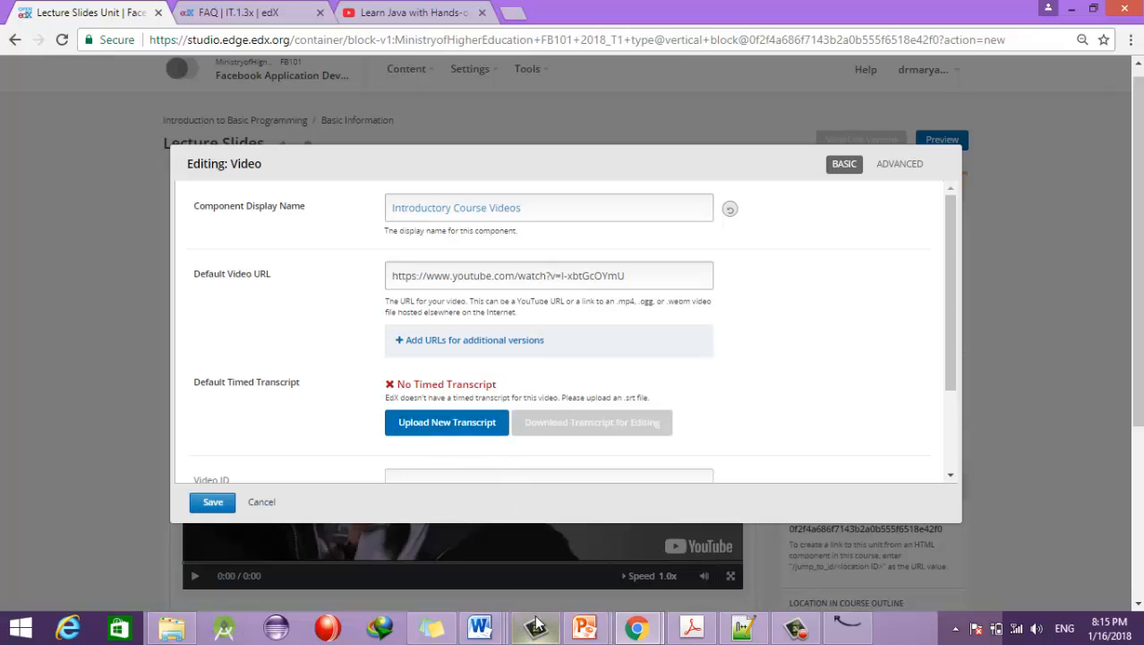
Step: Upload java.srt from Desktop > edX Presentation as the video's timed transcript
left_click(434, 435)
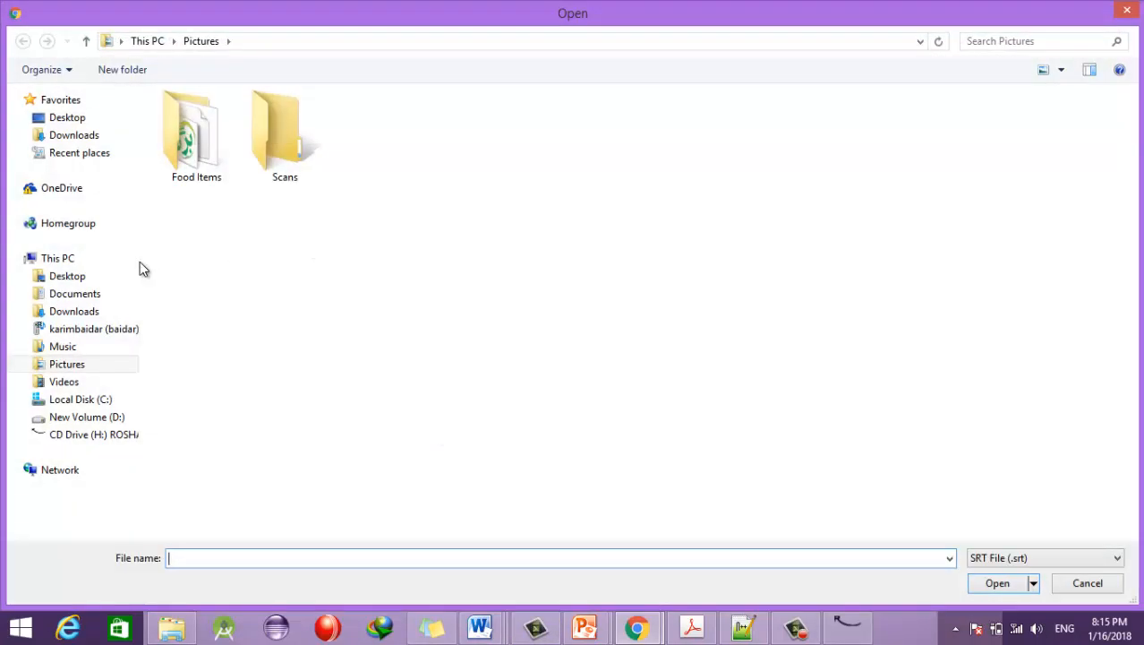
left_click(84, 116)
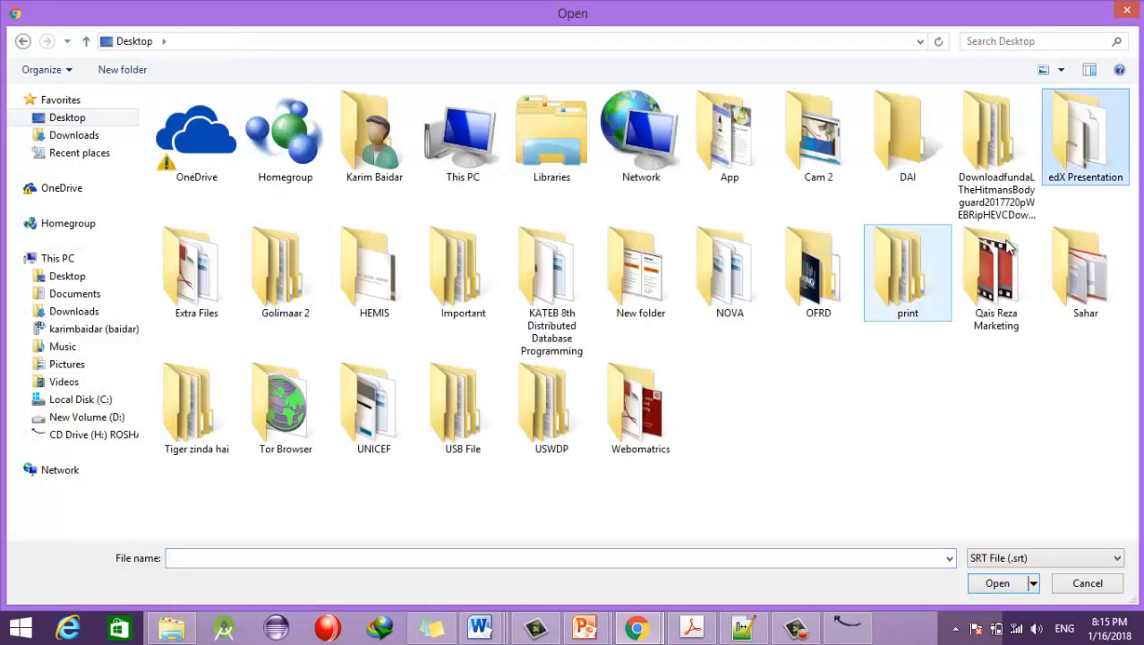
double_click(1118, 167)
left_click(215, 136)
left_click(997, 583)
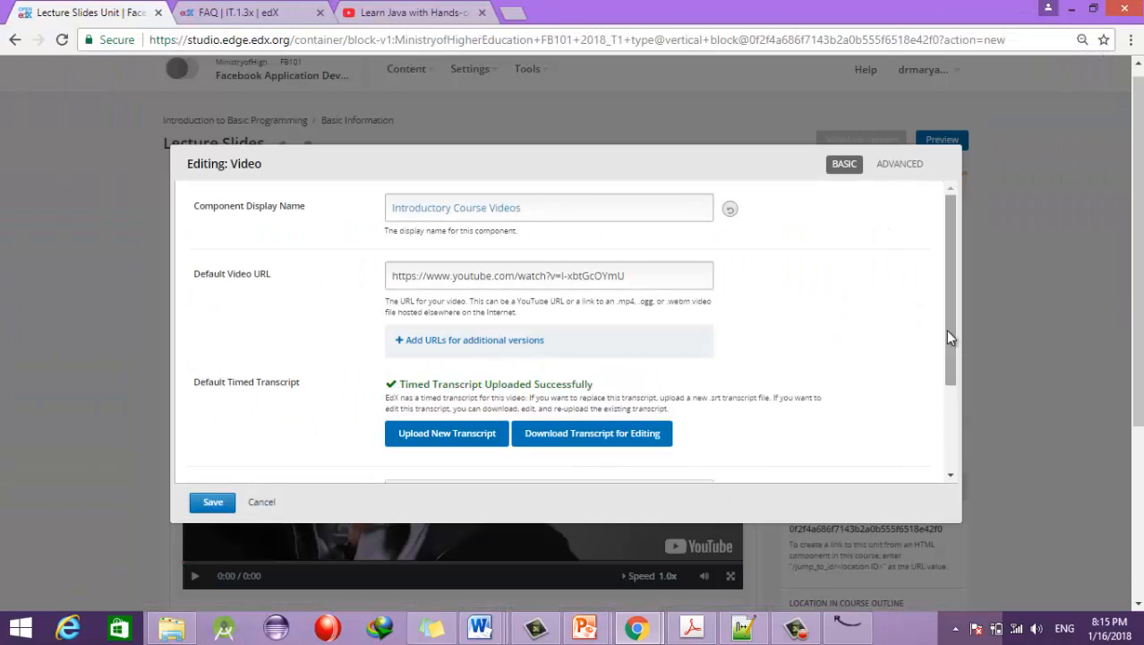
Step: Save the Introductory Course Videos component so the Java video shows its transcript alongside
left_click_drag(955, 374, 958, 420)
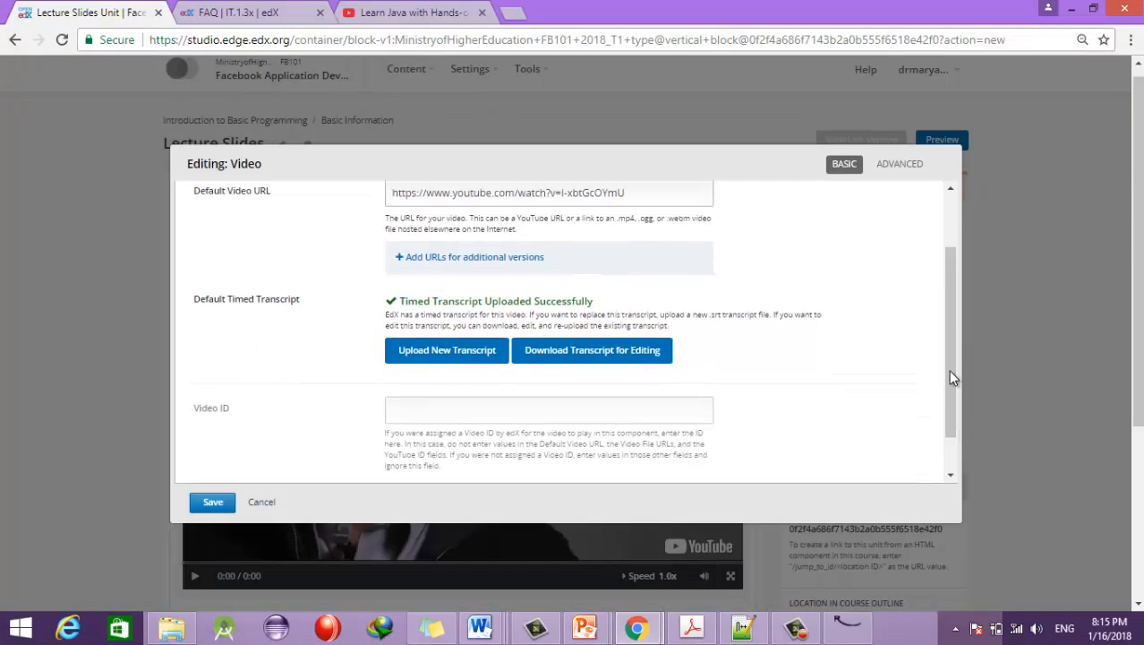
left_click_drag(950, 358, 950, 389)
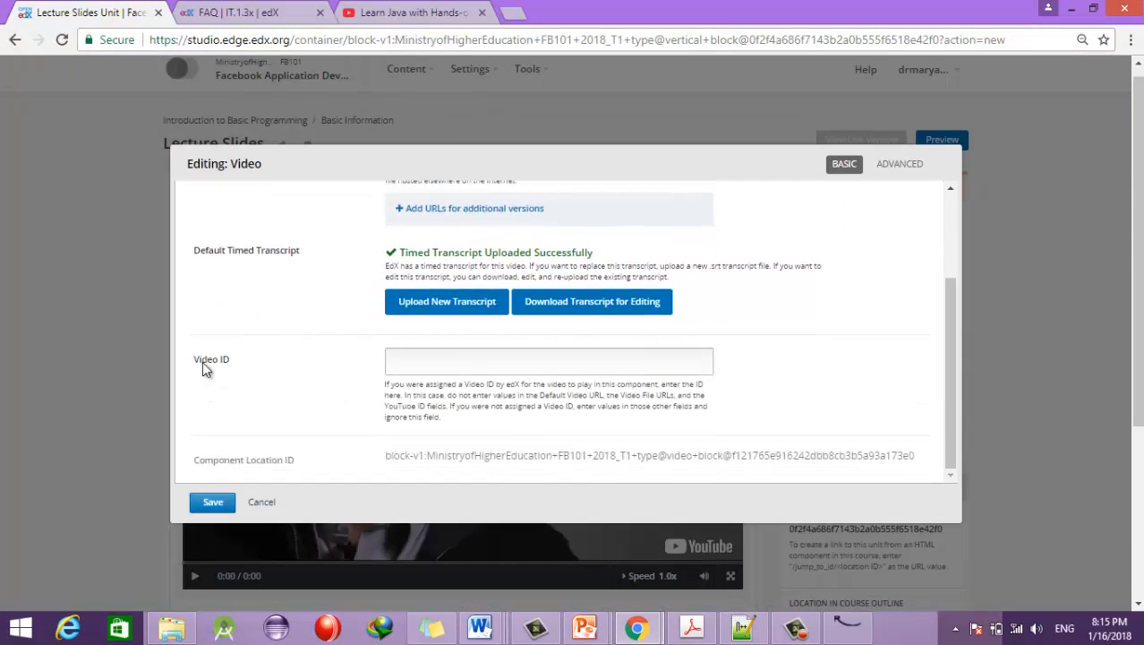
left_click(443, 361)
left_click_drag(955, 433, 674, 258)
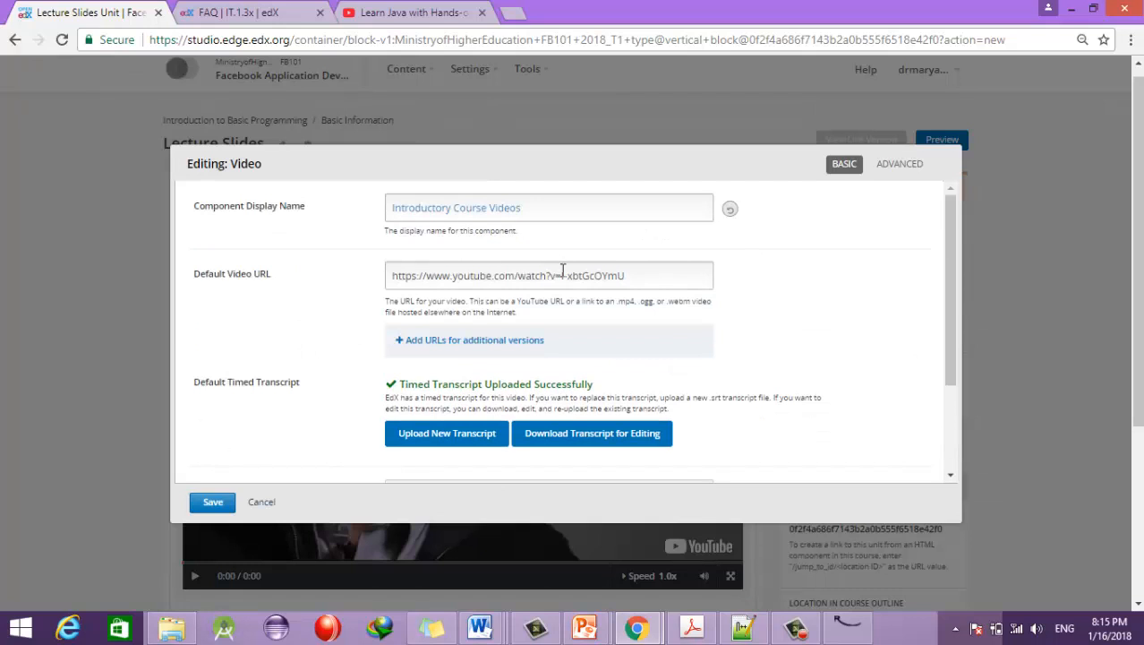
left_click_drag(945, 287, 557, 345)
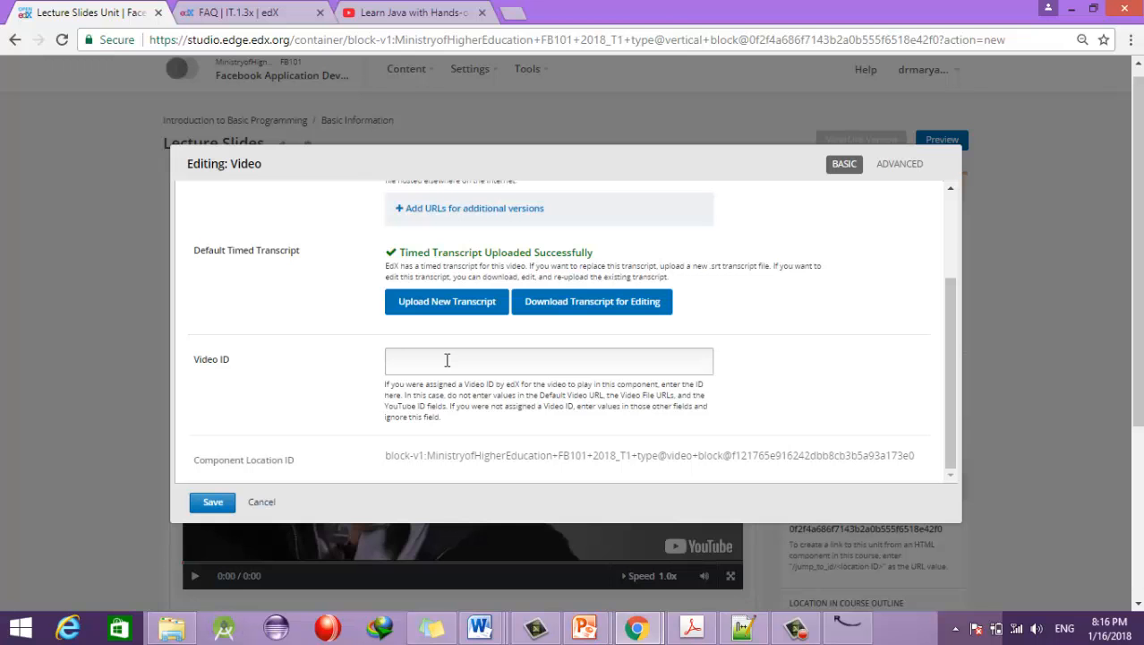
left_click(211, 504)
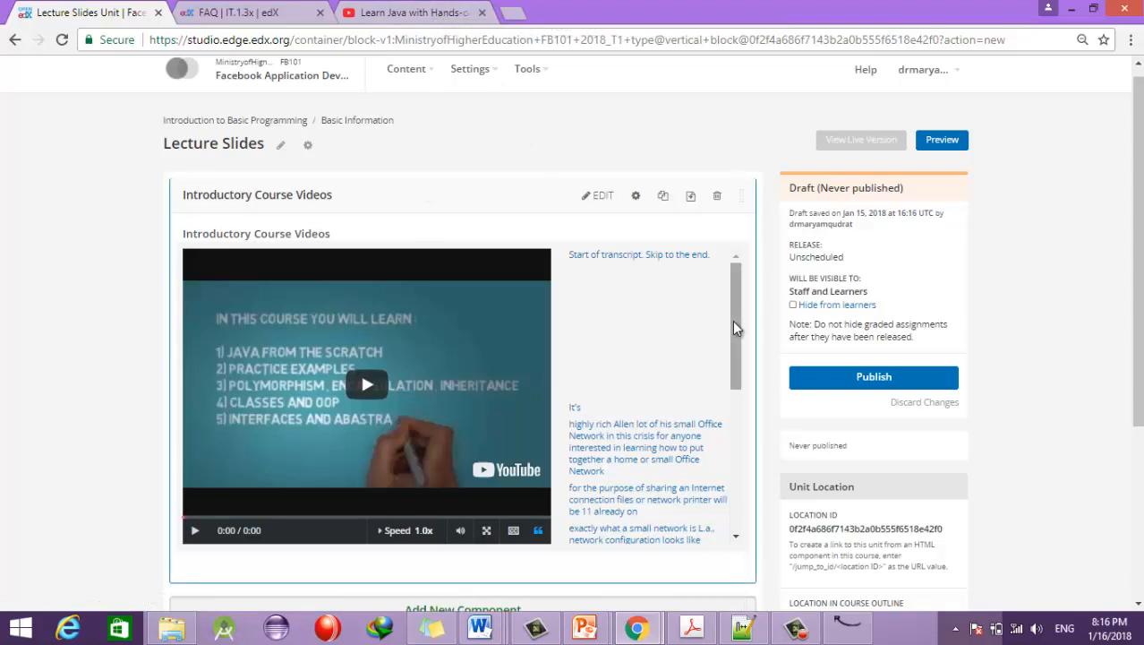
Step: Select the final transcript line to seek the Java video to 0:39
left_click_drag(736, 315, 732, 398)
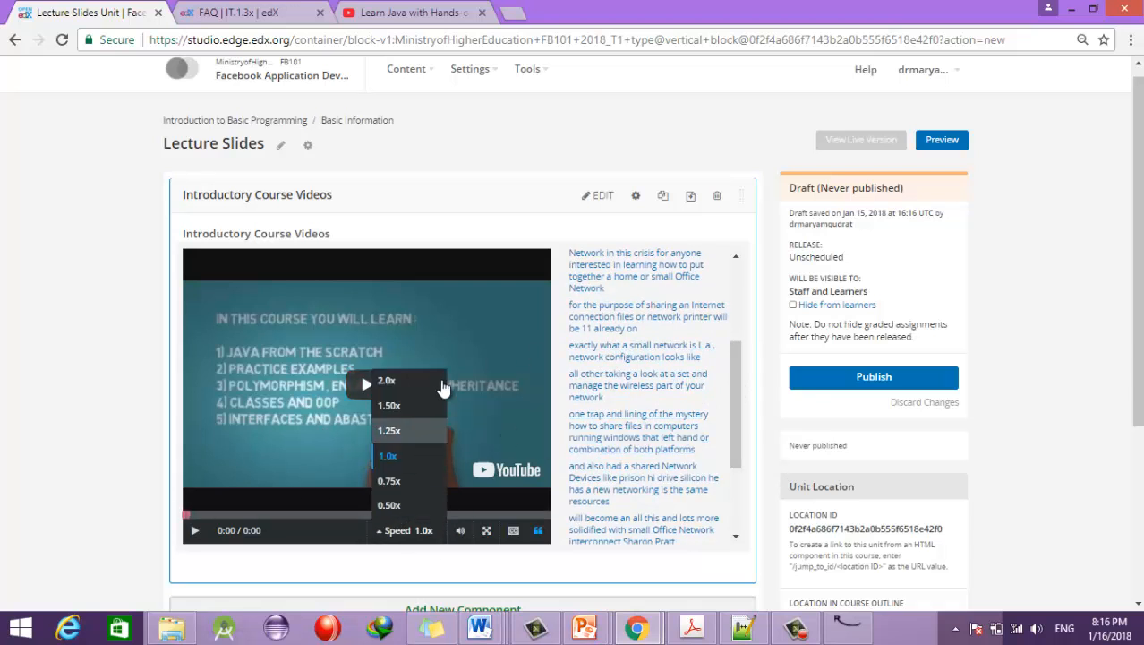
left_click_drag(740, 461, 747, 515)
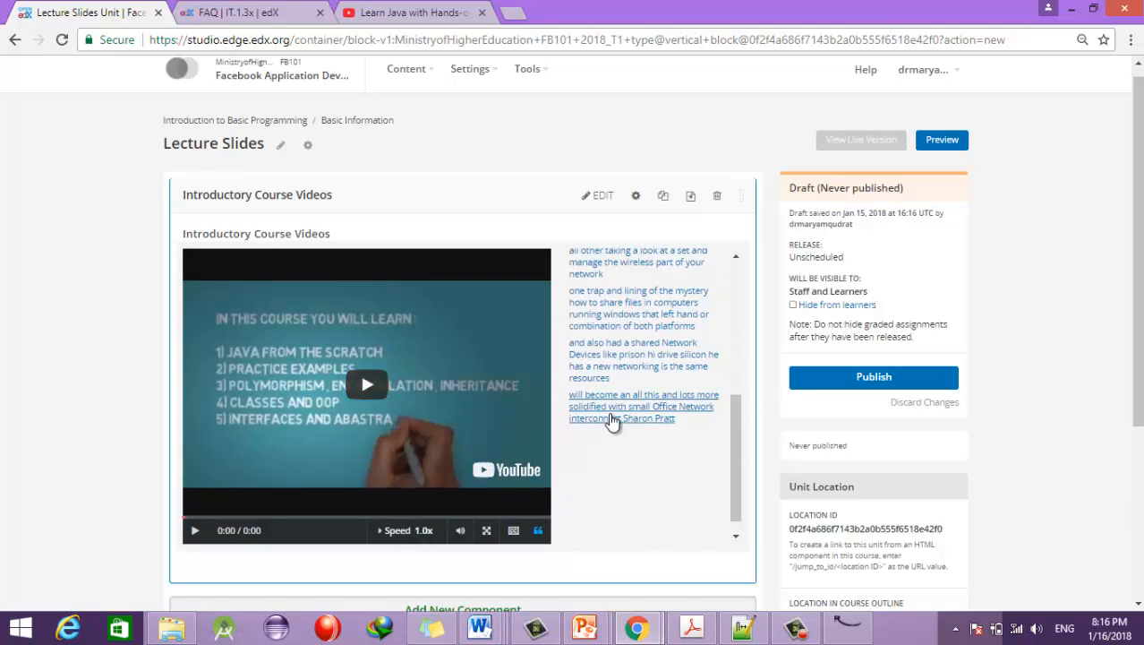
left_click(611, 419)
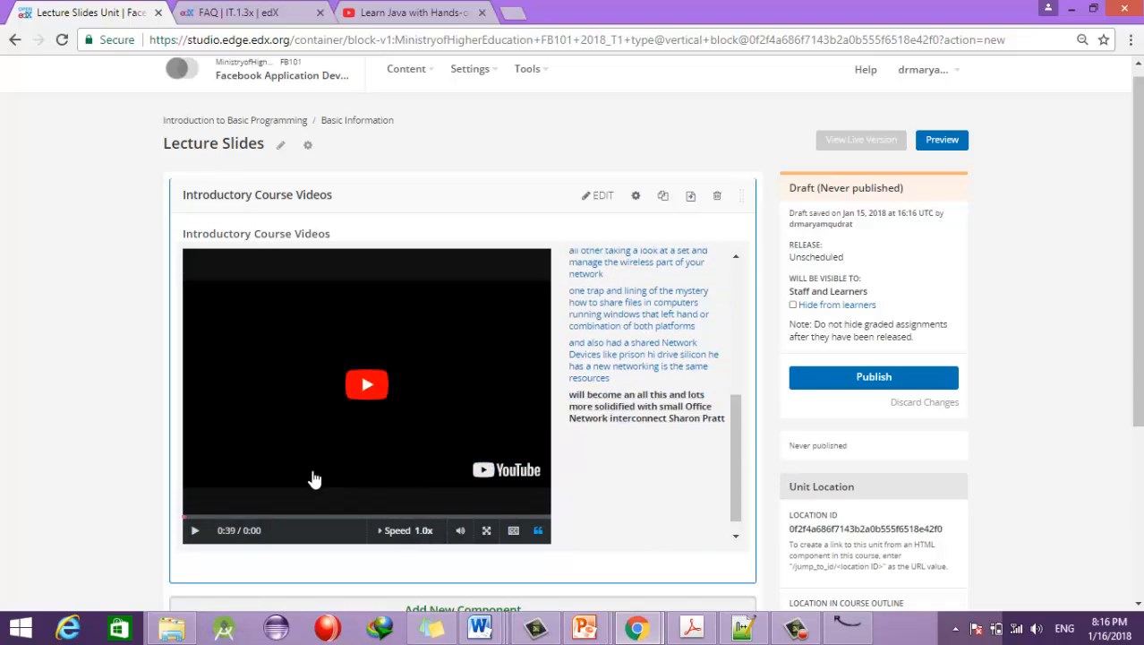
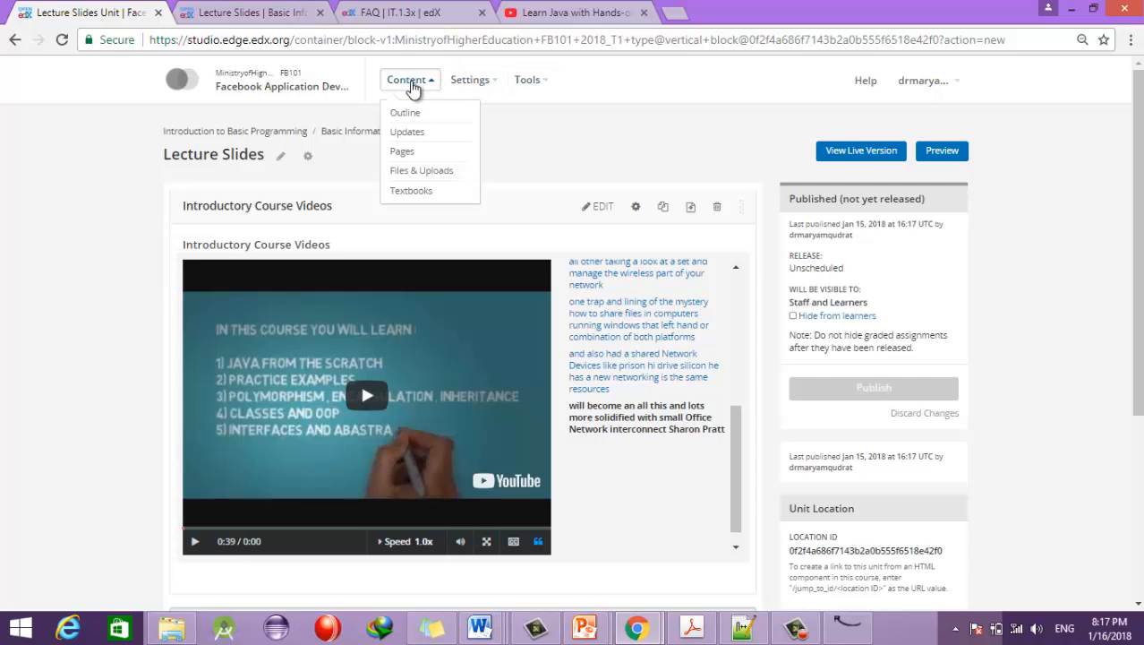
Step: From the course outline, expand Basic Information and create a new unit in it
left_click(403, 113)
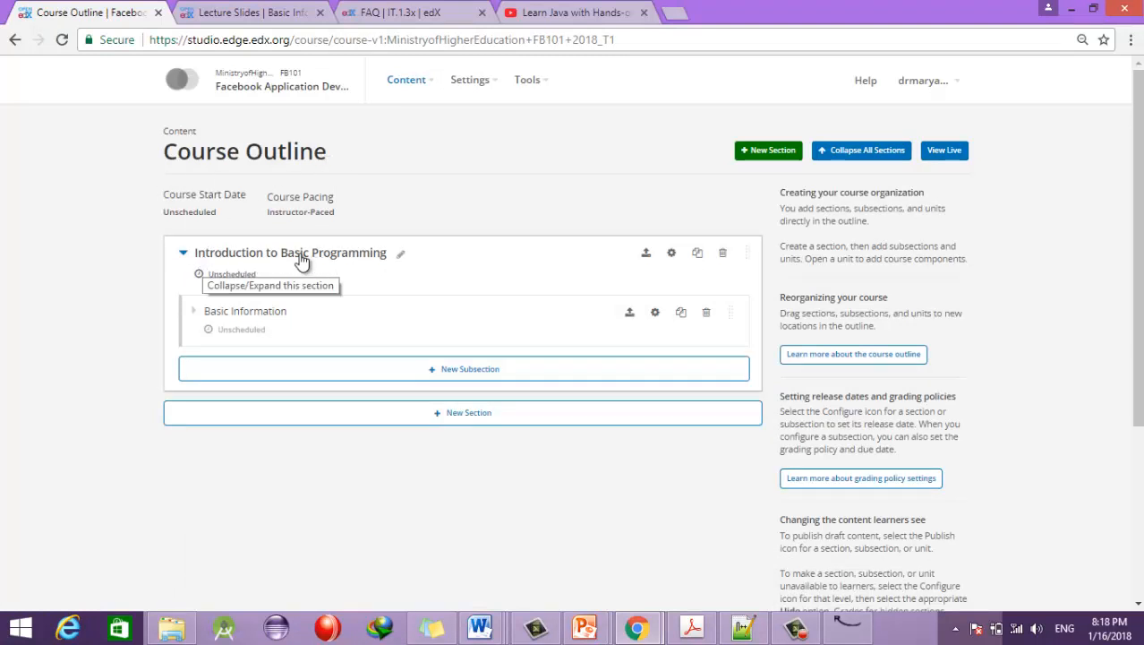
left_click(193, 311)
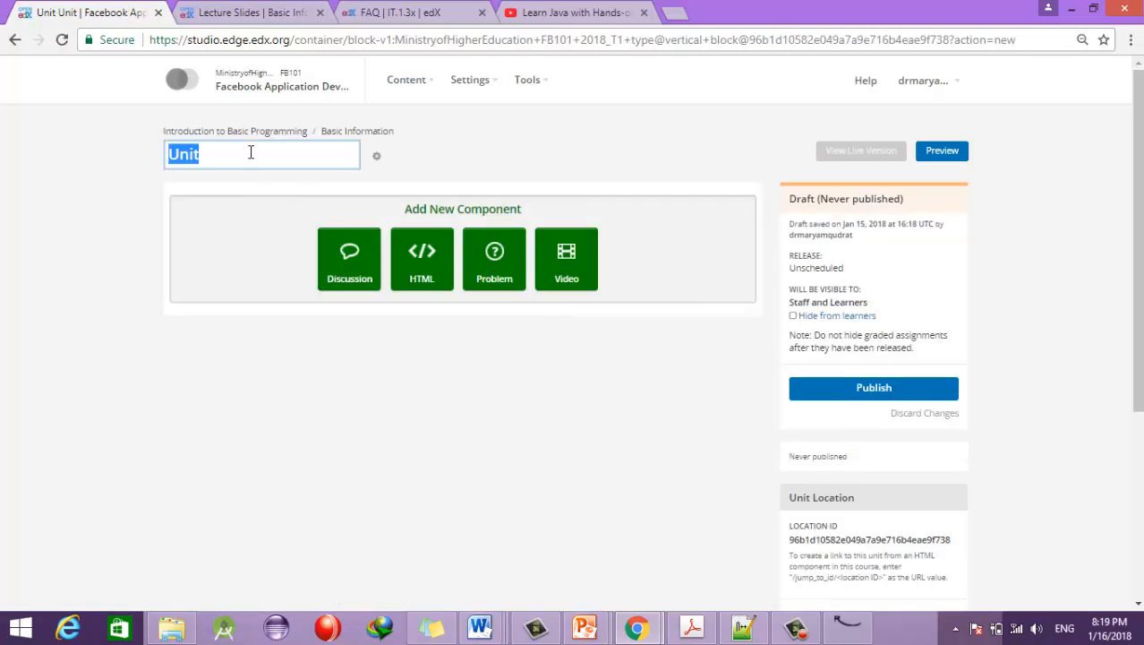
Step: Retitle the new unit 'Quiz' and add a Blank Common Problem component to it
left_click(247, 153)
key("BackSpace")
key("BackSpace")
key("BackSpace")
key("BackSpace")
type("Videos Re")
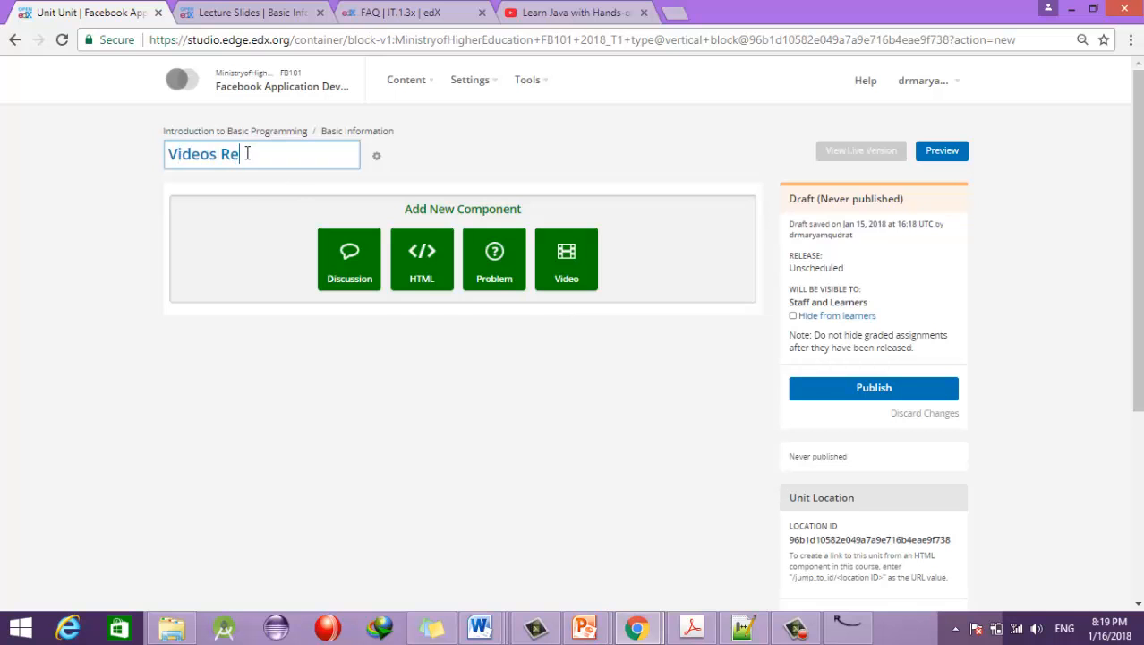
type("lated to APIs")
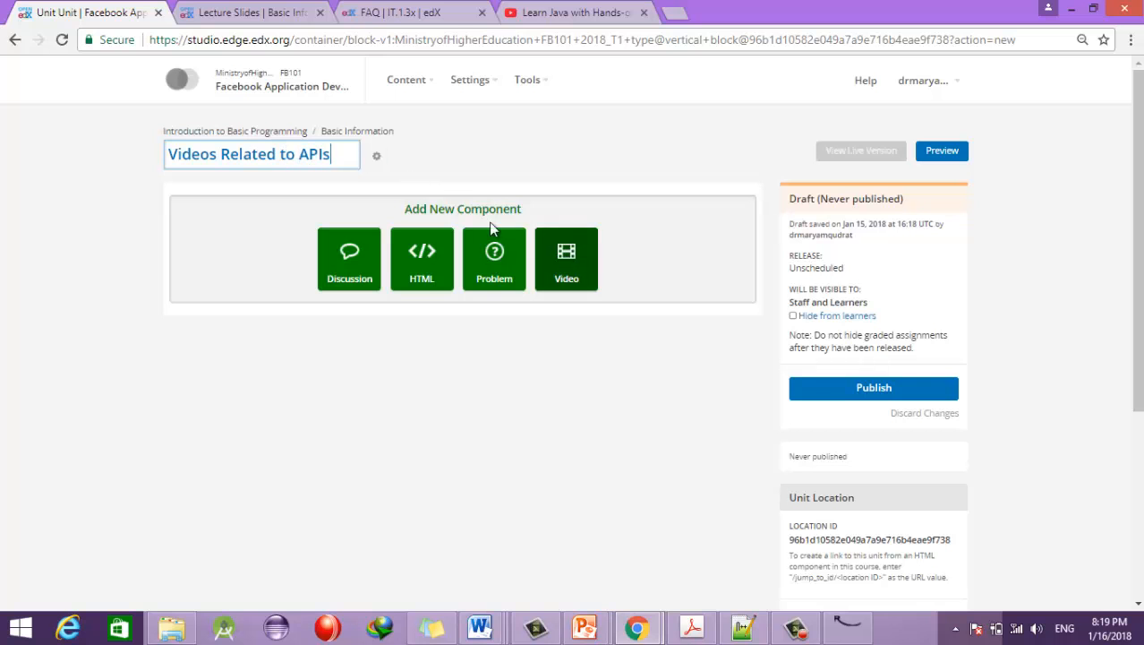
key("ctrl+a")
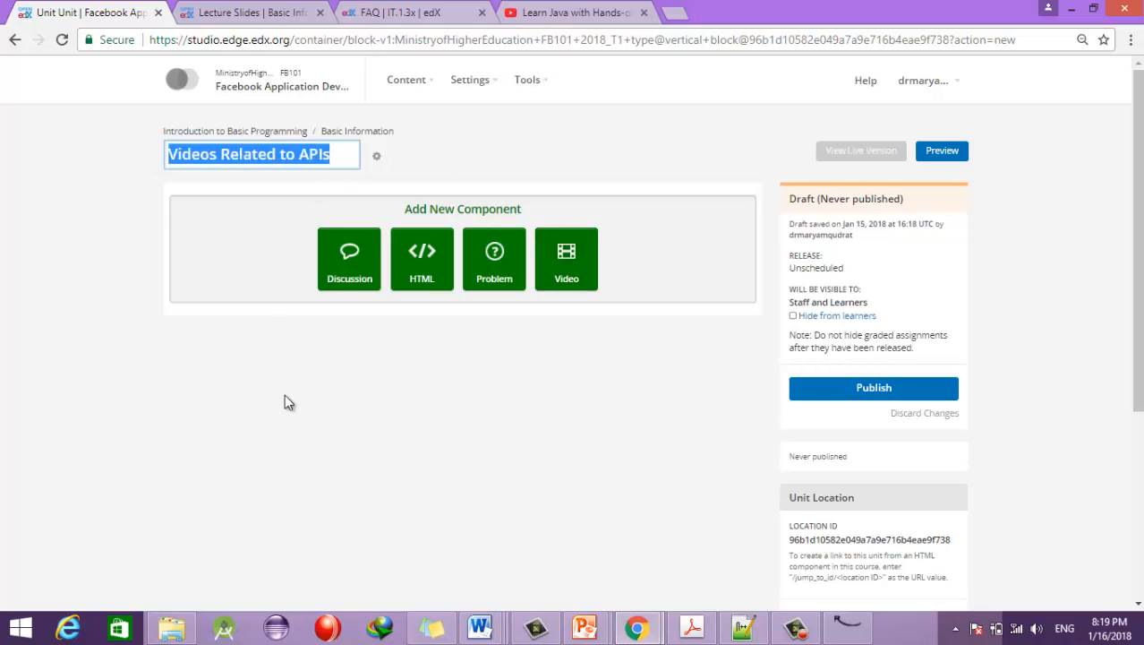
type("Quiz")
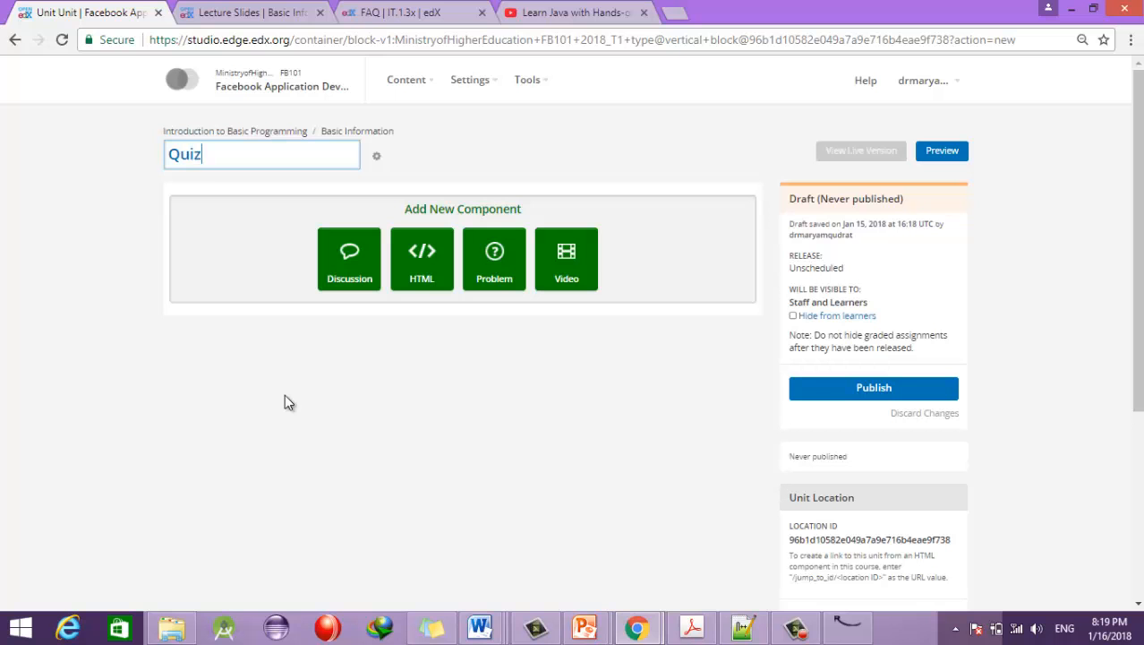
left_click(493, 271)
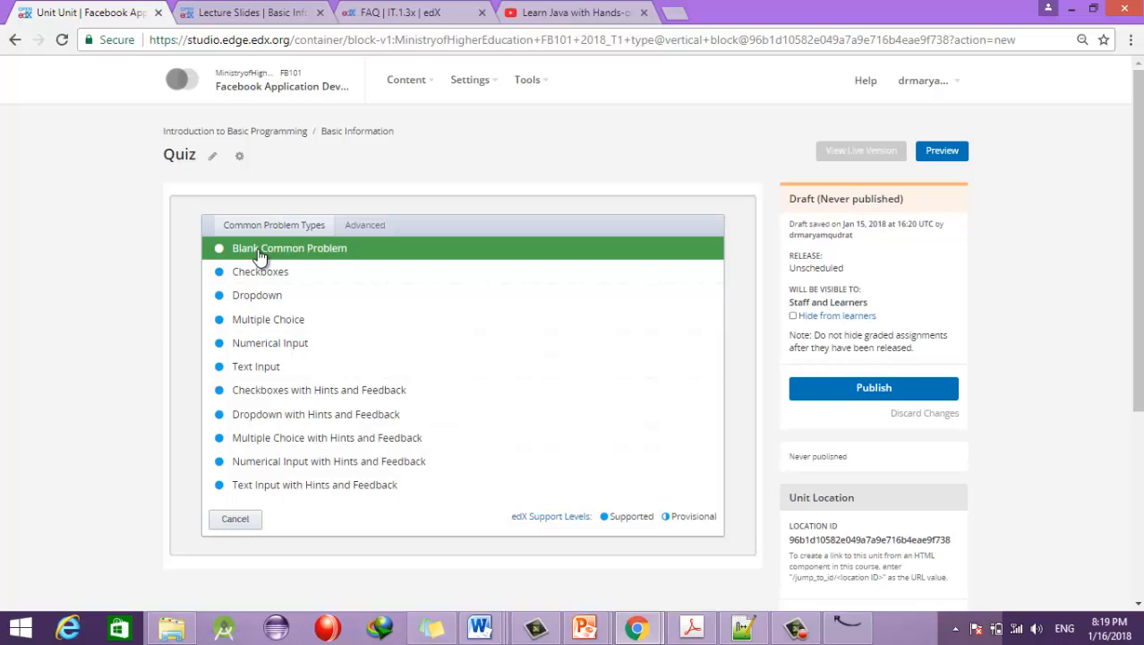
left_click(258, 254)
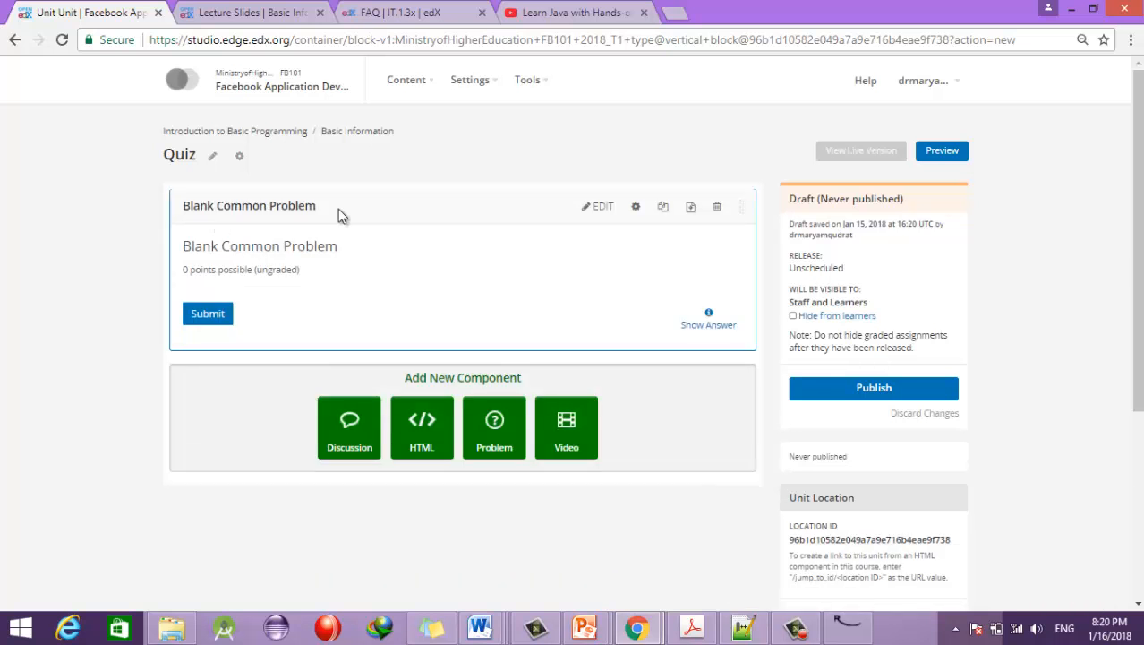
Step: Give the blank problem the heading 'This quiz is very important from Course's perespectiv'
left_click(600, 207)
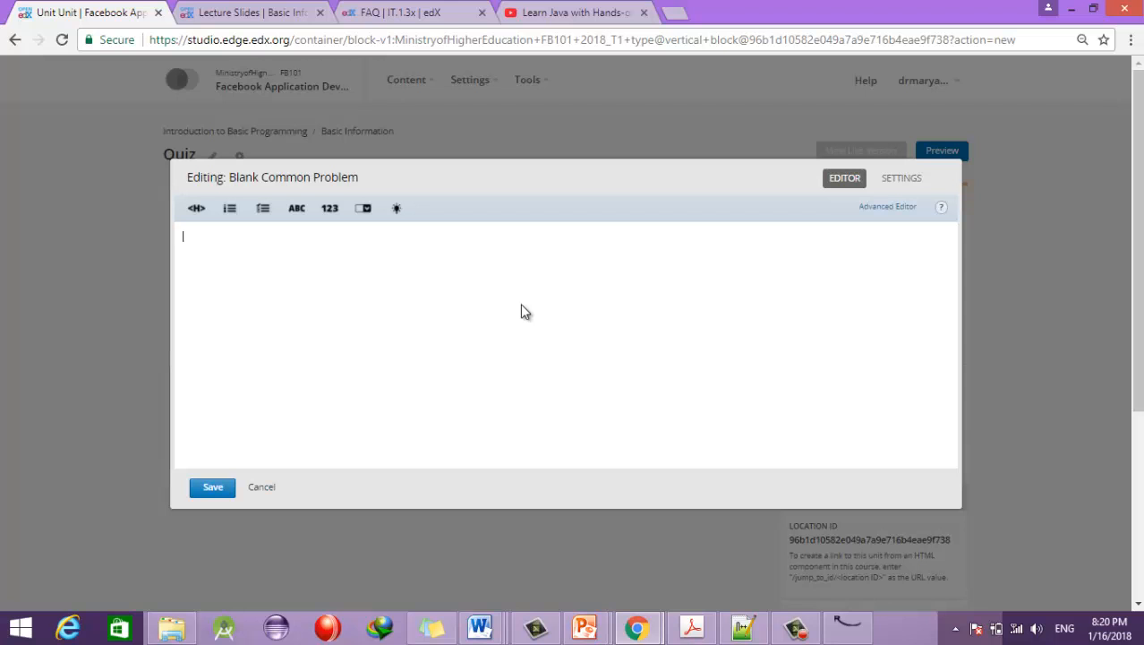
left_click(196, 209)
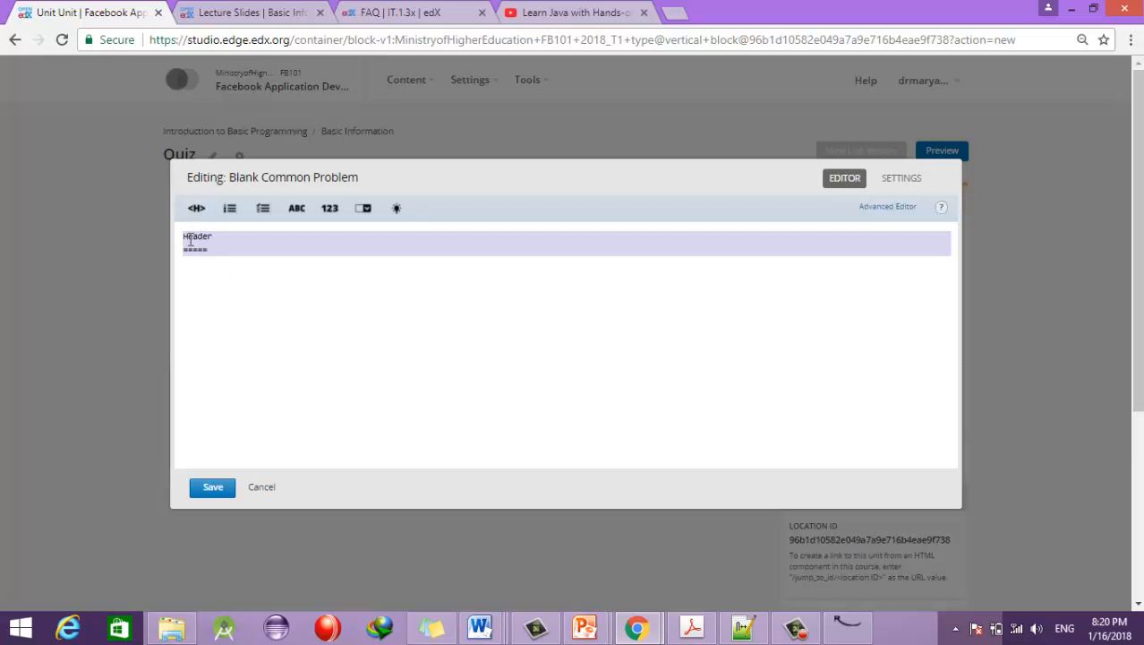
left_click(218, 235)
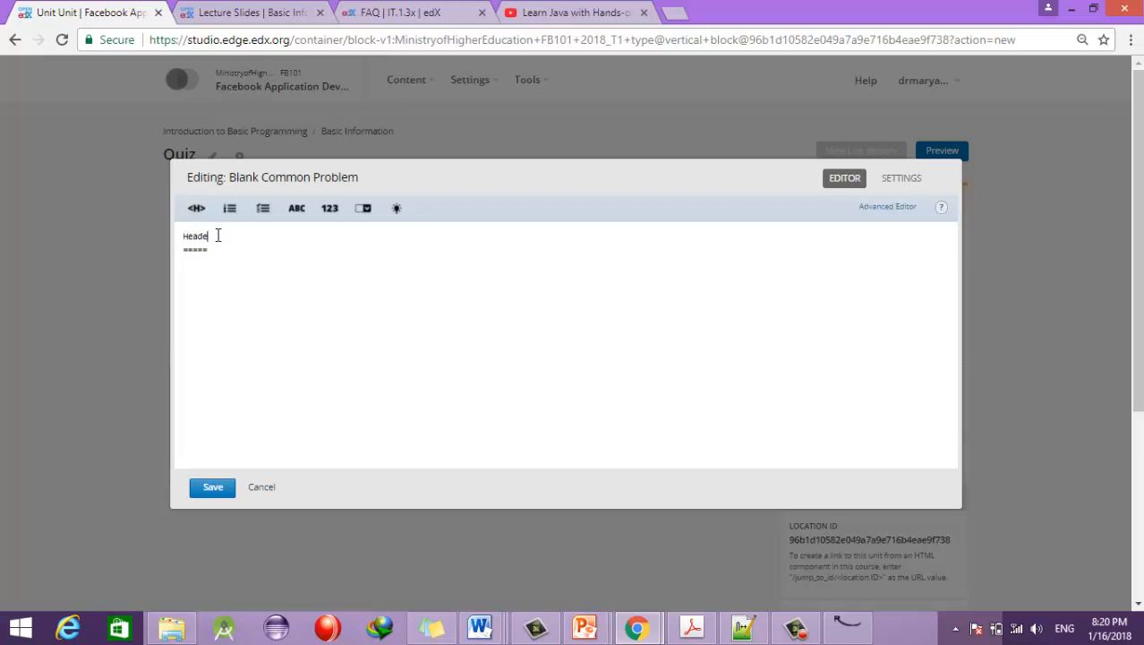
key("BackSpace")
key("BackSpace")
key("BackSpace")
key("BackSpace")
key("BackSpace")
type("This qu")
type("iz ")
type("is very important f")
type("rom Cours")
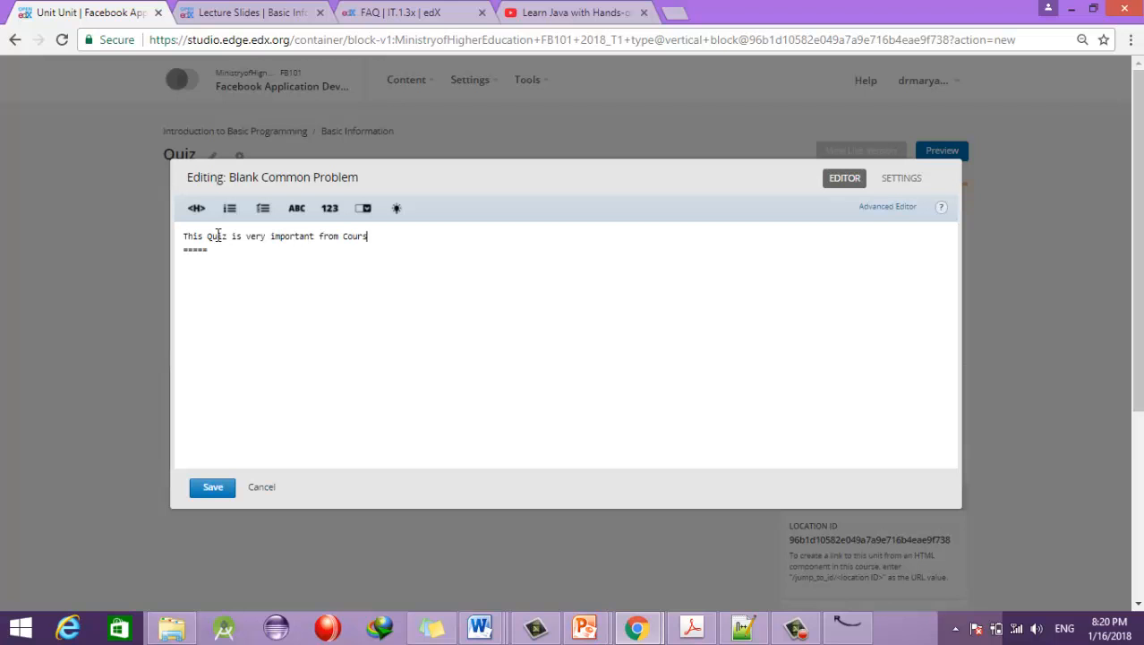
type("e's perespective")
key("Return")
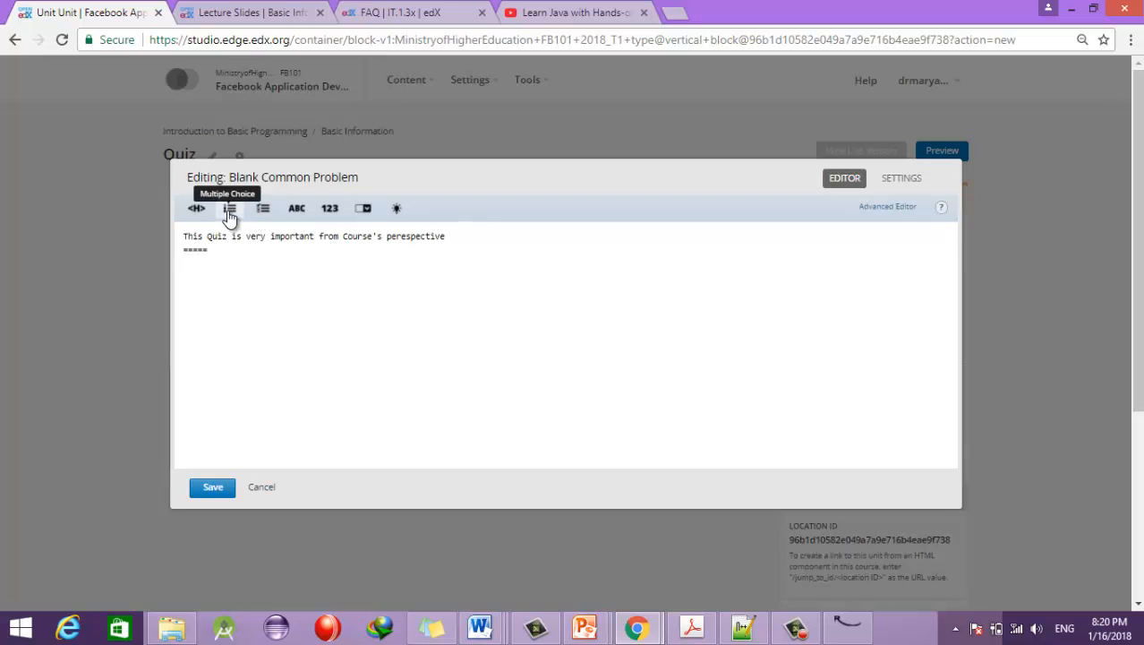
Step: Insert a multiple-choice template with the question 'List down different types of arrays in'
left_click(229, 210)
left_click(225, 267)
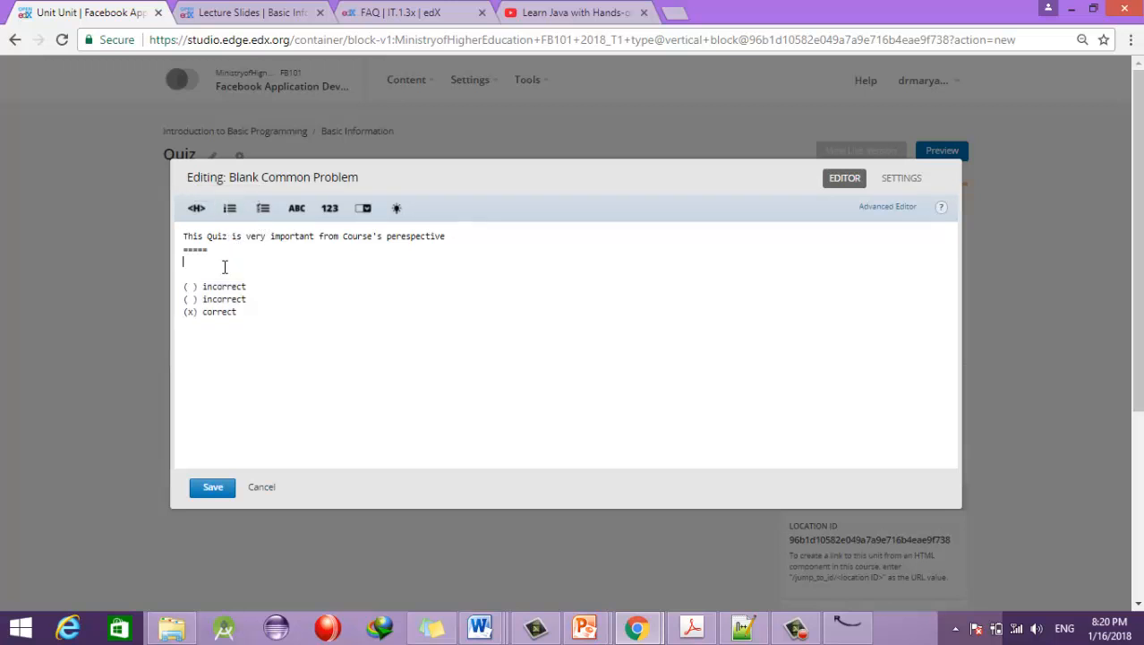
key("Return")
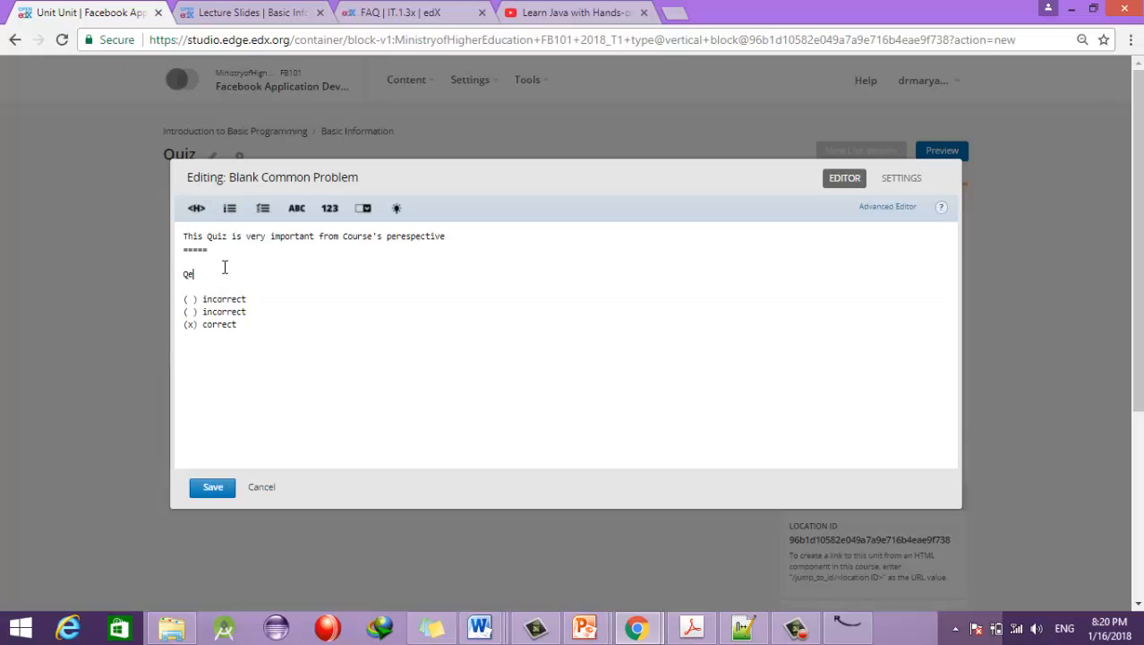
type("Question: DoList down")
key("BackSpace")
key("BackSpace")
key("BackSpace")
key("BackSpace")
type("down different types")
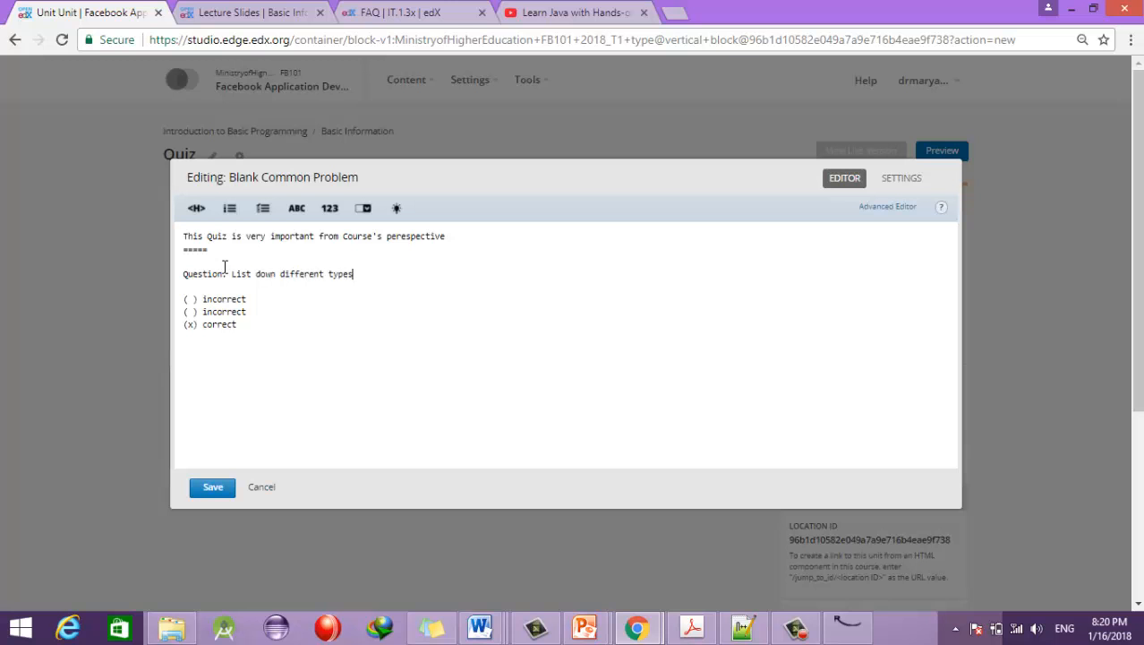
type(" of arrays in Java")
Step: Replace the placeholder answers with Array List, Linked List and None of the above
left_click_drag(249, 299, 202, 299)
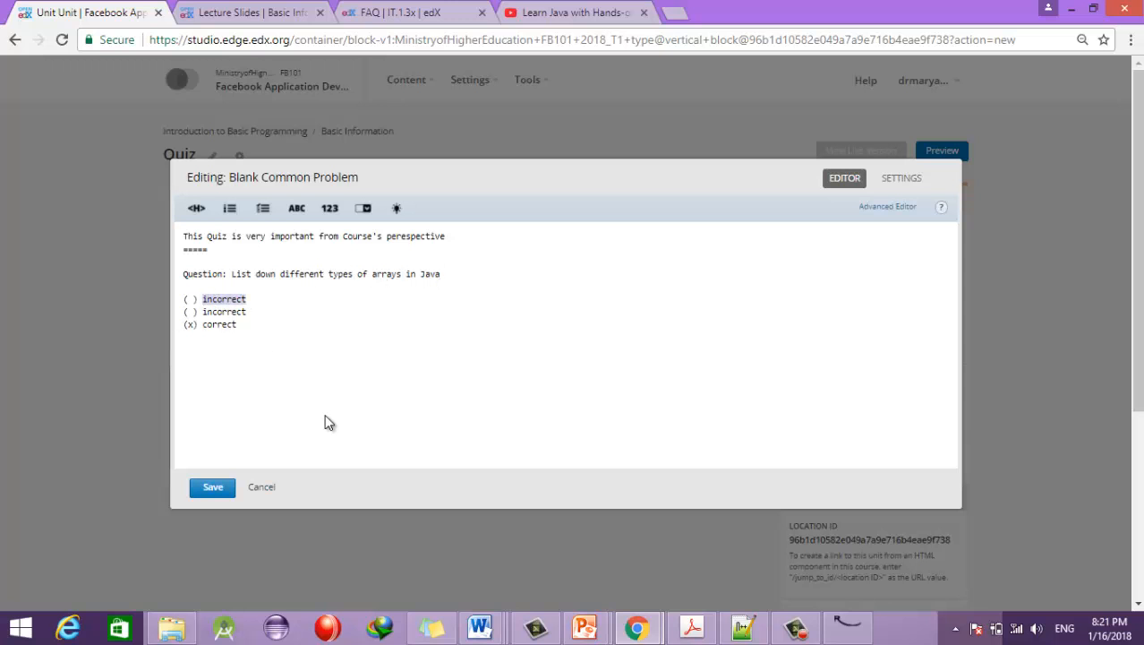
type("Array List")
left_click_drag(251, 311, 206, 315)
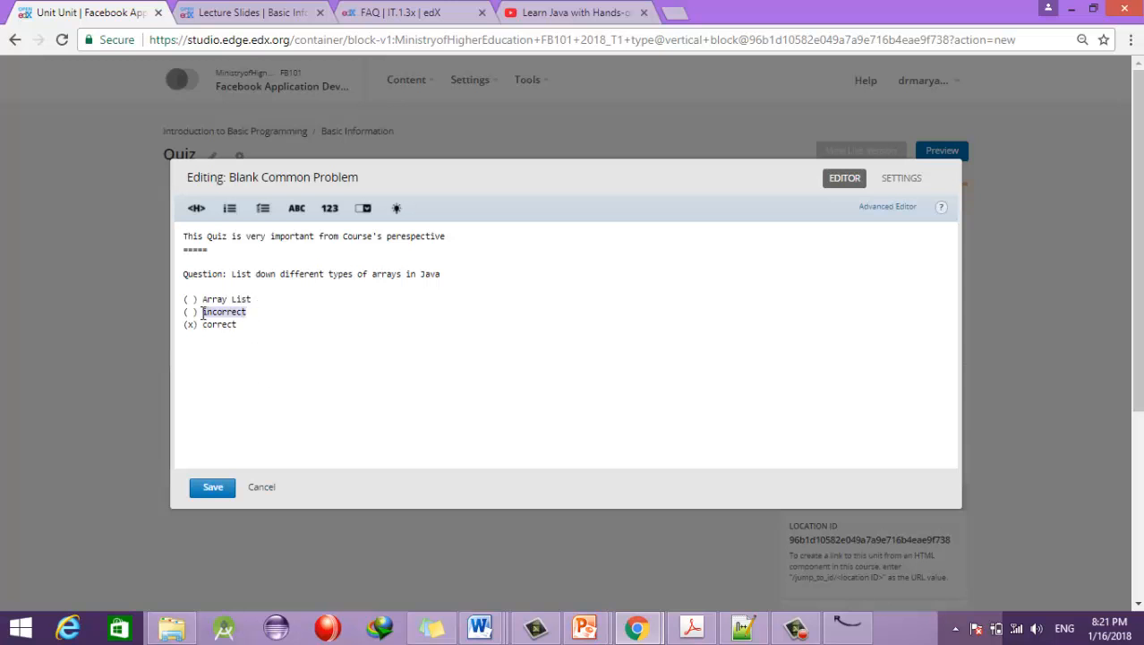
type("Linked List")
double_click(221, 325)
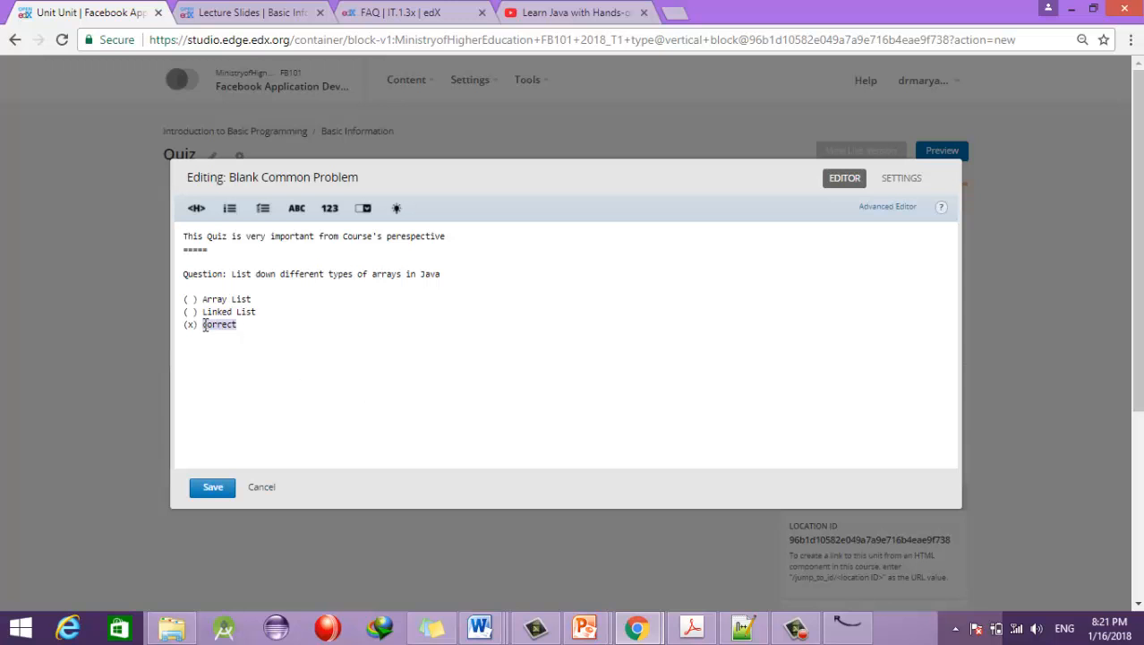
type("None of the above")
Step: Move the correct-answer (x) marker from None of the above to Array List
left_click(193, 324)
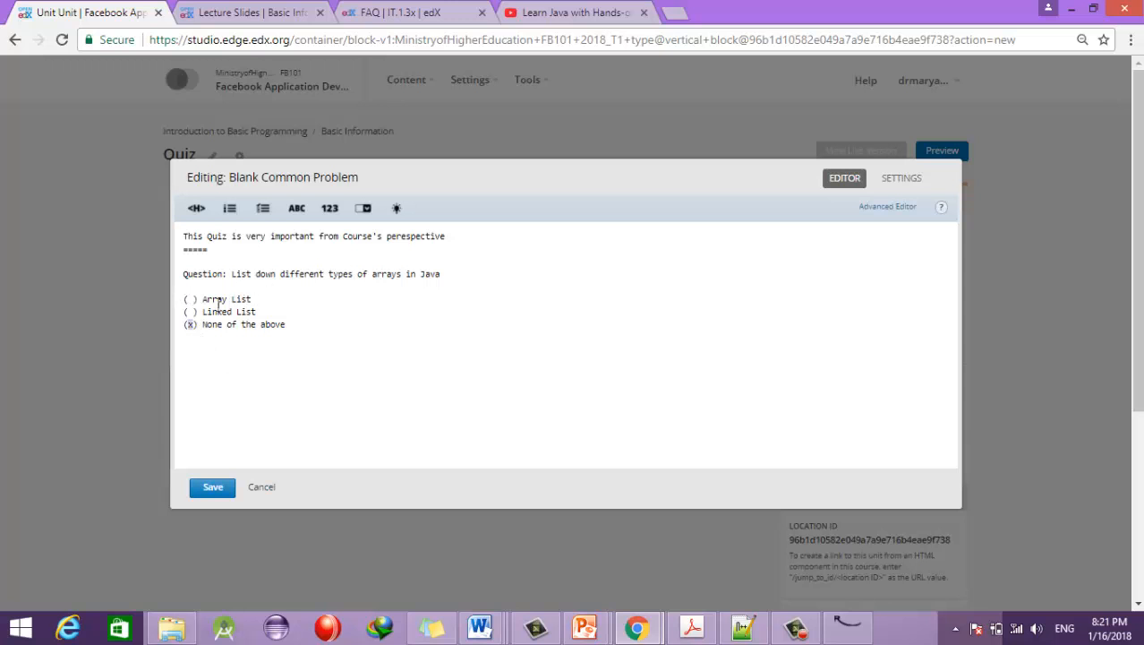
key("BackSpace")
left_click(189, 300)
type("x")
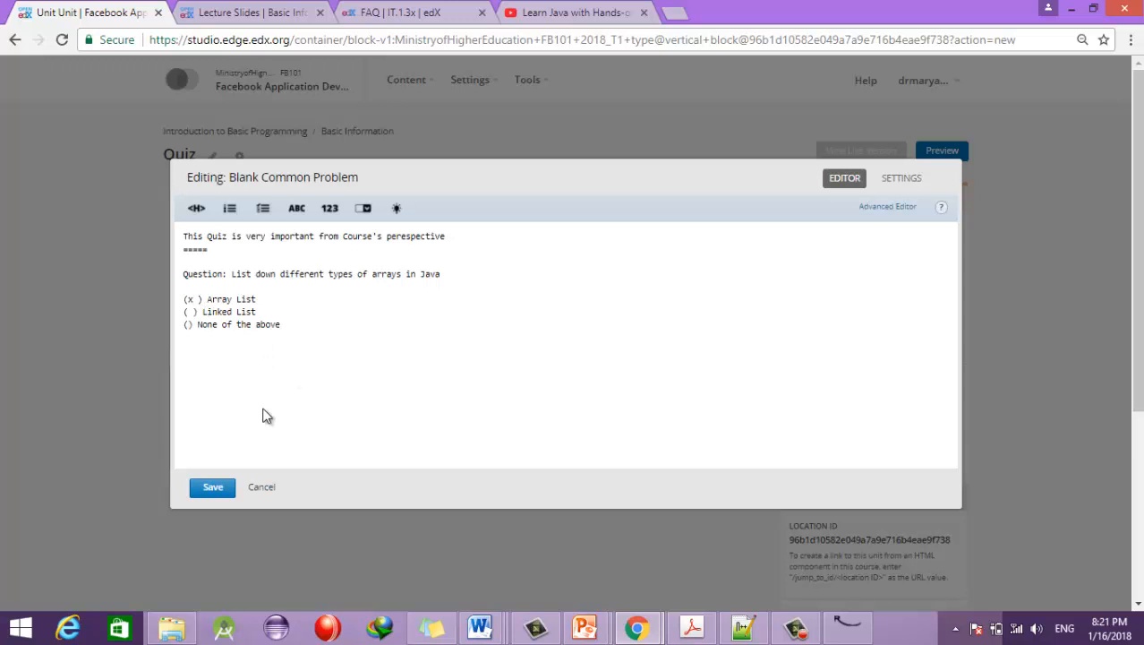
left_click(194, 299)
key("Delete")
Step: Save the quiz problem and submit Array List as a test answer, graded Correct (1/1)
left_click(216, 495)
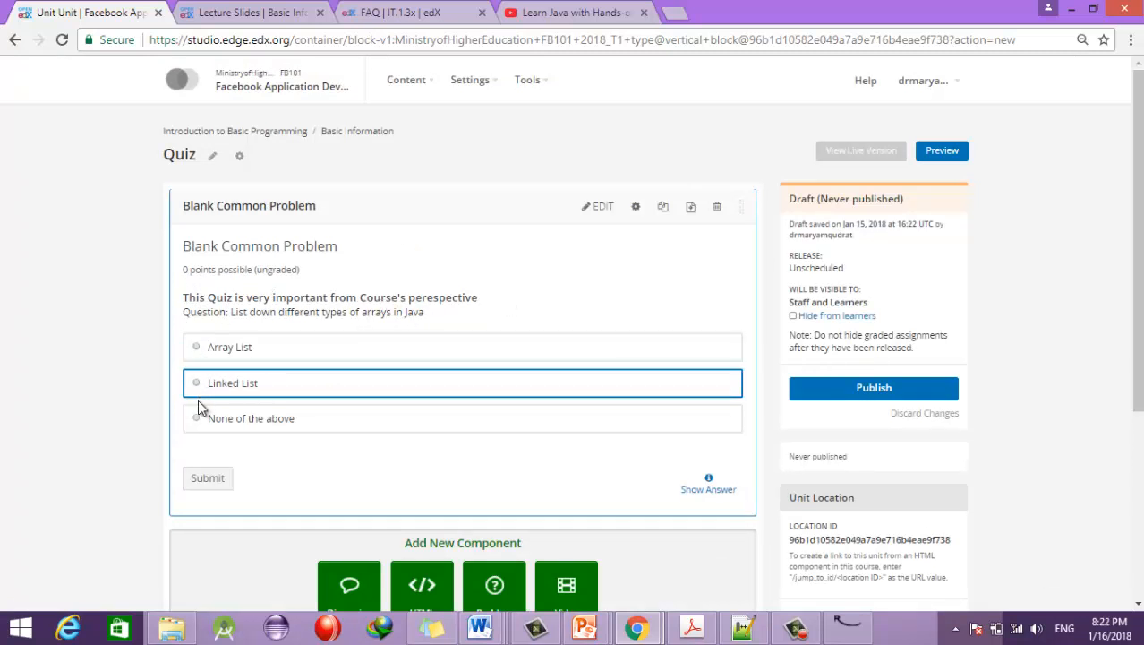
left_click(196, 348)
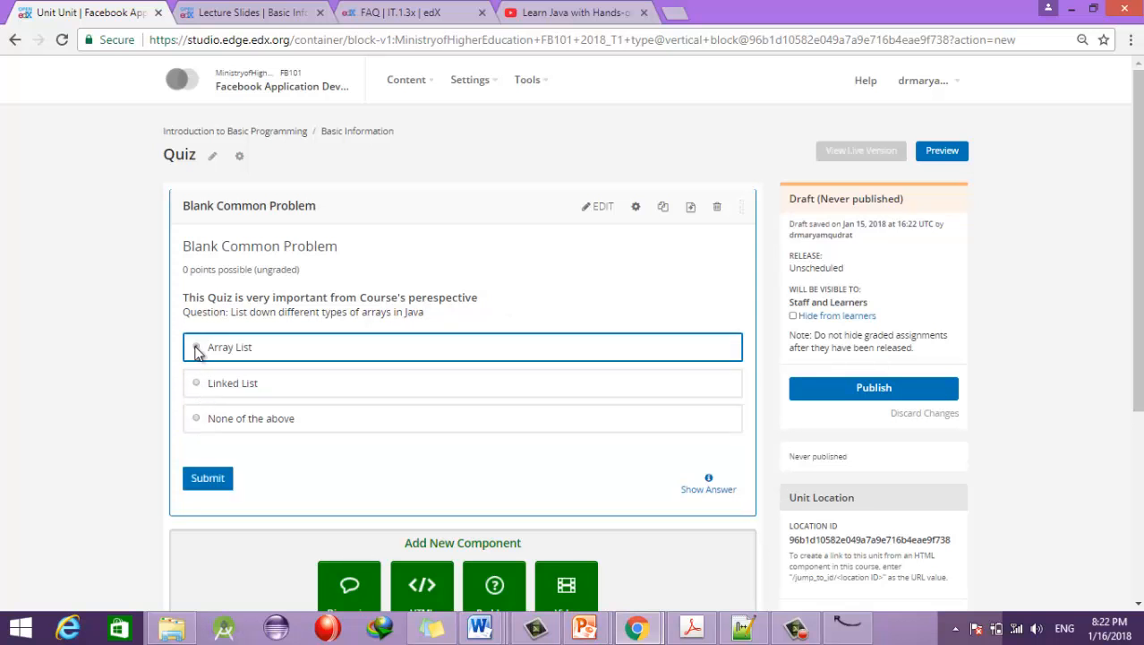
left_click(208, 480)
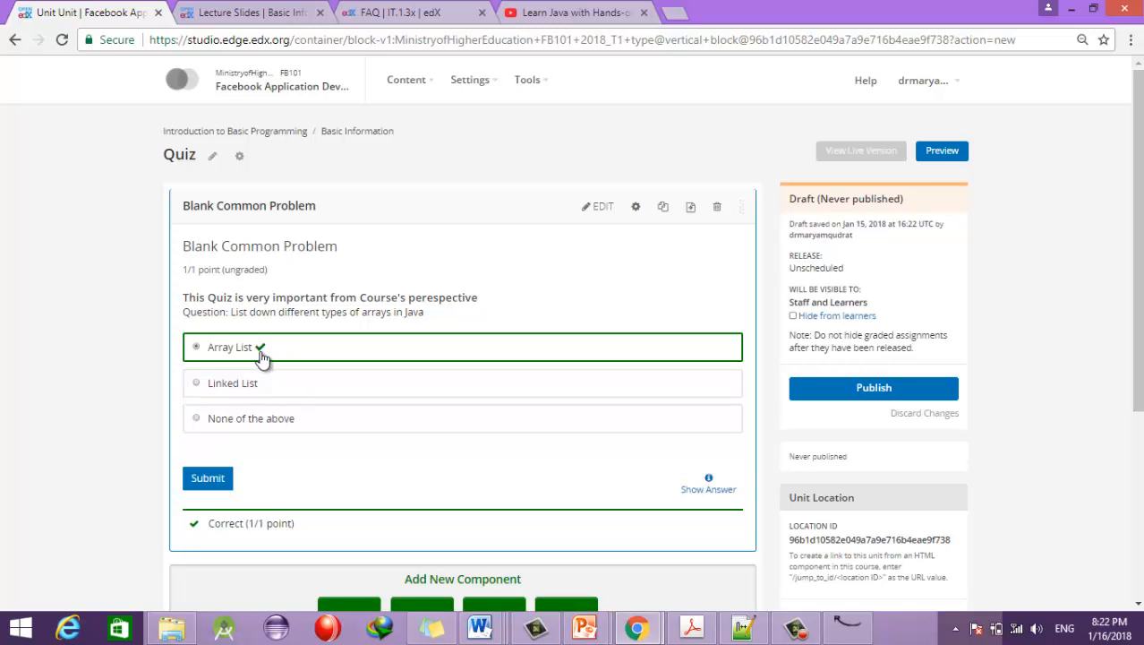
mouse_move(259, 355)
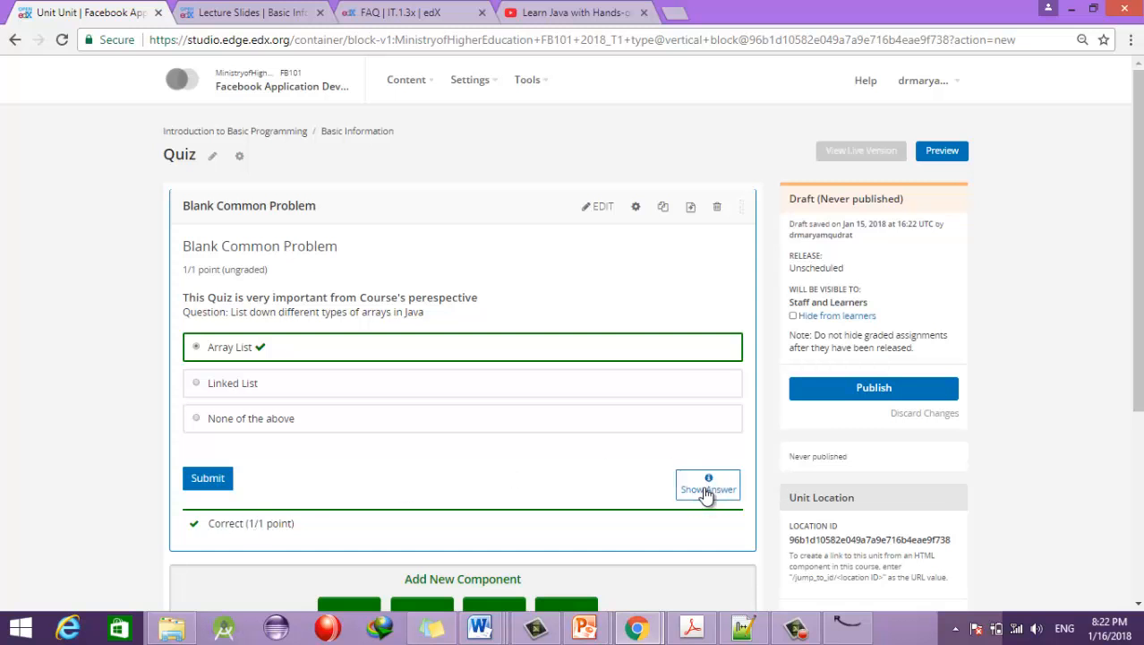
left_click_drag(1138, 326, 1138, 347)
mouse_move(1138, 273)
left_mouse_down()
mouse_move(1138, 320)
mouse_move(1137, 253)
left_mouse_up()
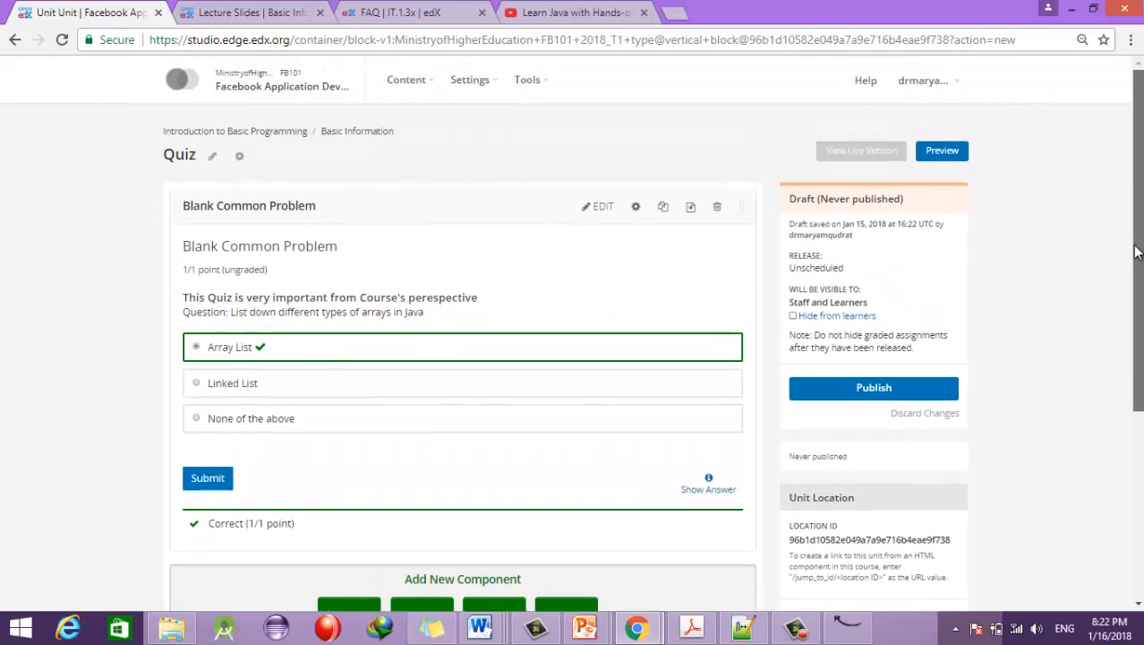
Step: Publish the Quiz unit, then add a new section at the bottom of the course outline
left_click(866, 390)
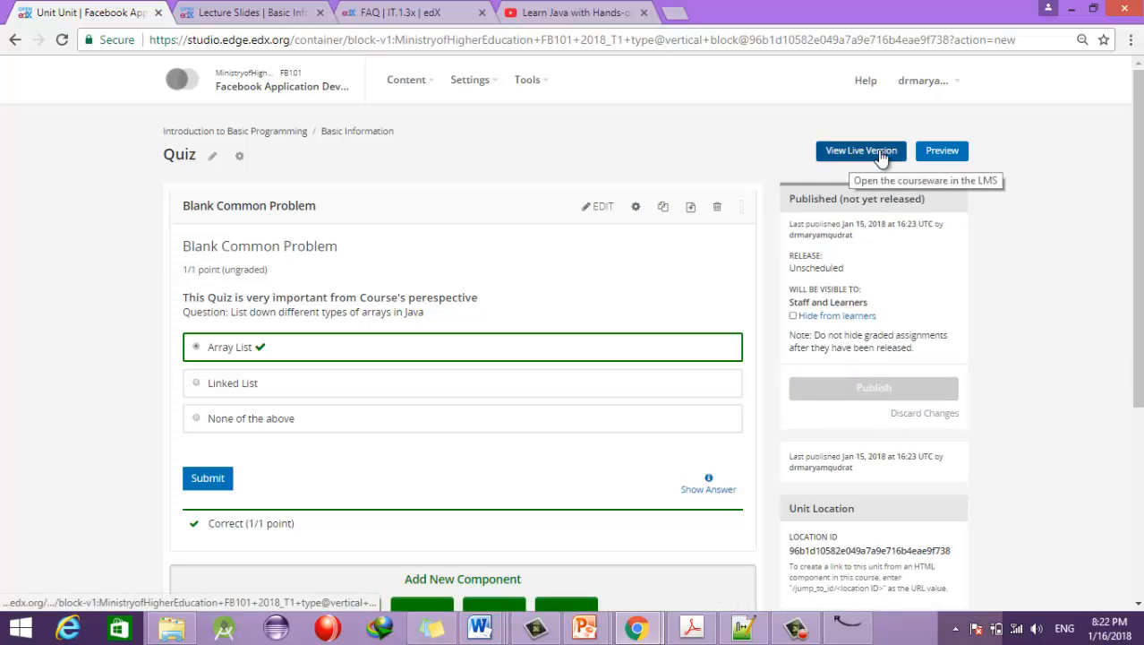
left_click(412, 90)
left_click(414, 111)
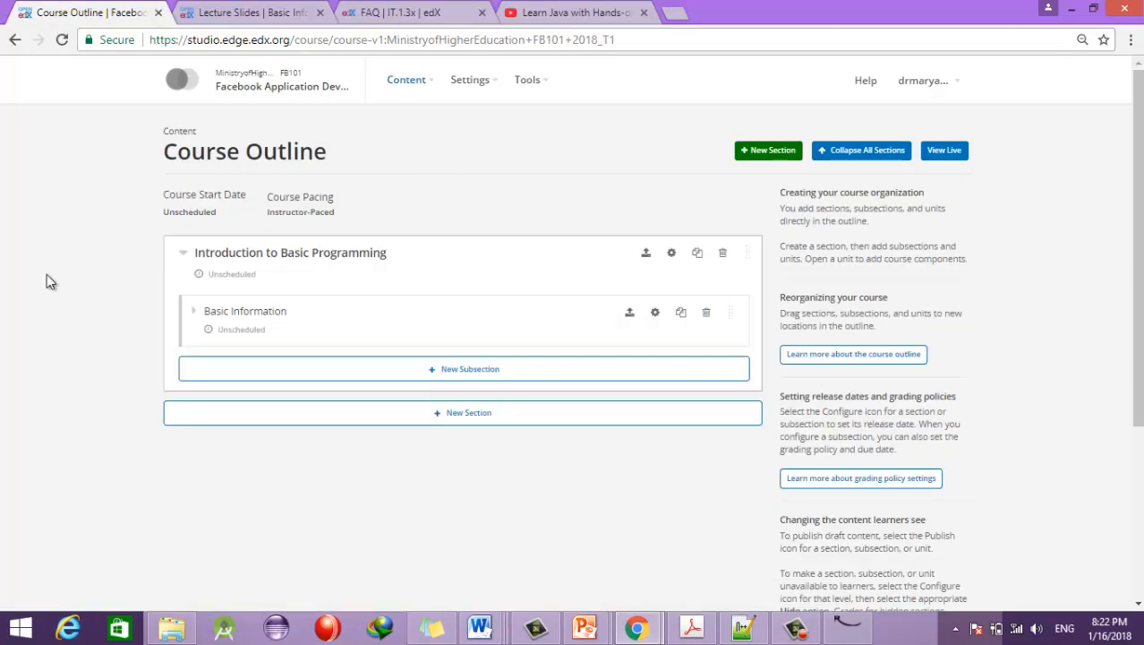
left_click(194, 311)
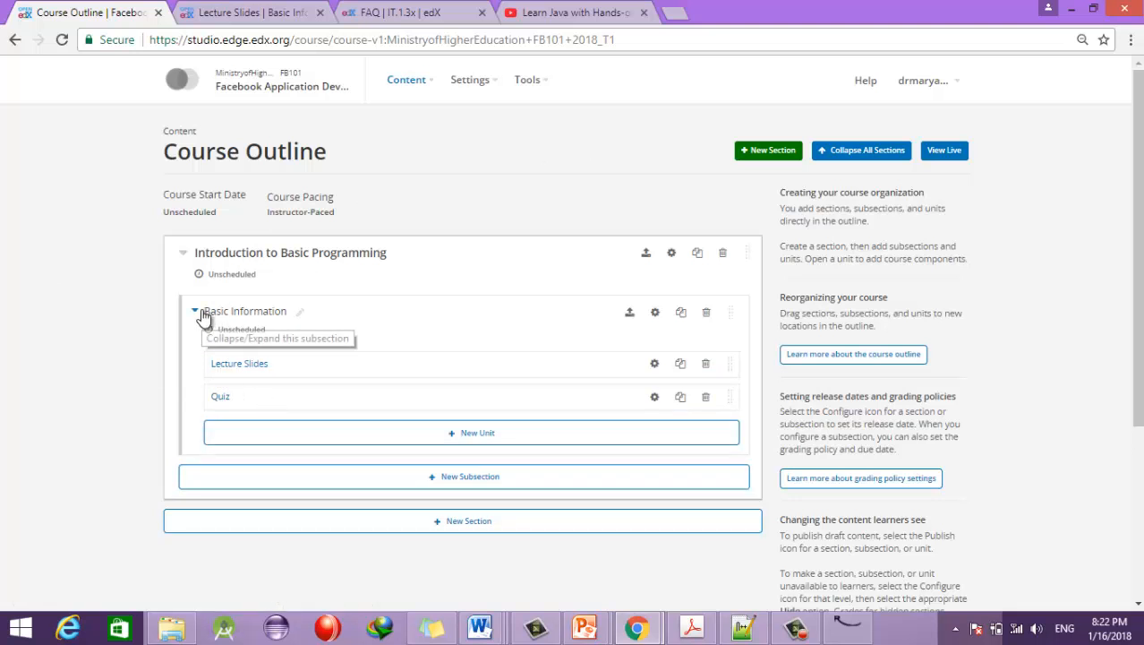
left_click(420, 527)
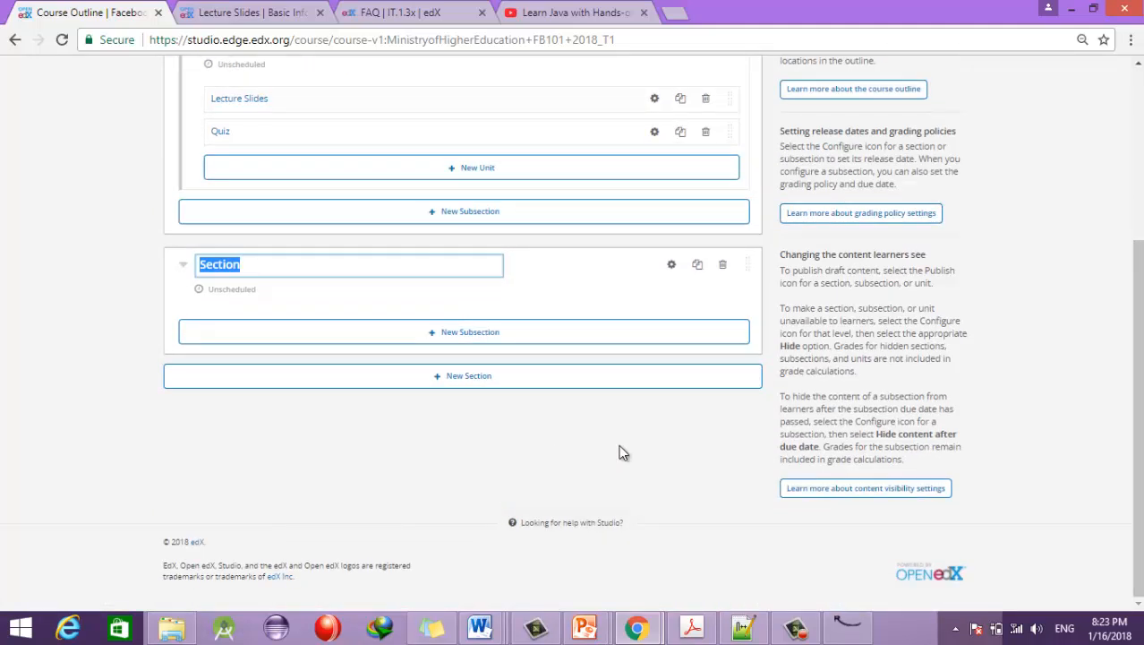
left_click(588, 629)
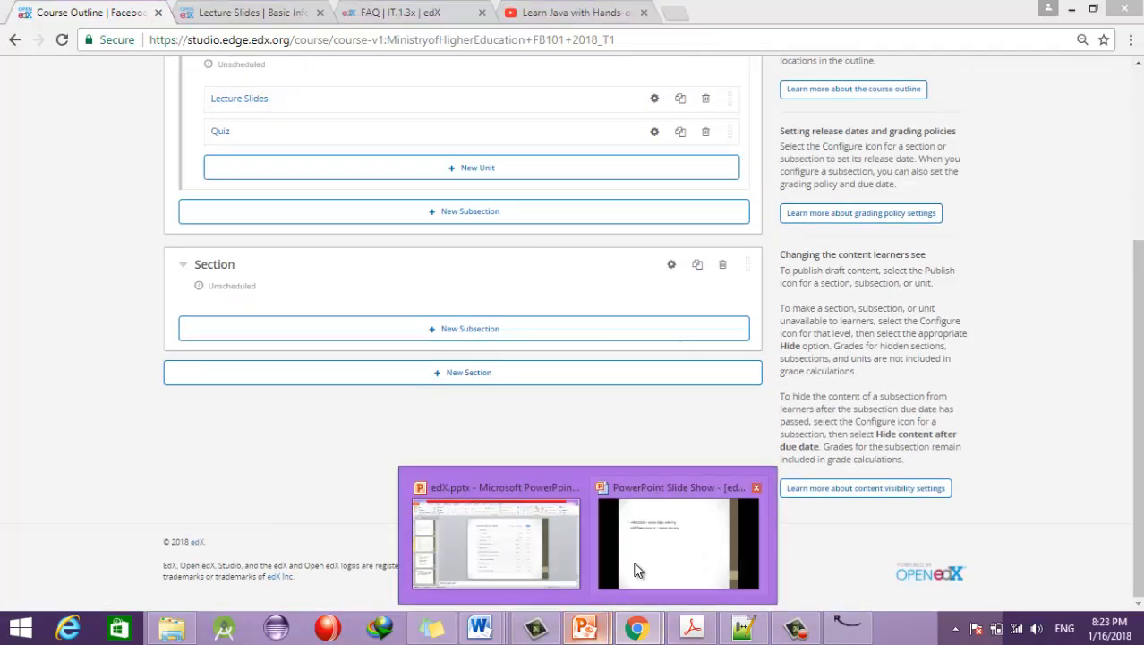
Step: Page the PowerPoint slide show to the Curriculum For This Course slide, then return to Chrome
left_click(640, 551)
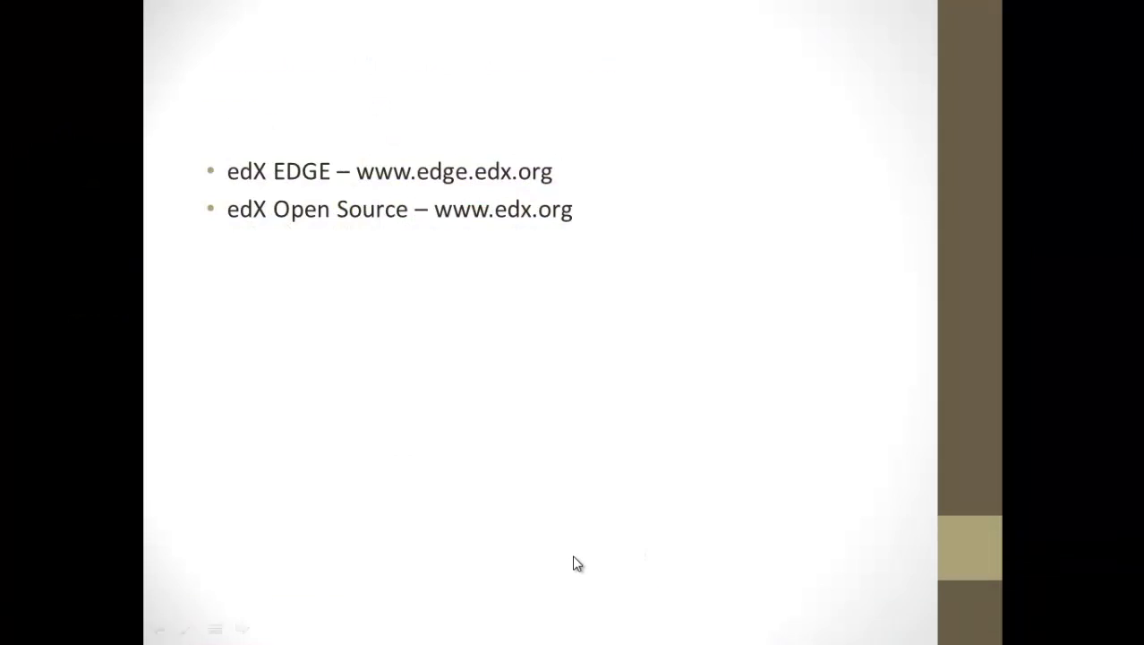
scroll(577, 563, "down", 14)
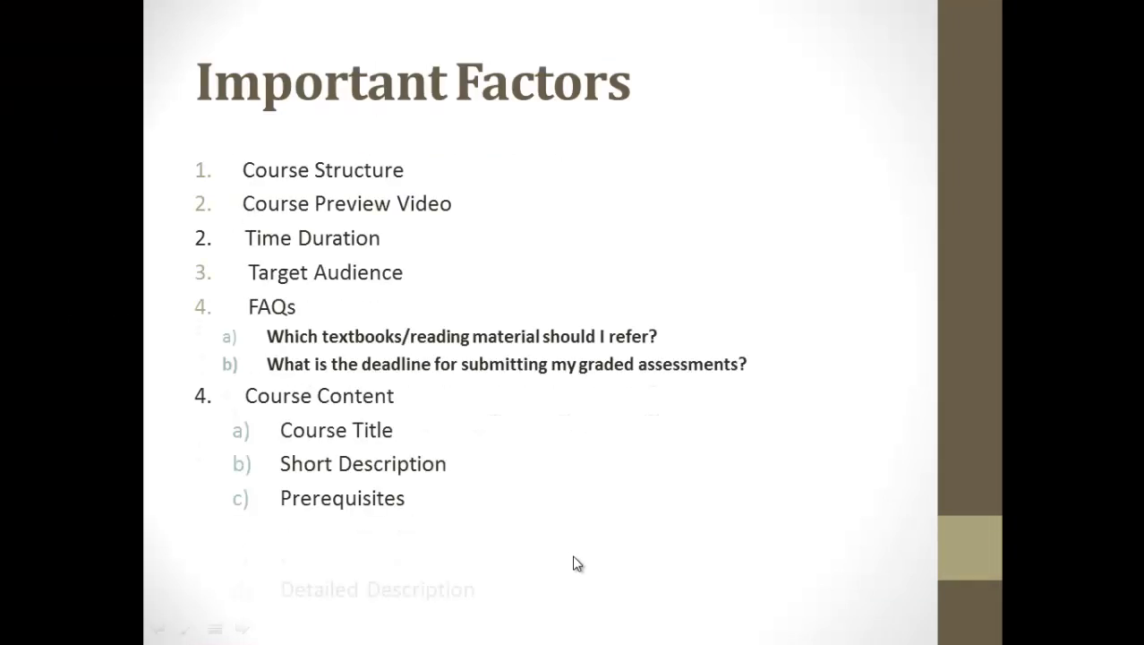
scroll(577, 563, "down", 6)
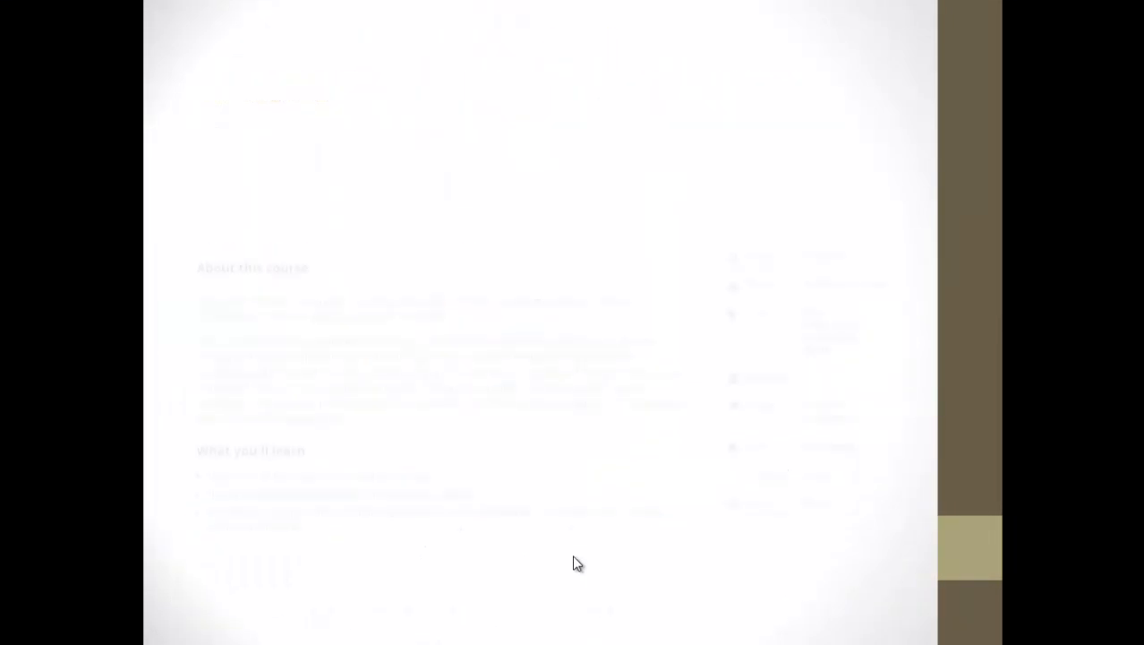
scroll(578, 563, "down", 2)
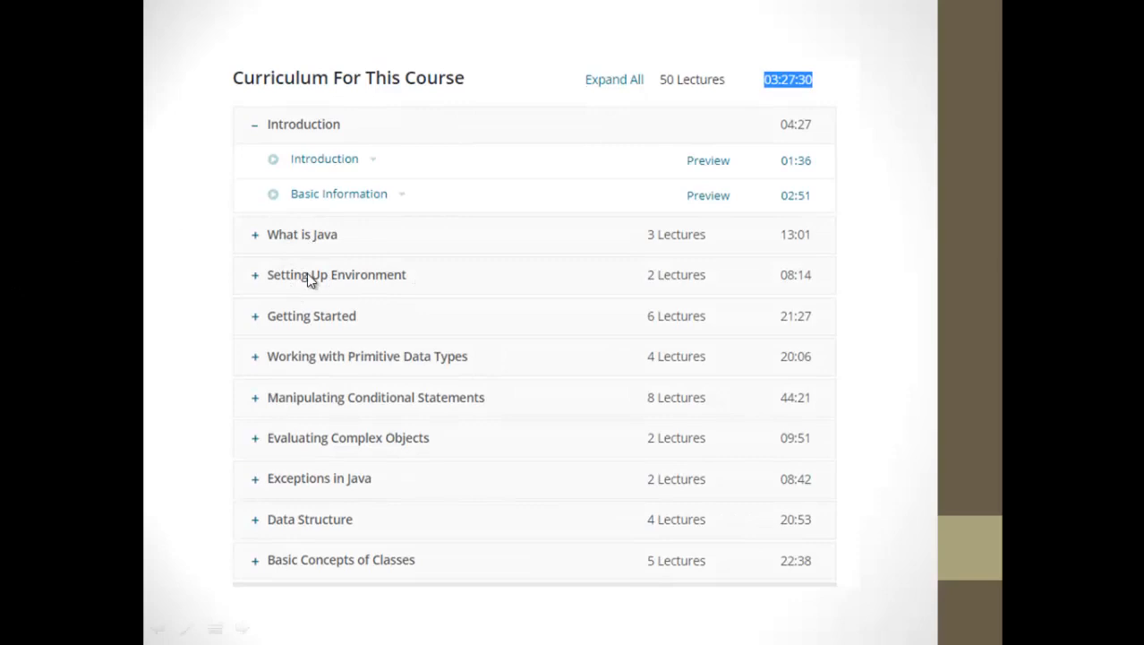
key("alt+Tab")
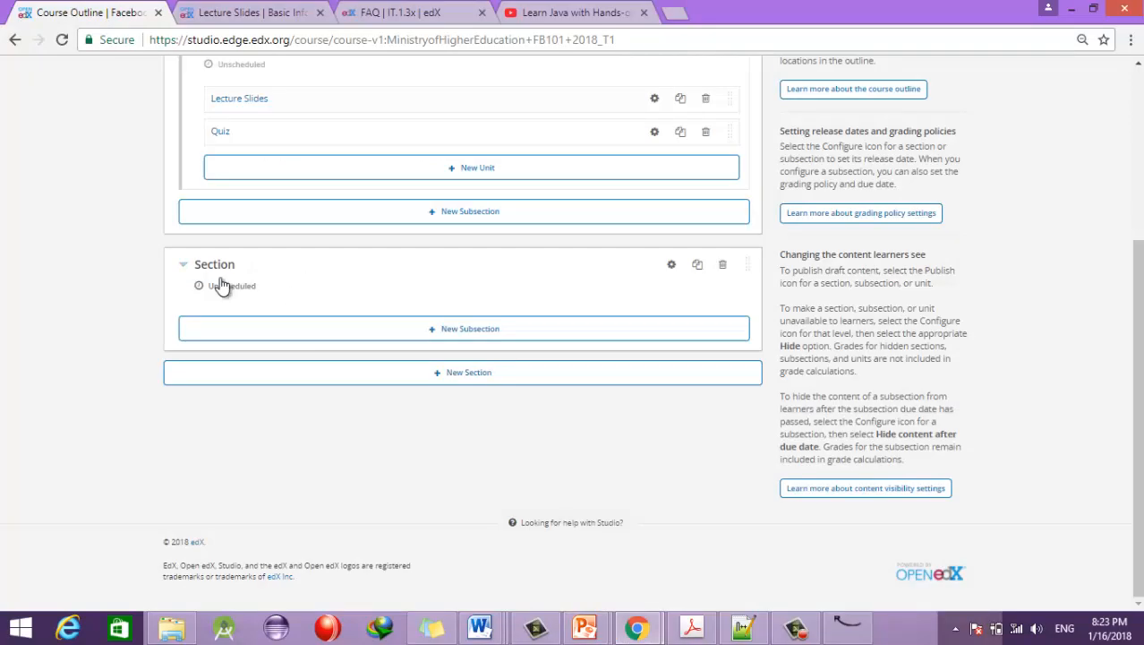
Step: Rename the new section to 'What is Java ?'
left_click(242, 265)
type("What")
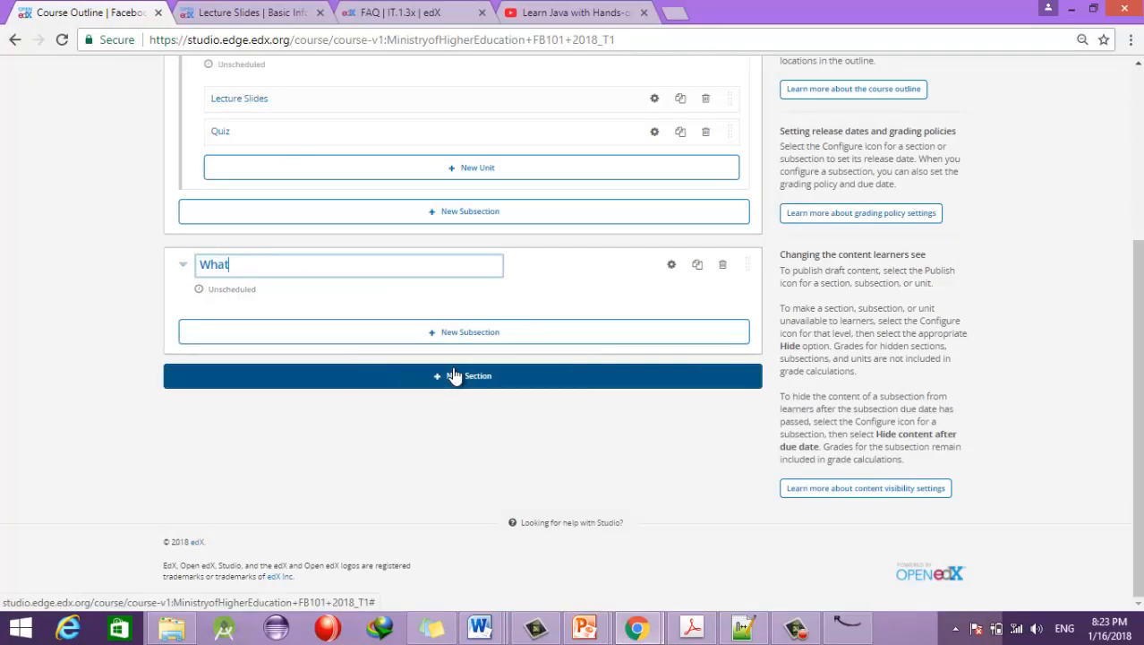
type(" is Java ?")
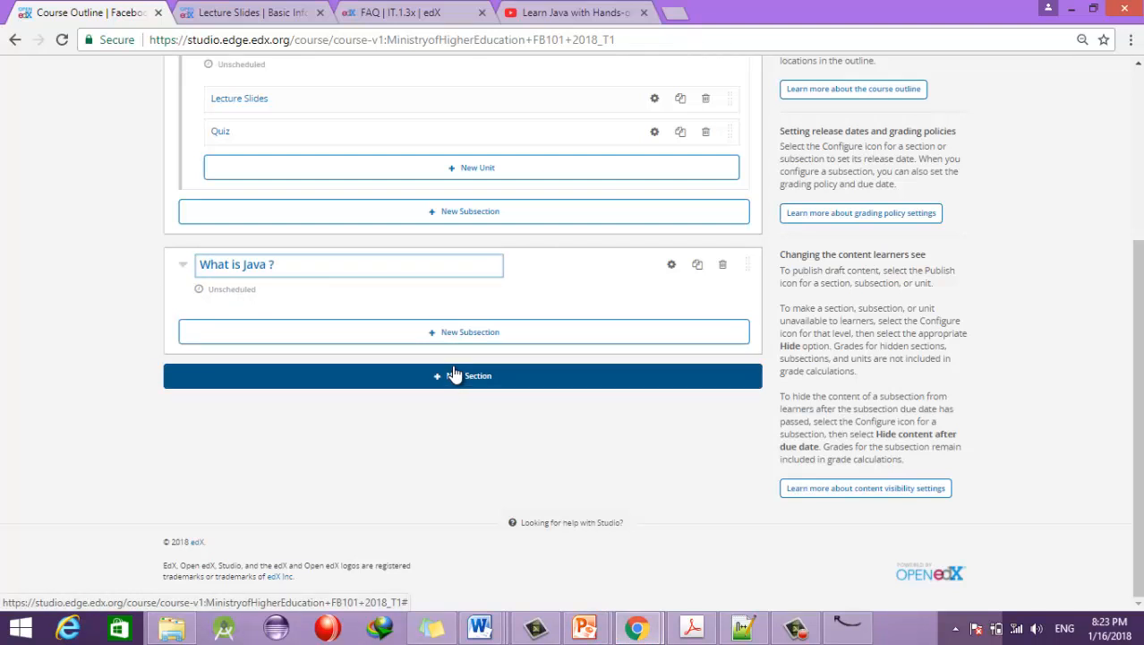
key("Return")
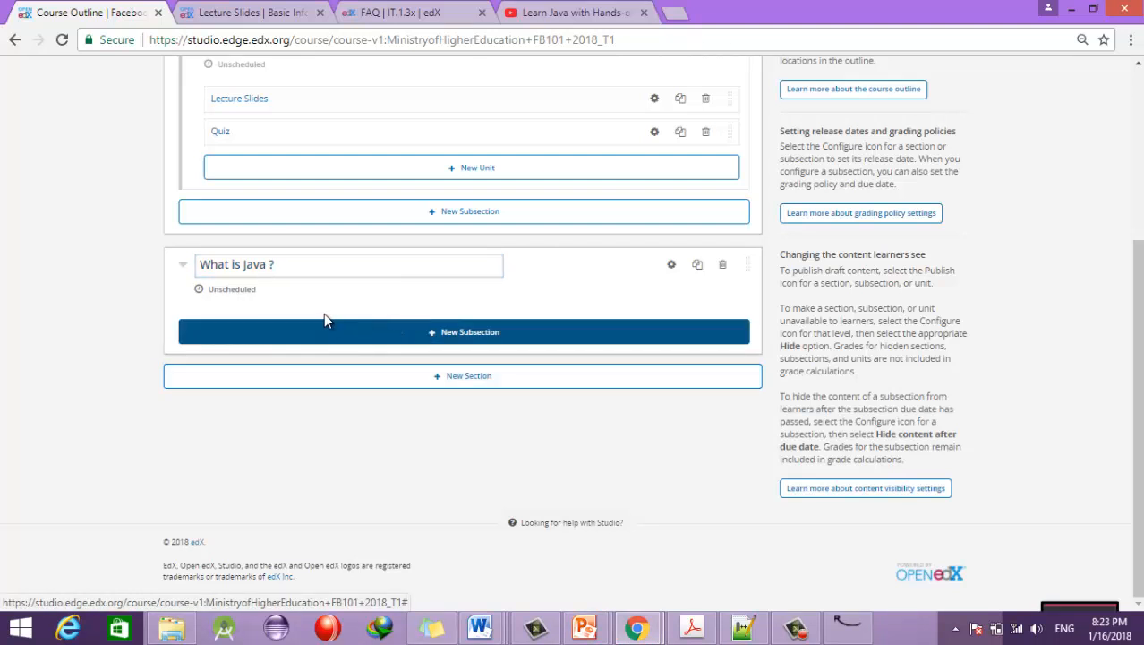
Step: Add a 'Types of Java' subsection to it and create a new unit inside
left_click(443, 339)
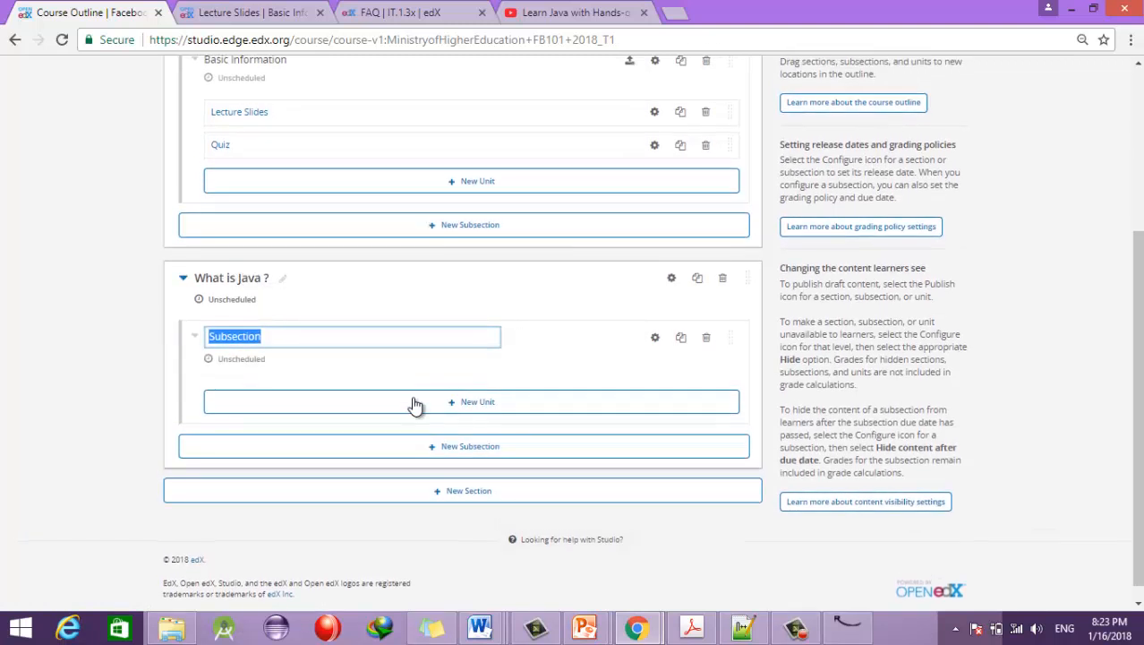
key("Return")
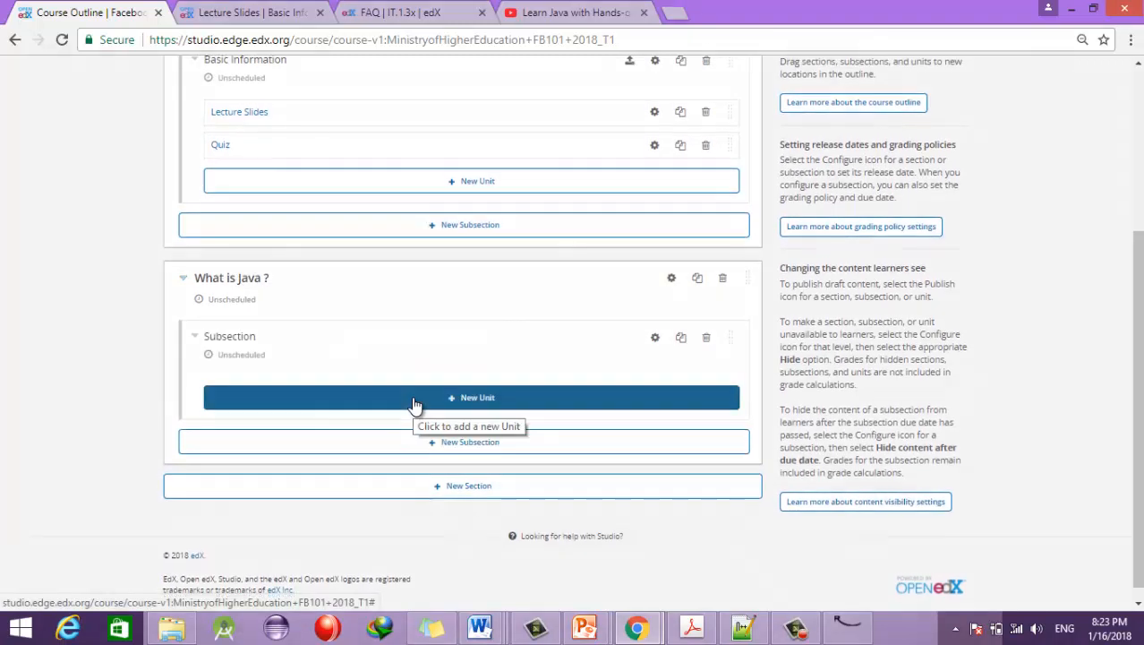
left_click(268, 337)
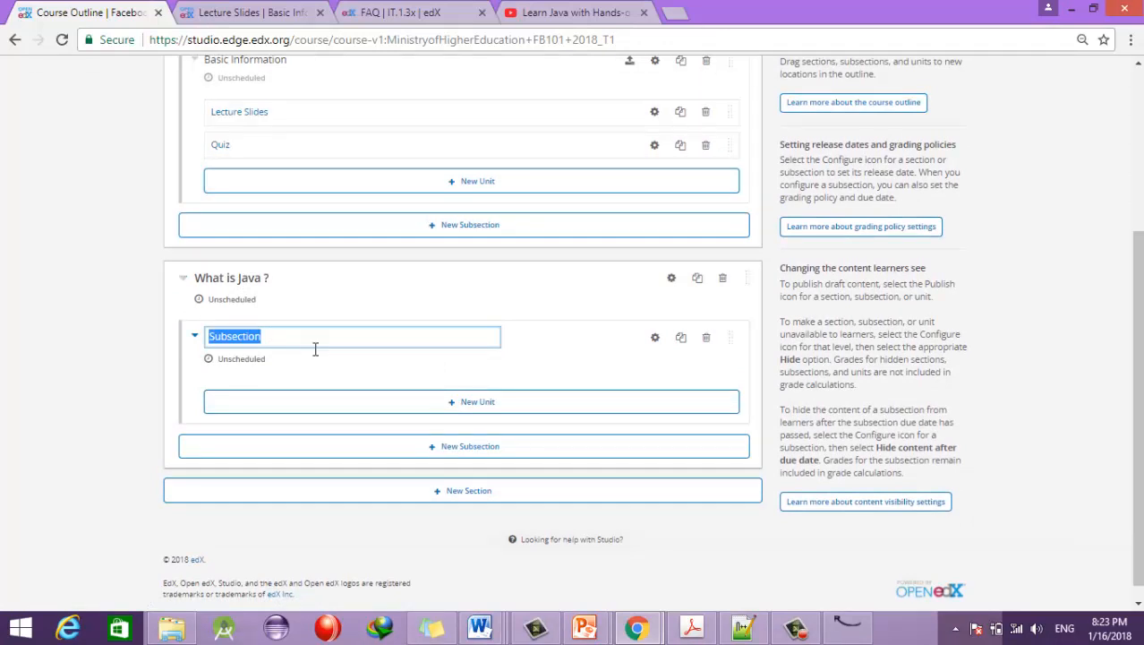
type("Ty")
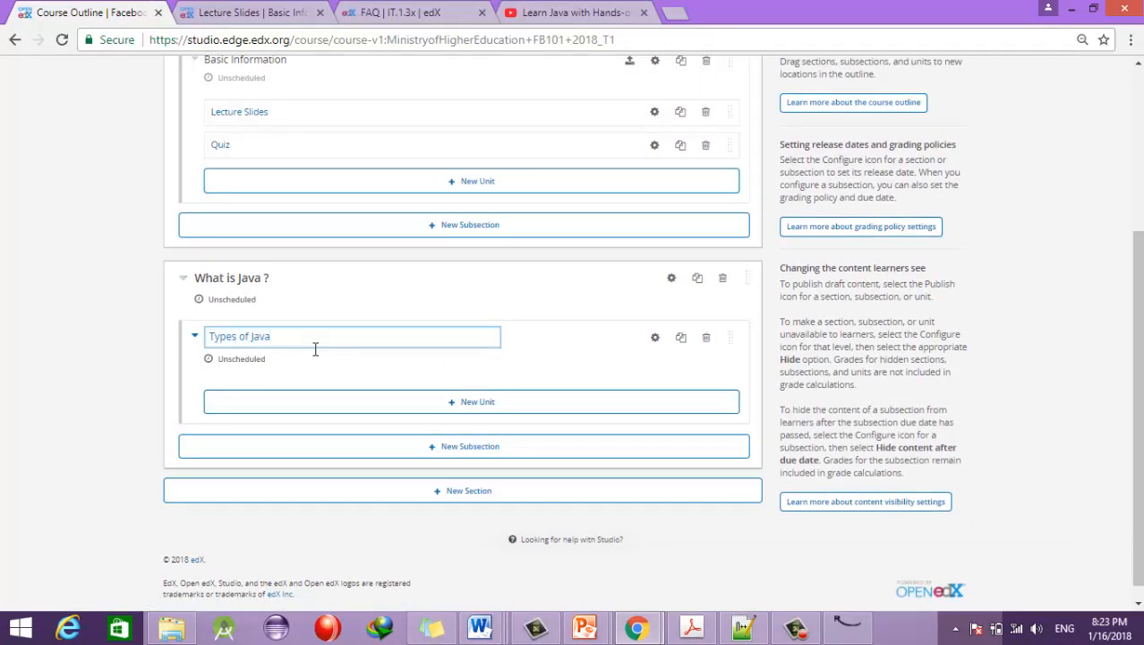
type("pes of Java")
left_click(479, 402)
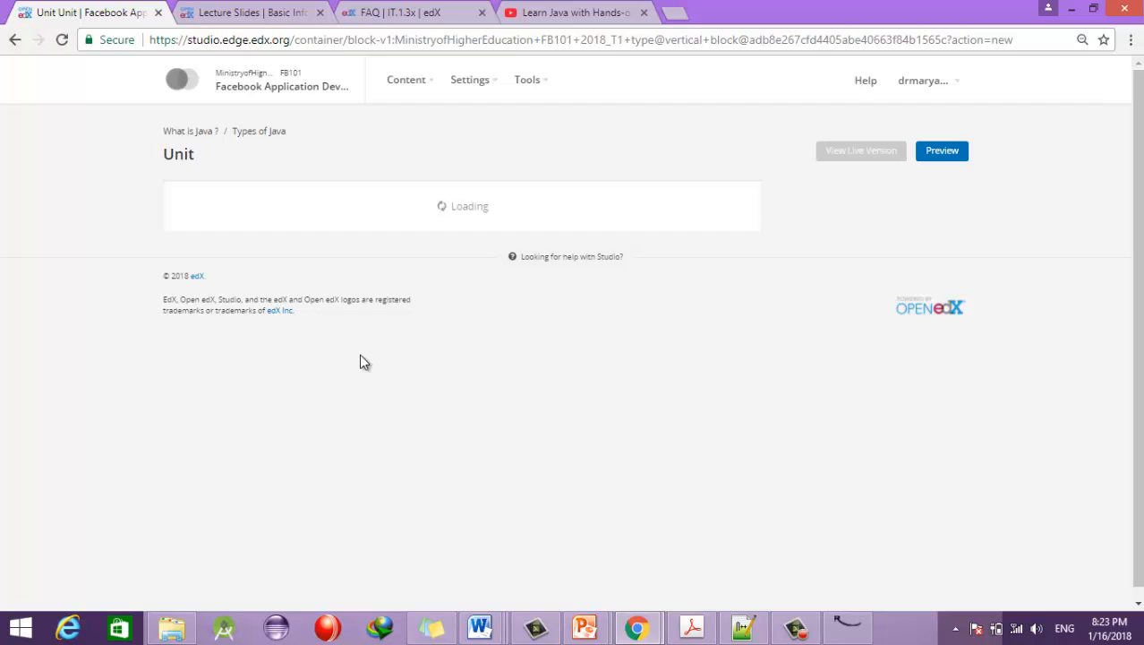
Step: Open Files & Uploads in a new tab, close the Lecture Slides tab, and begin a new file upload
left_click(428, 89)
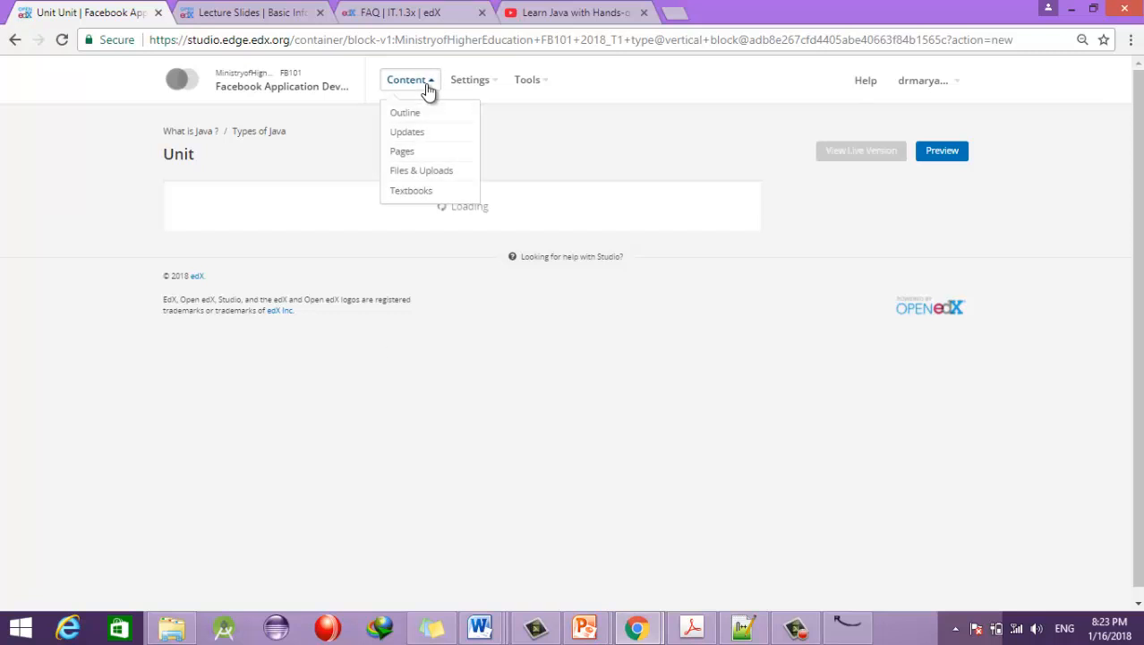
right_click(415, 172)
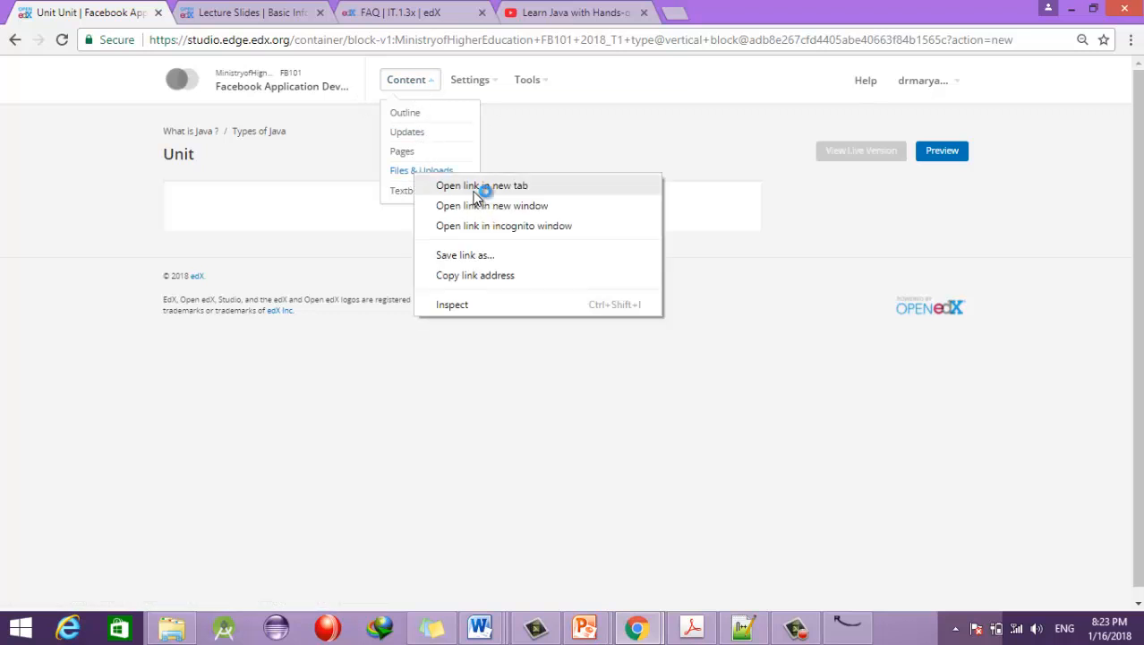
left_click(475, 188)
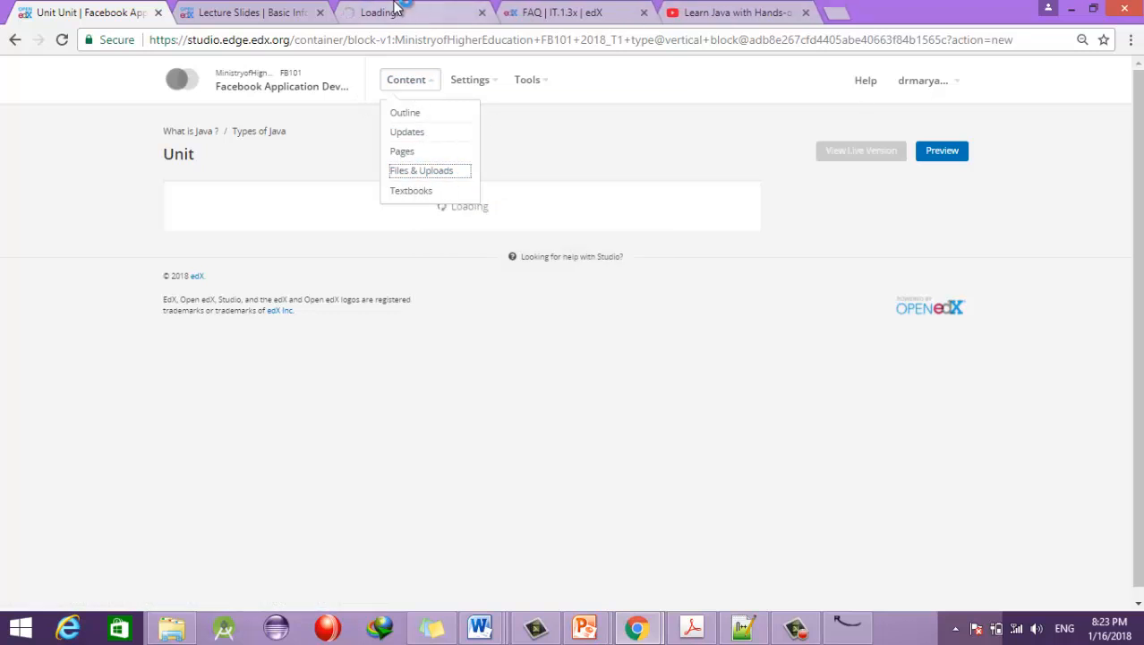
left_click(320, 13)
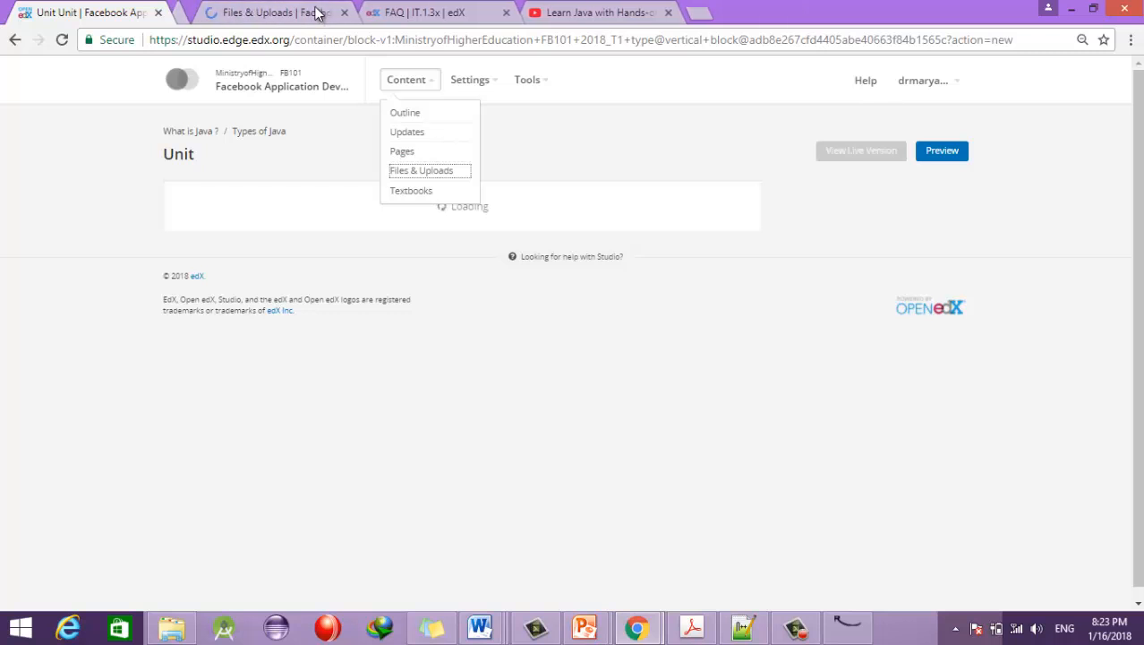
left_click(253, 12)
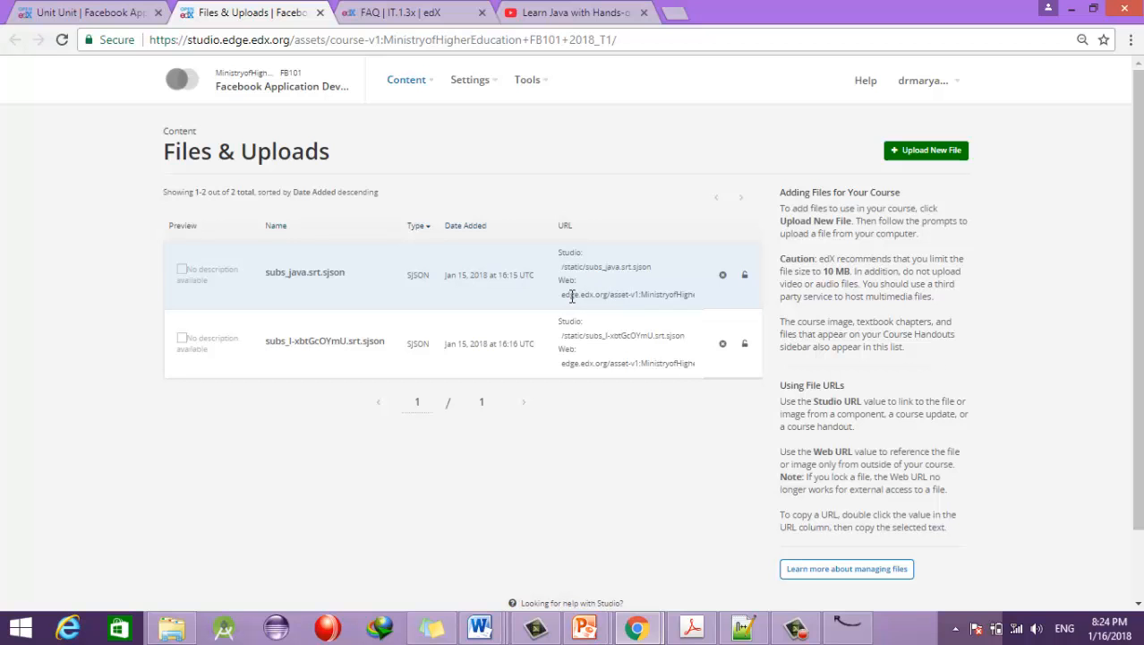
left_click(925, 153)
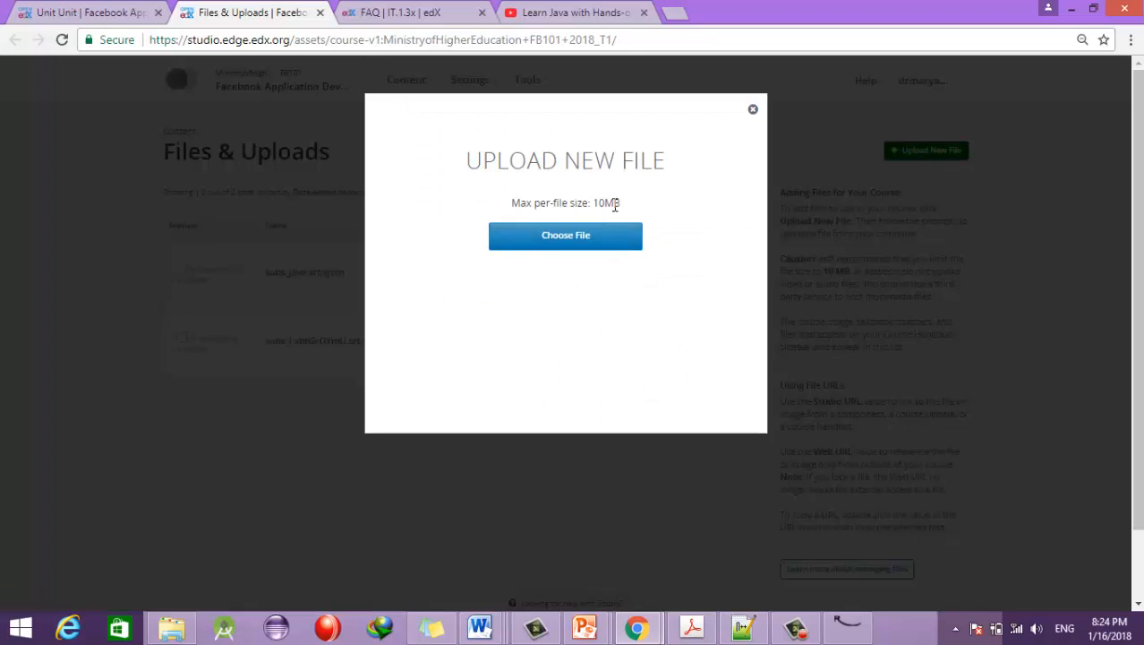
Step: Upload edX.pptx to the course files and close the finished upload dialog
left_click(578, 234)
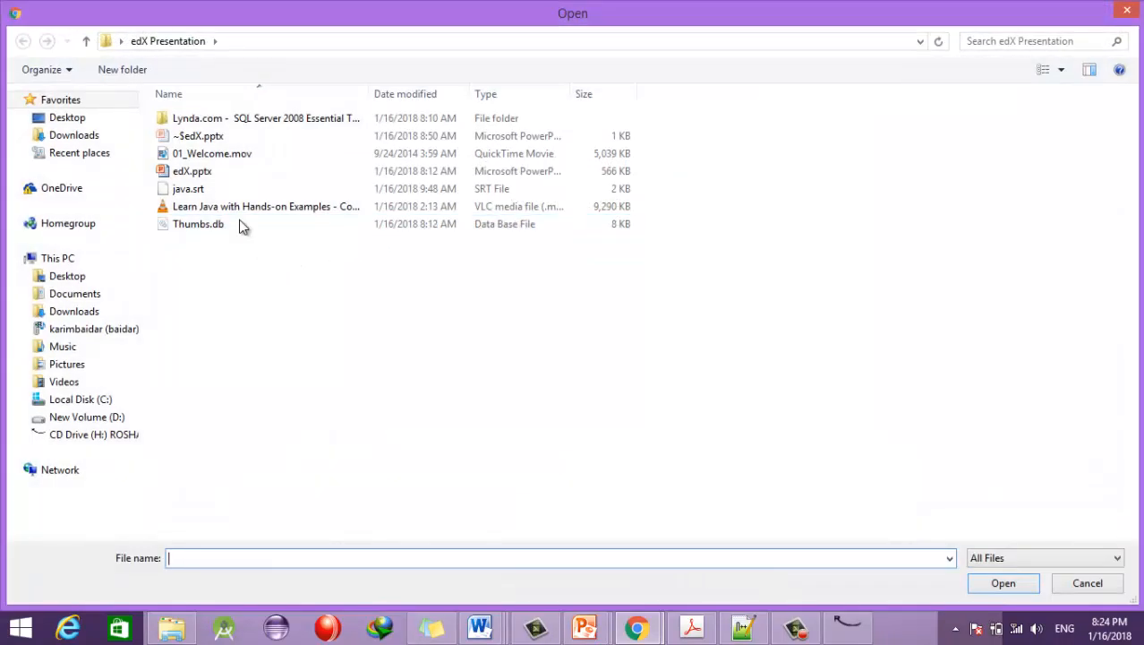
left_click(202, 172)
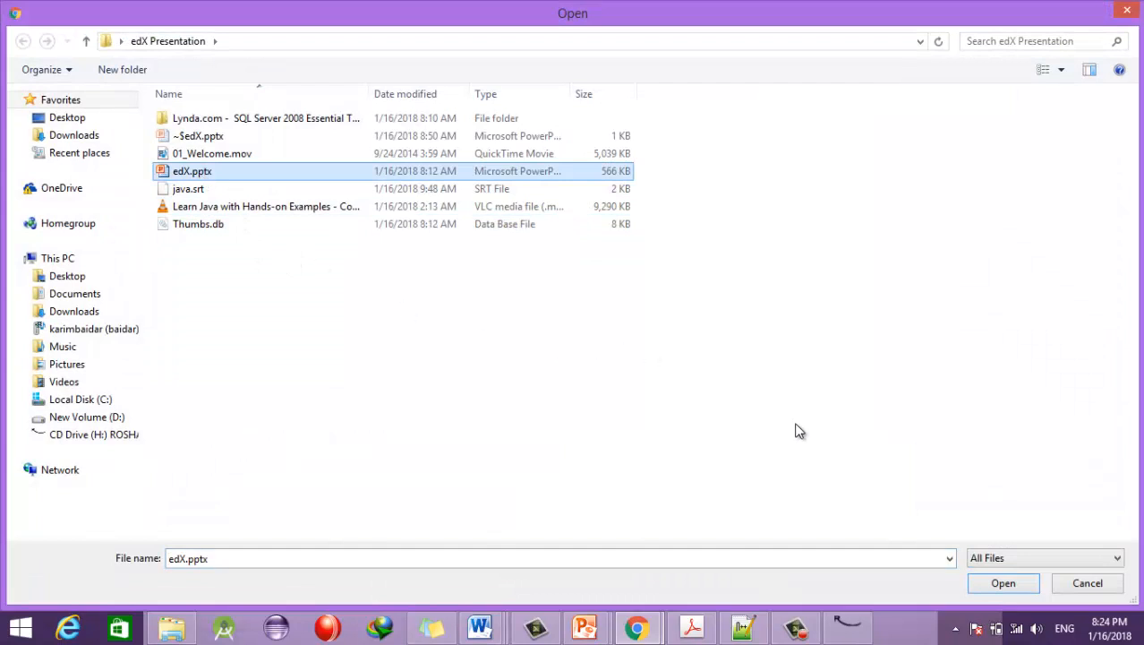
left_click(1003, 583)
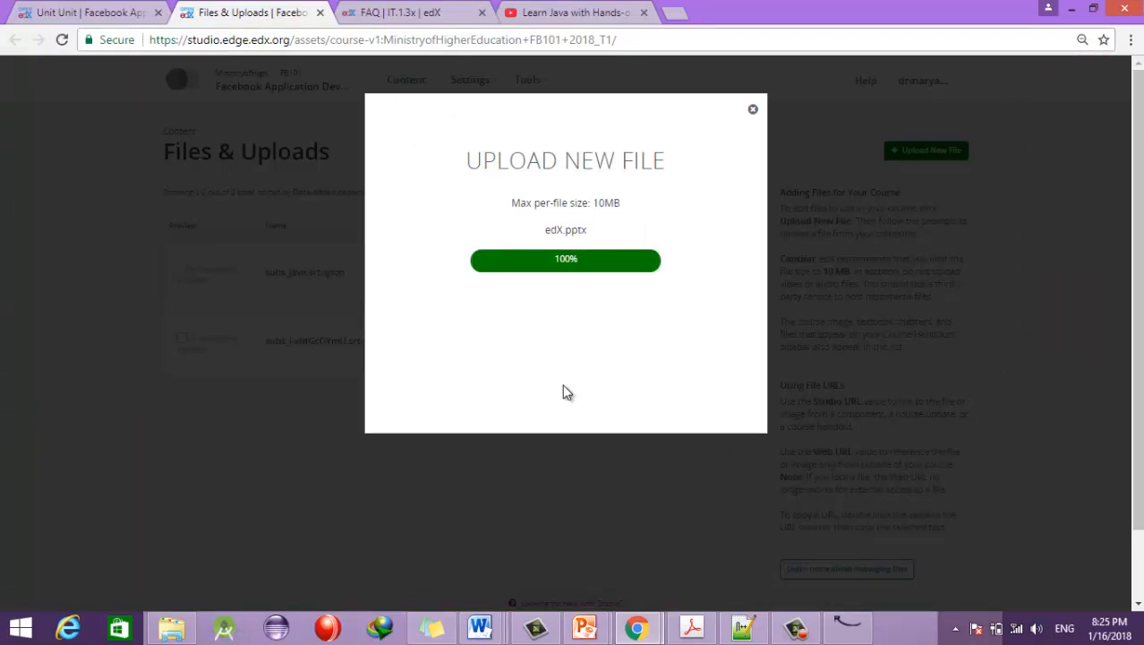
left_click(753, 111)
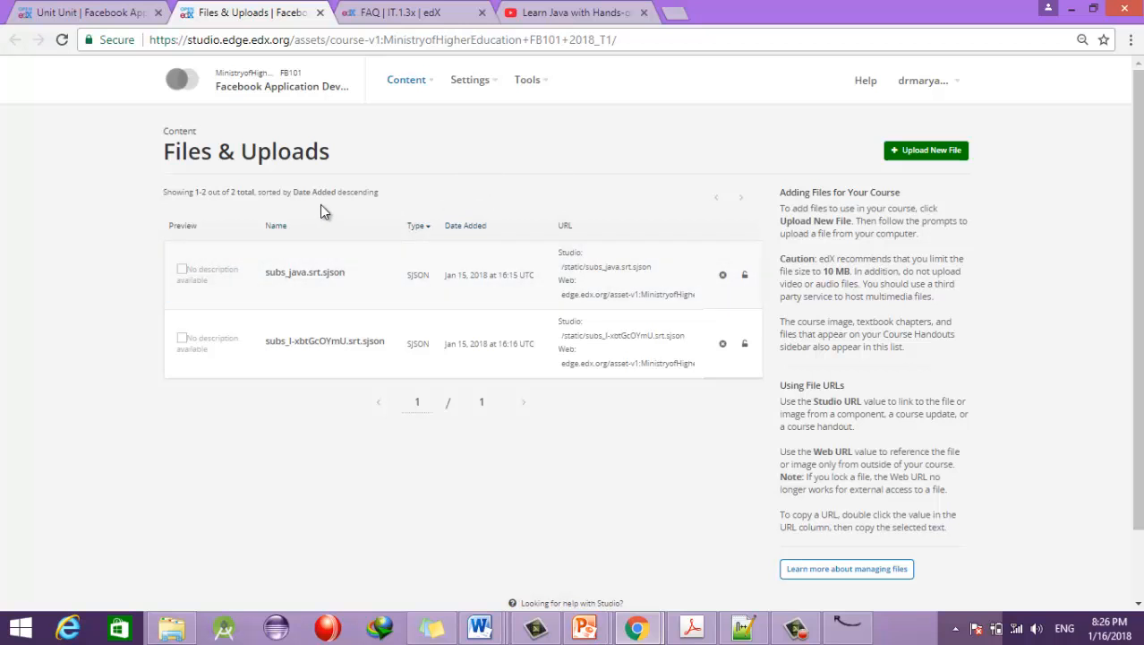
Step: Reload Files & Uploads so edX.pptx appears, and download the uploaded file
left_click(63, 41)
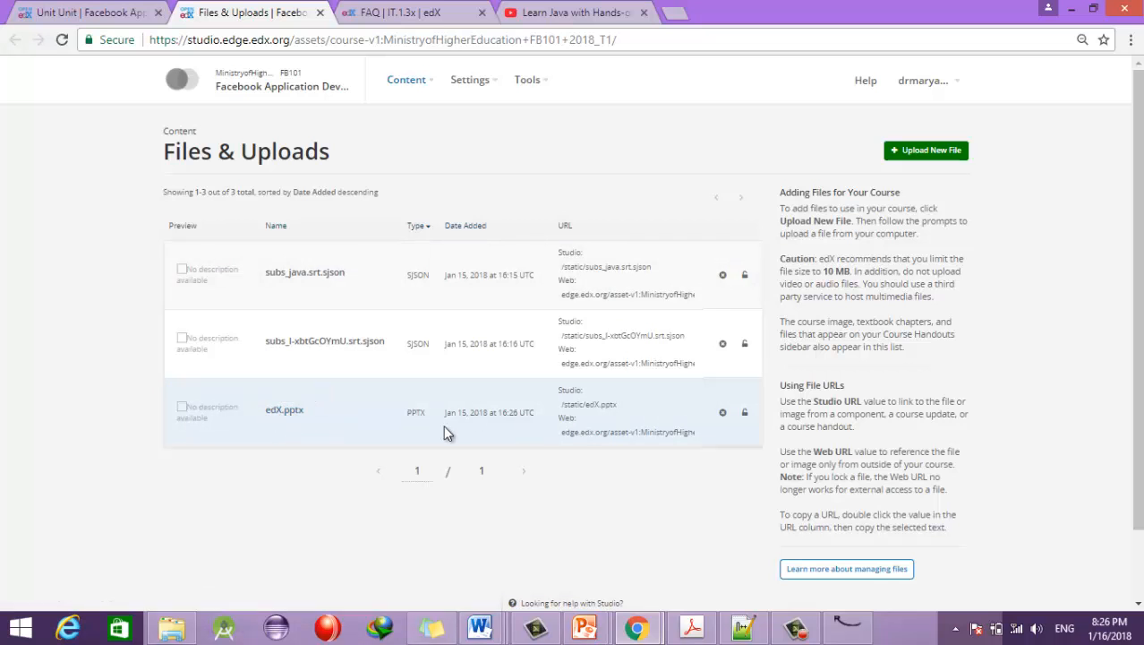
left_click(293, 415)
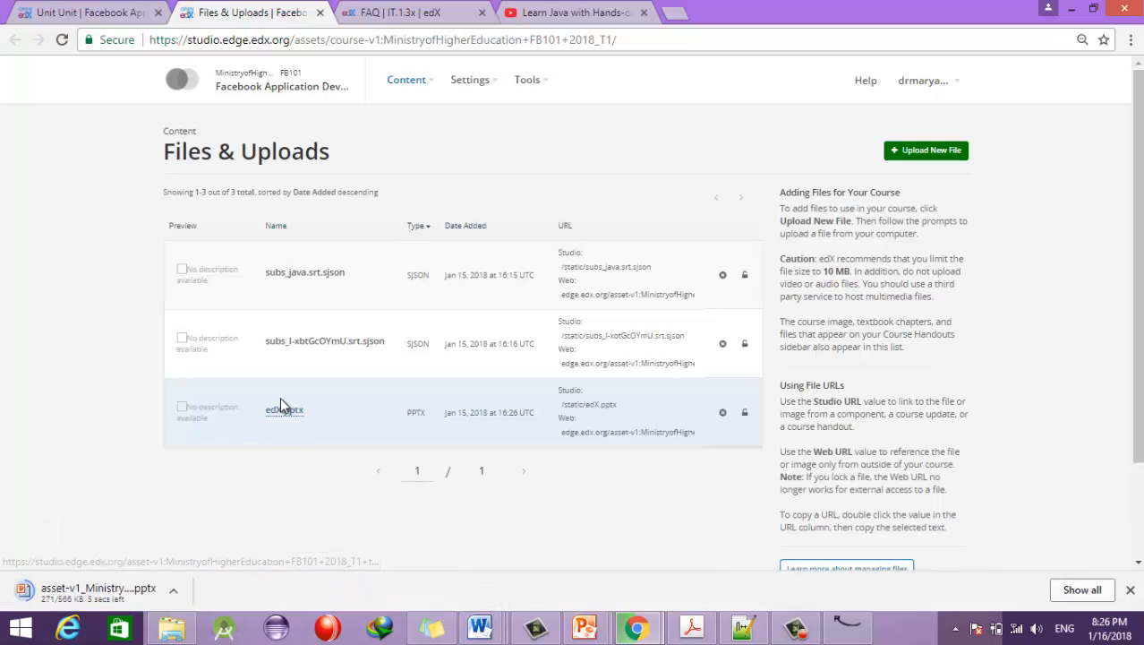
right_click(286, 409)
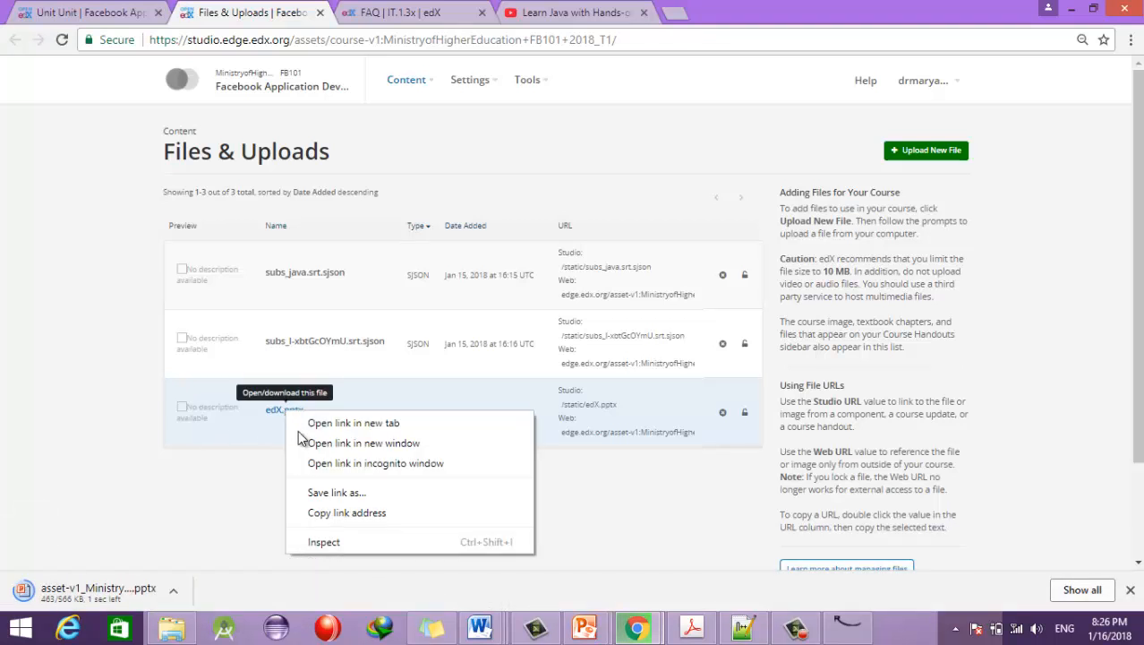
left_click(365, 382)
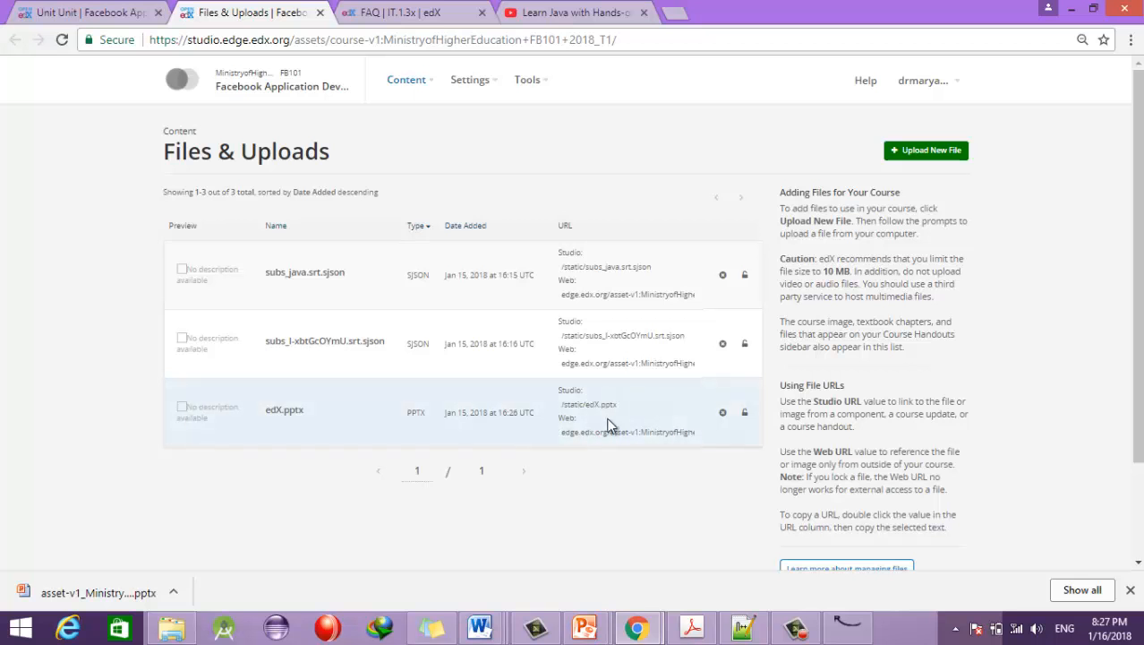
Step: Select the edX.pptx Studio URL /static/edX.pptx and copy it
left_click_drag(618, 404, 555, 405)
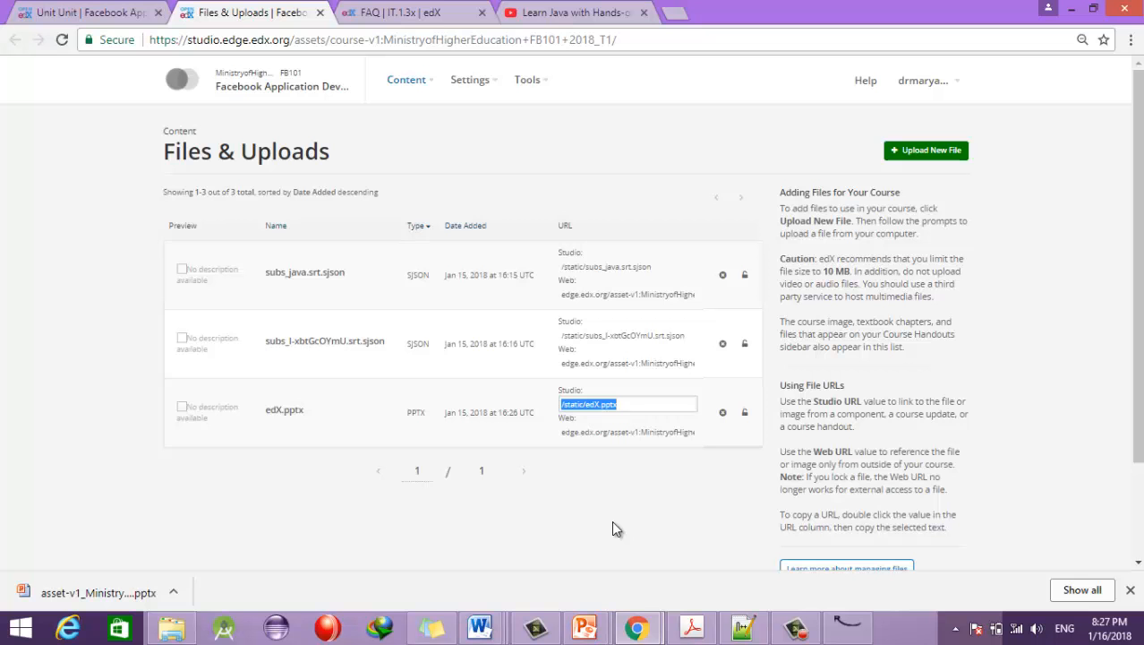
double_click(570, 435)
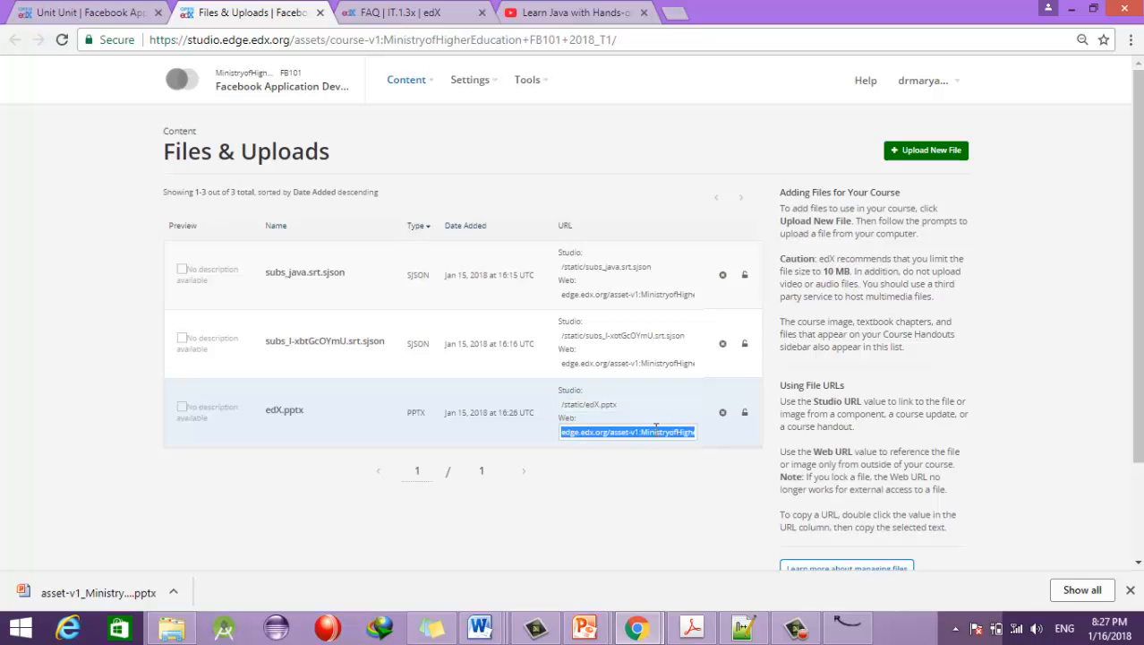
double_click(604, 408)
key("ctrl+c")
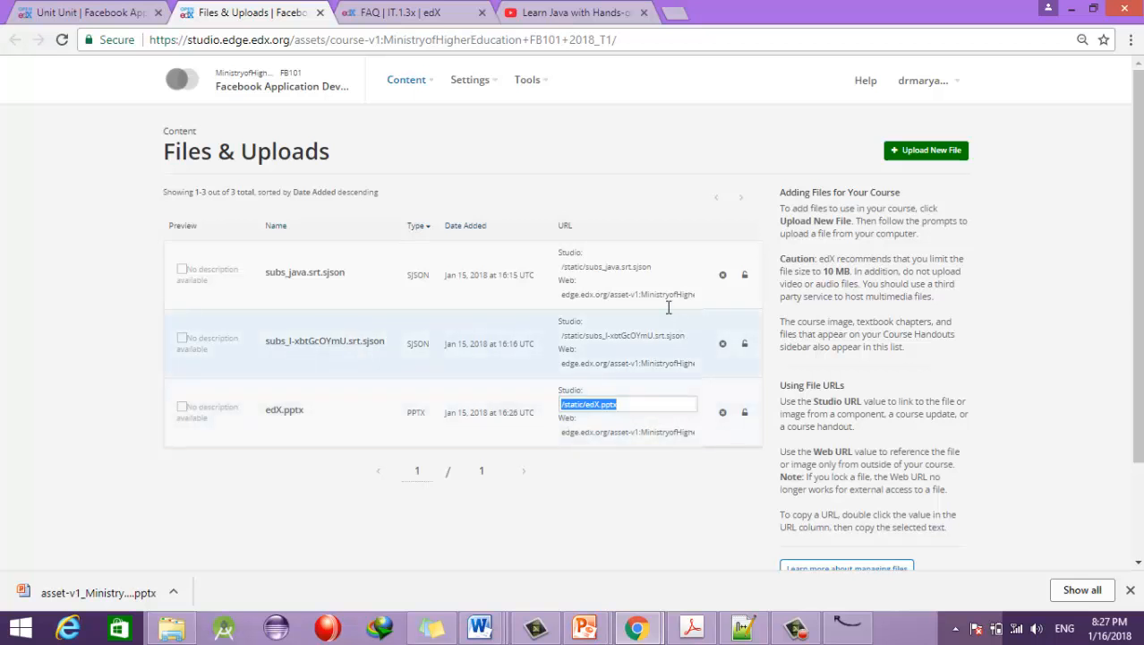
Step: Rename the unit under Types of Java to 'Presentations'
left_click(145, 17)
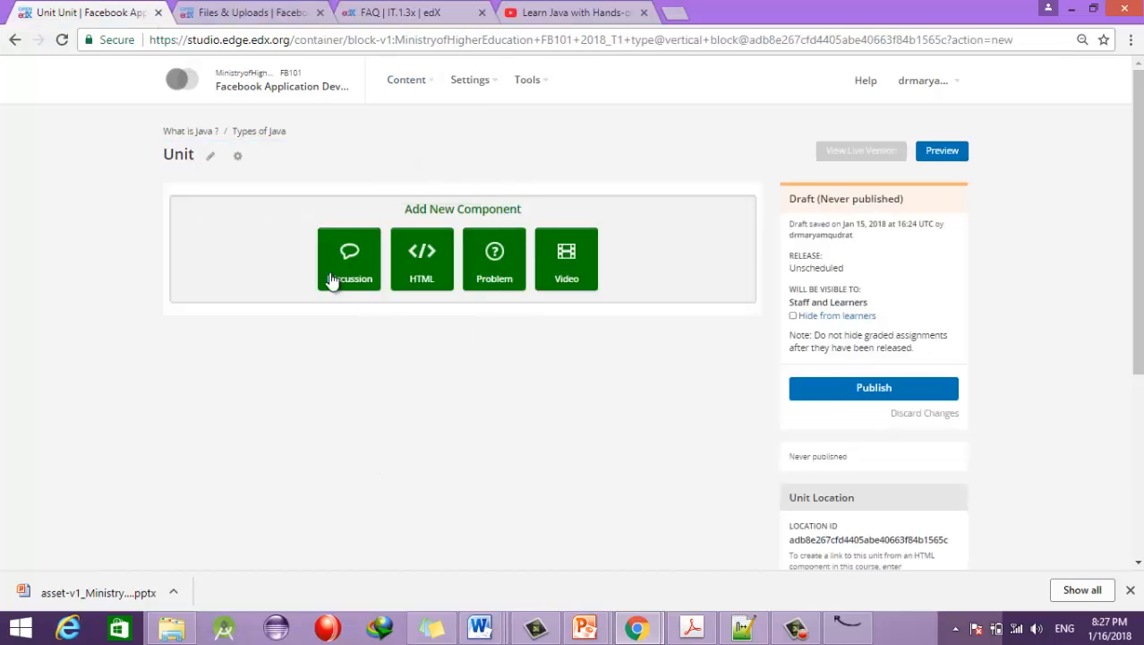
left_click(211, 156)
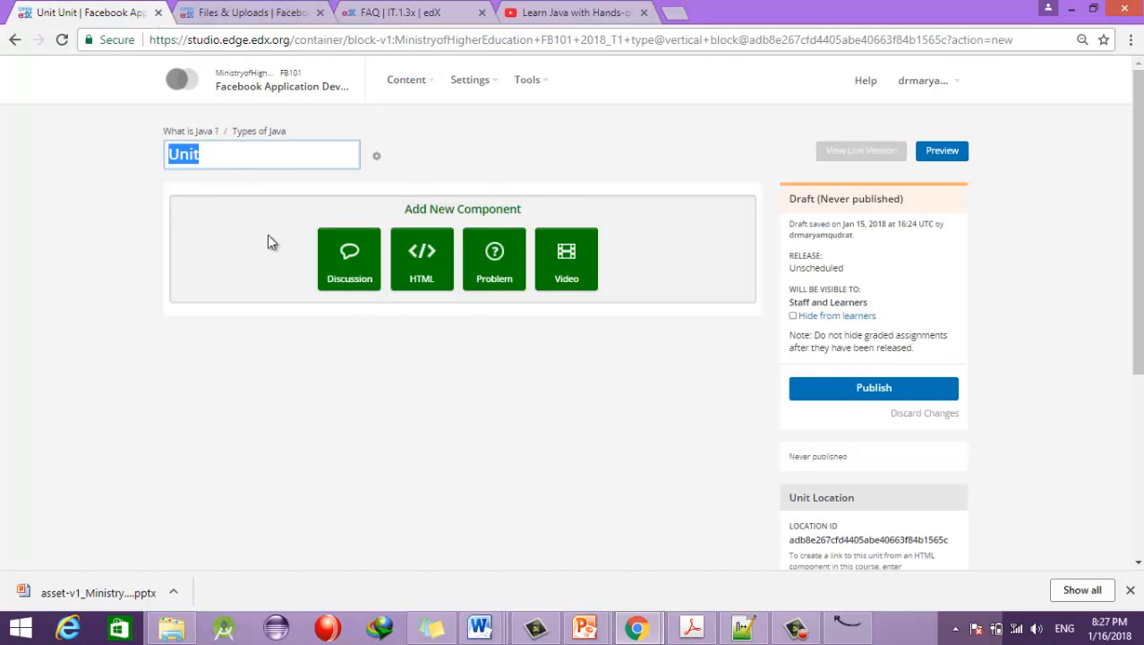
type("Presentations")
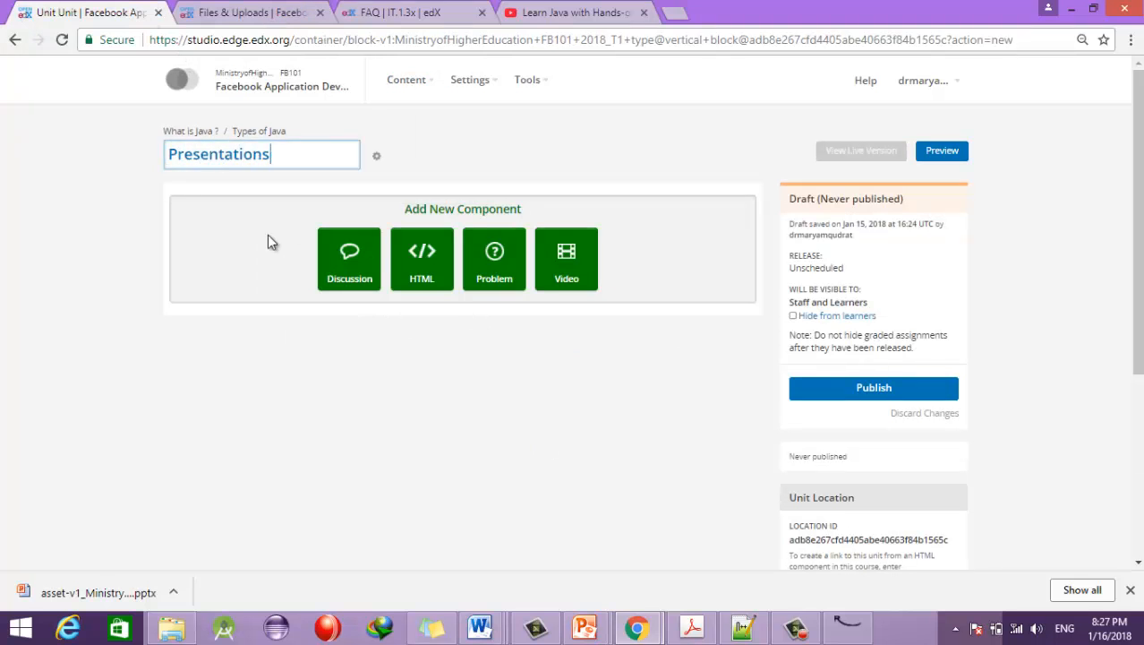
Step: Add an HTML Text component to the unit and open its editor
left_click(408, 279)
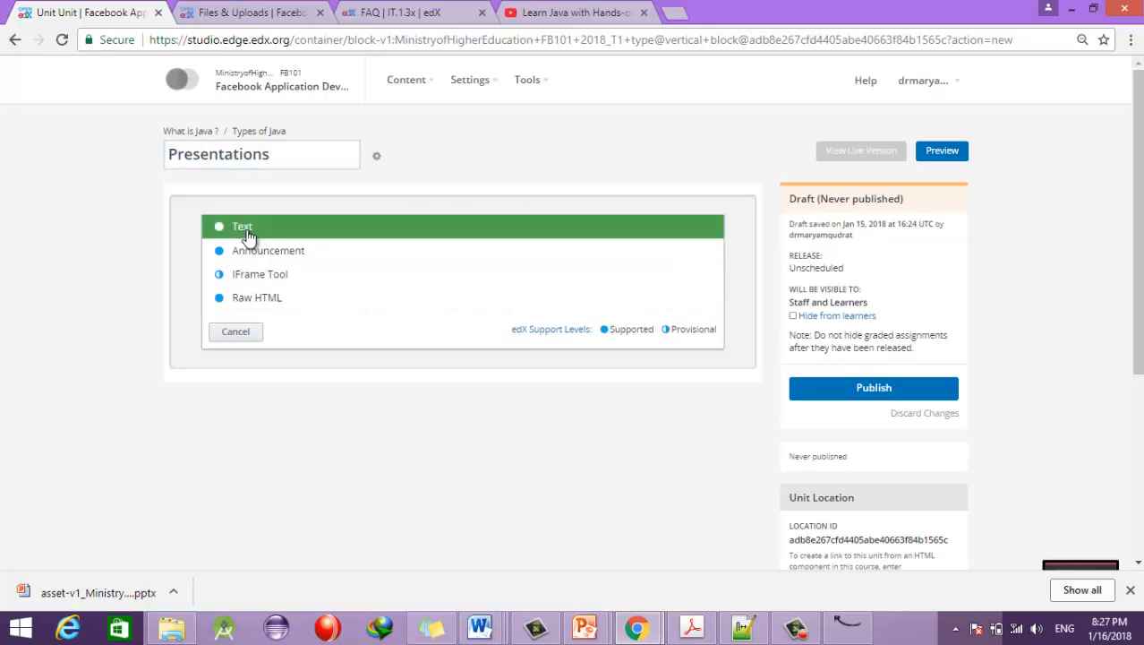
left_click(248, 234)
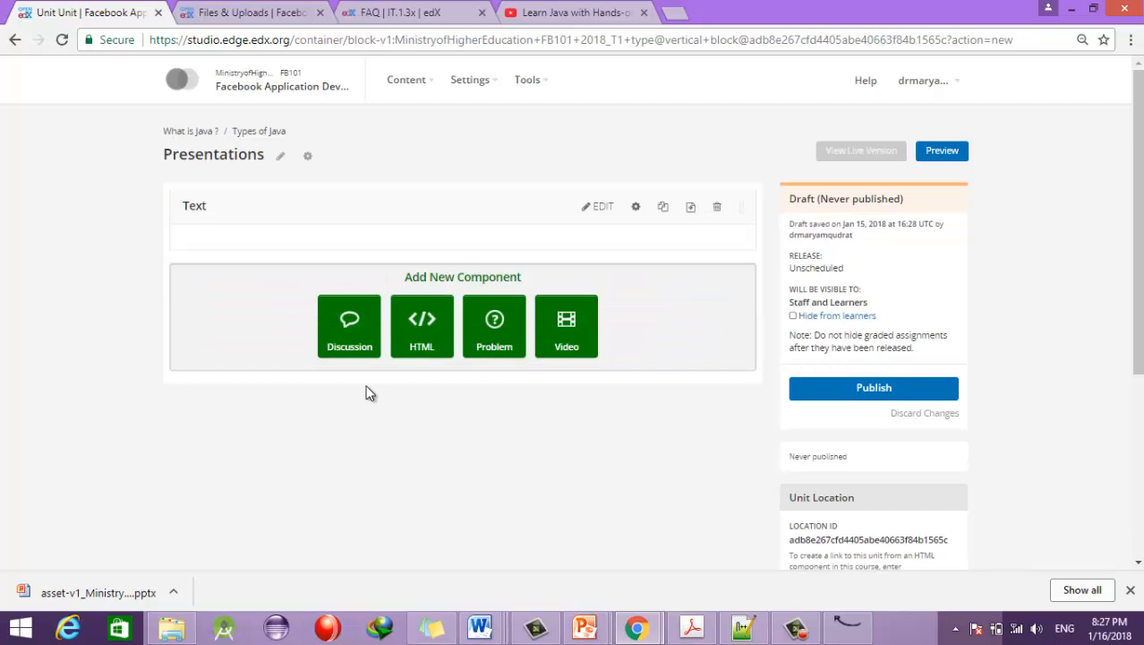
left_click(606, 209)
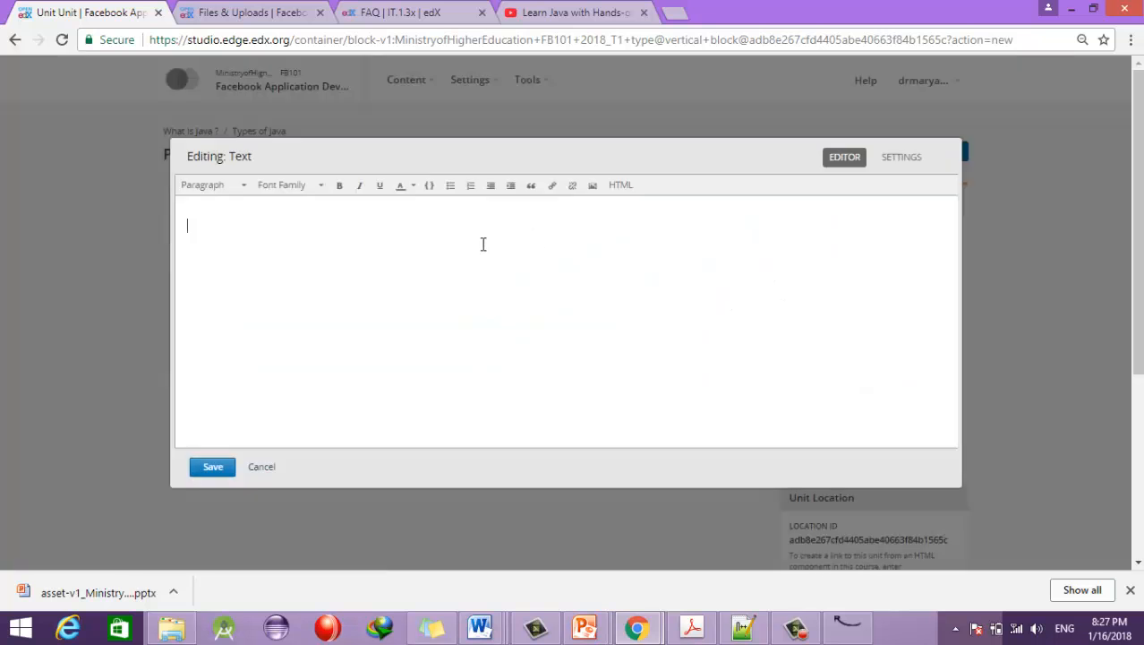
Step: Insert a 'Course Presentations (Very Important)' link to /static/edX.pptx opening in a new window, and save
left_click(553, 187)
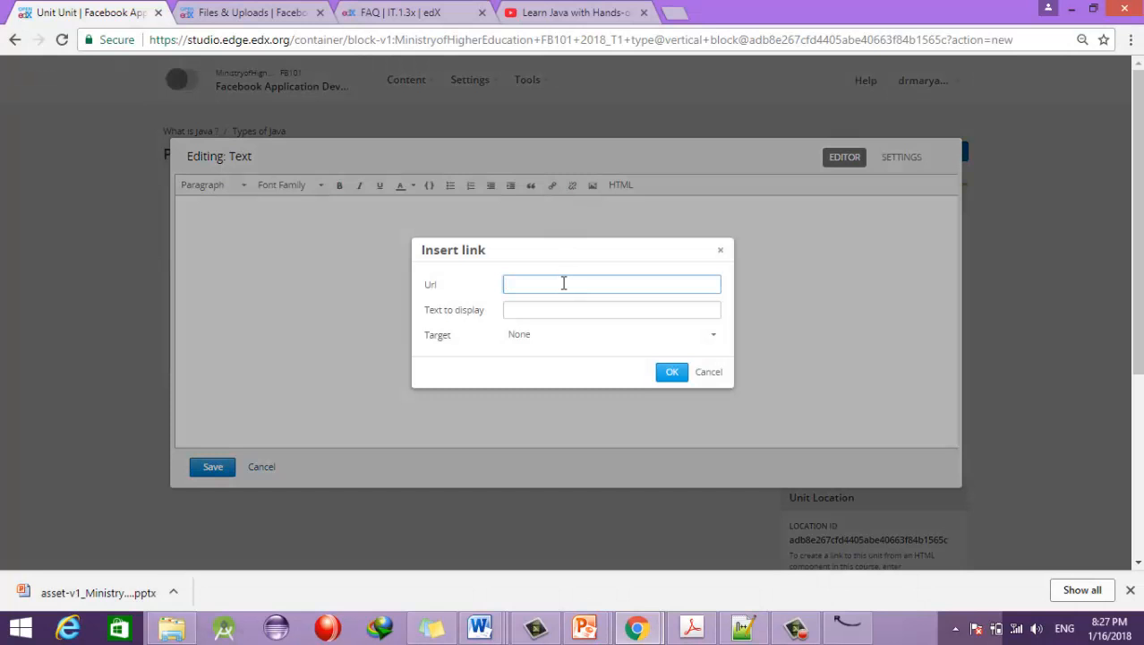
key("ctrl+v")
left_click(590, 309)
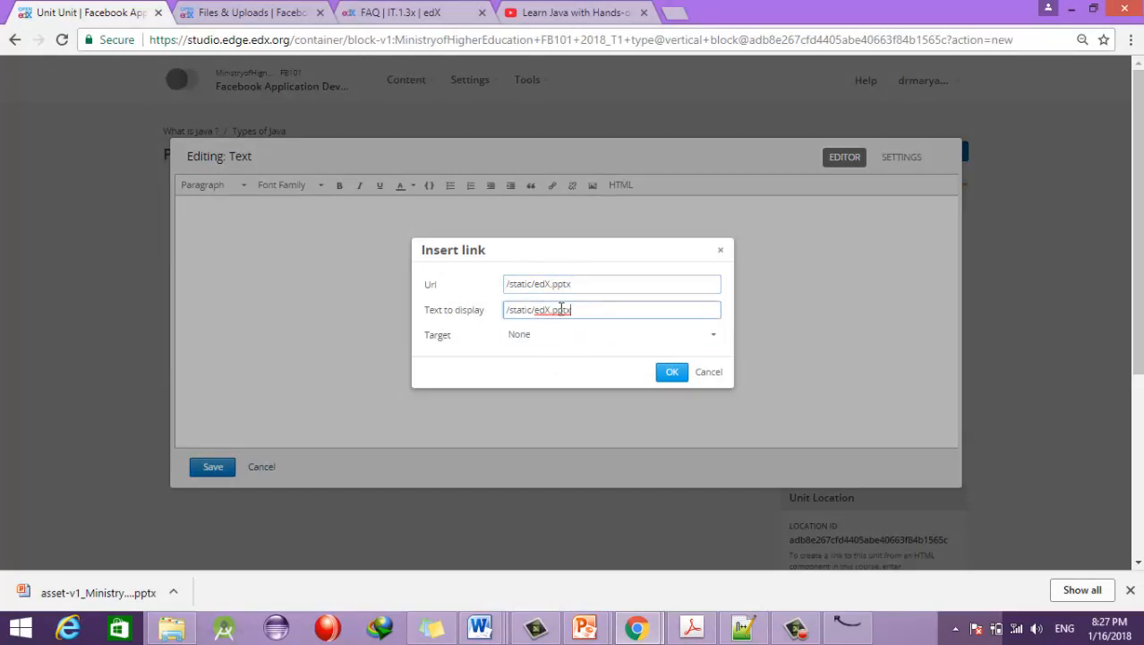
left_click_drag(562, 309, 504, 310)
type("Course Presentations (Very Important)")
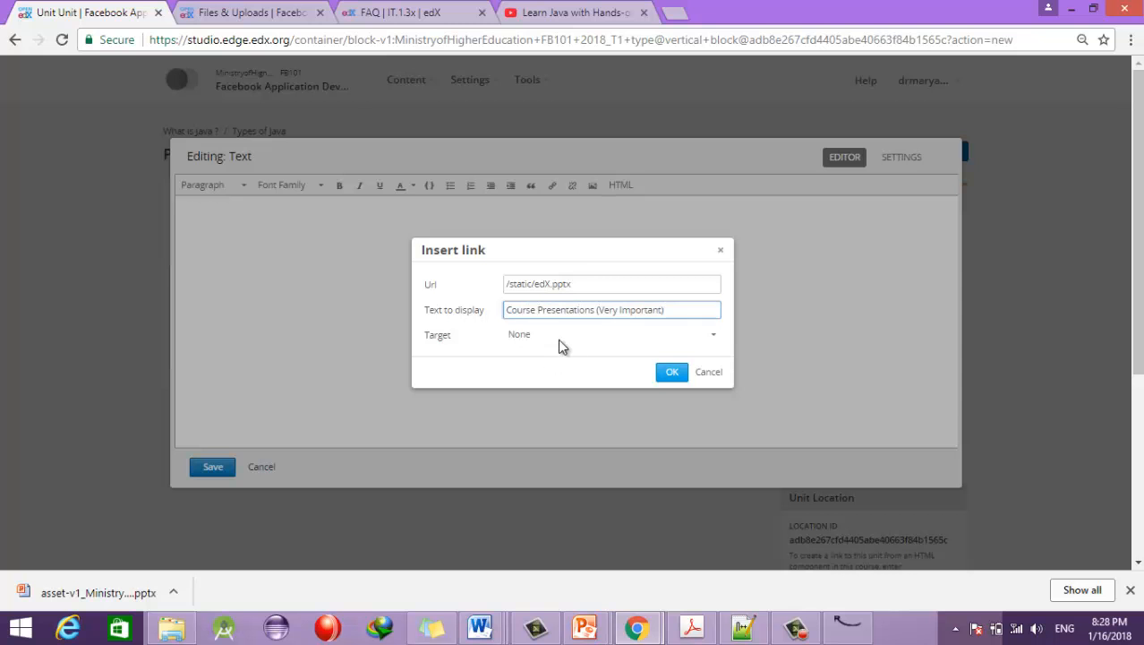
left_click(564, 339)
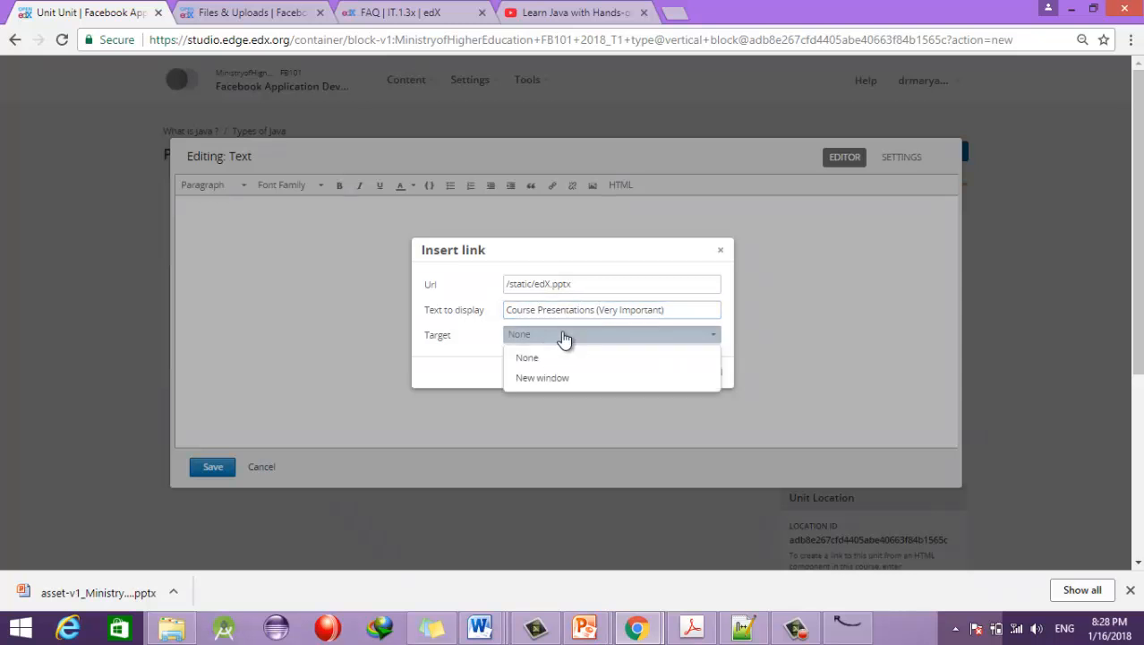
left_click(540, 383)
left_click(672, 372)
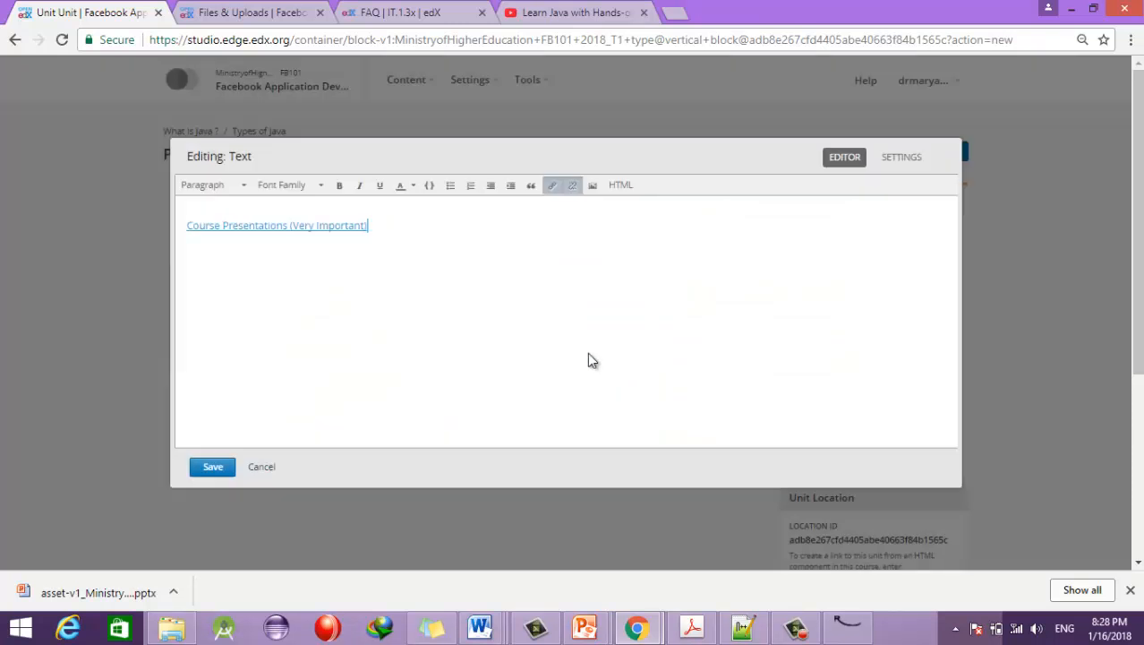
left_click(213, 469)
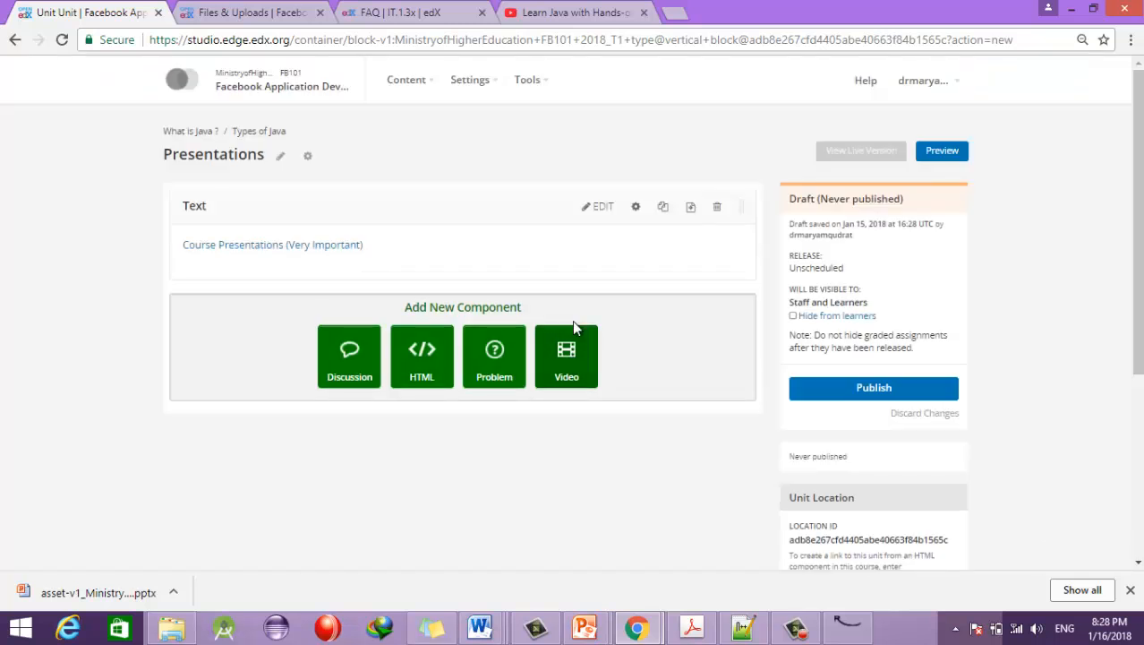
Step: Publish the Presentations unit, close the YouTube and FAQ tabs, and confirm the live link downloads edX.pptx
left_click(850, 390)
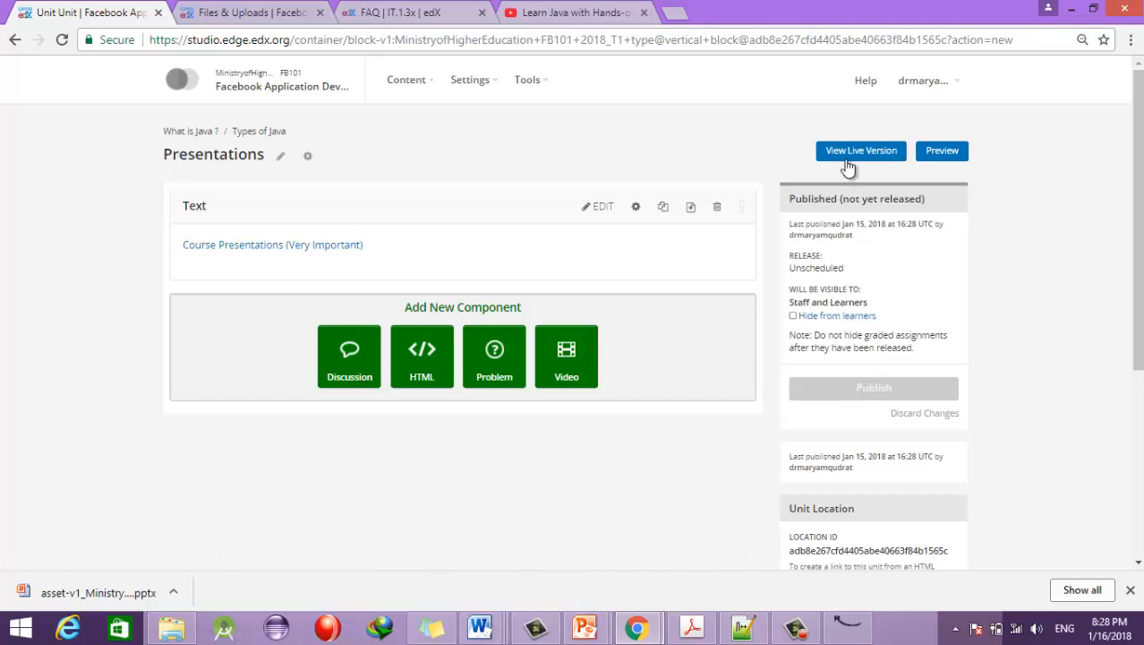
left_click(846, 154)
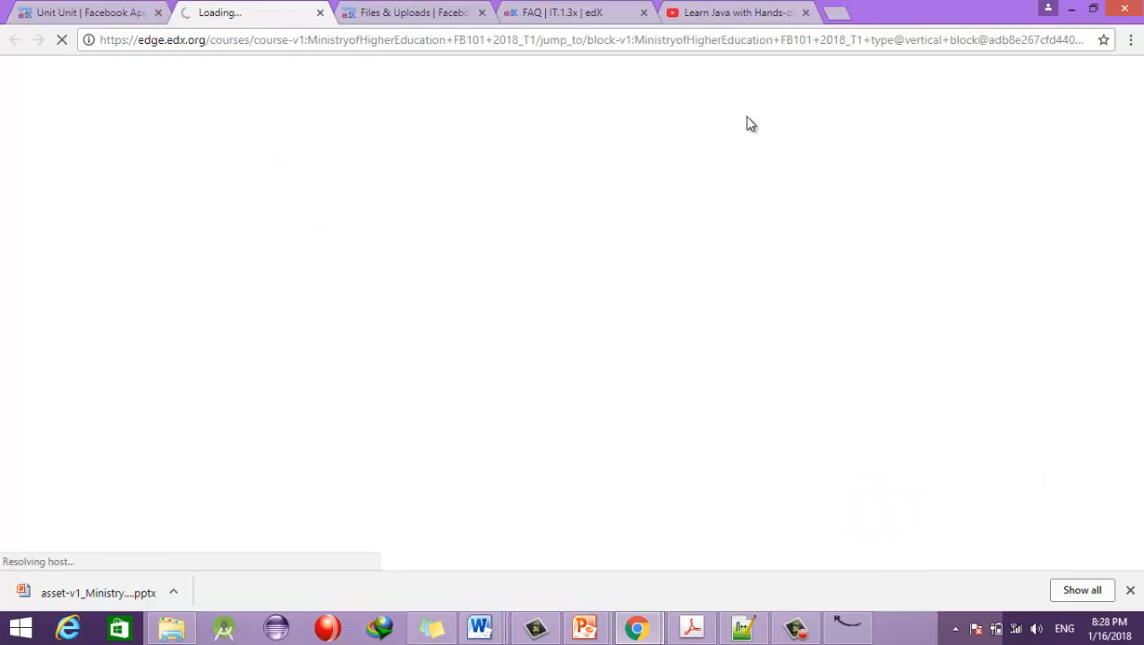
left_click(806, 12)
left_click(644, 12)
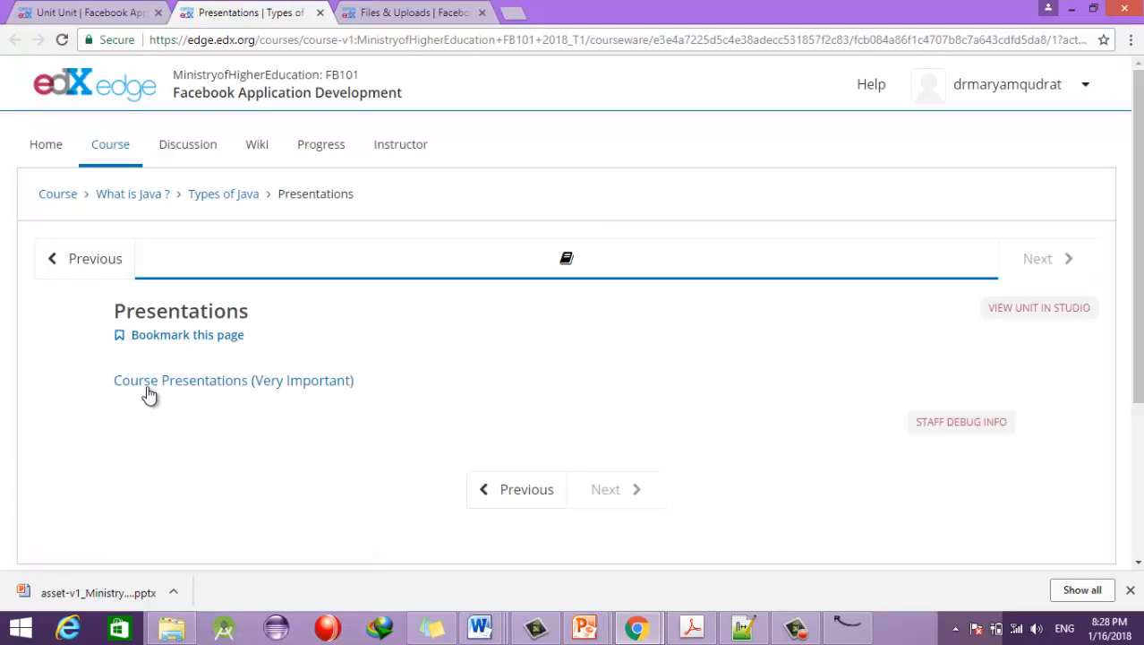
left_click(213, 382)
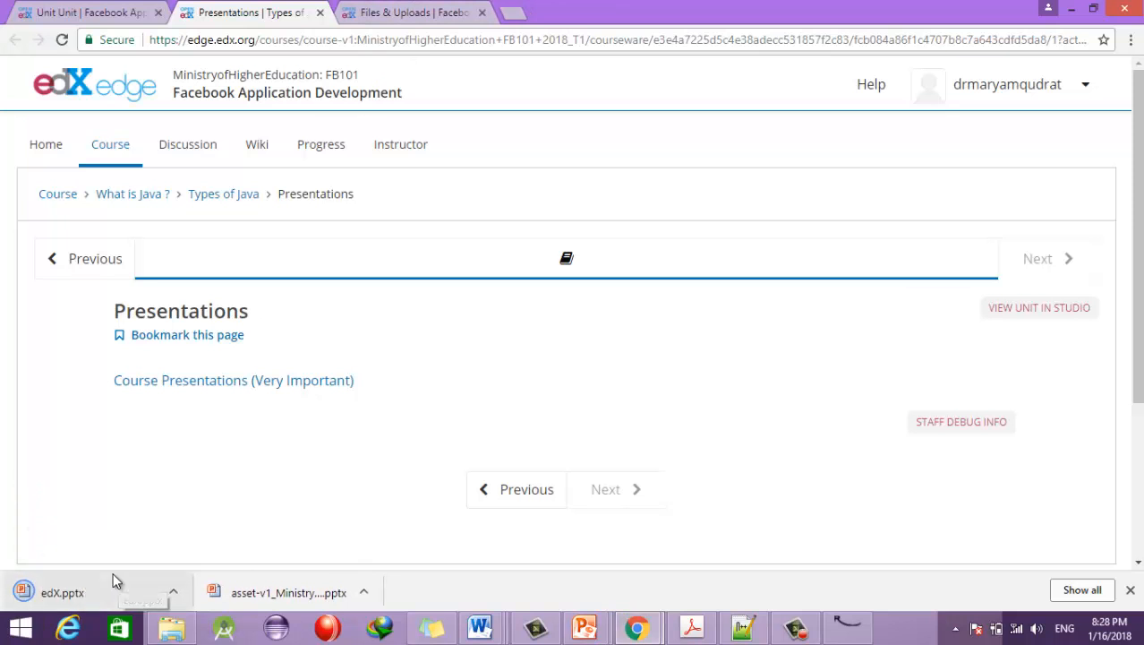
left_click(134, 13)
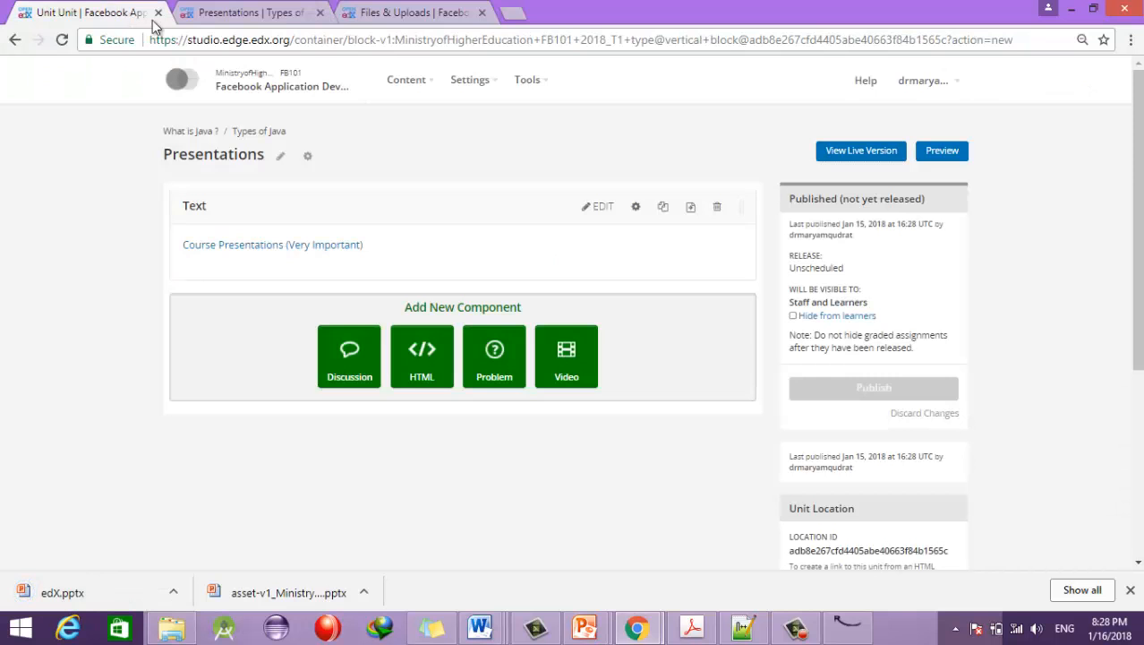
Step: Add a Discussion component below the Text component and open its editor
left_click(348, 355)
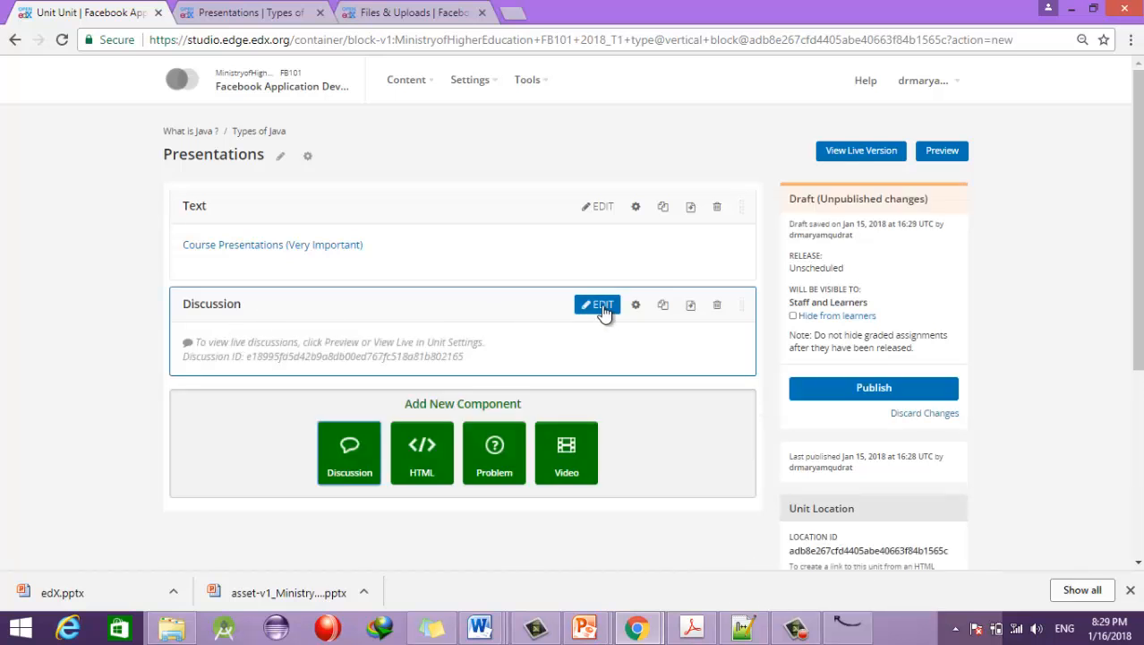
left_click(601, 306)
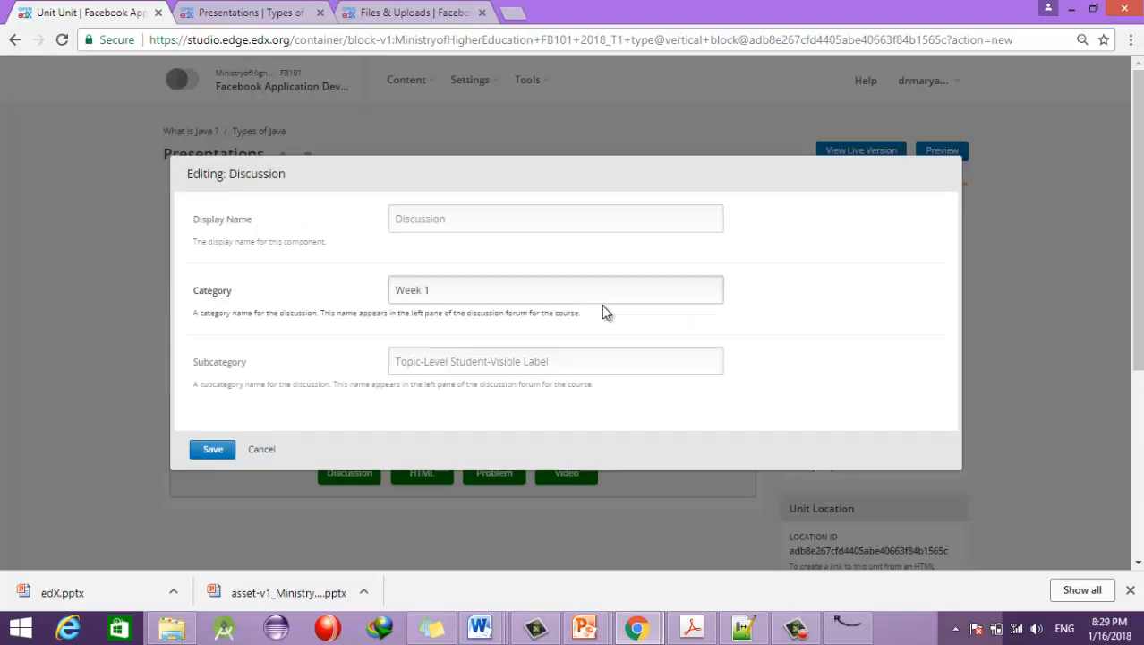
Step: Name the discussion 'APIs development in Java', set its category to APIs, and save
left_click(419, 219)
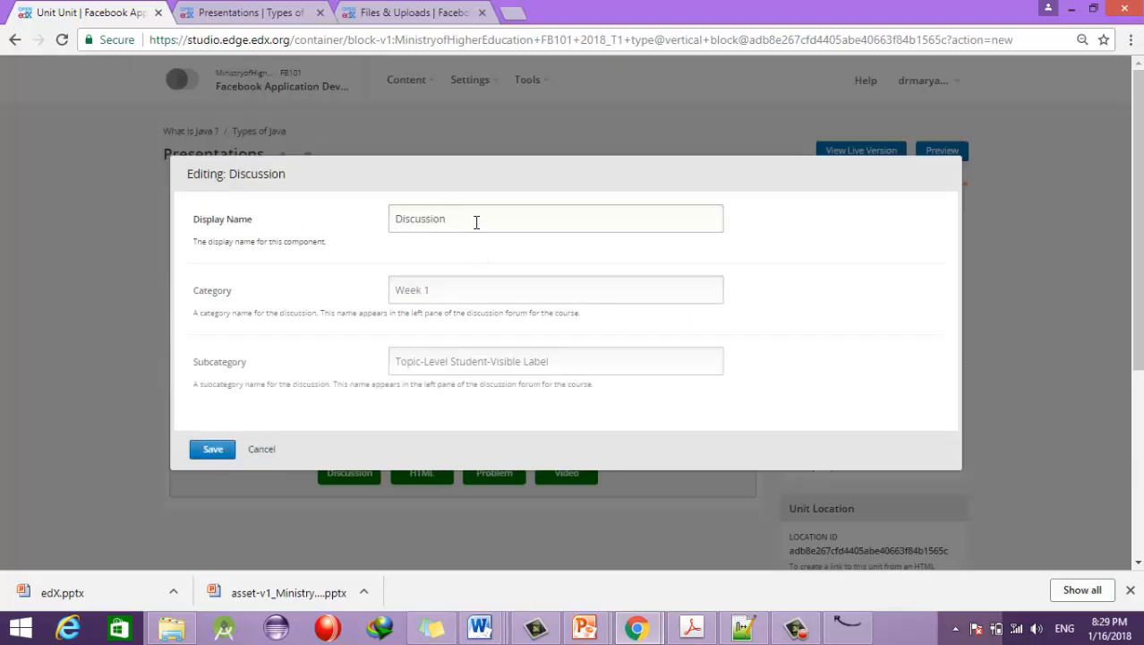
left_click_drag(461, 220, 357, 219)
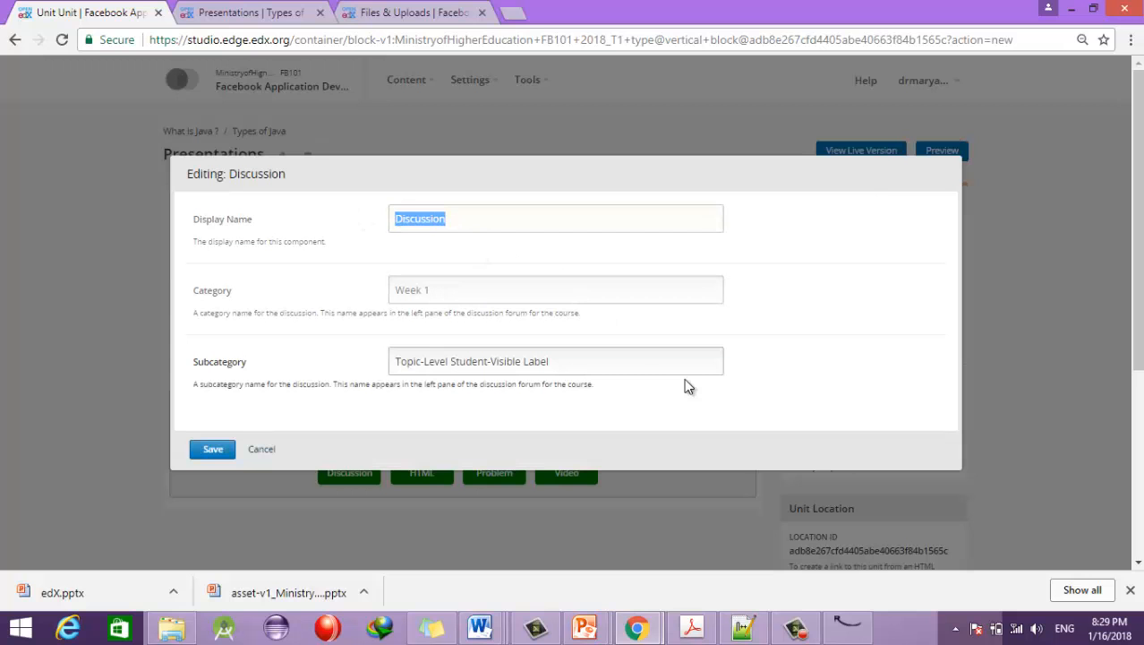
type("APIS dev")
key("BackSpace")
key("BackSpace")
key("BackSpace")
key("BackSpace")
key("BackSpace")
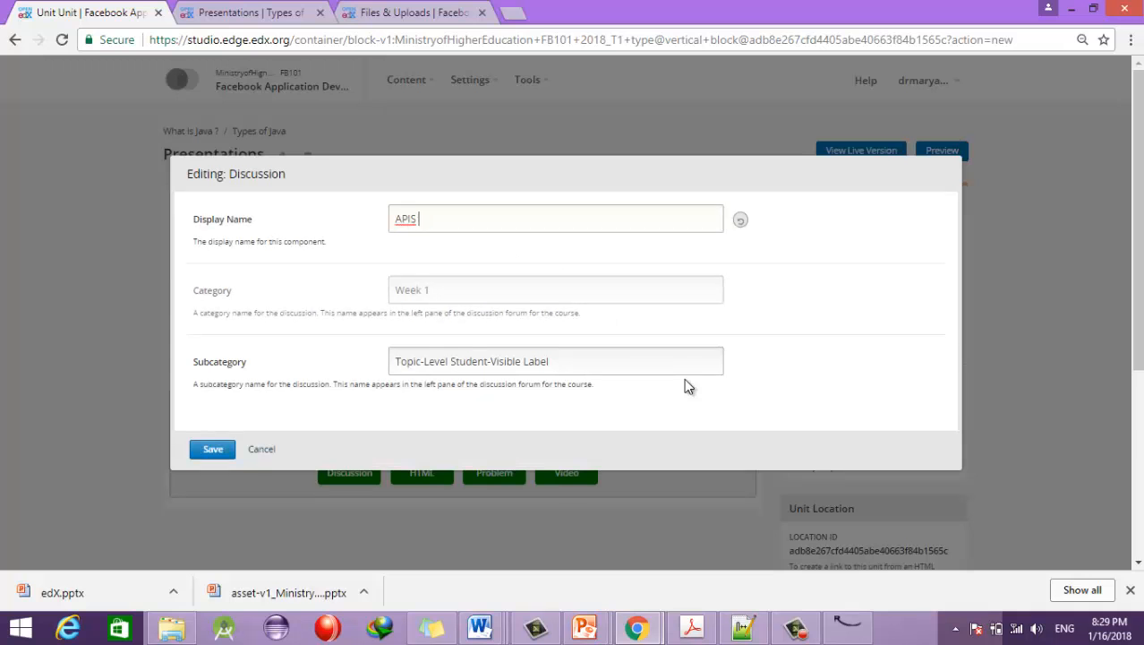
type("s development in Java")
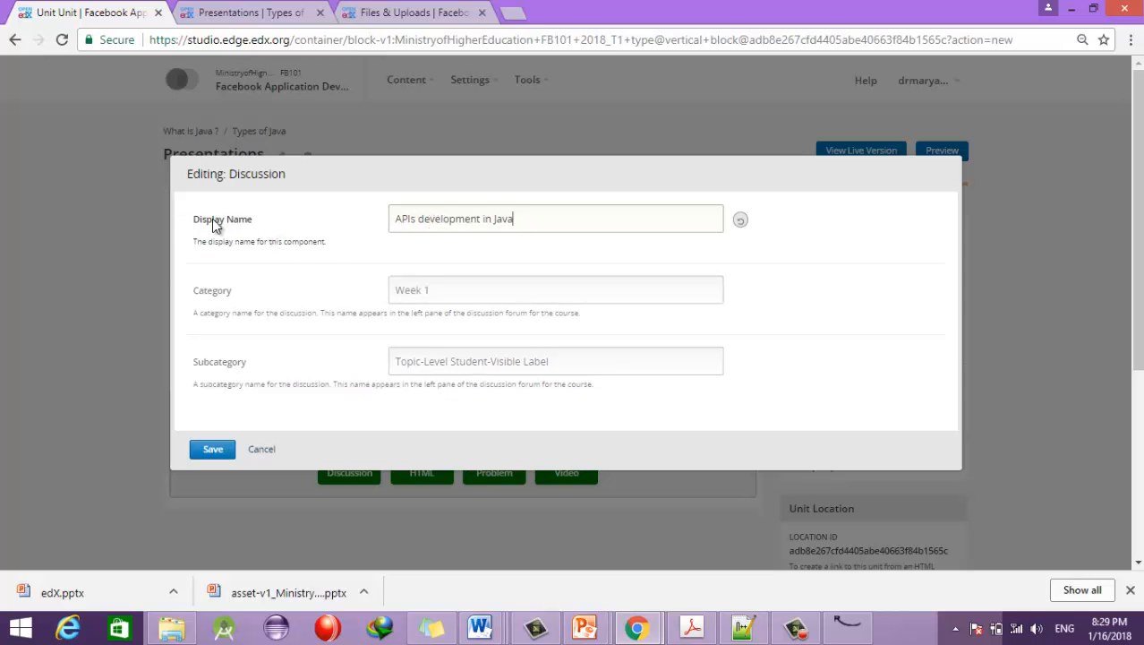
left_click_drag(457, 294, 367, 294)
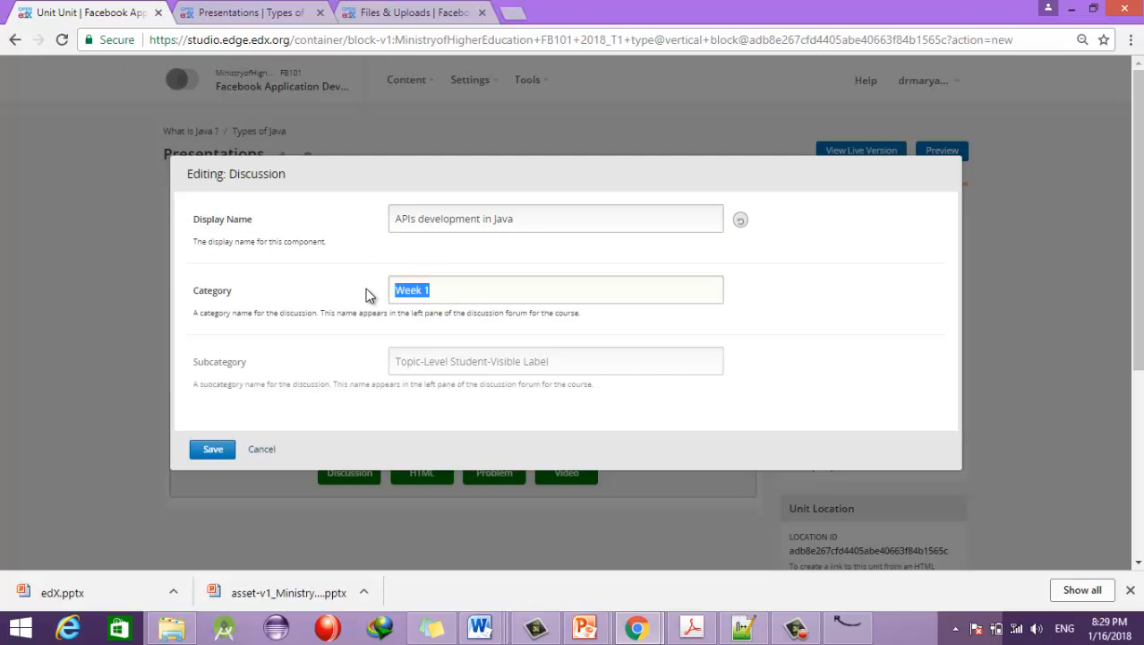
type("APIs")
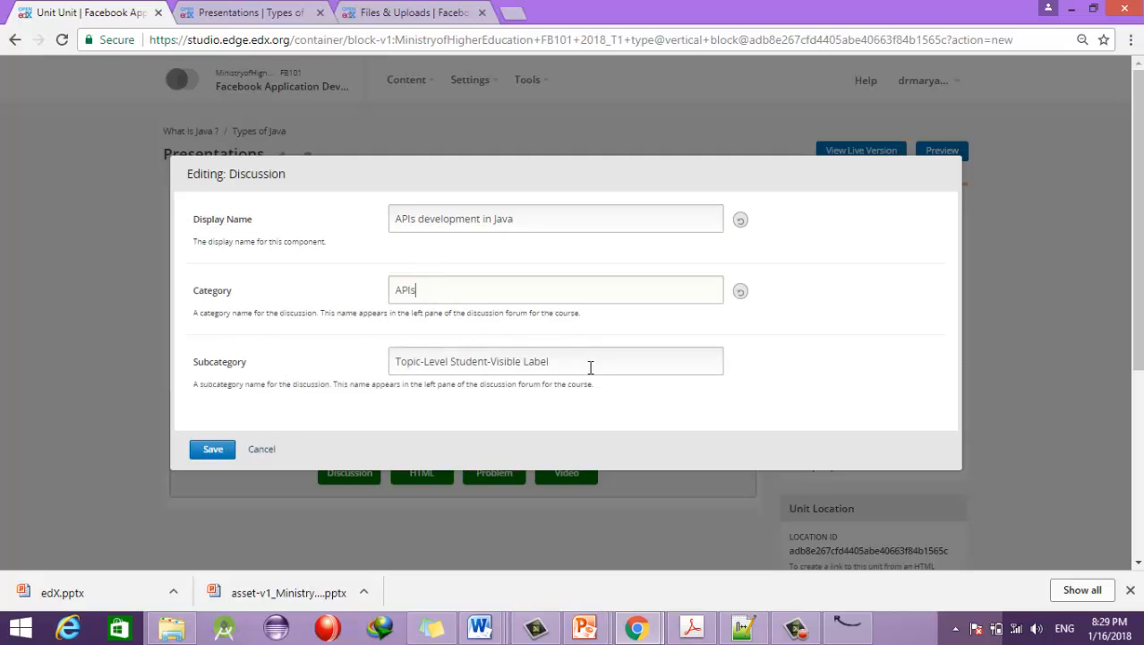
left_click(220, 453)
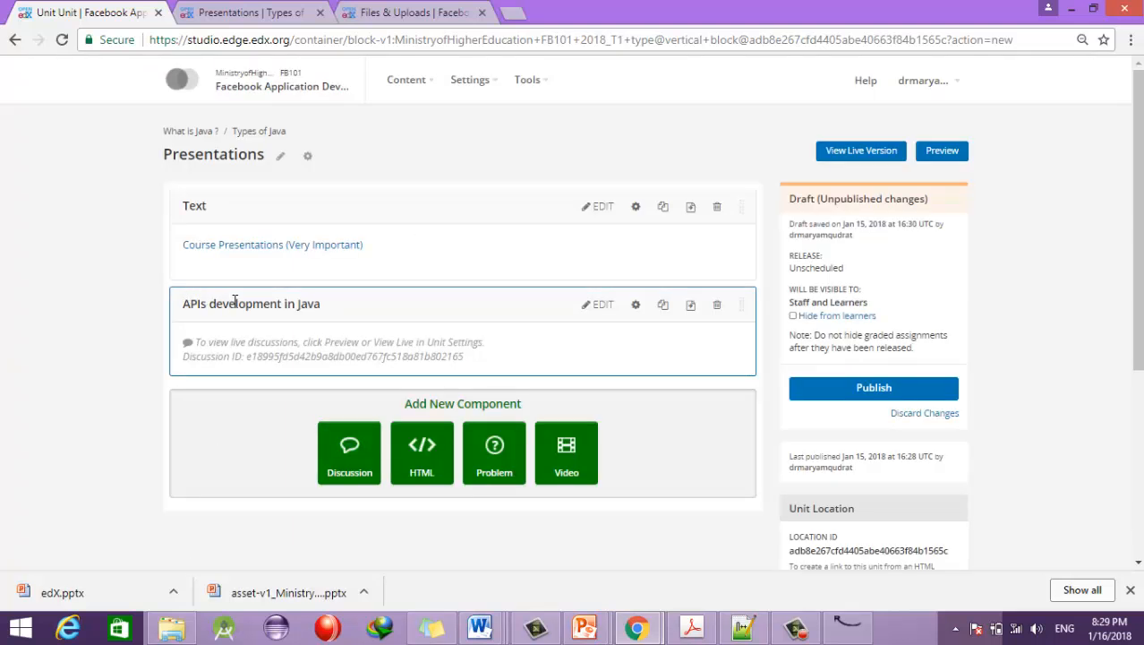
Step: Publish the Presentations unit with its Text and discussion components, then view it live
left_click_drag(183, 304, 324, 307)
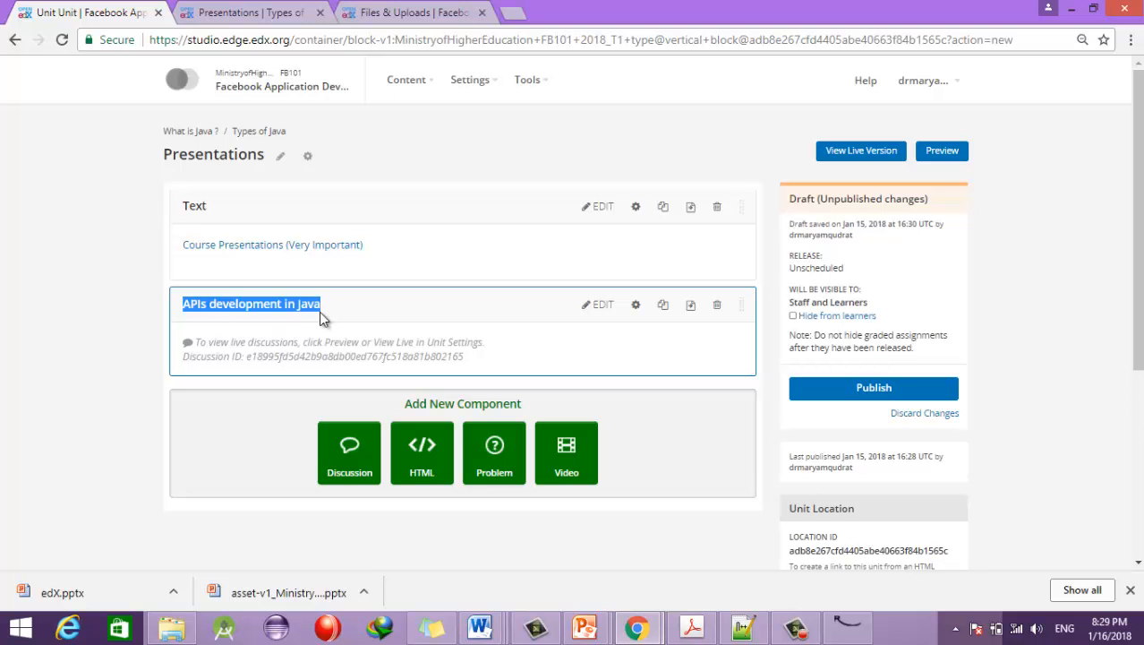
left_click(866, 394)
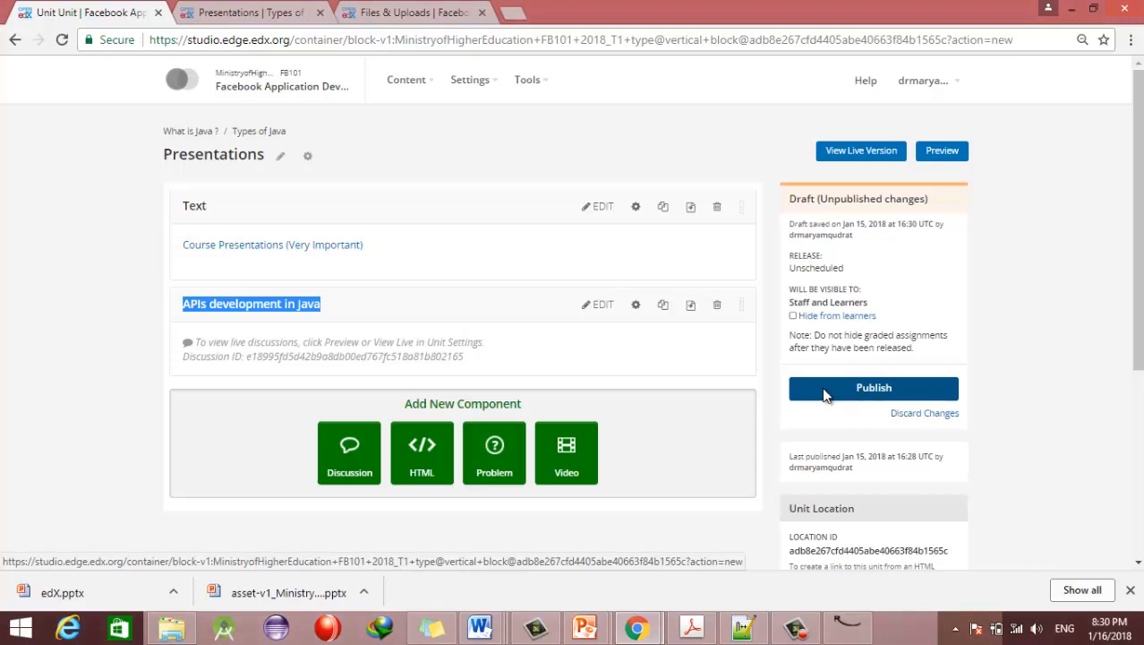
left_click(856, 160)
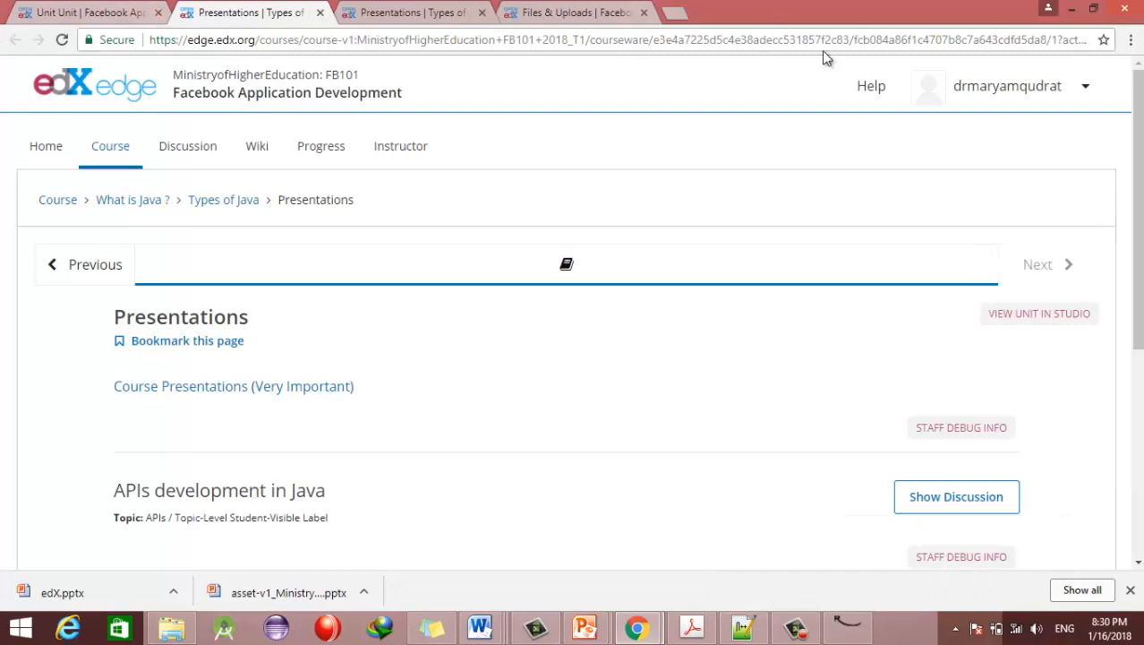
Step: Review the live unit with the APIs development in Java discussion expanded, then return to Studio
scroll(154, 325, "down", 2)
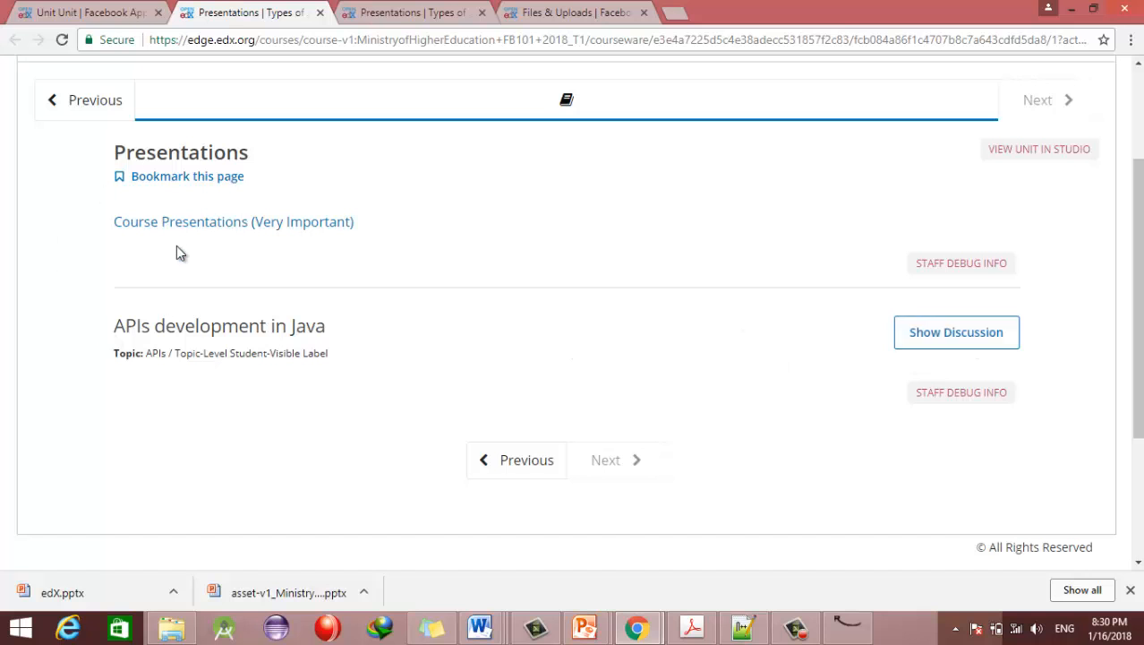
left_click(107, 11)
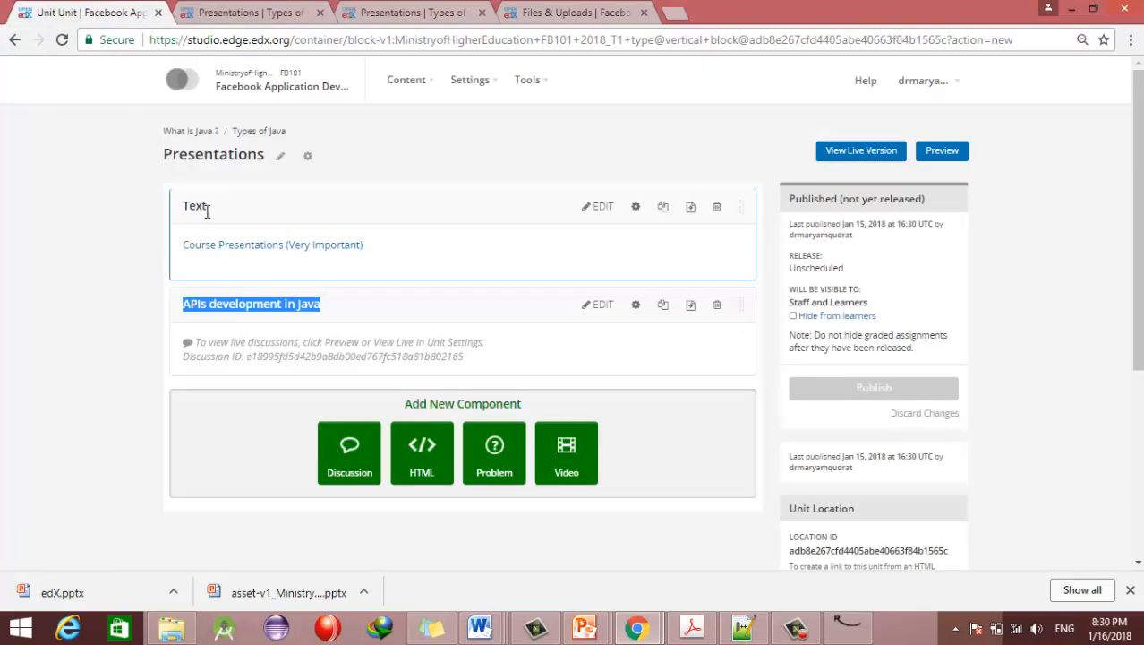
left_click(266, 13)
left_click(948, 343)
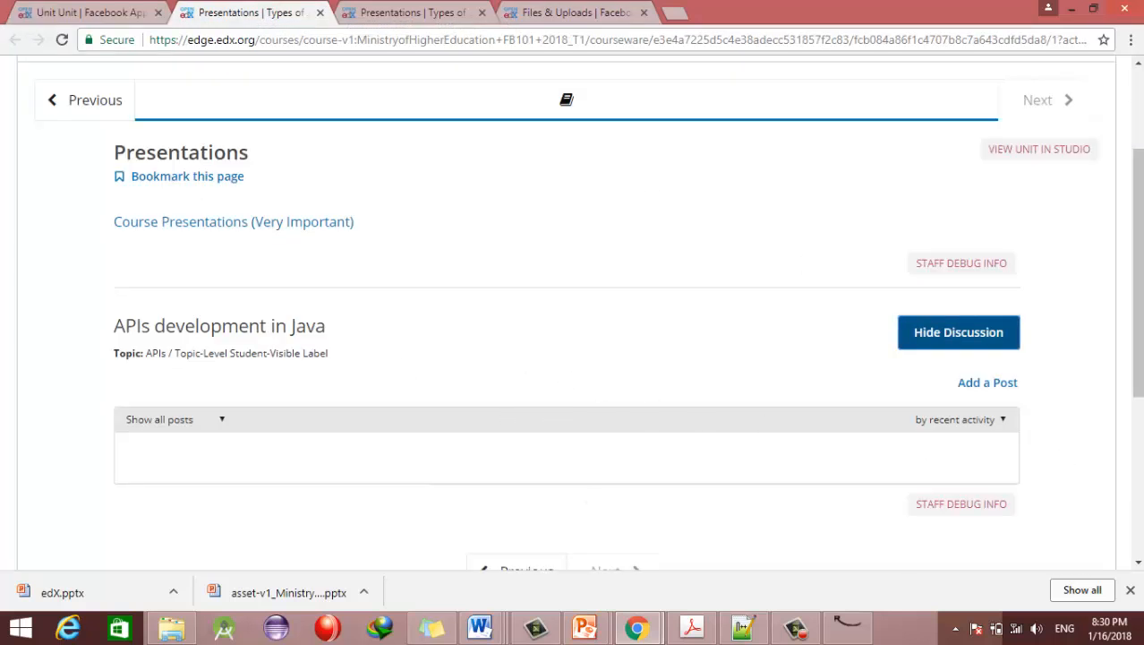
left_click_drag(1138, 350, 1138, 405)
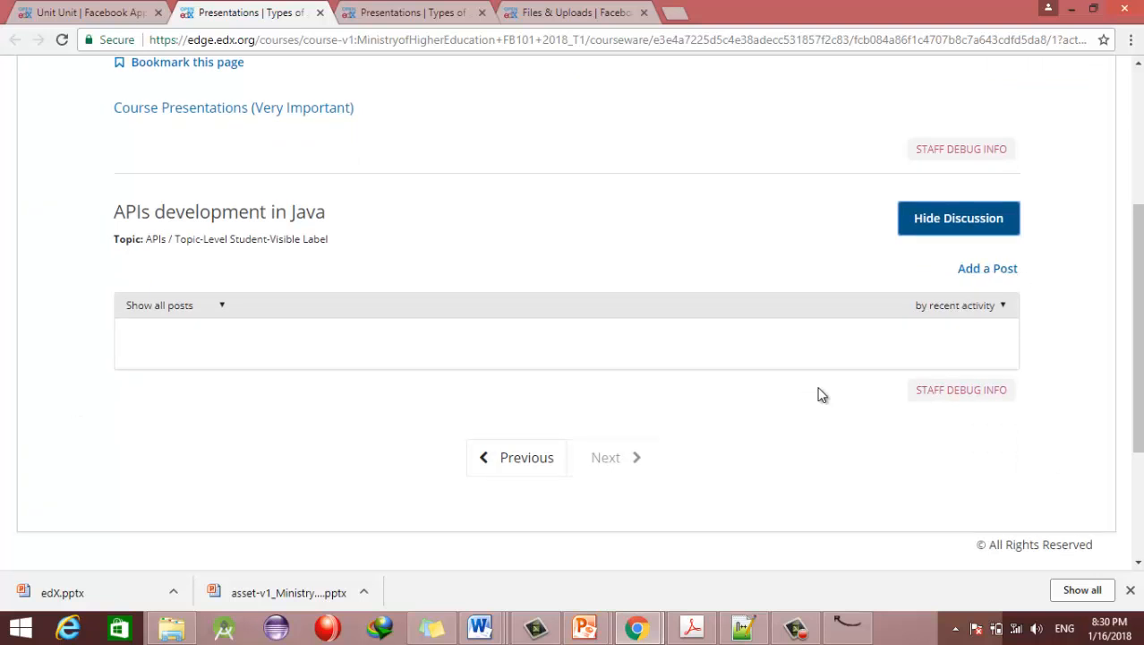
scroll(1138, 341, "up", 3)
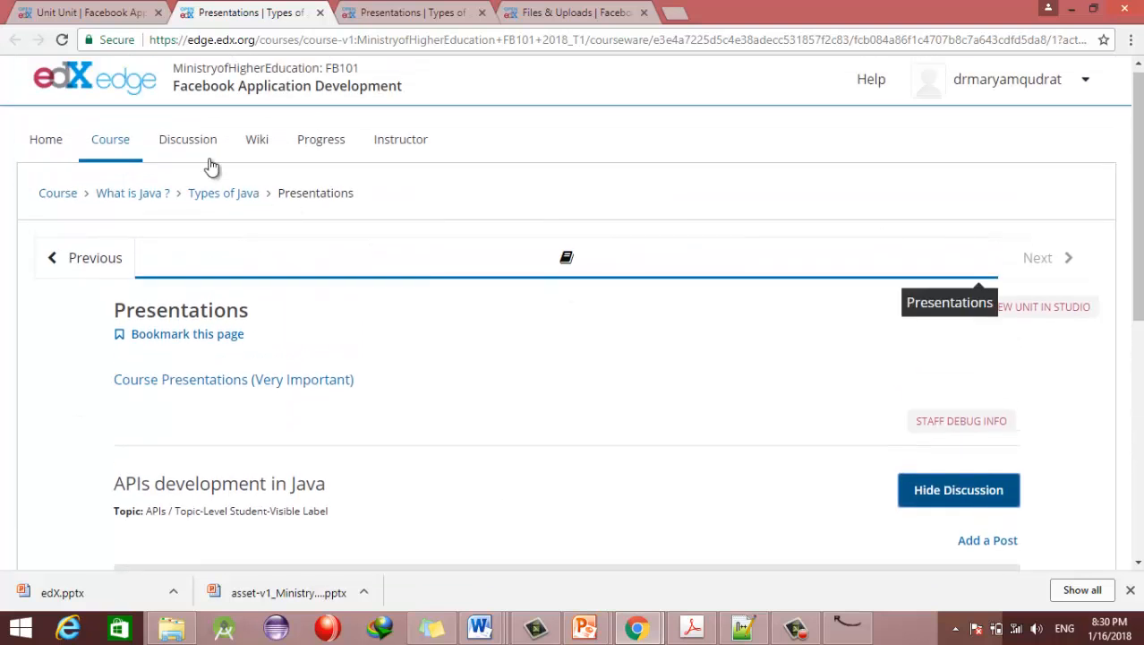
left_click(72, 7)
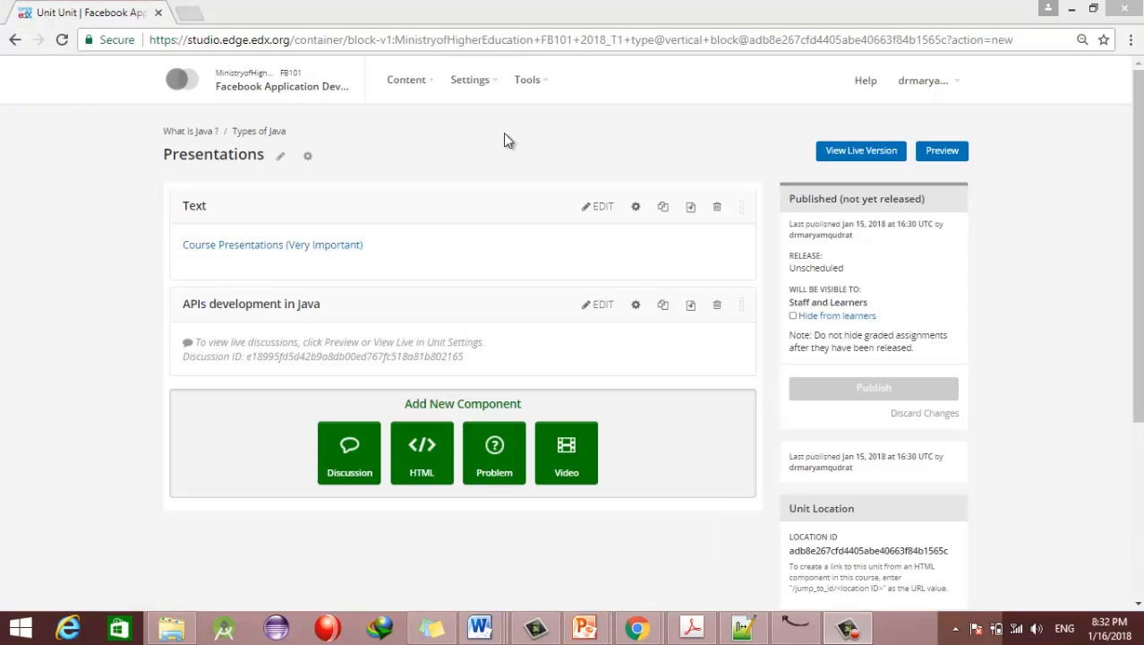
Step: Look through the course outline, then go to the Course Updates page
left_click(426, 85)
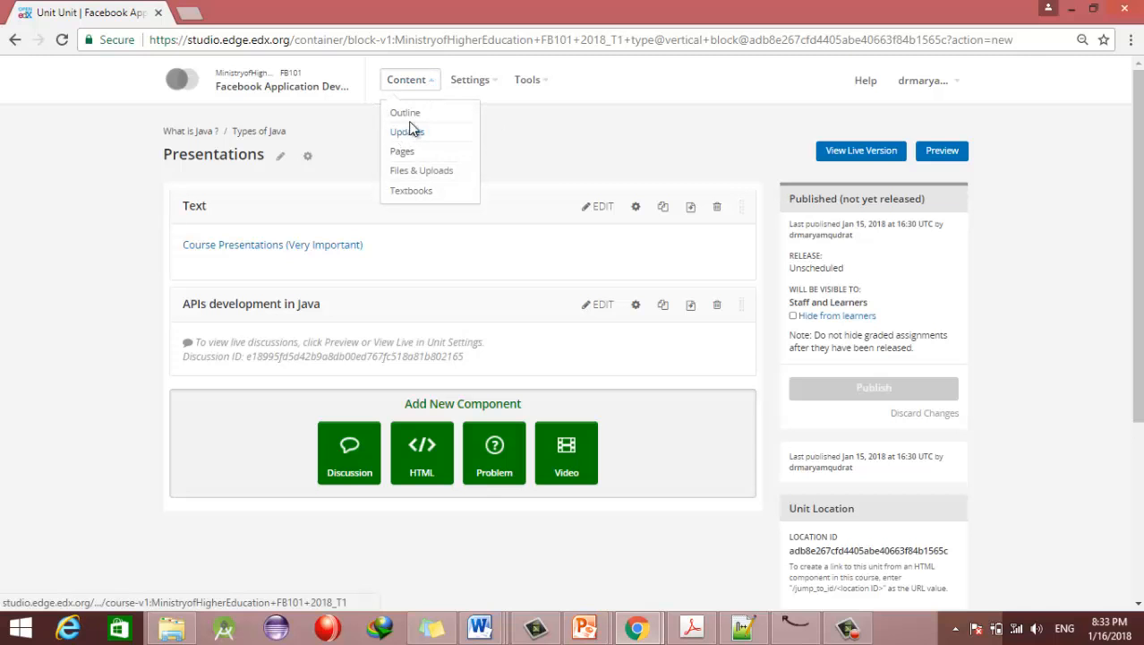
left_click(401, 113)
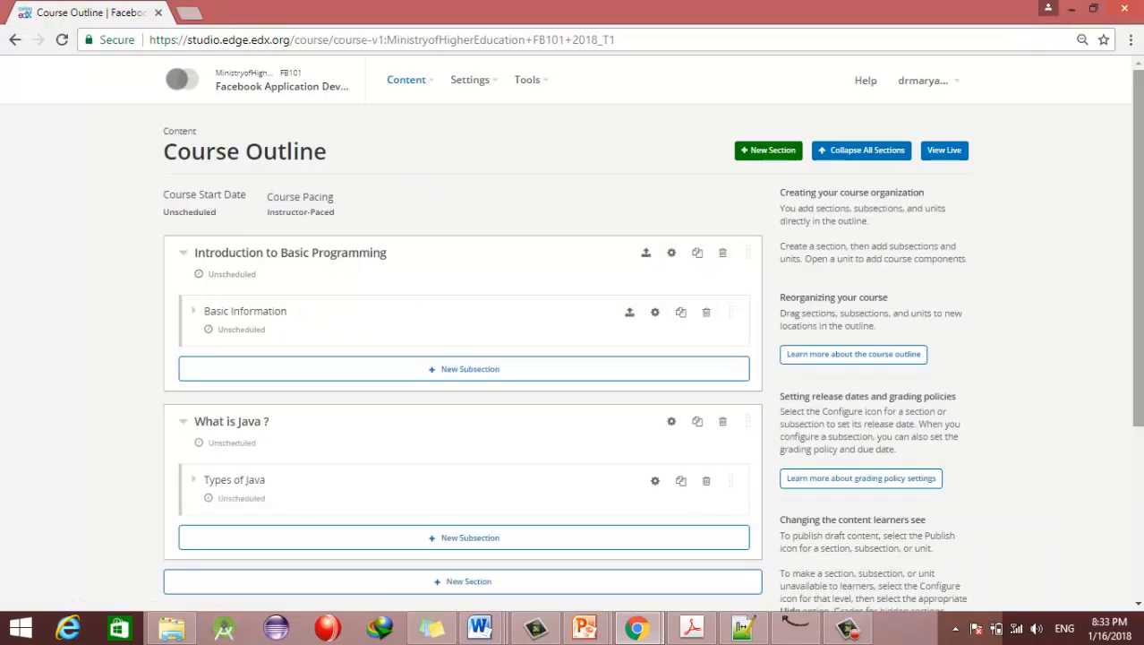
scroll(1137, 269, "down", 1)
left_click_drag(1138, 251, 1138, 342)
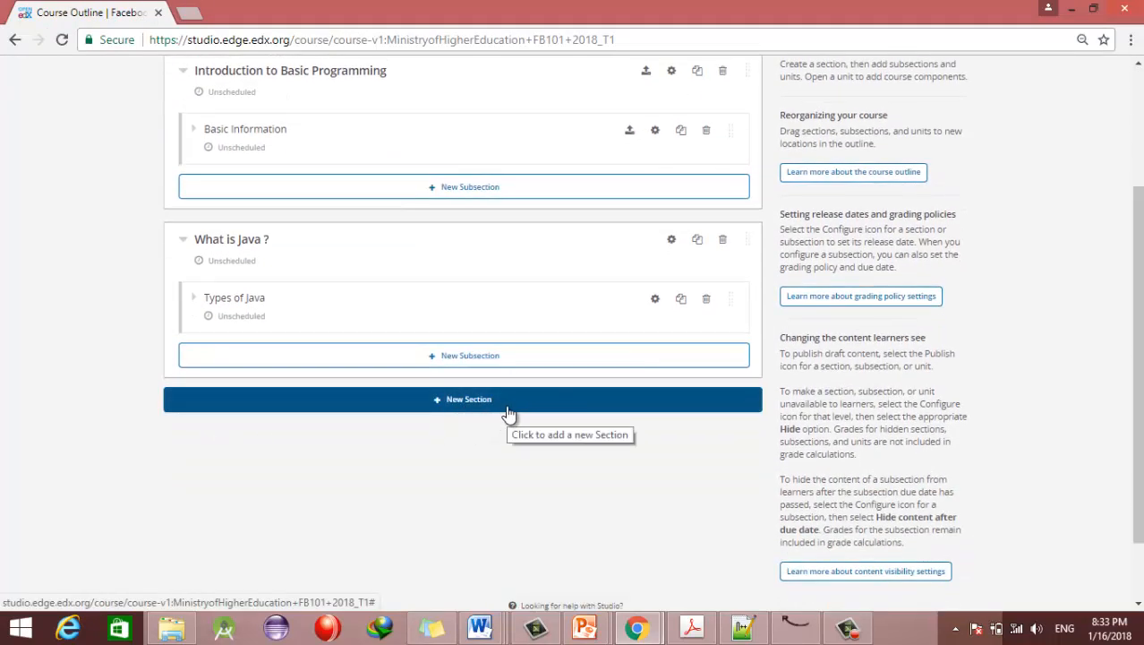
left_click_drag(1138, 385, 1138, 265)
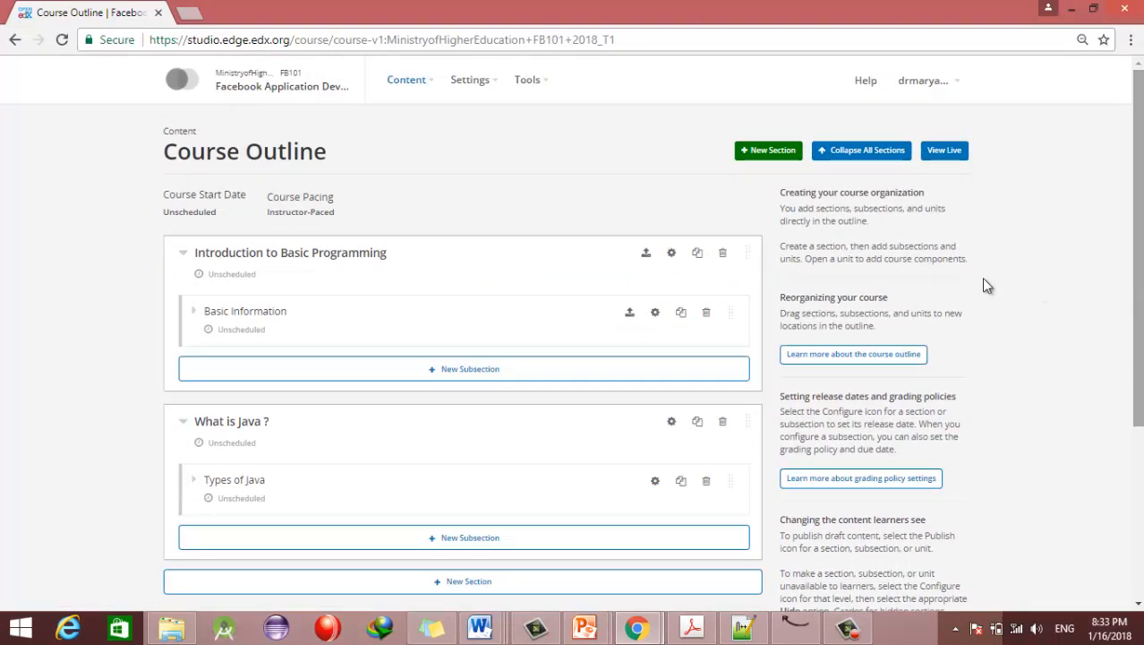
left_click(401, 82)
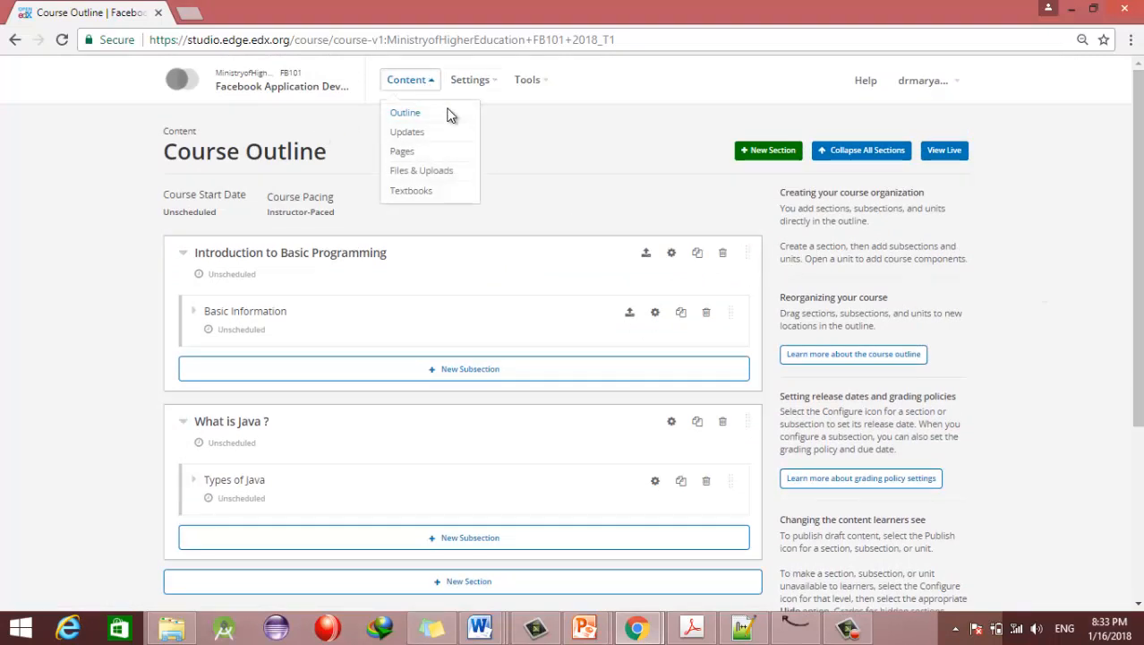
left_click(408, 132)
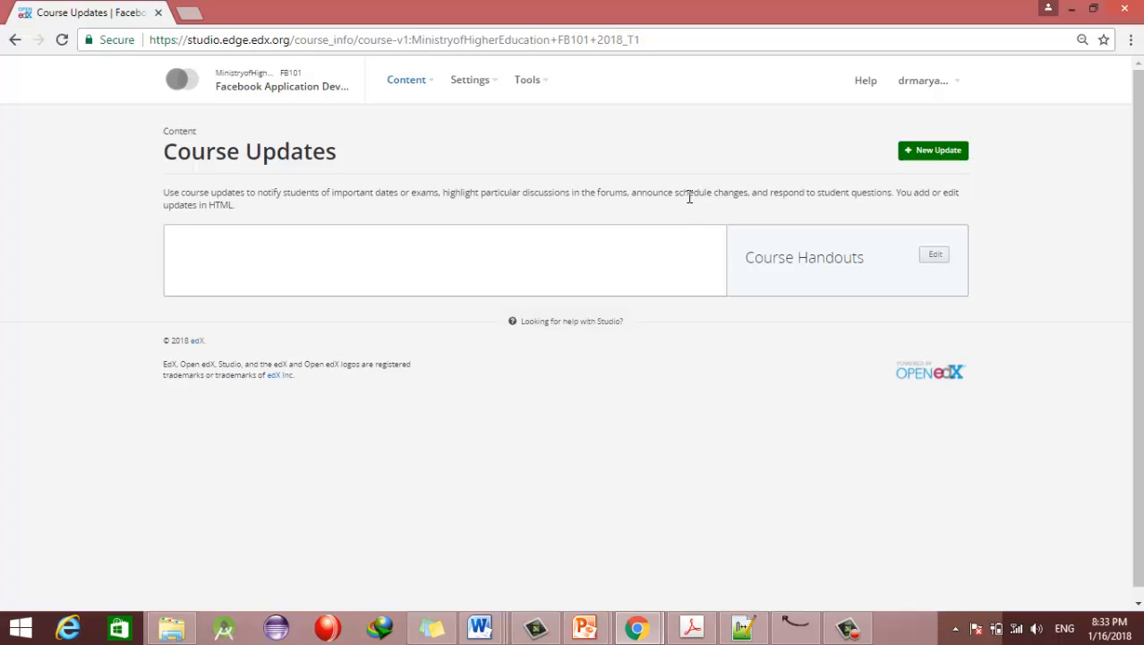
Step: Write a new course update saying new video was added on 20/01/2018, and post it
left_click(931, 152)
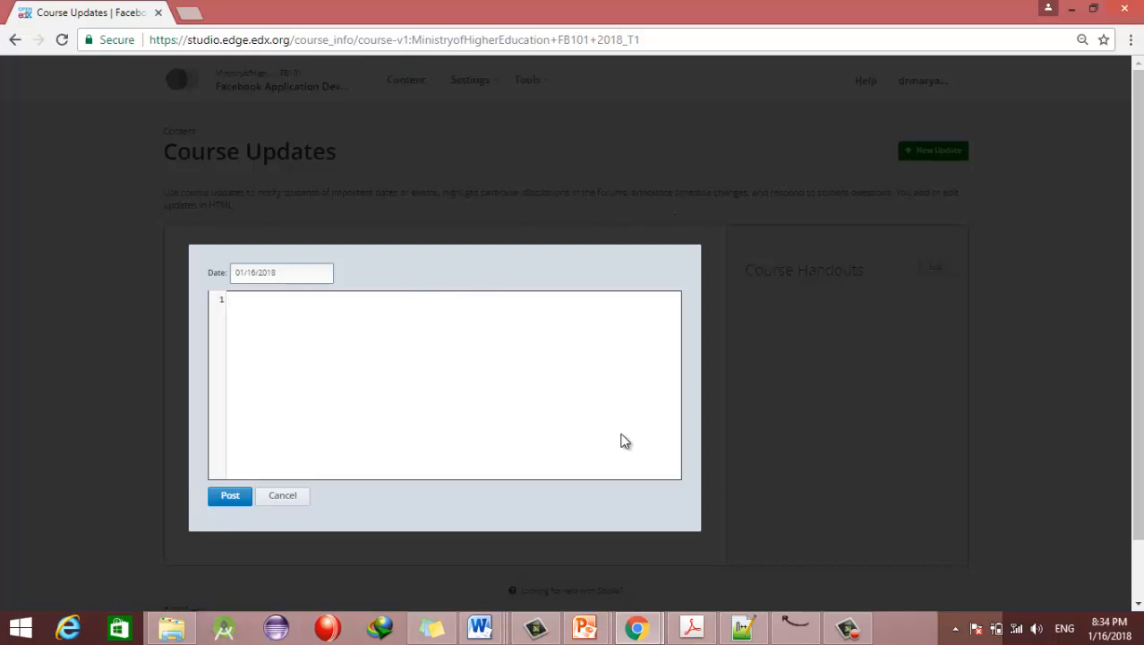
type("we hav eadded new video to the course on 20/01/2018.")
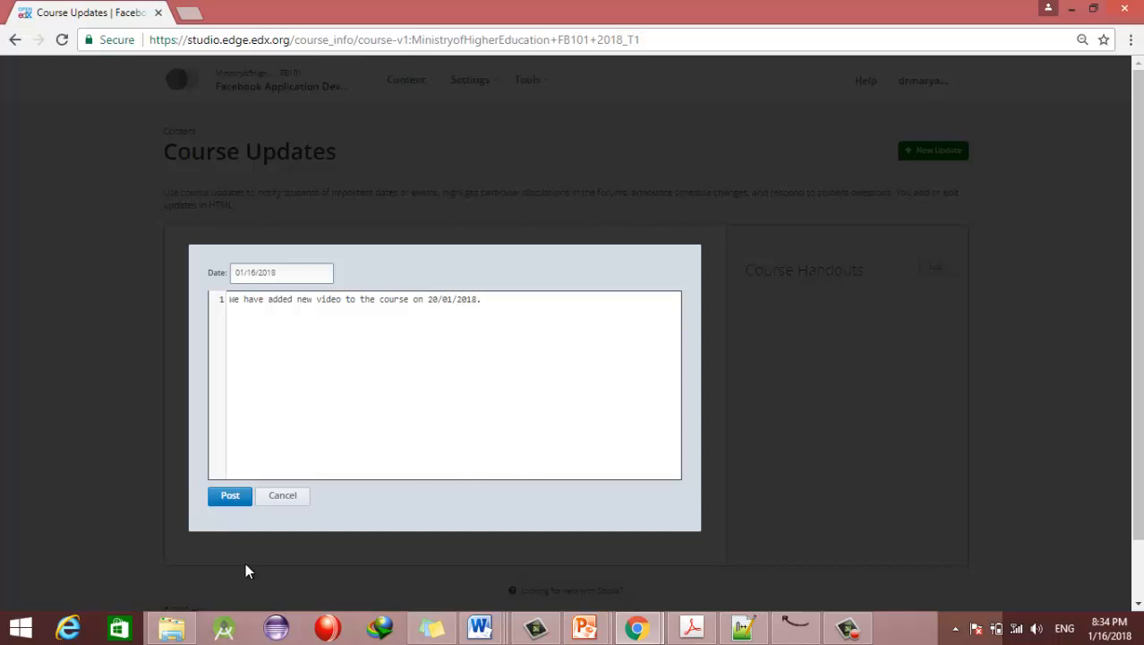
left_click(239, 497)
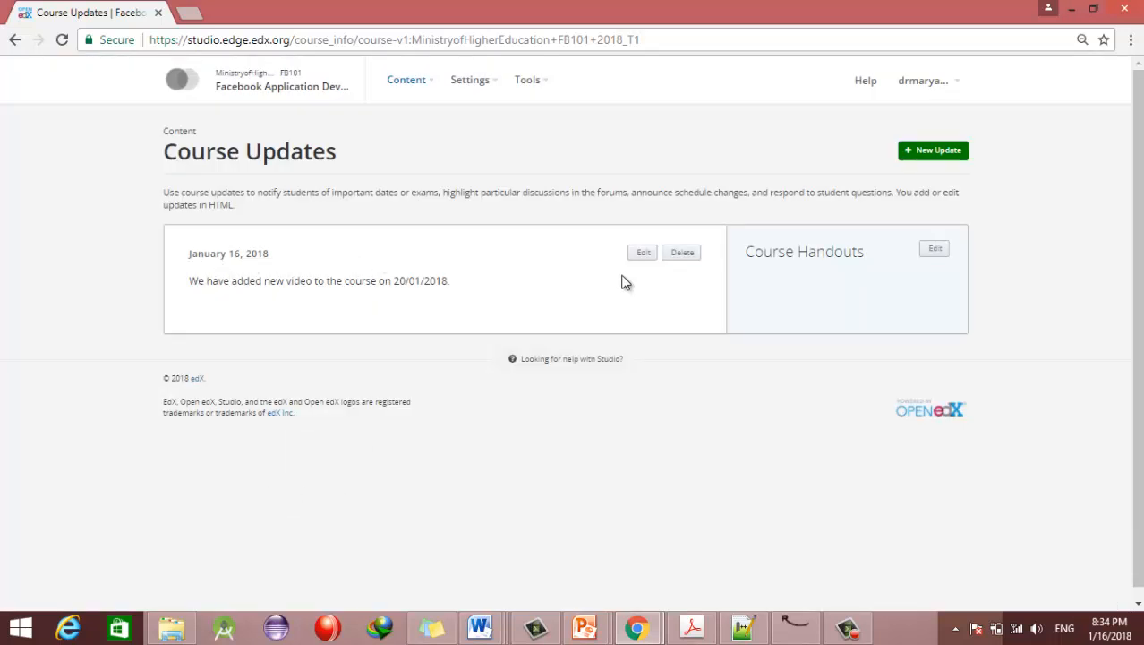
scroll(622, 282, "down", 1)
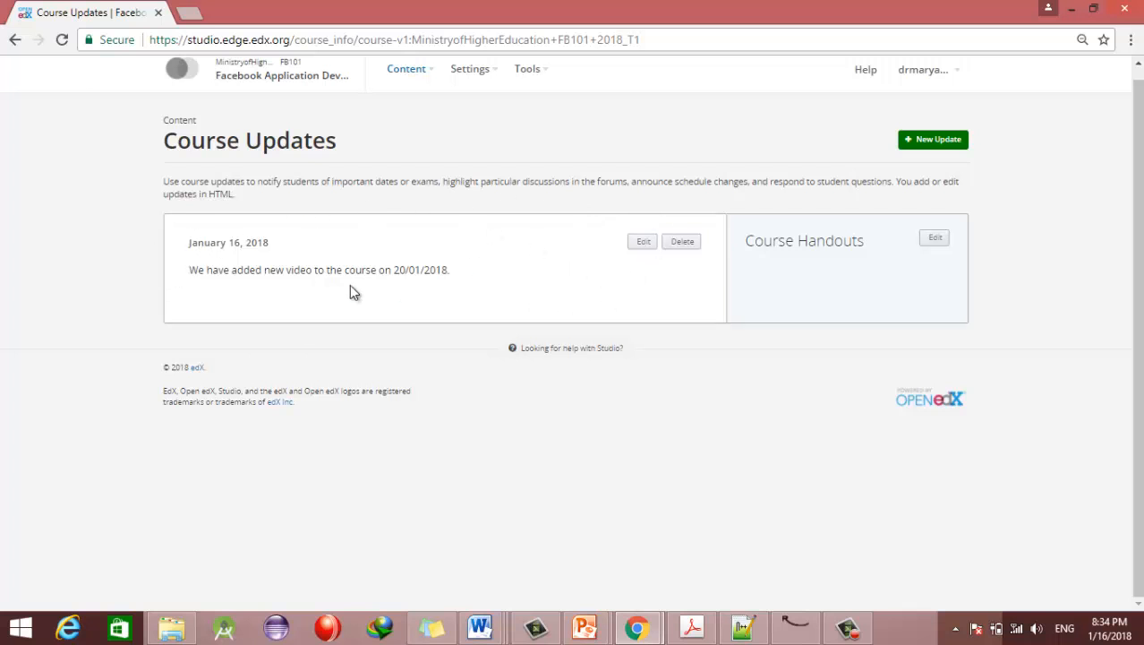
left_click_drag(188, 242, 276, 244)
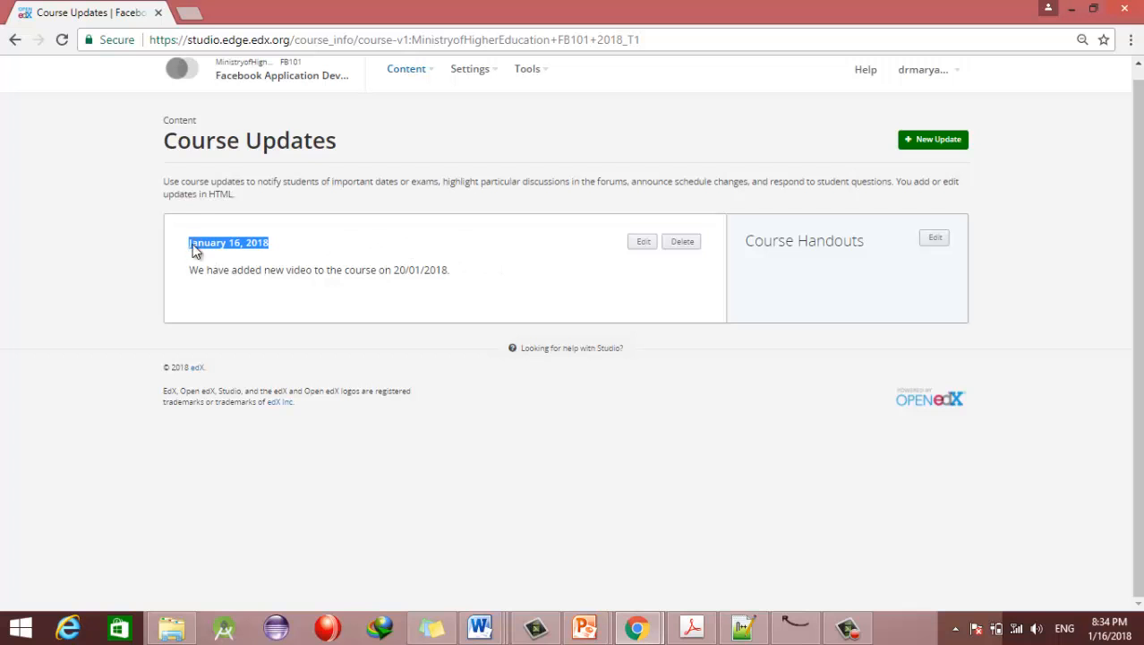
left_click(319, 240)
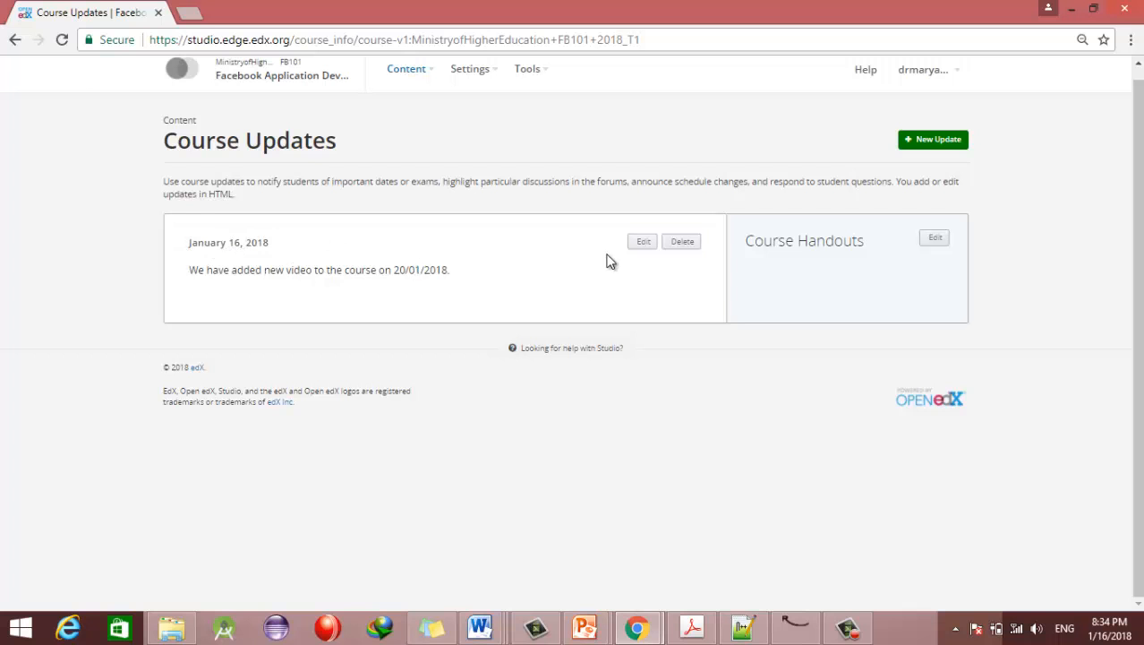
left_click(938, 246)
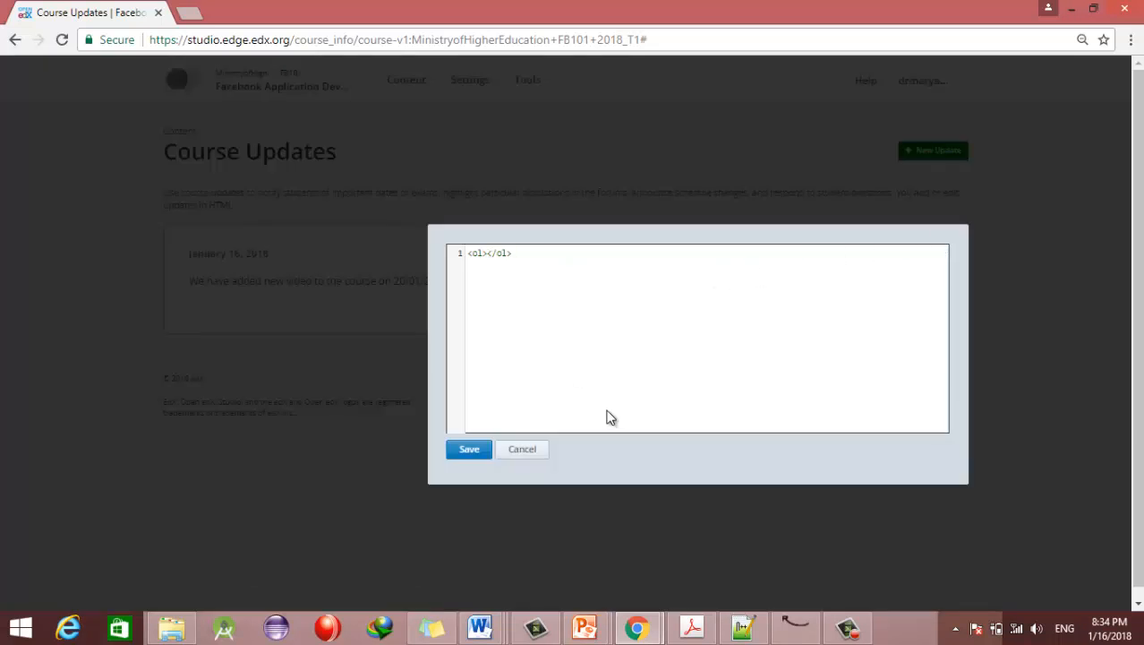
left_click(530, 450)
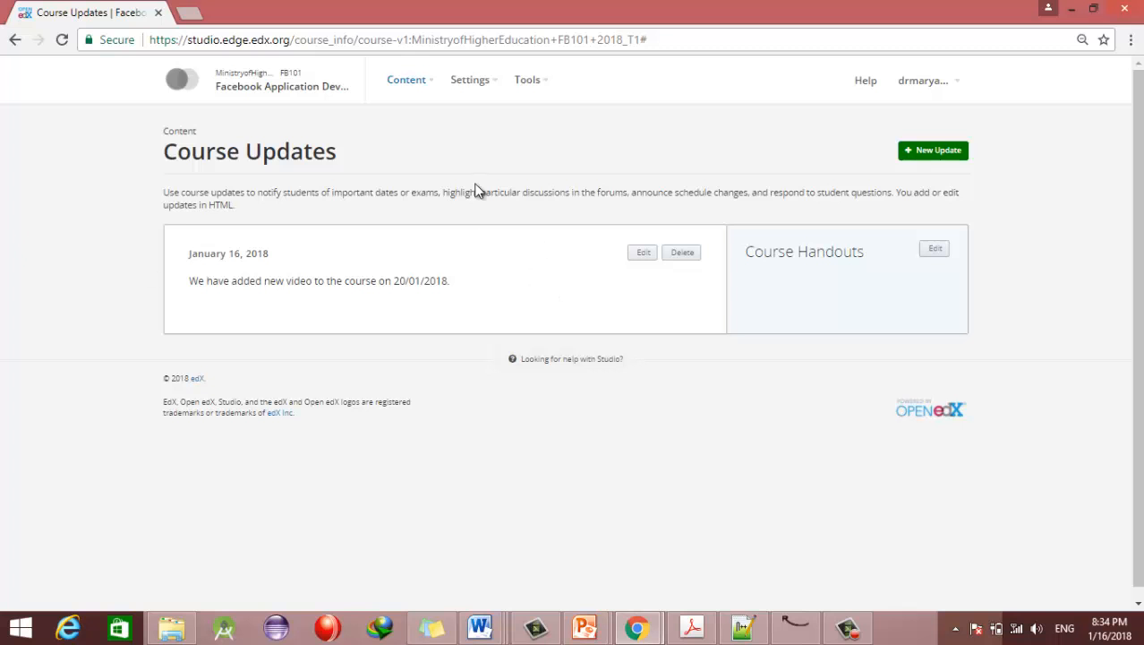
Step: Go to the course Pages list, then view the live course in a new tab
left_click(421, 81)
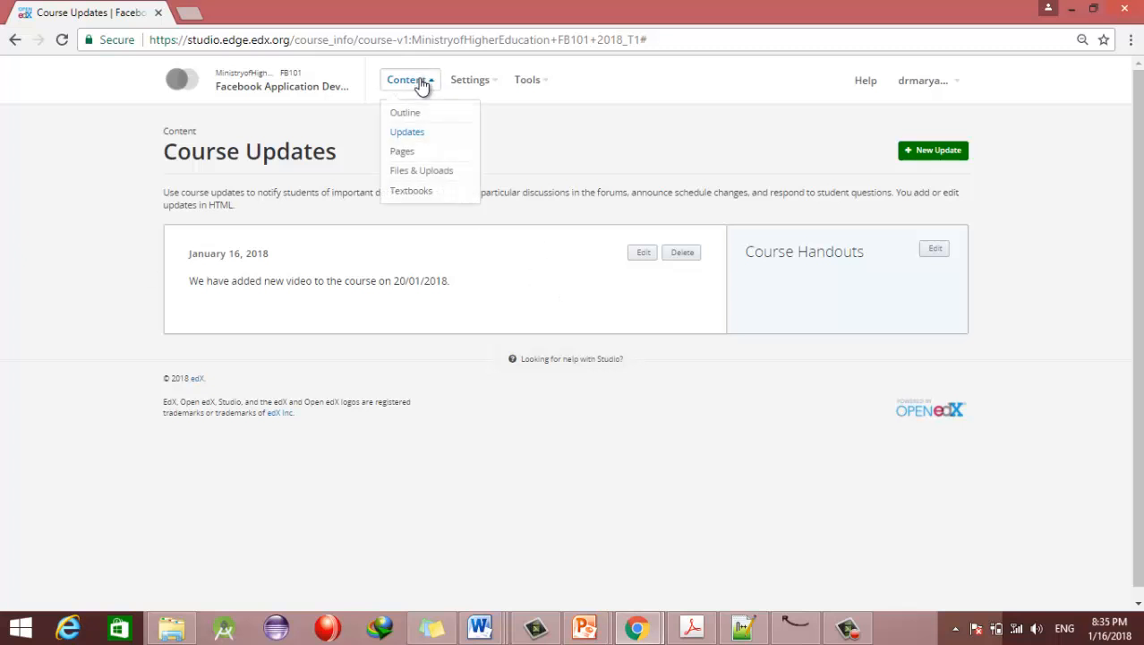
left_click(402, 151)
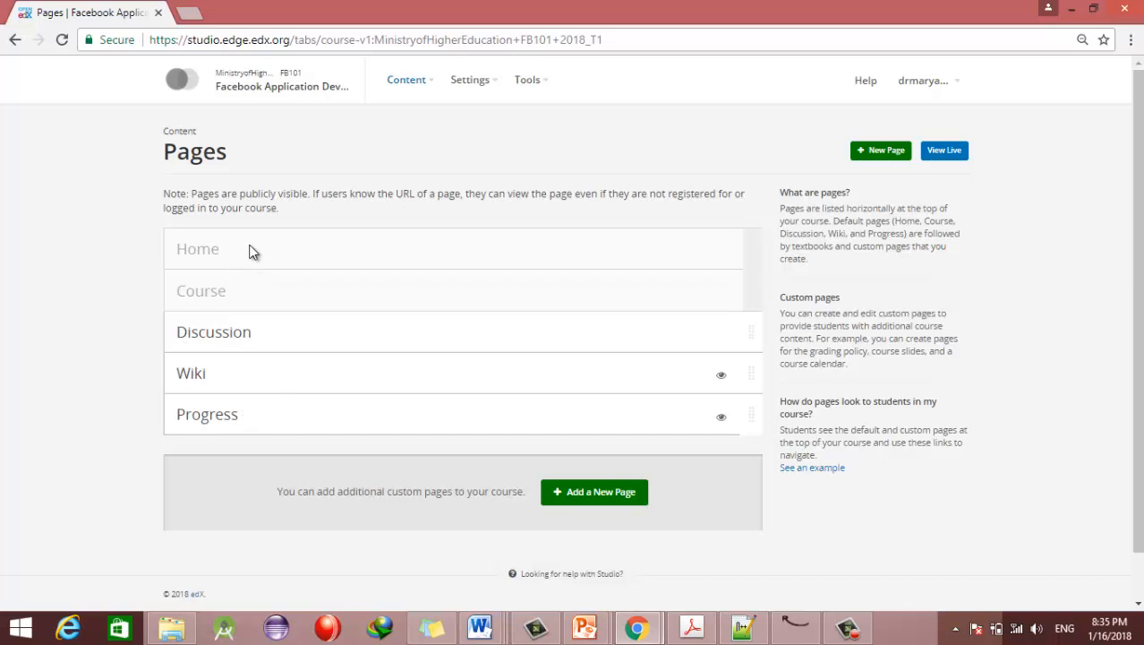
left_click(958, 152)
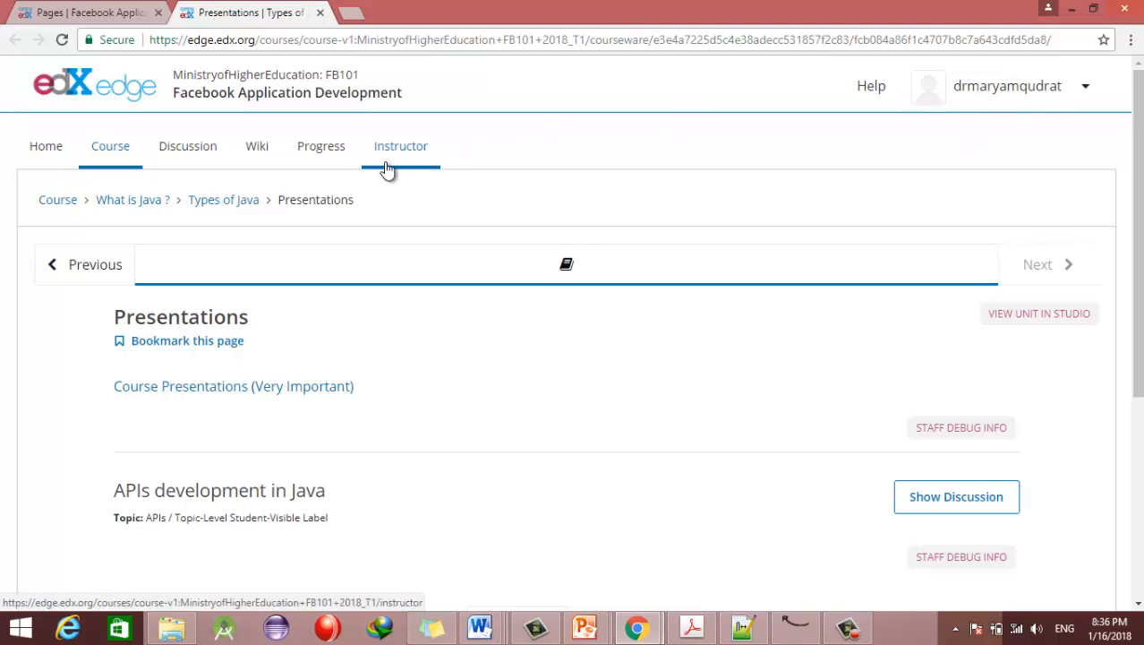
Step: Hide the Wiki page from students, checking the live course before and after
left_click(116, 11)
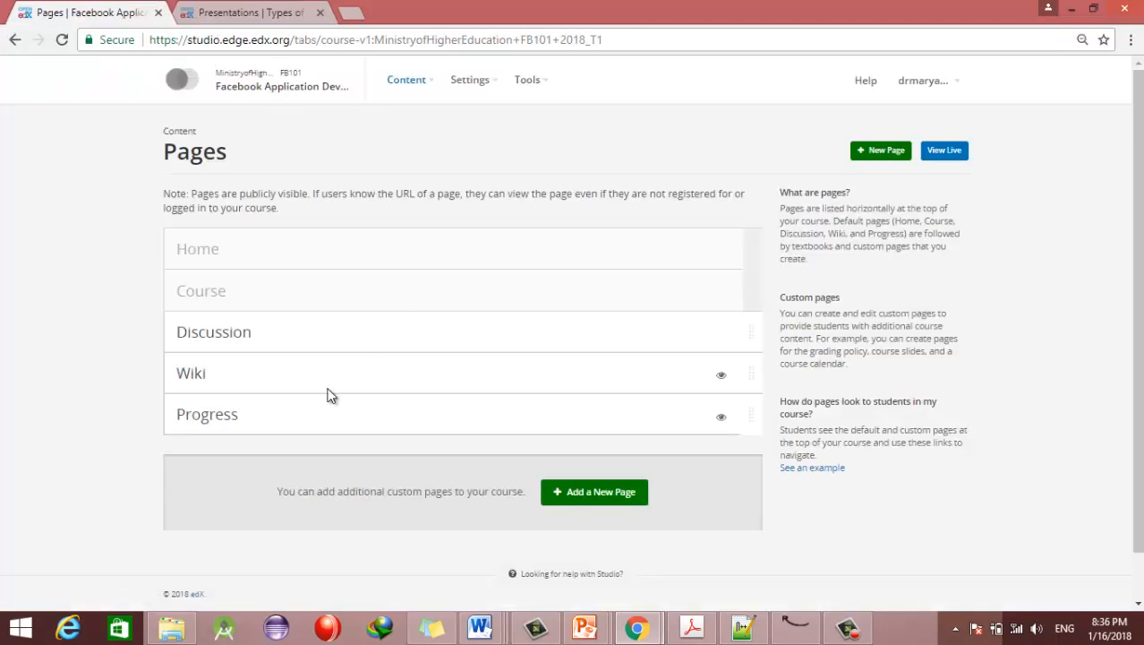
left_click(292, 11)
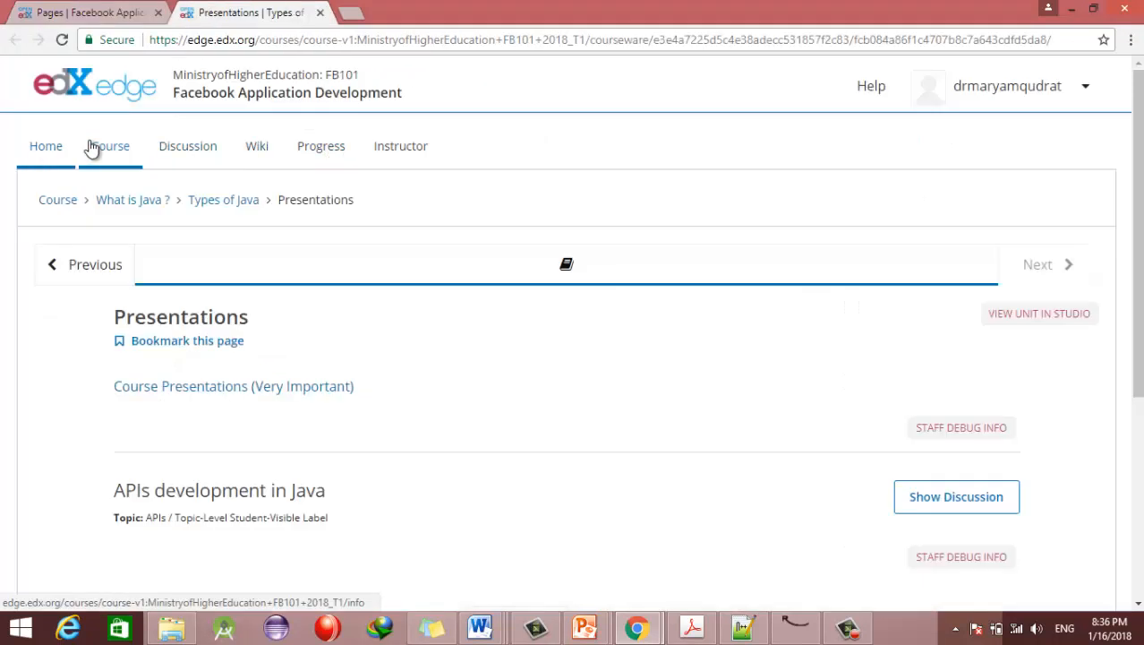
left_click(116, 11)
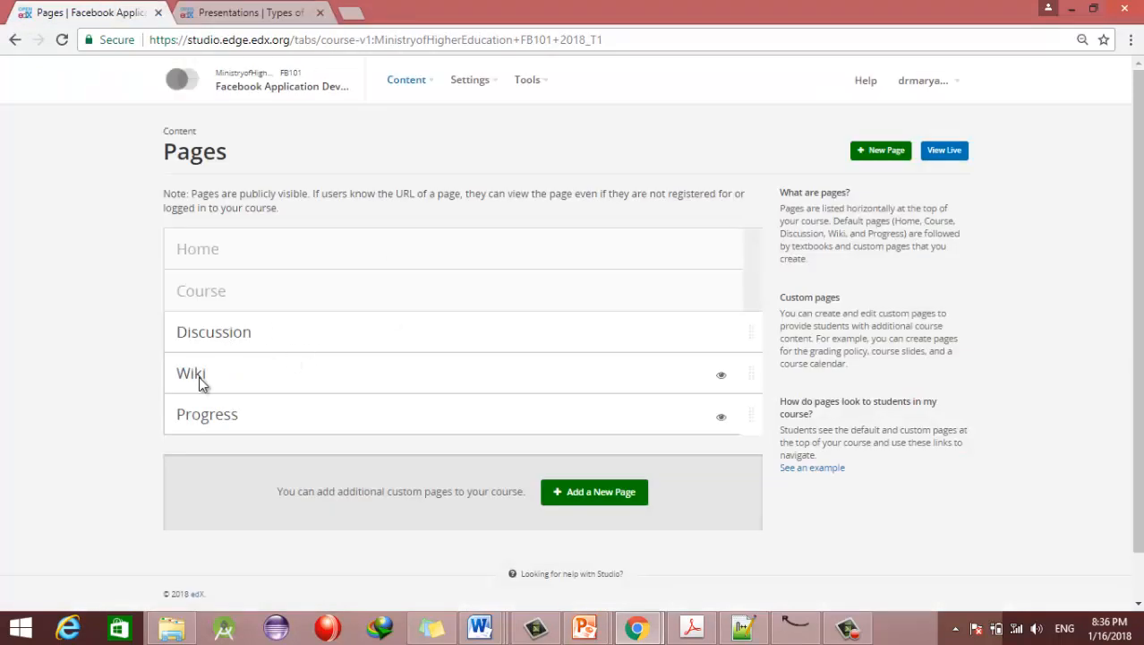
left_click(722, 375)
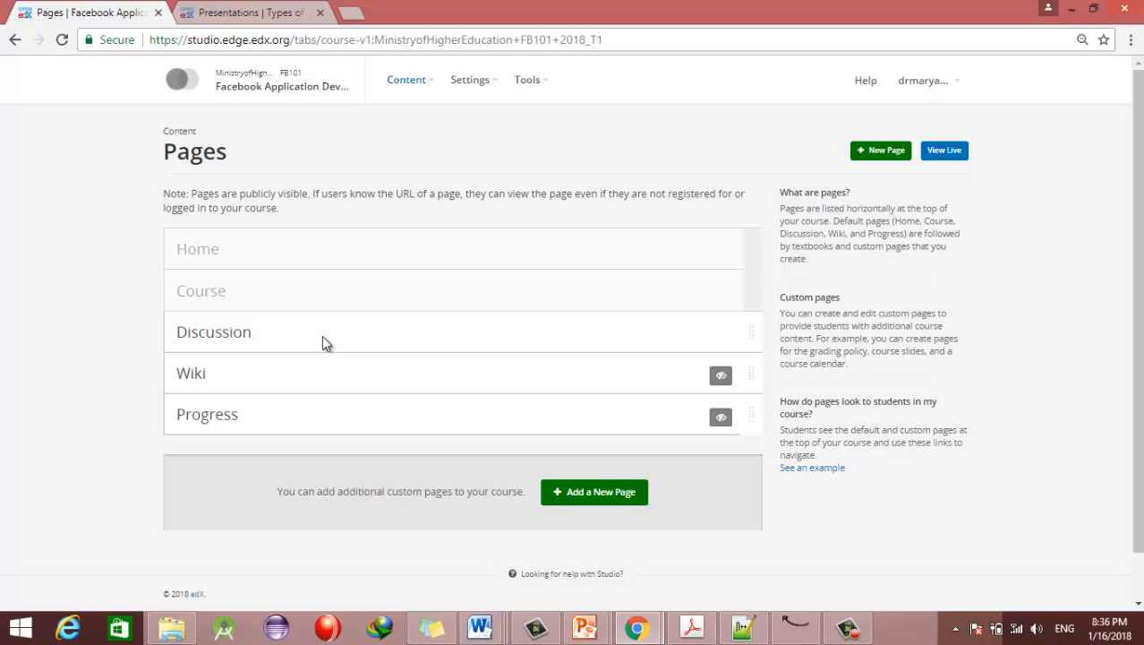
left_click(246, 16)
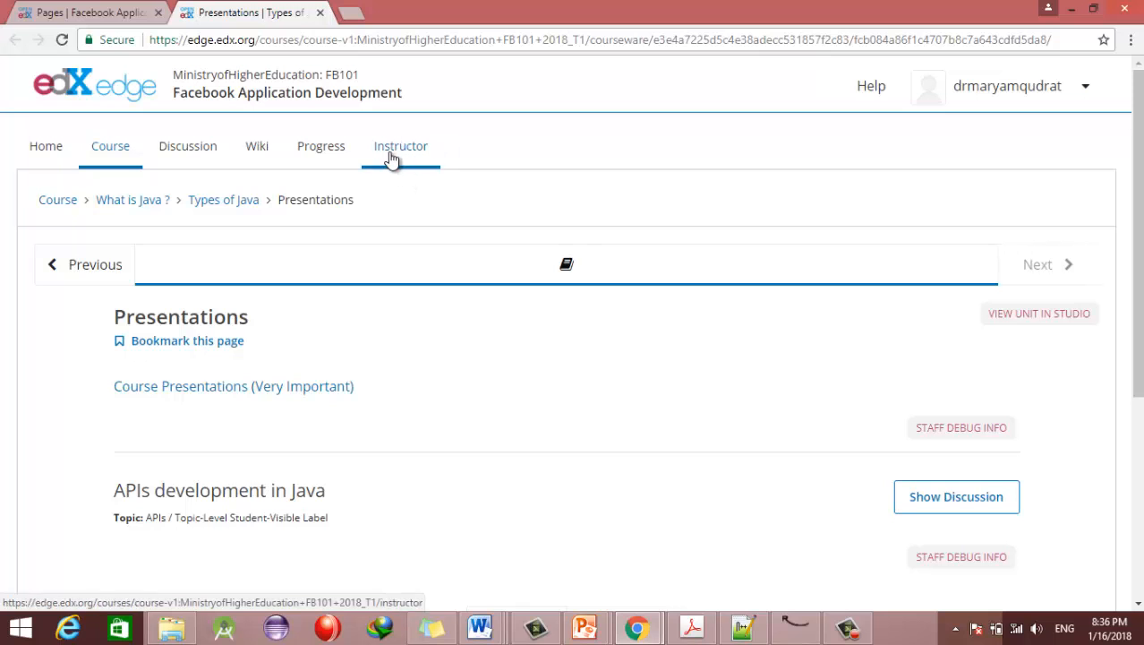
left_click(115, 16)
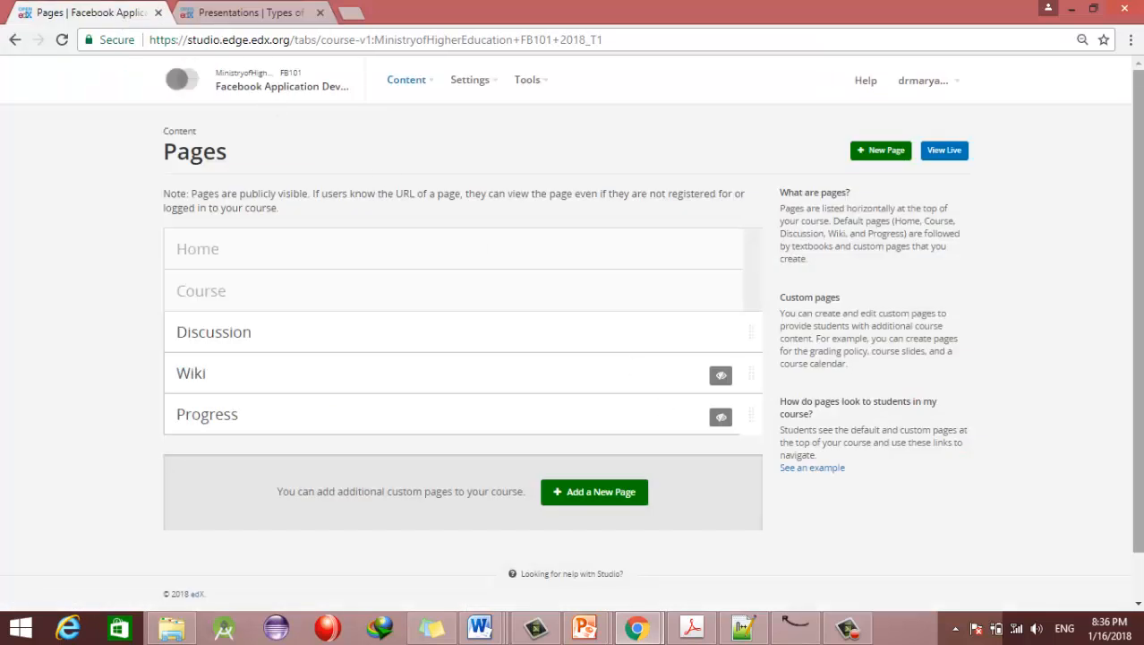
scroll(598, 414, "down", 2)
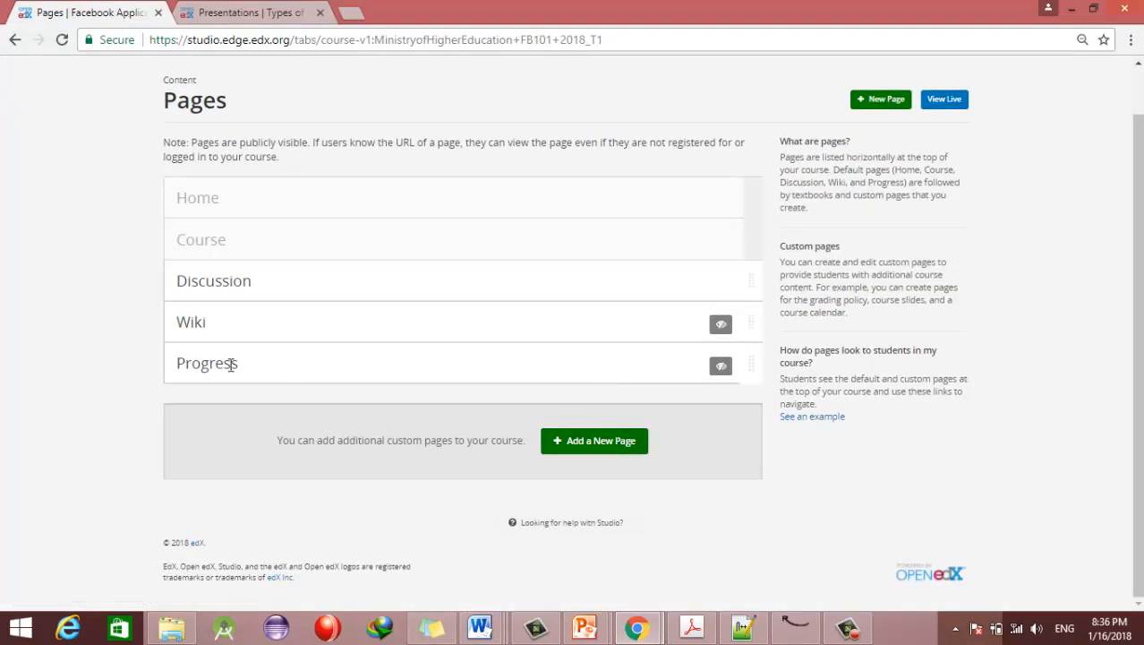
Step: Add a new custom page named Empty and type trial text into its editor
left_click(587, 450)
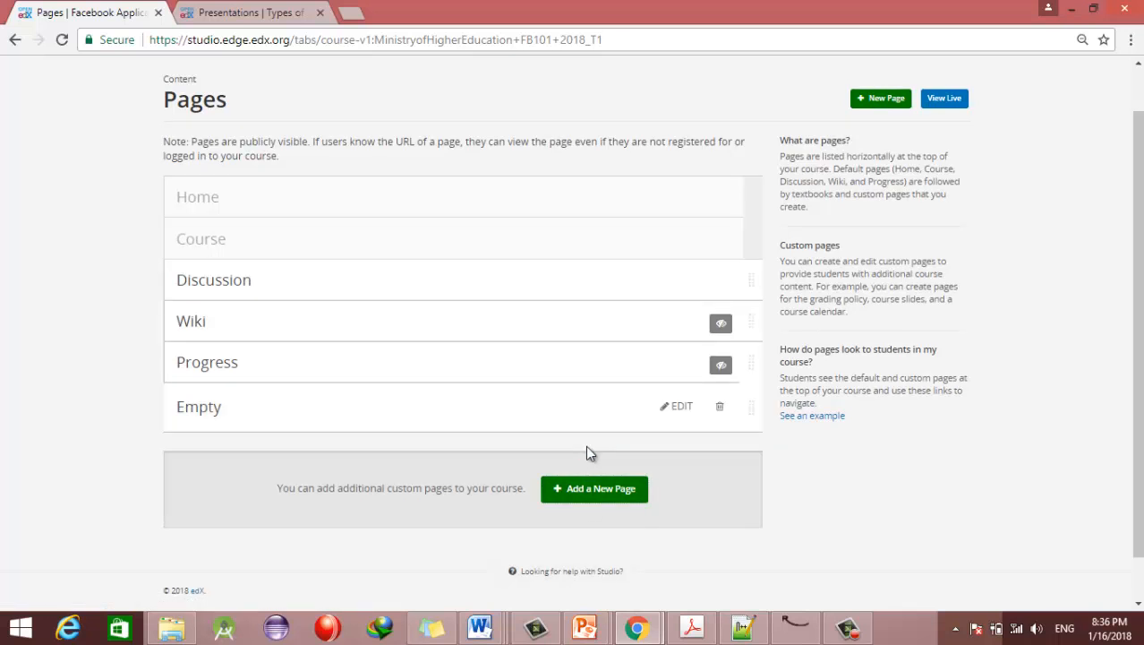
left_click(683, 404)
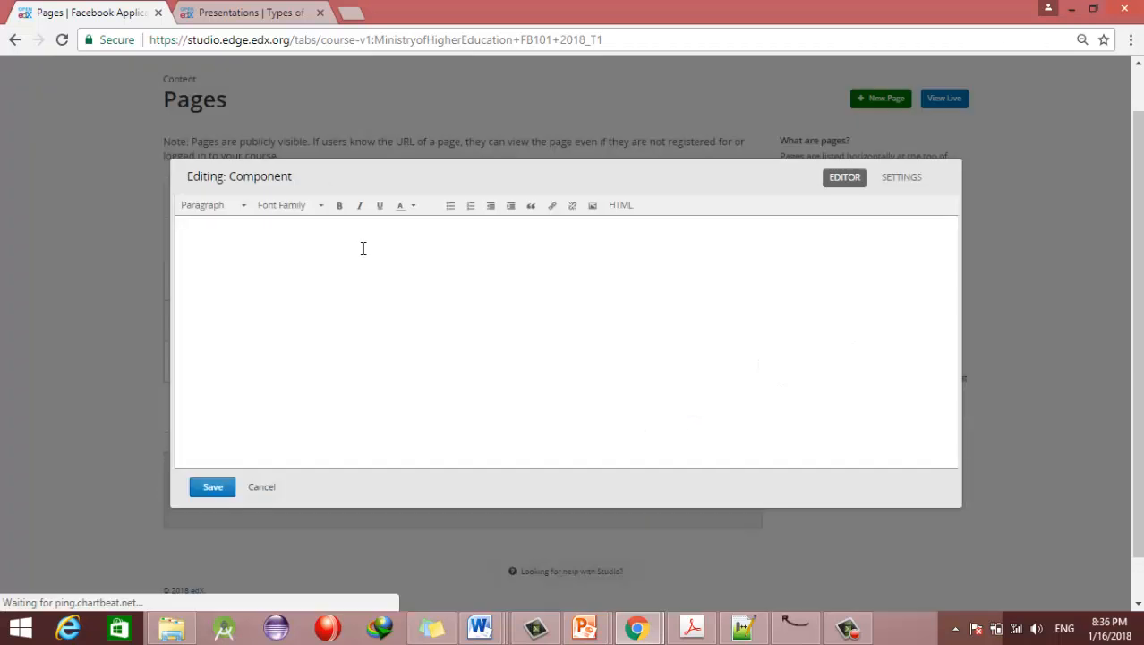
left_click_drag(473, 251, 118, 221)
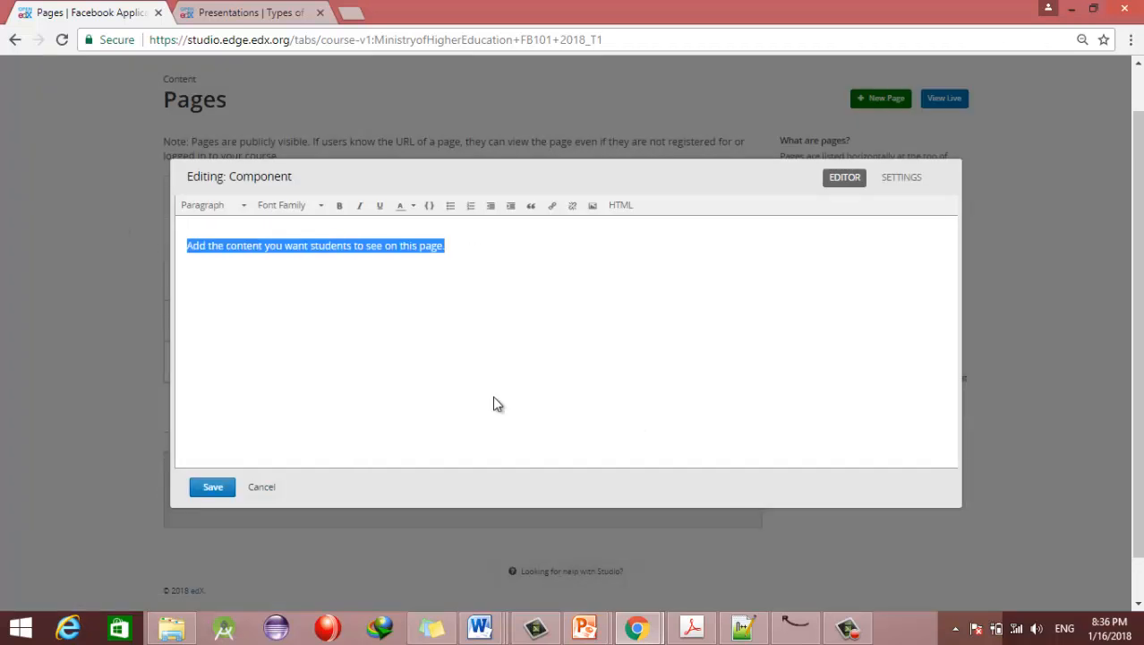
type("jlkfjaslkfjlkdsjlkasjdfklajsd")
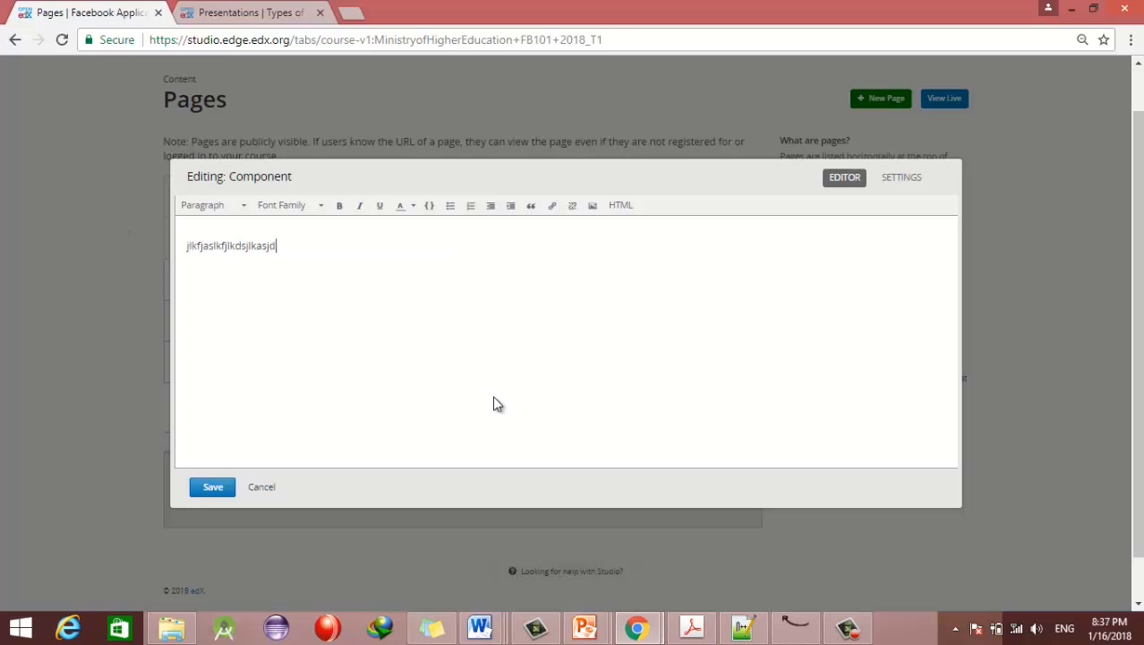
key("Return")
type("kajsdflkjasdlkfjasf")
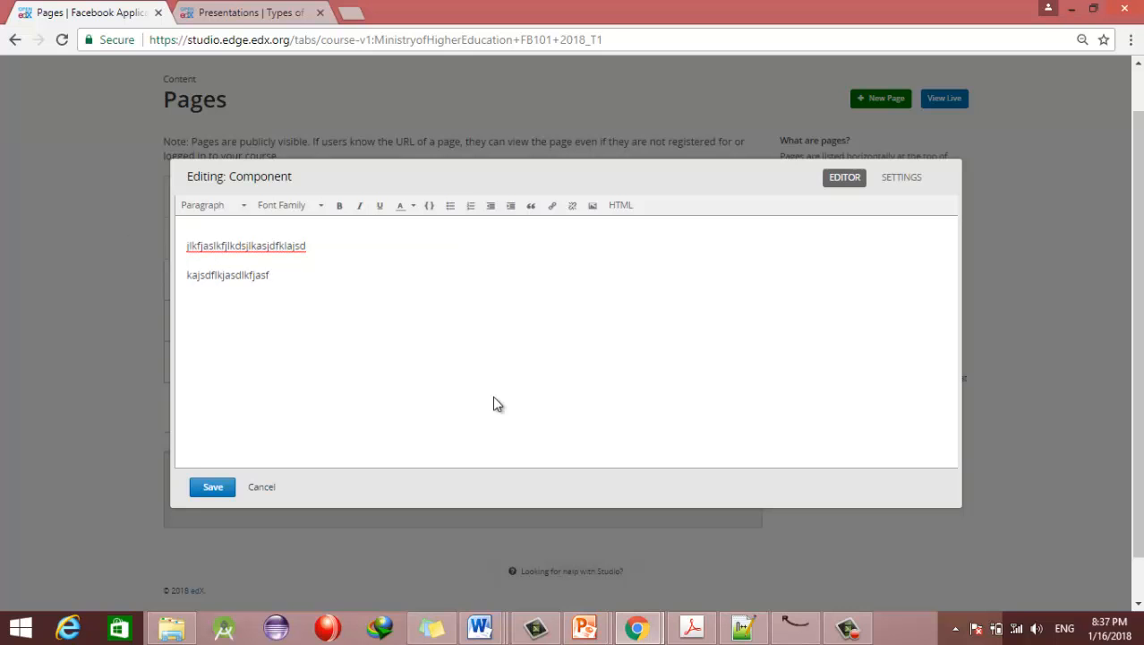
key("Return")
Step: Replace the text with 'General Information for students.', then discard all edits
key("ctrl+a")
type("General ")
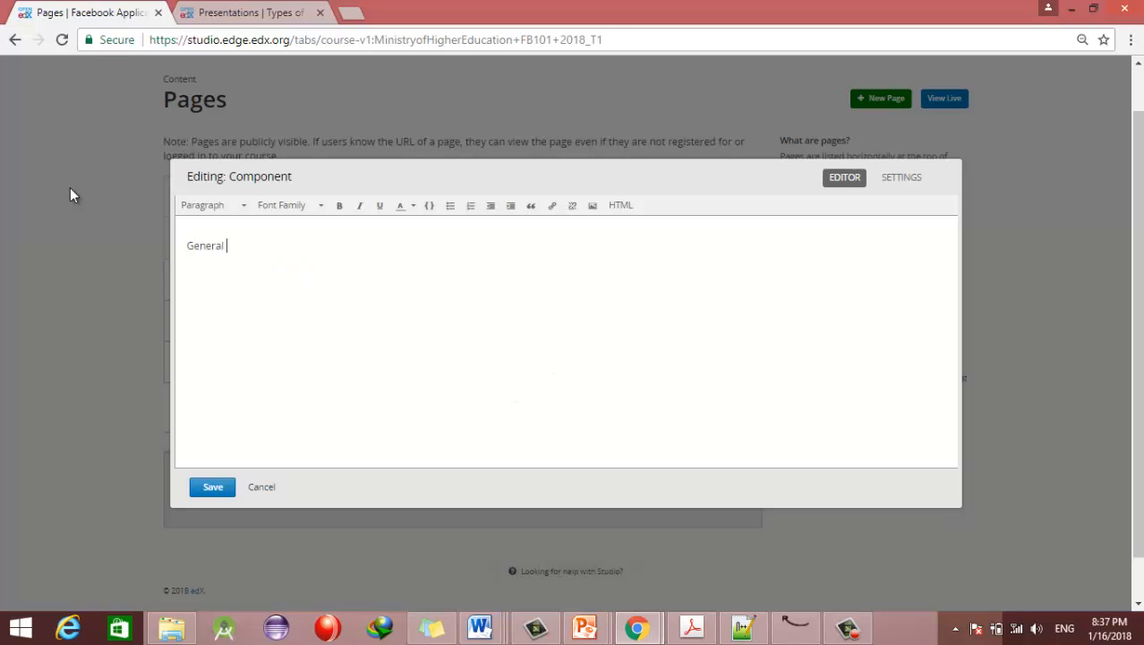
type("Information for students.")
key("Return")
key("Return")
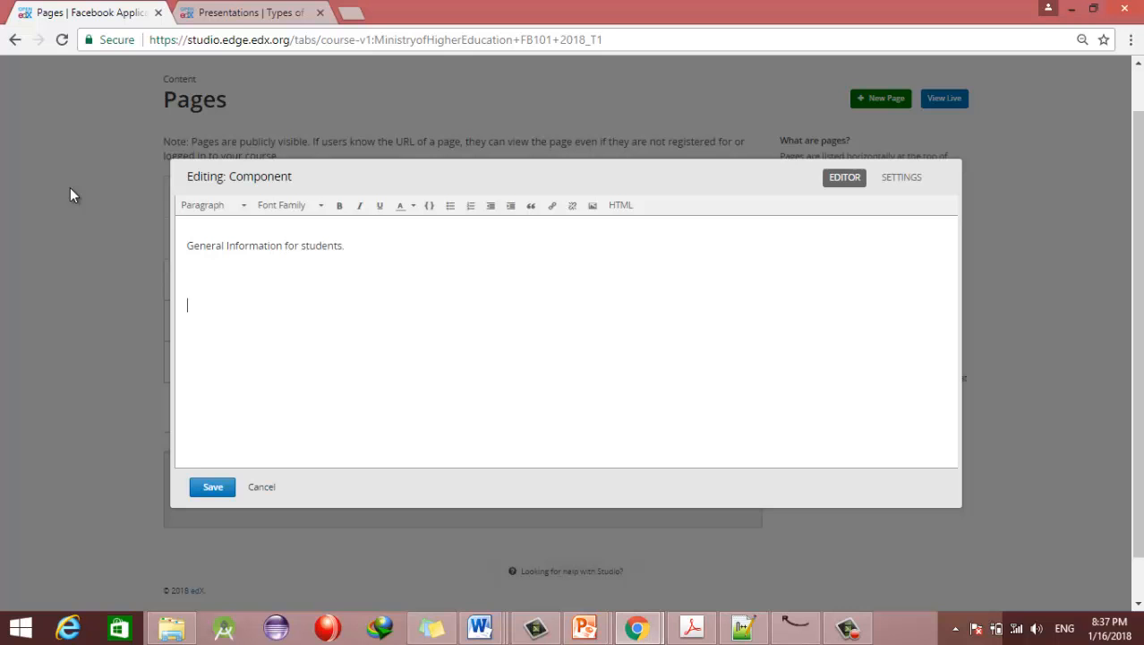
left_click(592, 205)
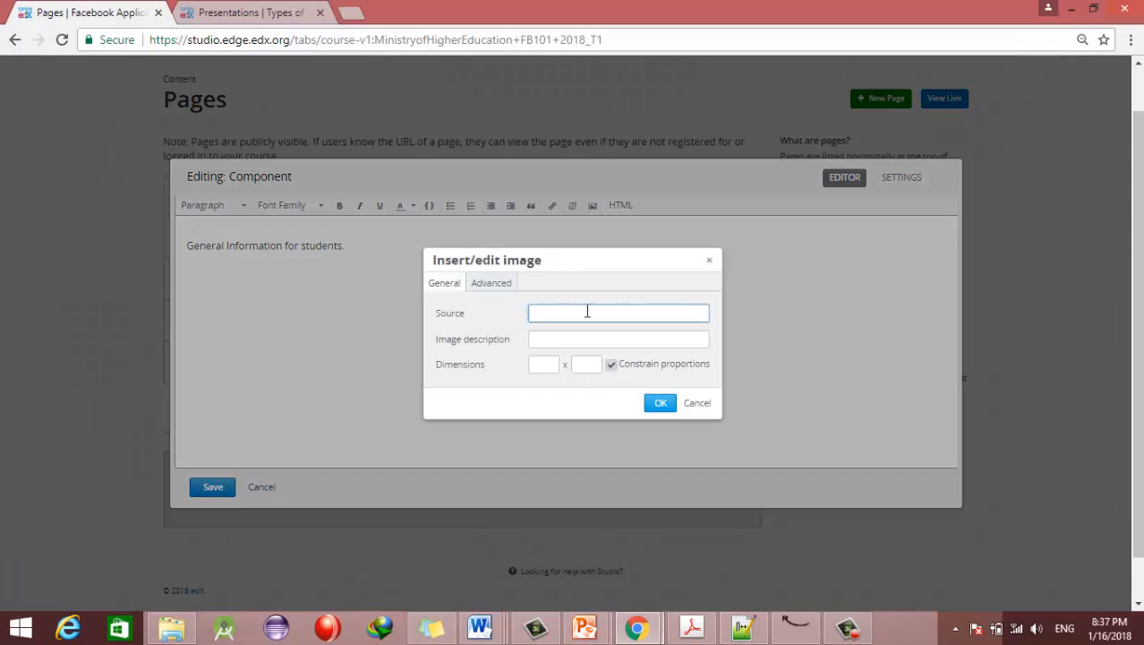
left_click(696, 402)
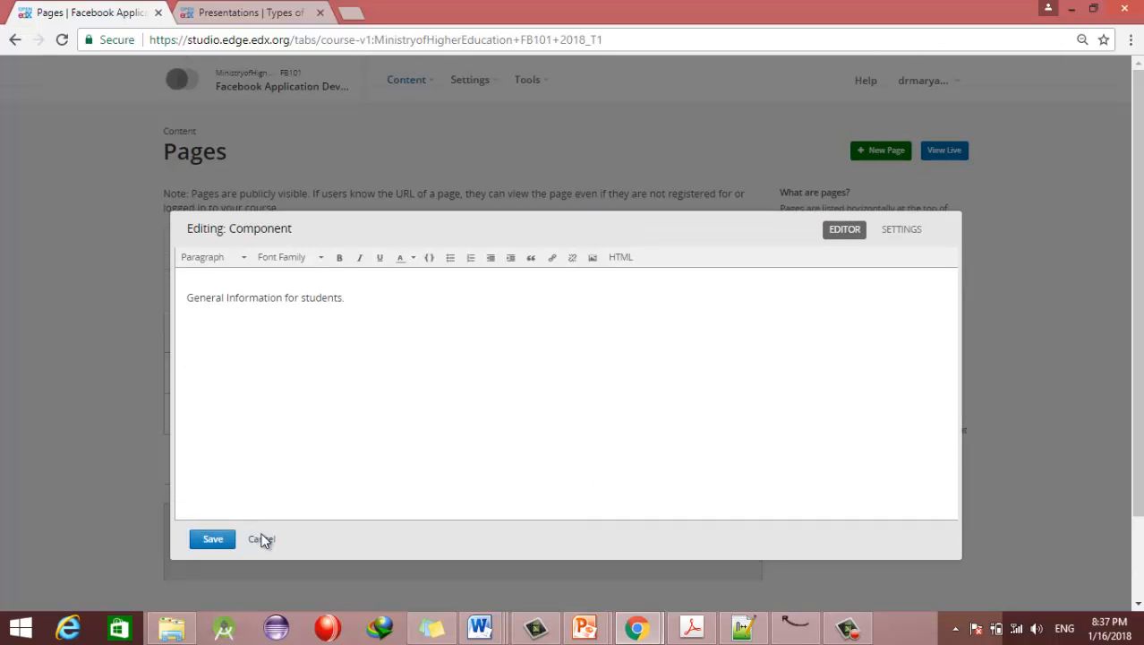
left_click(264, 537)
Step: Open the course's Files & Uploads page in a new browser tab
left_click(418, 90)
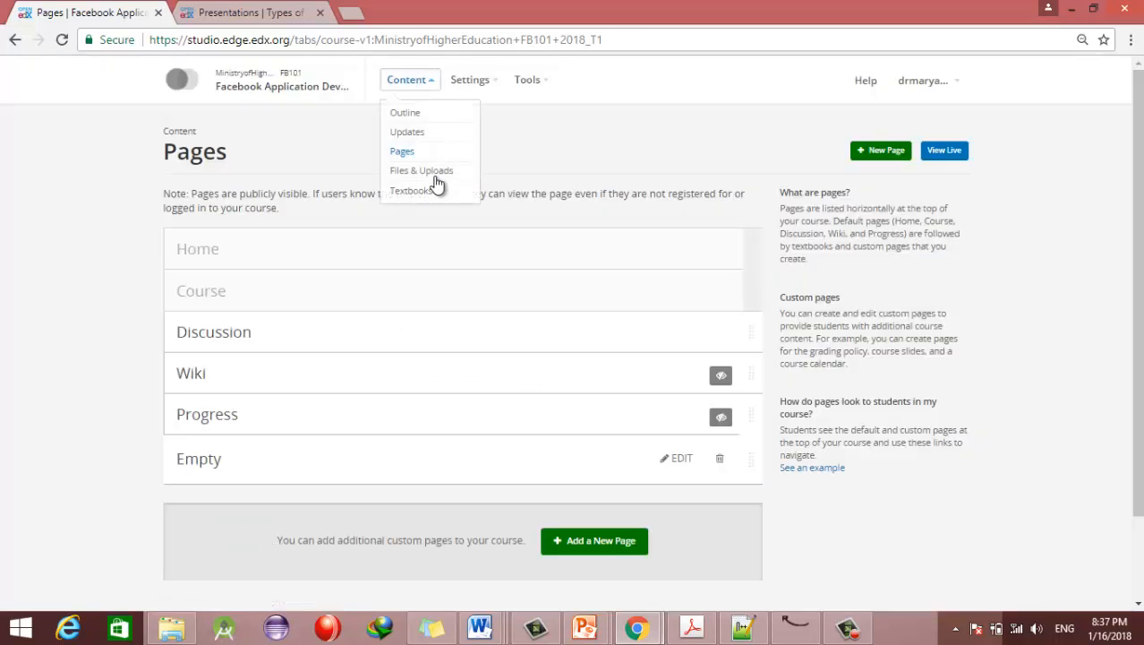
right_click(428, 171)
left_click(481, 190)
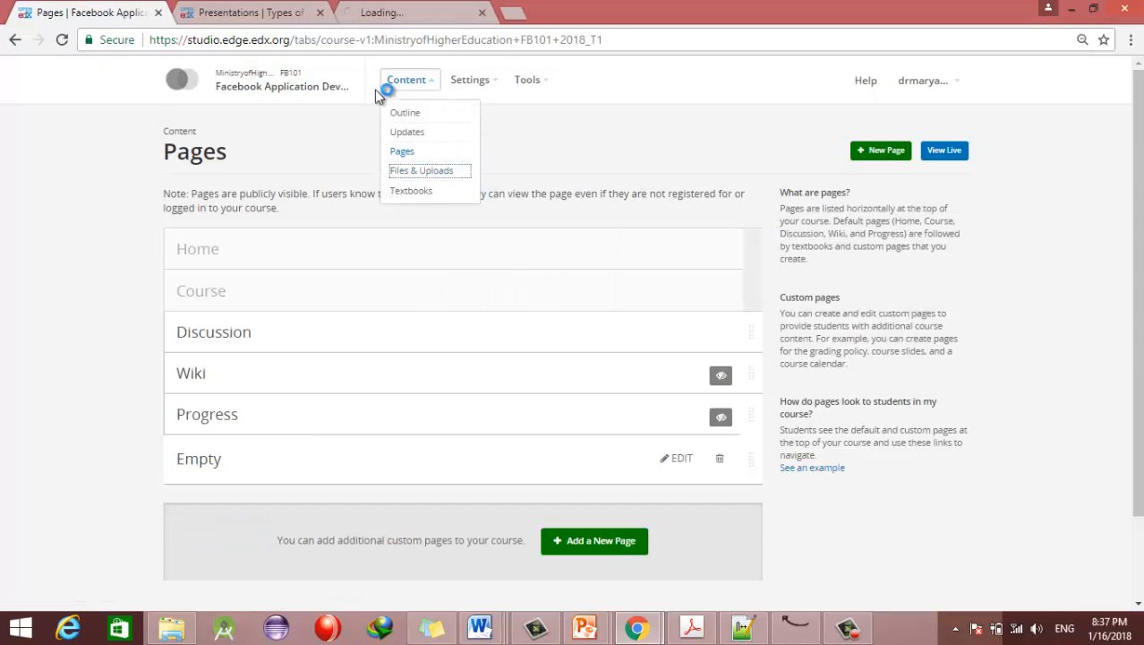
left_click(382, 18)
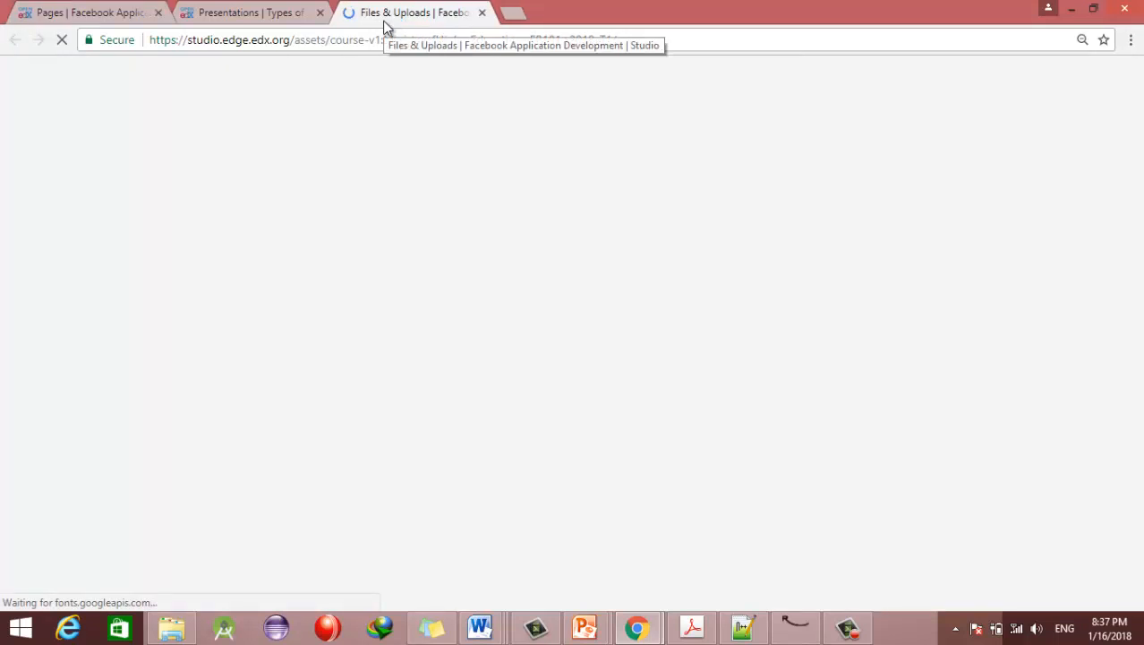
Step: Upload Pictures\images.jpg and copy its Studio URL /static/images.jpg
left_click(945, 151)
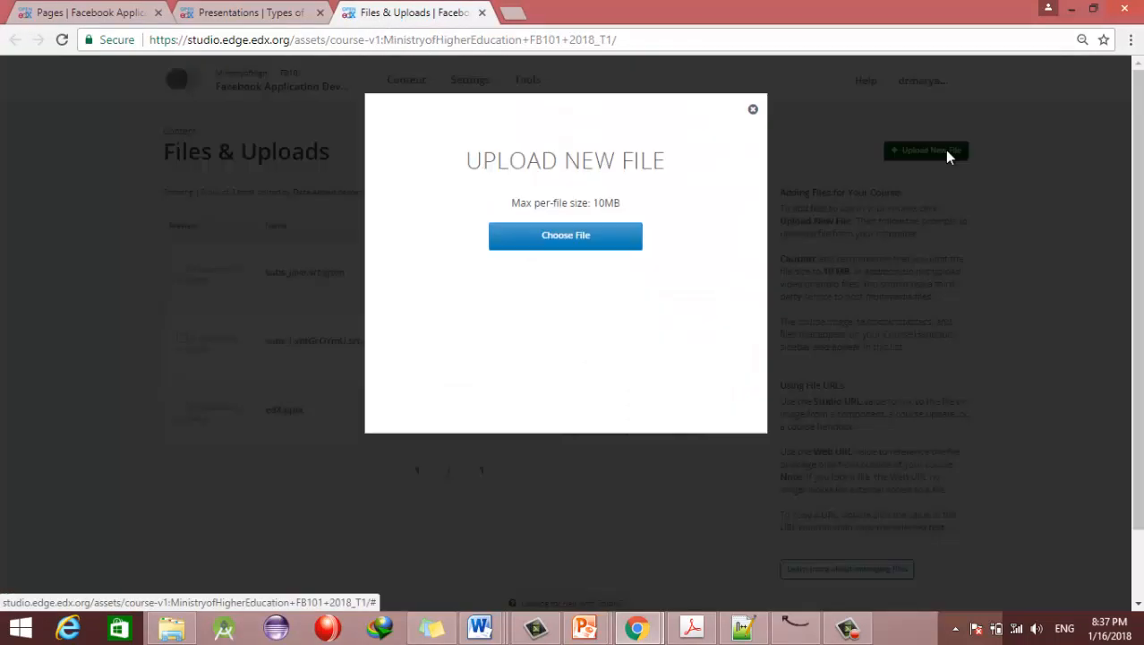
left_click(544, 240)
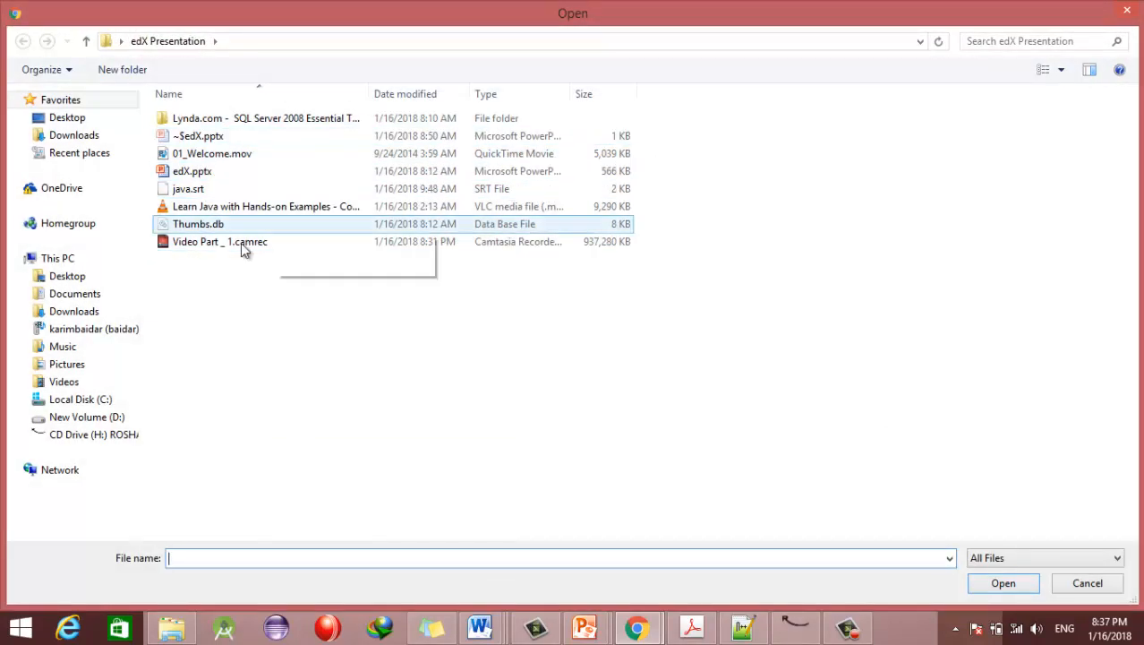
left_click(76, 364)
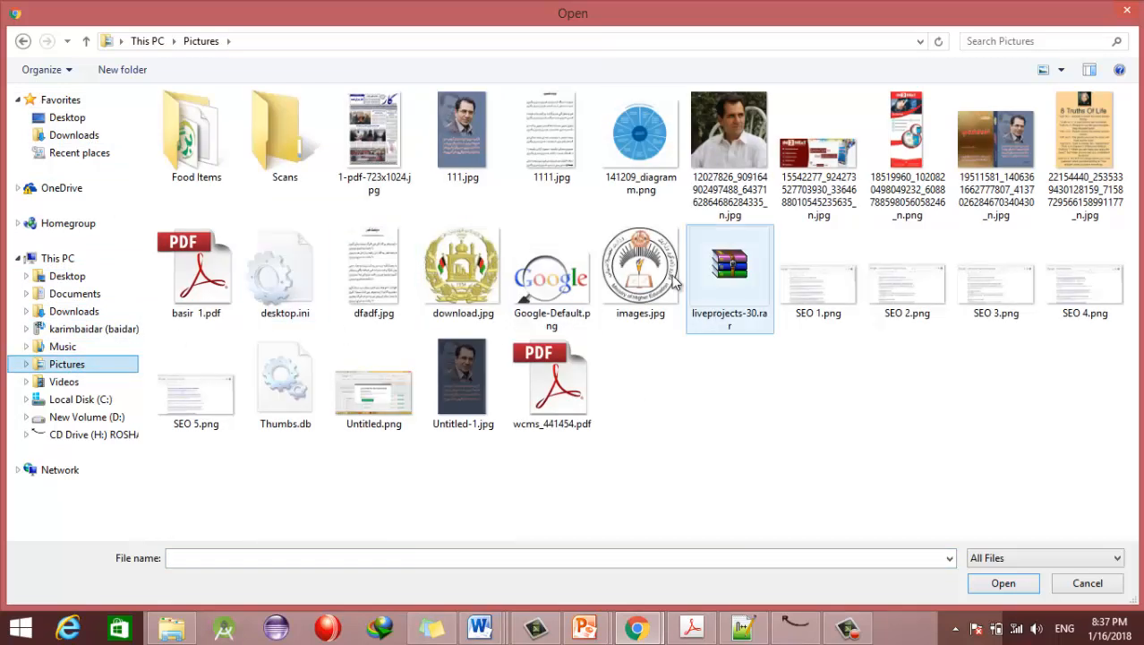
left_click(640, 269)
left_click(1004, 583)
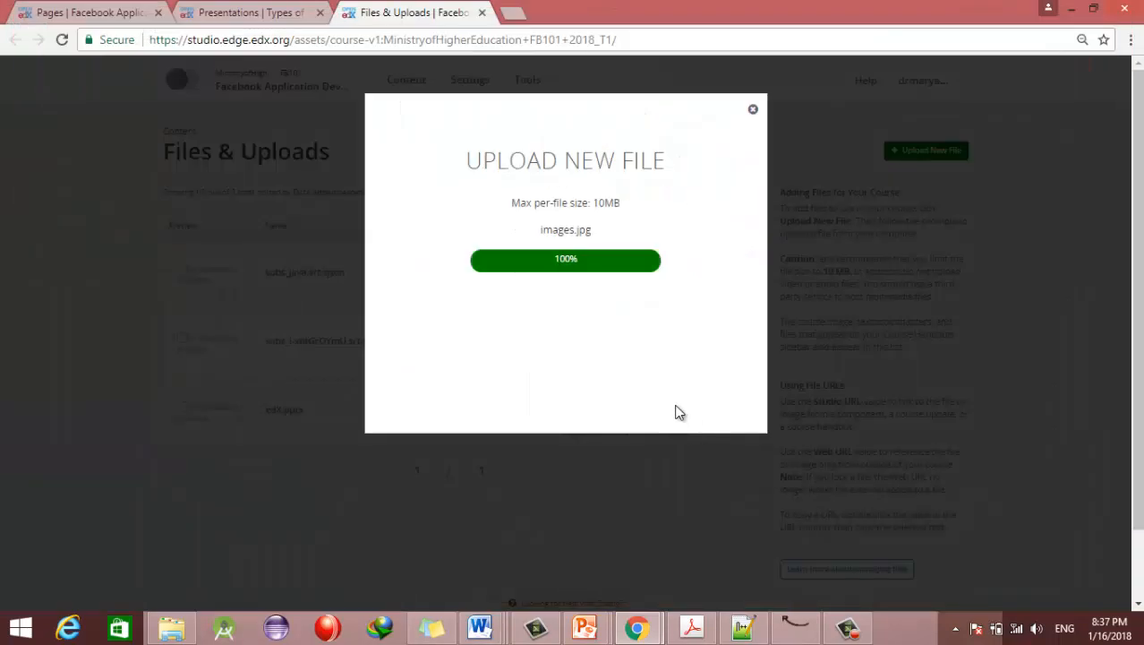
left_click(753, 111)
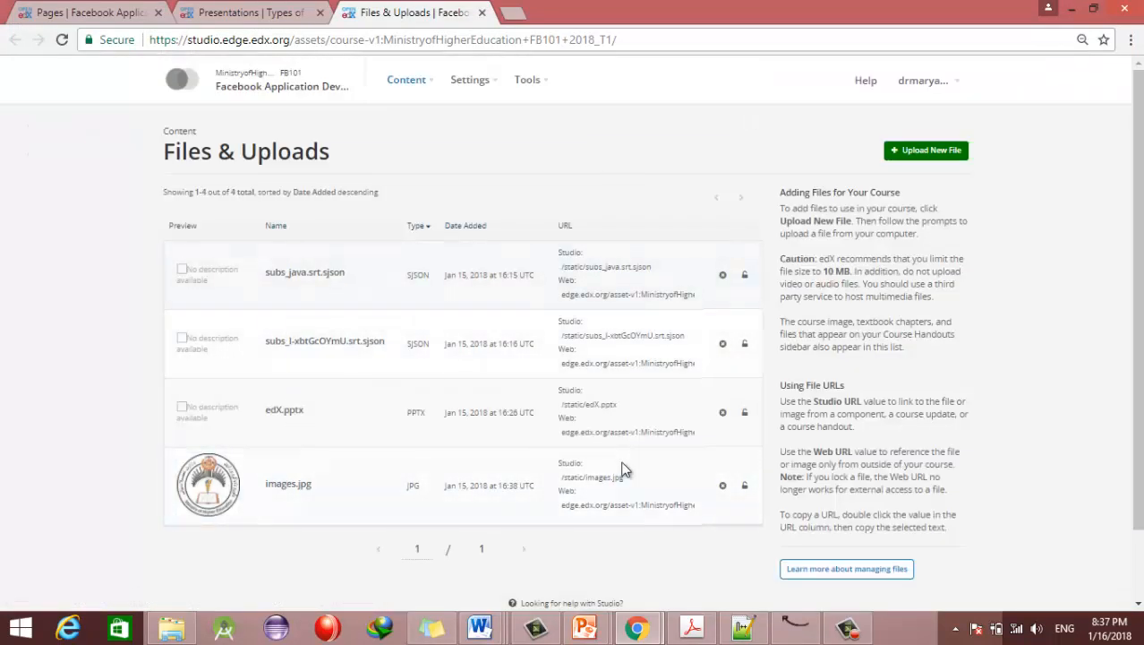
double_click(587, 477)
key("ctrl+c")
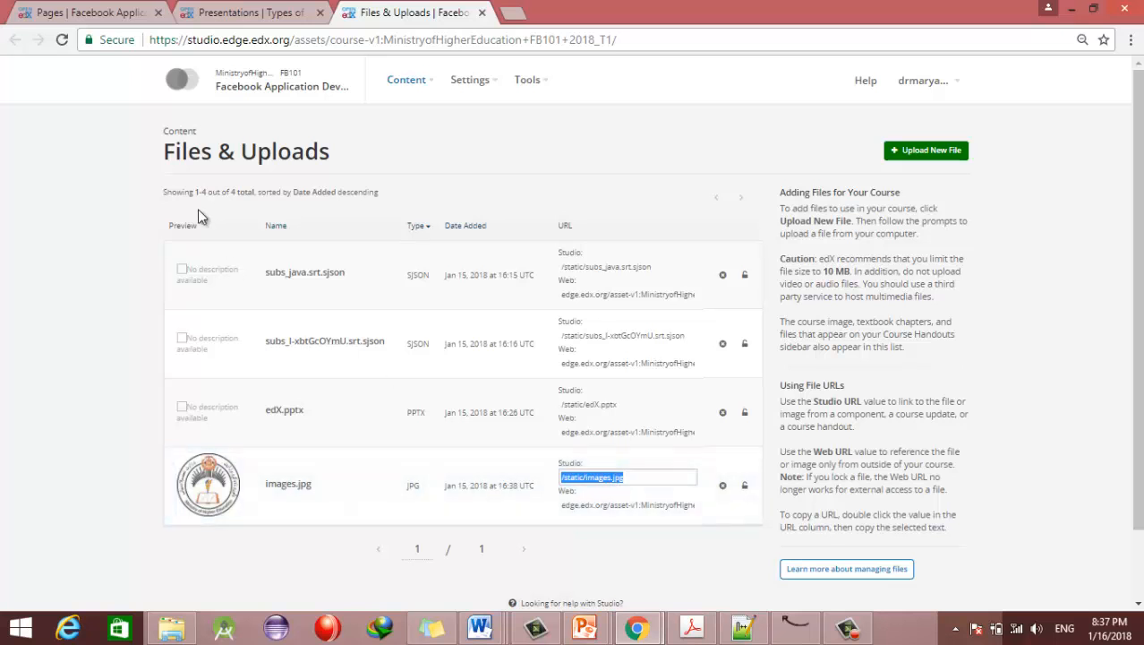
left_click(213, 16)
Step: Insert the /static/images.jpg logo below the Empty page's sentence and save the page
left_click(90, 13)
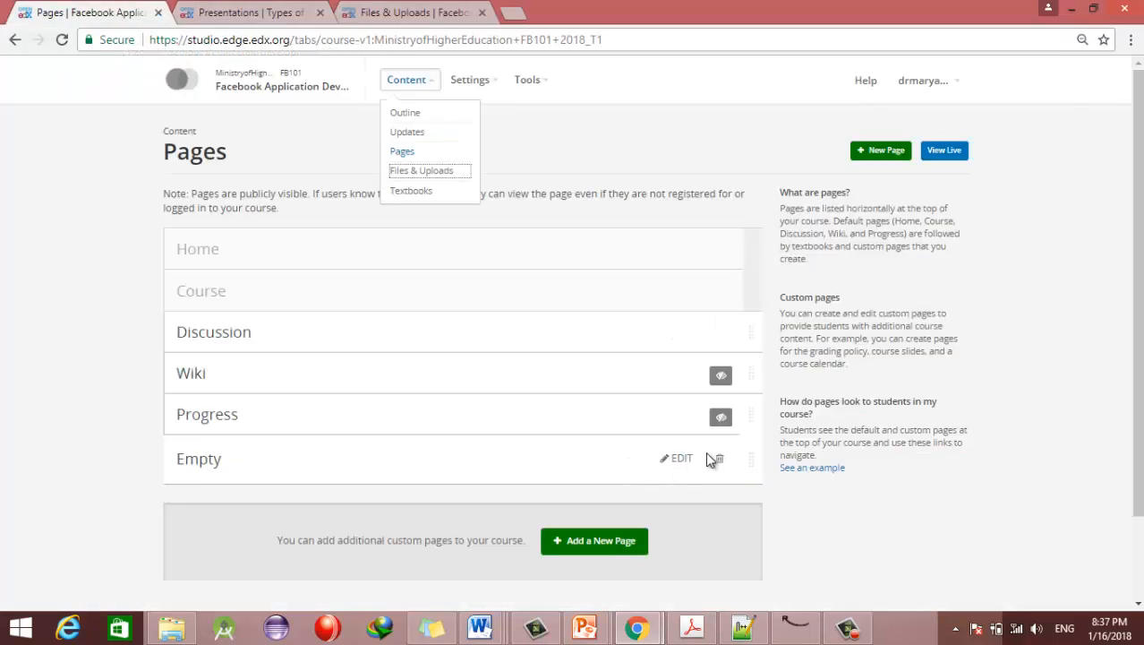
left_click(678, 458)
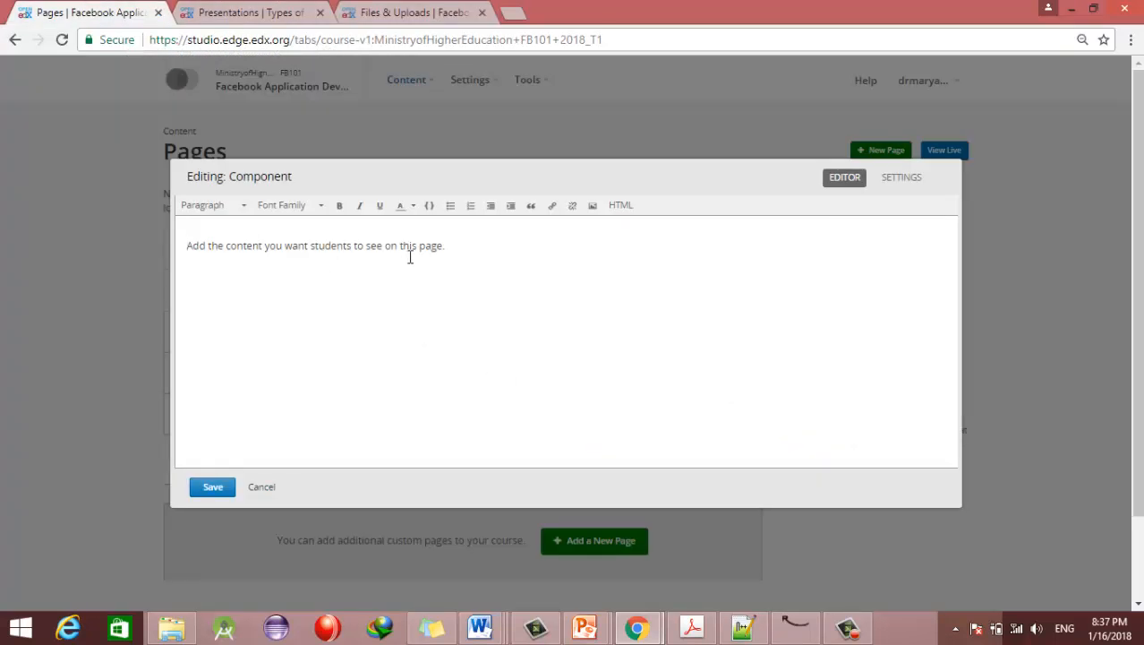
left_click(597, 254)
left_click(593, 205)
key("ctrl+v")
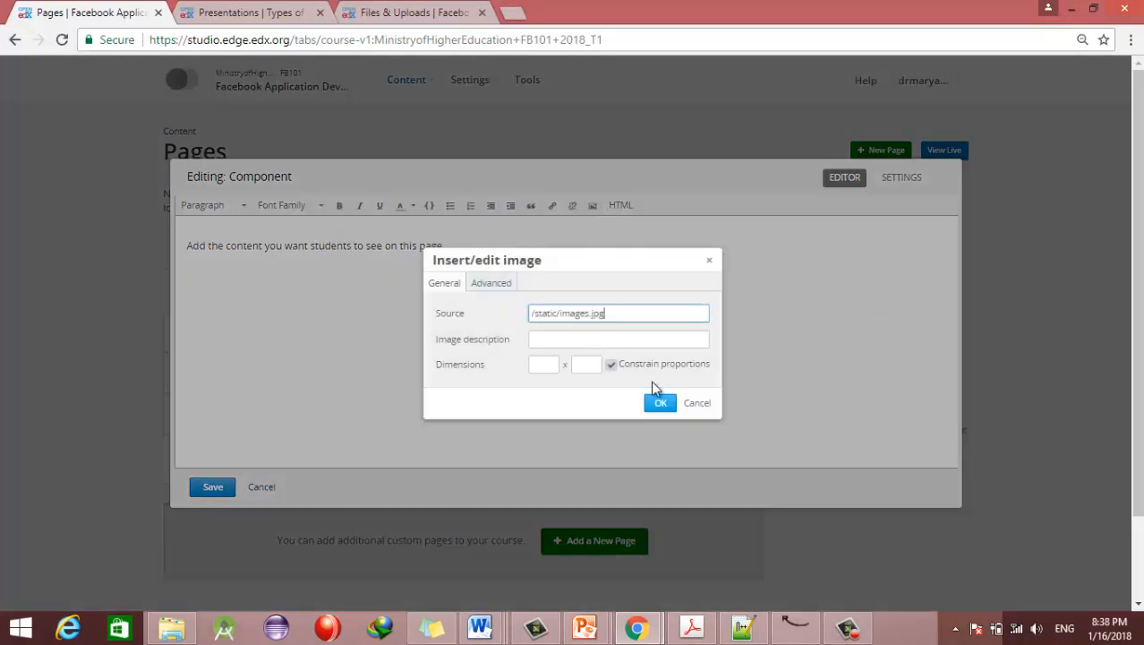
left_click(573, 345)
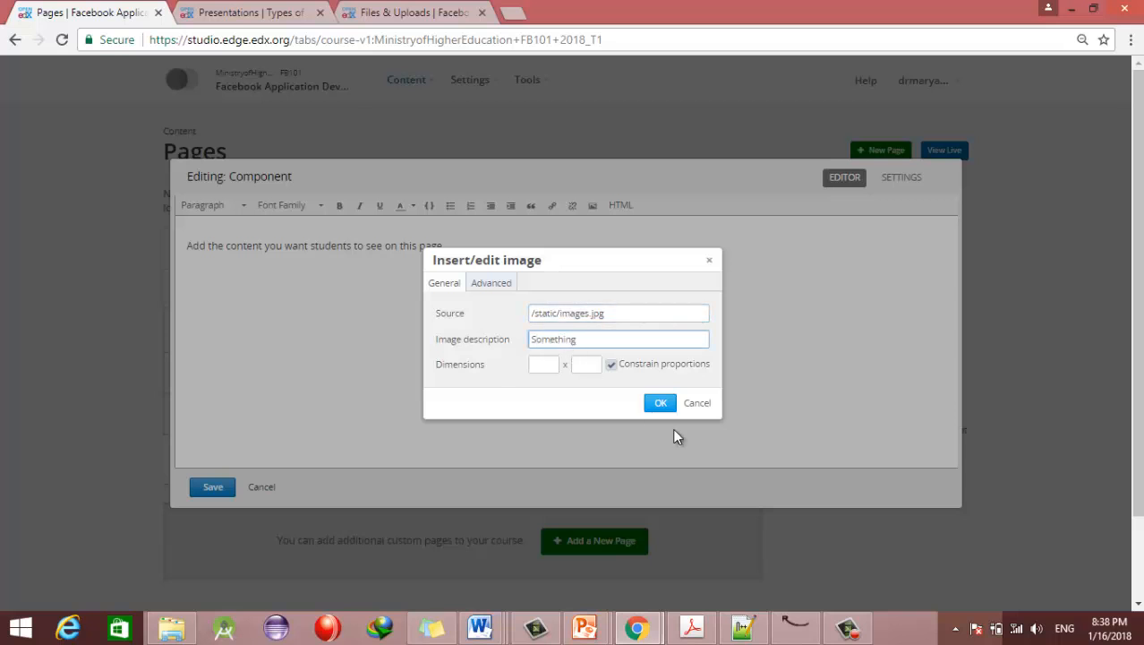
left_click(661, 403)
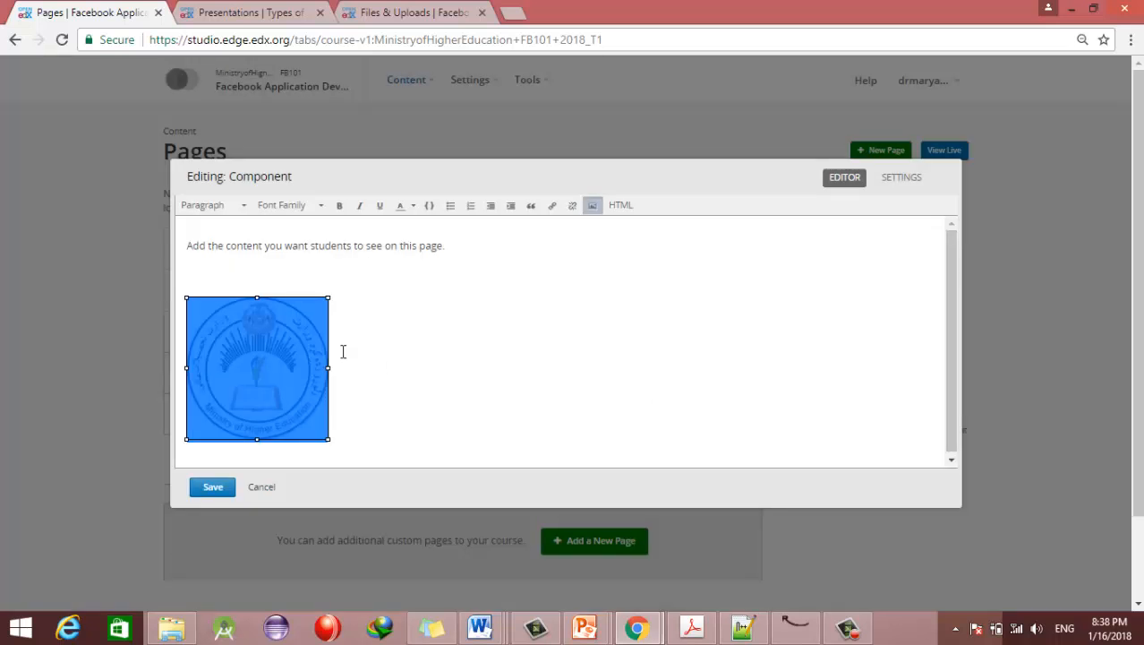
left_click(199, 496)
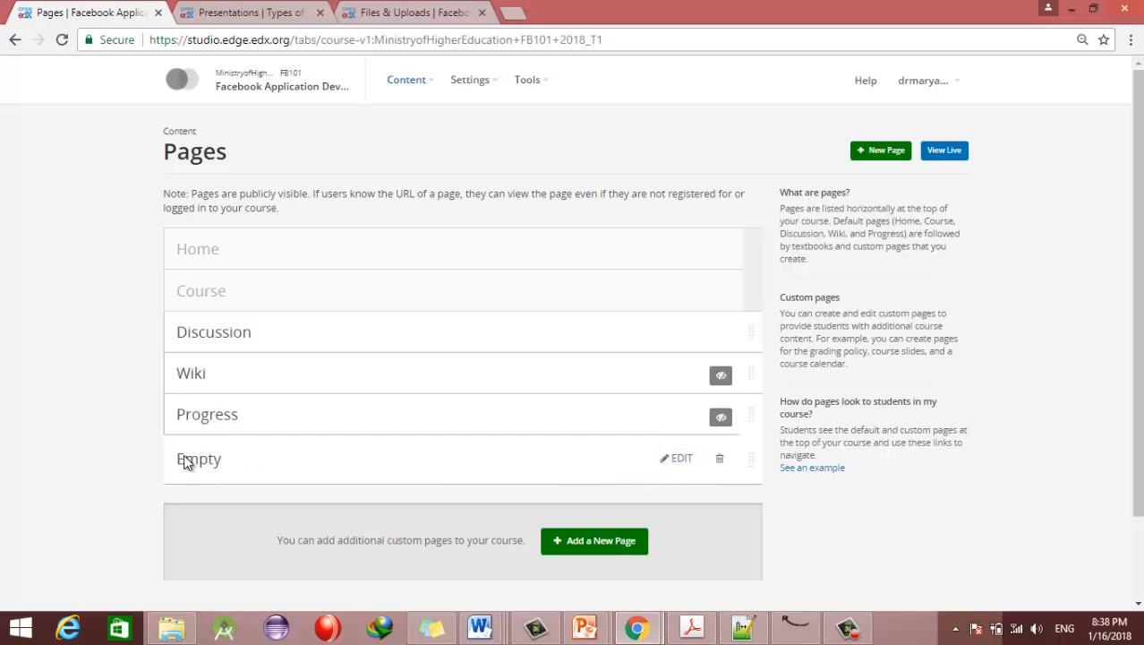
Step: Add a second custom page, rename it 'Page Name is changed' with the Visual editor, and save
scroll(632, 551, "down", 2)
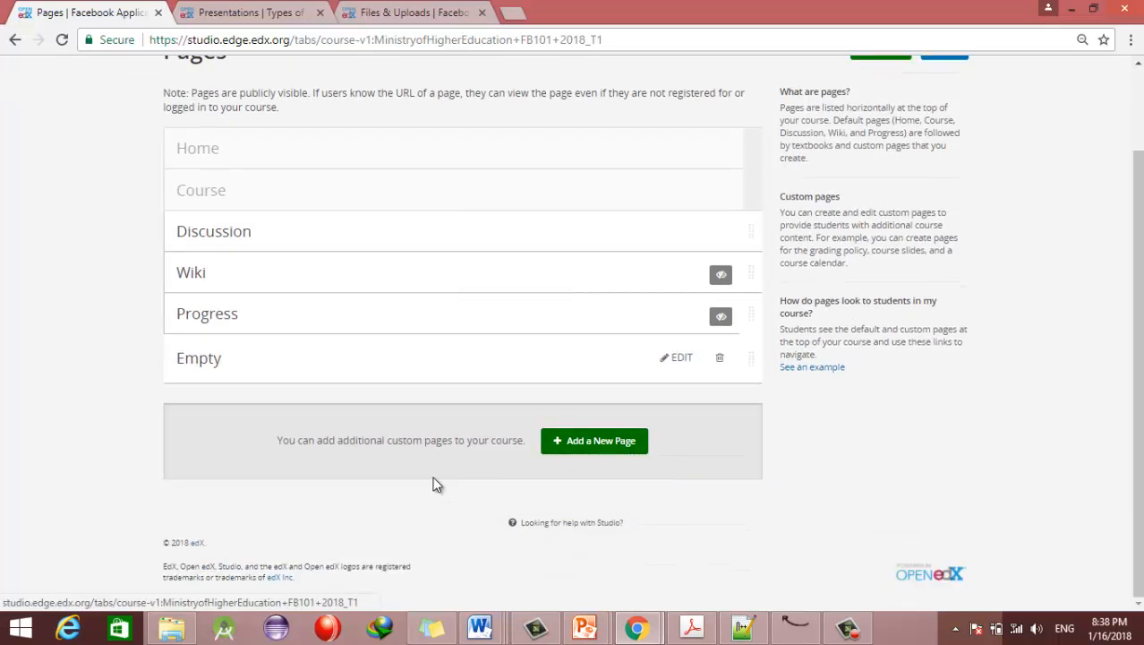
left_click(626, 475)
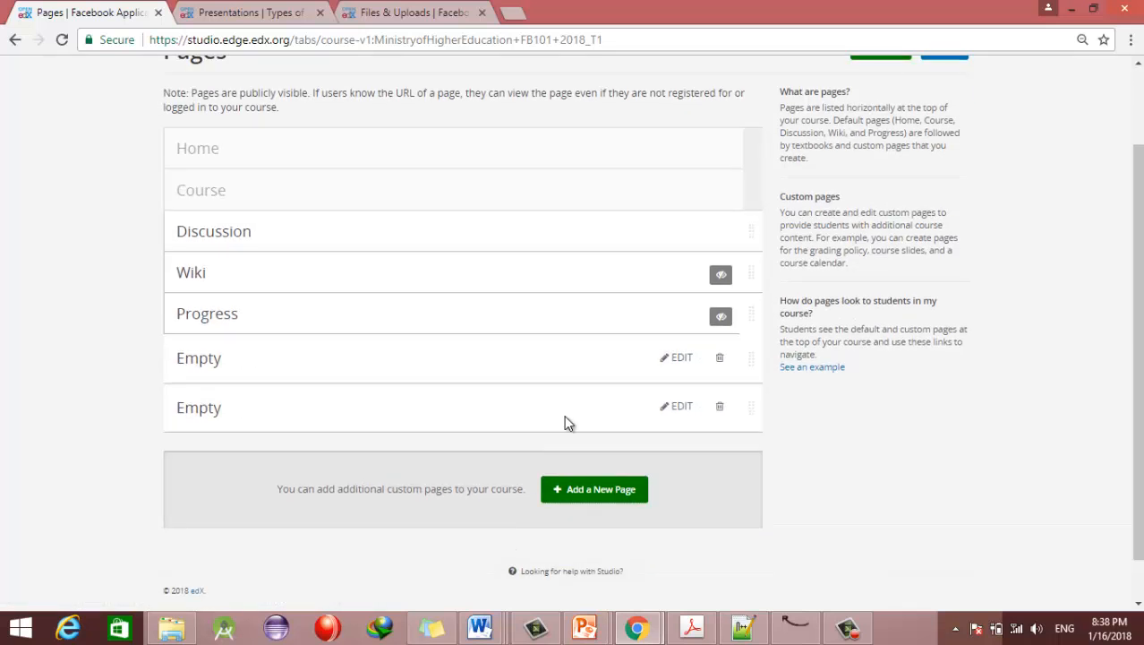
left_click(678, 405)
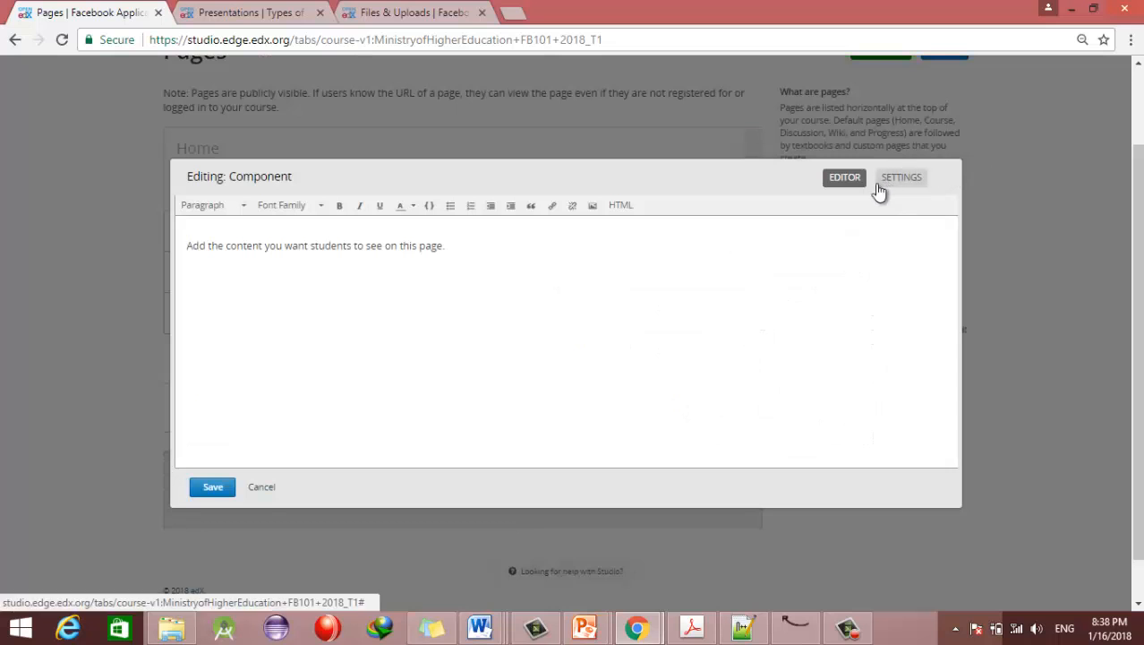
left_click(913, 178)
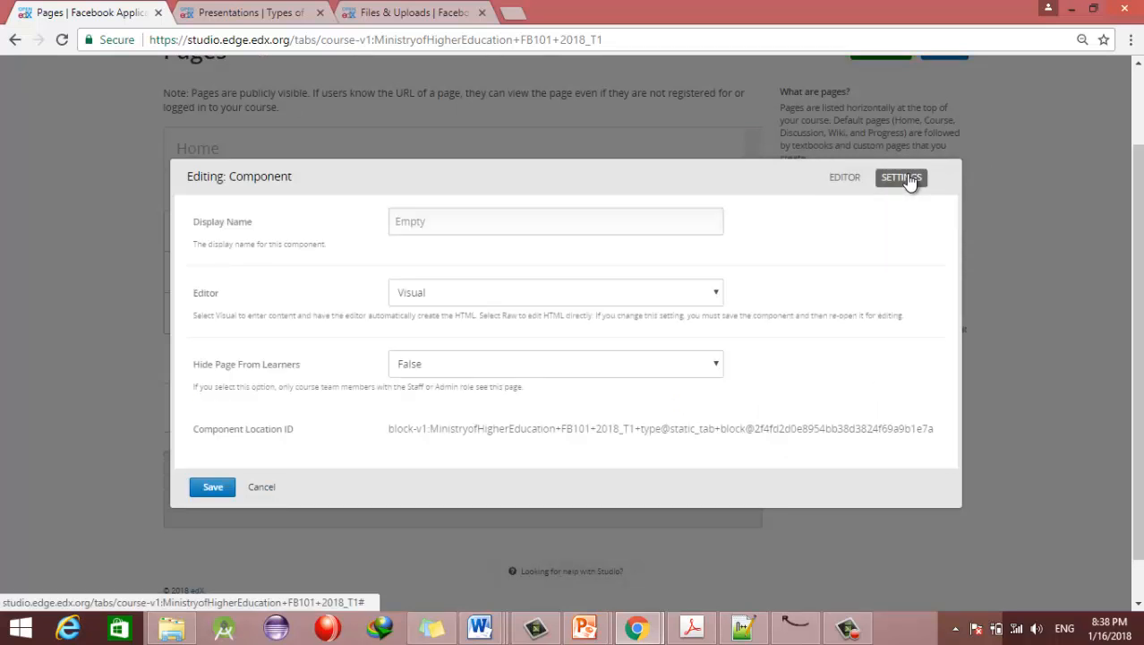
left_click_drag(468, 230, 350, 230)
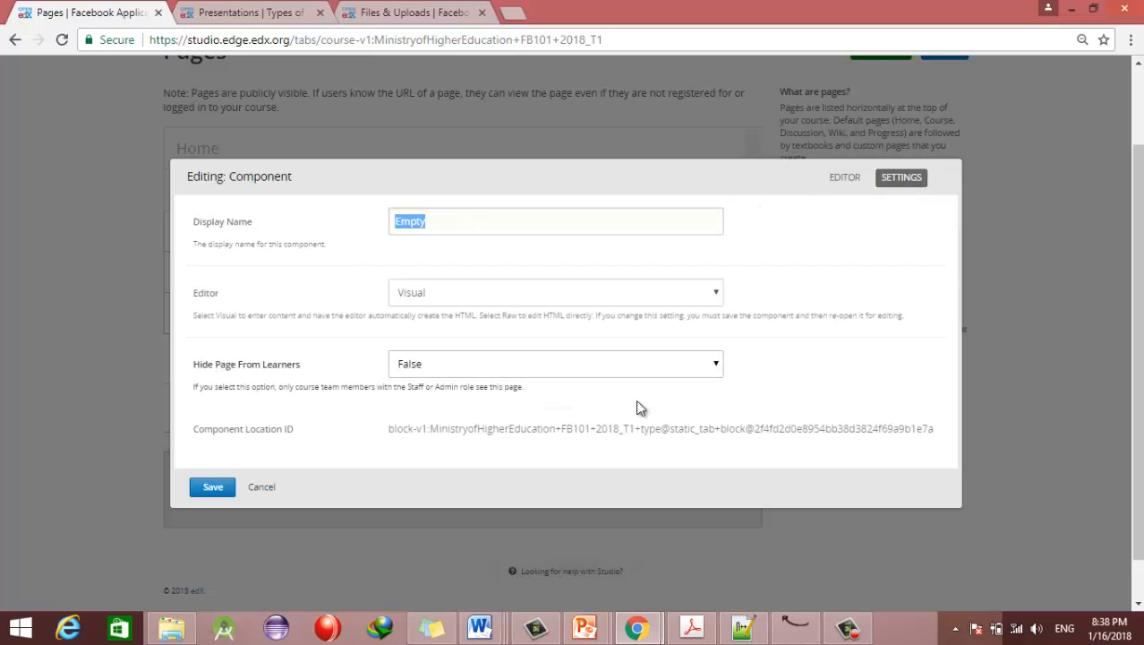
type("Pag")
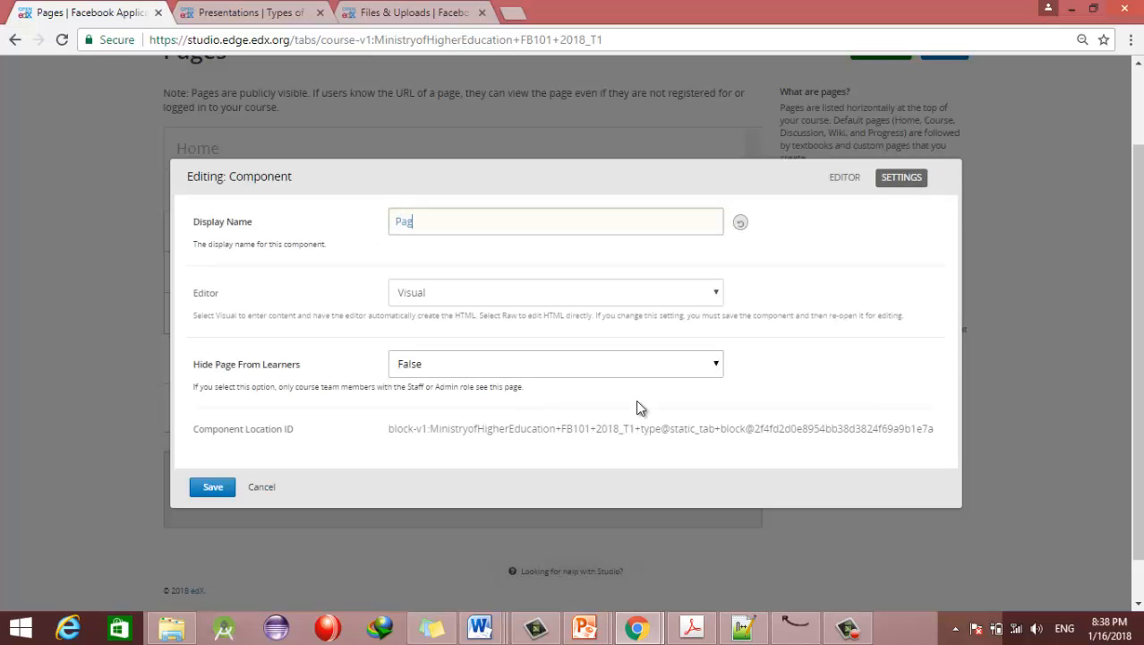
type("e Name is changed")
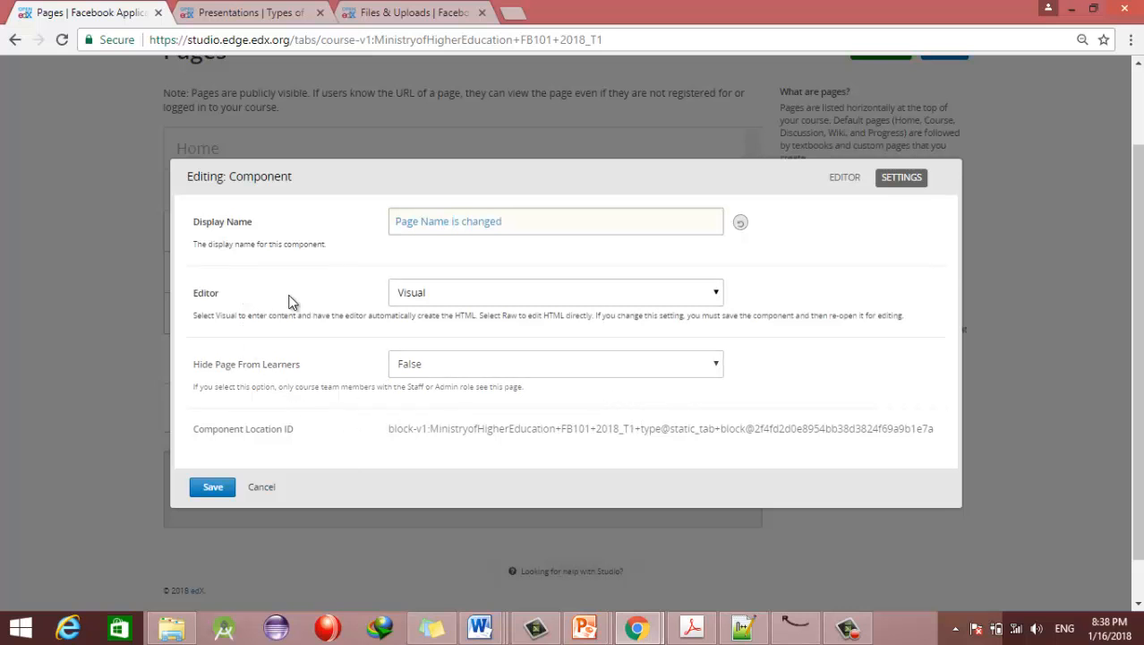
left_click(408, 294)
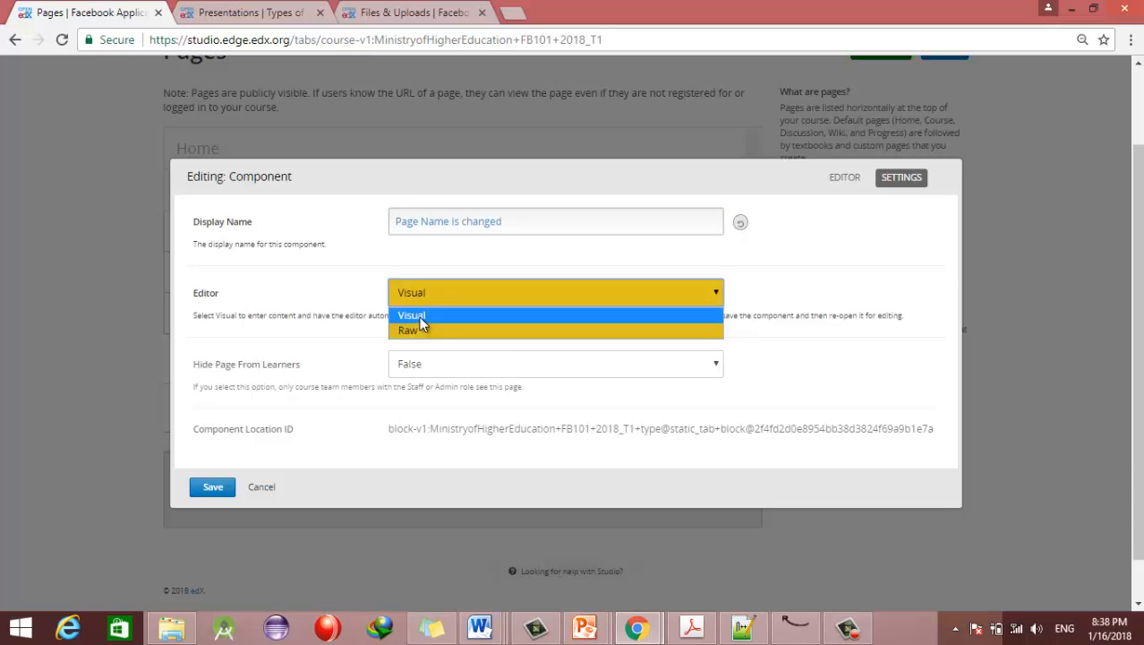
left_click(419, 317)
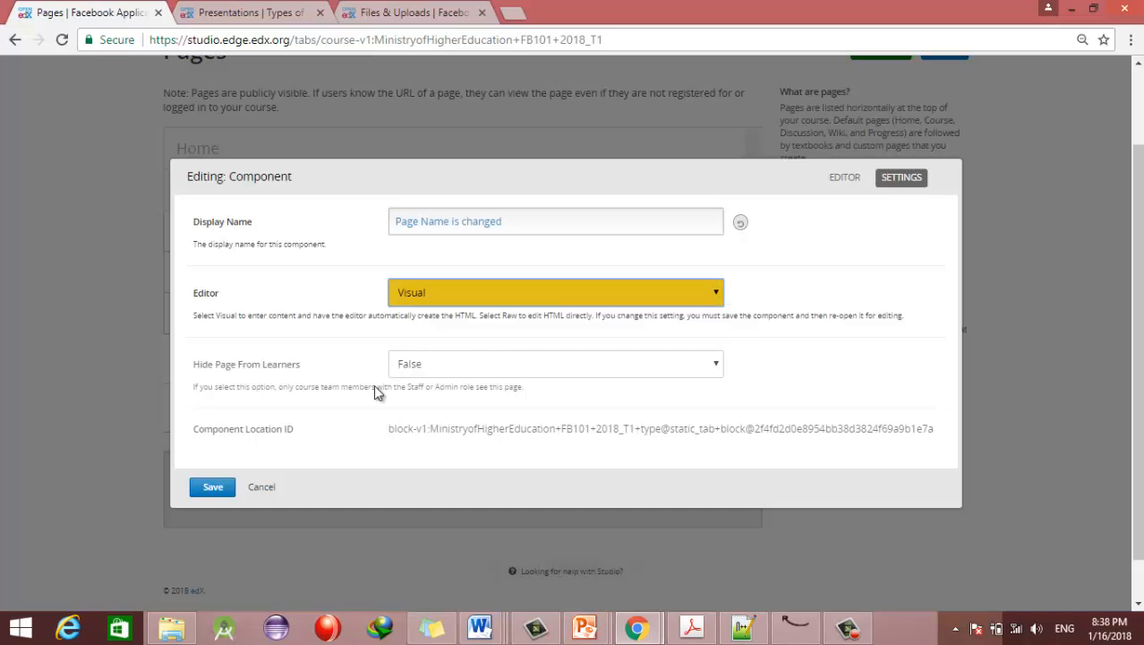
left_click(211, 488)
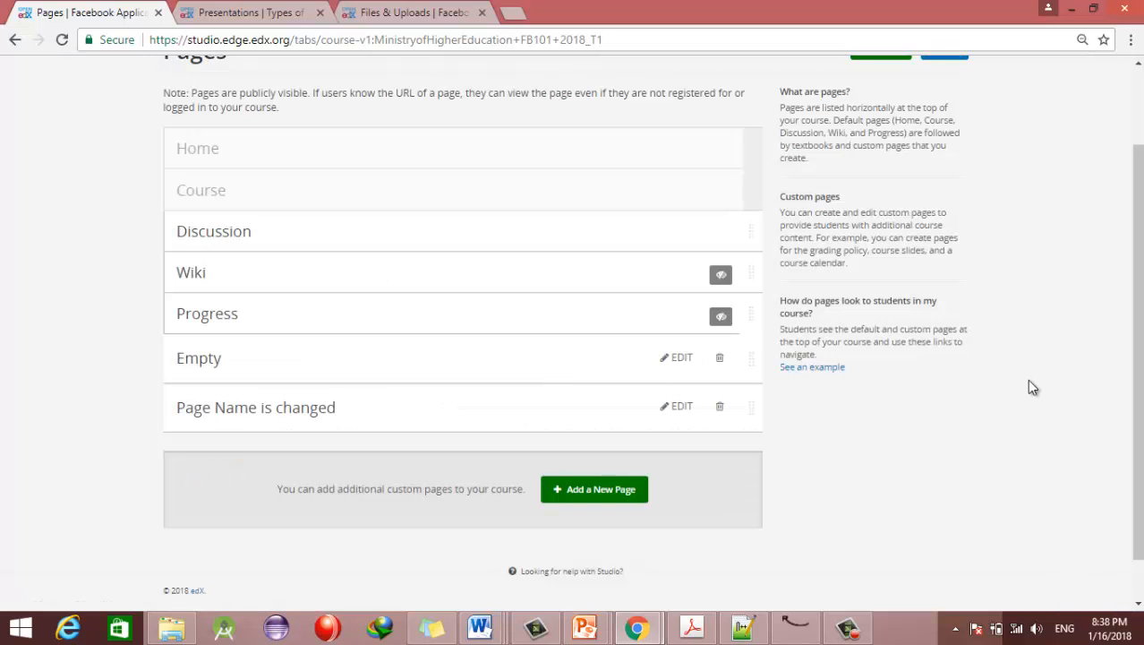
Step: View the Empty and 'Page Name is changed' pages on the live course, then return to Studio
scroll(992, 419, "up", 2)
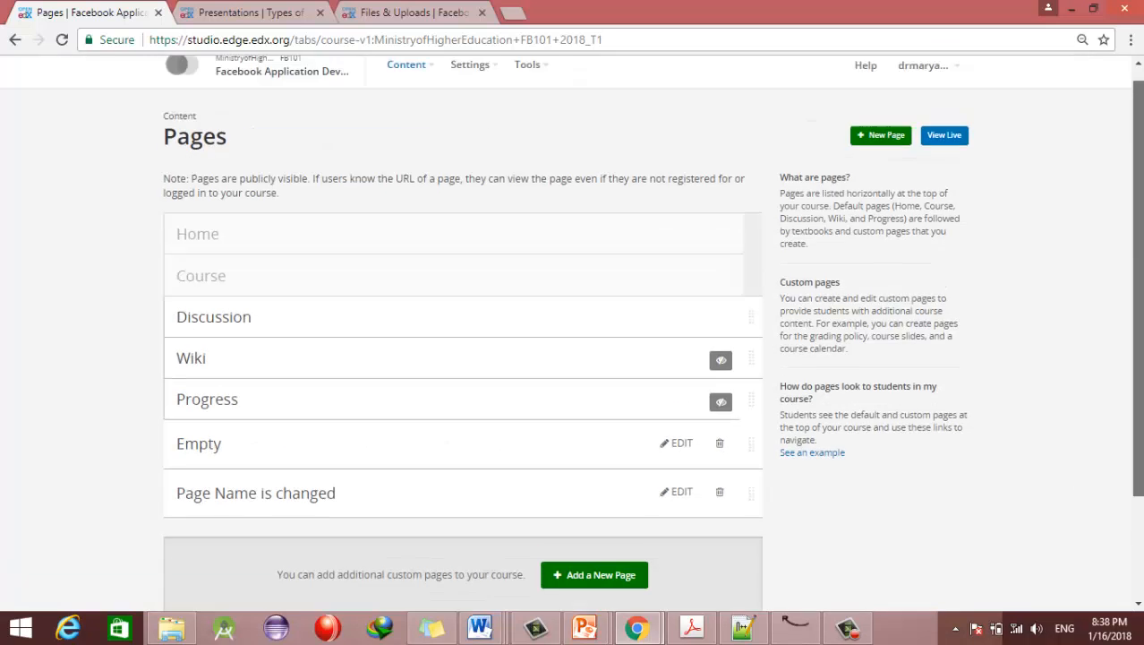
left_click(946, 150)
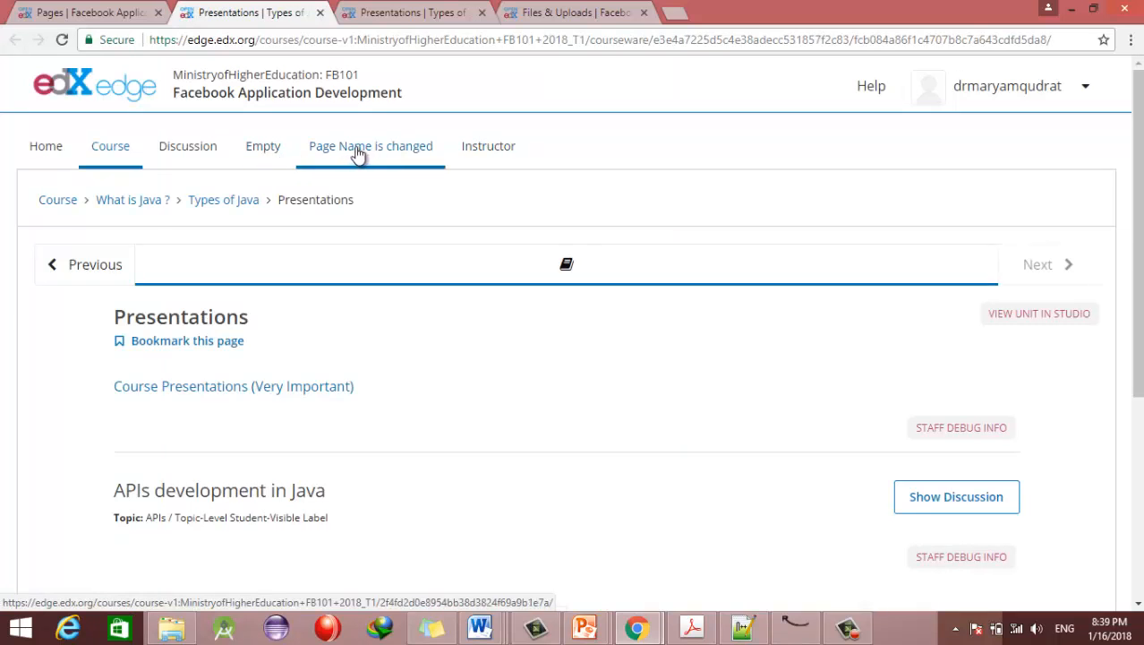
left_click(277, 152)
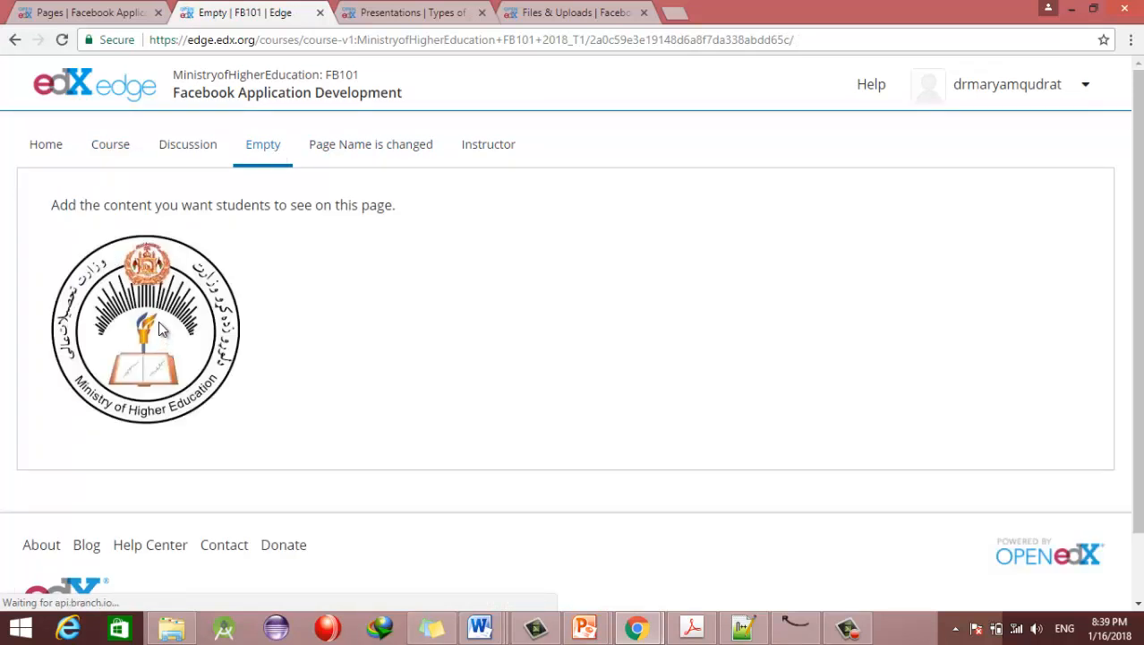
left_click(356, 152)
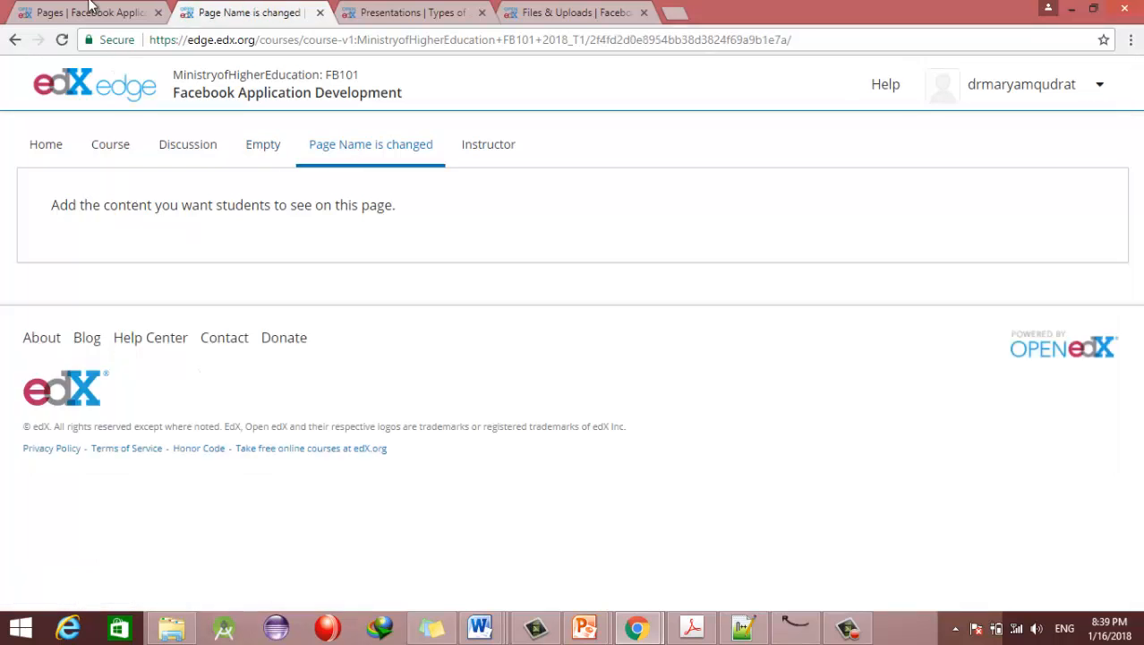
key("ctrl+Page_Up")
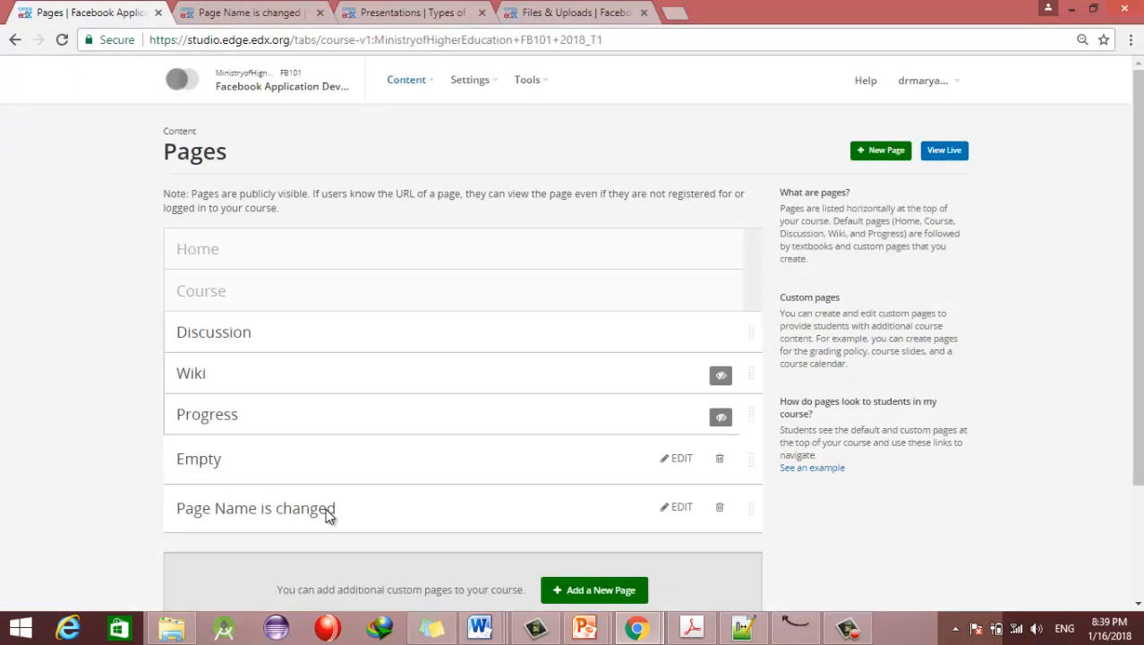
left_click(428, 84)
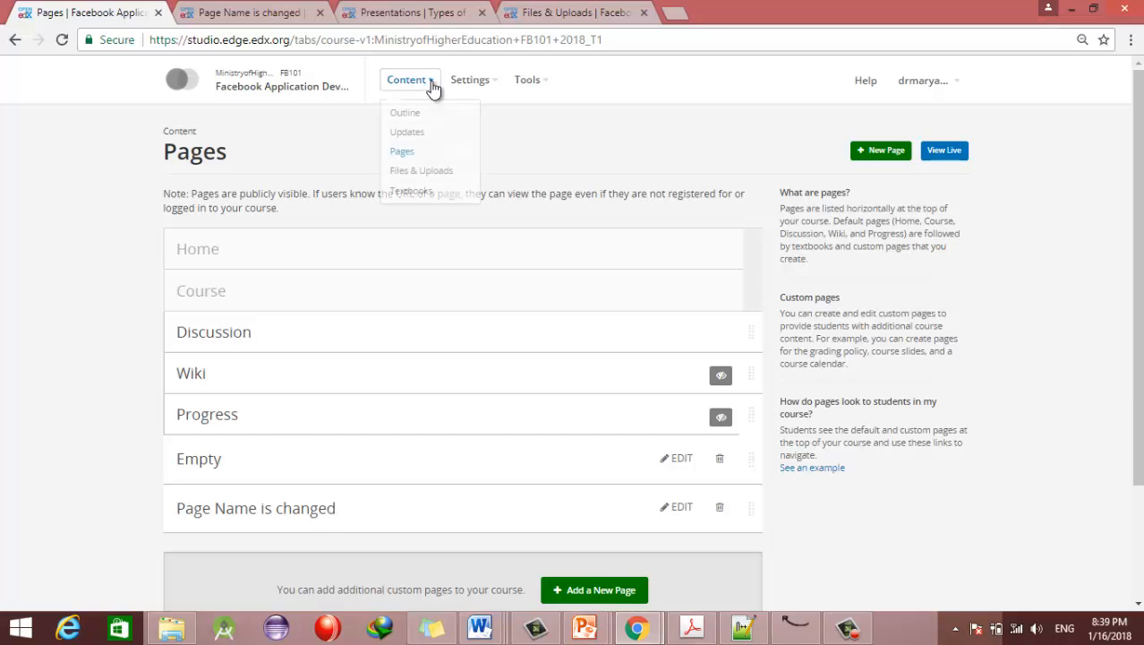
Step: Open the course's Textbooks page
left_click(409, 195)
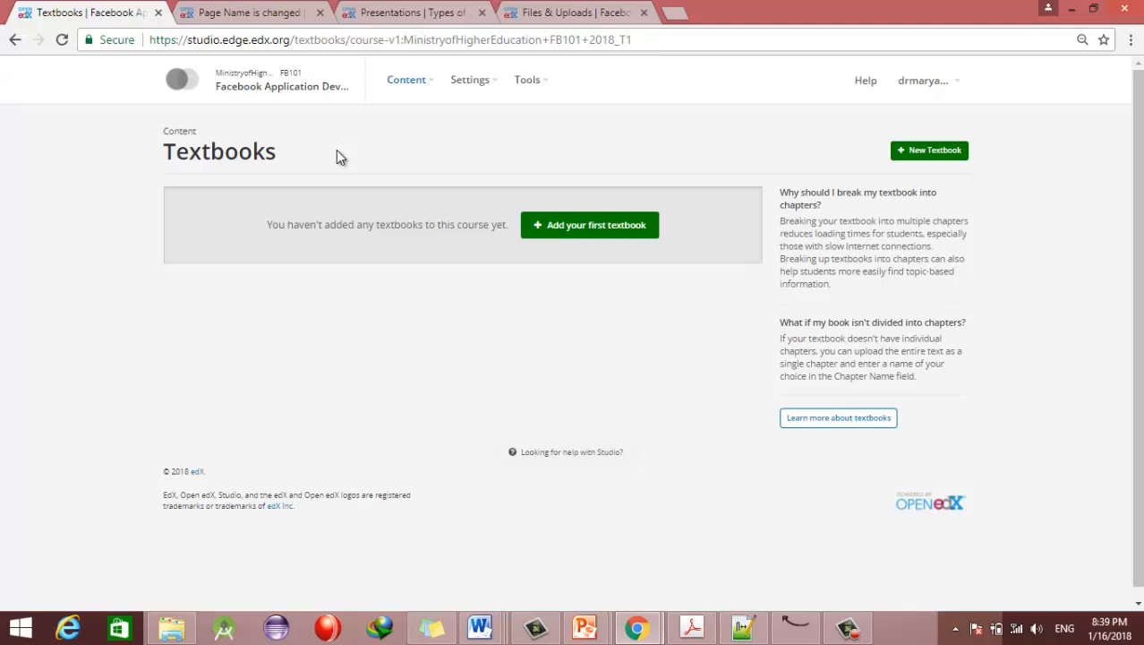
Step: Draft textbook 'JAva Cookies' with chapter 'Chapter 1' and try saving it without a PDF
left_click(563, 230)
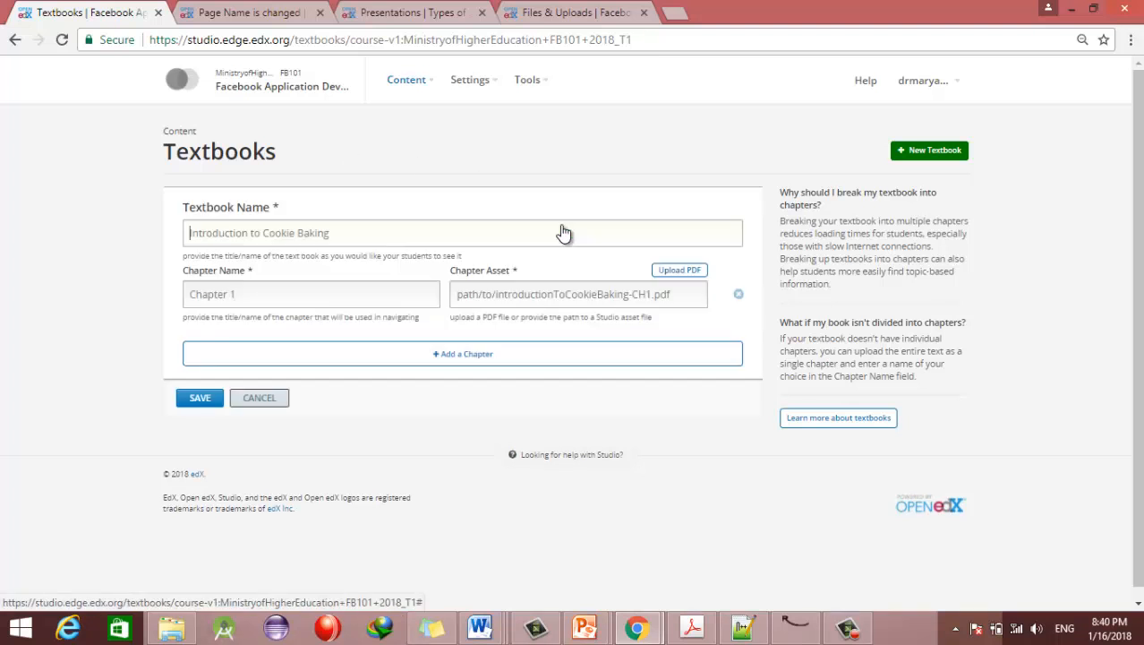
left_click(541, 222)
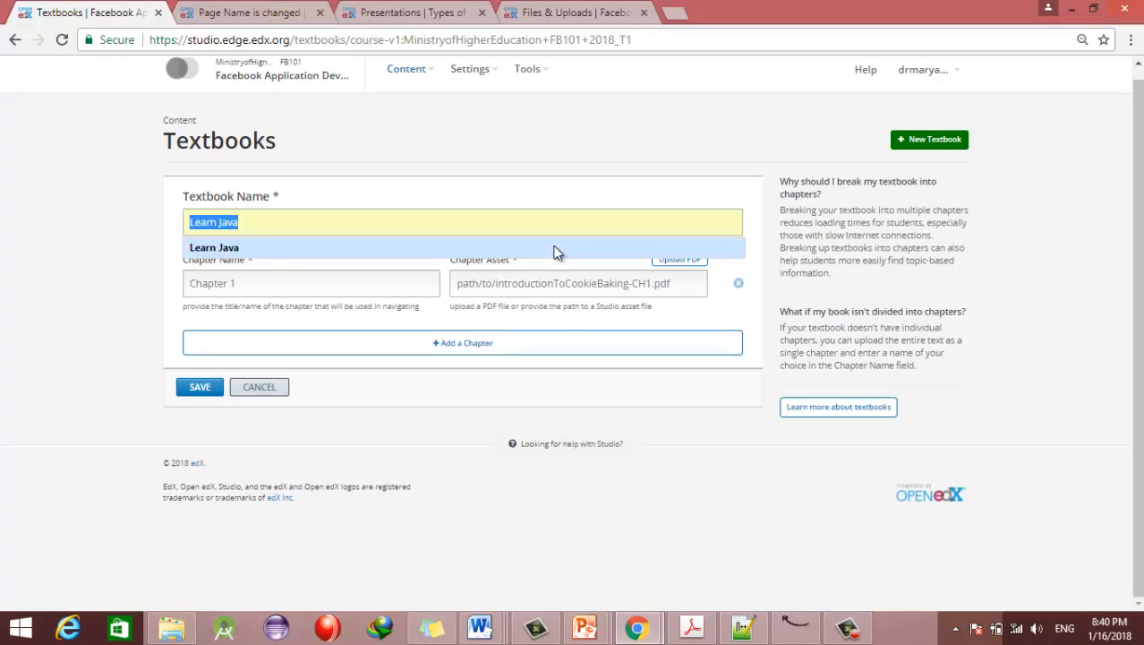
type("JAva Coo")
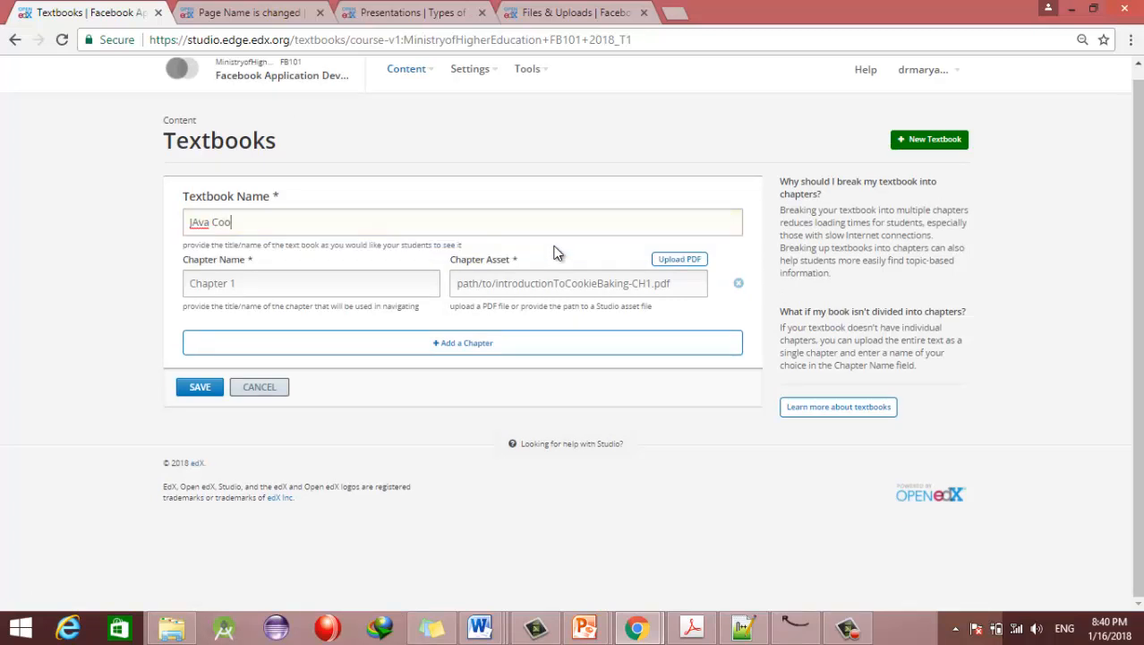
type("kies")
key("Tab")
type("Chapt")
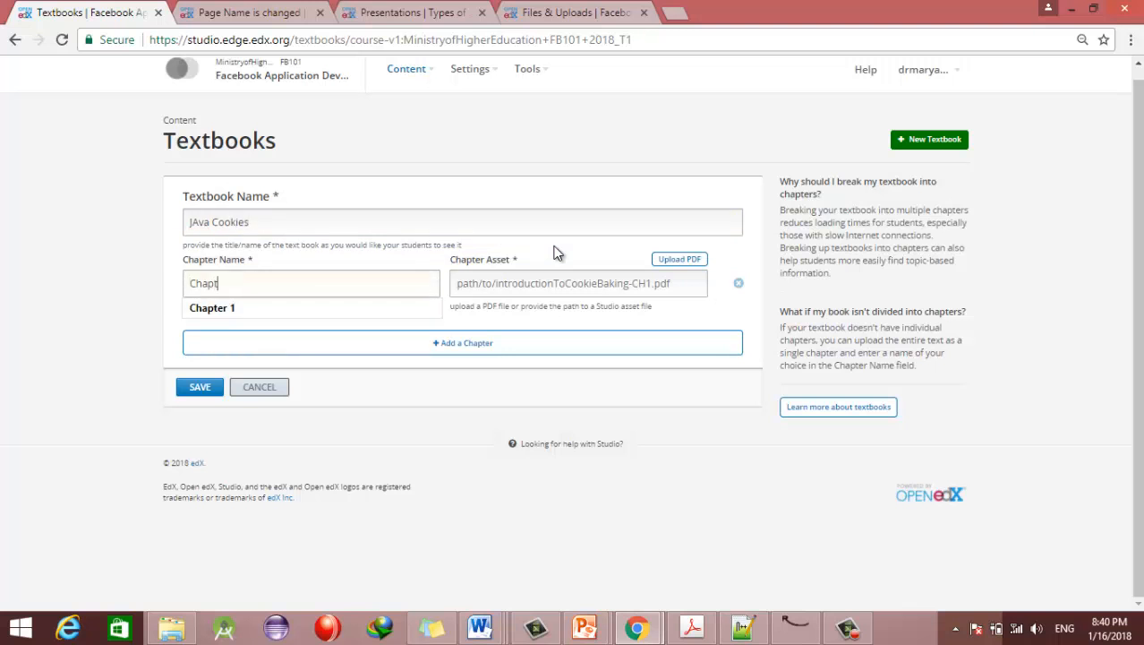
type("er 1")
key("Tab")
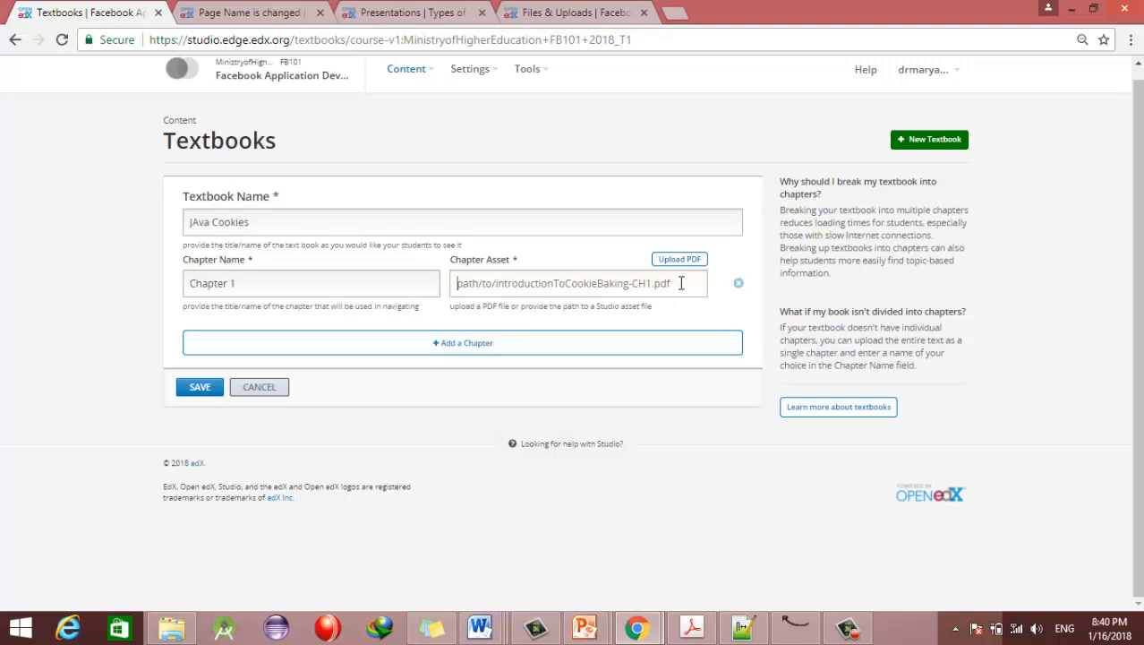
left_click(515, 282)
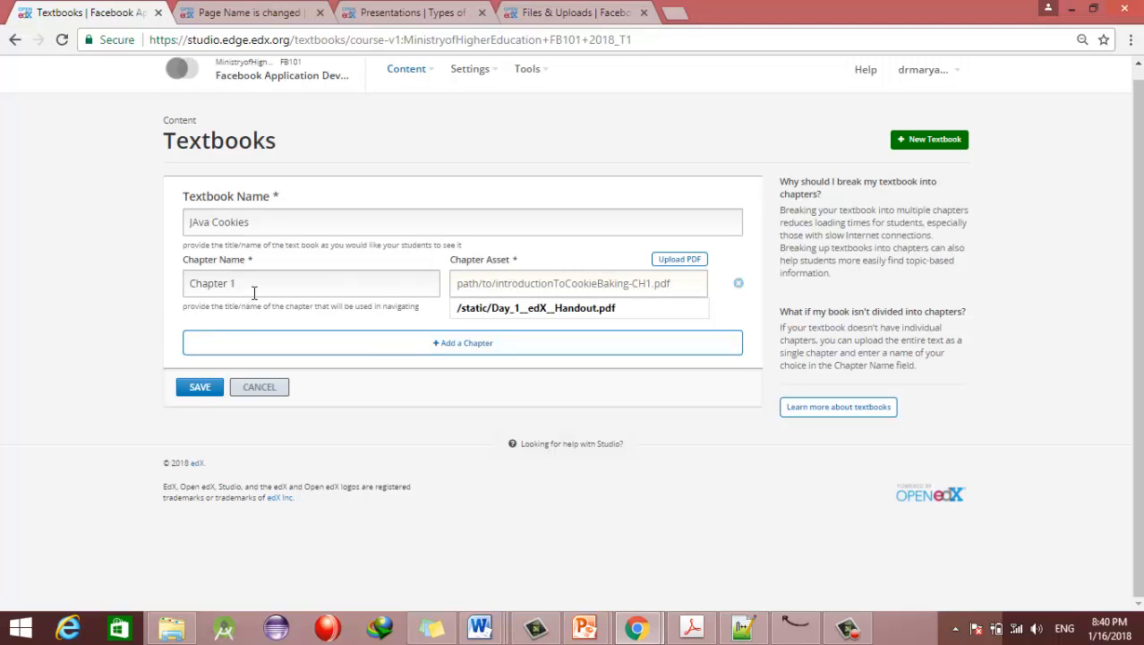
left_click(699, 262)
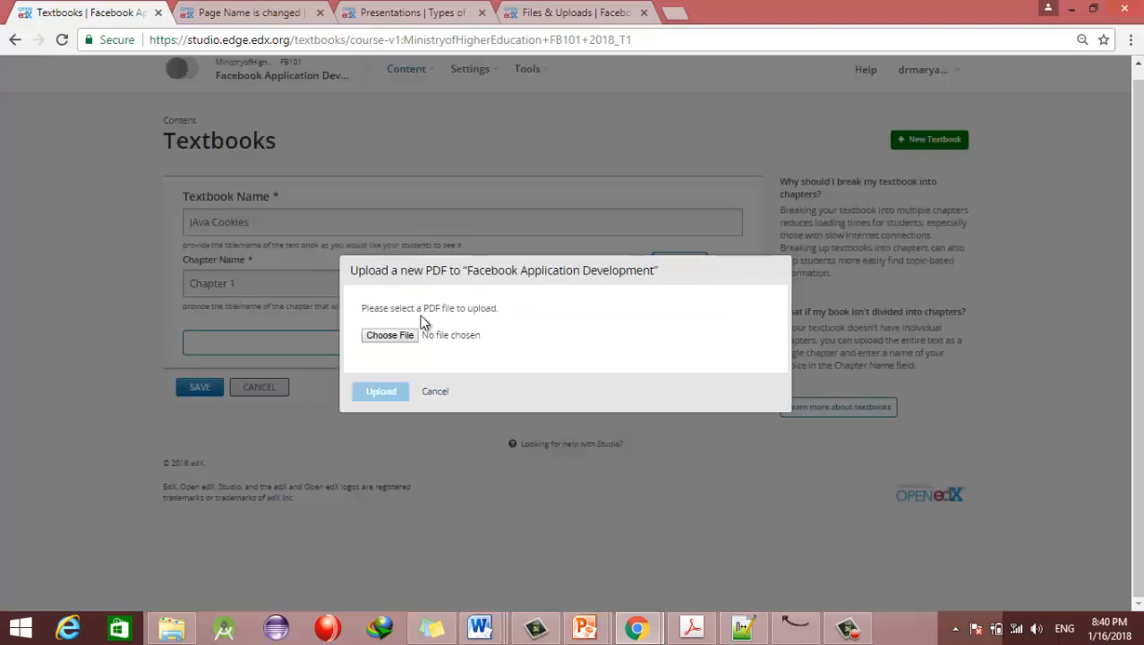
left_click(428, 393)
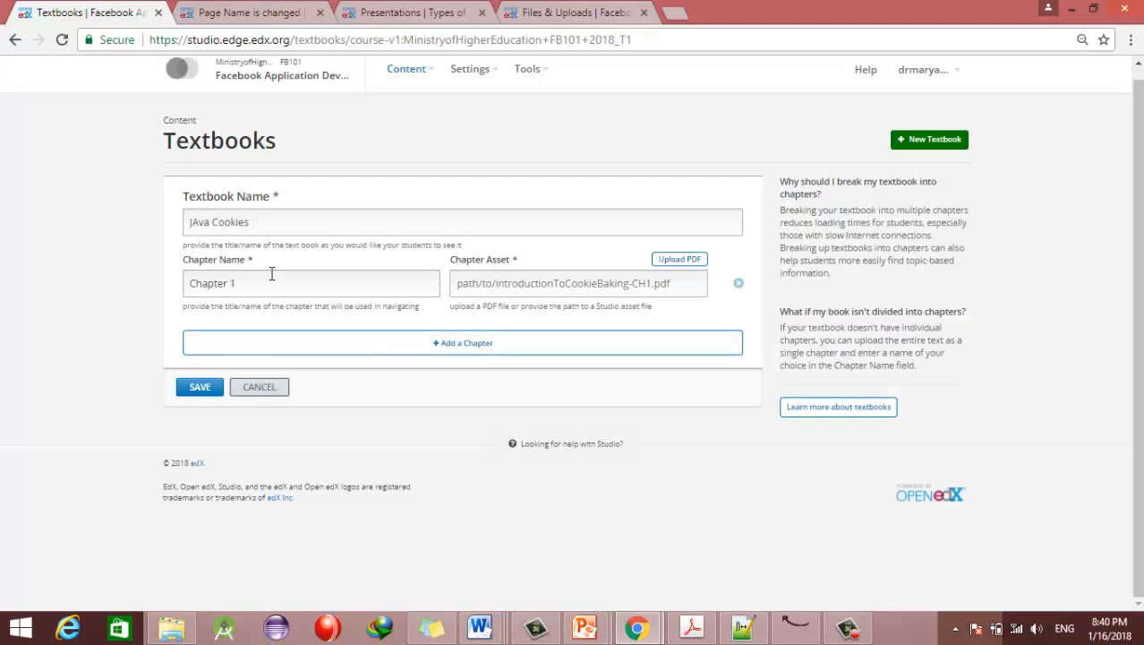
left_click(199, 387)
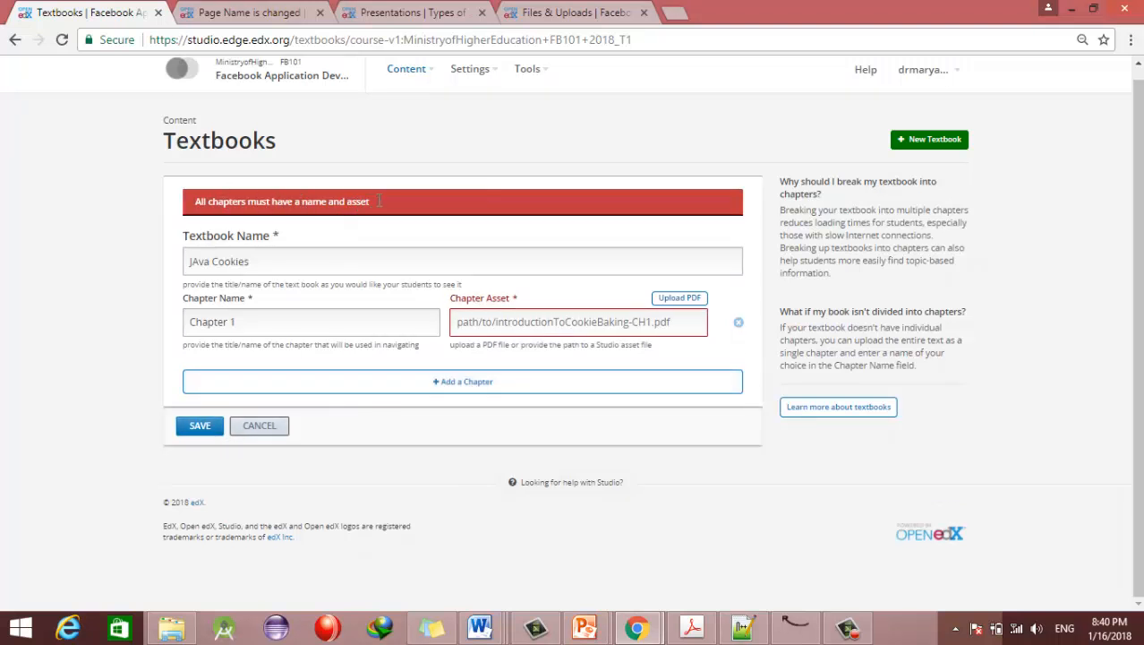
Step: Upload wcms_441454.pdf as Chapter 1's asset and save the JAva Cookies textbook
left_click(680, 299)
left_click(399, 336)
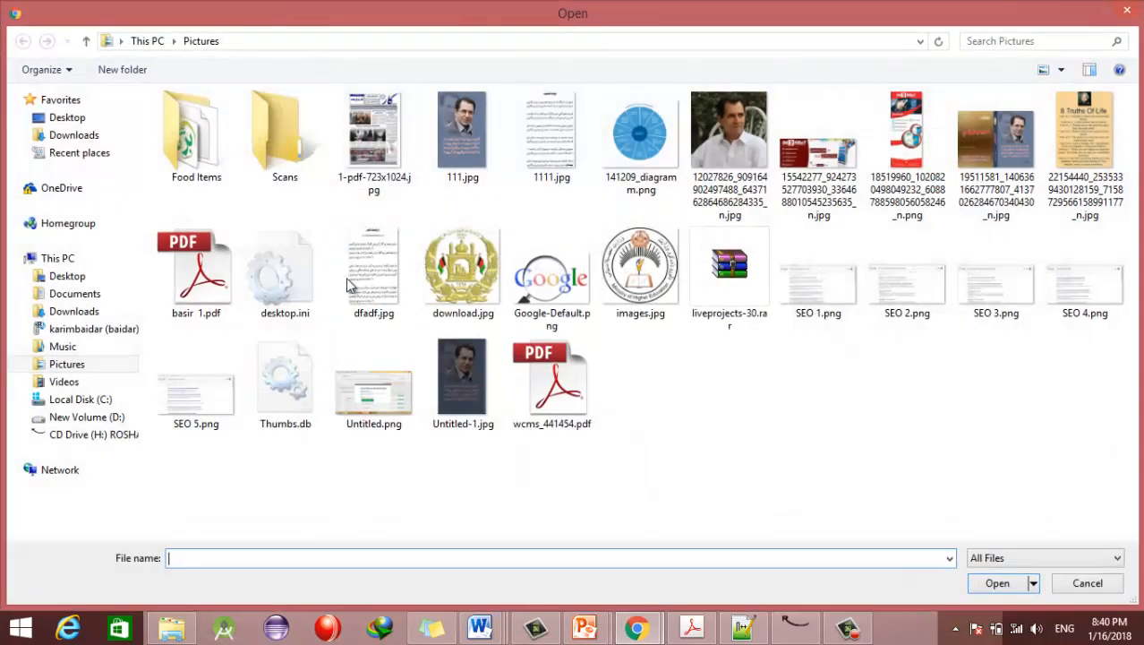
left_click(215, 268)
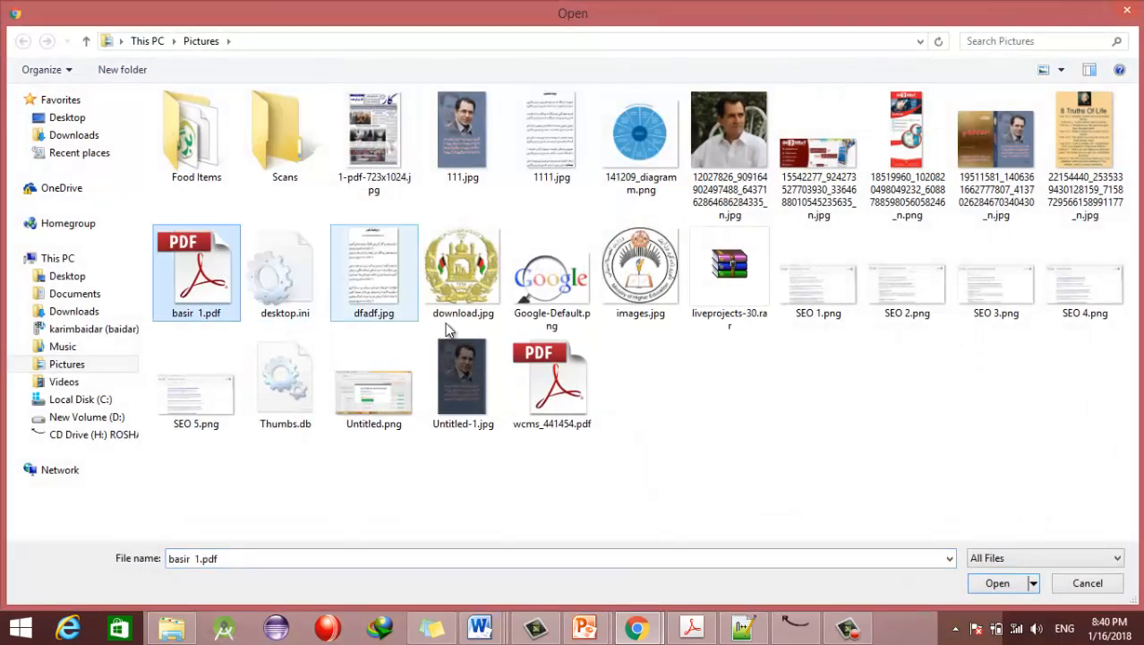
left_click(564, 383)
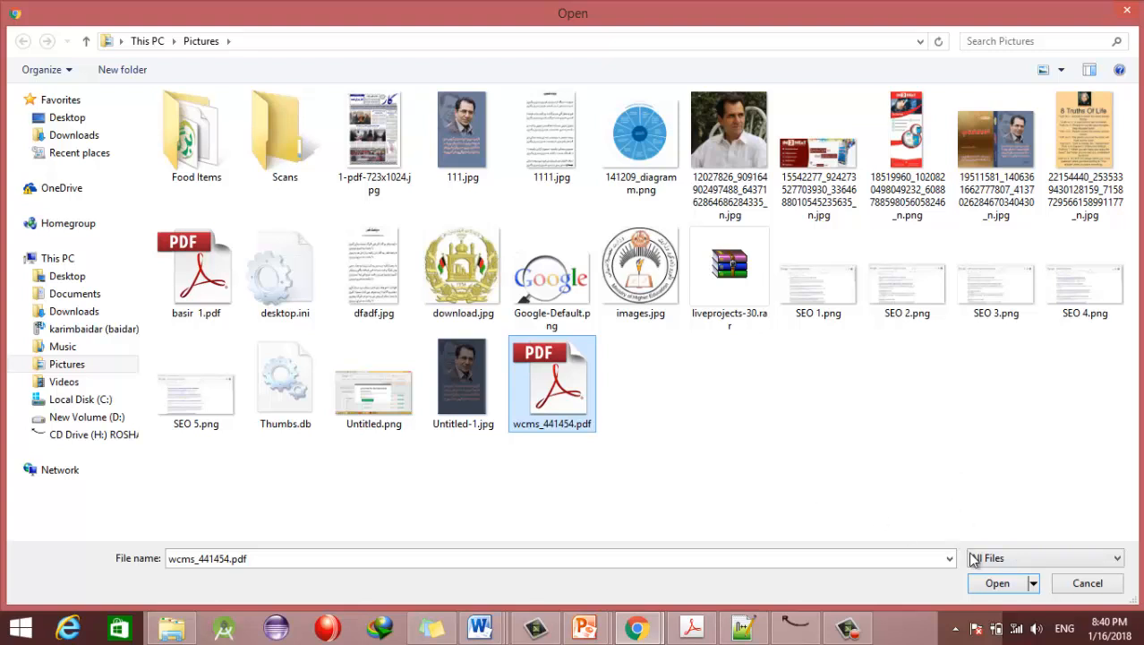
left_click(997, 583)
left_click(382, 392)
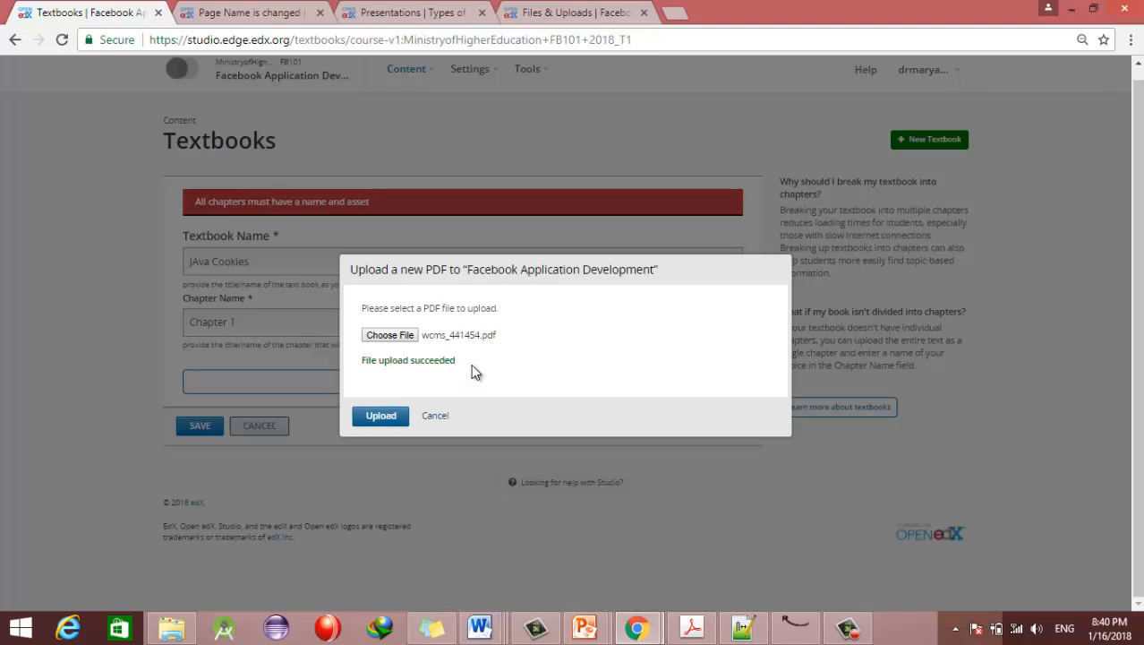
left_click(435, 415)
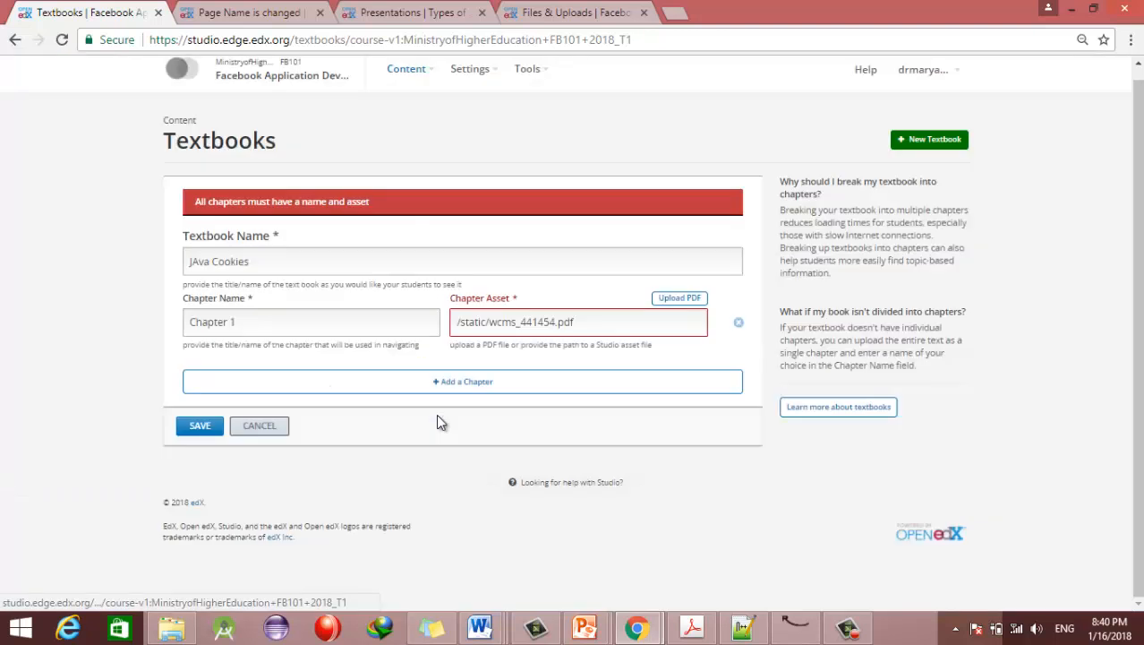
left_click(205, 430)
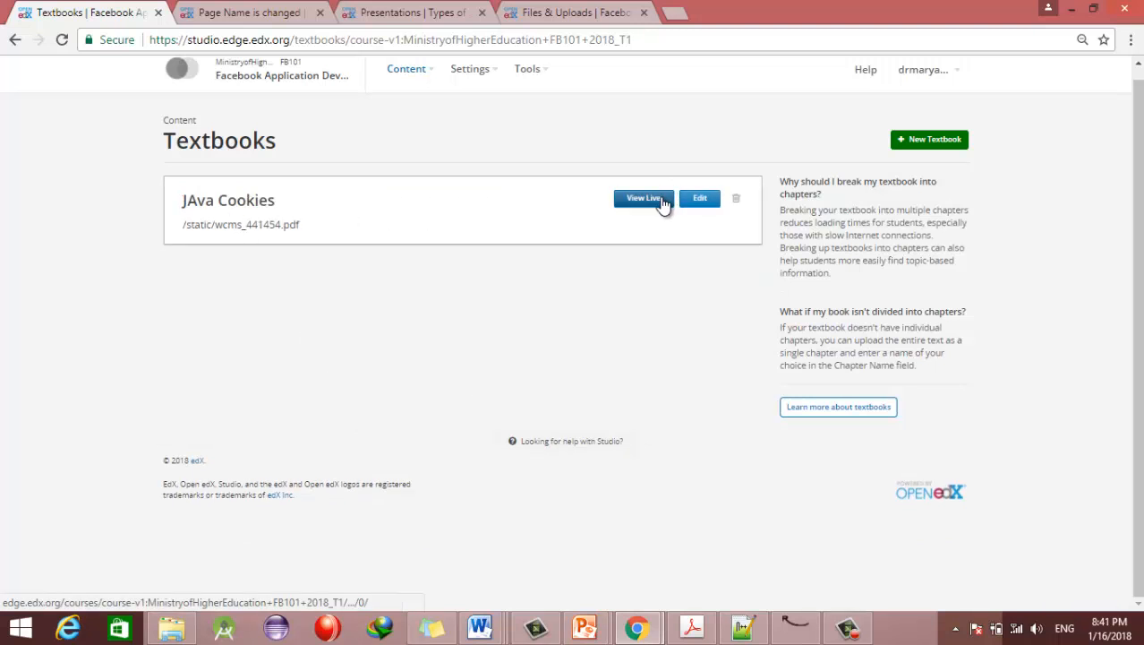
left_click(663, 202)
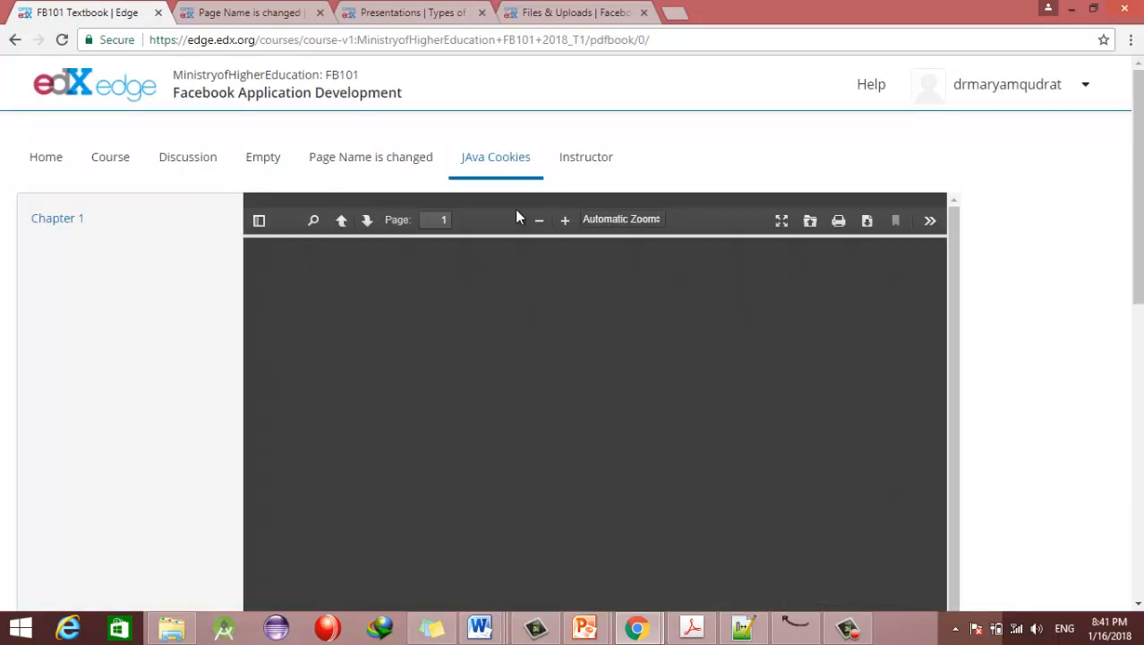
mouse_move(1137, 173)
left_mouse_down()
mouse_move(1140, 220)
mouse_move(1138, 174)
left_mouse_up()
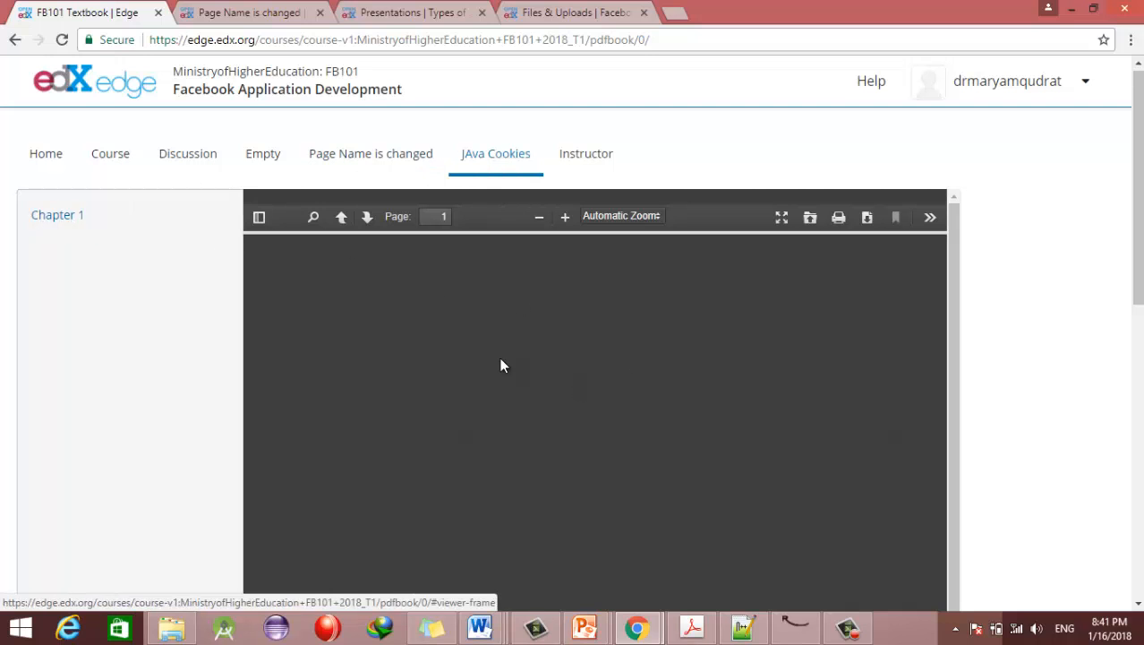
scroll(573, 331, "down", 5)
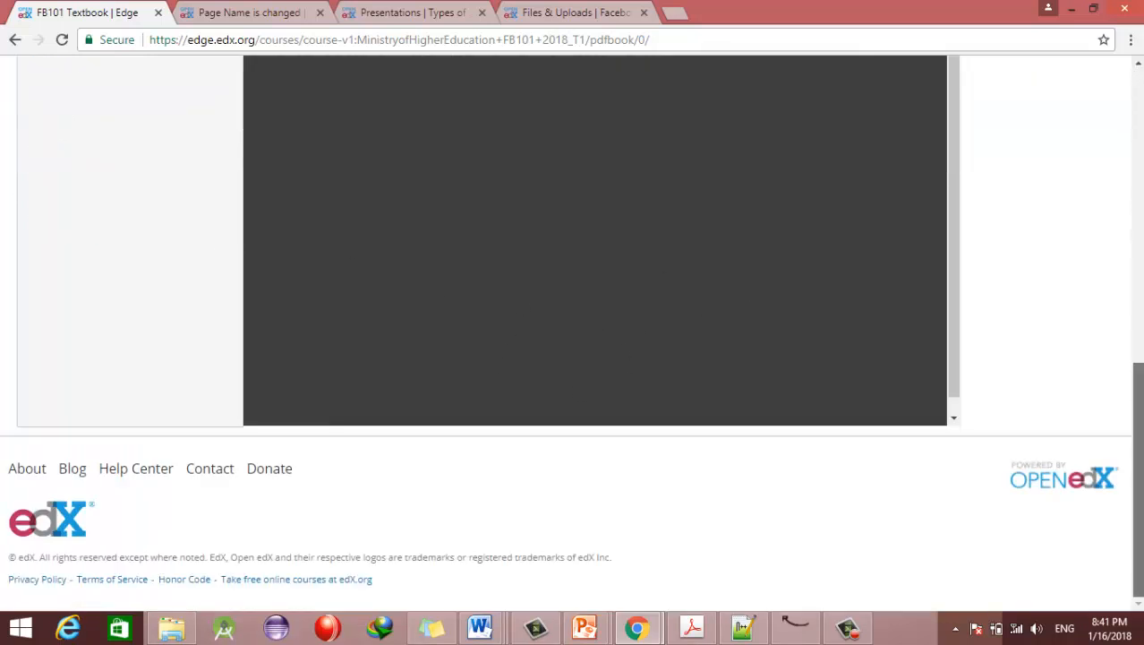
scroll(485, 148, "up", 5)
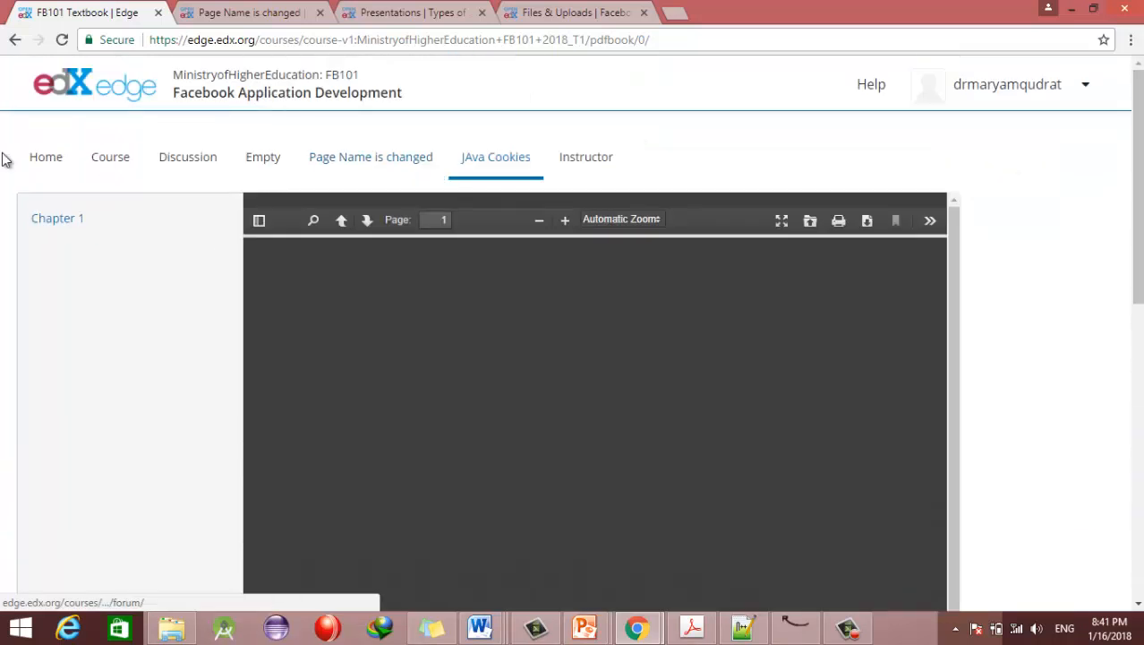
left_click(15, 41)
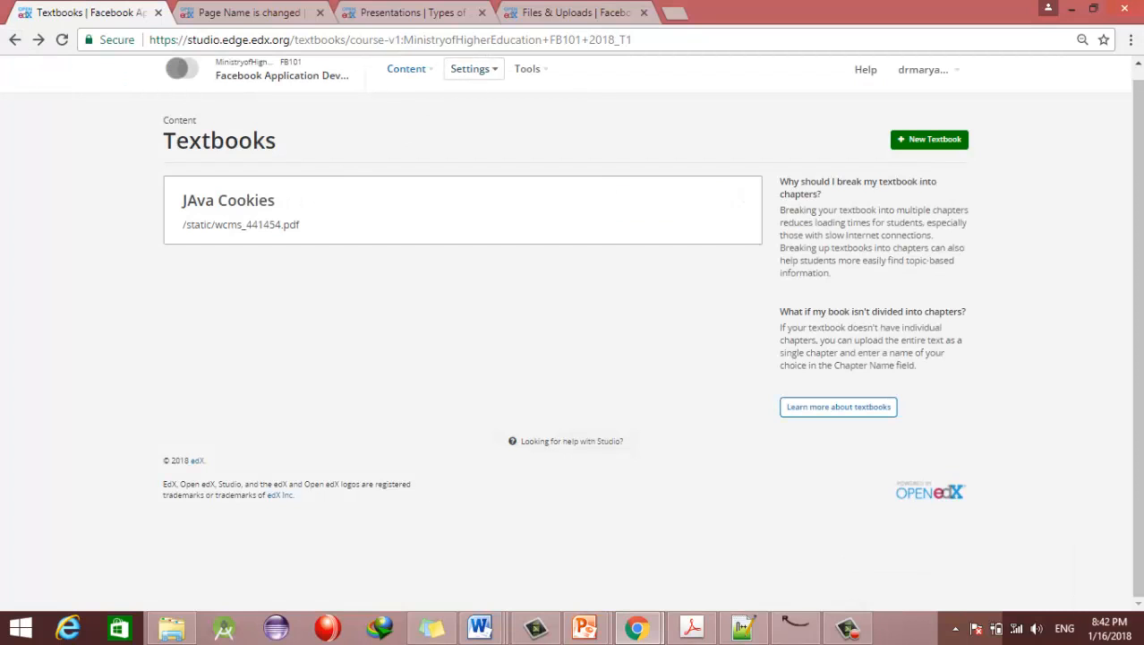
Step: Go to the course's Settings > Schedule & Details page
left_click_drag(1094, 256, 1139, 135)
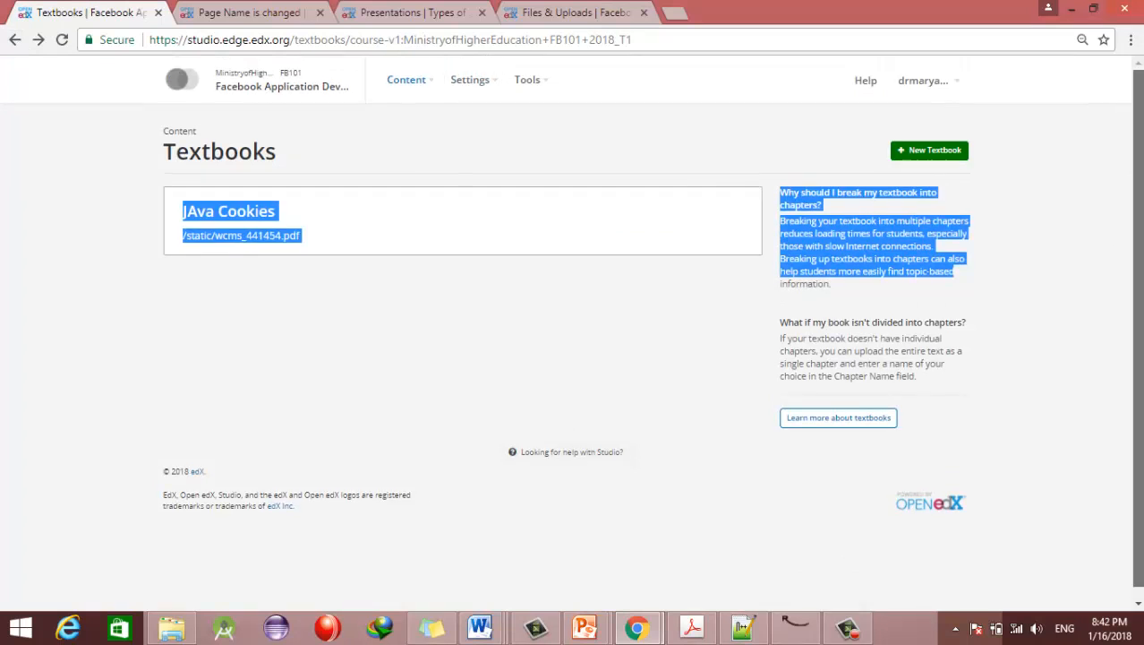
left_click(496, 95)
left_click(497, 88)
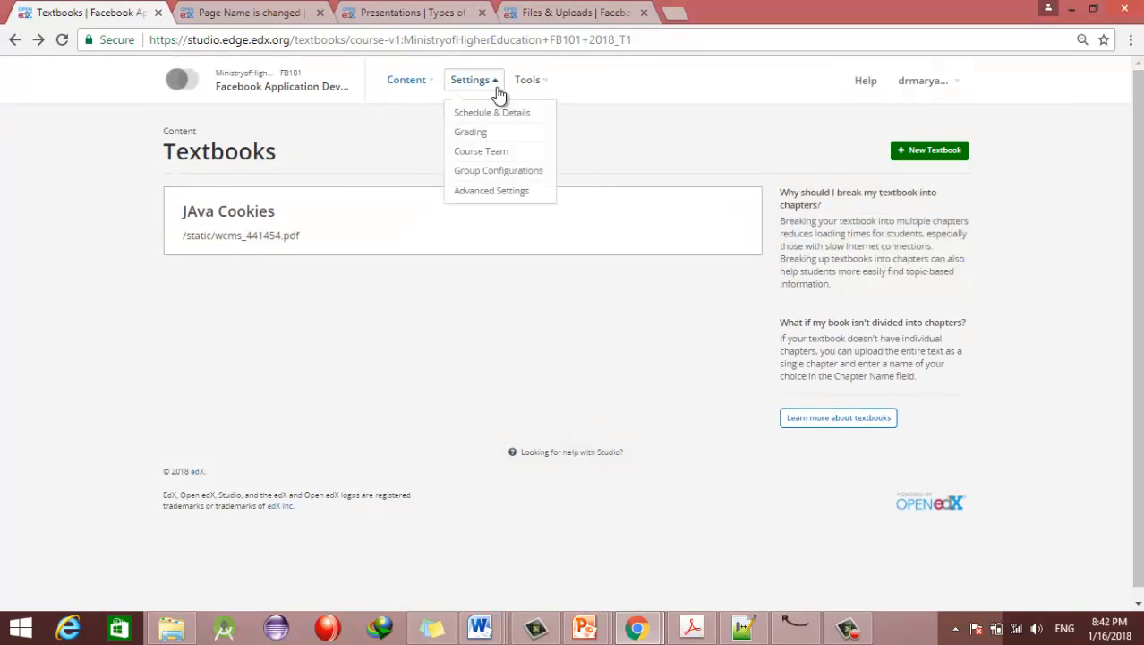
left_click(481, 98)
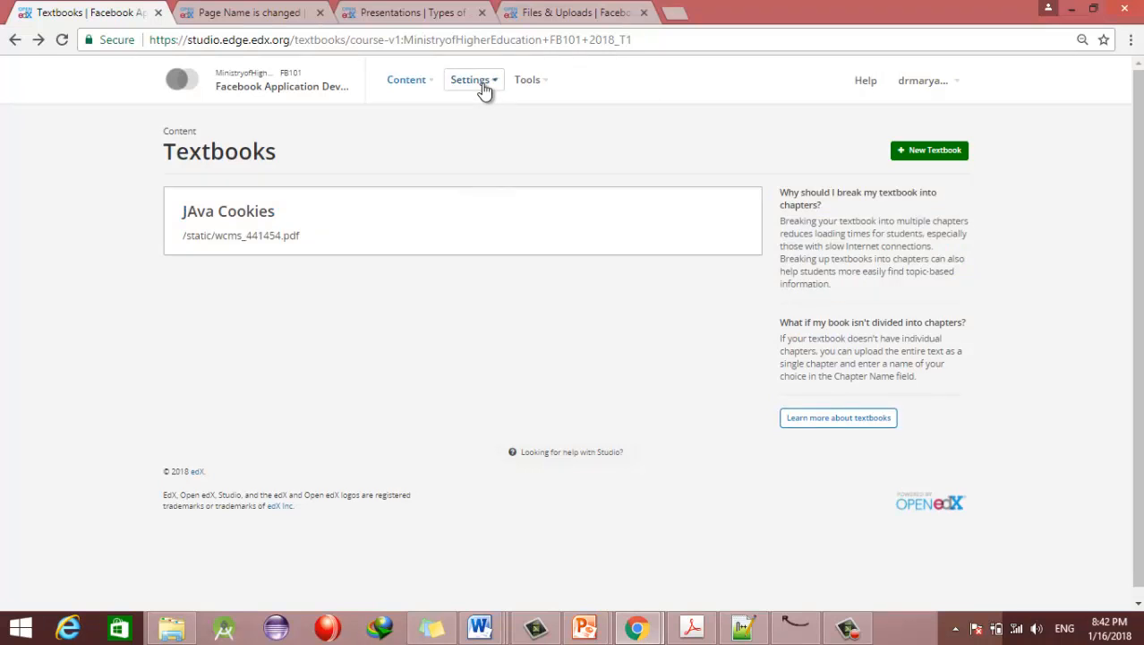
left_click(485, 89)
left_click(495, 114)
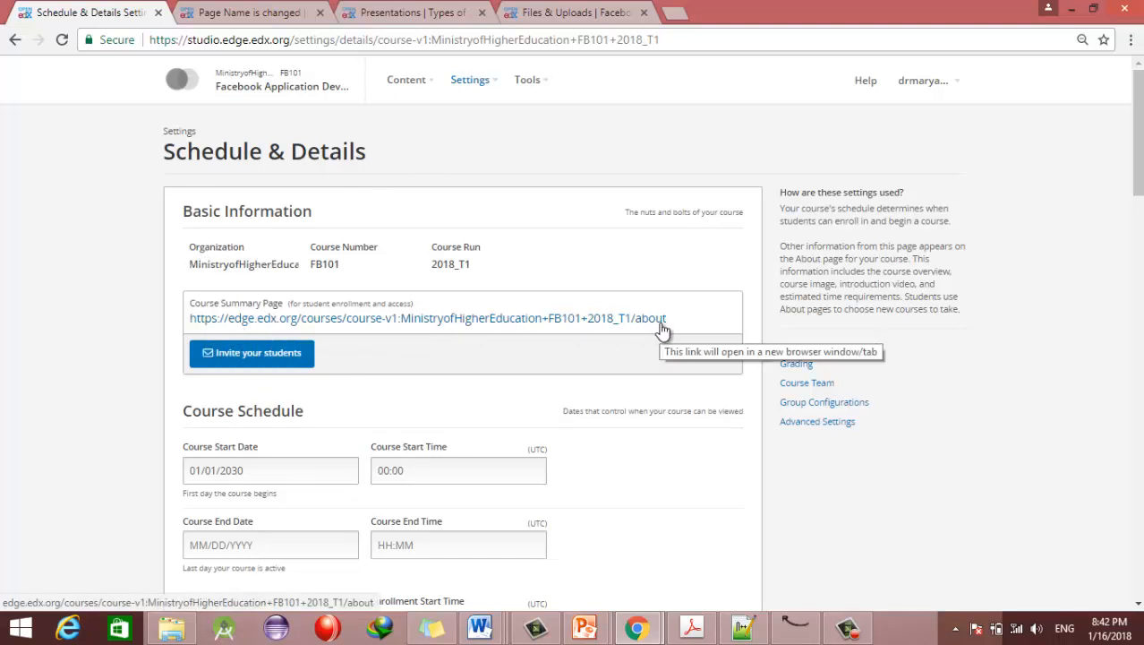
Step: Copy the Course Summary Page link address, then move down to the Course Start Date field
right_click(579, 317)
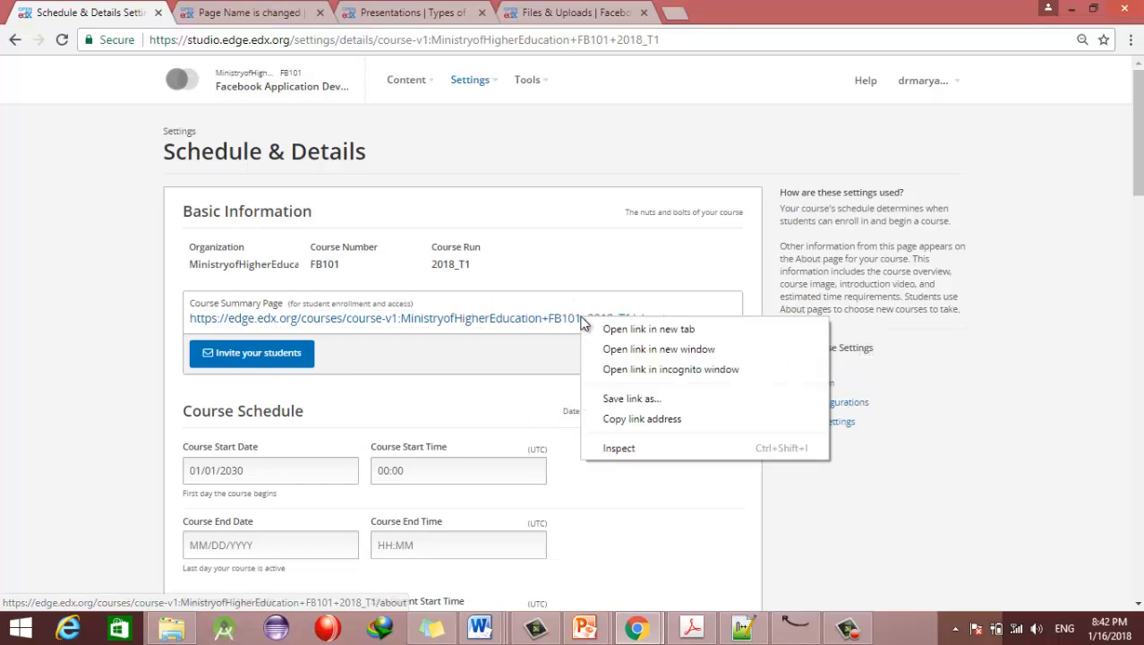
left_click(620, 421)
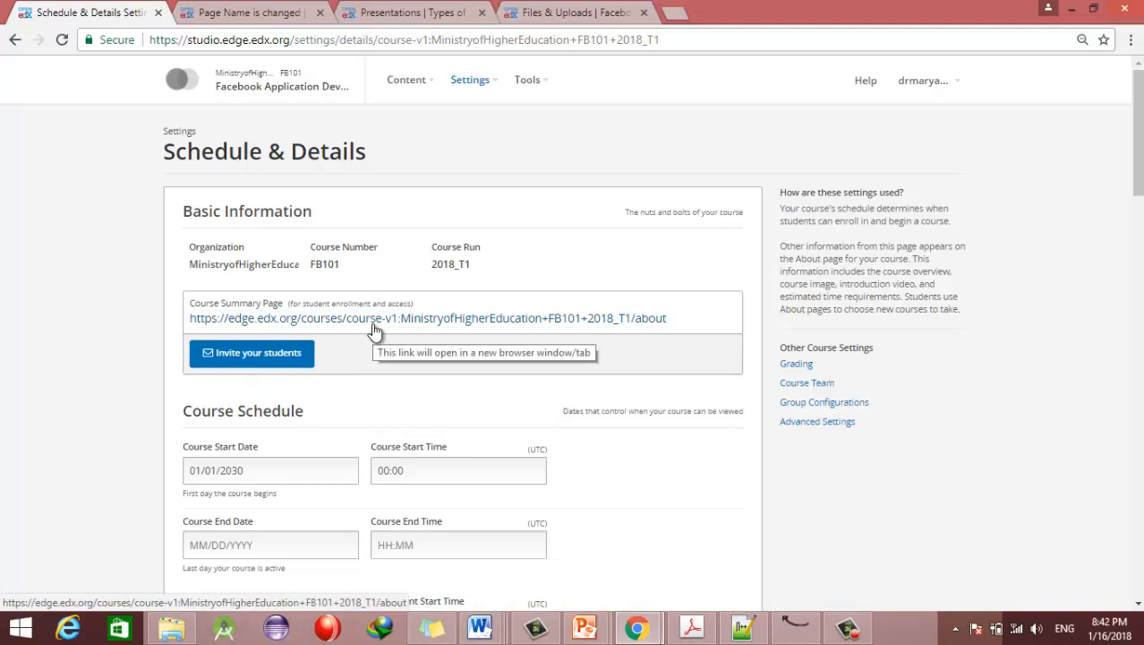
left_click_drag(1138, 147, 1138, 197)
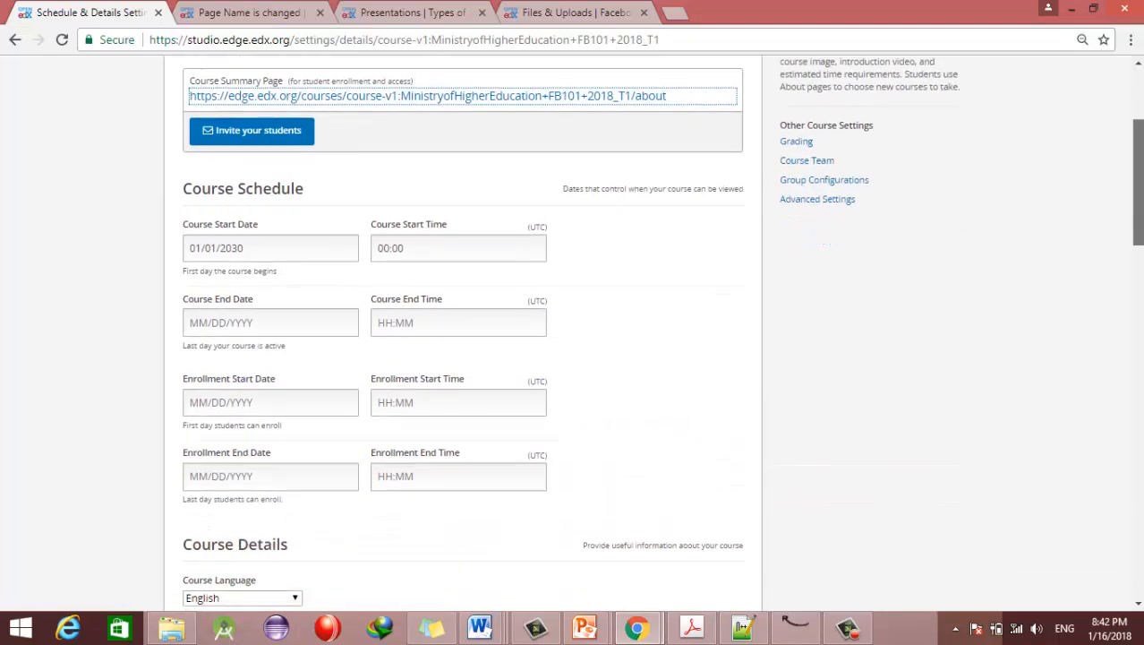
left_click_drag(255, 251, 169, 247)
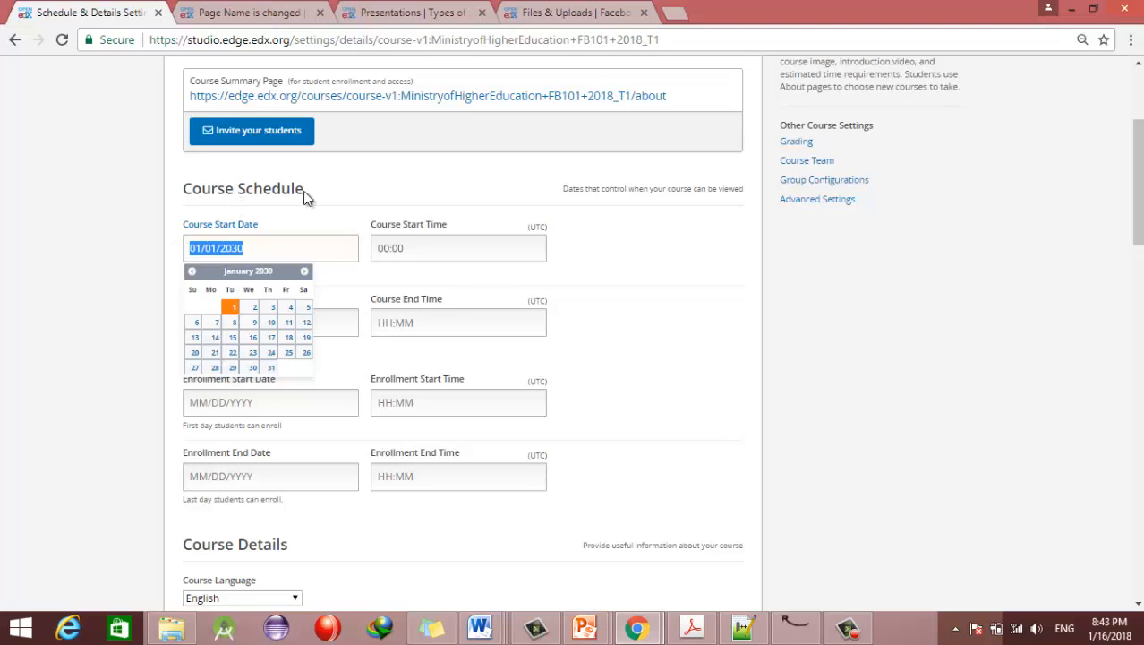
Step: Set the course to start 01/15/2018 at 00:30 and end 01/16/2018 at 01:30
left_click(234, 340)
left_click(246, 250)
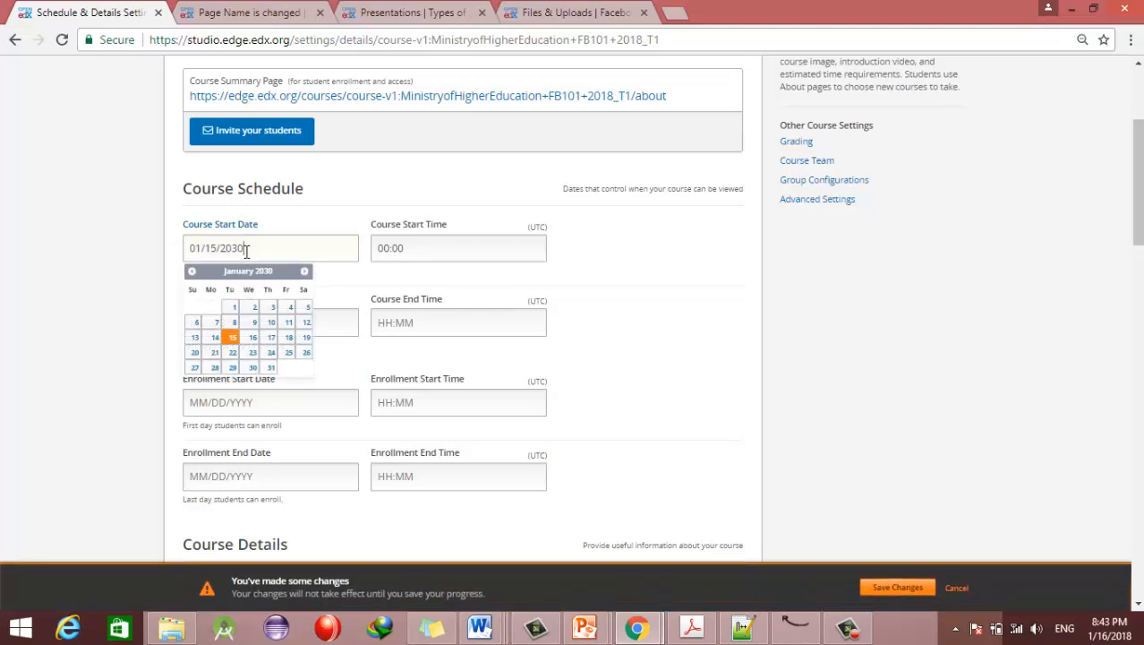
key("BackSpace")
key("BackSpace")
type("18")
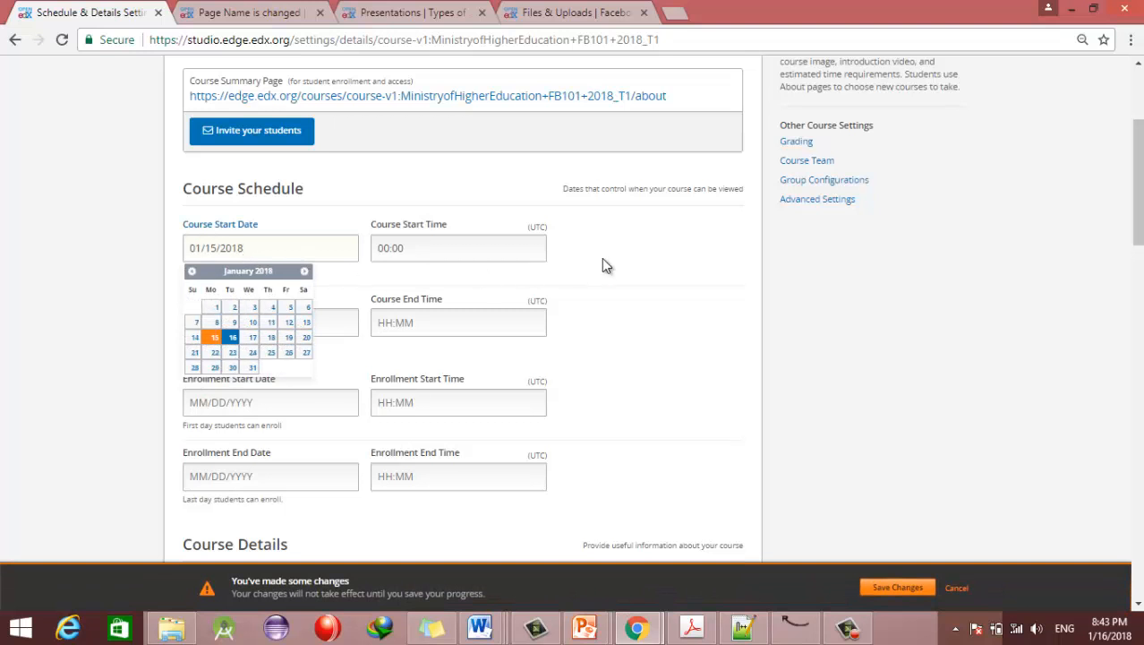
left_click(421, 253)
left_click(403, 289)
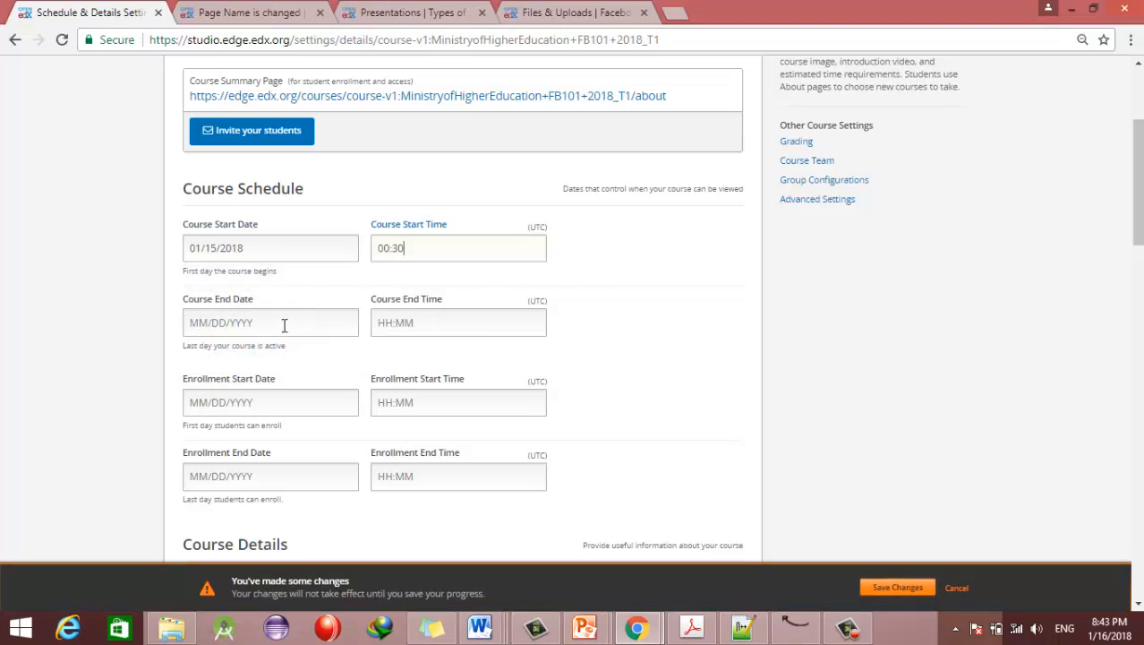
left_click(284, 323)
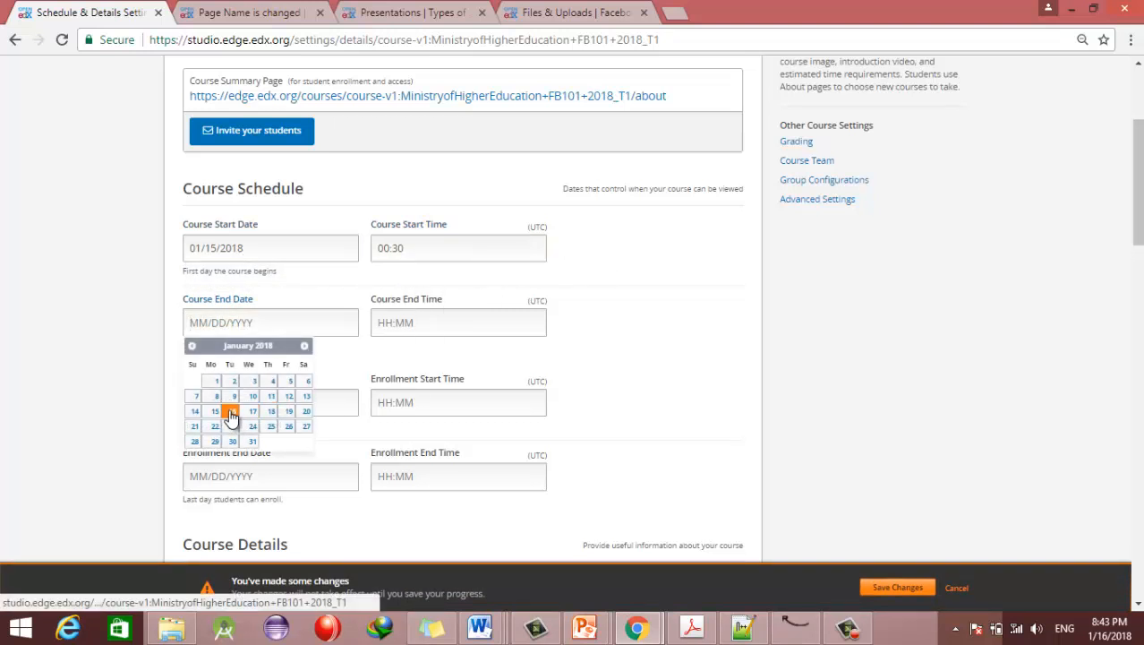
left_click(227, 409)
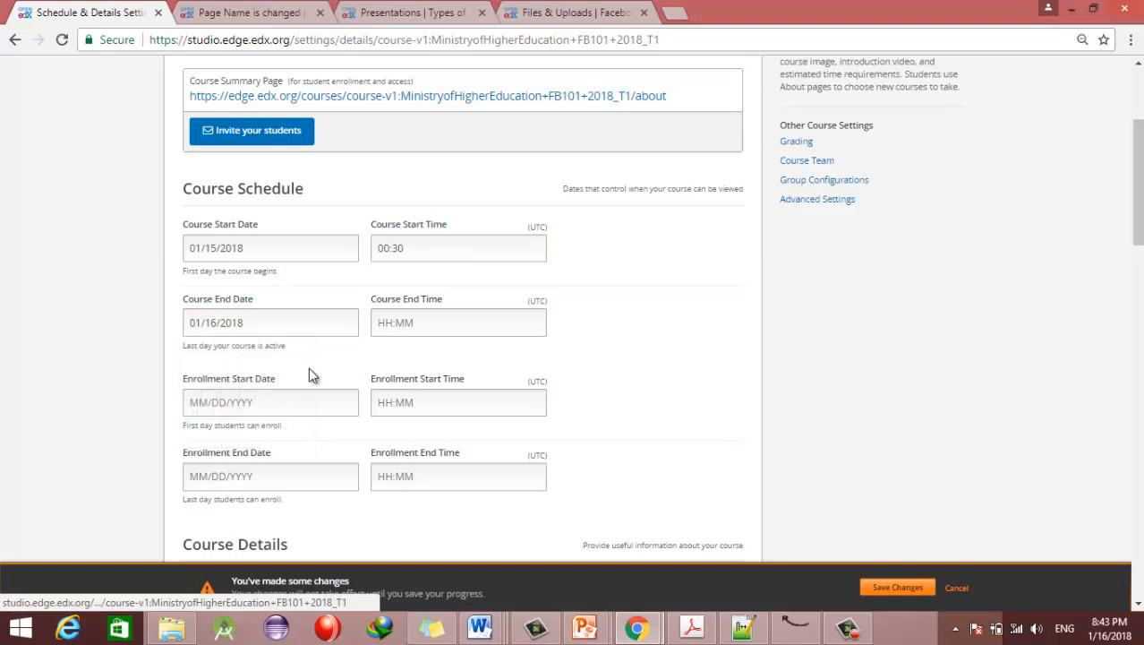
left_click(426, 331)
left_click(426, 403)
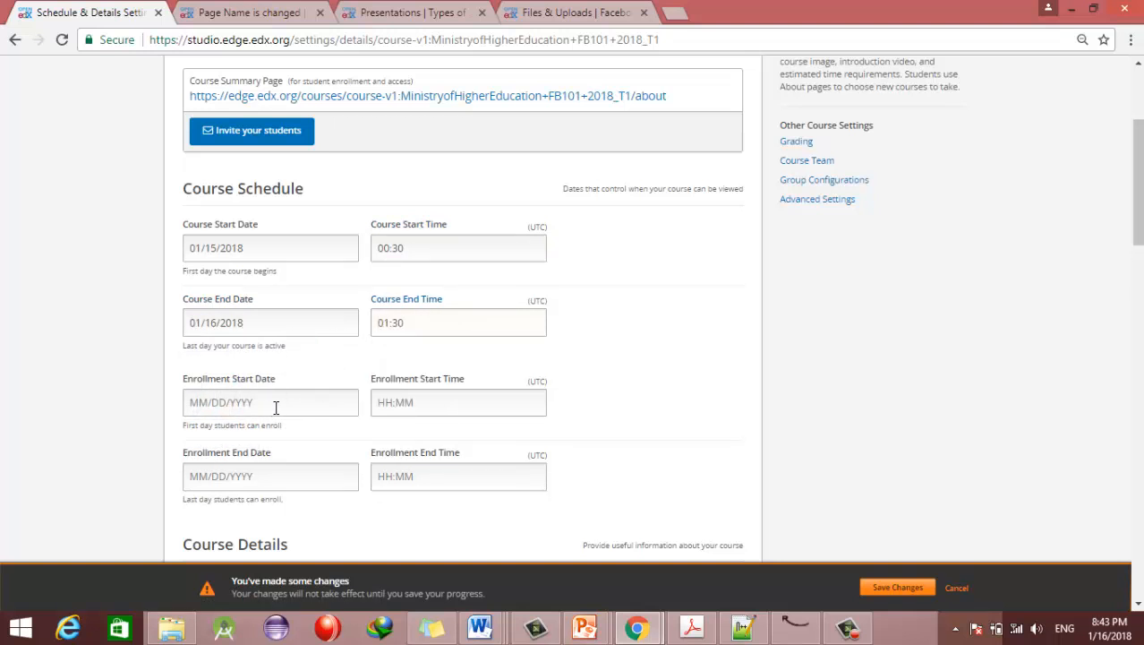
Step: Set the enrollment start to 01/15/2018 at 00:30
left_click(275, 407)
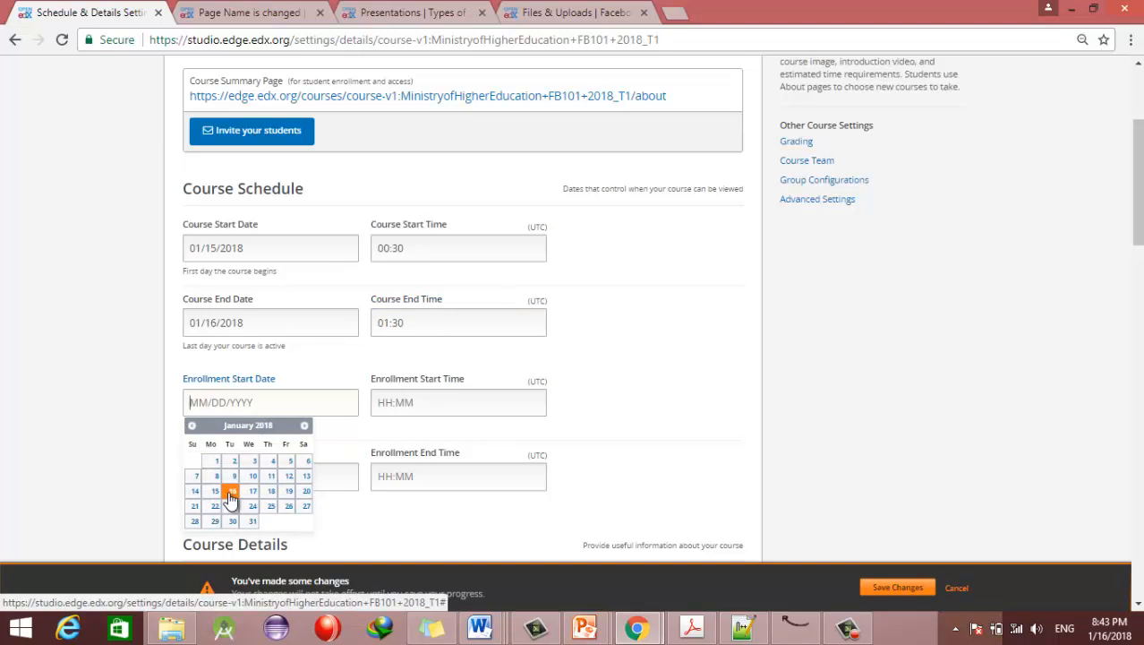
left_click(230, 495)
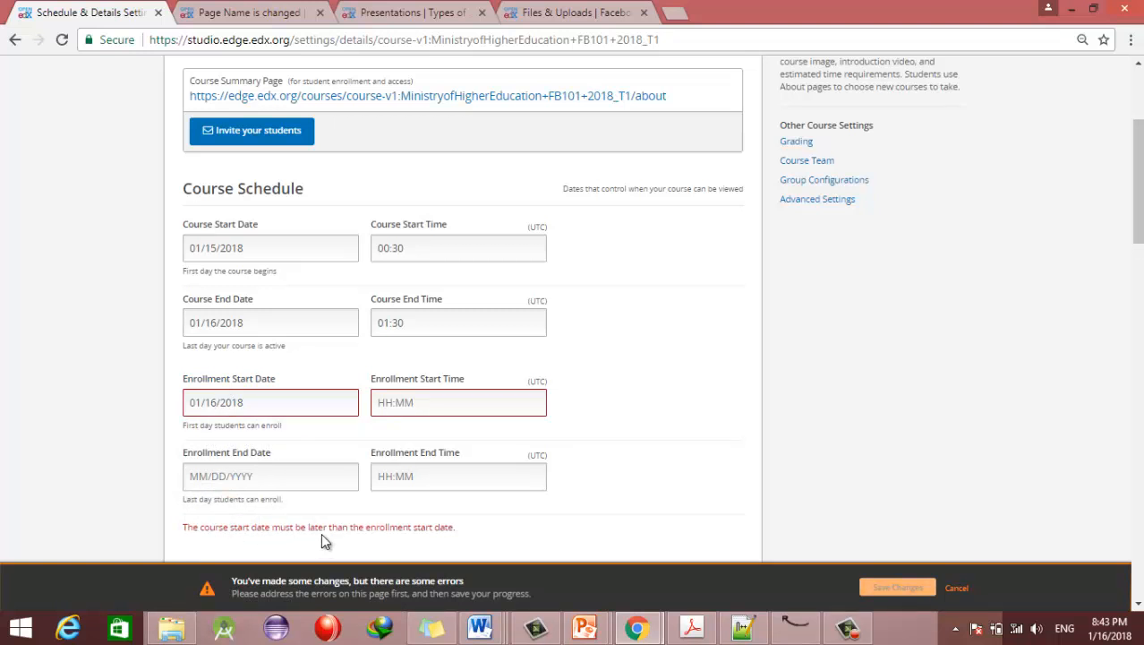
left_click(218, 402)
key("BackSpace")
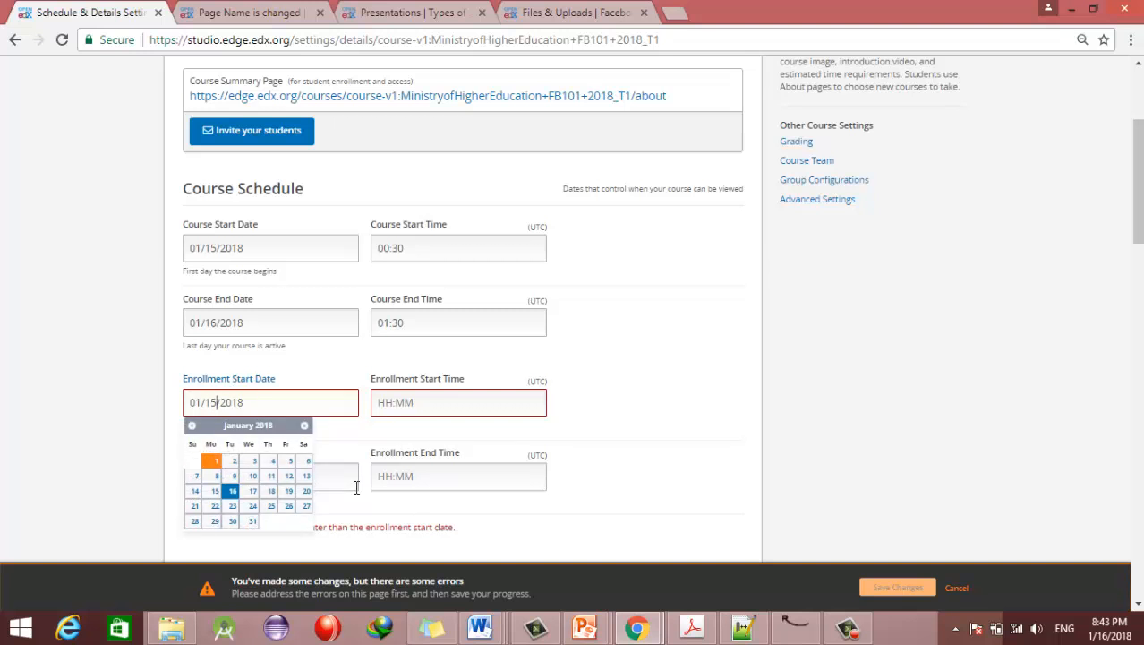
type("5")
left_click(537, 425)
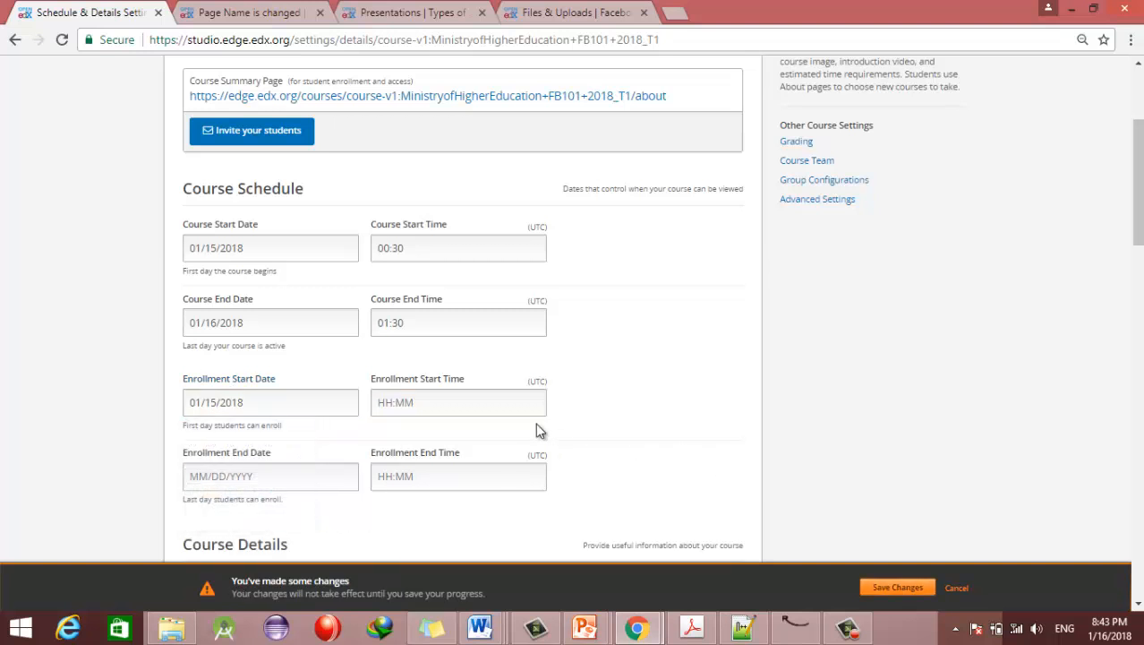
left_click(466, 402)
left_click(389, 442)
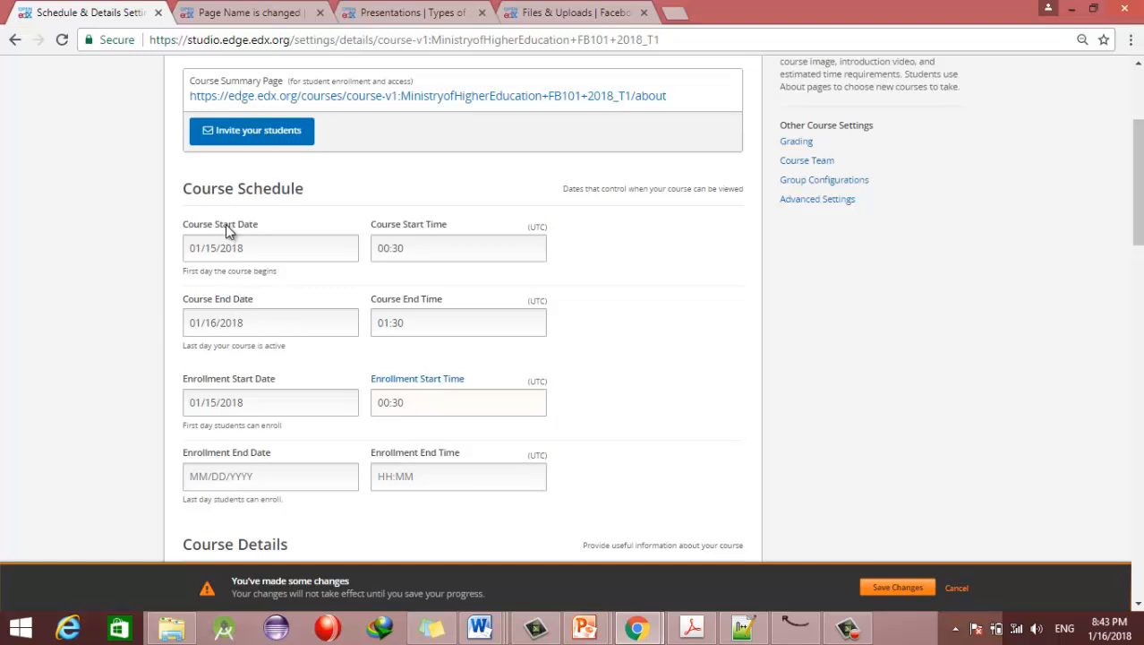
Step: Leave the enrollment start unchanged and set enrollment end to 01/16/2018 at 01:00
left_click(224, 402)
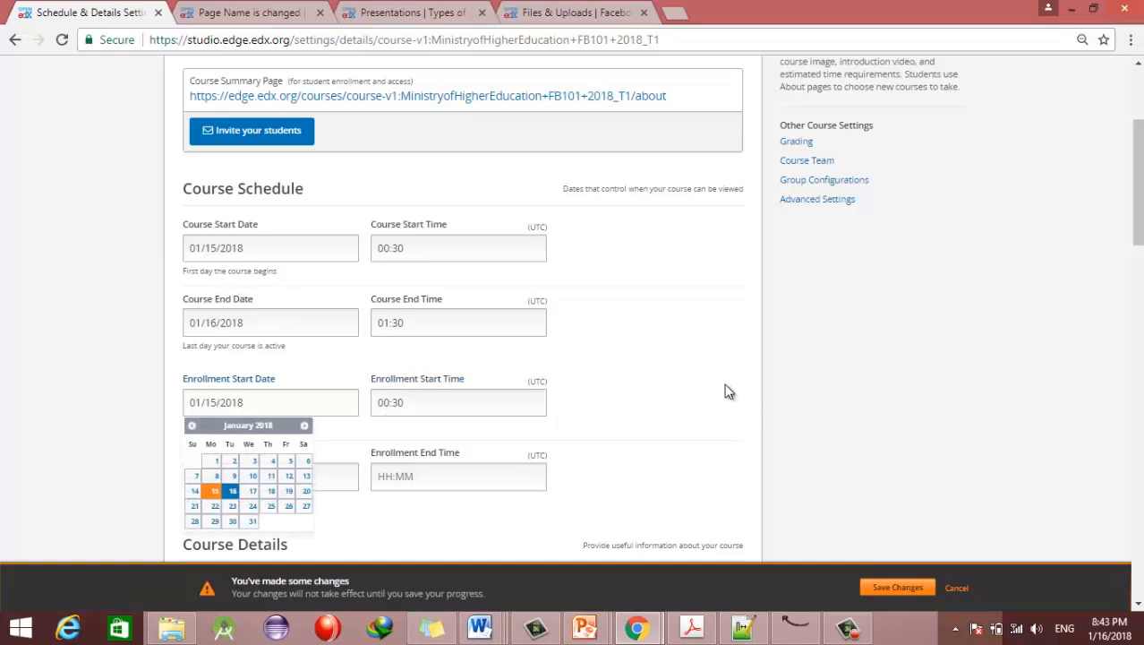
left_click(147, 397)
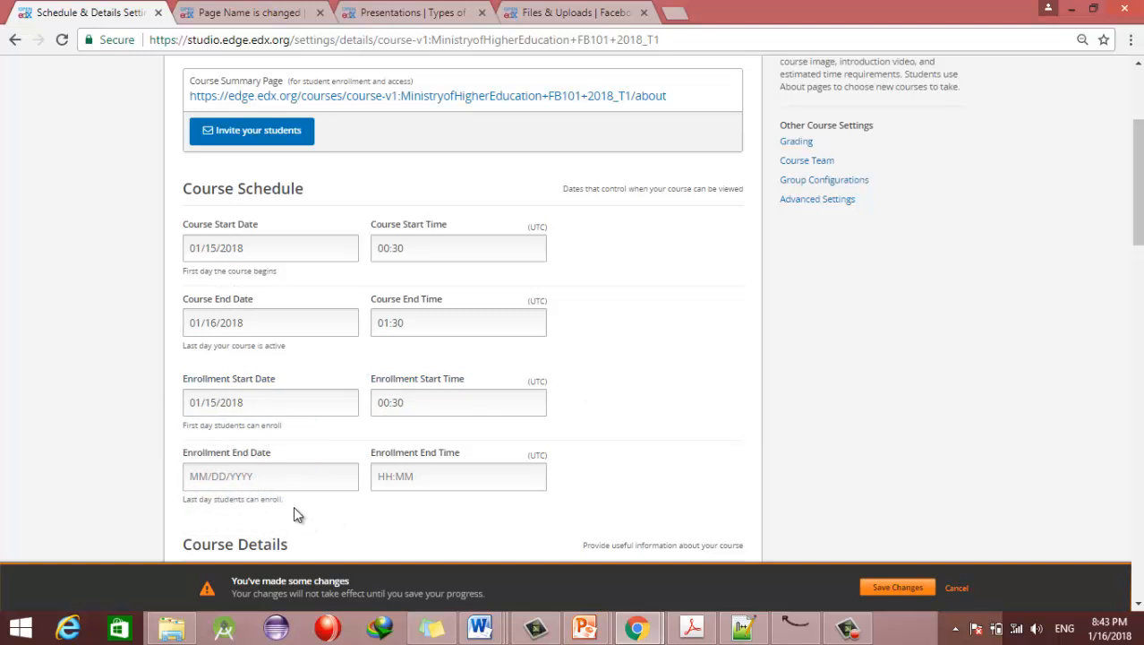
left_click(309, 482)
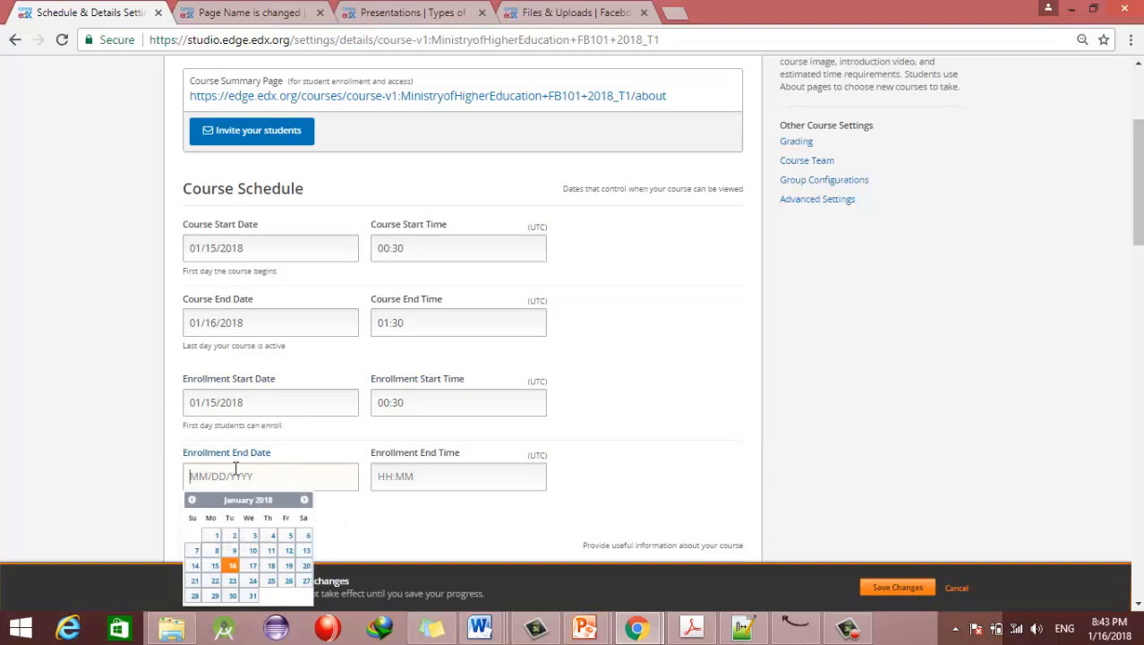
left_click(232, 568)
left_click(378, 475)
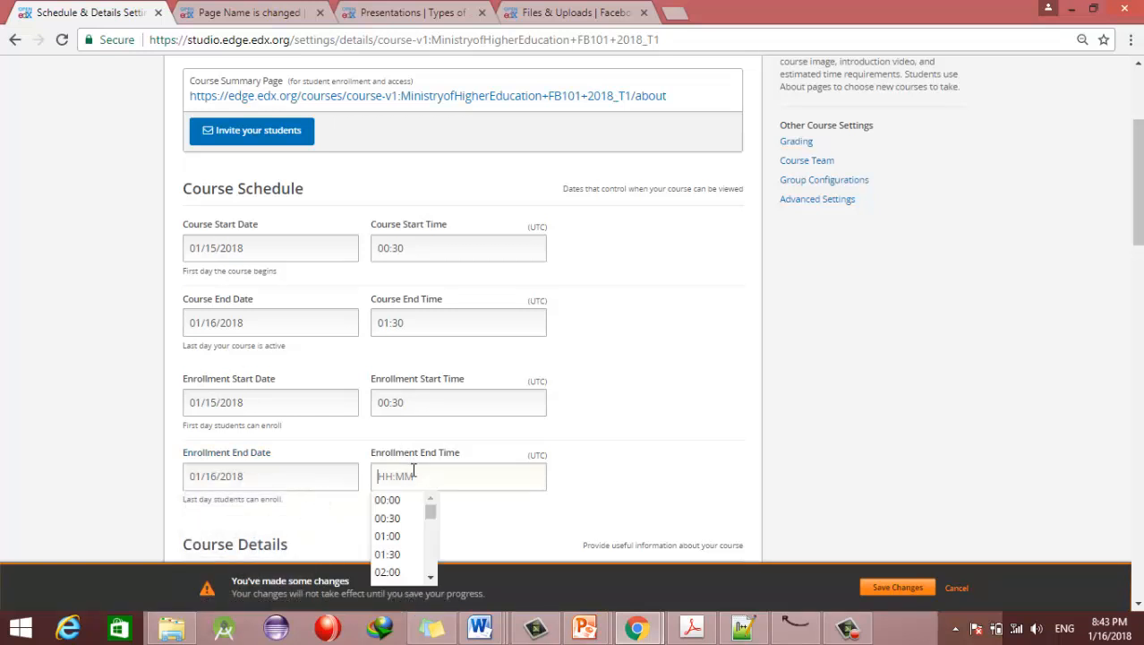
left_click(397, 537)
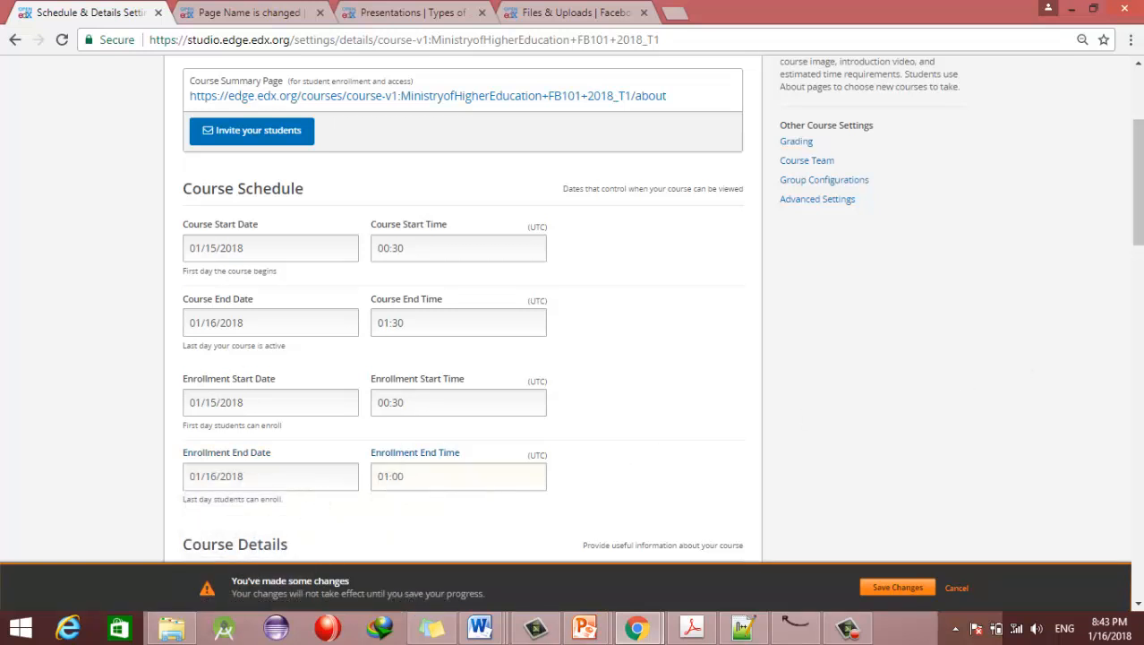
scroll(283, 286, "down", 4)
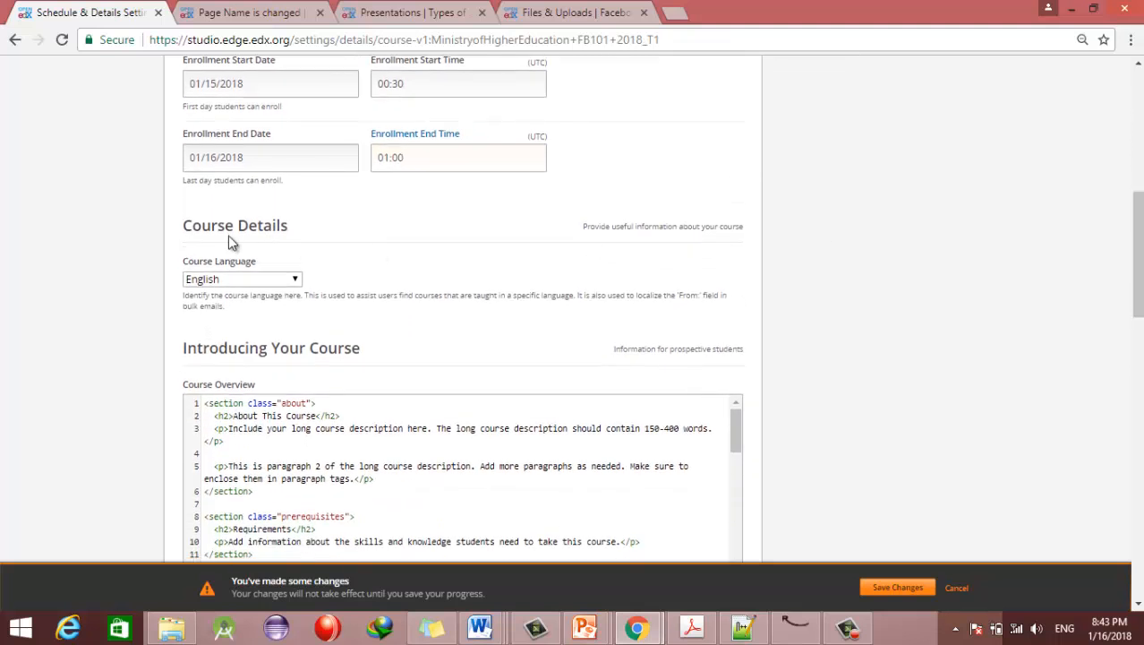
left_click(257, 279)
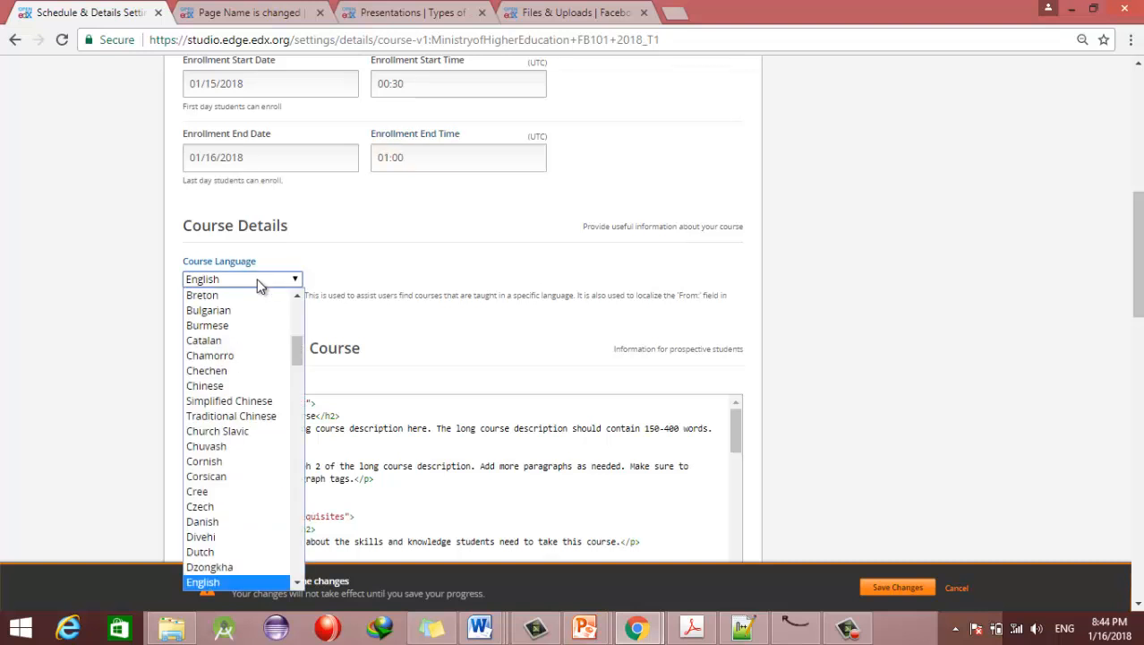
type("pal")
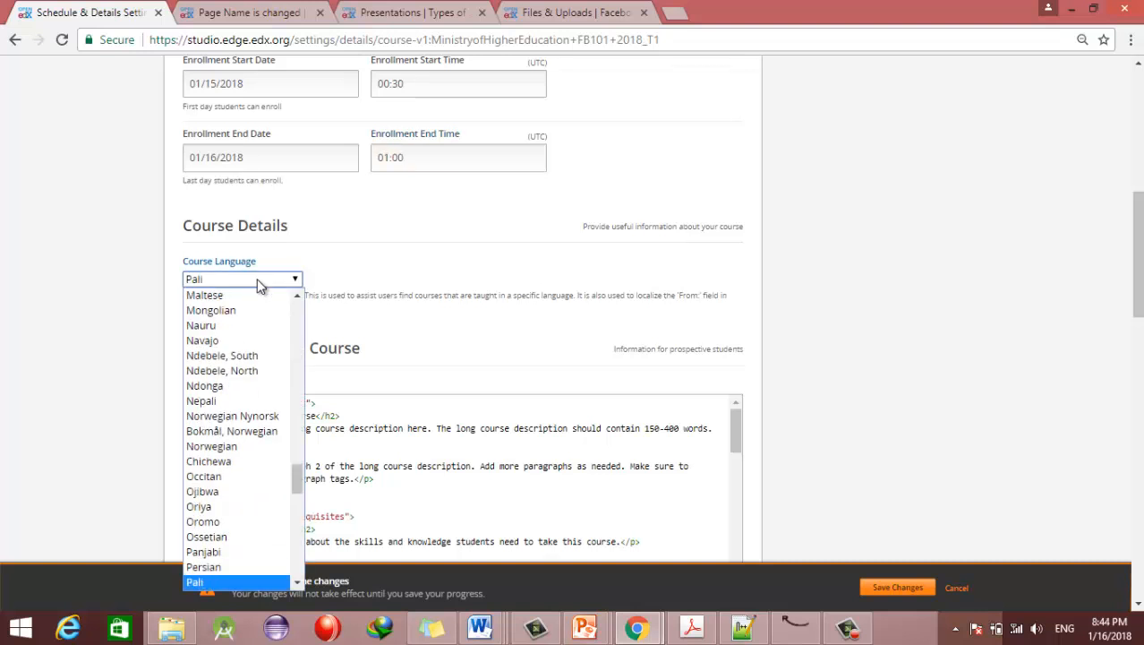
key("Down")
key("Down")
key("Down")
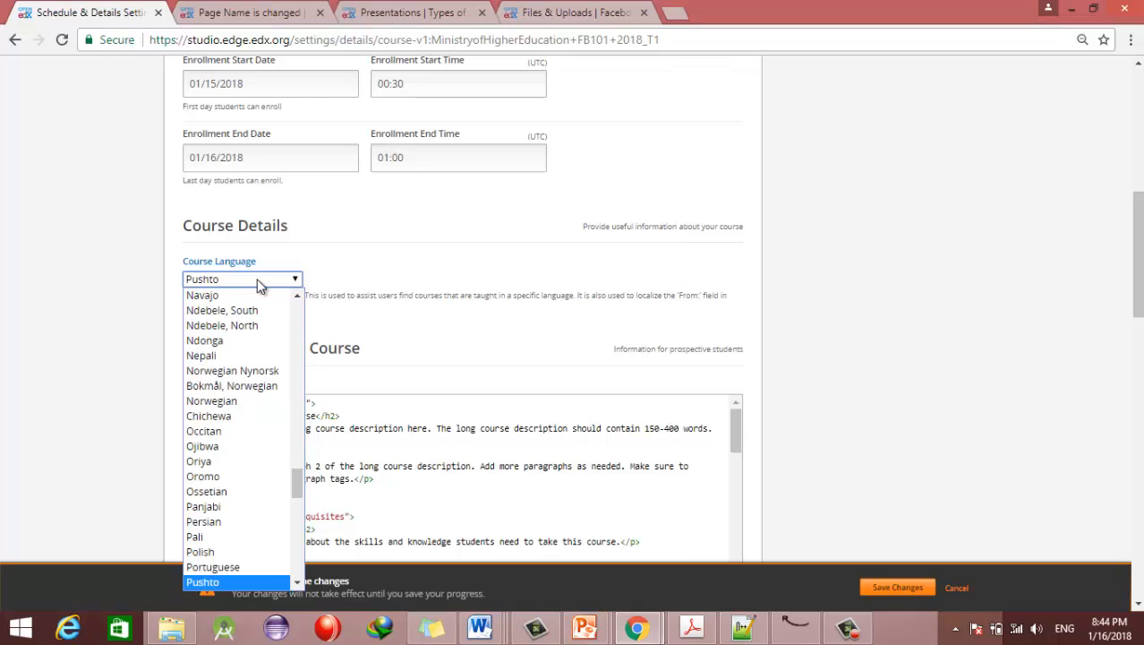
key("Up")
key("Up")
key("Up")
key("Up")
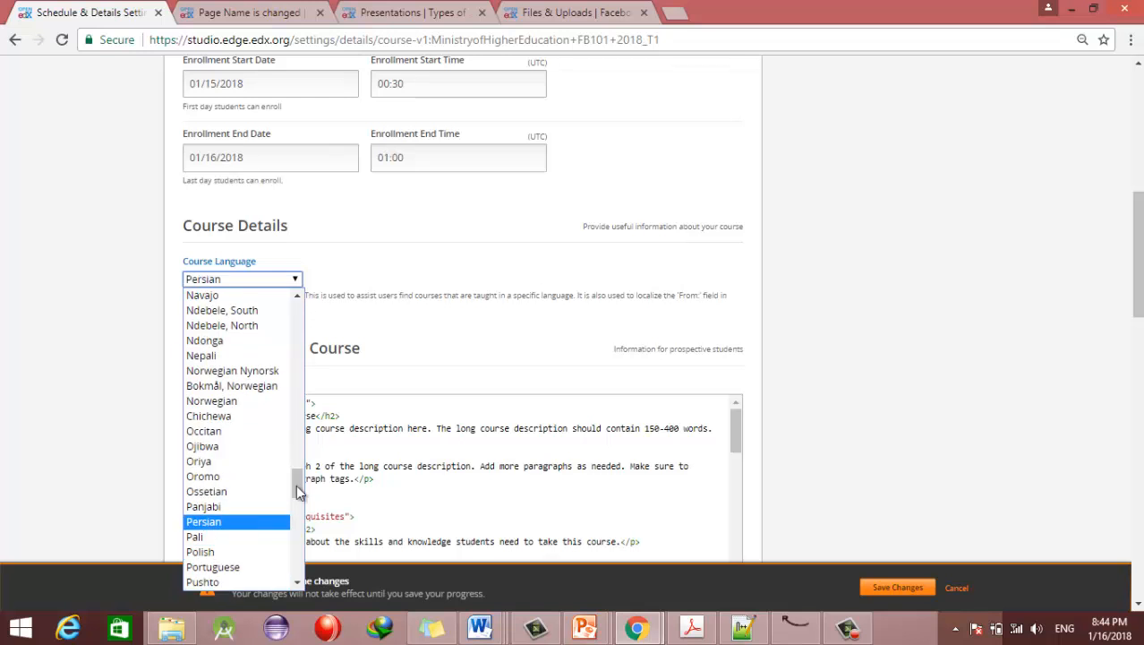
left_click(395, 397)
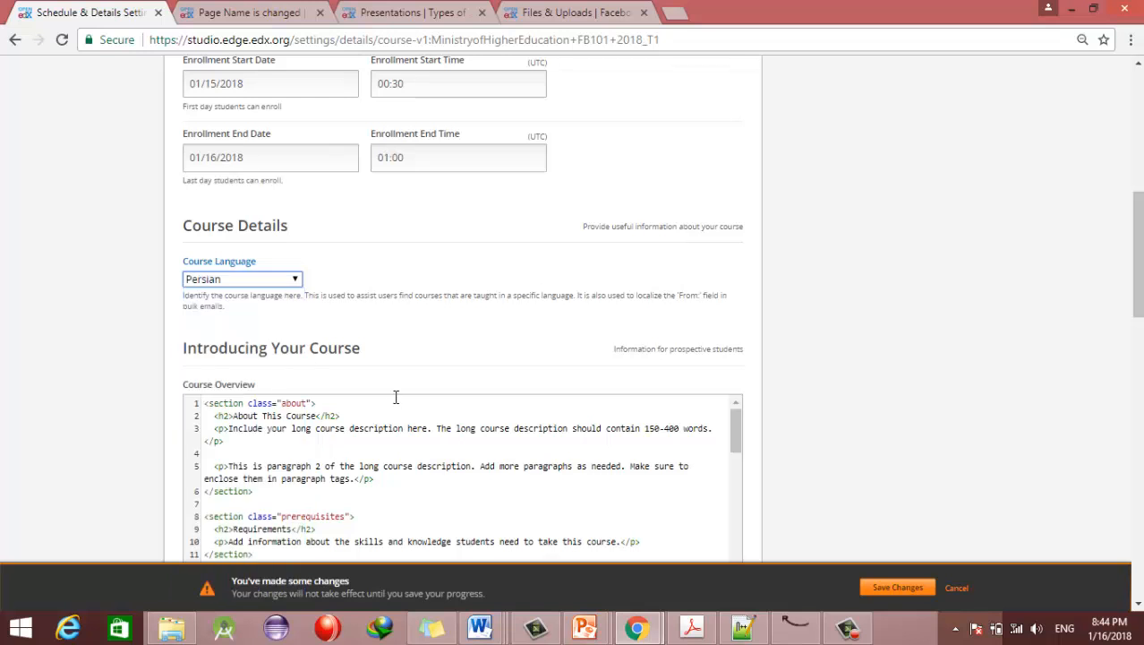
left_click(294, 280)
key("e")
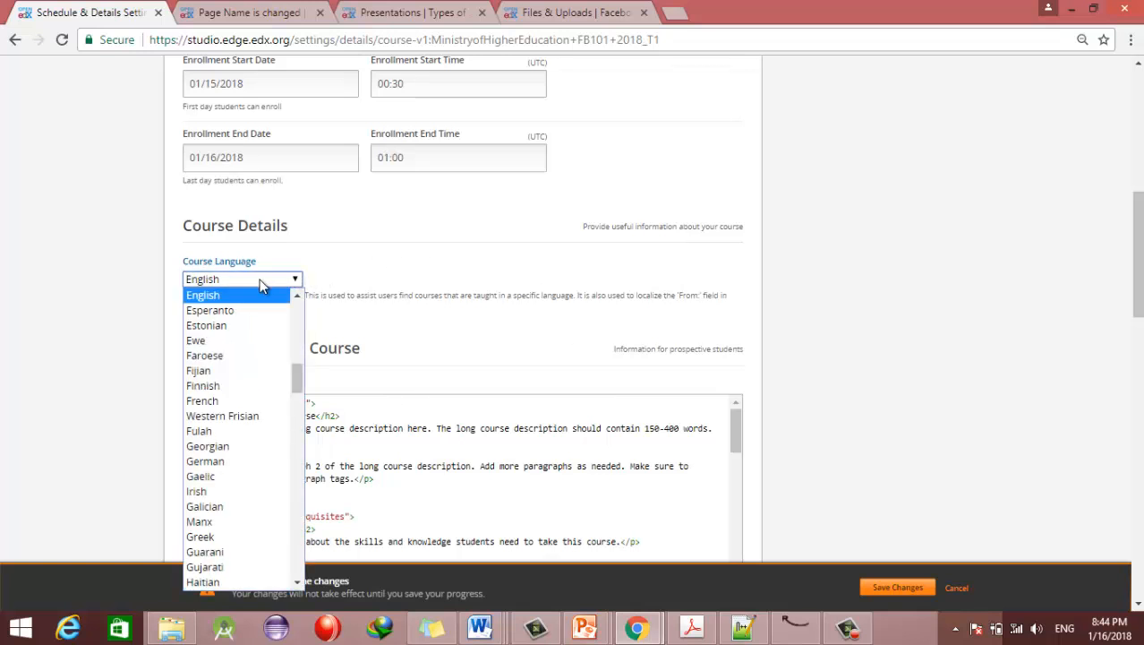
left_click(233, 296)
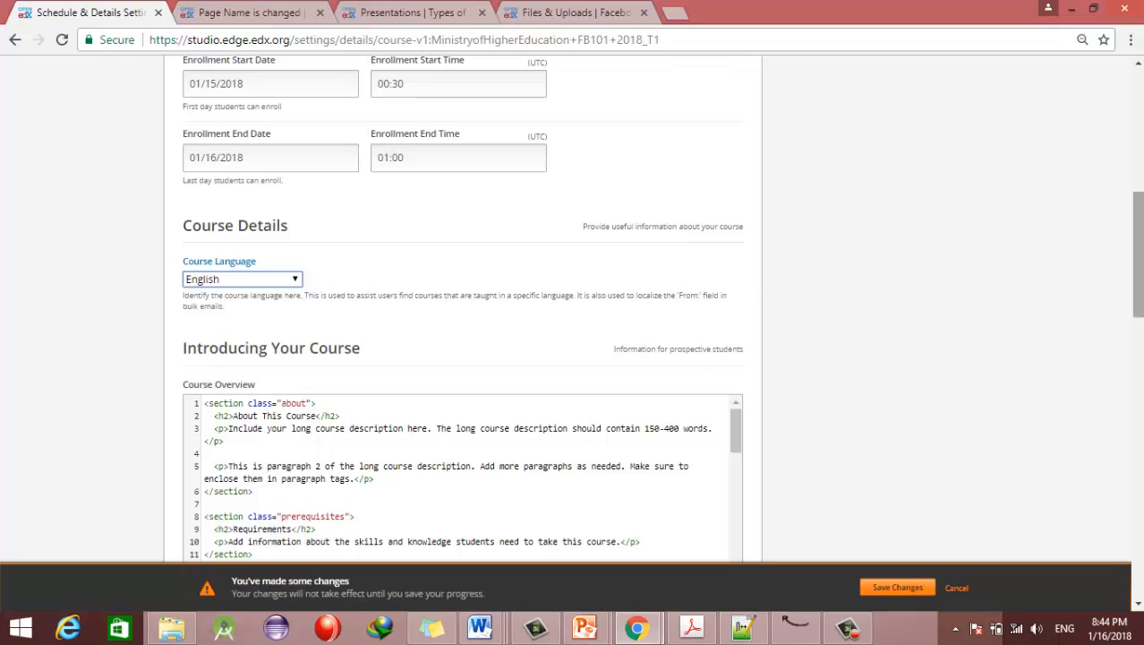
left_click_drag(1139, 284, 1141, 310)
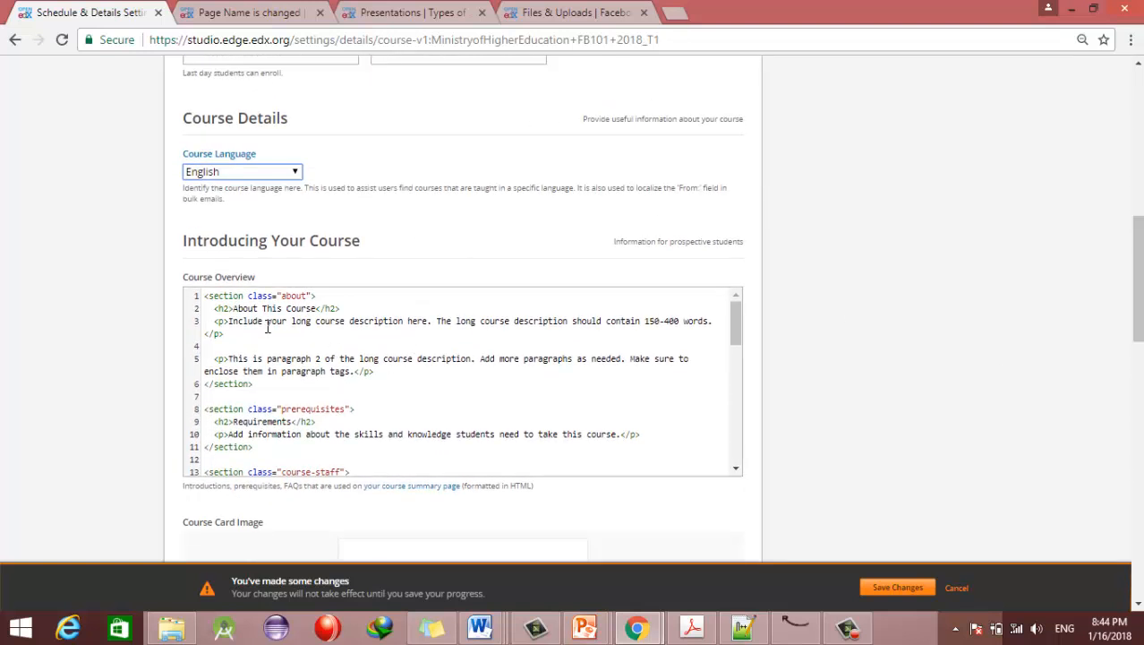
Step: Open edx.org in a new browser tab
left_click(674, 12)
type("edx.o")
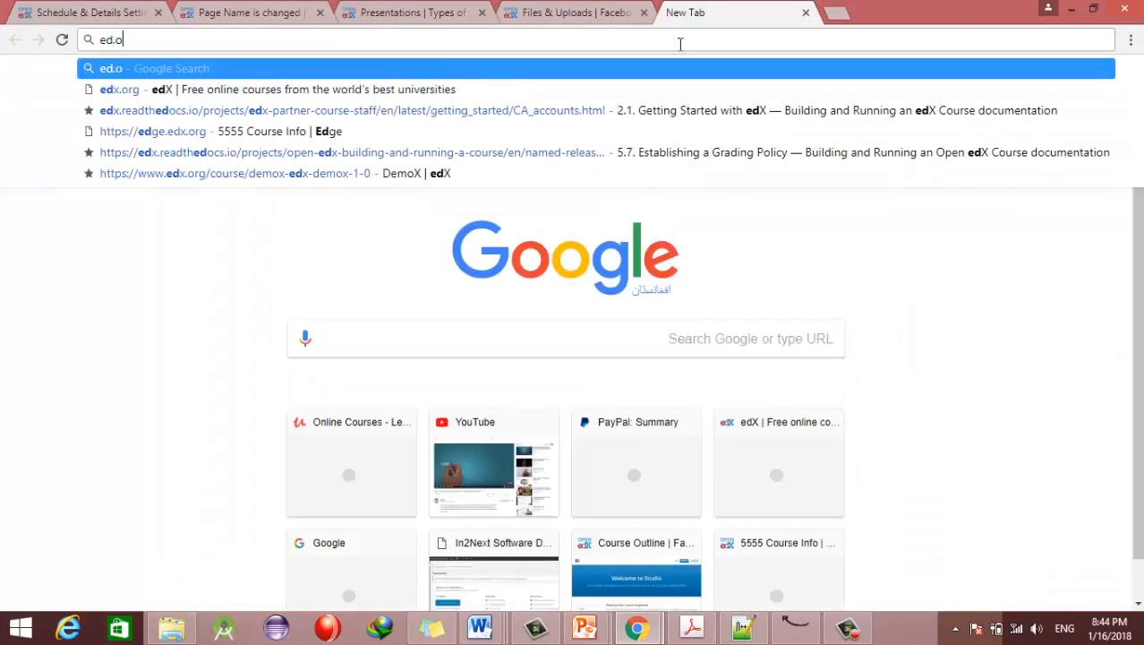
key("Return")
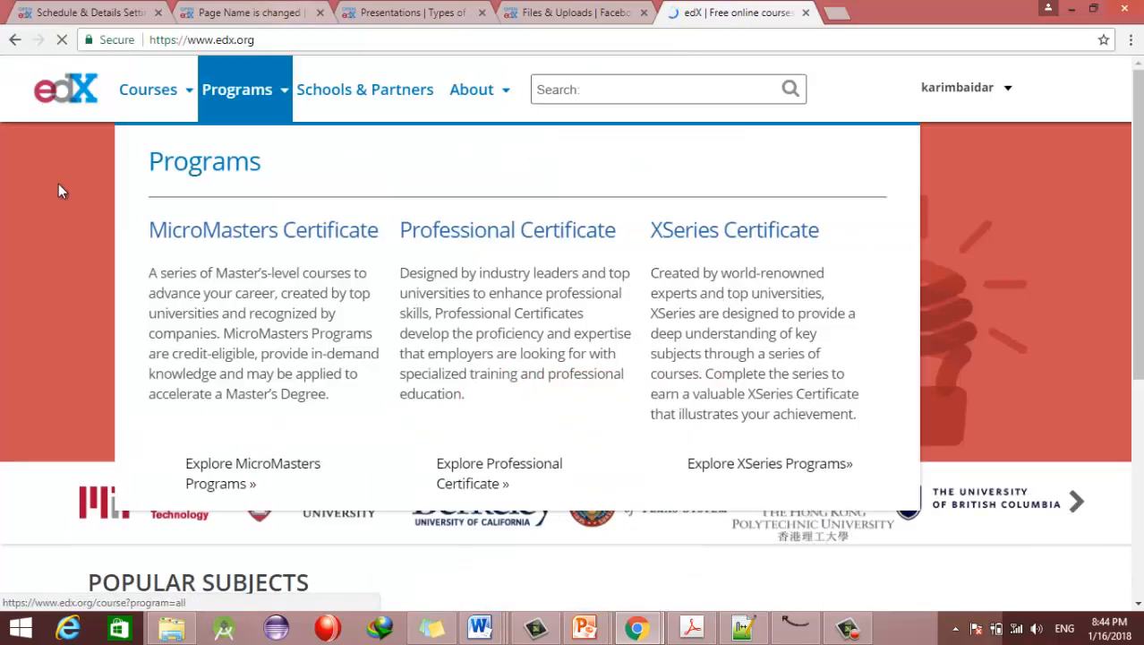
Step: Browse Computer Science courses, open Implementation of Data Structures, and select its About this course description
mouse_move(154, 100)
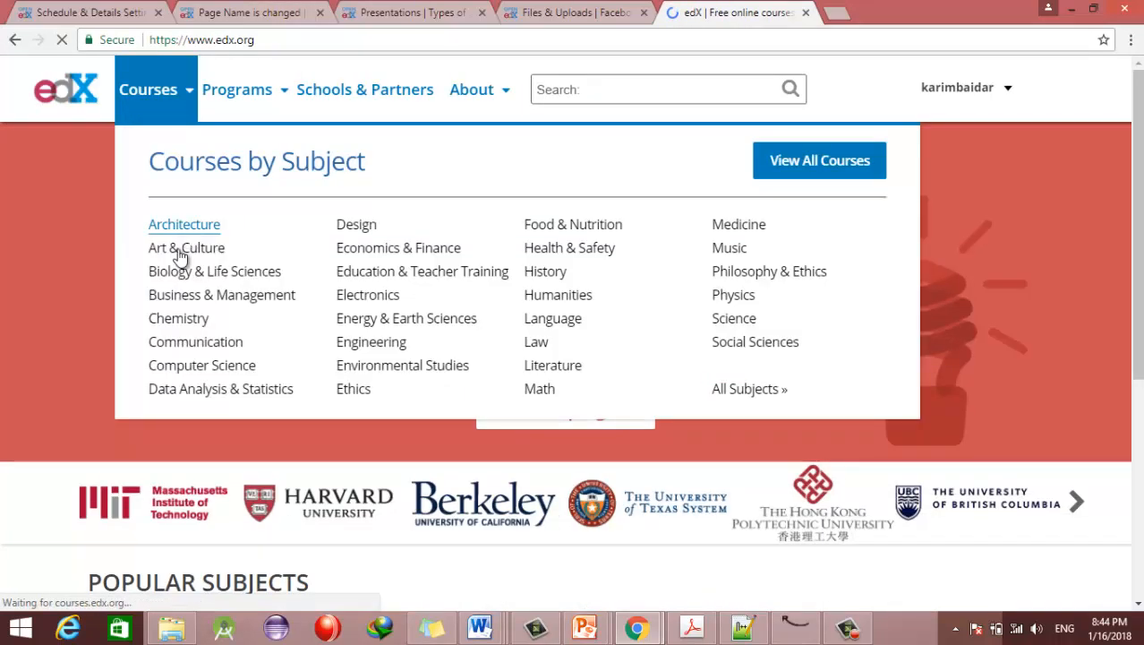
left_click(184, 368)
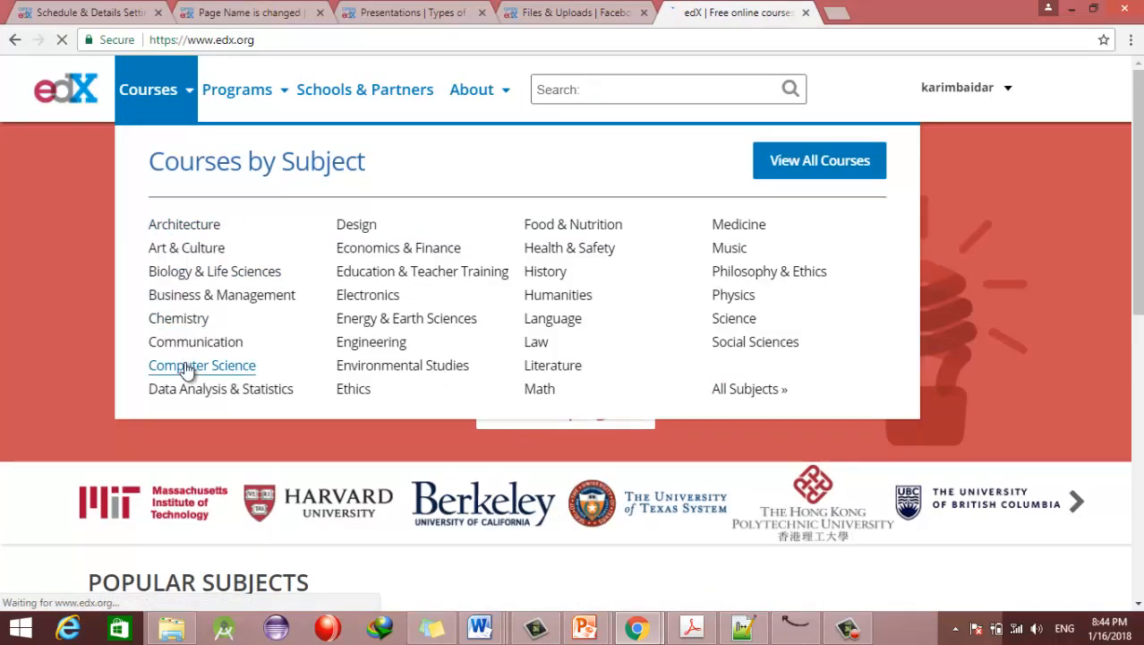
scroll(184, 369, "down", 5)
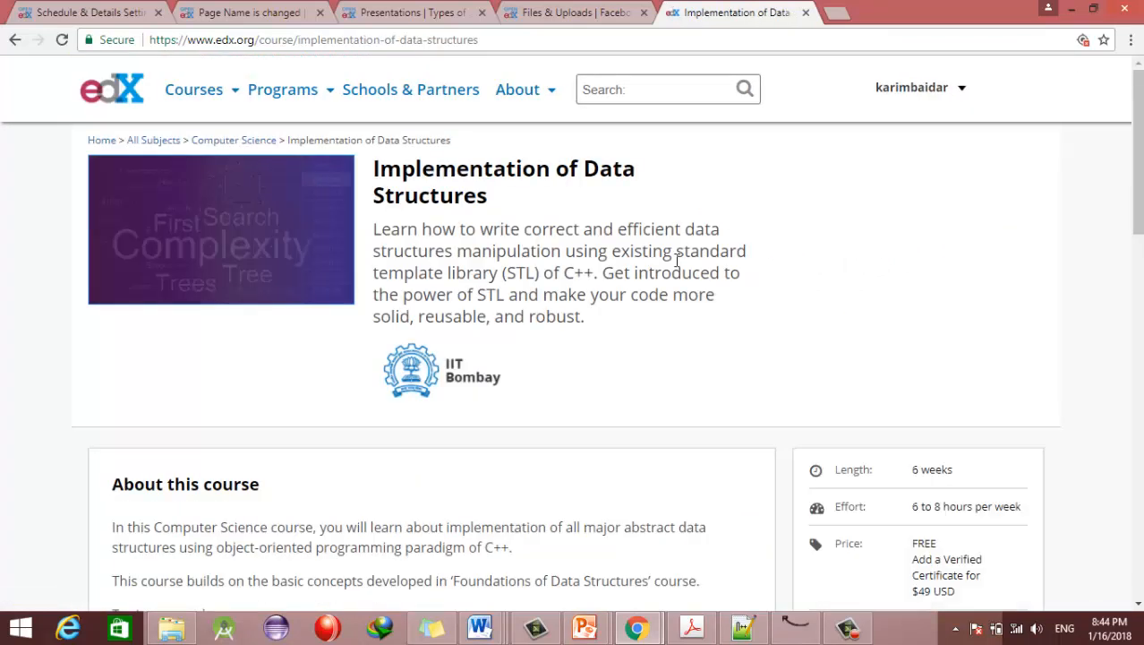
scroll(115, 143, "down", 4)
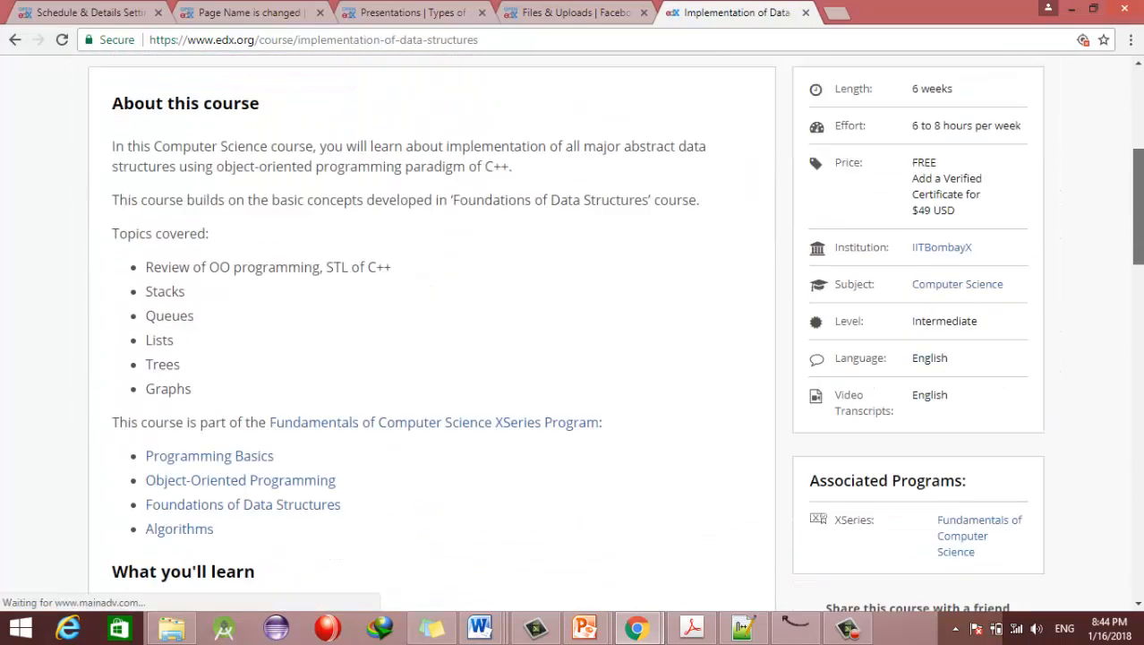
left_click_drag(114, 144, 579, 340)
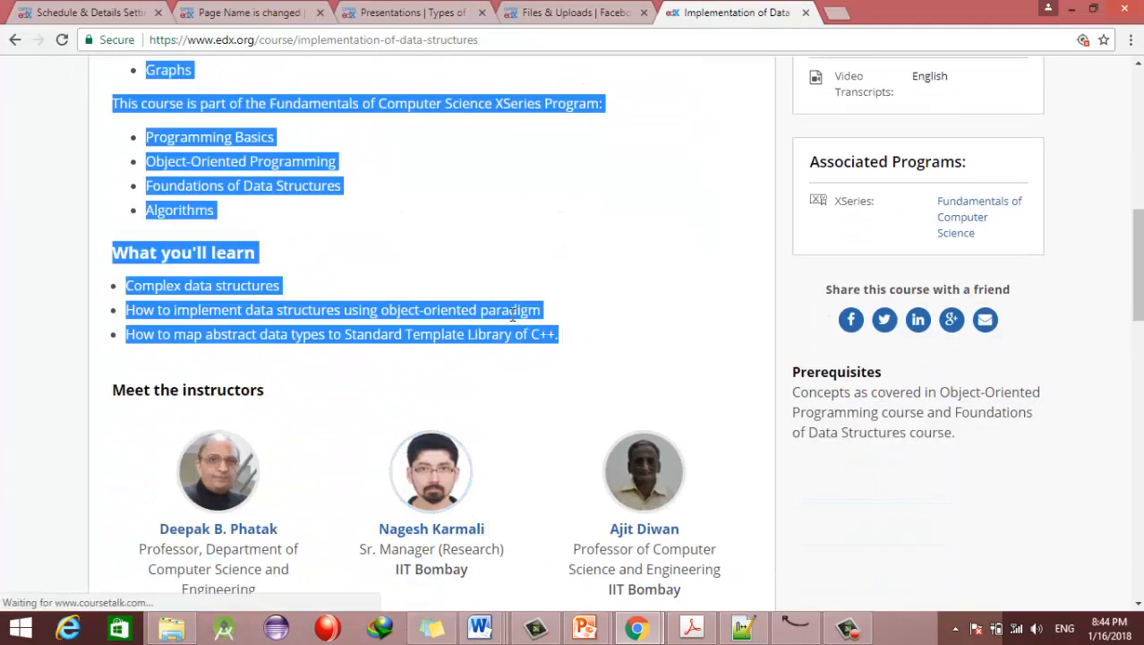
left_click(77, 12)
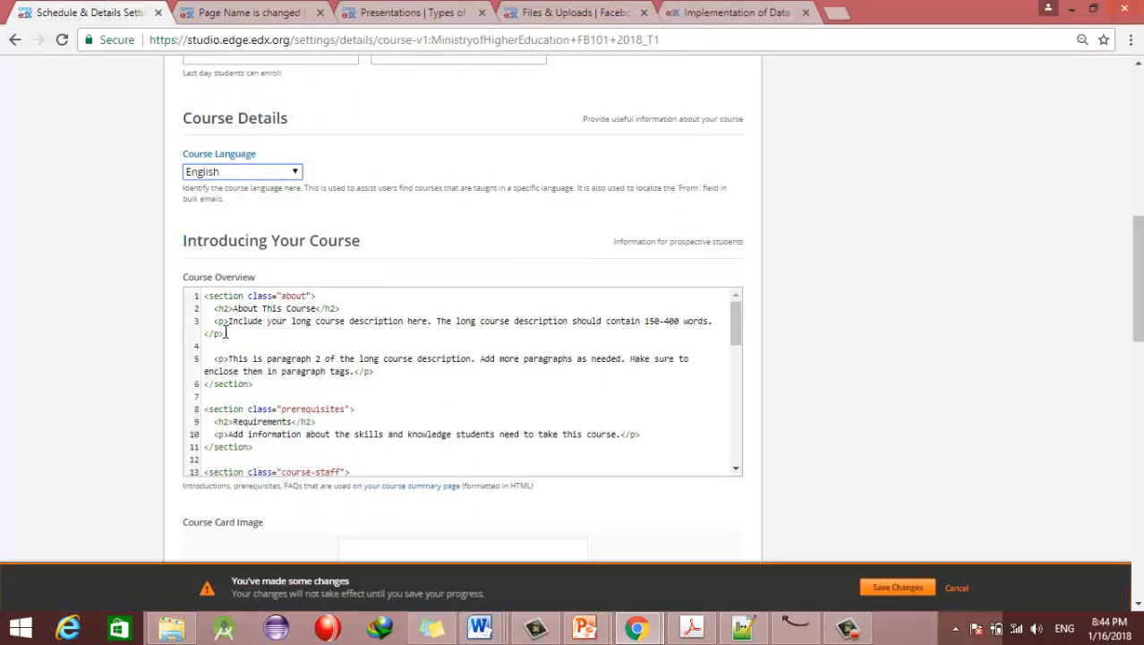
Step: Rename the overview's About This Course heading to 'Information About the Course'
left_click_drag(271, 322, 408, 463)
left_click_drag(736, 446, 767, 289)
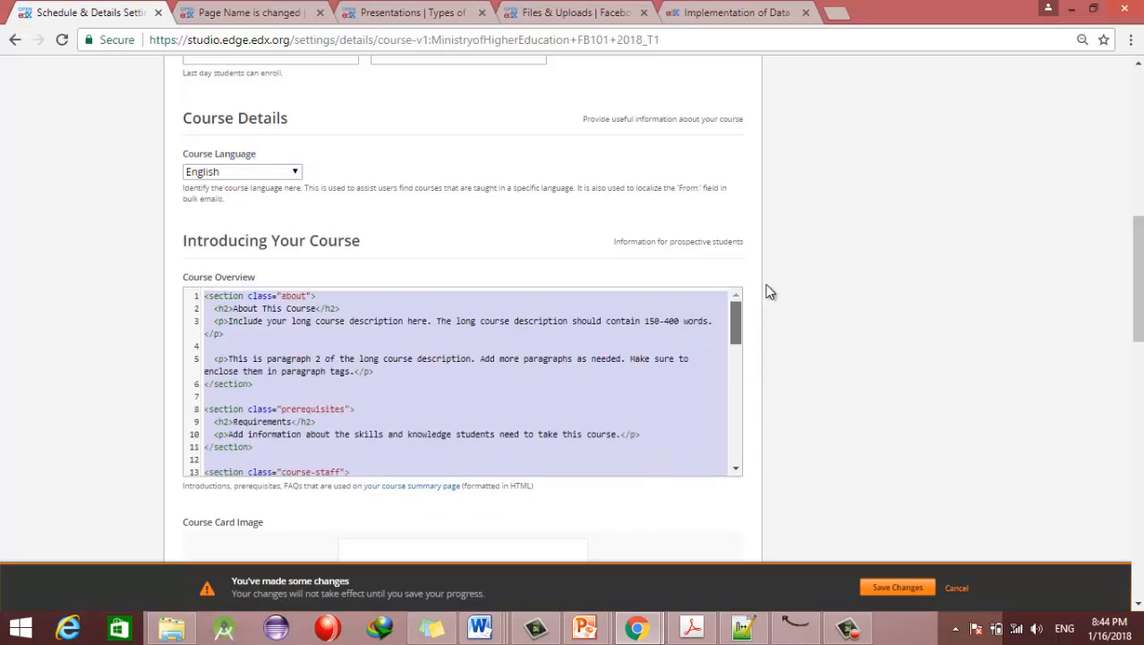
left_click(267, 330)
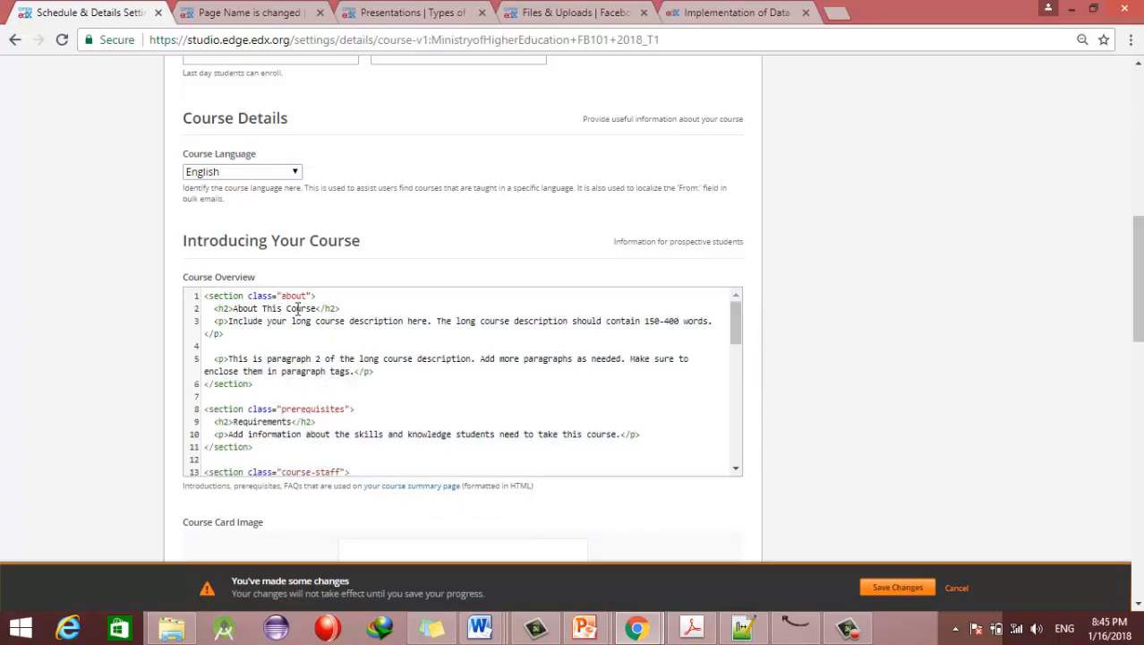
left_click_drag(315, 308, 233, 308)
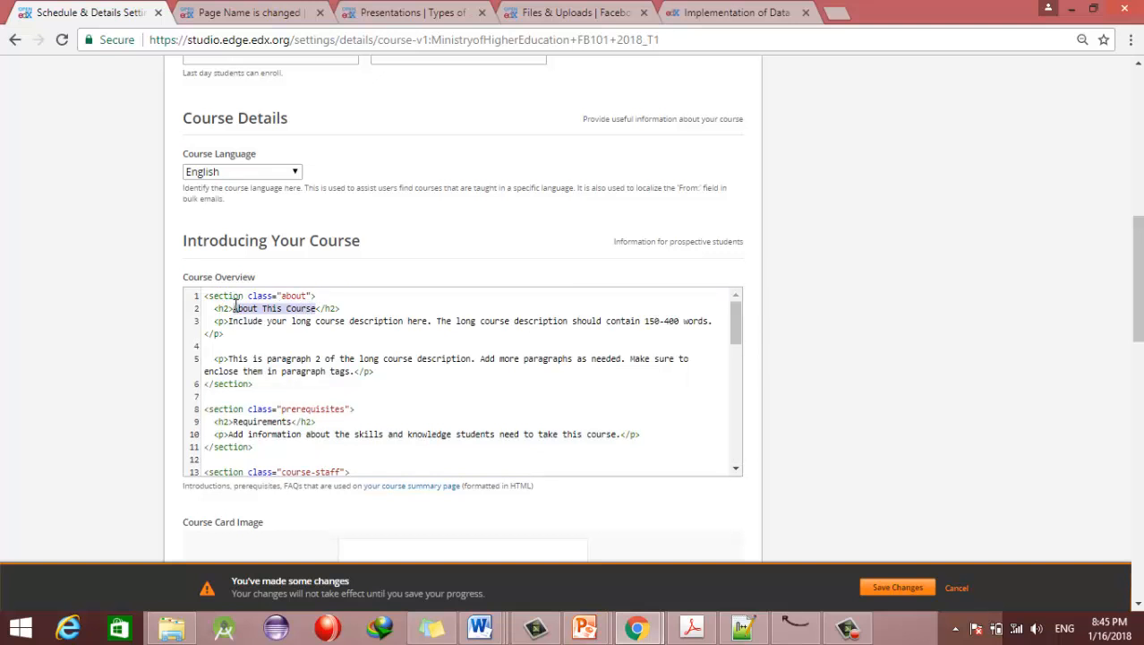
type("Information About ")
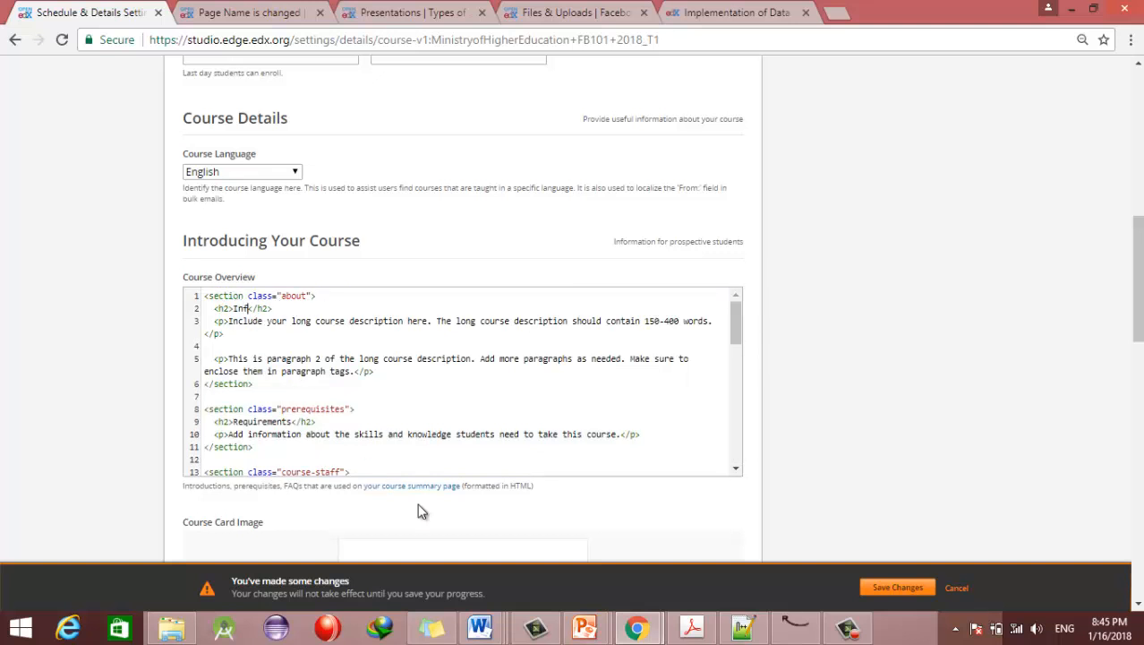
type("the Course")
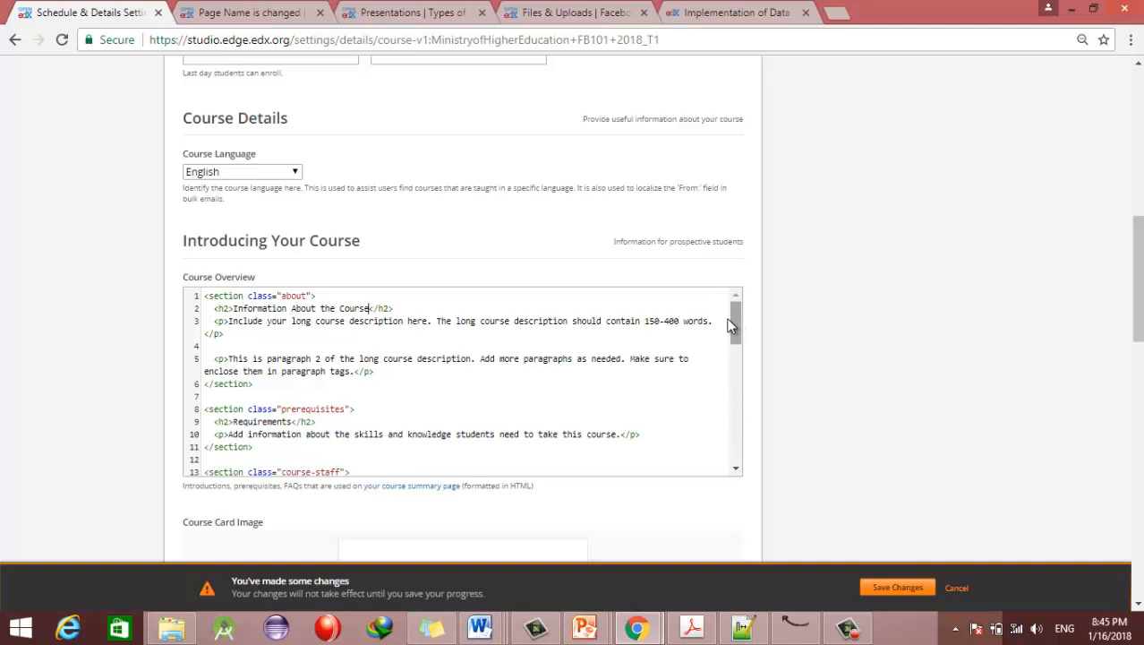
Step: Replace the line-3 placeholder with the students' perespectives sentence and retitle Requirements 'What you will learn'
left_click_drag(714, 323, 231, 327)
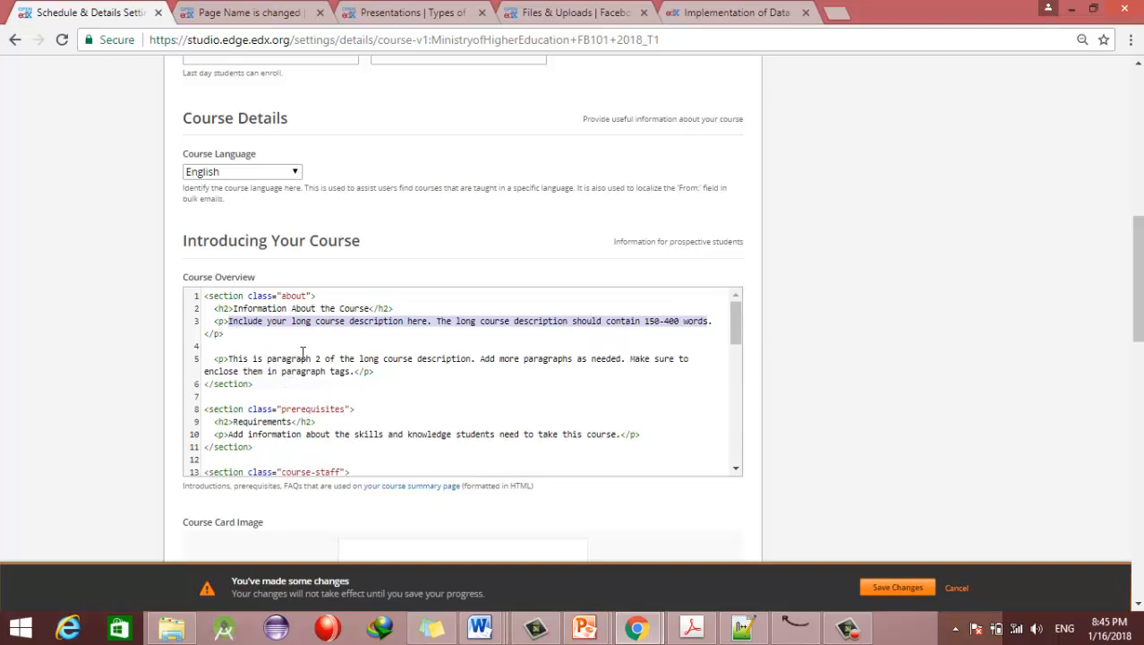
type("This course is ve")
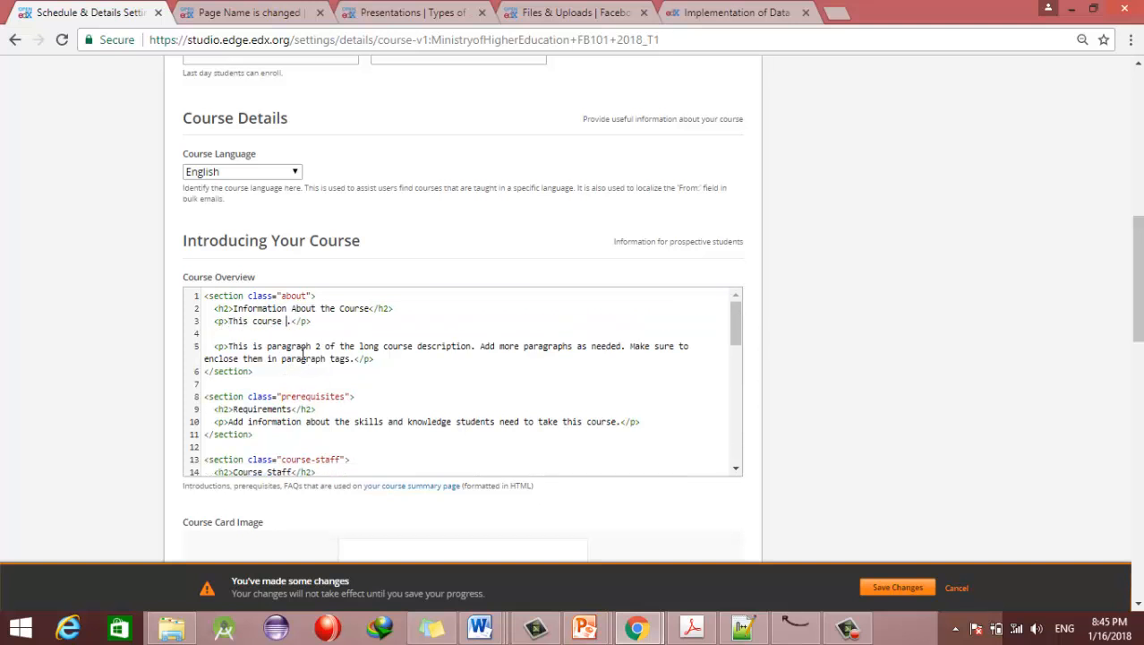
type("ry important froms .")
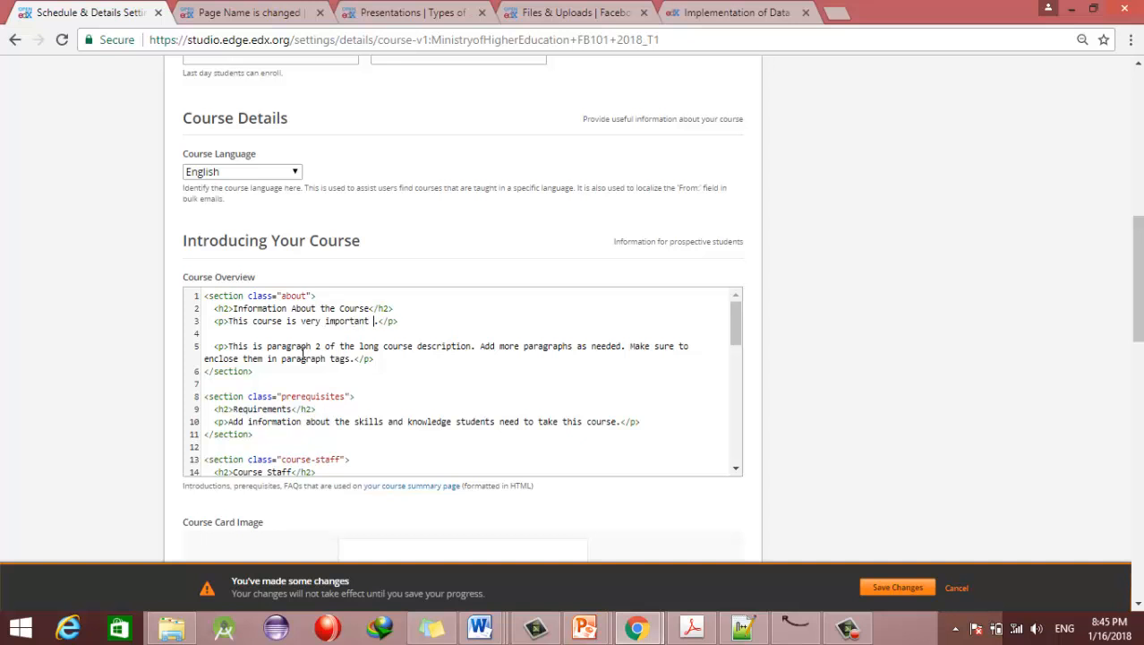
type("tuden")
key("BackSpace")
key("BackSpace")
key("BackSpace")
key("BackSpace")
key("BackSpace")
type("studetn'")
key("BackSpace")
key("BackSpace")
key("BackSpace")
type("nts' perespectives")
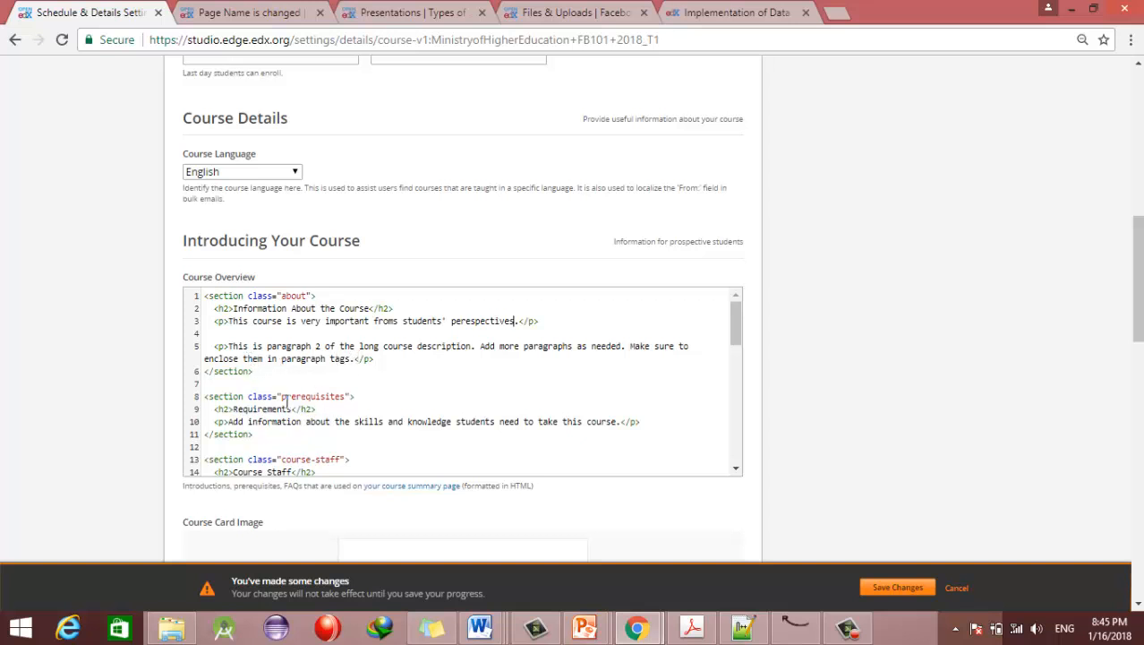
double_click(264, 410)
type("What you will learn")
Step: Paste the 'What you'll learn' heading from the edX course page over the overview heading
left_click(732, 14)
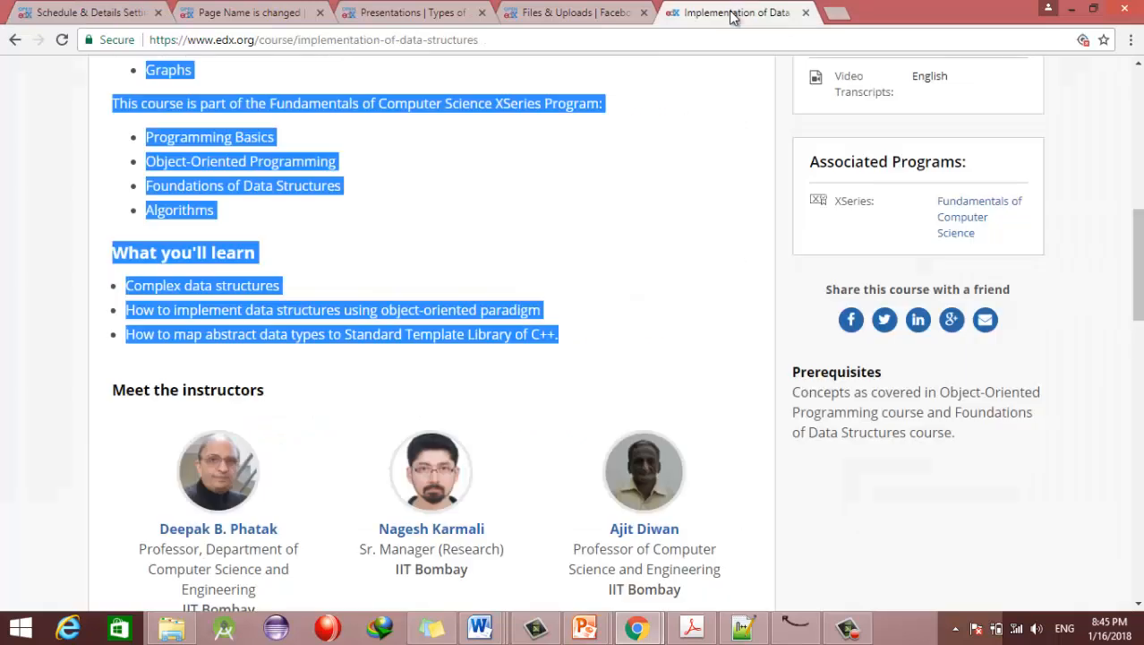
left_click(263, 261)
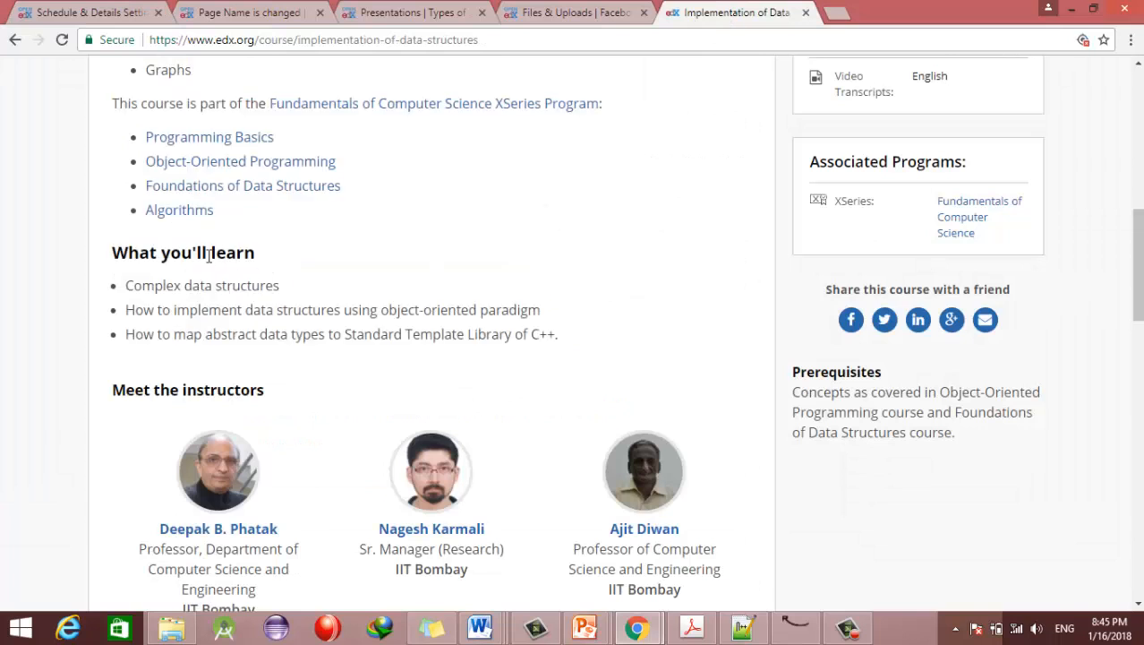
left_click_drag(263, 261, 111, 254)
key("ctrl+c")
left_click(45, 11)
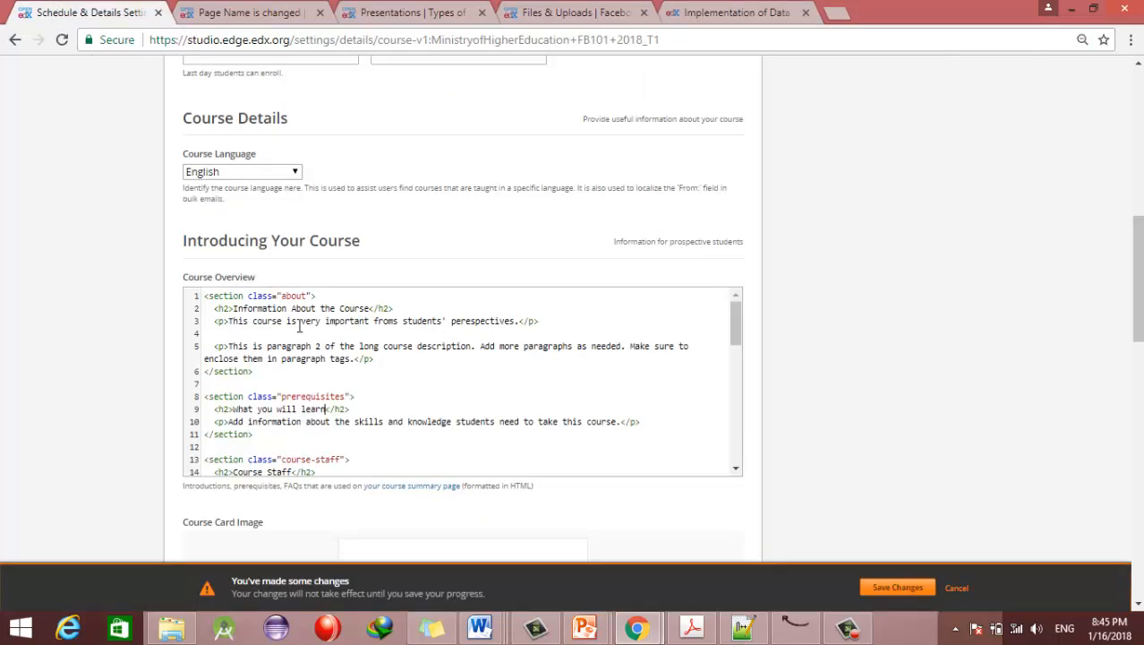
left_click_drag(323, 409, 238, 413)
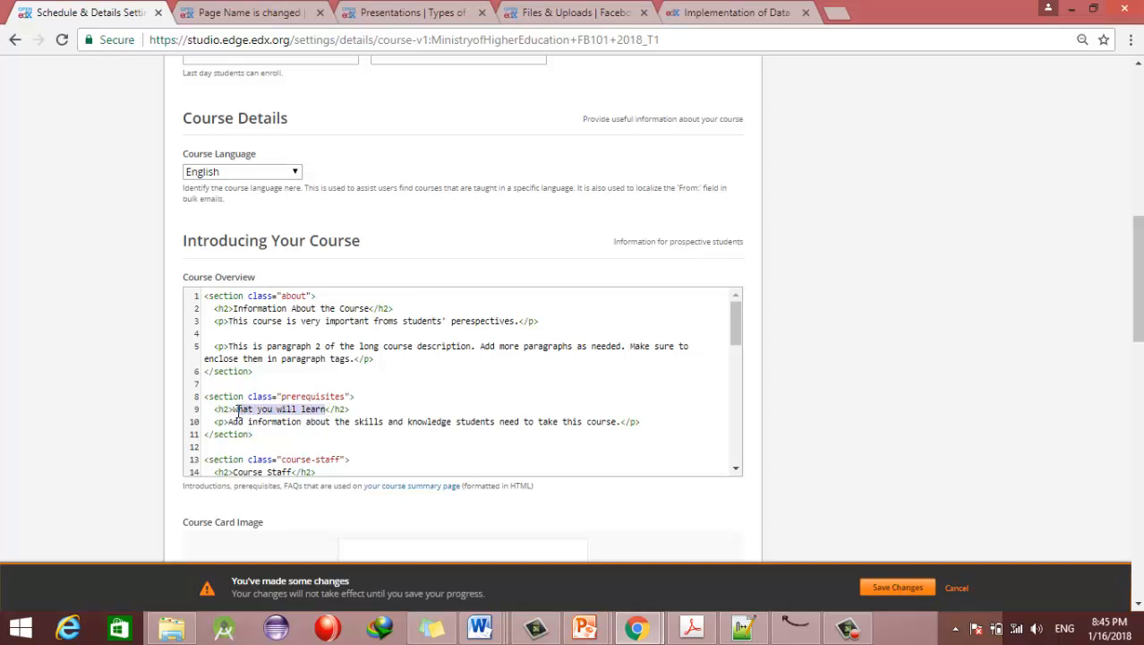
key("ctrl+v")
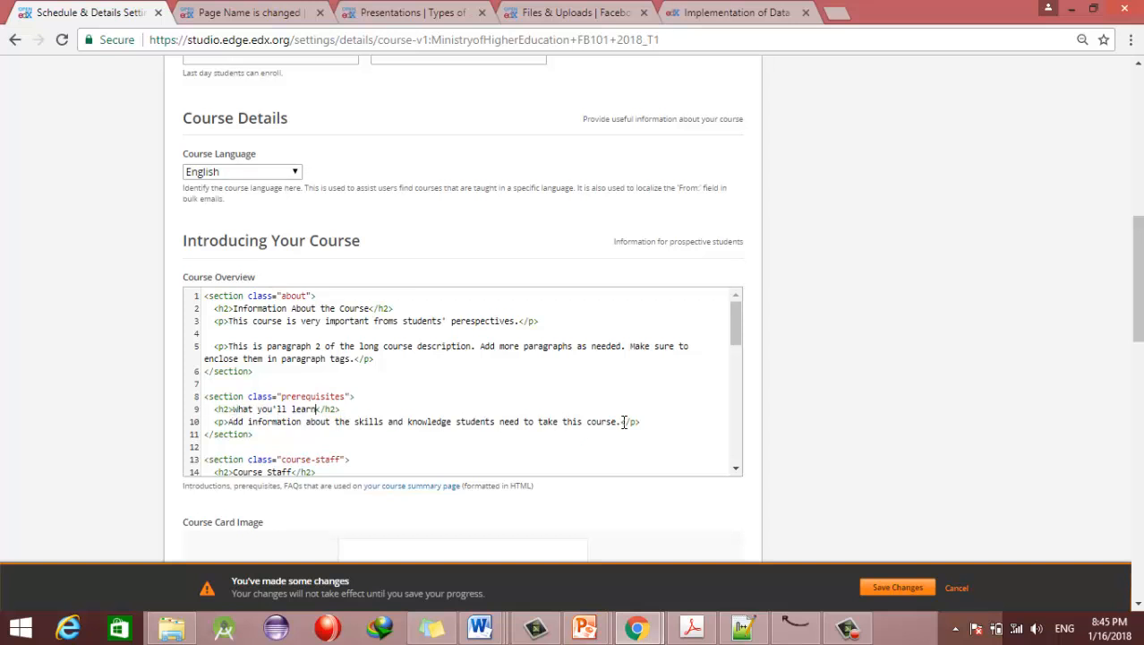
Step: Replace the Course Staff heading with 'Meet the instructors' copied from the edX course page
left_click_drag(740, 342, 740, 369)
left_click_drag(234, 362, 289, 362)
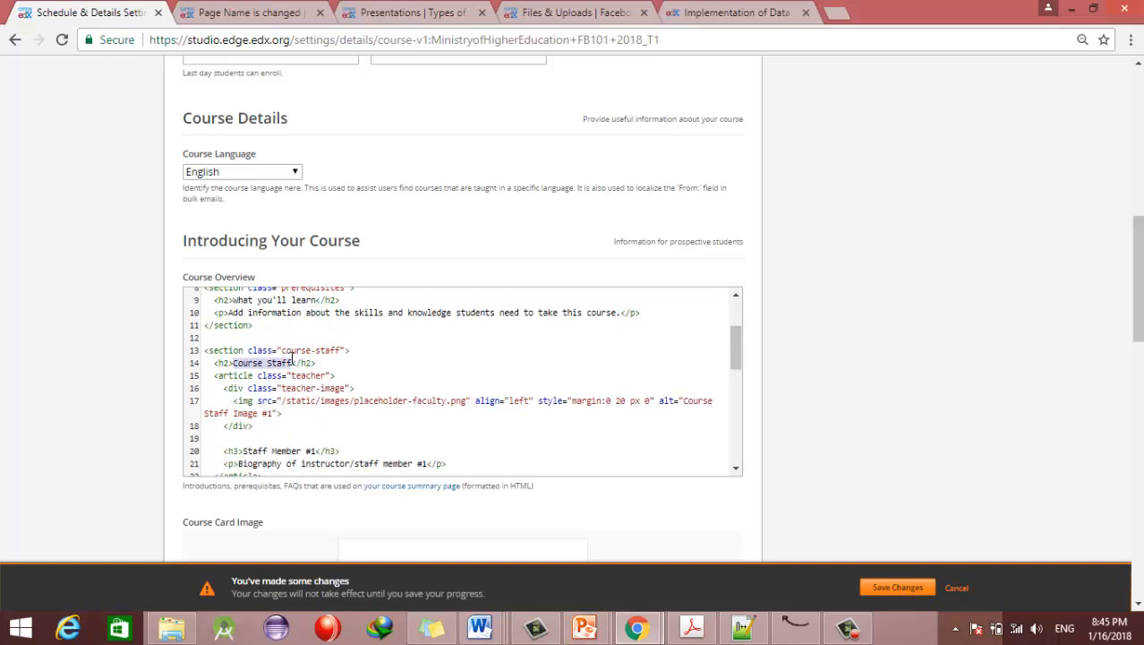
left_click(768, 12)
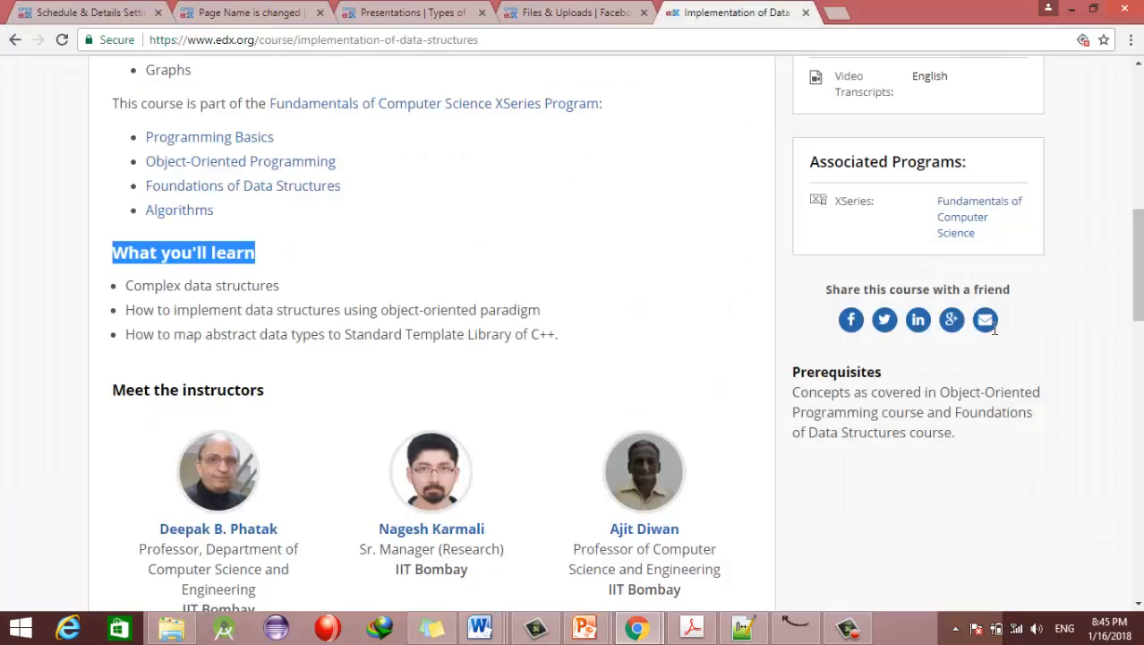
scroll(994, 328, "down", 2)
scroll(1059, 273, "down", 1)
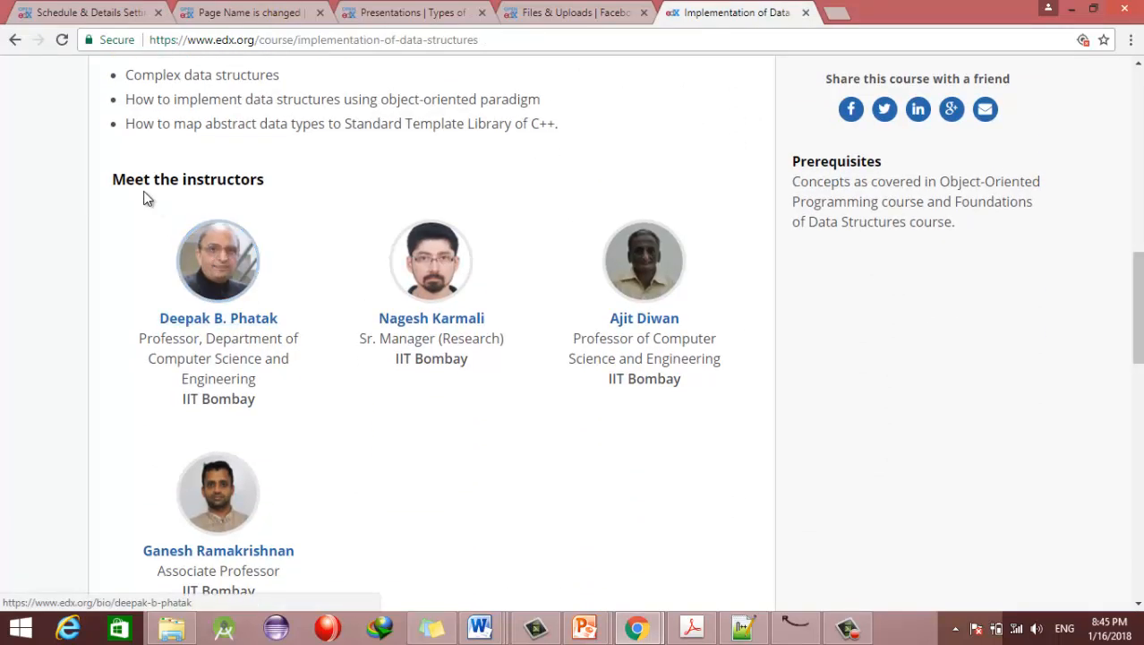
left_click_drag(265, 185, 110, 188)
key("ctrl+c")
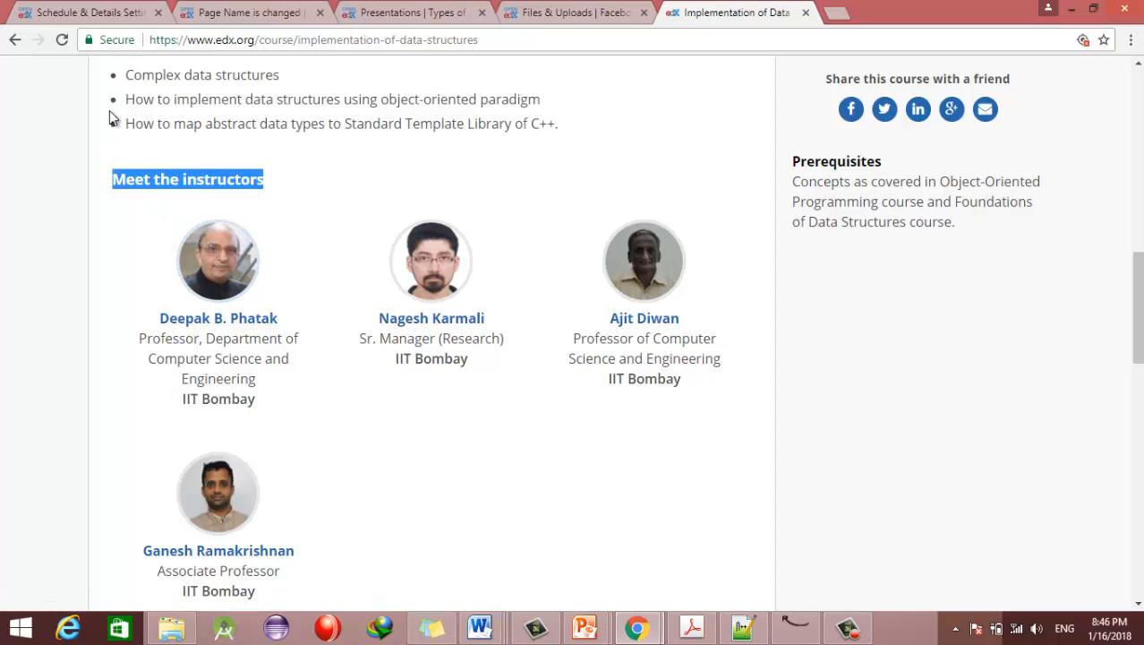
left_click(118, 11)
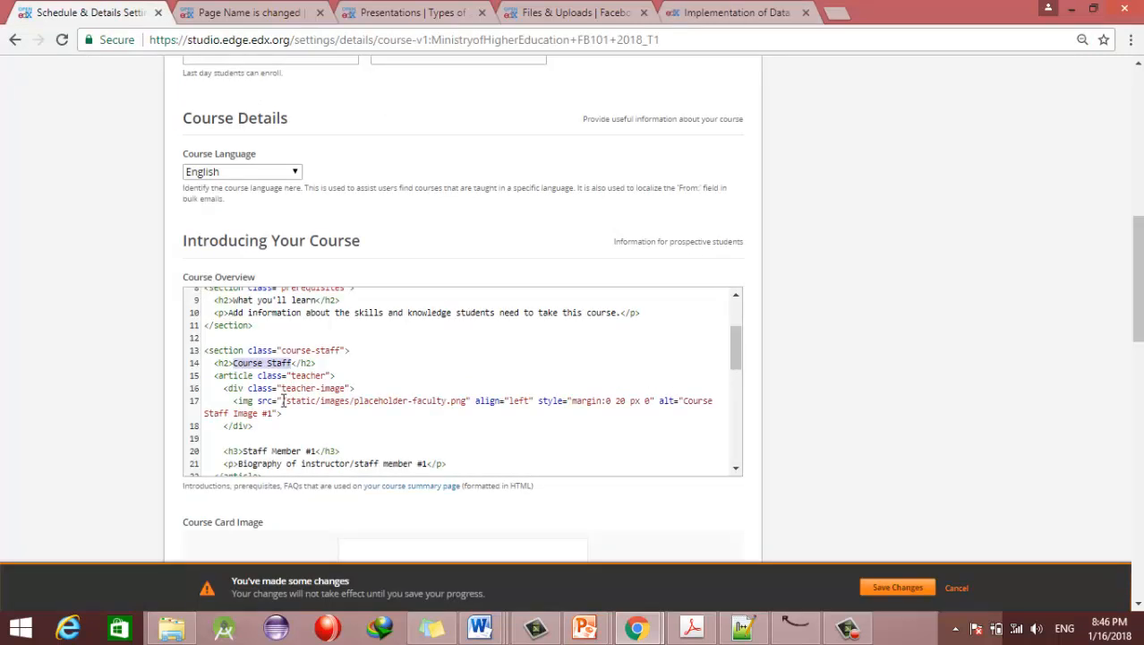
key("ctrl+v")
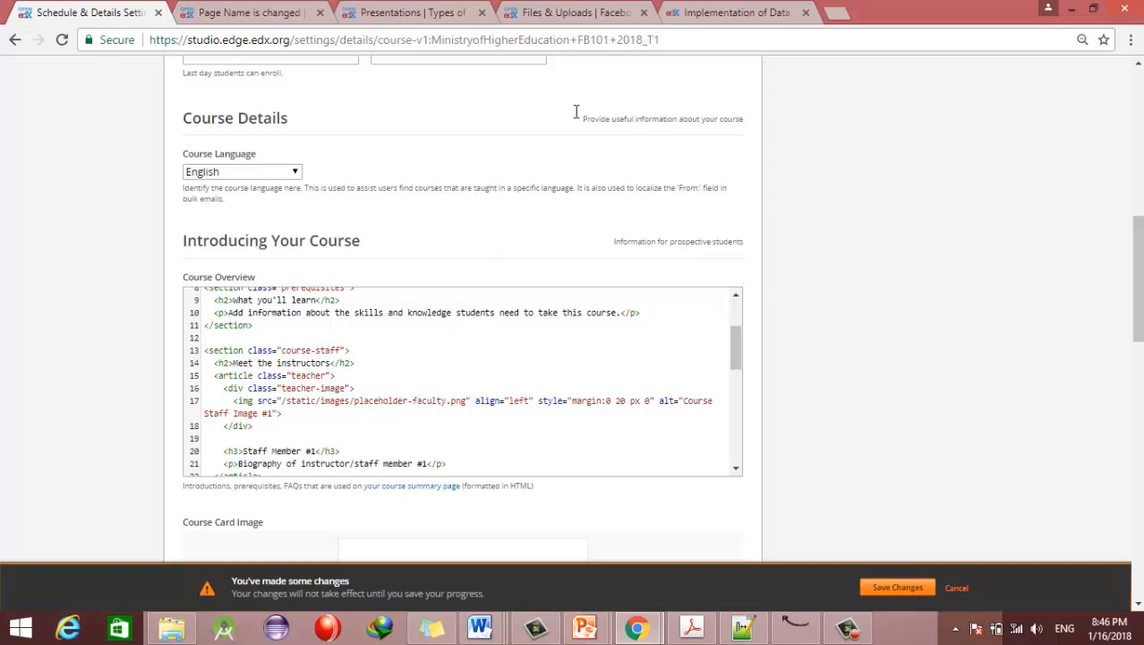
left_click(677, 11)
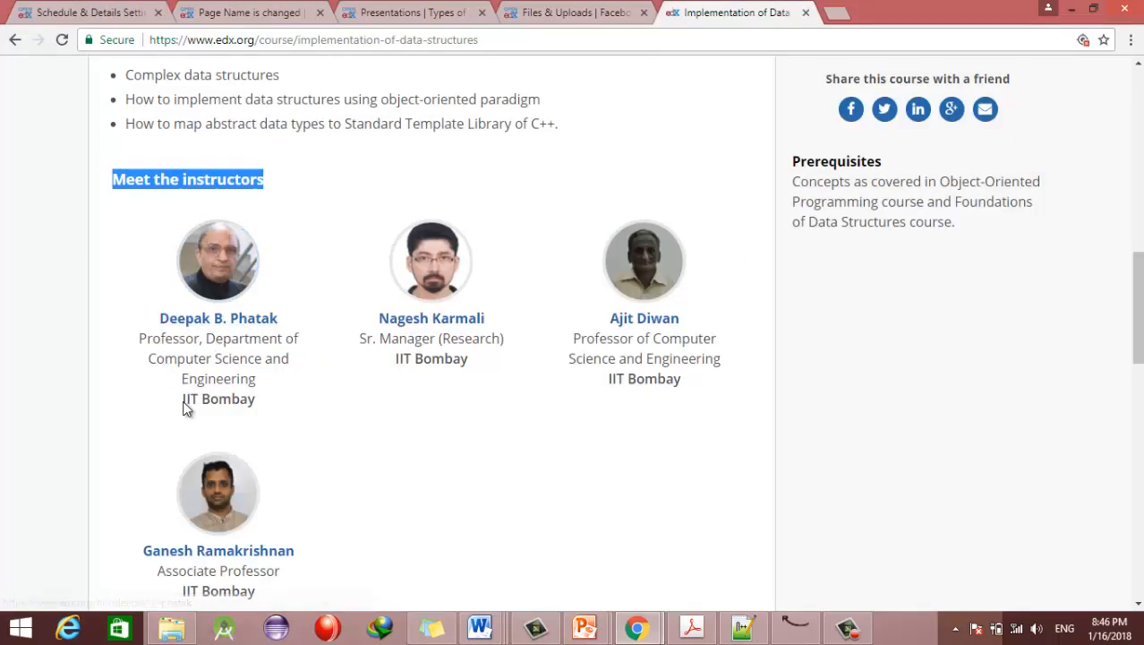
left_click(135, 13)
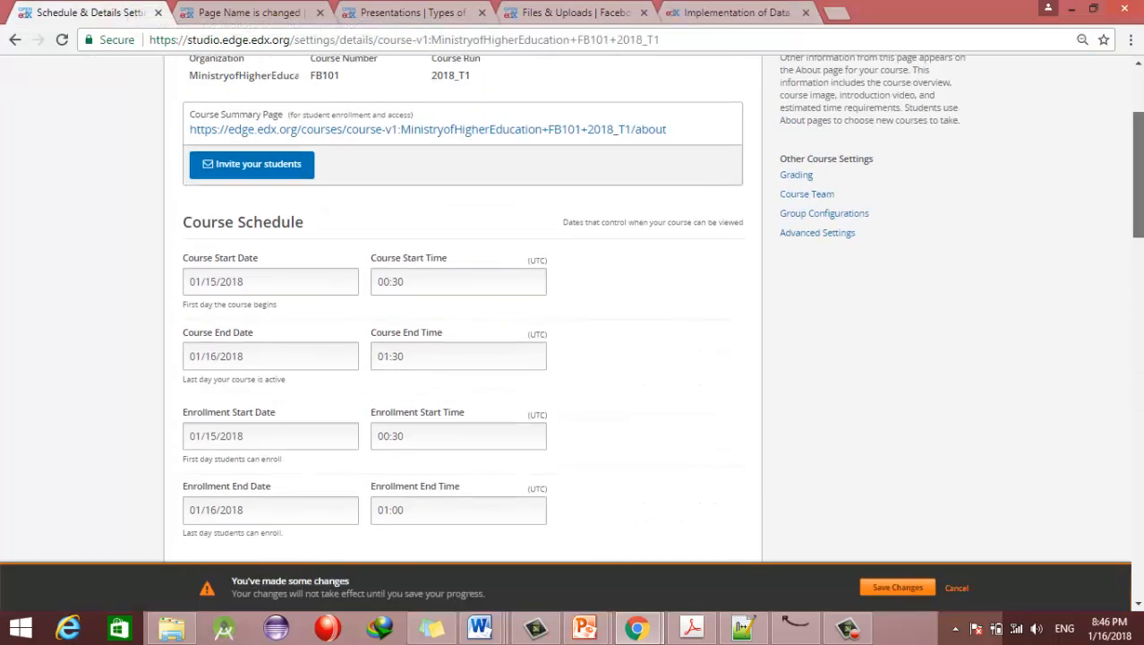
Step: Upload the instructor photo JPG through Files & Uploads
left_click(564, 12)
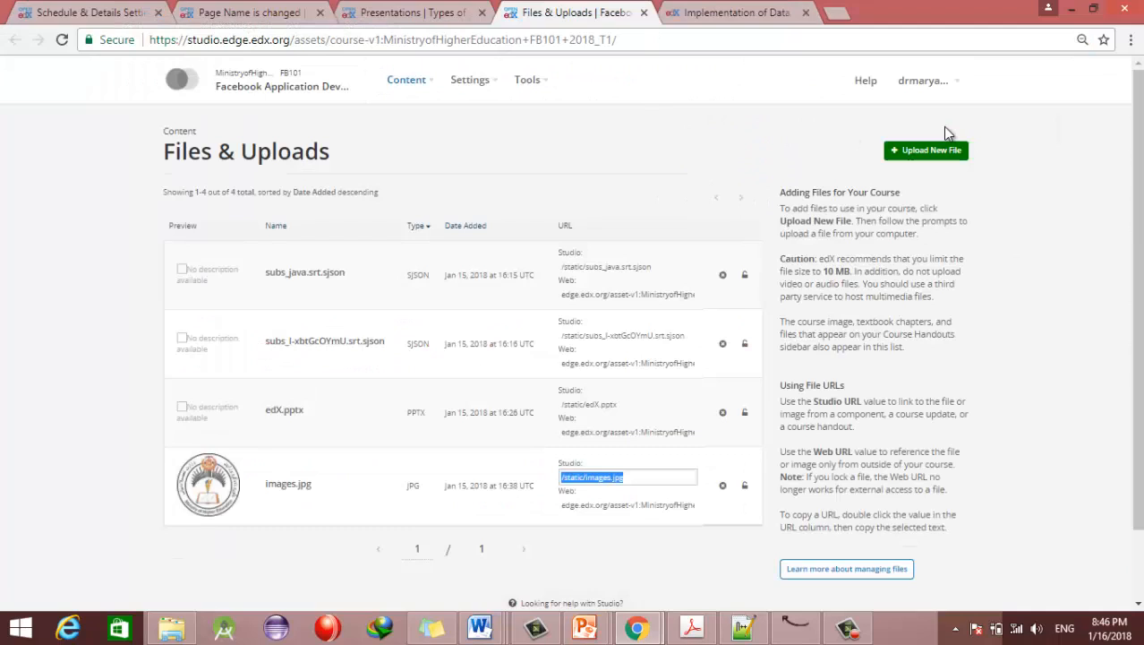
left_click(901, 154)
left_click(901, 154)
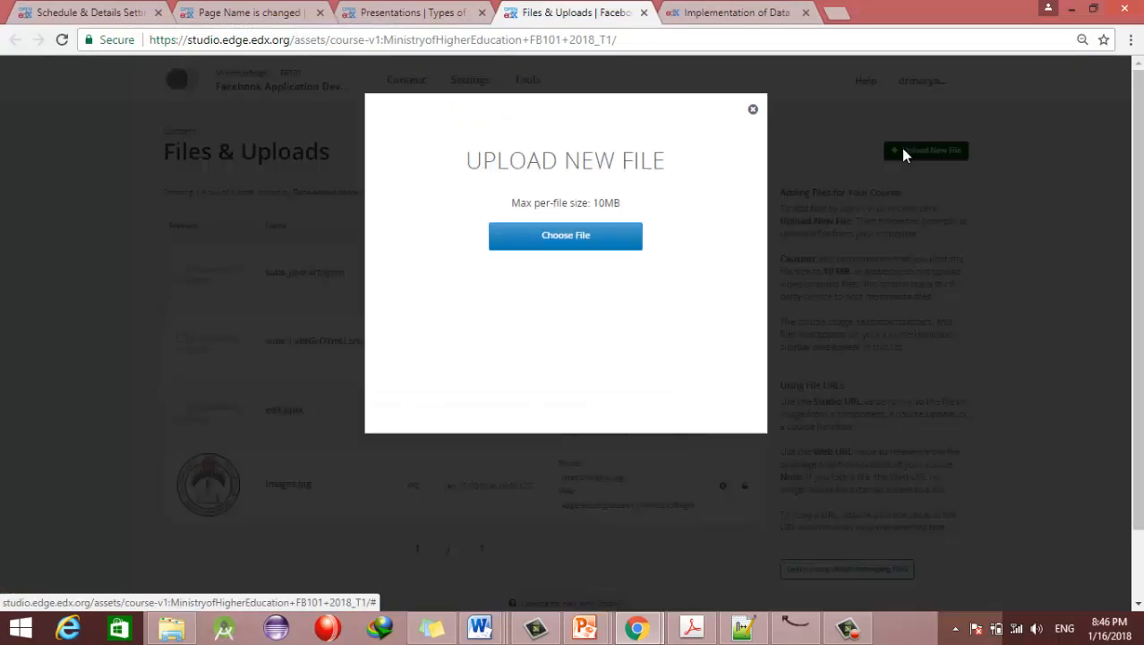
left_click(519, 240)
left_click(745, 140)
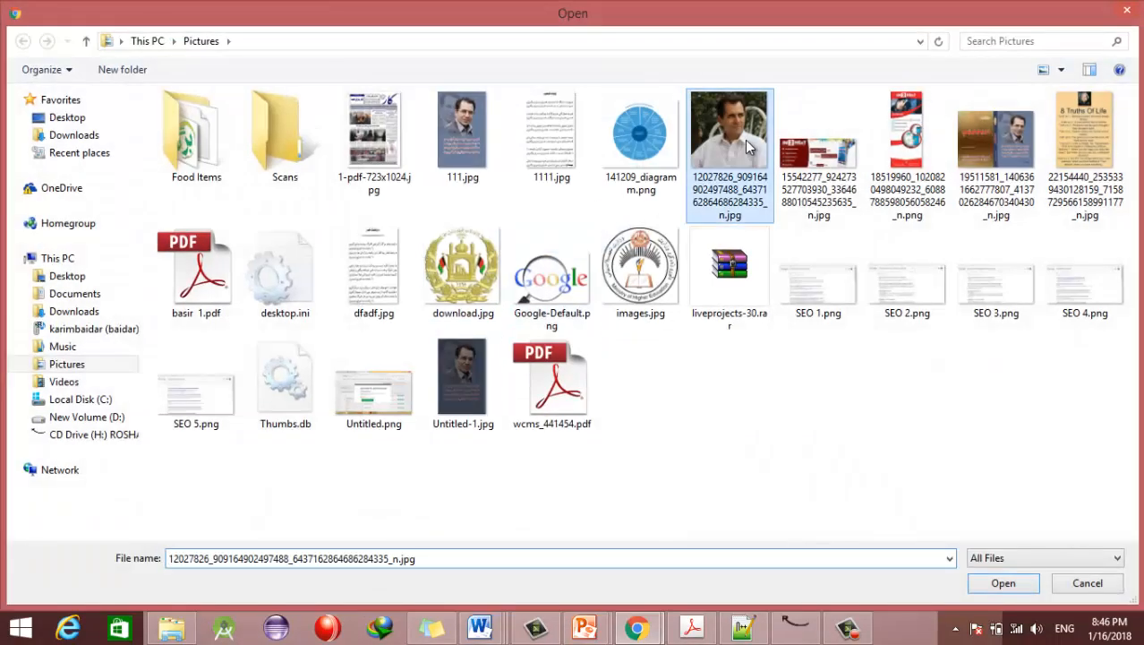
left_click(1002, 562)
left_click(995, 573)
left_click(994, 583)
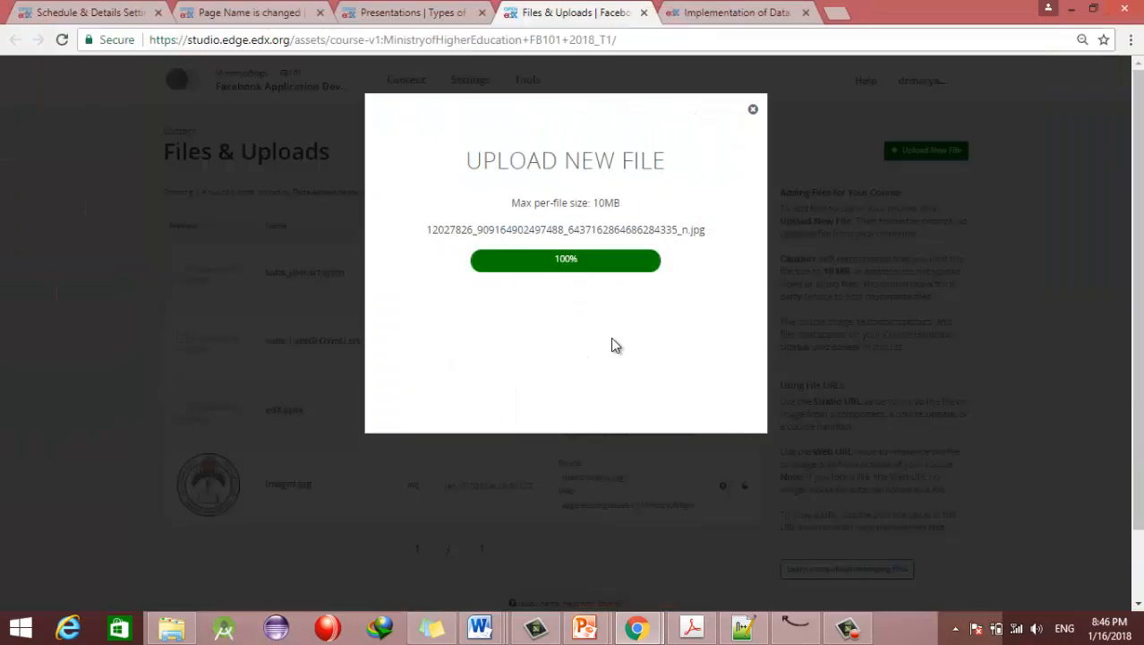
left_click(754, 111)
Step: Reload the file list and copy the new photo's Studio URL
scroll(1099, 292, "down", 2)
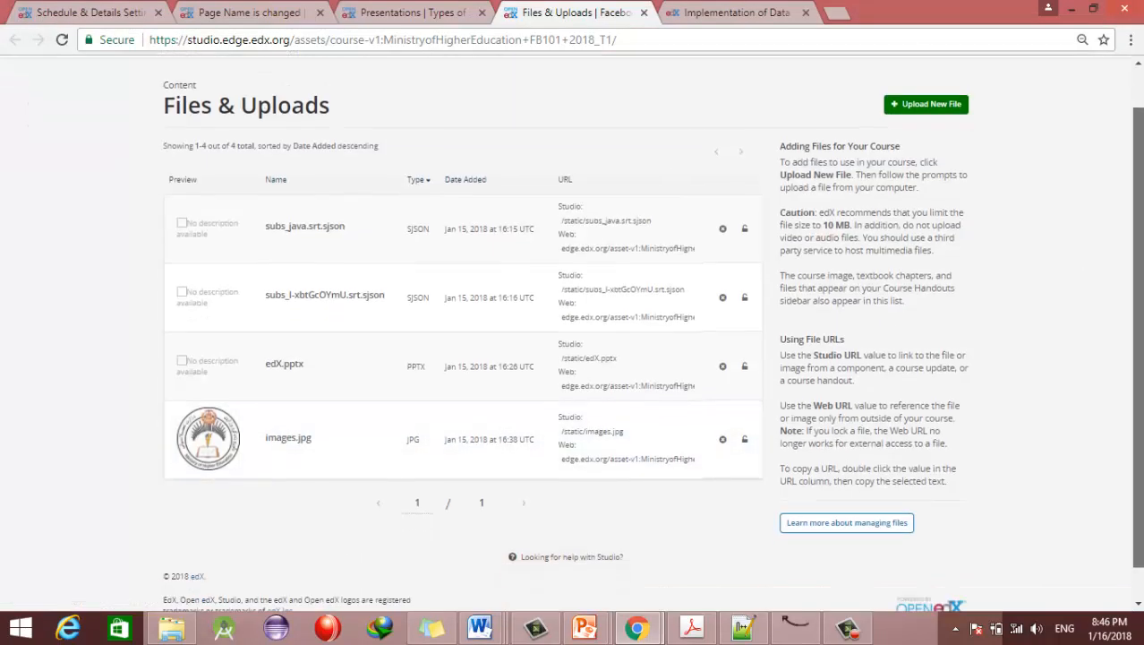
left_click(62, 41)
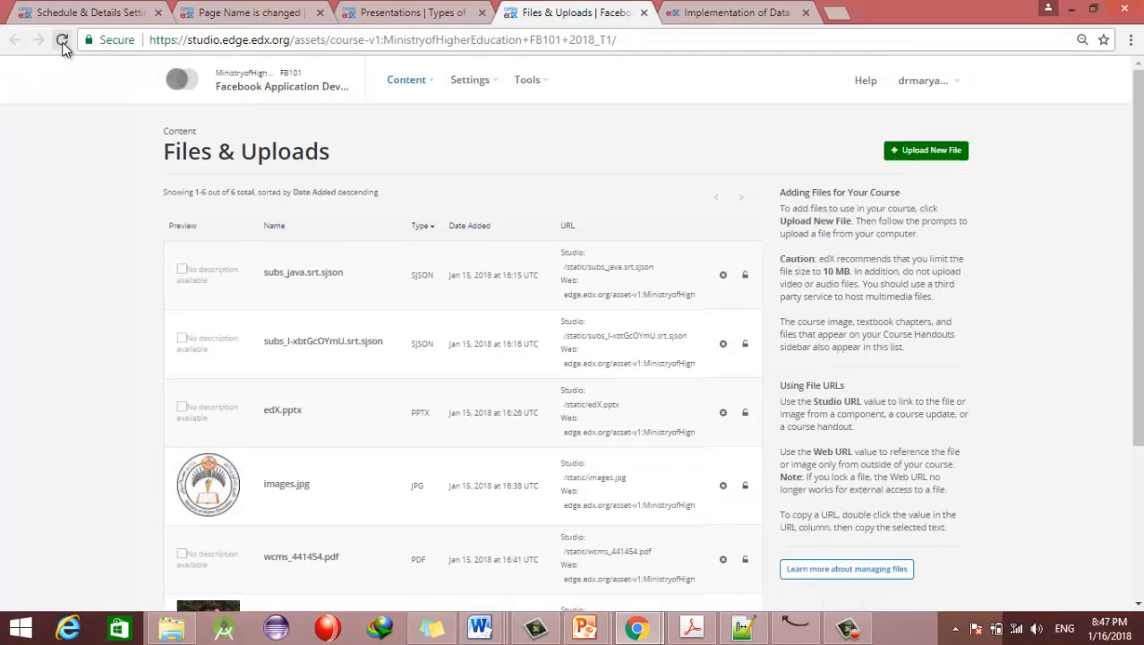
scroll(992, 183, "down", 3)
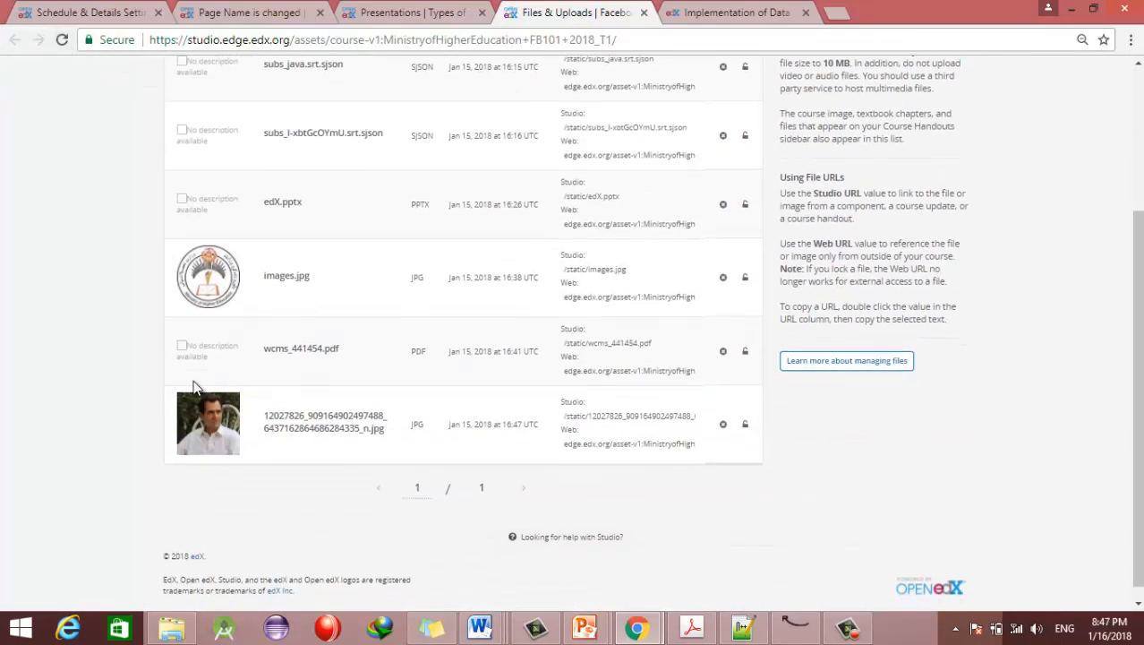
double_click(605, 416)
key("ctrl+c")
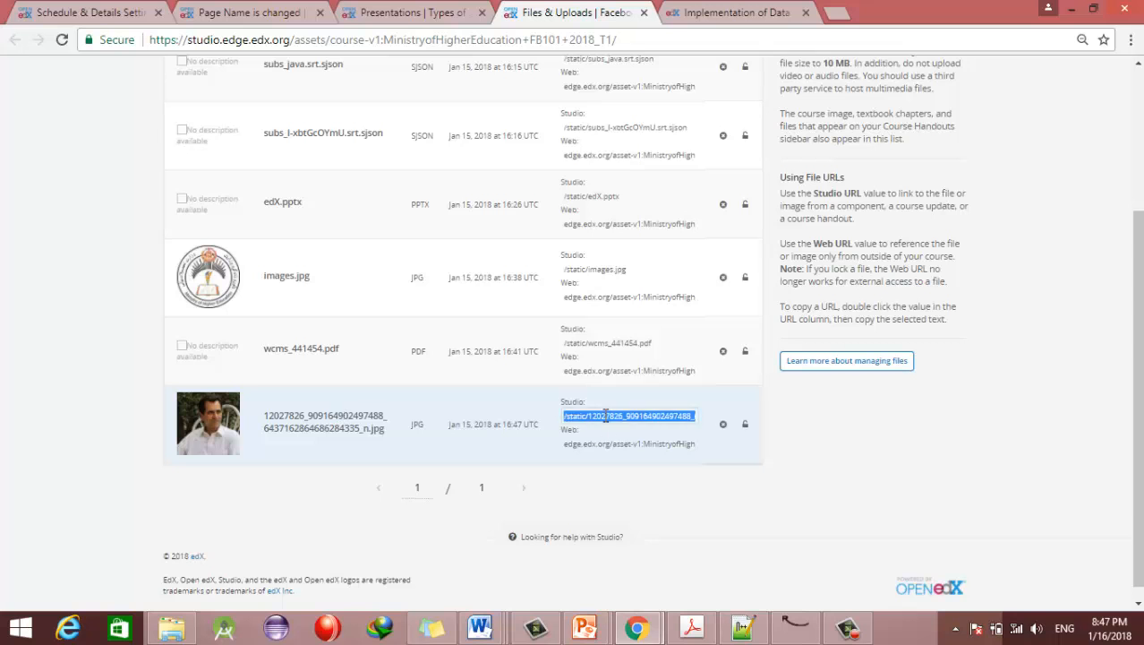
left_click(417, 11)
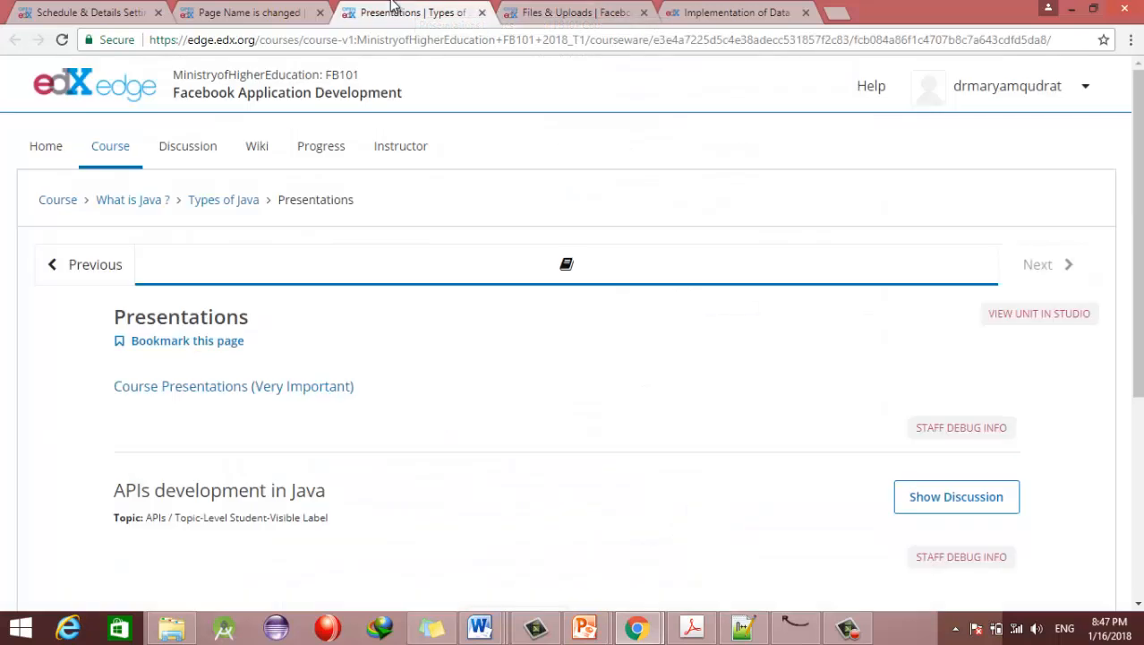
Step: Set the first instructor's image to the uploaded photo path and enter their full name as the heading
left_click(255, 11)
left_click(94, 11)
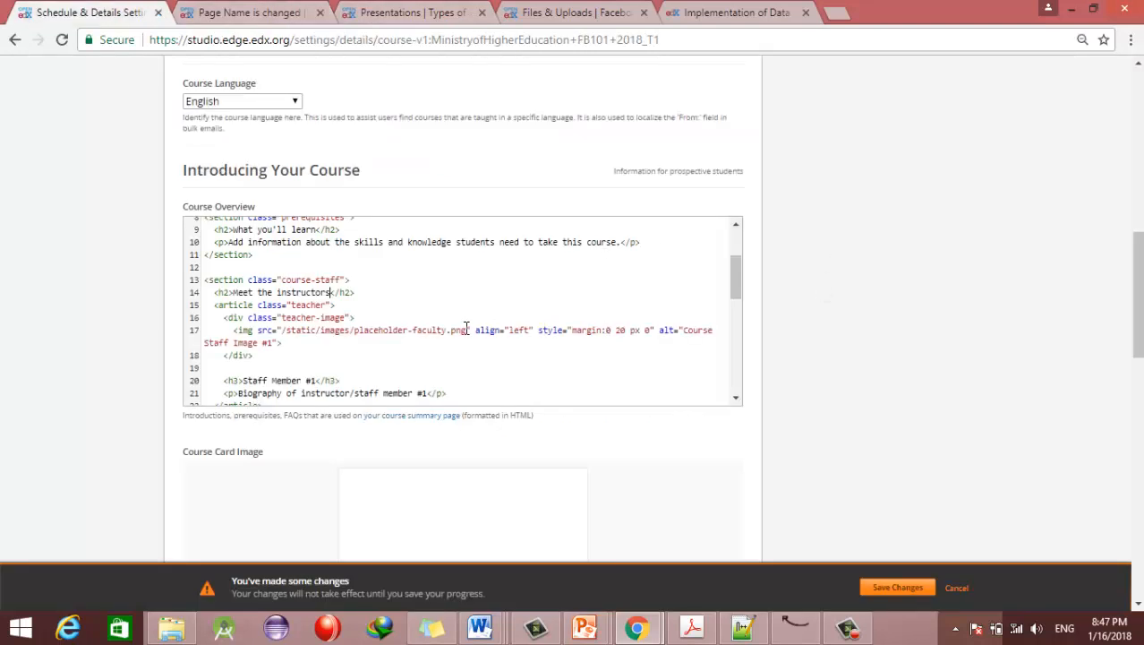
left_click_drag(466, 331, 285, 331)
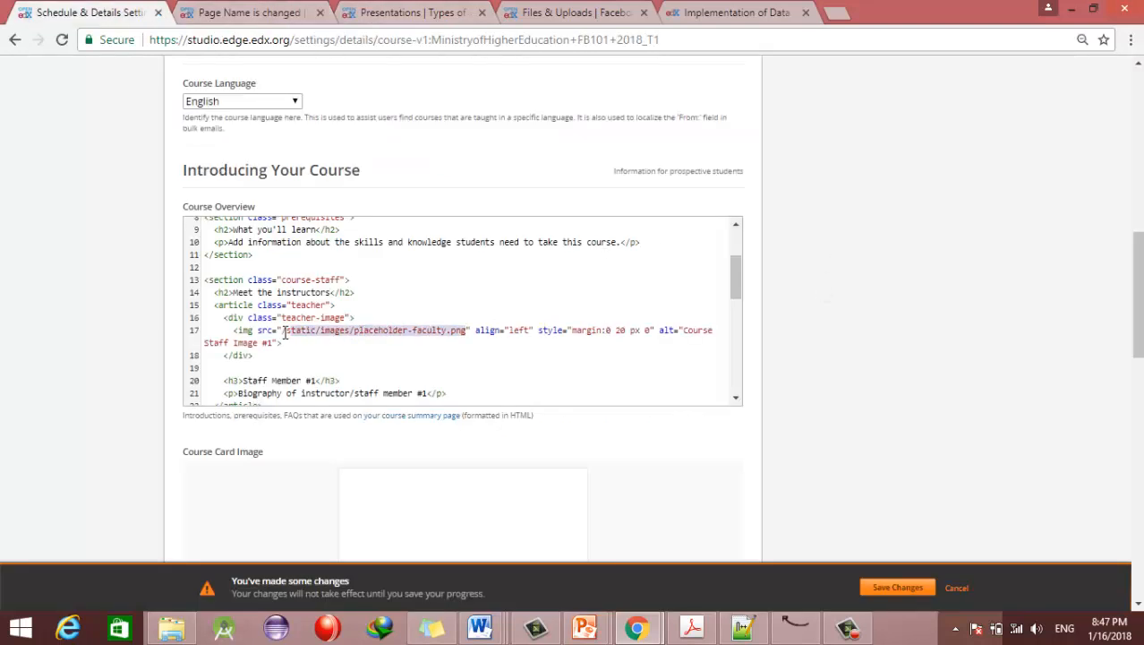
key("ctrl+v")
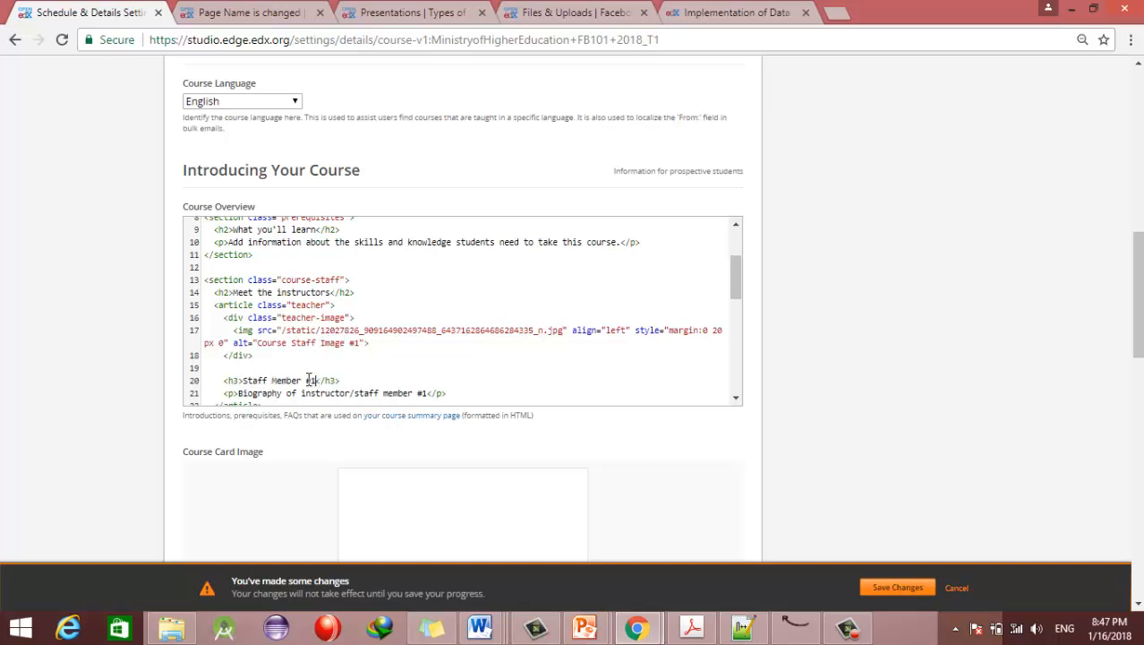
left_click_drag(313, 381, 243, 380)
key("BackSpace")
key("BackSpace")
Step: Enter the second instructor's full name and select their image path and biography placeholders
scroll(736, 402, "down", 5)
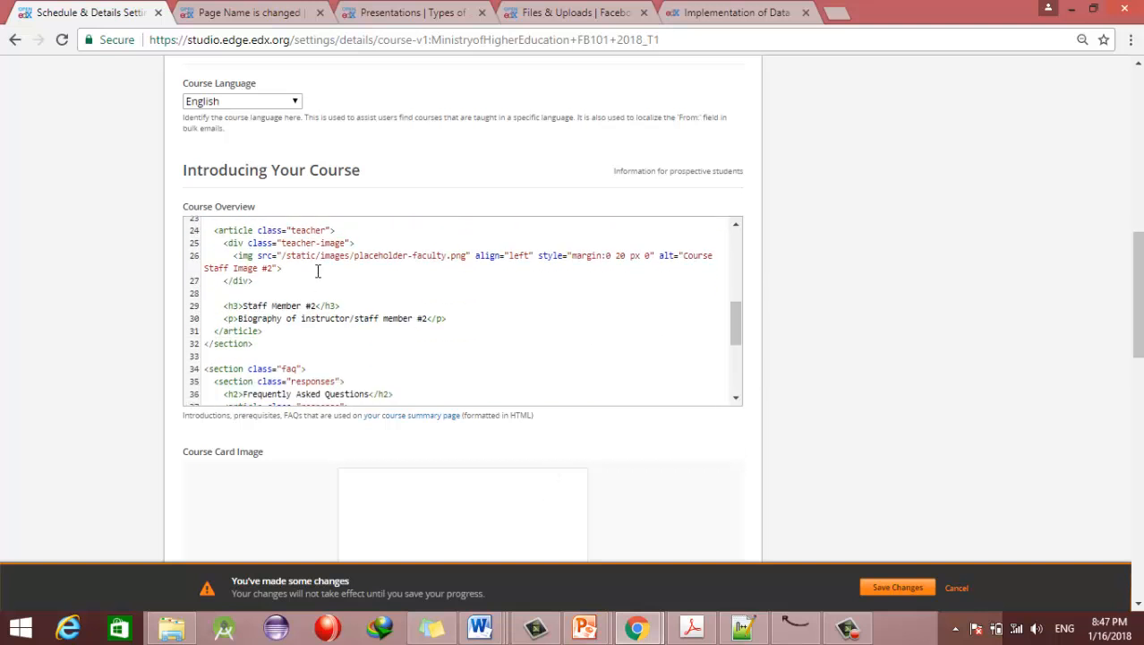
left_click(737, 226)
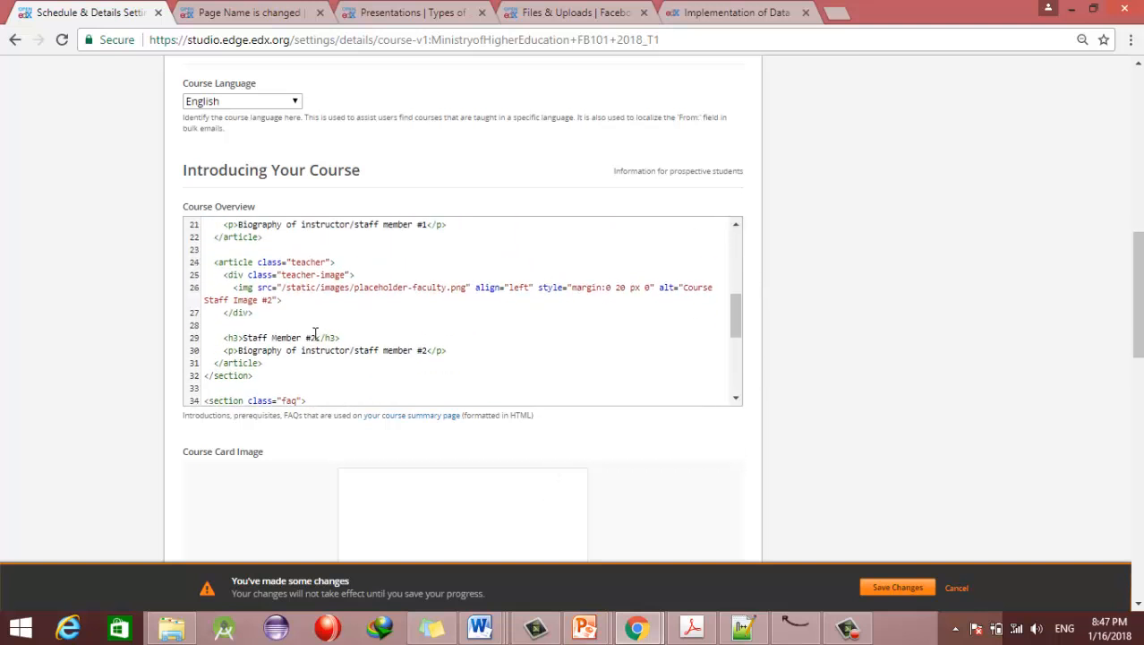
left_click_drag(319, 336, 243, 337)
left_click_drag(466, 287, 295, 291)
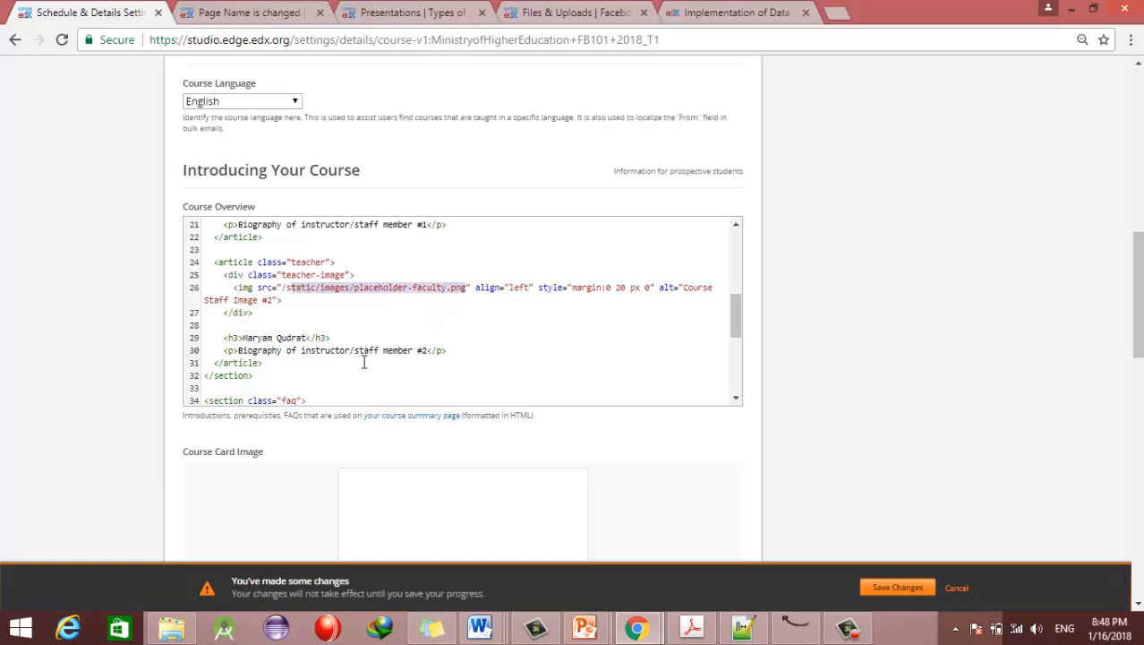
left_click_drag(428, 351, 247, 350)
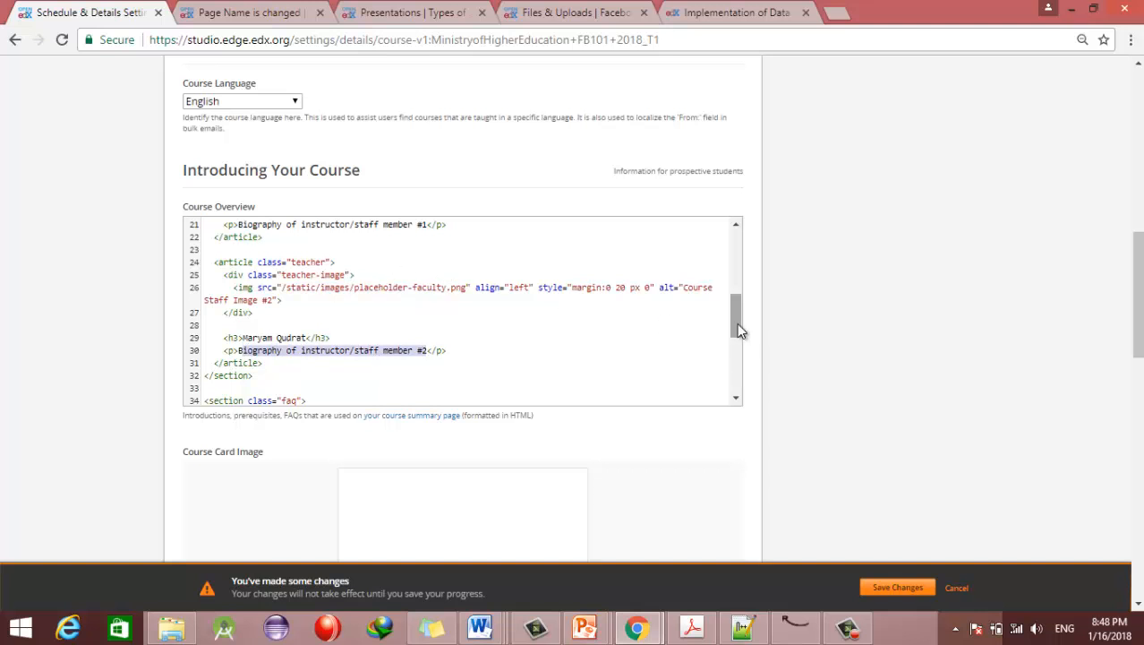
left_click_drag(737, 322, 746, 367)
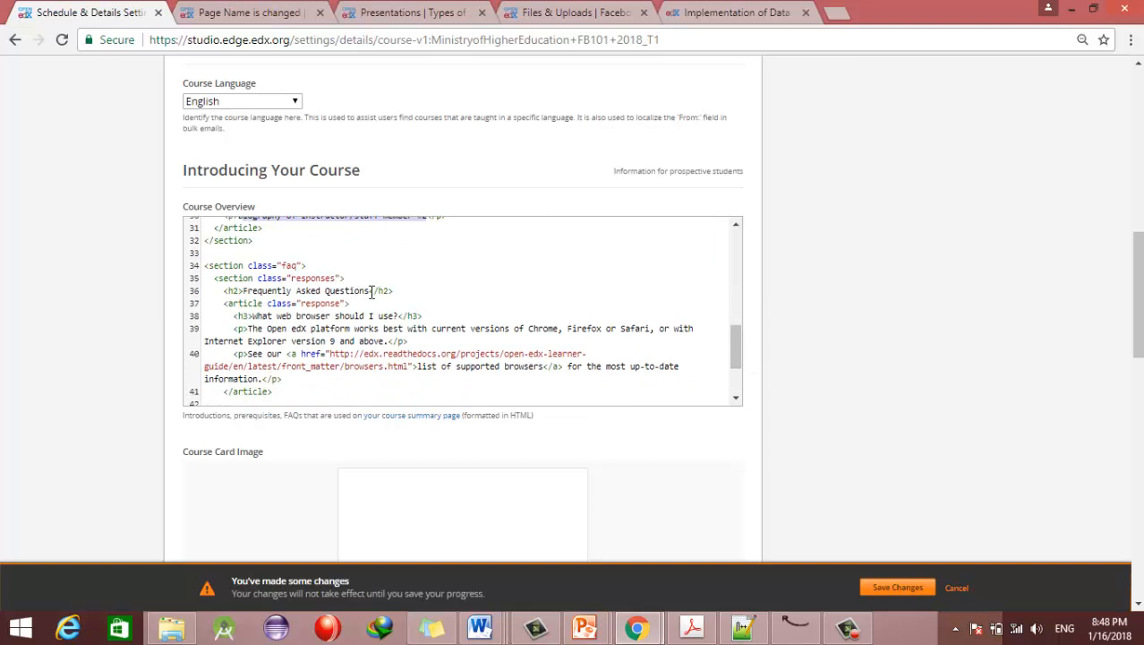
Step: Duplicate the first FAQ question heading and answer paragraph below the original
left_click_drag(230, 319, 425, 319)
left_click_drag(233, 329, 424, 342)
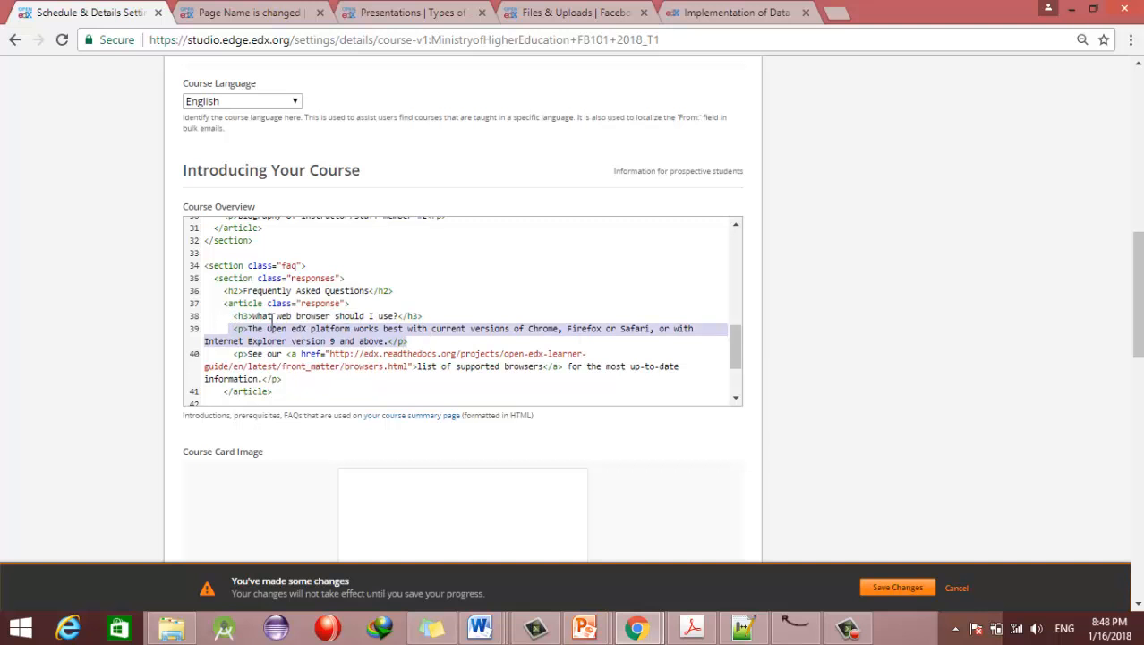
left_click_drag(235, 316, 434, 315)
key("ctrl+c")
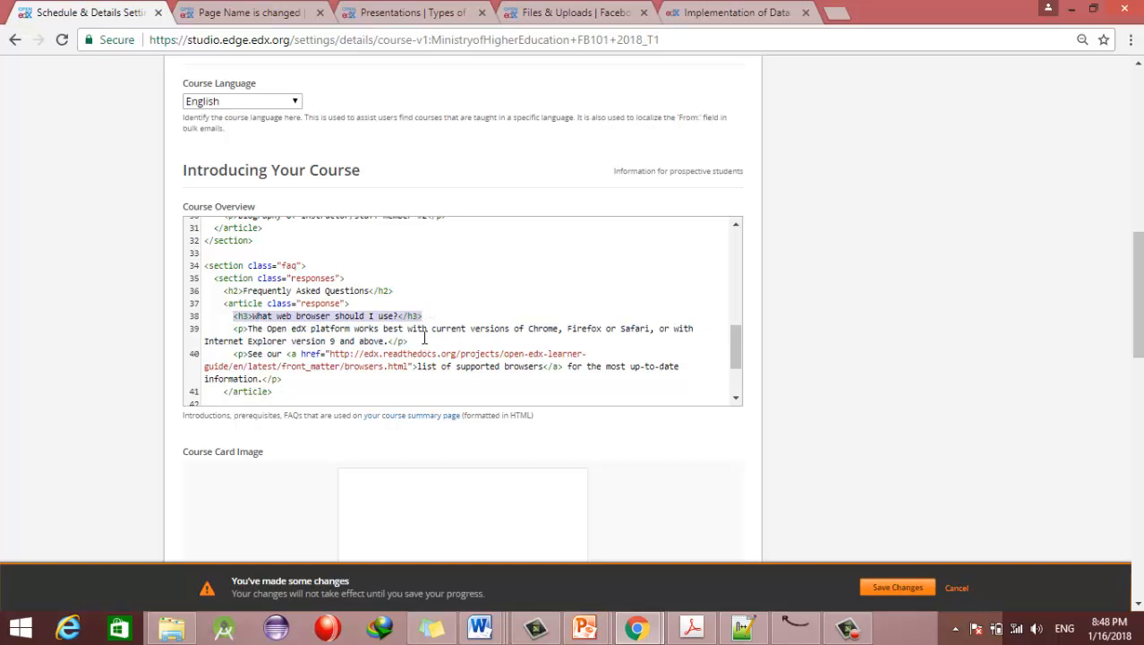
left_click(424, 339)
key("Return")
key("ctrl+v")
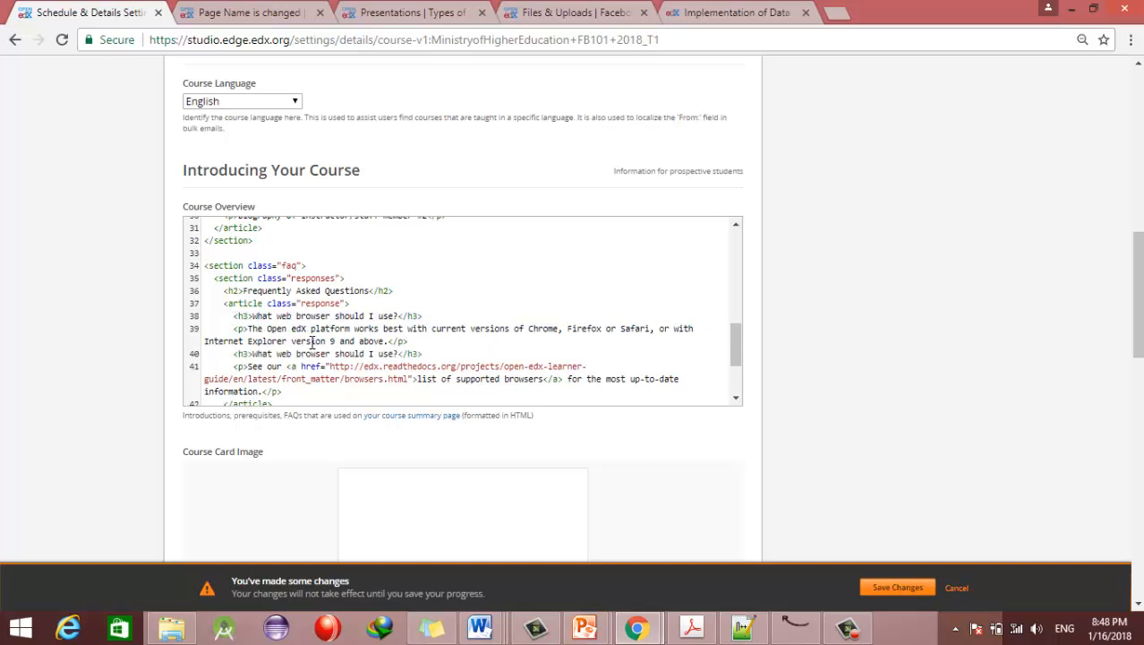
left_click_drag(415, 340, 259, 328)
key("ctrl+c")
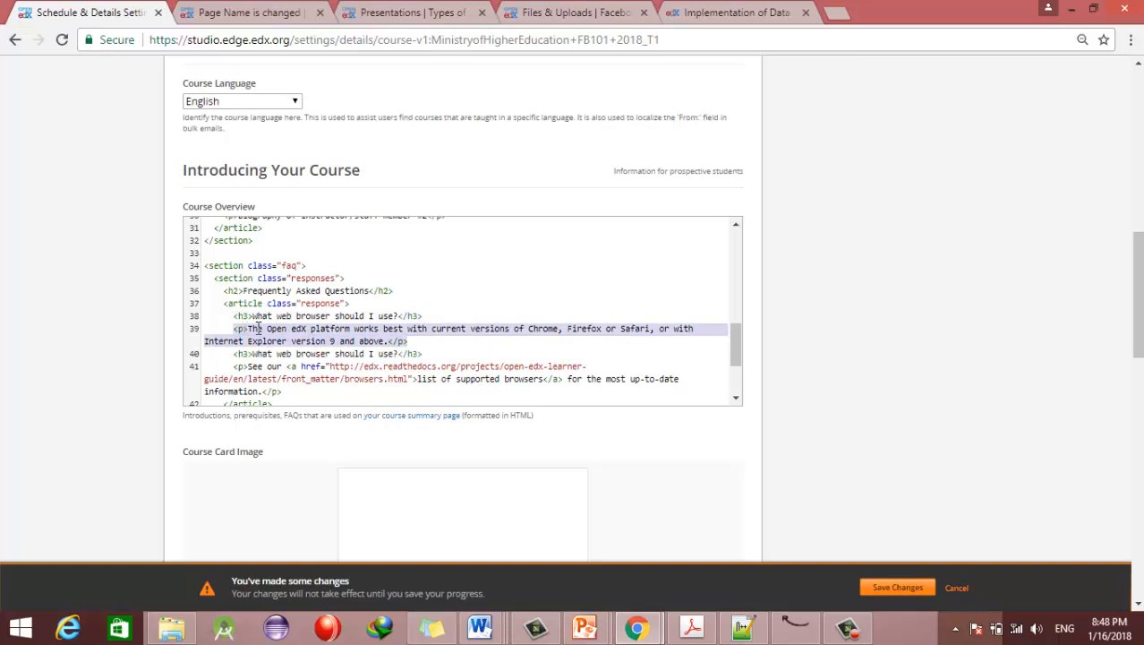
left_click(456, 356)
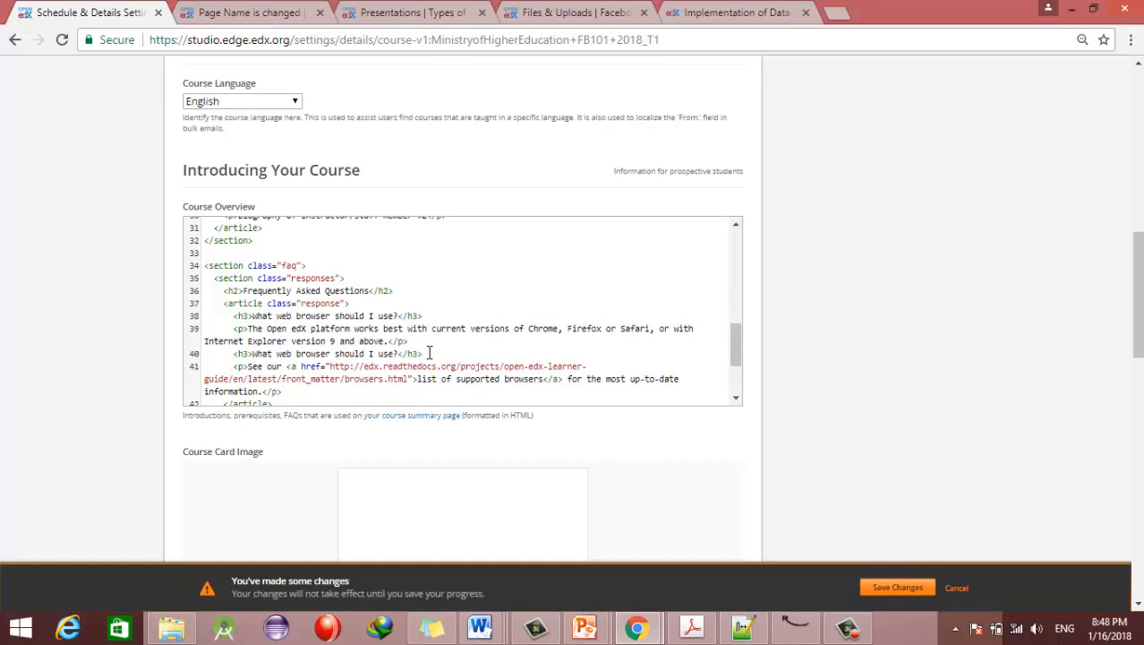
key("Return")
key("ctrl+v")
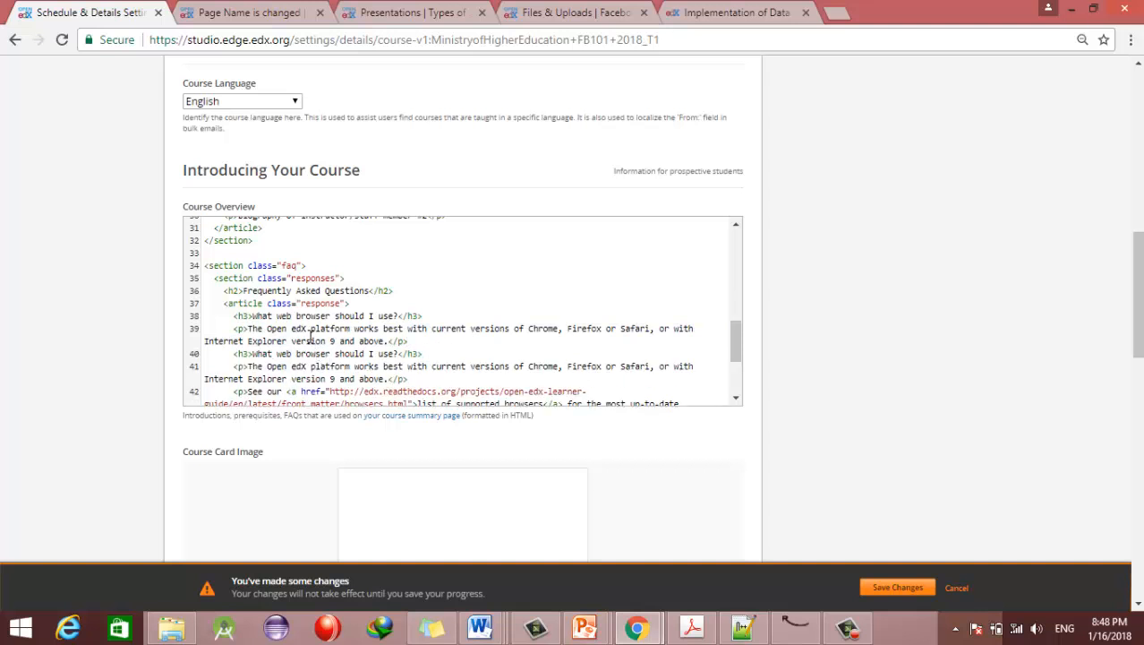
Step: Reword the duplicated question as 'What are different types of arrays?'
left_click_drag(234, 316, 448, 346)
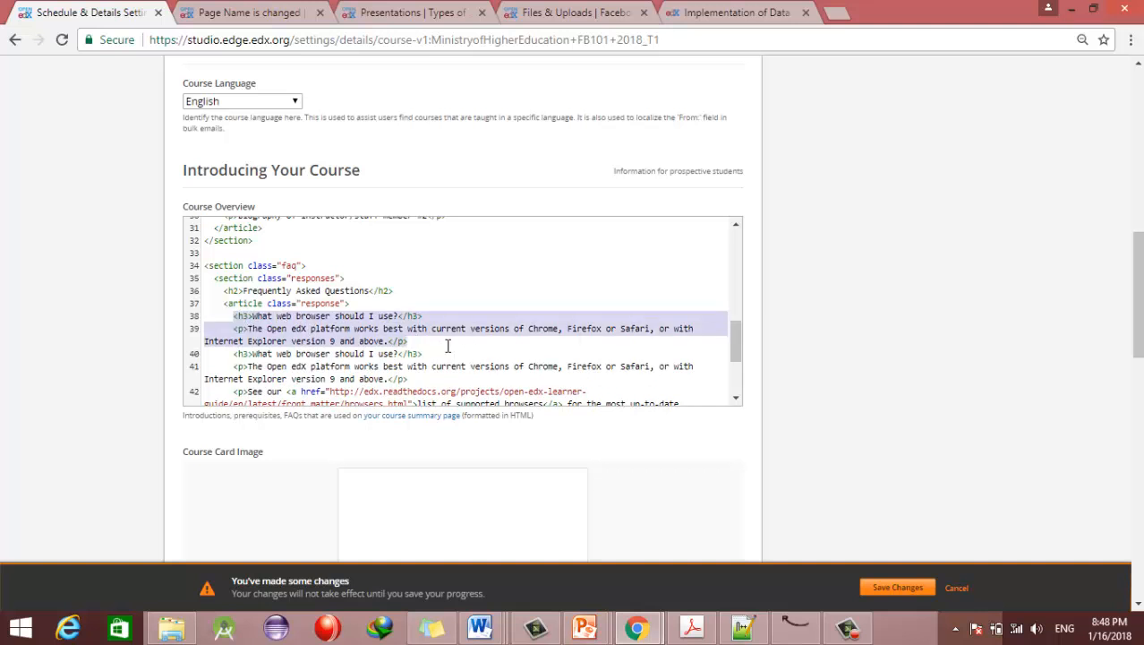
left_click_drag(232, 355, 407, 353)
left_click(400, 353)
key("BackSpace")
key("BackSpace")
key("BackSpace")
key("BackSpace")
key("BackSpace")
key("BackSpace")
key("BackSpace")
key("BackSpace")
key("BackSpace")
key("BackSpace")
key("BackSpace")
key("BackSpace")
key("BackSpace")
key("BackSpace")
key("BackSpace")
key("BackSpace")
key("BackSpace")
key("BackSpace")
key("BackSpace")
key("BackSpace")
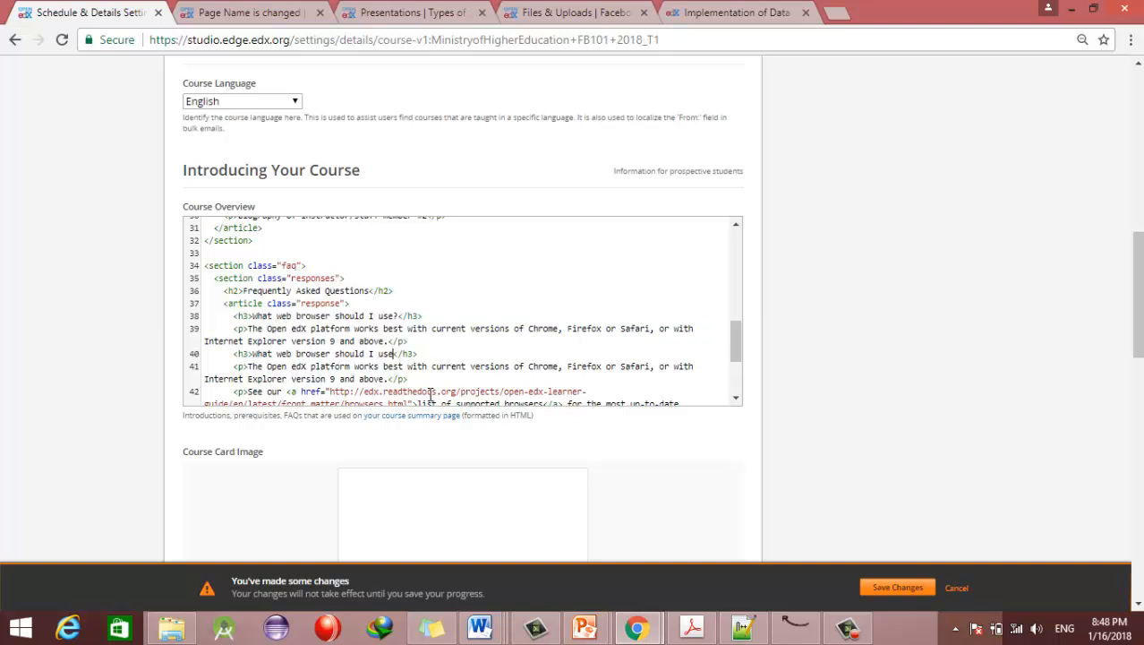
key("BackSpace")
key("BackSpace")
key("BackSpace")
key("BackSpace")
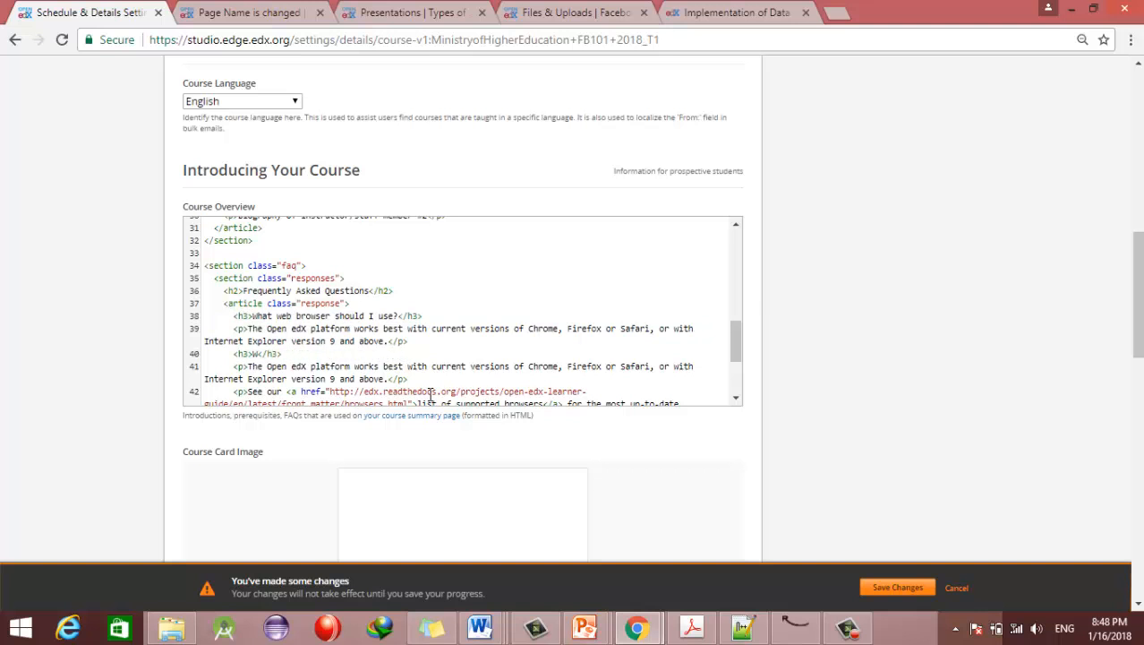
type("hat ")
type("are ti")
type("diff")
key("BackSpace")
type("rent types of a")
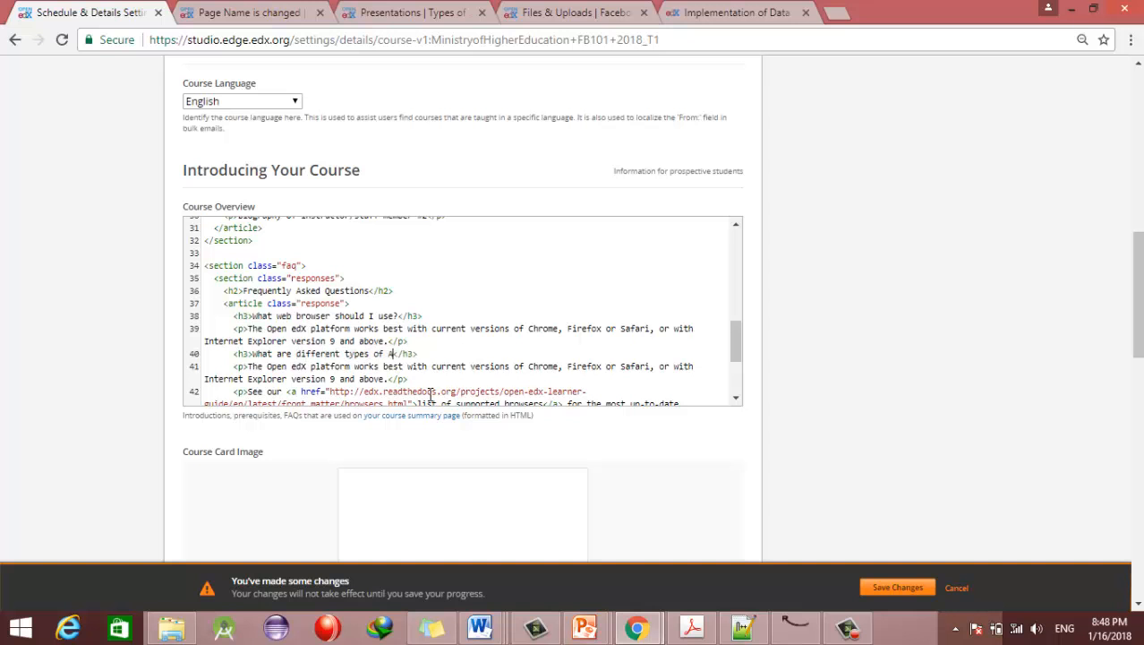
type("rrays?")
Step: Replace the duplicated answer with 'Array List, Linked List'
left_click_drag(389, 379, 248, 367)
key("BackSpace")
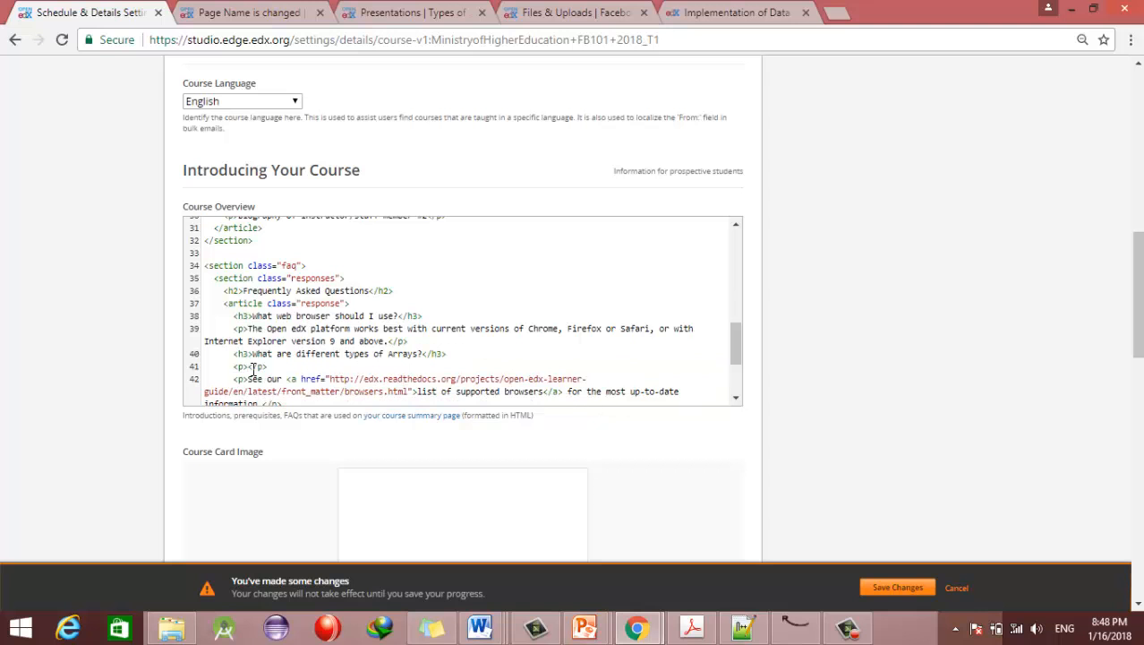
type("Array List,")
type(" Kin")
key("BackSpace")
key("BackSpace")
key("BackSpace")
type("Linked List")
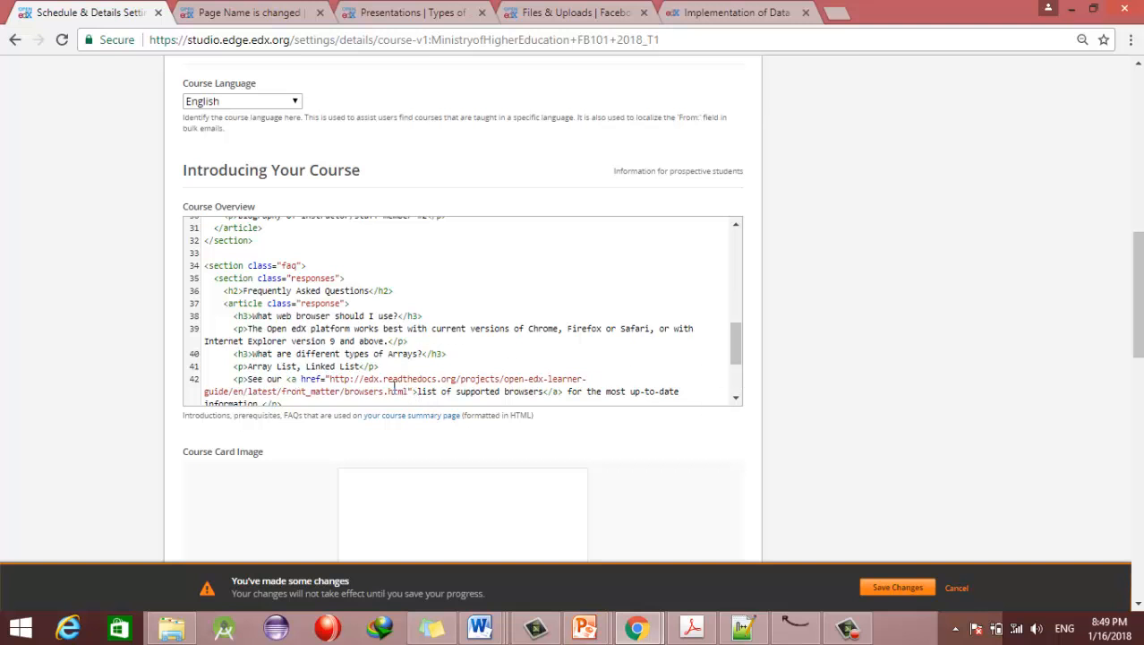
scroll(736, 347, "down", 1)
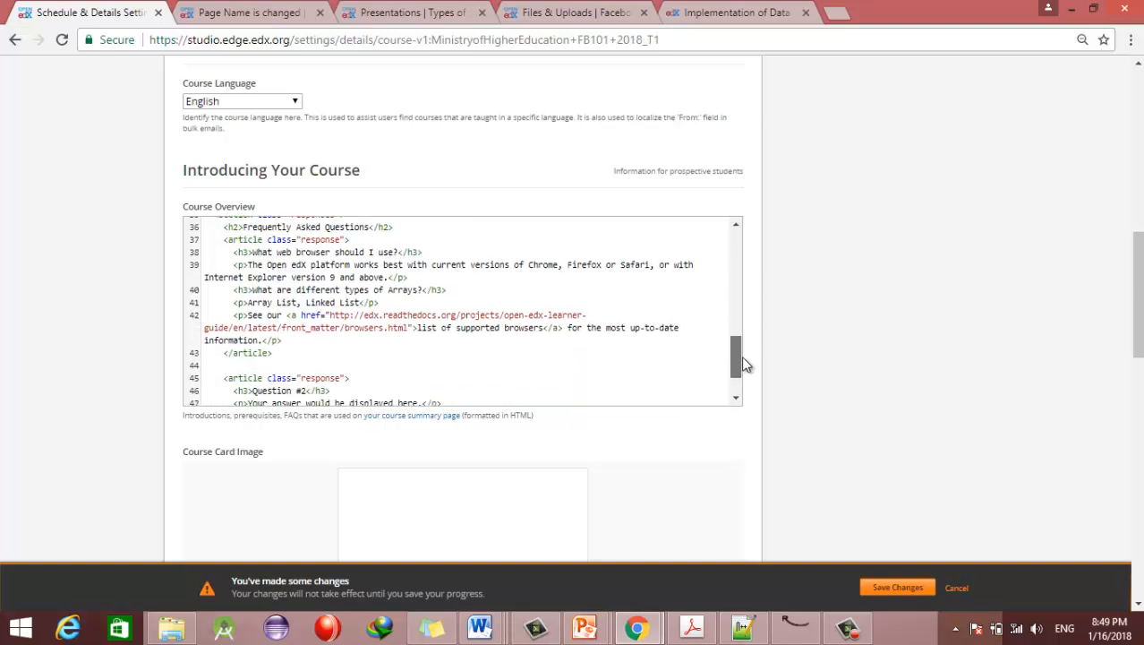
left_click_drag(408, 315, 333, 308)
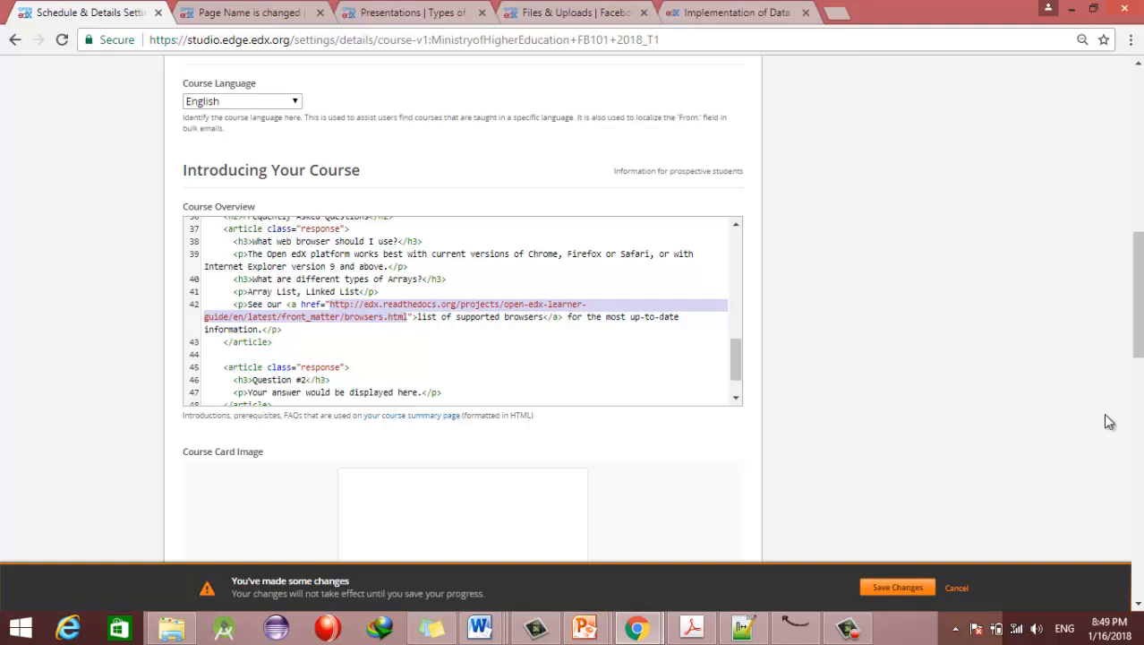
scroll(1137, 295, "down", 1)
scroll(398, 377, "down", 1)
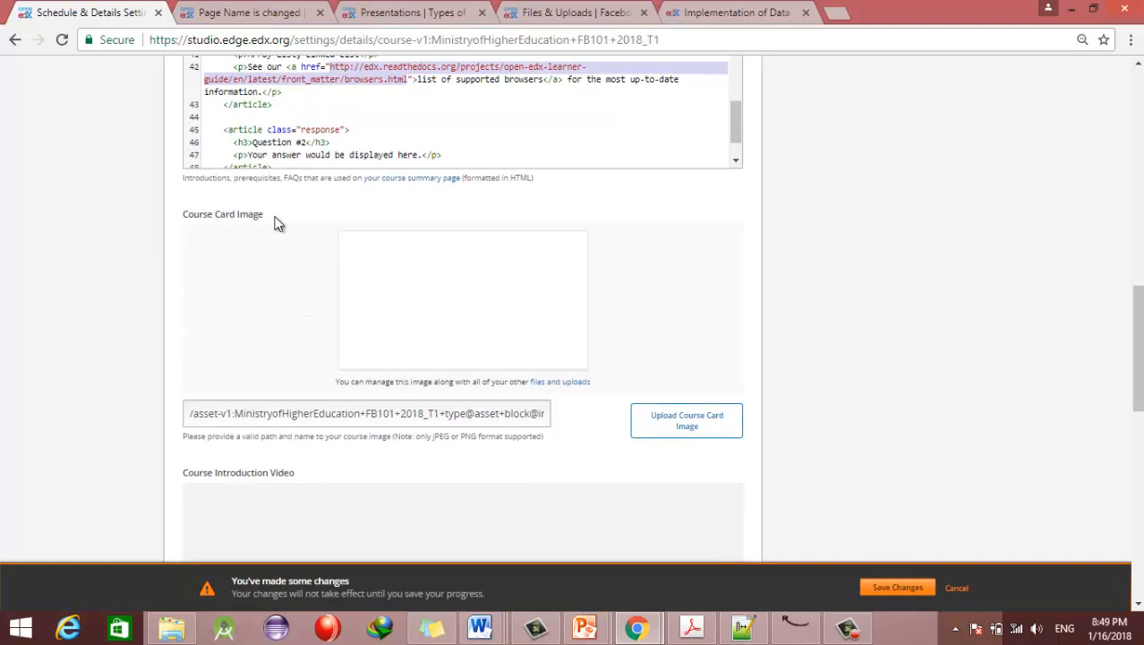
Step: Review the published edX course page for reference
left_click(739, 13)
left_click_drag(1137, 309, 1137, 130)
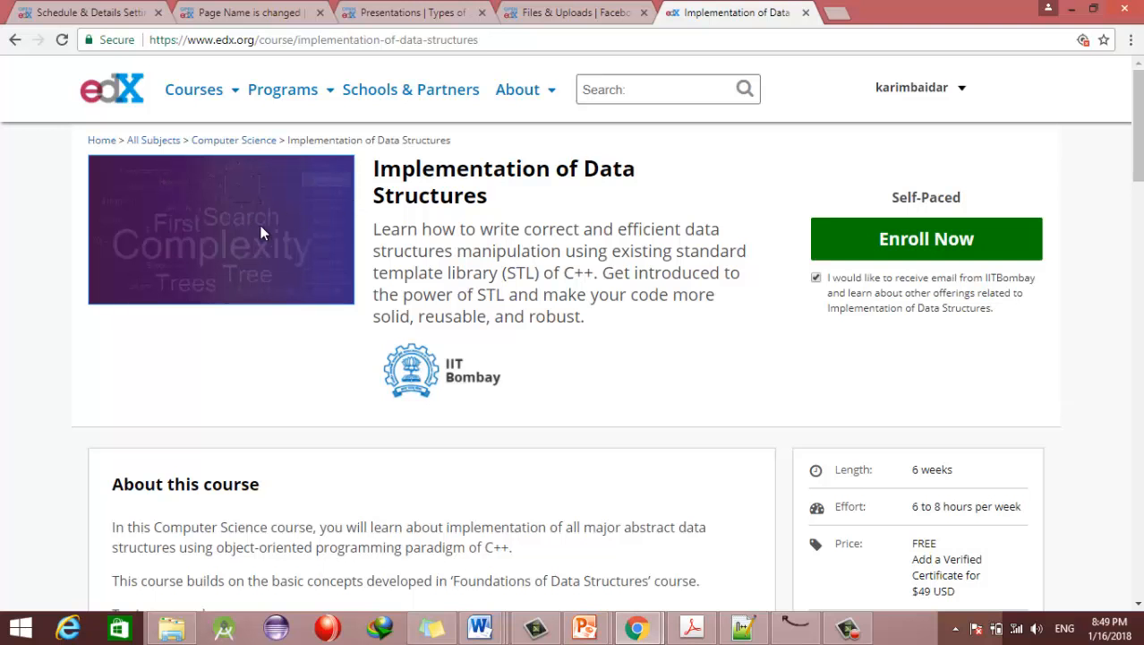
left_click(91, 12)
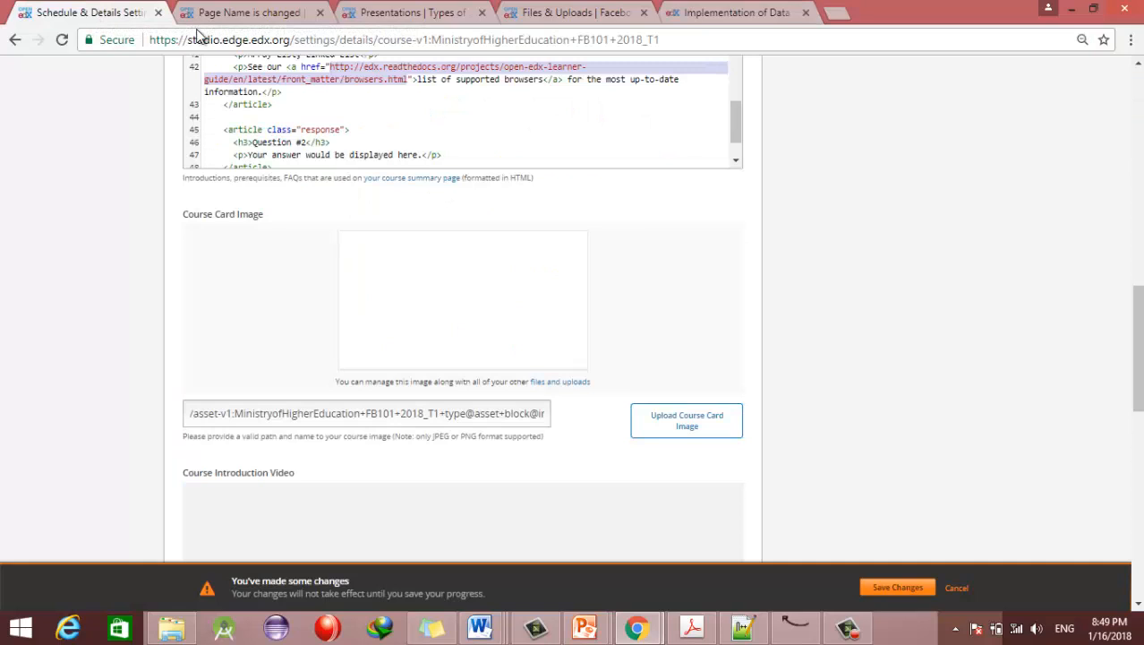
Step: Upload Google-Default.png from Pictures as the course card image
left_click(699, 427)
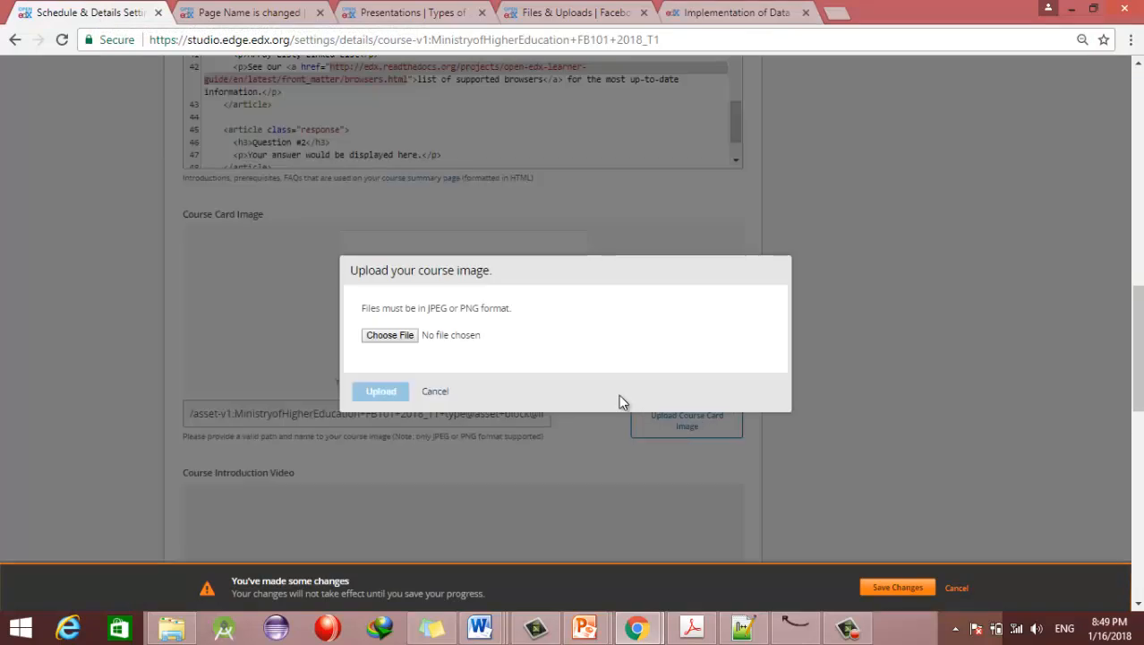
left_click(389, 336)
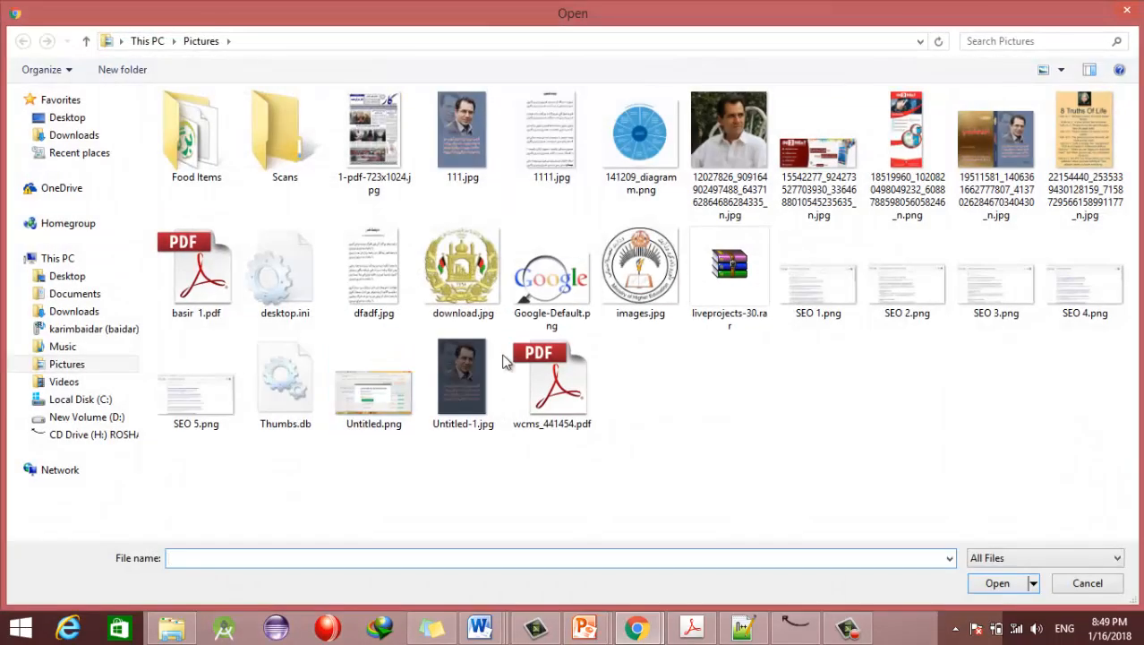
left_click(566, 324)
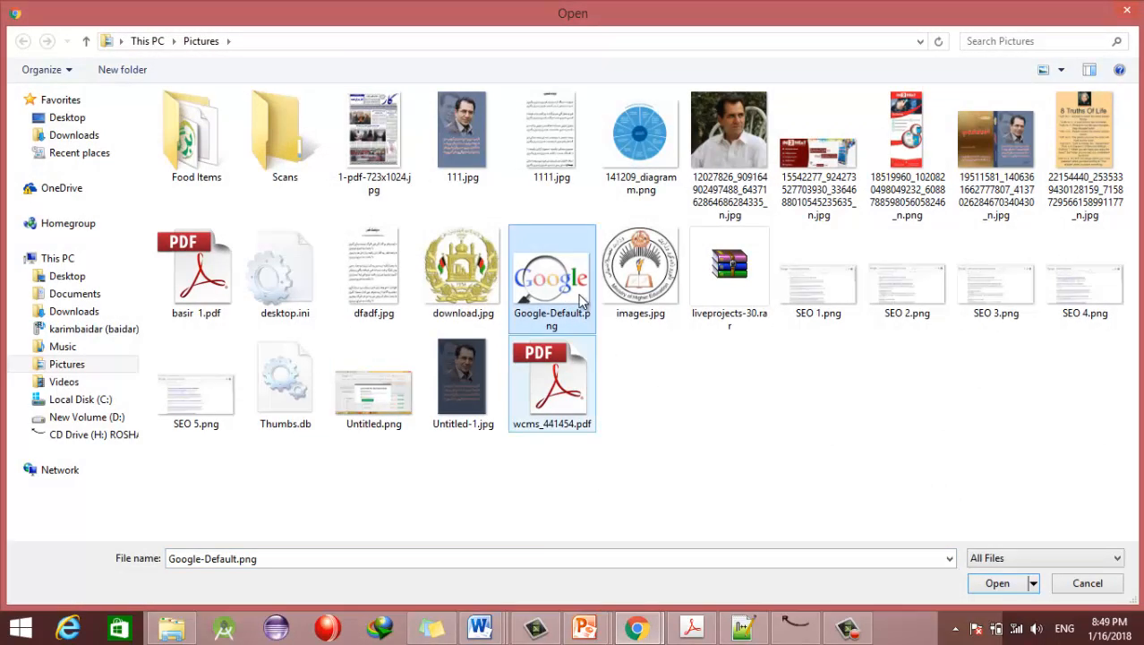
left_click(1013, 583)
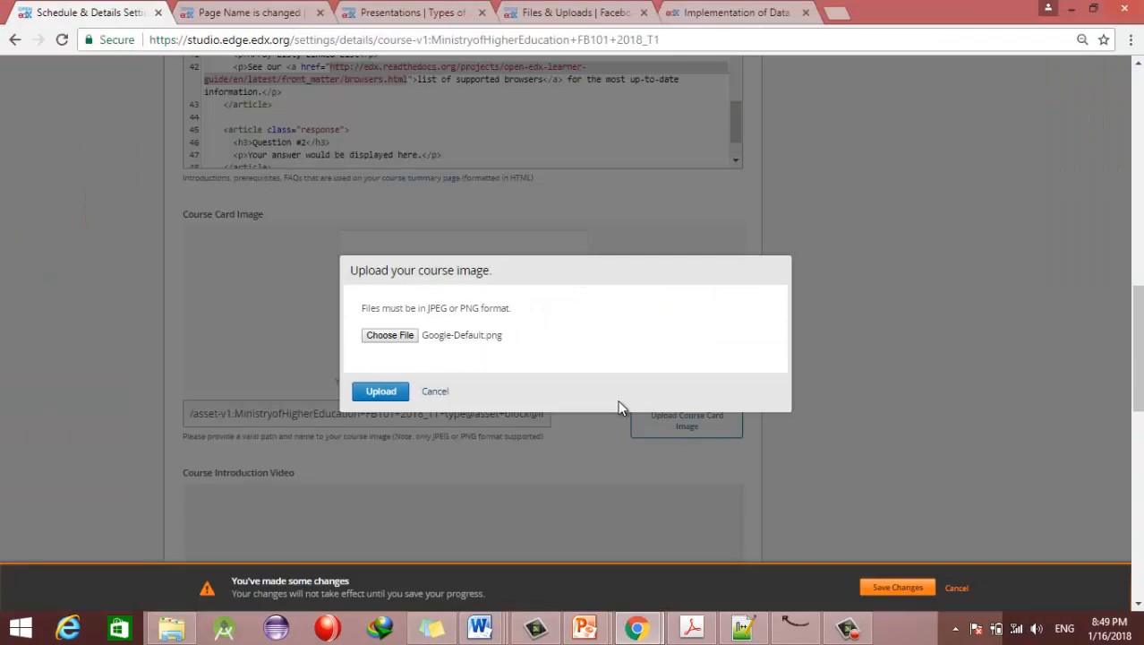
left_click(376, 392)
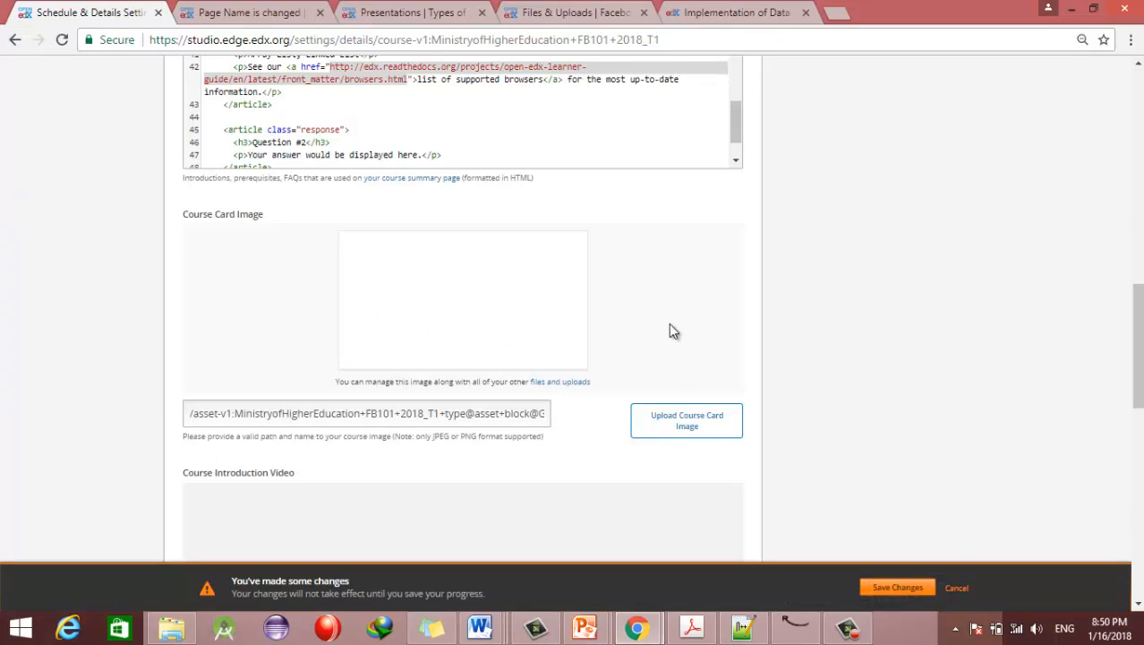
mouse_move(1138, 332)
left_mouse_down()
mouse_move(1138, 348)
mouse_move(1138, 338)
left_mouse_up()
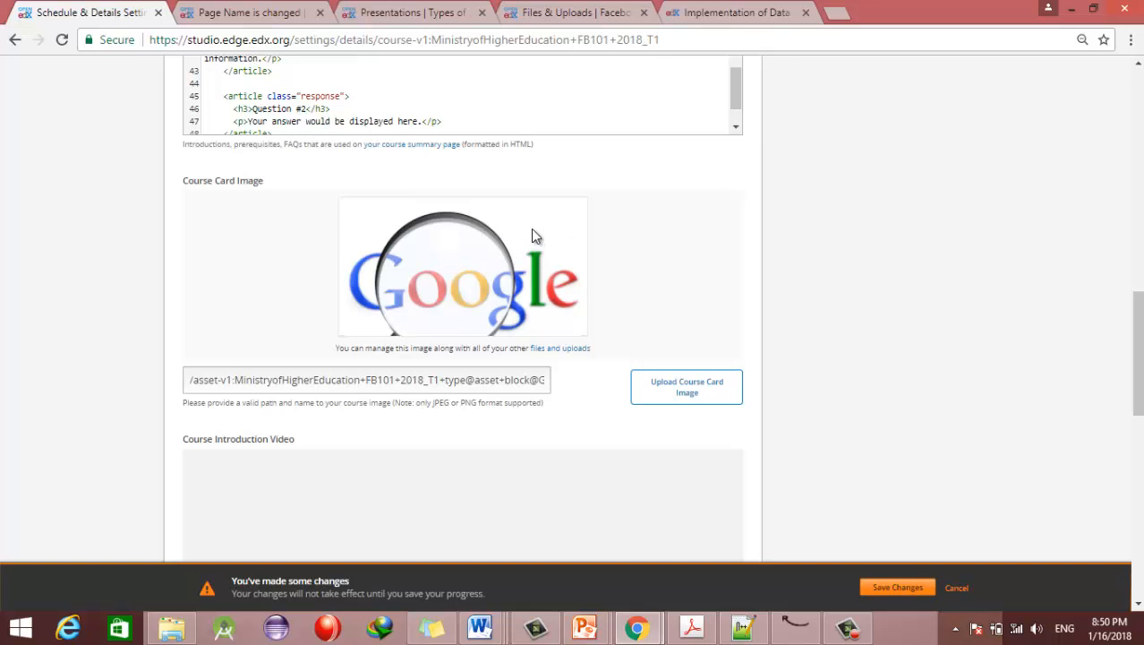
Step: Save the Implementation of Data Structures course image as a PNG in Desktop > edX Presentation and open it
left_click(691, 9)
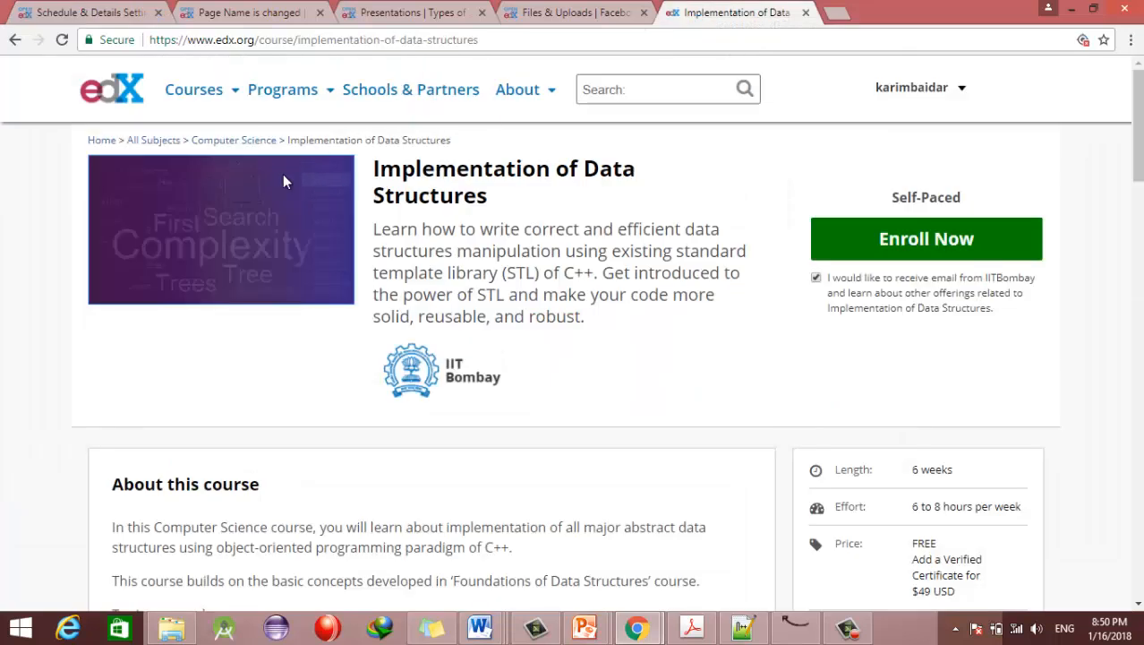
right_click(254, 194)
left_click(304, 224)
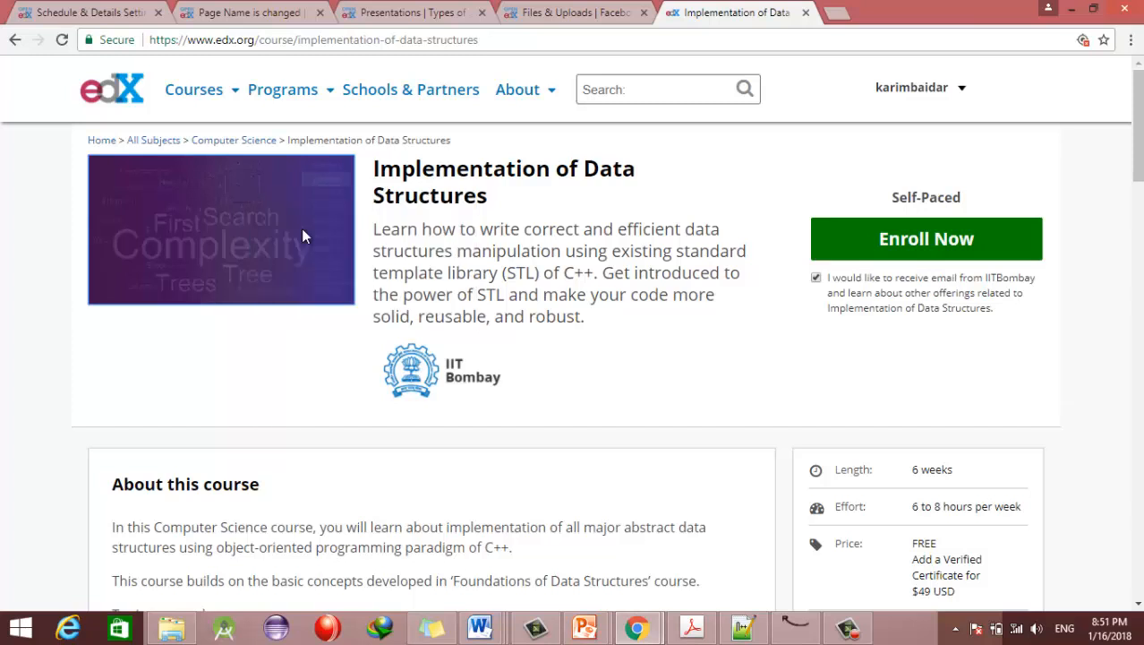
left_click(101, 119)
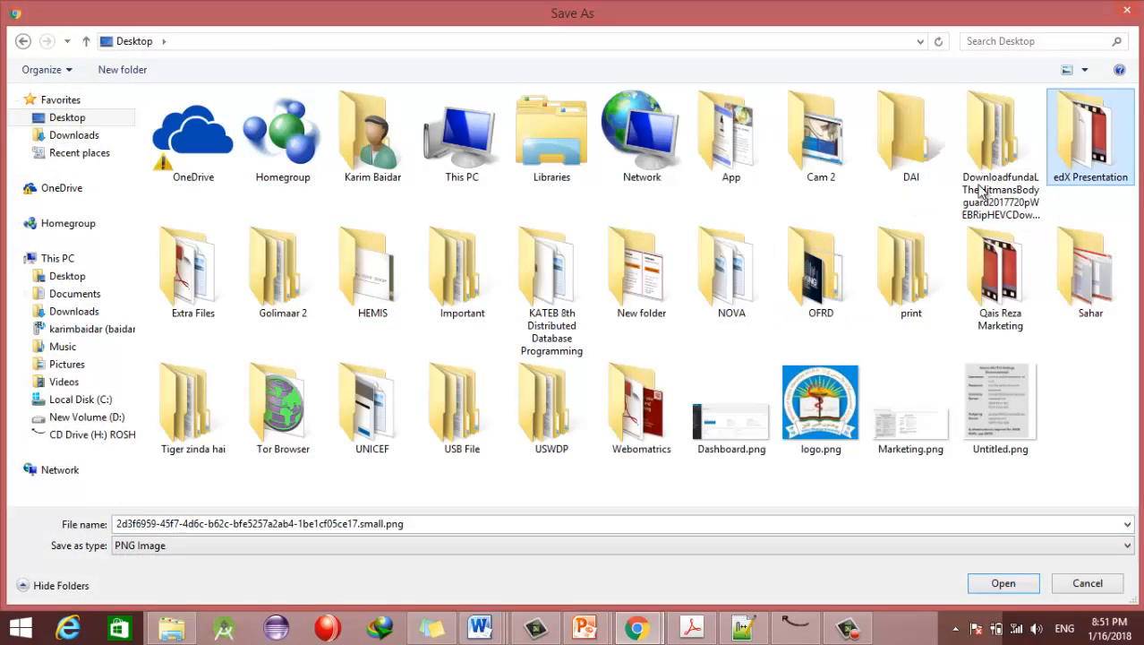
double_click(1081, 167)
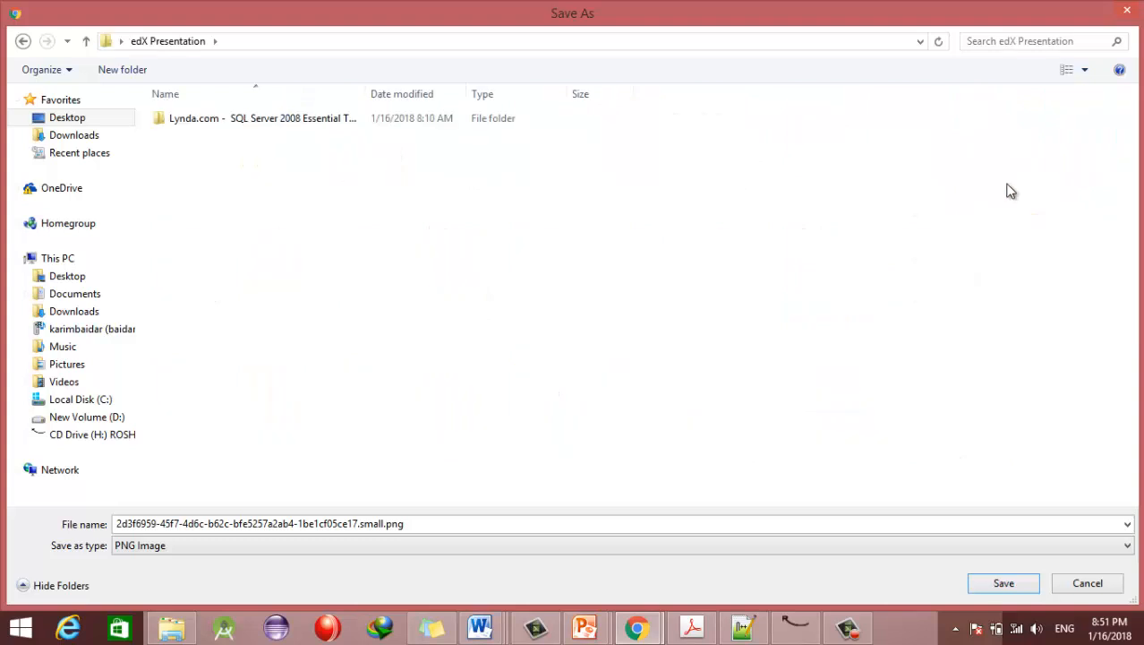
left_click(991, 584)
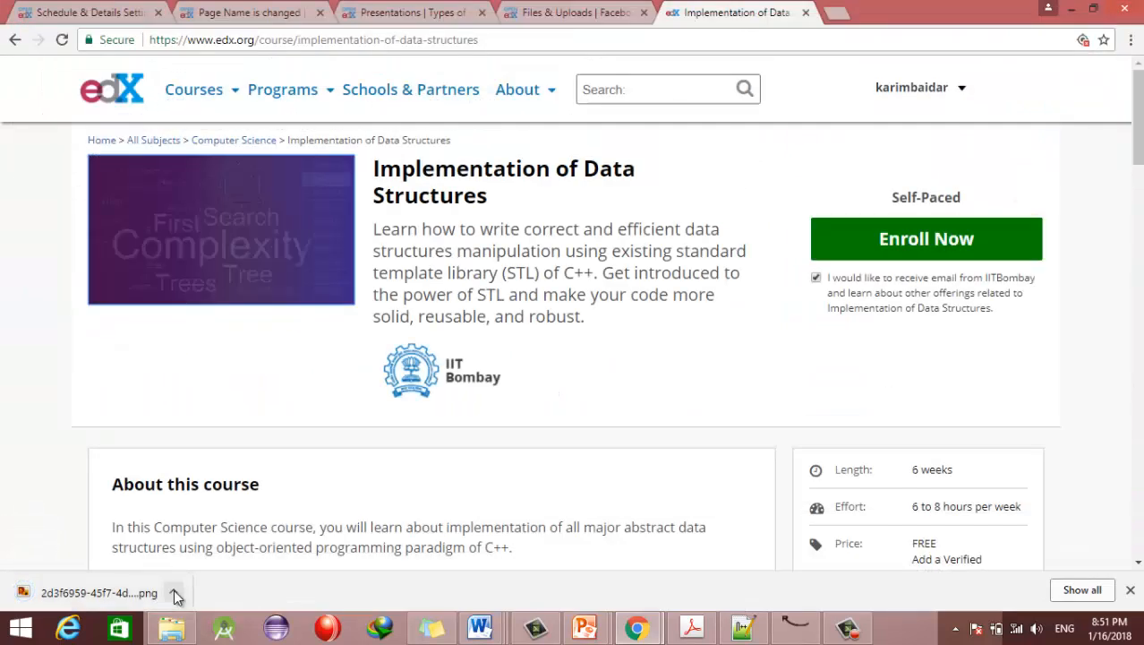
left_click(136, 590)
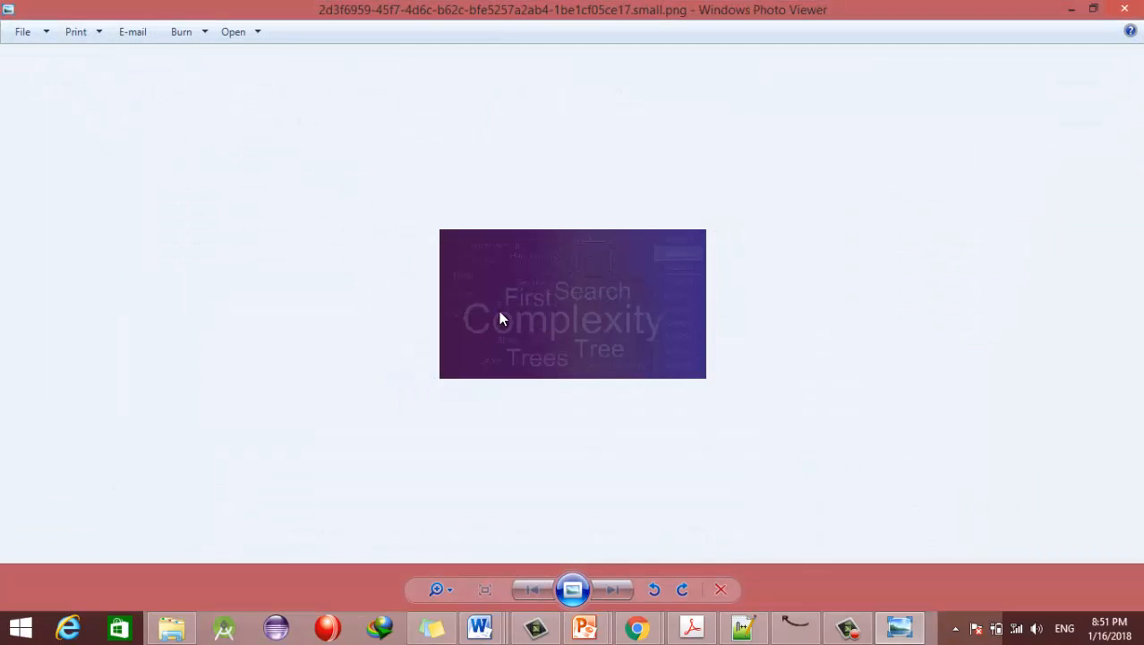
Step: Check the saved image's properties showing 318 x 178 pixels, then return to the edX course page
right_click(499, 309)
left_click(559, 481)
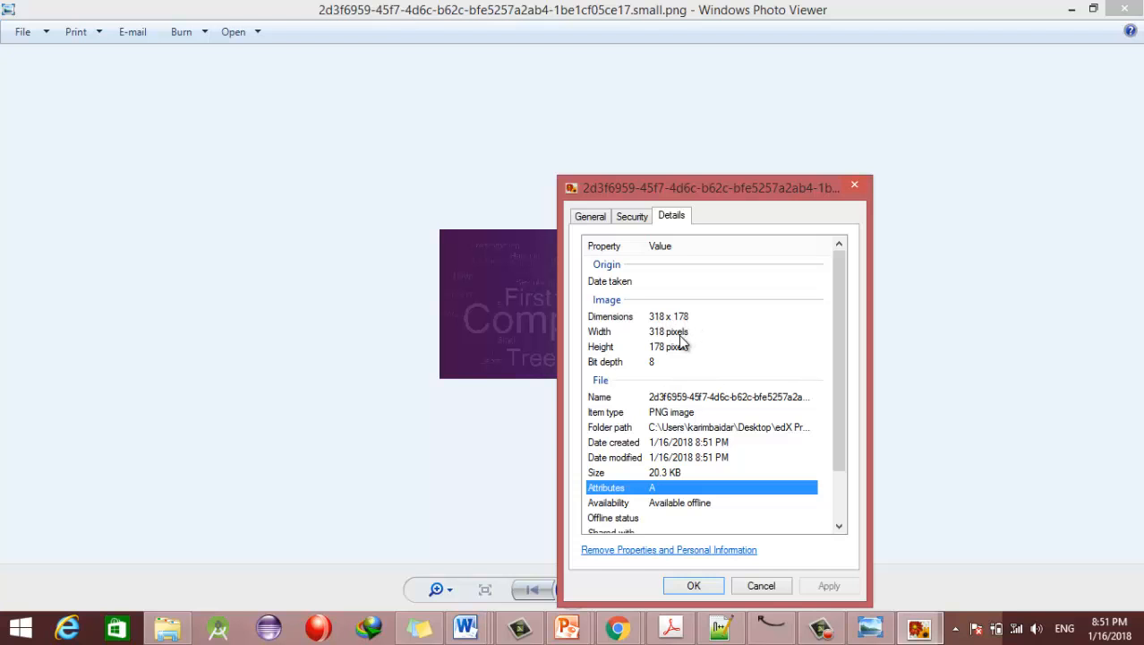
left_click(772, 586)
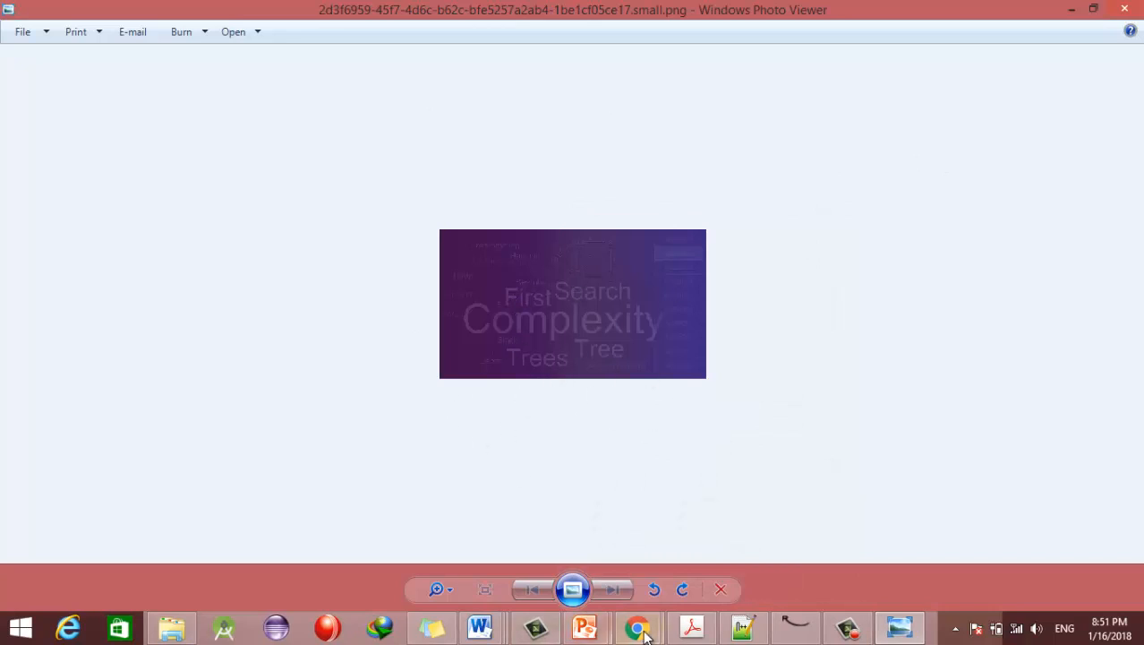
mouse_move(637, 627)
left_click(537, 565)
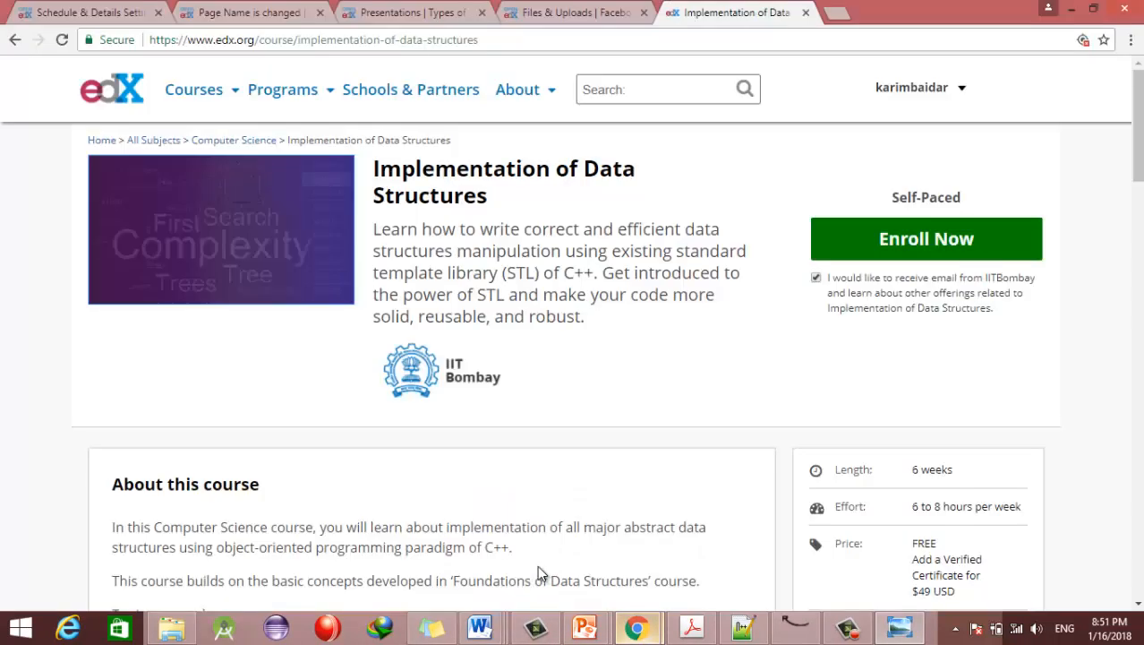
Step: Return to the Schedule & Details settings and select the Course Introduction Video's YouTube video ID box
left_click(564, 11)
left_click(183, 9)
left_click(99, 12)
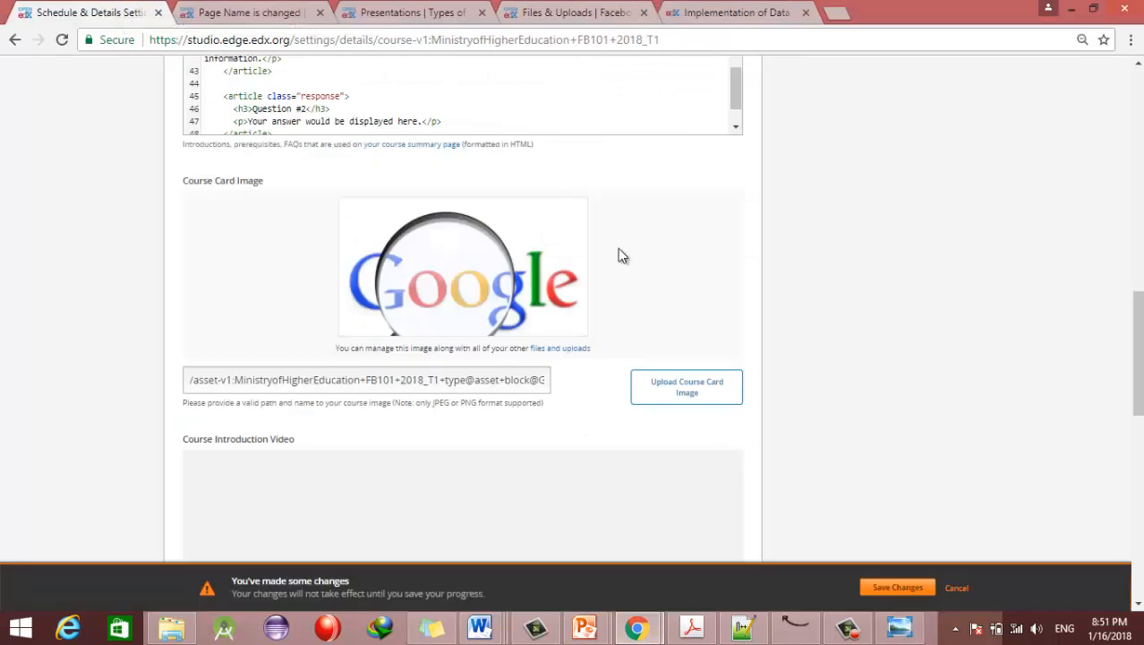
scroll(618, 251, "down", 2)
scroll(237, 296, "down", 1)
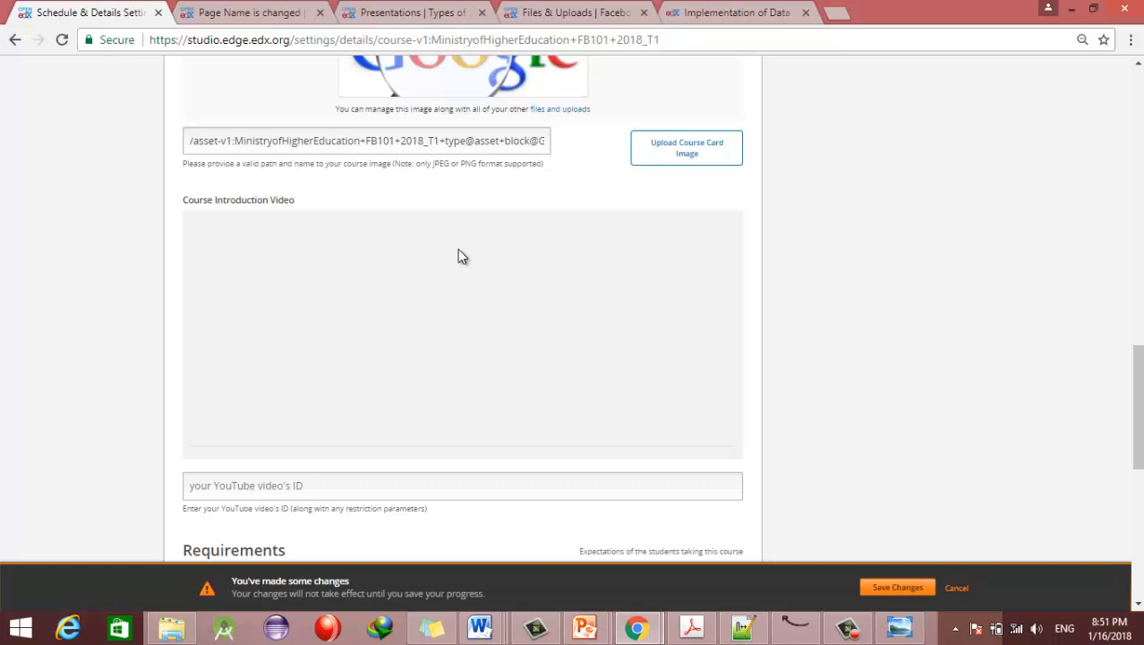
left_click(284, 485)
Step: Open the bookmarked 'Learn Java with Hands-on Examples' YouTube video in a new tab and copy its ID
left_click(835, 16)
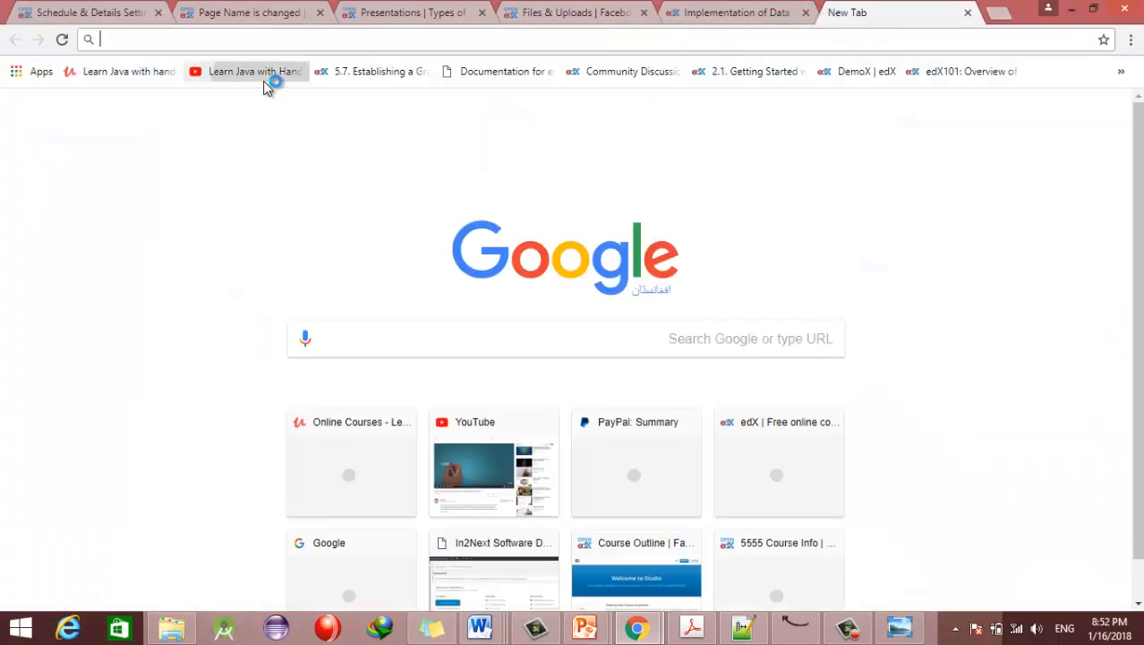
left_click(263, 78)
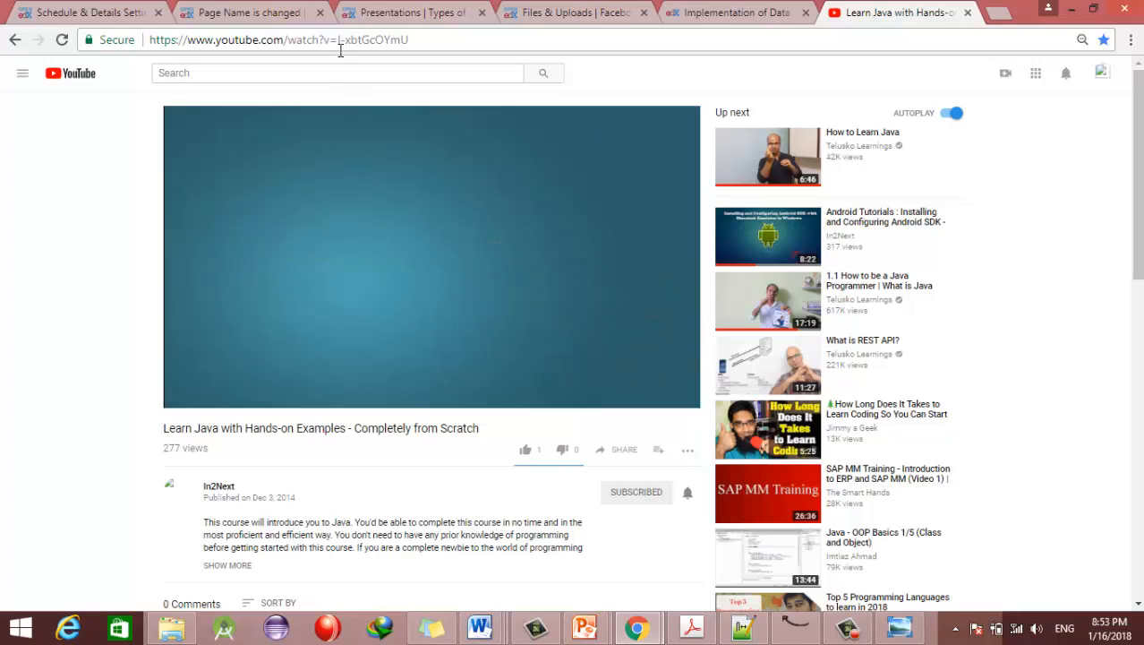
left_click_drag(339, 40, 410, 40)
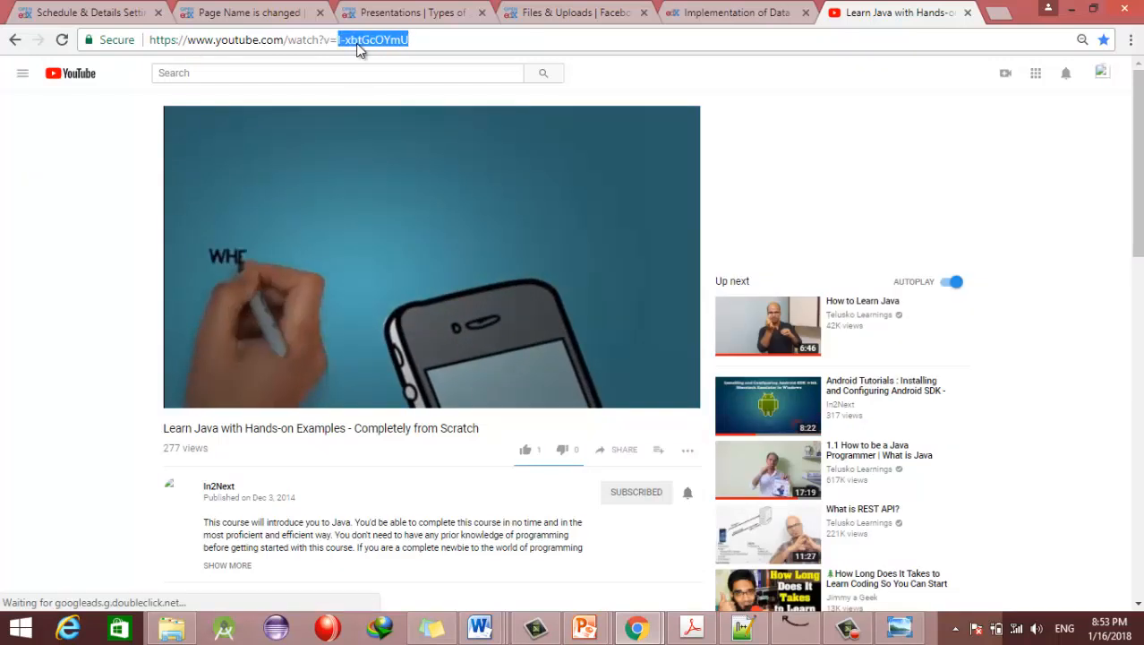
left_click(126, 13)
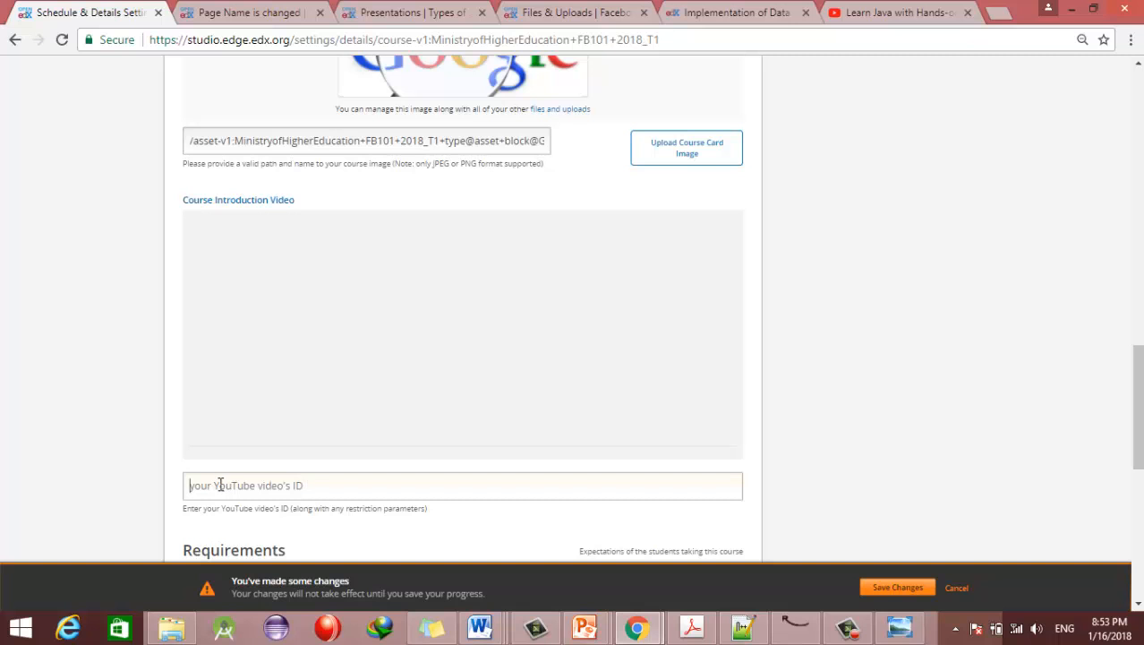
Step: Paste the Learn Java video ID as the introduction video and set Hours of Effort per Week to 24:00
type("l-xbtGcOYmU")
scroll(868, 383, "down", 4)
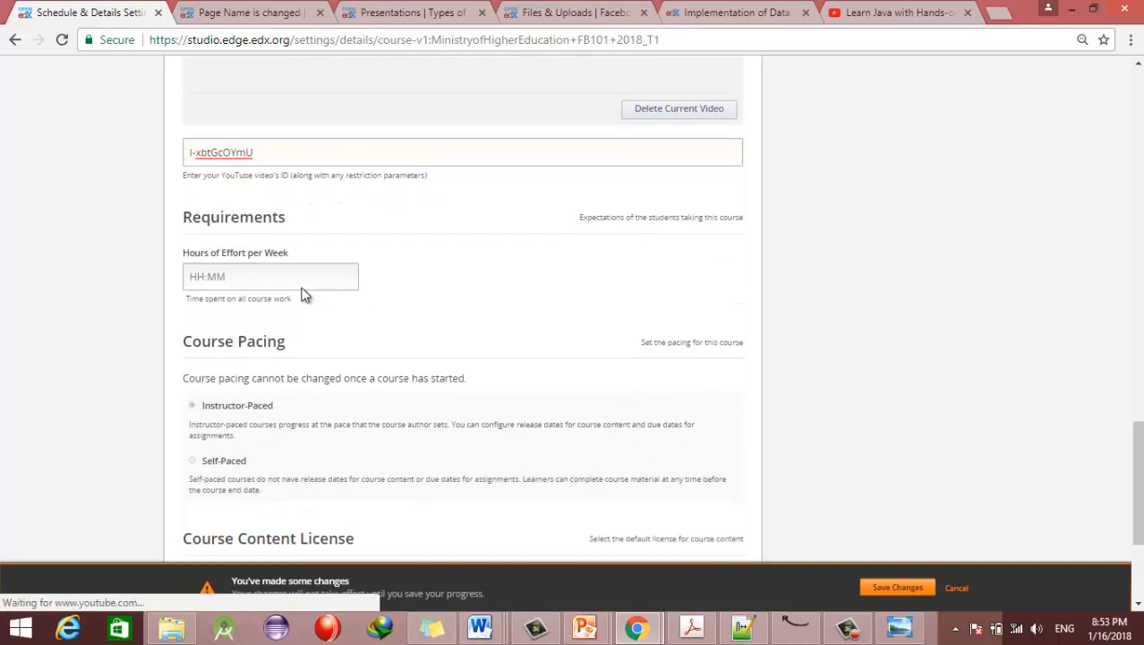
left_click(254, 276)
type("24:00")
mouse_move(202, 274)
left_mouse_down()
mouse_move(186, 275)
mouse_move(205, 281)
left_mouse_up()
left_click(231, 280)
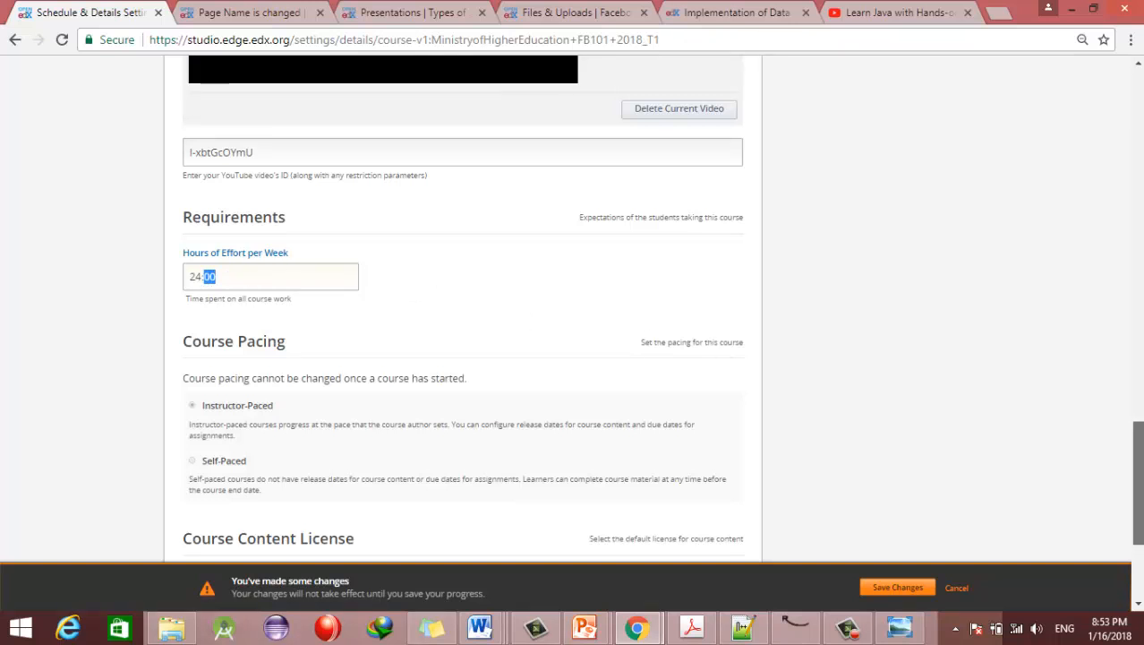
scroll(1059, 413, "down", 1)
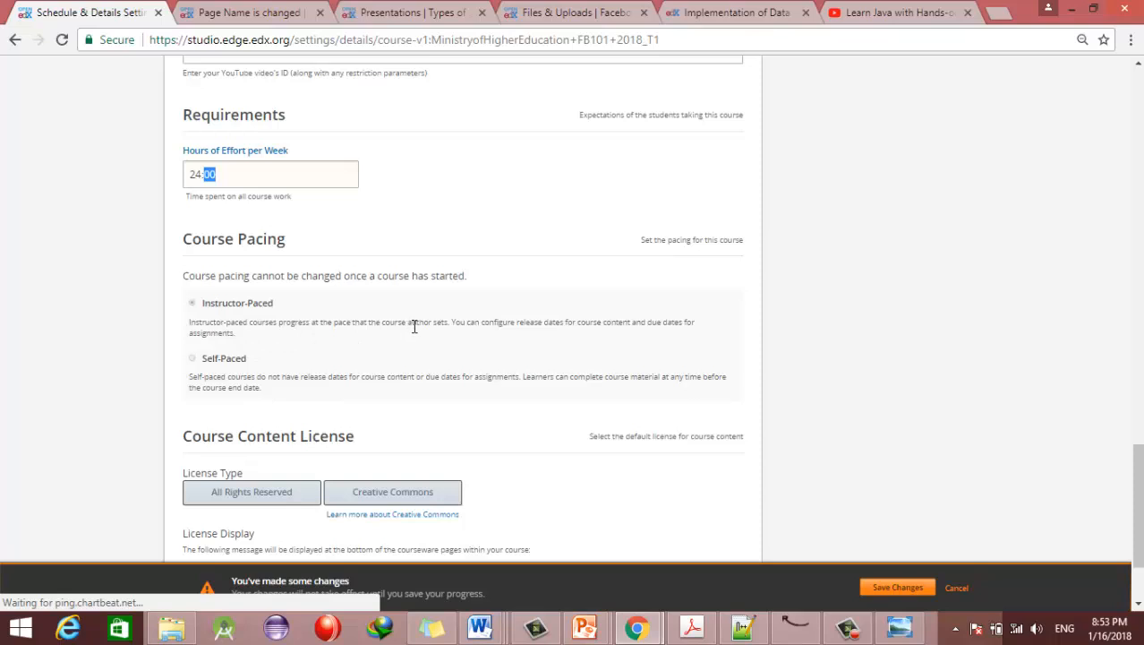
mouse_move(1136, 472)
left_mouse_down()
mouse_move(1132, 146)
mouse_move(1139, 478)
left_mouse_up()
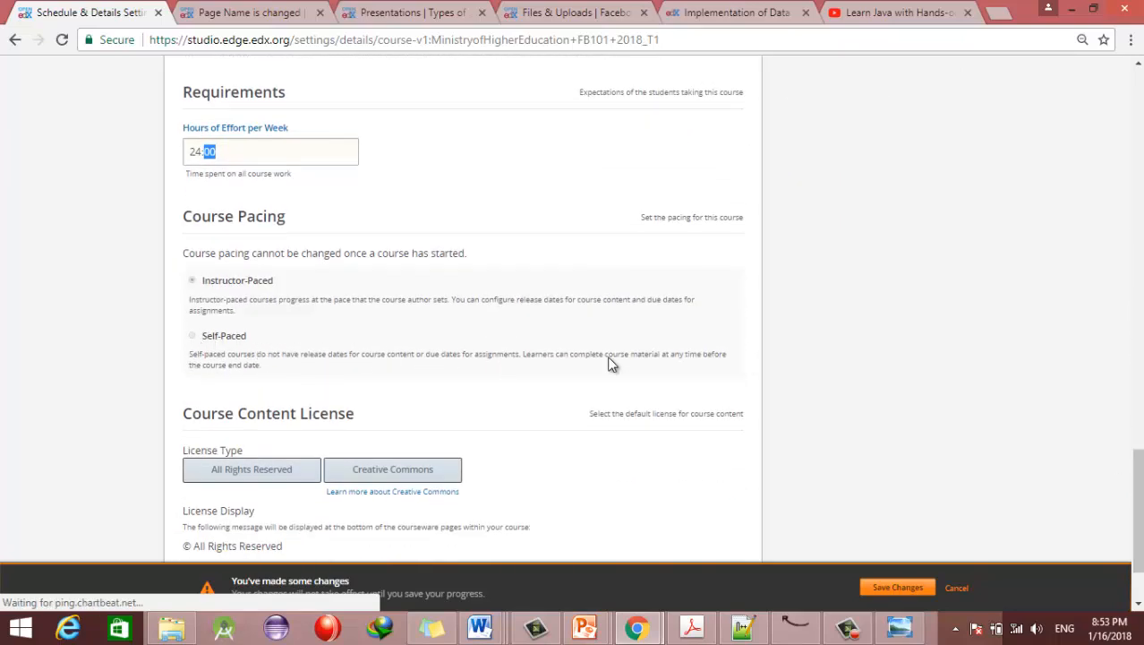
mouse_move(1137, 501)
left_mouse_down()
mouse_move(1137, 179)
mouse_move(1137, 503)
left_mouse_up()
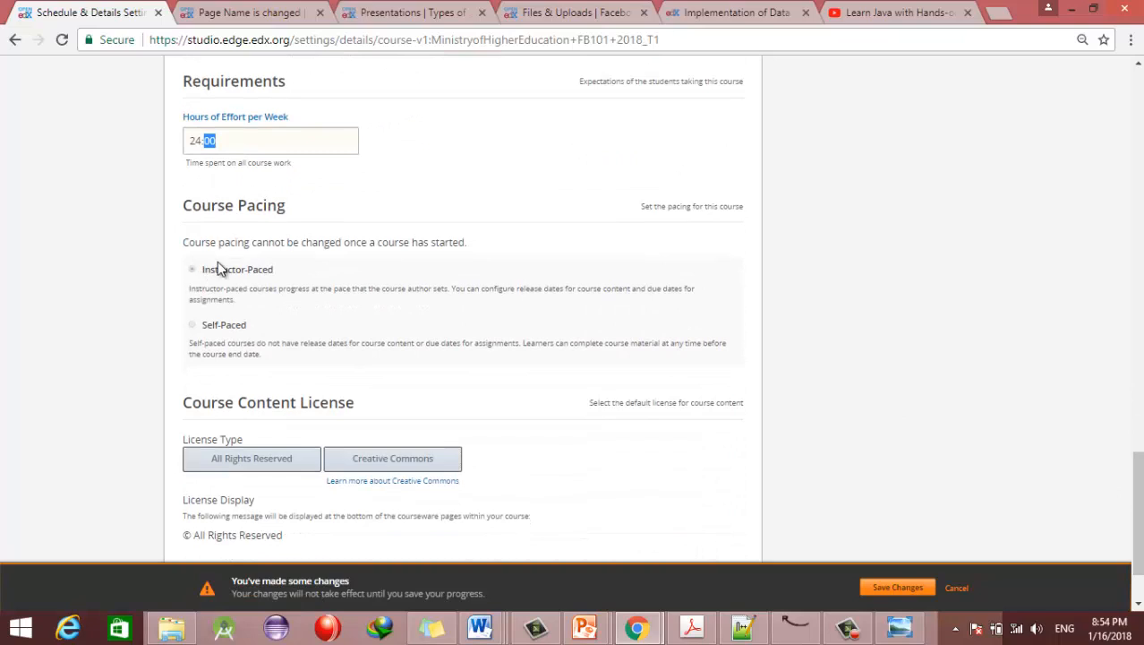
scroll(463, 308, "up", 15)
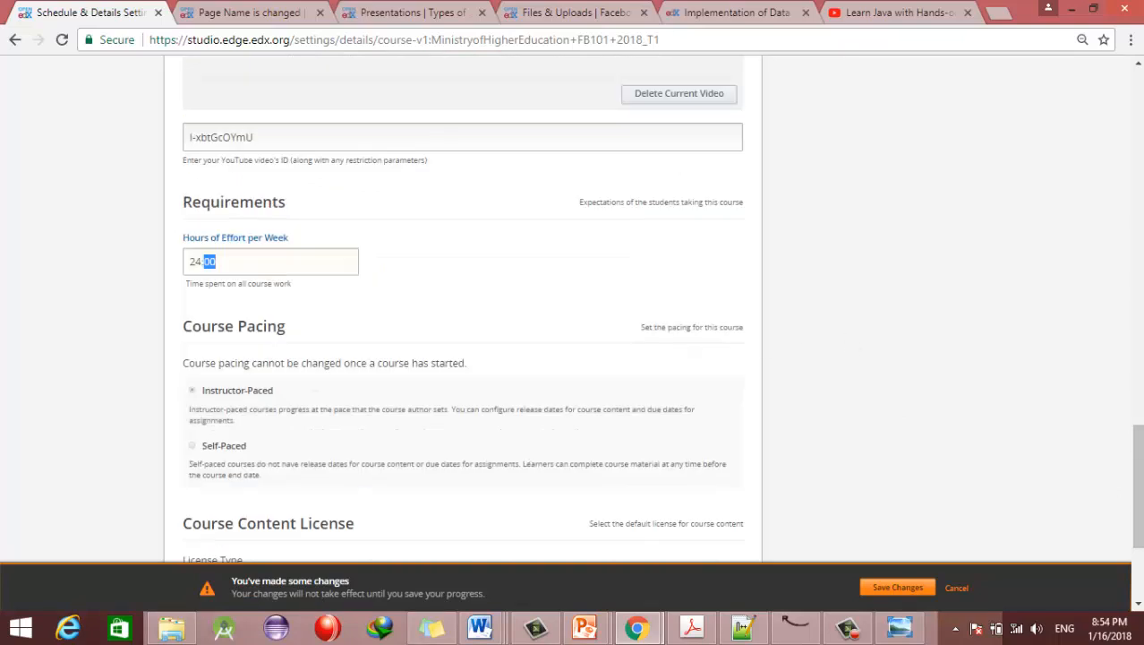
Step: Choose the All Rights Reserved course content licence and save the Schedule & Details changes
scroll(230, 184, "up", 3)
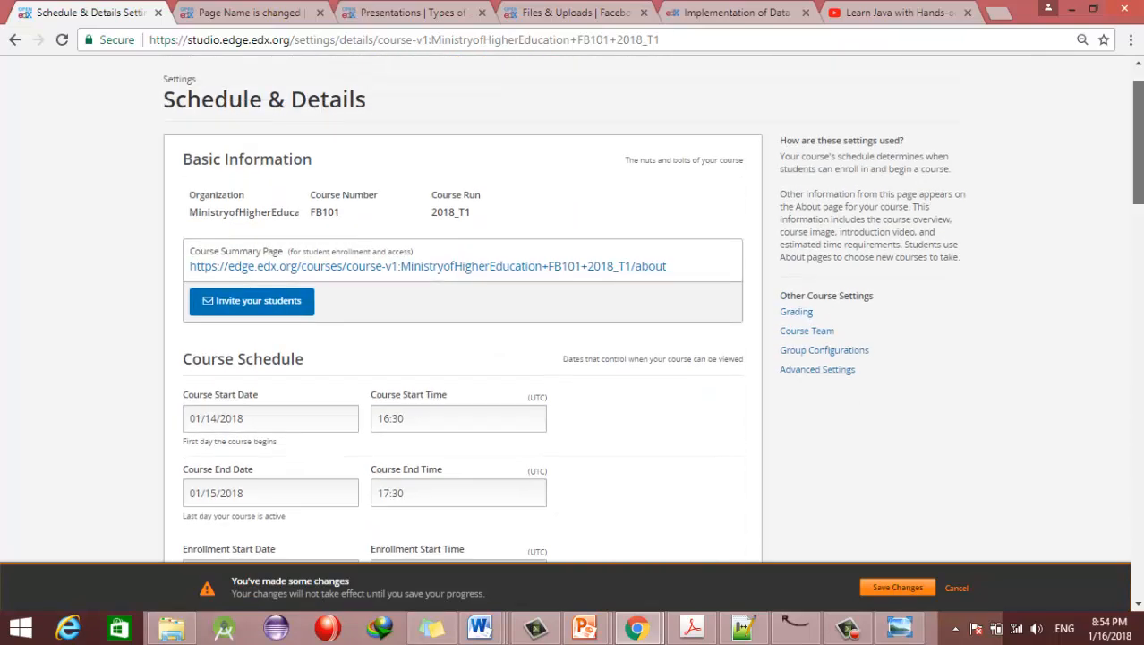
scroll(230, 185, "down", 3)
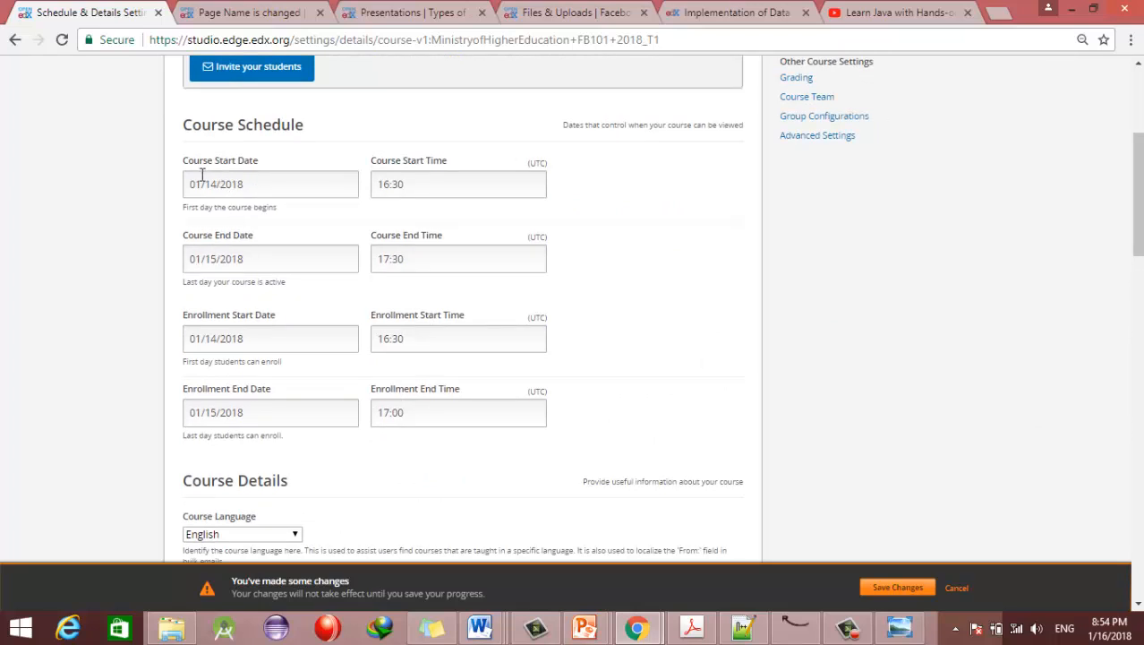
left_click_drag(1138, 240, 1138, 578)
left_click_drag(188, 358, 365, 370)
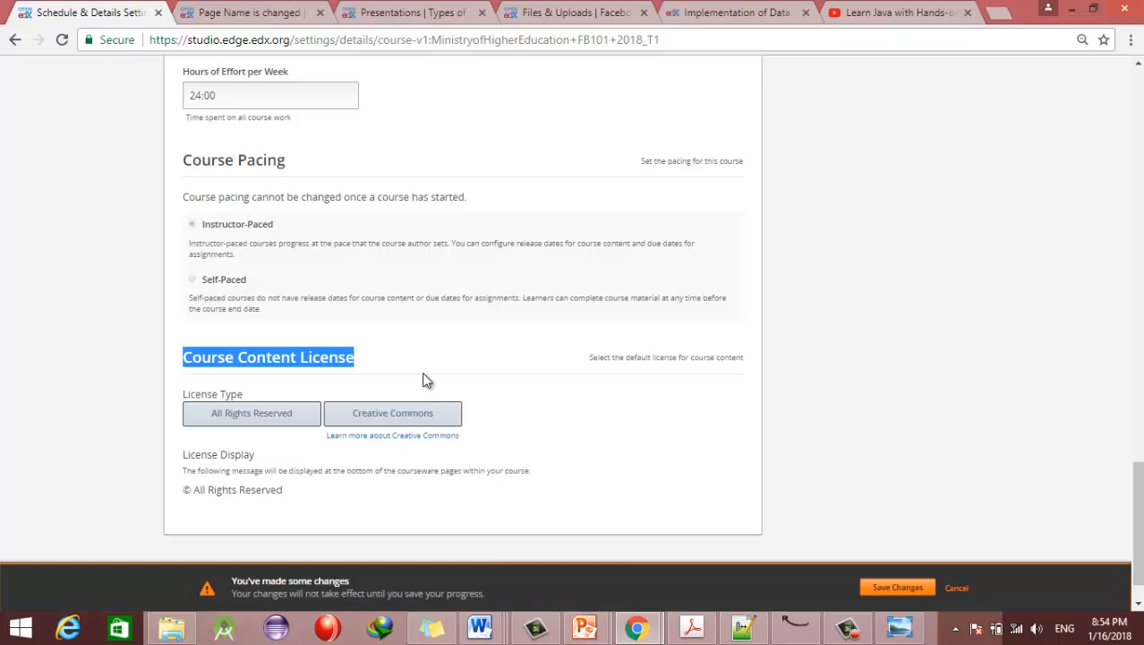
left_click(283, 420)
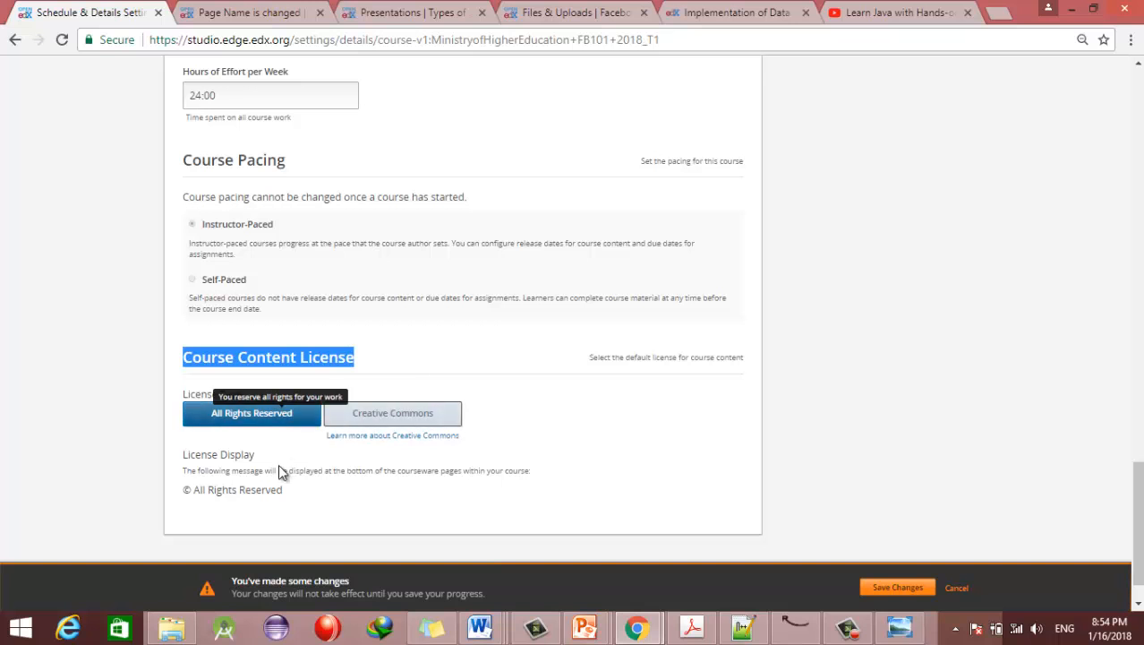
left_click(923, 591)
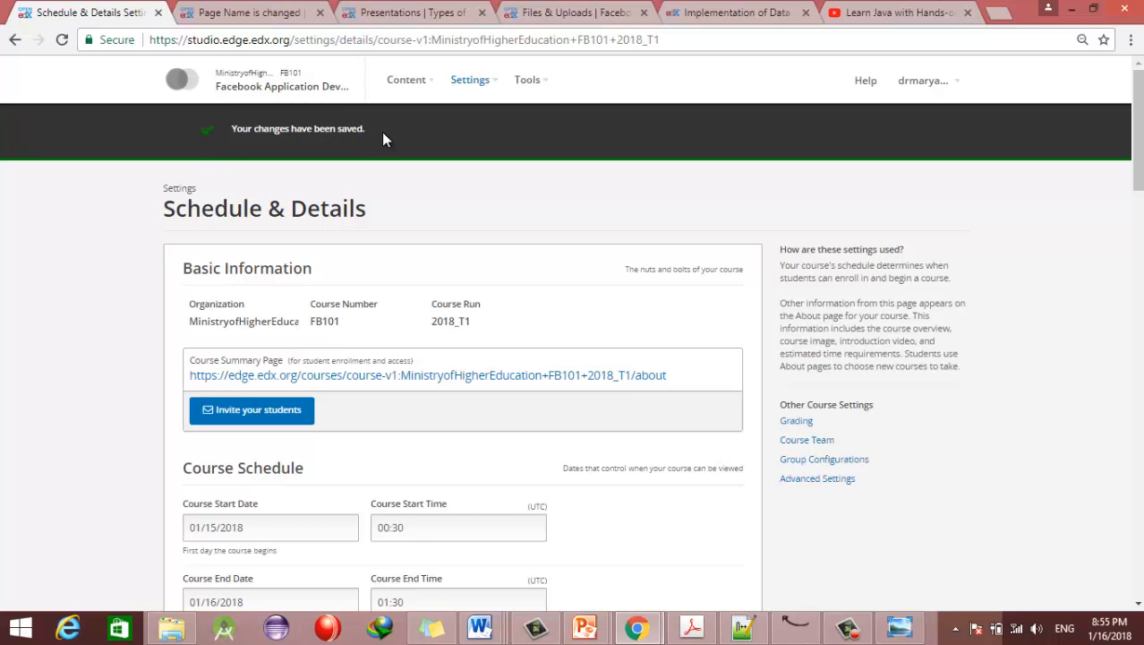
Step: Open the course's public about page in a new tab using its copied link
left_click_drag(670, 377, 580, 376)
right_click(577, 376)
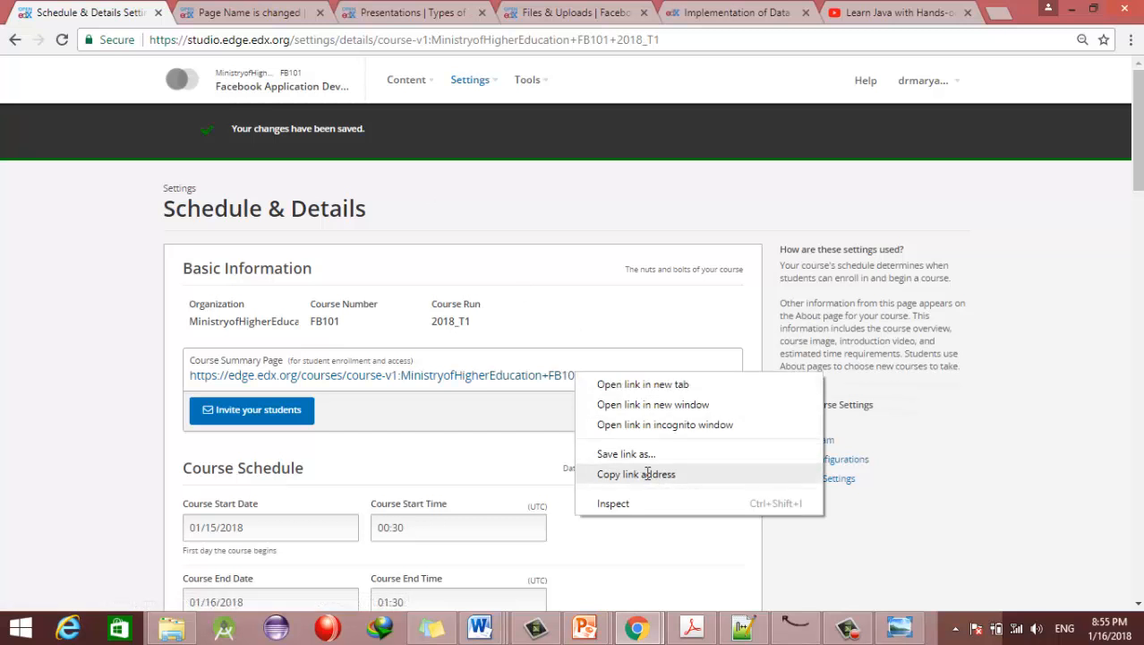
left_click(647, 474)
left_click(995, 12)
key("ctrl+v")
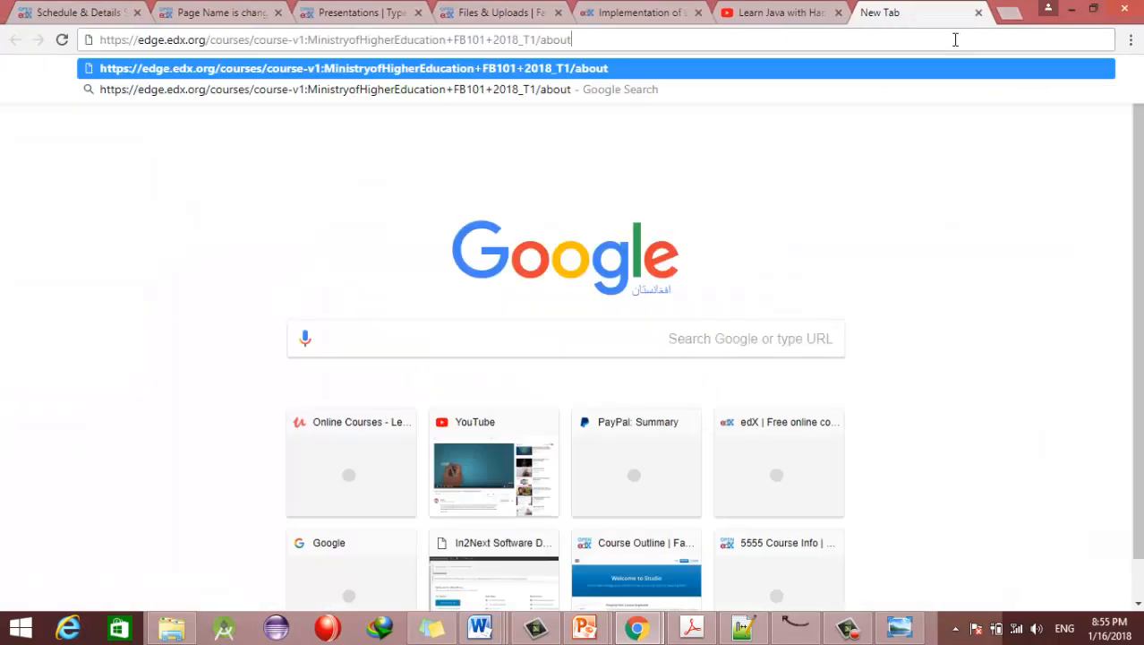
key("Return")
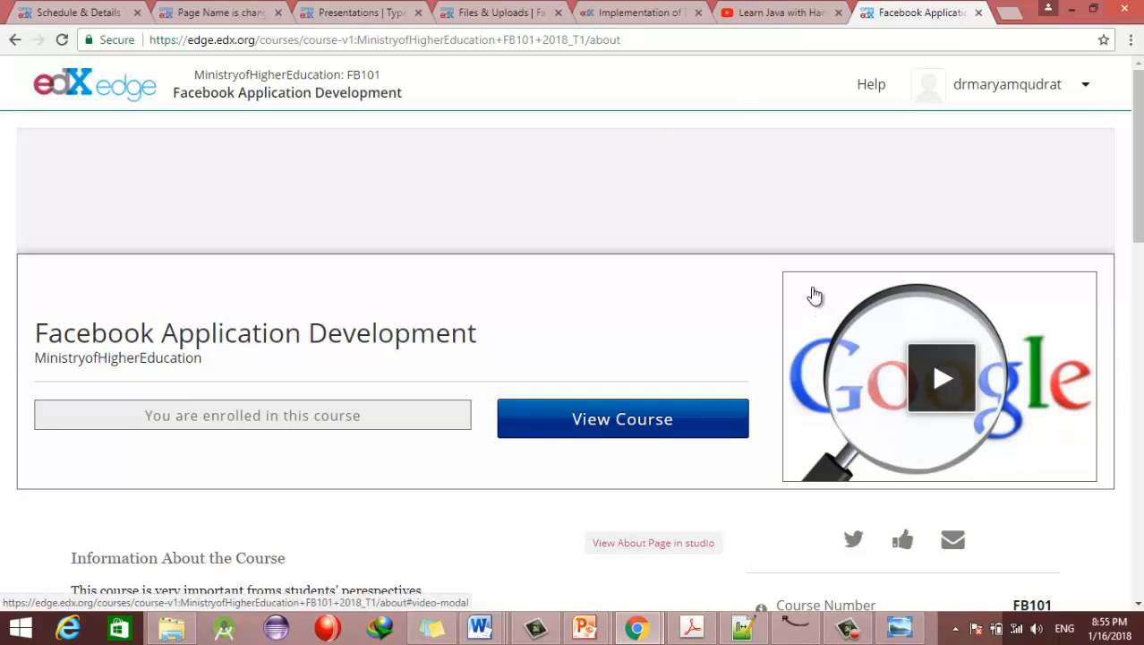
Step: Preview the introduction video and review the course description and What you'll learn sections
left_click(943, 384)
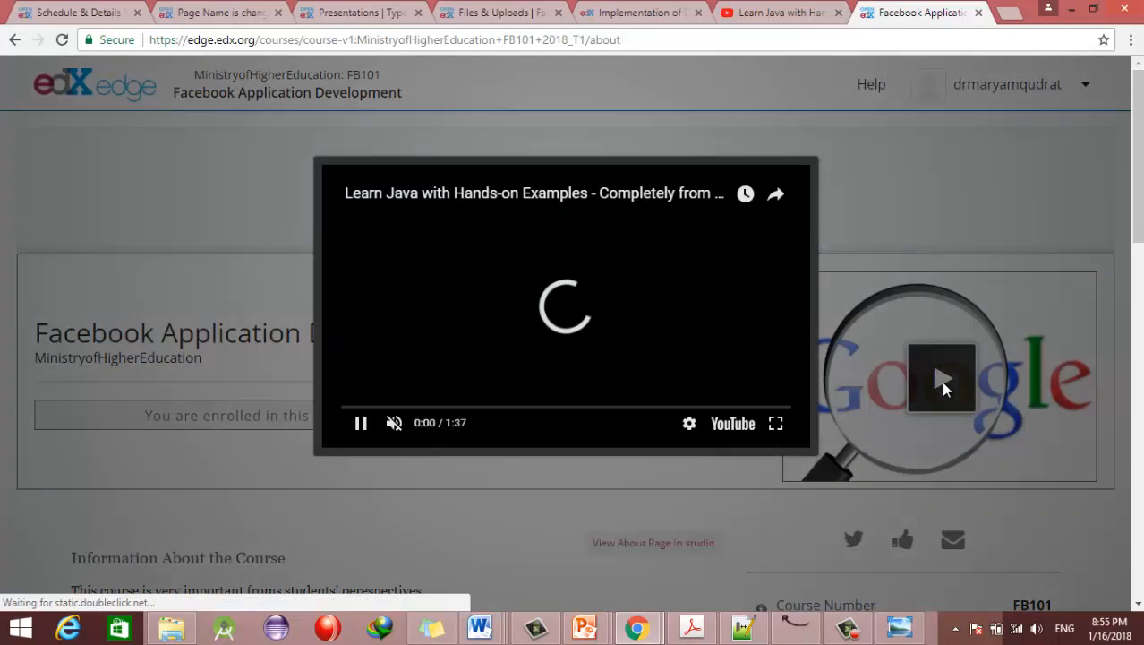
left_click(895, 212)
scroll(895, 213, "down", 4)
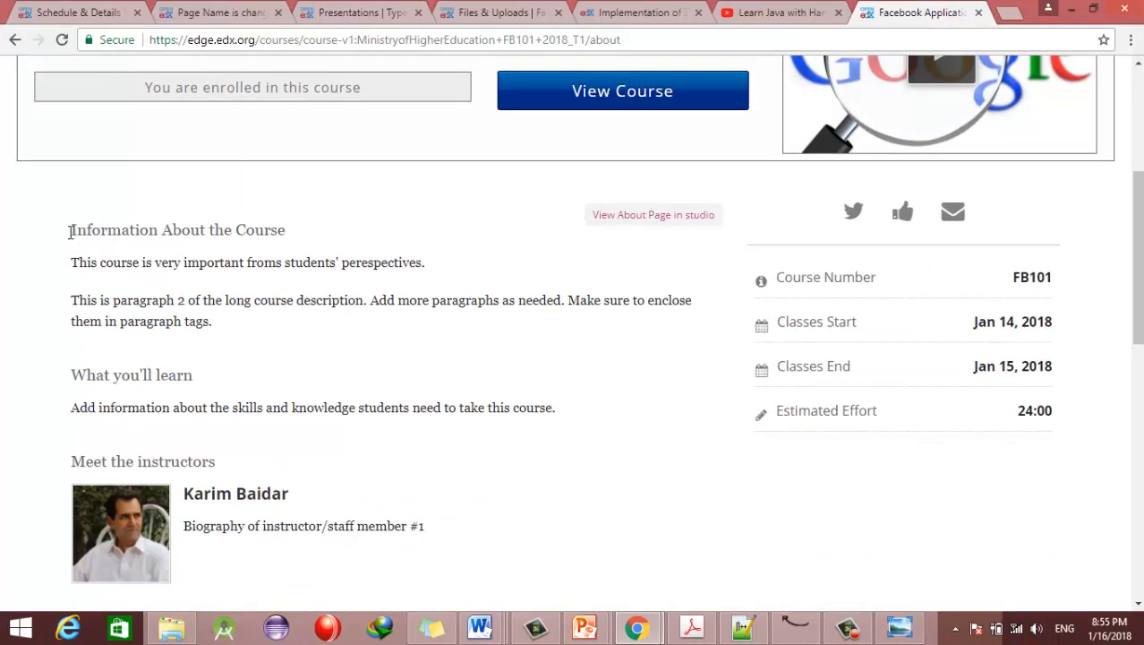
left_click_drag(71, 230, 500, 344)
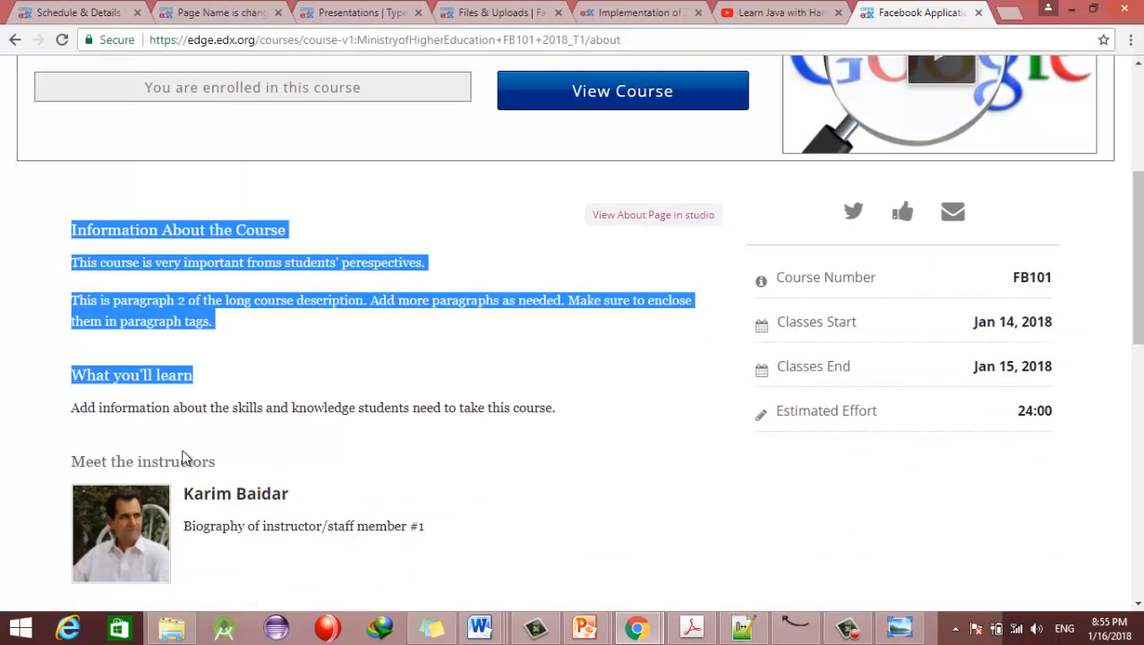
left_click(121, 370)
left_click_drag(87, 372, 274, 369)
left_click_drag(87, 229, 286, 230)
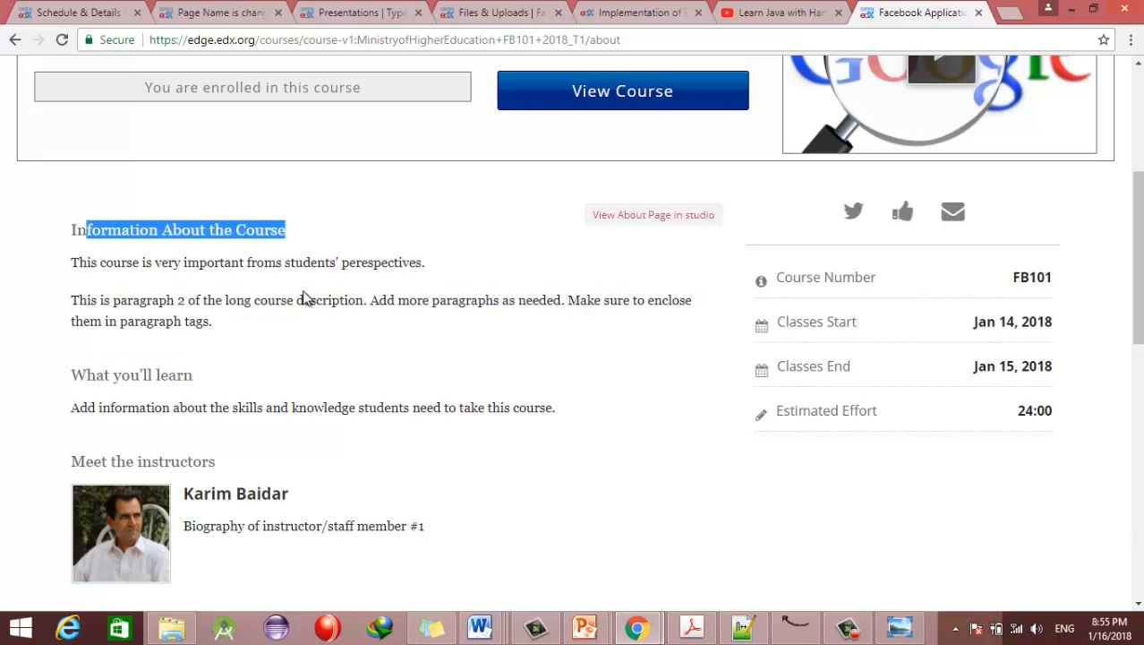
left_click_drag(74, 463, 308, 453)
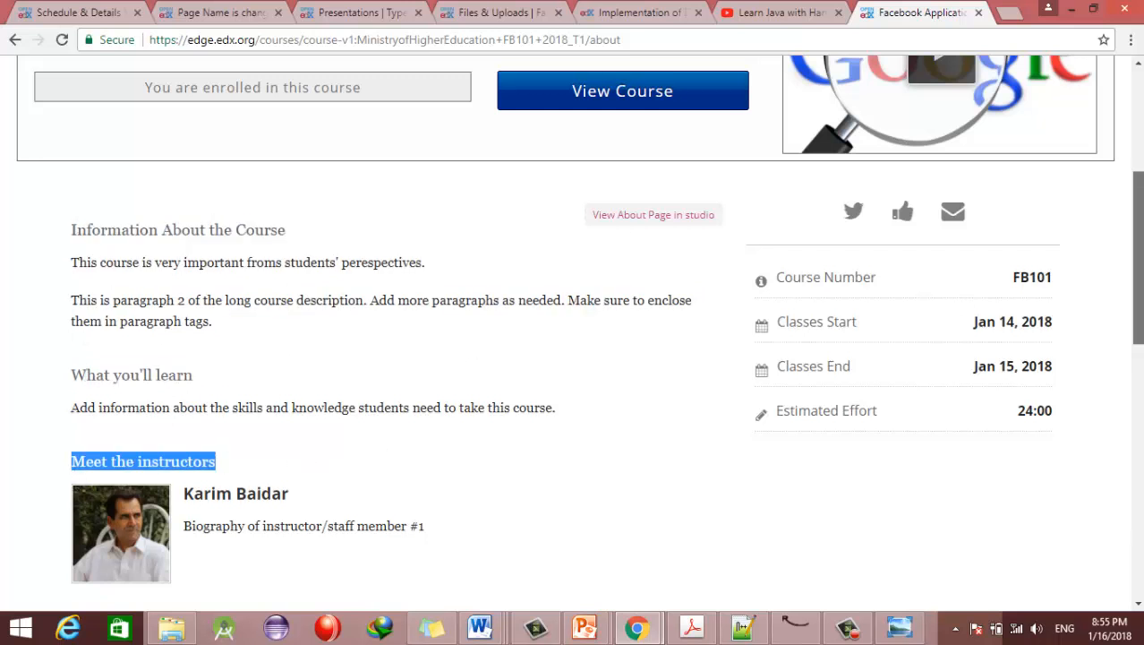
Step: Look through the instructors and FAQ, then return to the Studio schedule settings
scroll(1138, 269, "down", 2)
left_click_drag(1138, 316, 1138, 314)
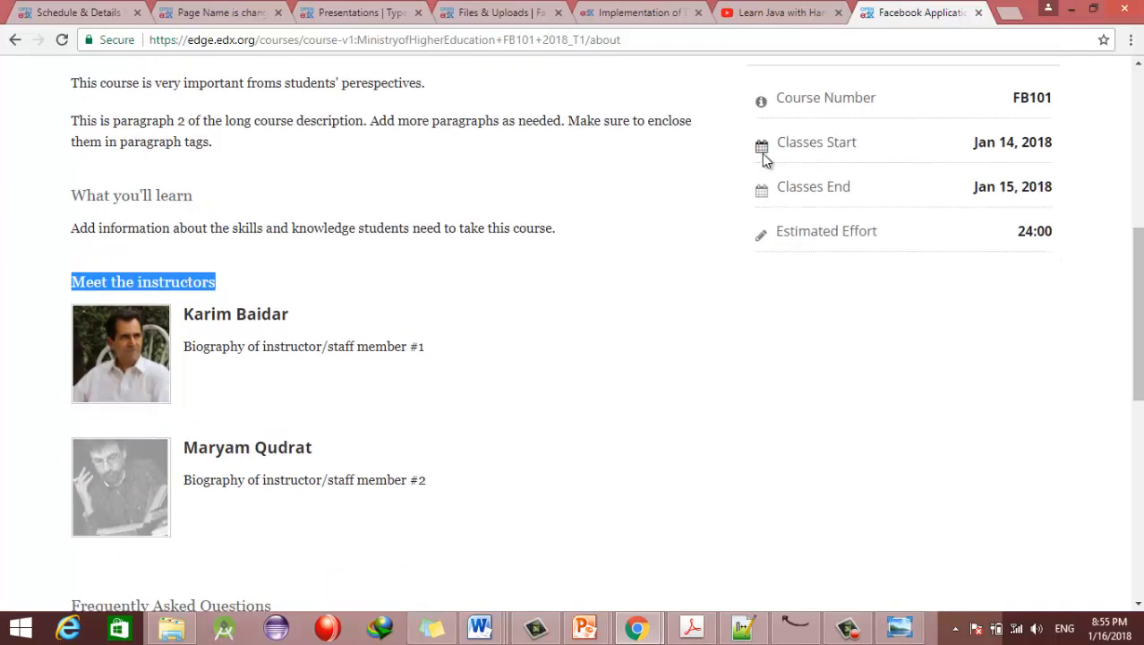
scroll(1138, 313, "down", 2)
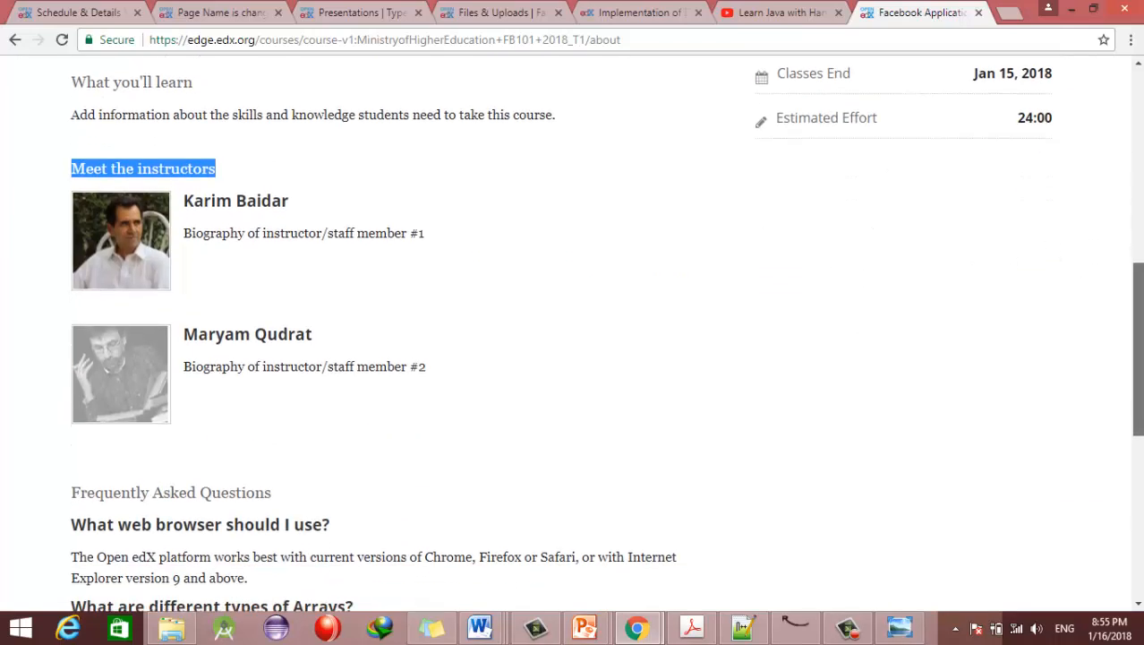
scroll(1139, 314, "down", 4)
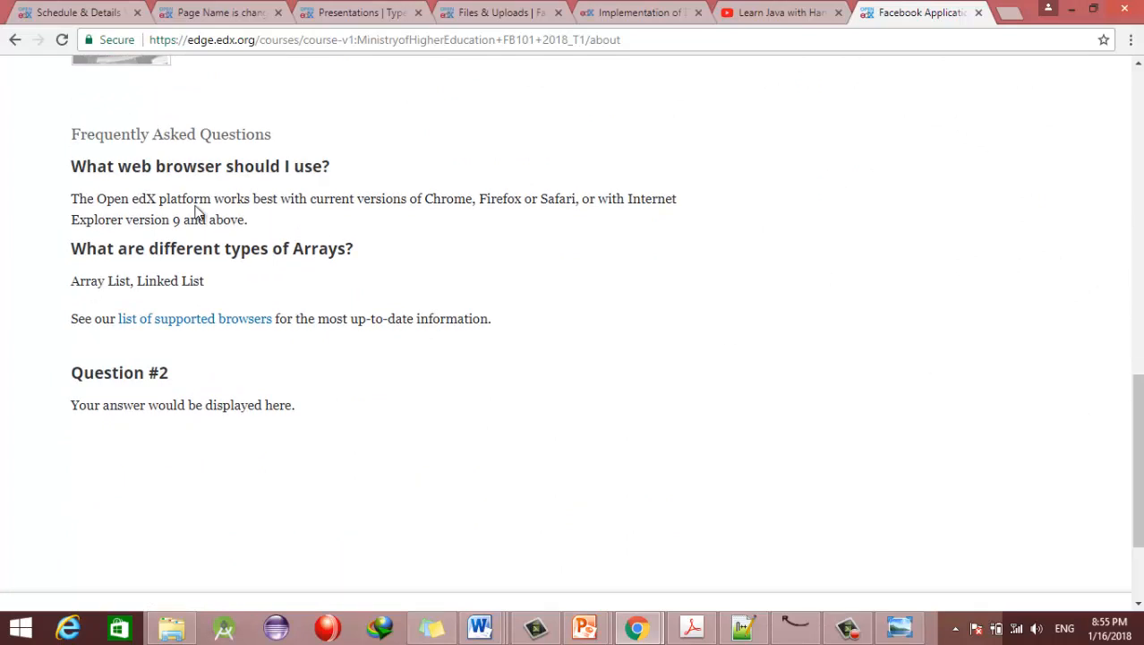
left_click_drag(72, 135, 347, 139)
left_click_drag(1138, 403, 1139, 326)
left_click(125, 11)
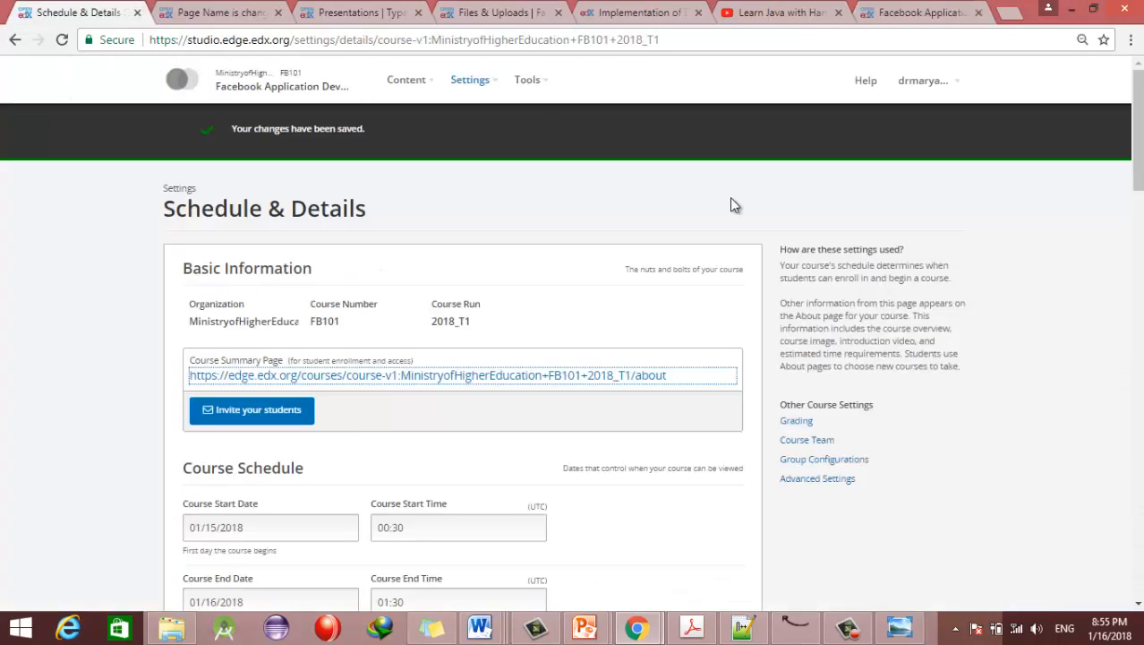
Step: In Grading settings, relabel the scale to Fail and Passed, removing the added Average range
left_click(476, 79)
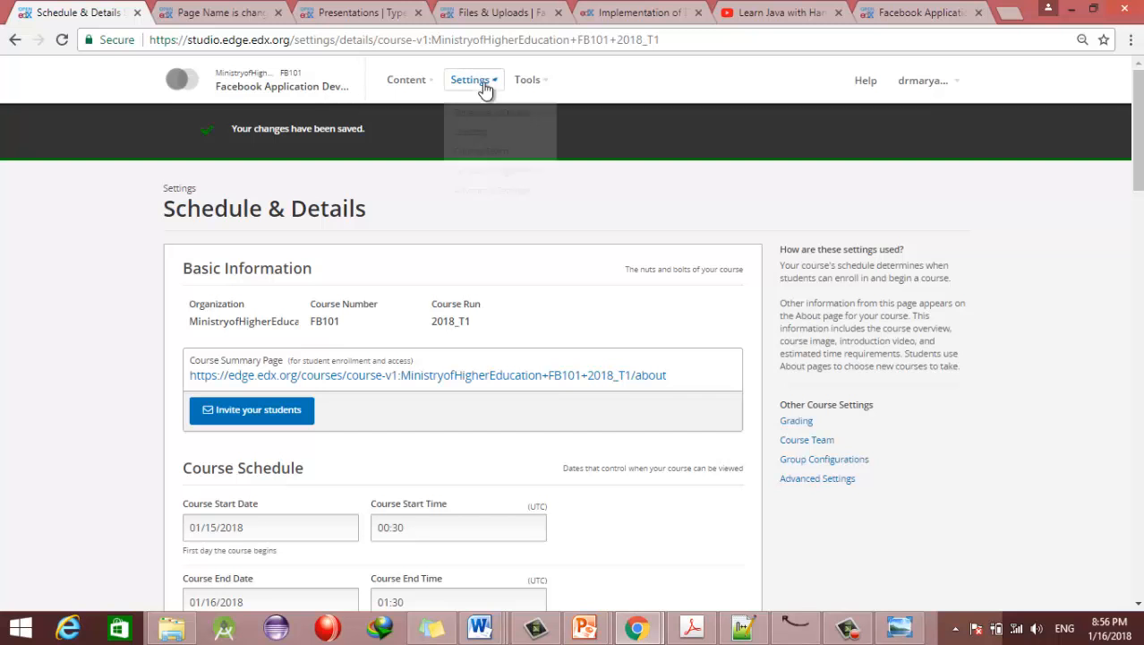
left_click(470, 133)
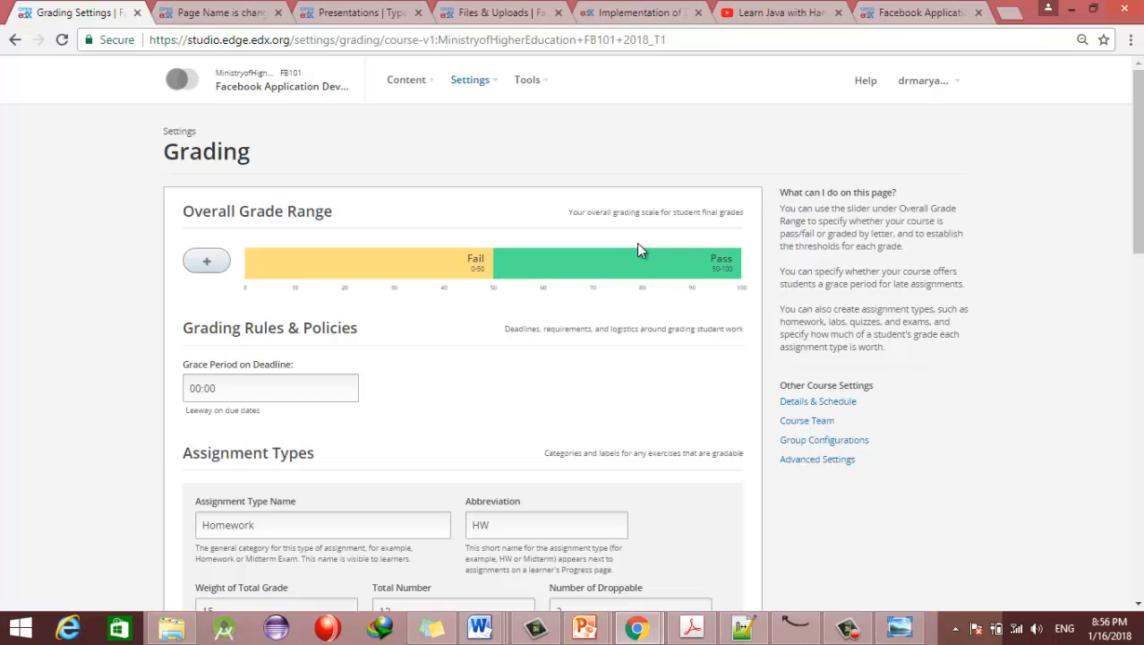
left_click(190, 269)
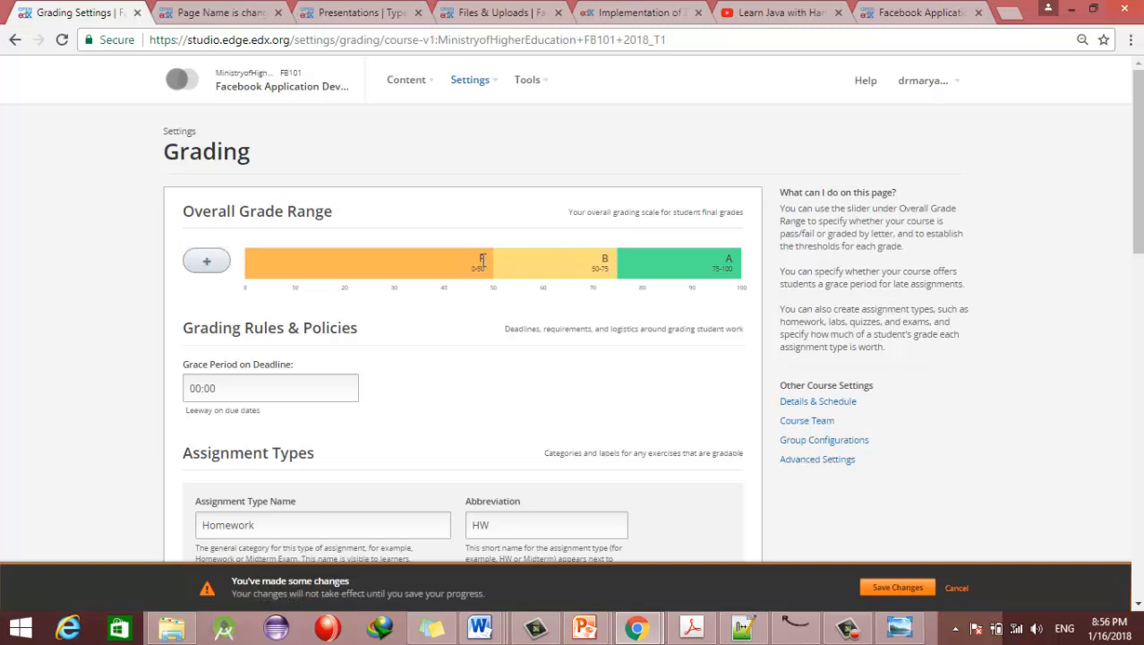
mouse_move(607, 259)
type("Average Marks")
key("BackSpace")
key("BackSpace")
key("BackSpace")
key("BackSpace")
key("BackSpace")
key("BackSpace")
left_click(728, 259)
type("Passed")
left_click(601, 244)
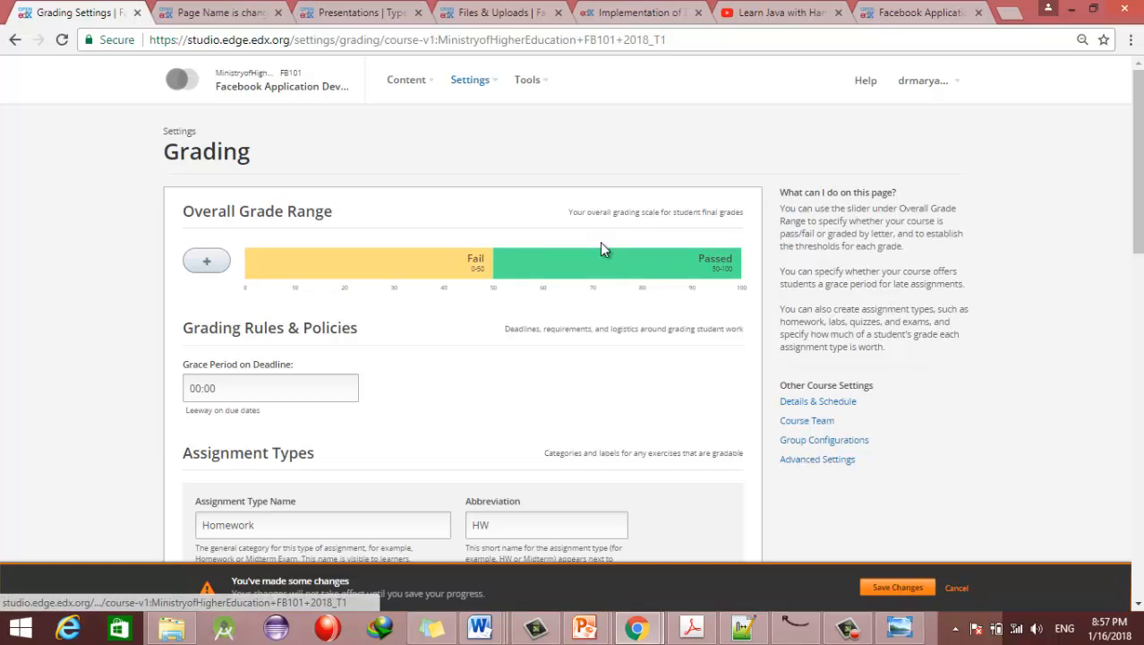
Step: Set the grace period on deadlines to 24:00
left_click(242, 394)
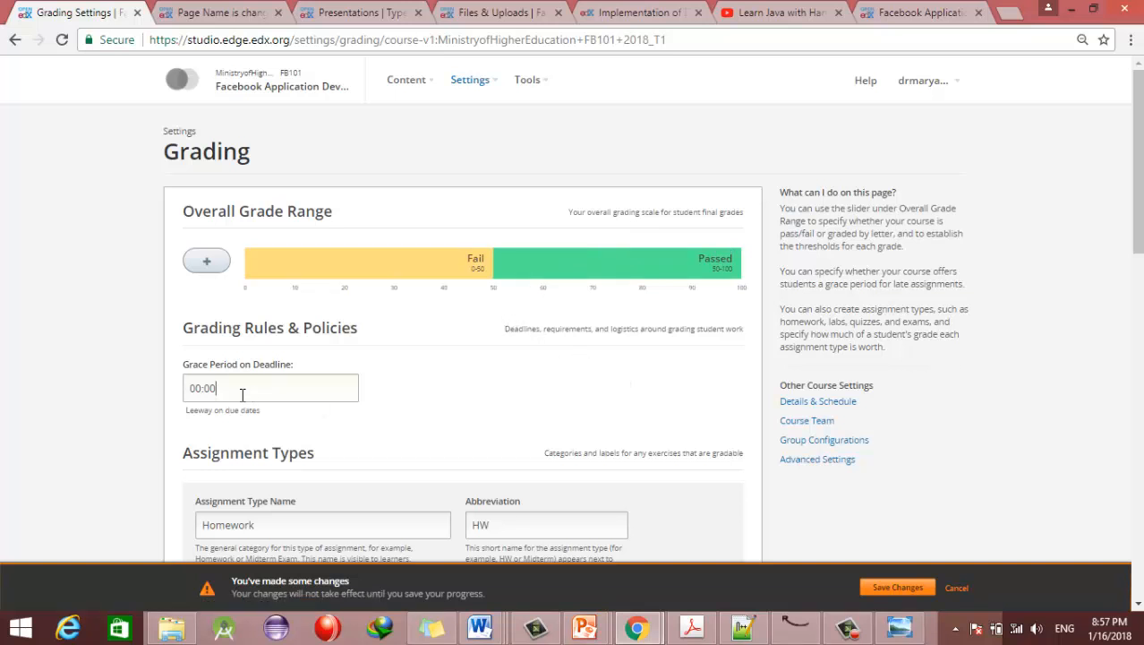
left_click_drag(242, 394, 157, 400)
type("24:00")
left_click_drag(187, 410, 214, 410)
left_click_drag(1138, 183, 1138, 273)
left_click(275, 247)
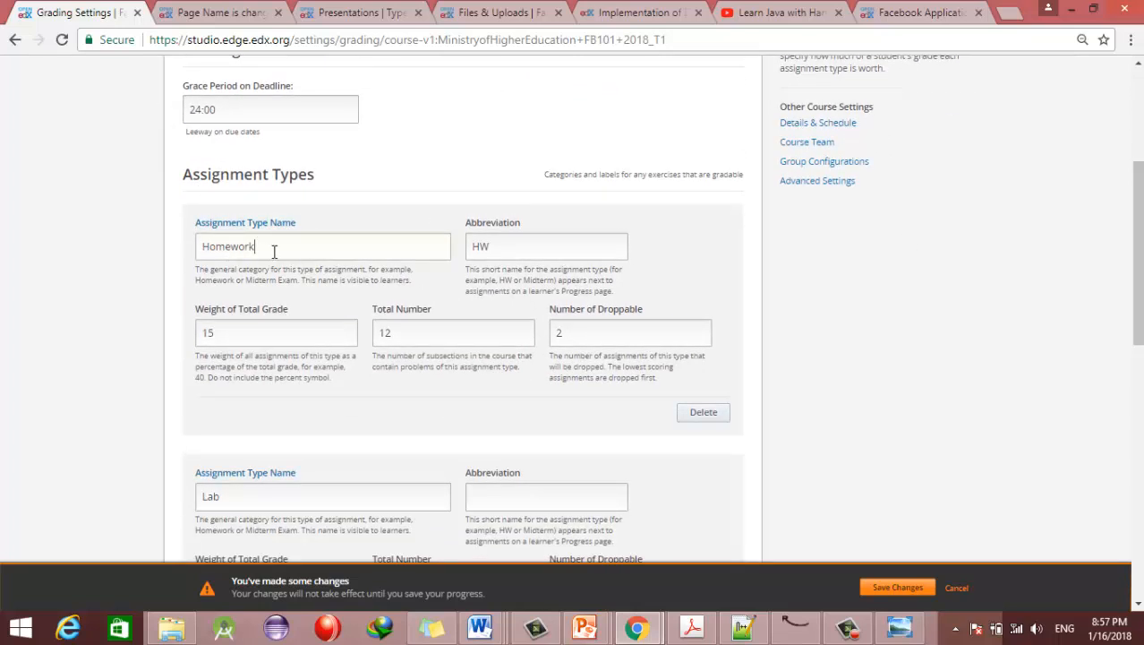
Step: Rename the first assignment type from Homework to Final Exams1
double_click(240, 250)
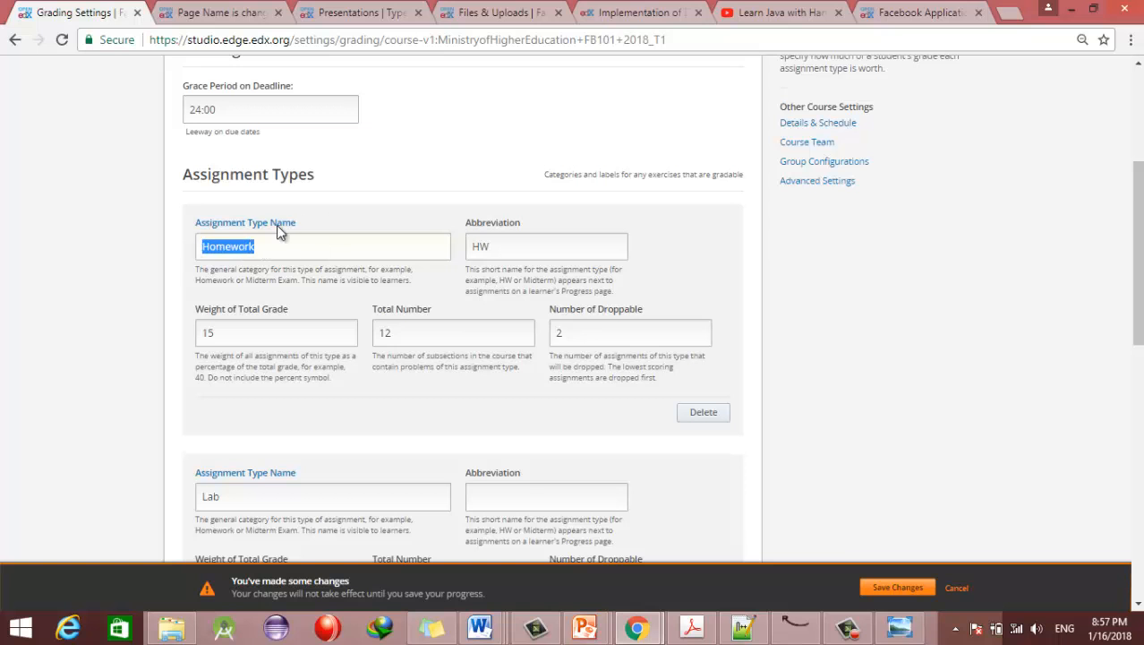
double_click(507, 254)
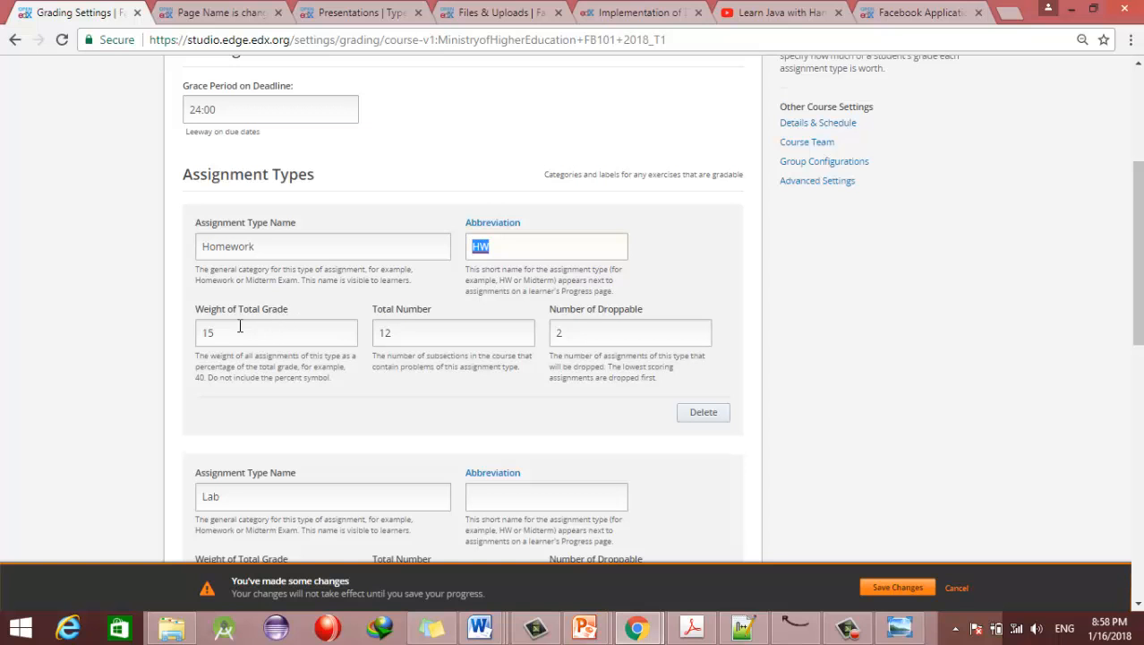
left_click_drag(237, 325, 176, 333)
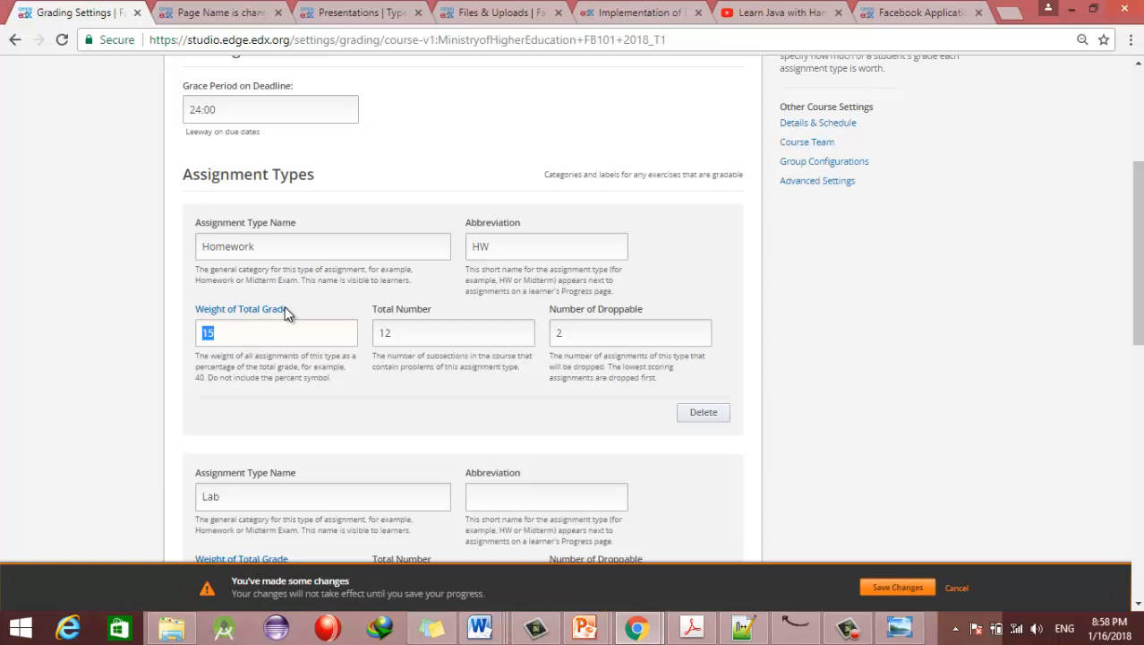
left_click(235, 333)
left_click_drag(259, 245, 190, 247)
type("Final Exam")
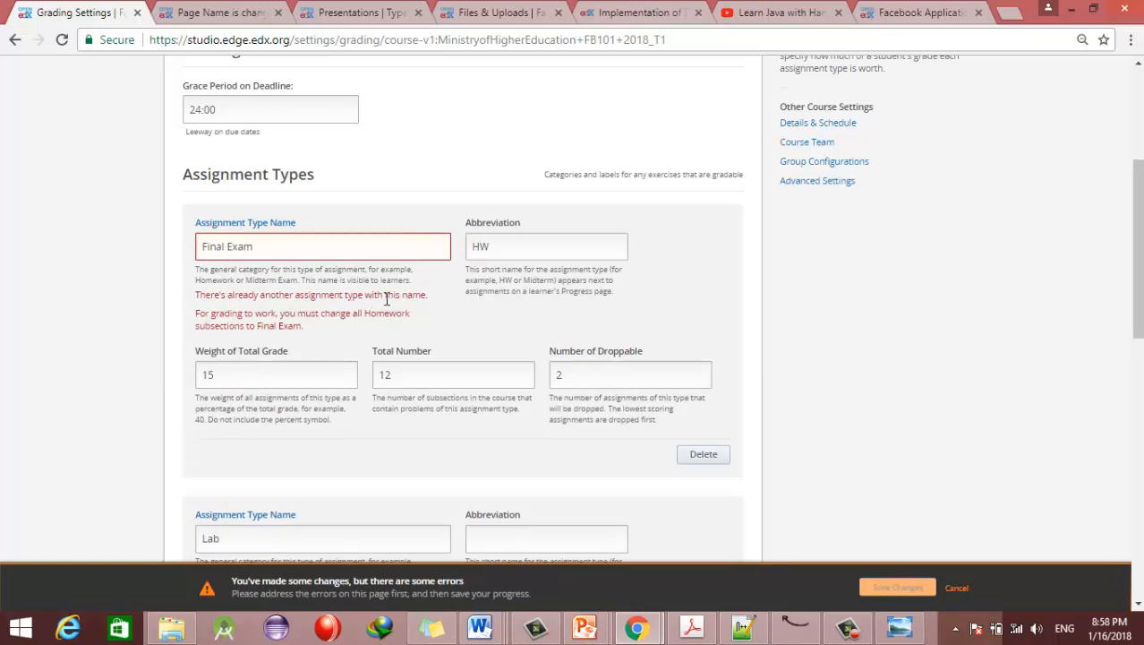
type("1")
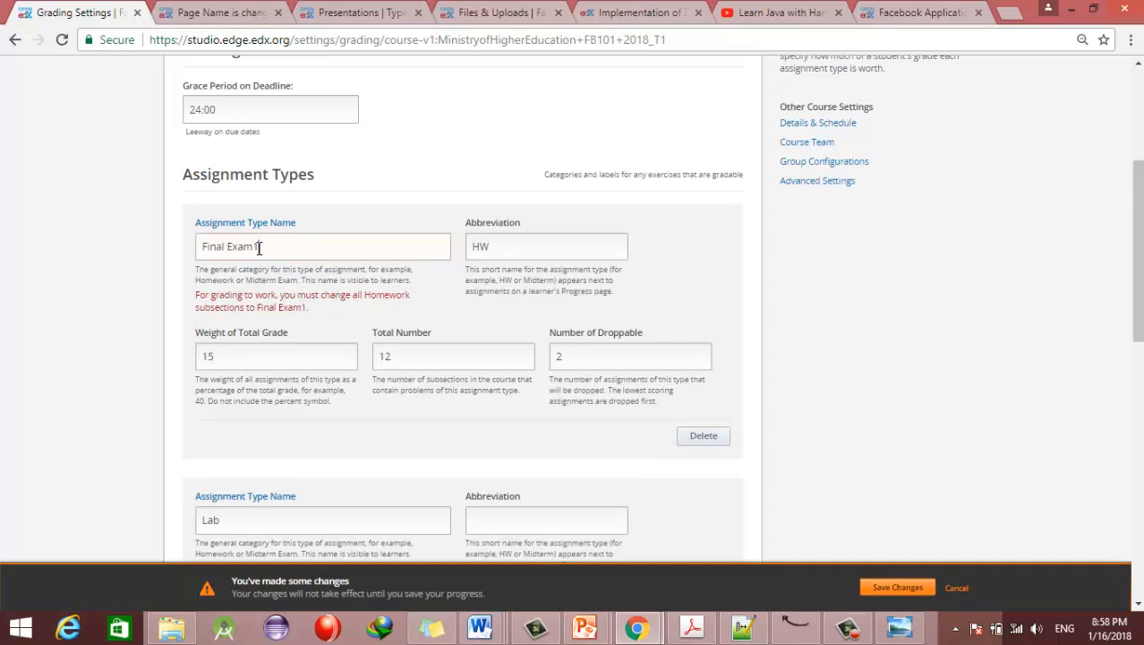
left_click_drag(311, 250, 156, 260)
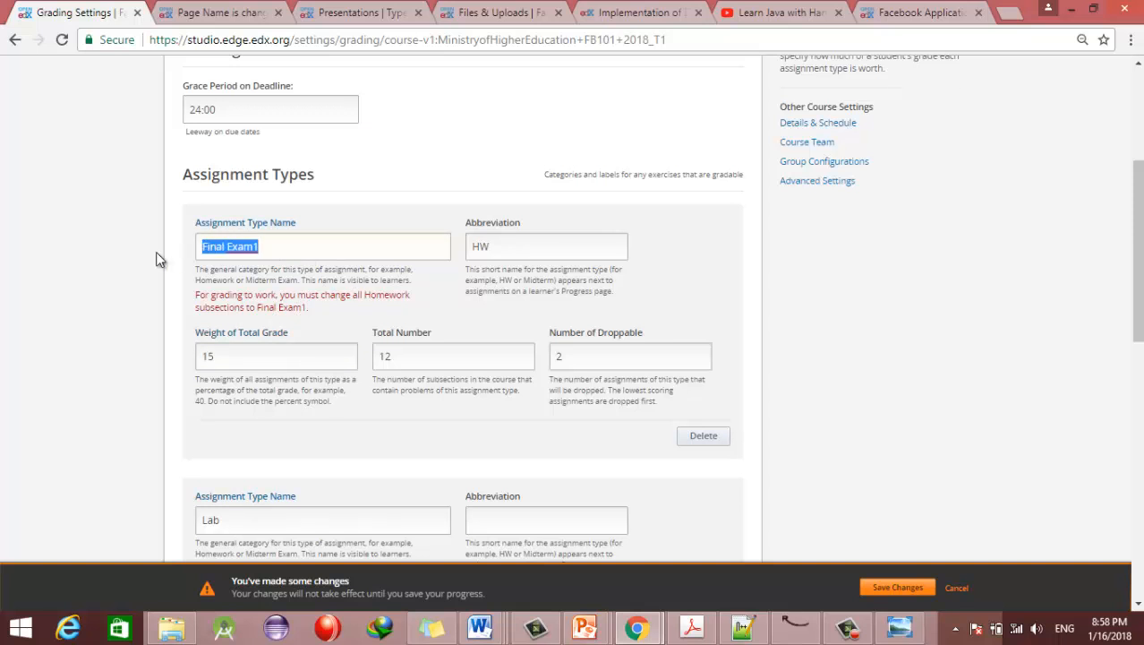
type("Fina")
key("BackSpace")
key("BackSpace")
key("BackSpace")
key("BackSpace")
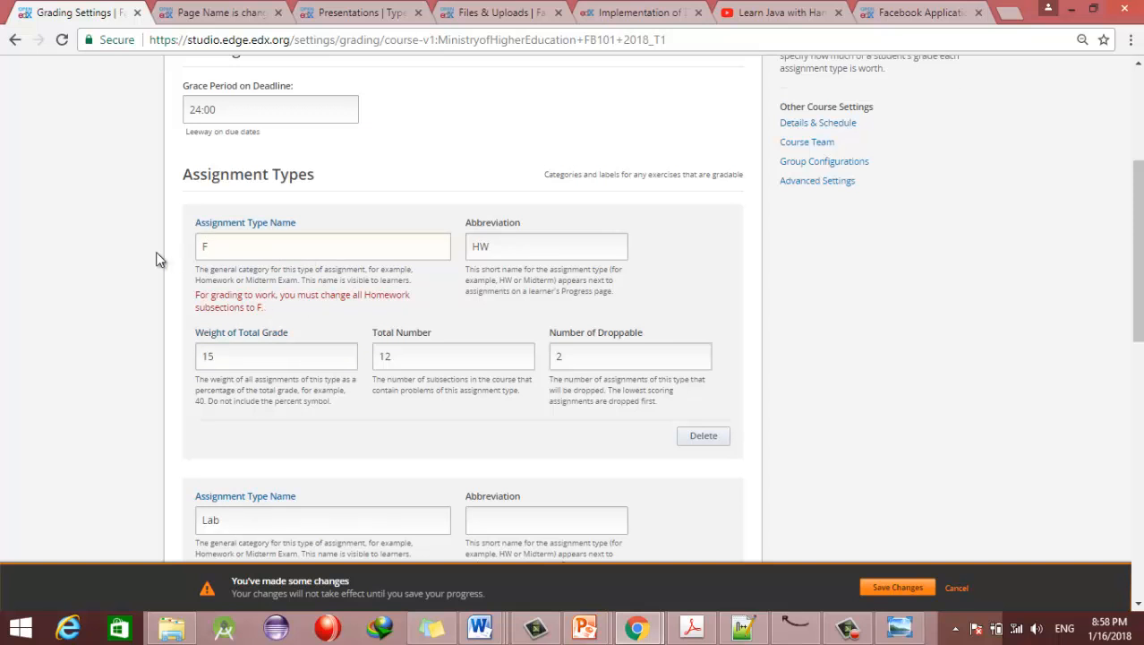
type("Exams")
key("BackSpace")
key("BackSpace")
key("BackSpace")
key("BackSpace")
key("BackSpace")
type("Final Exams1")
Step: Set its weight of total grade to 50 and total number to 1, selecting the droppable count
left_click_drag(233, 363, 214, 335)
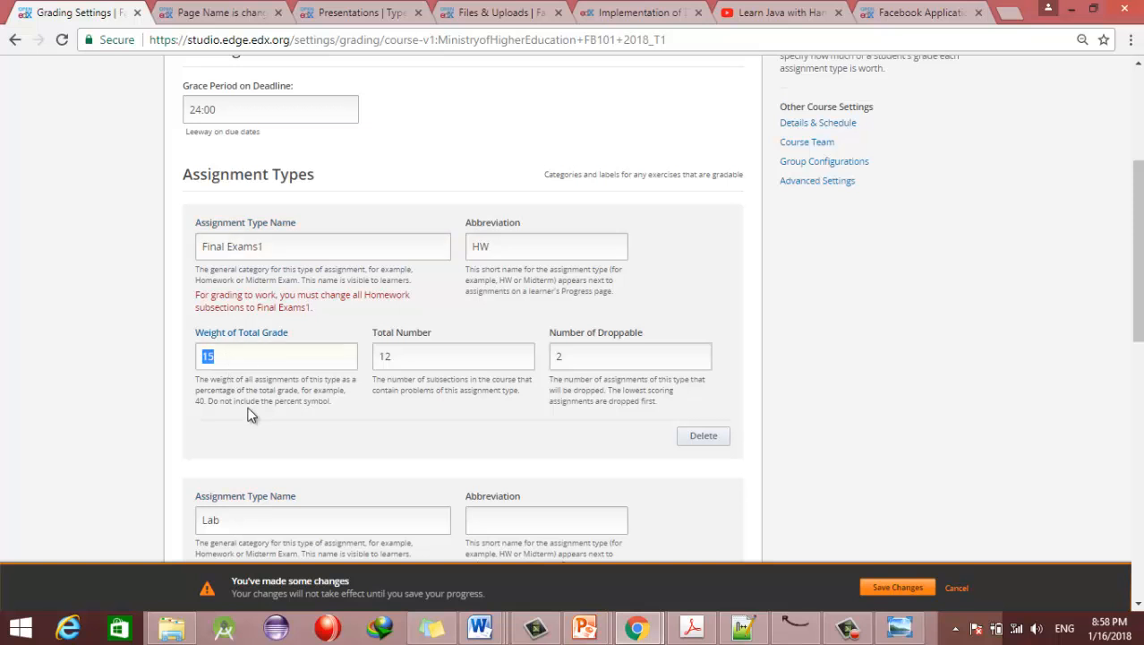
type("50")
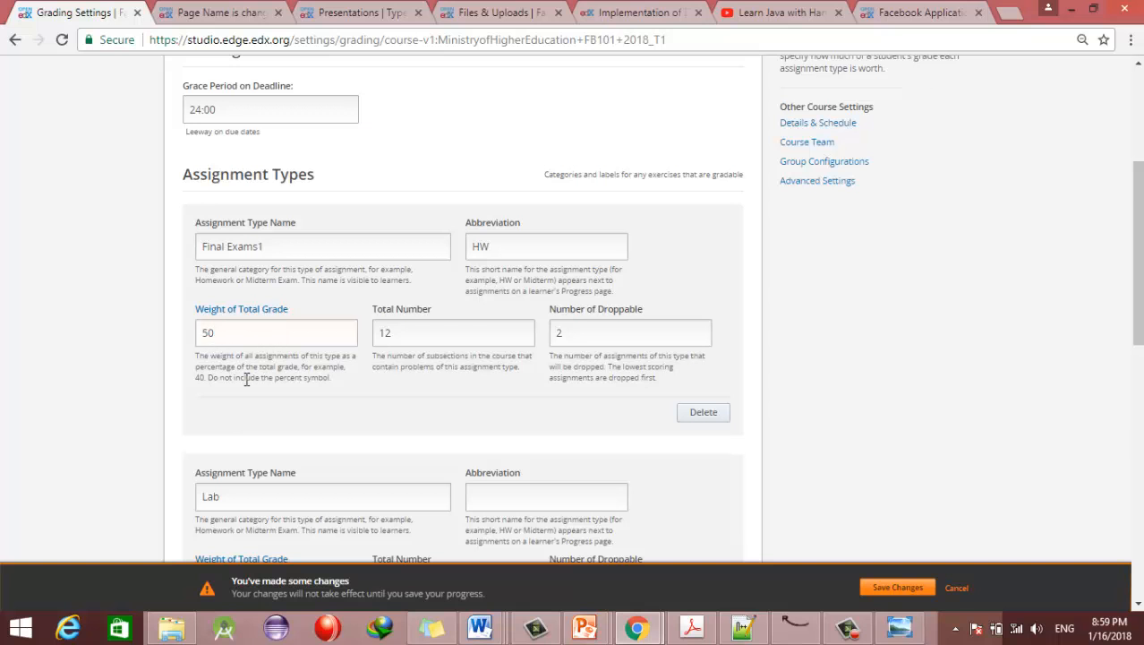
double_click(389, 334)
type("1")
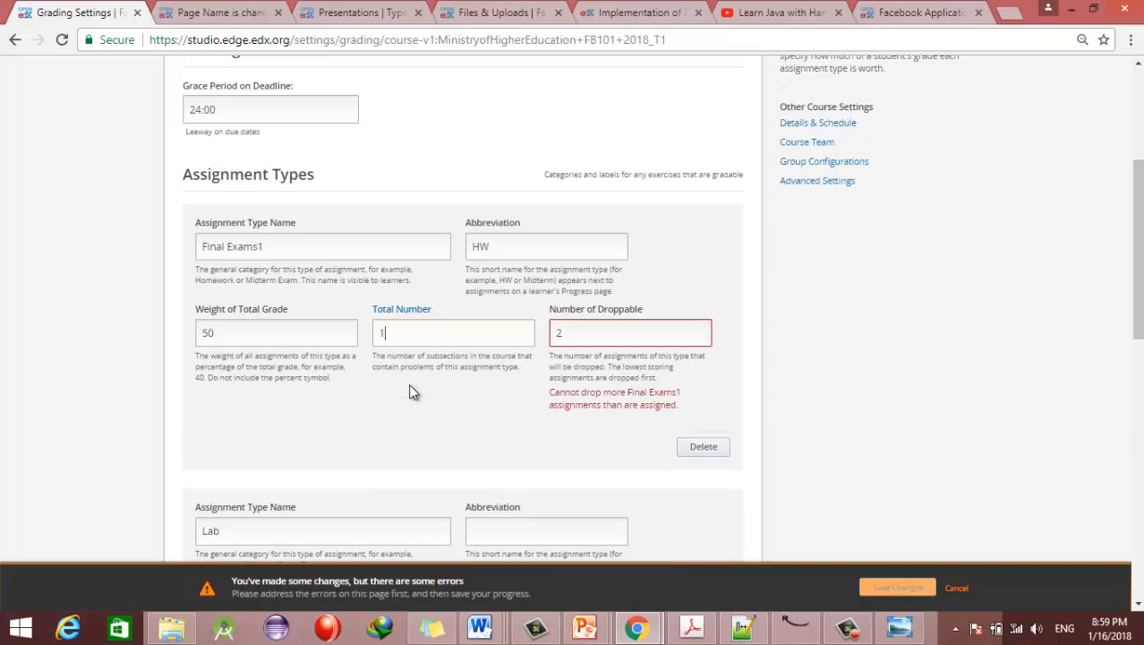
left_click(573, 337)
double_click(558, 333)
Step: Set droppable assignments to 0 and save the grading changes
type("0")
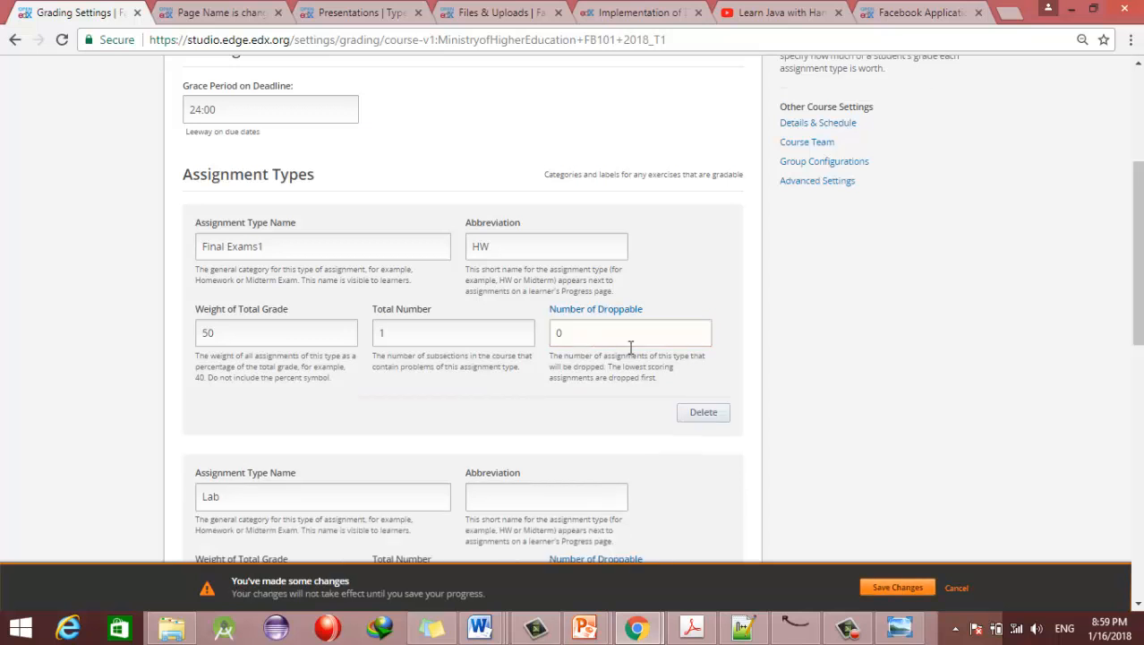
scroll(463, 309, "down", 4)
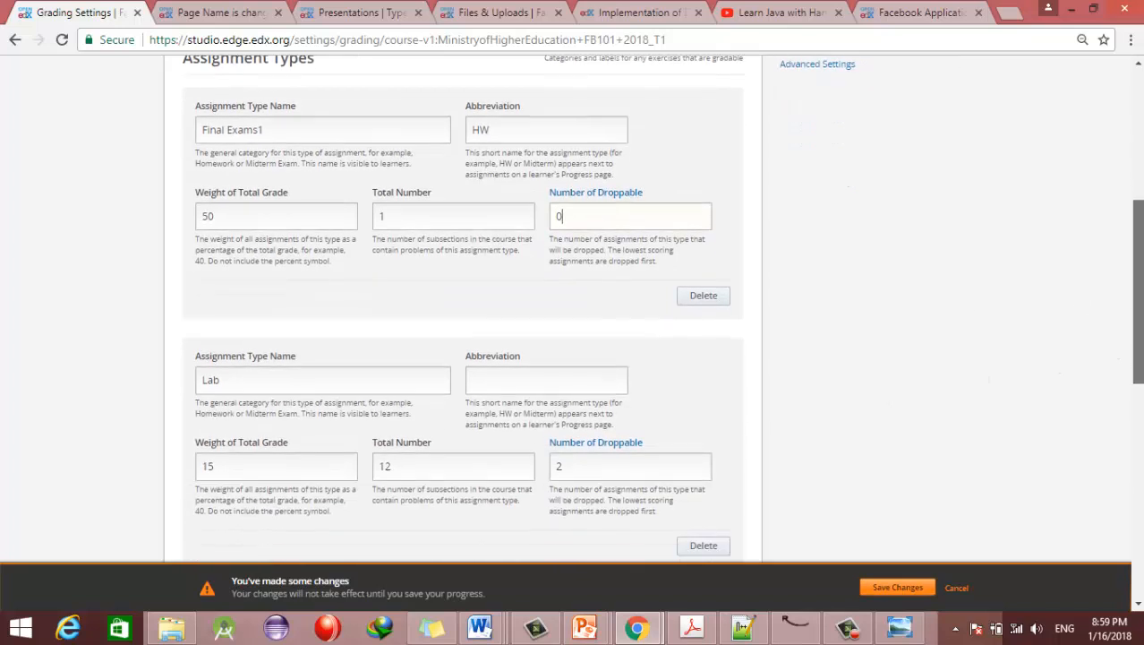
scroll(463, 309, "down", 4)
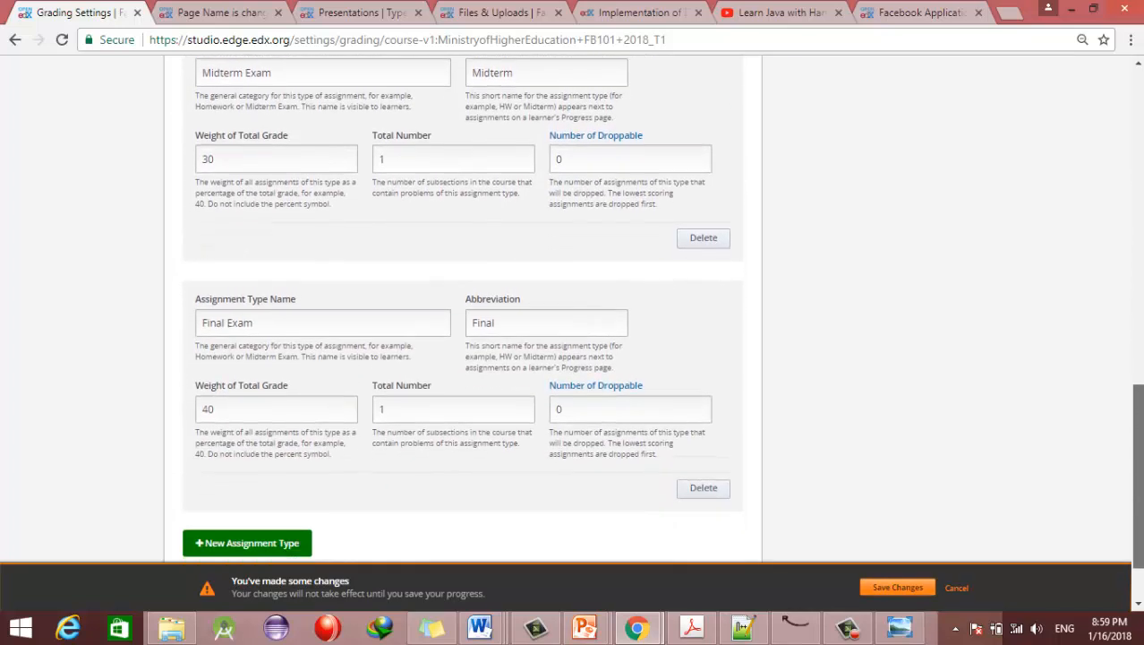
scroll(1127, 170, "up", 10)
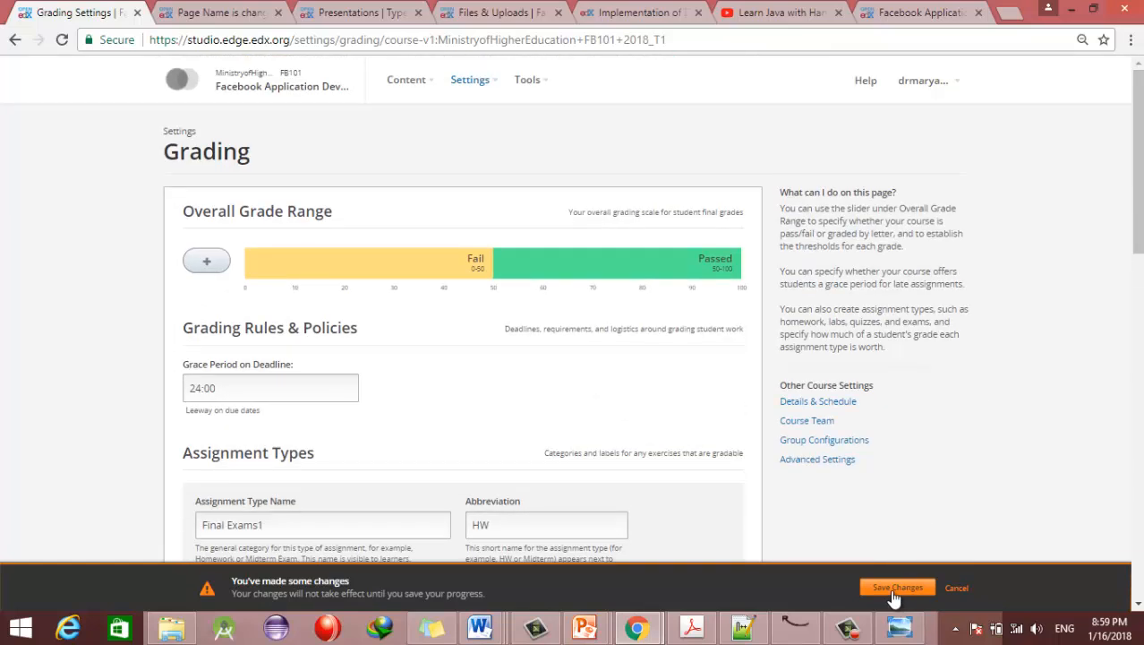
left_click(896, 589)
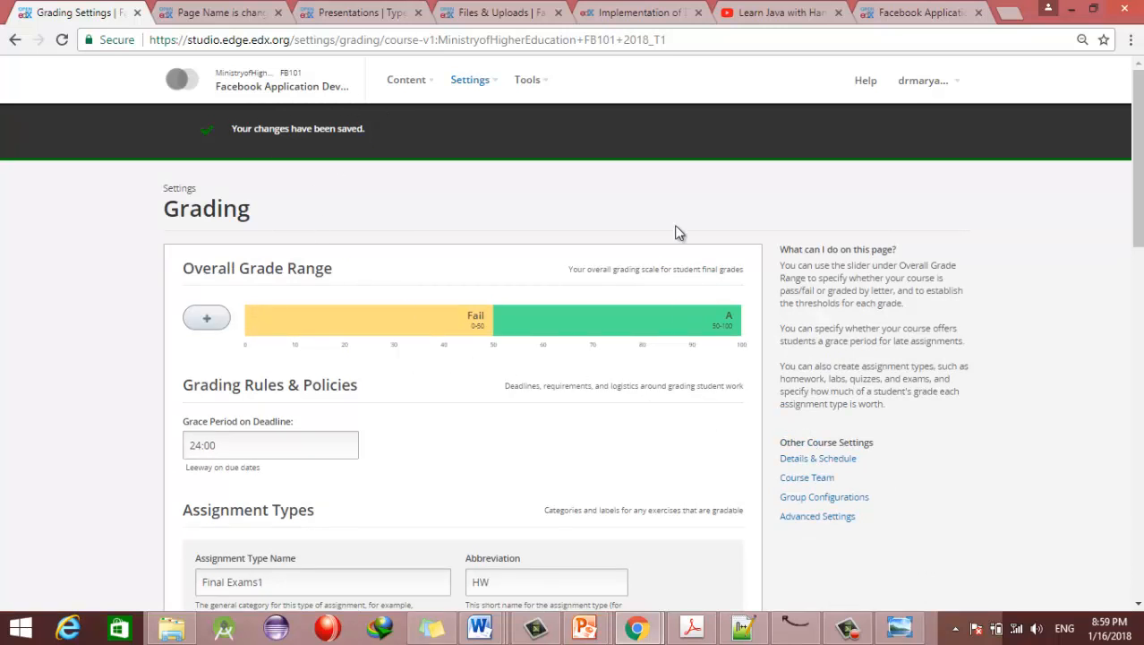
left_click(488, 88)
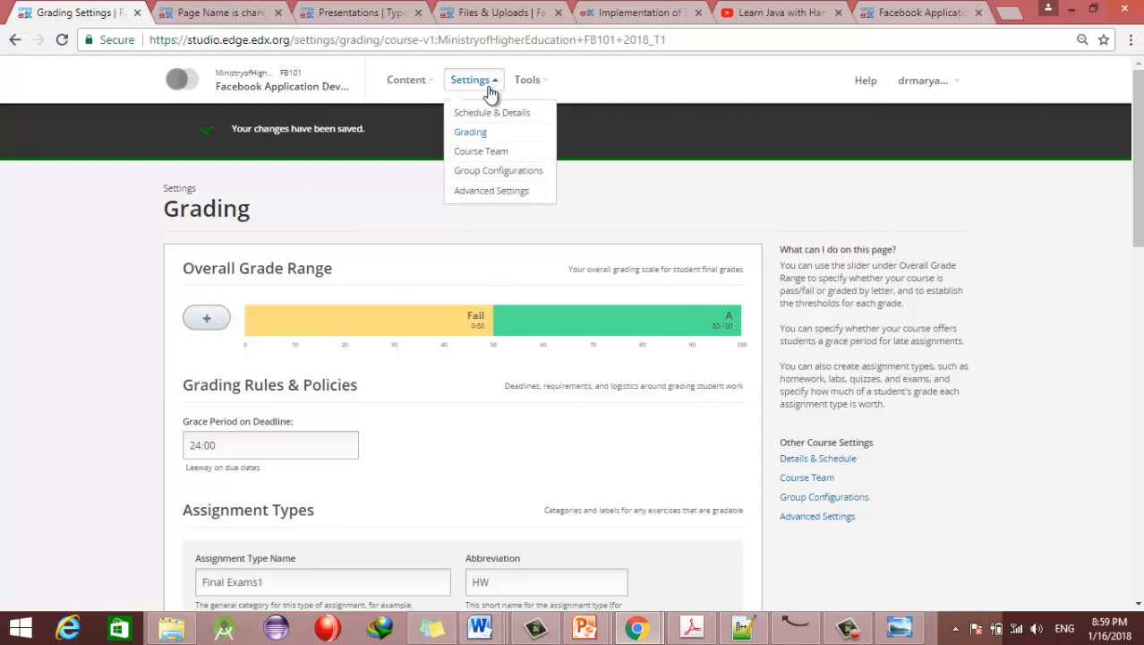
Step: Go to the Course Team settings and open the Add a New Team Member form
left_click(481, 159)
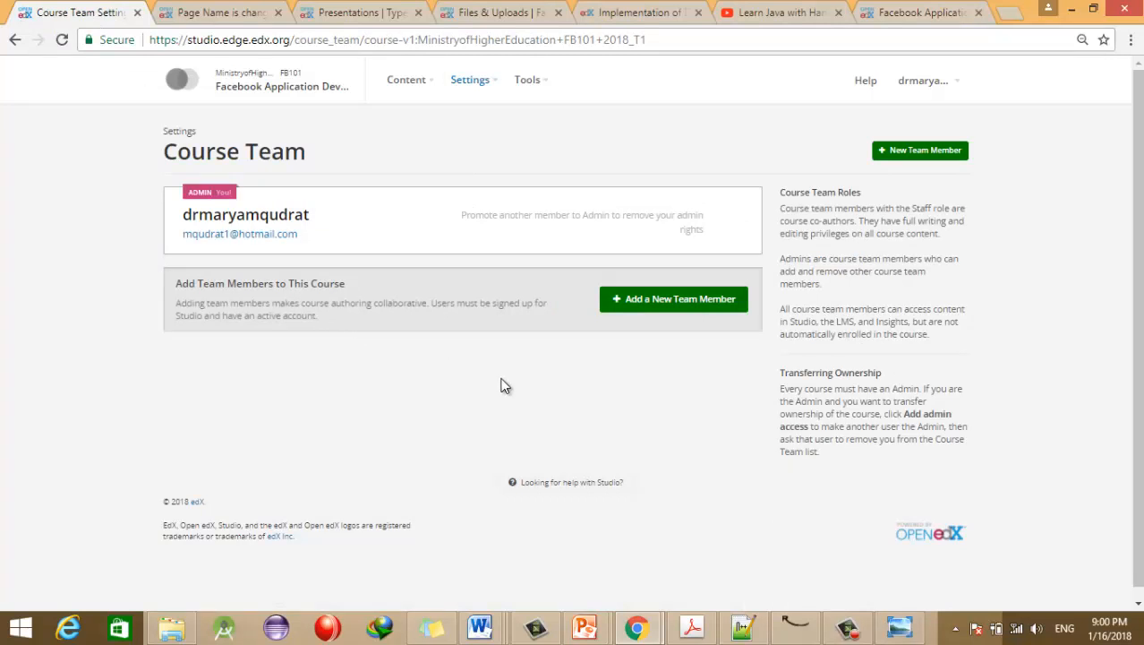
left_click(678, 307)
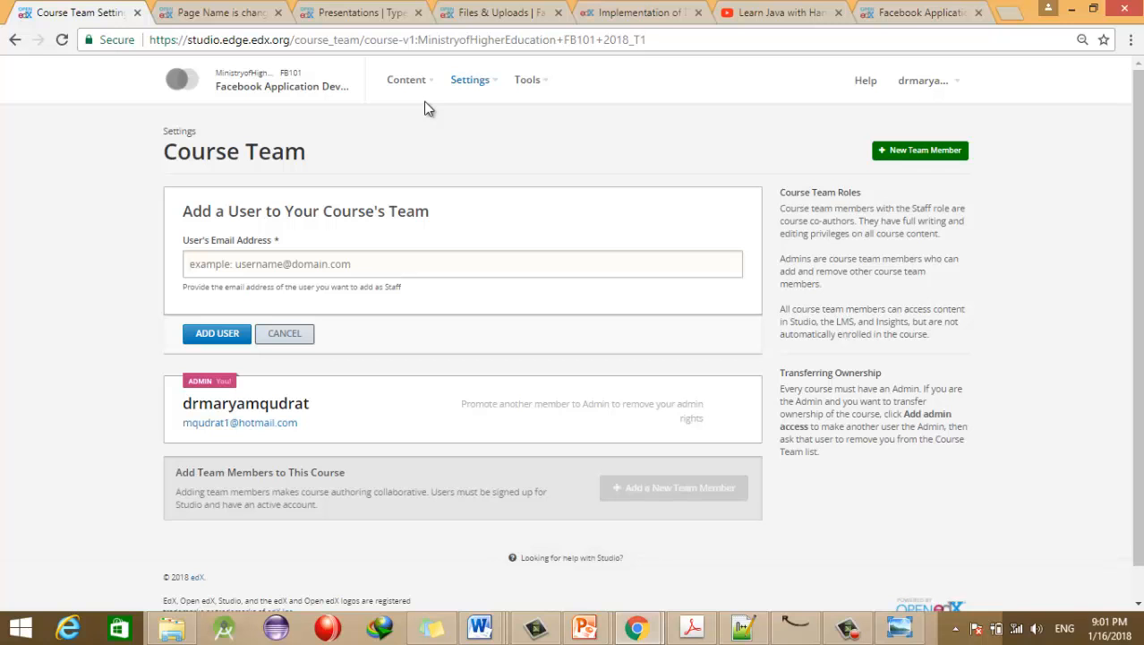
Step: Create a content group named 'JAva Users' in Group Configurations
left_click(474, 83)
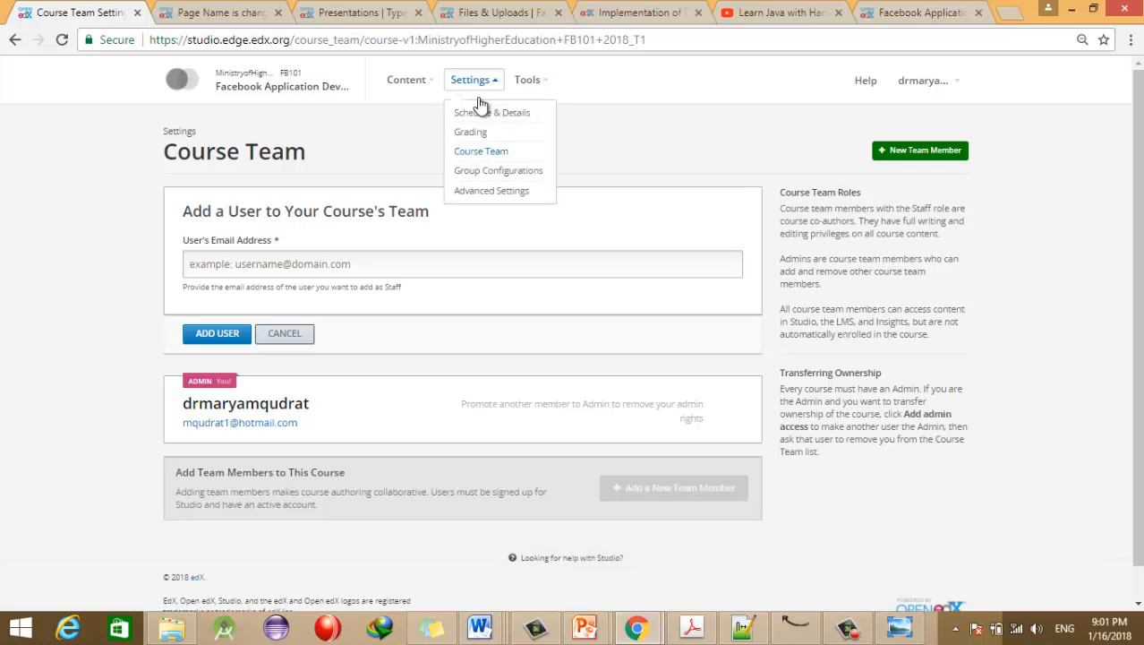
left_click(480, 175)
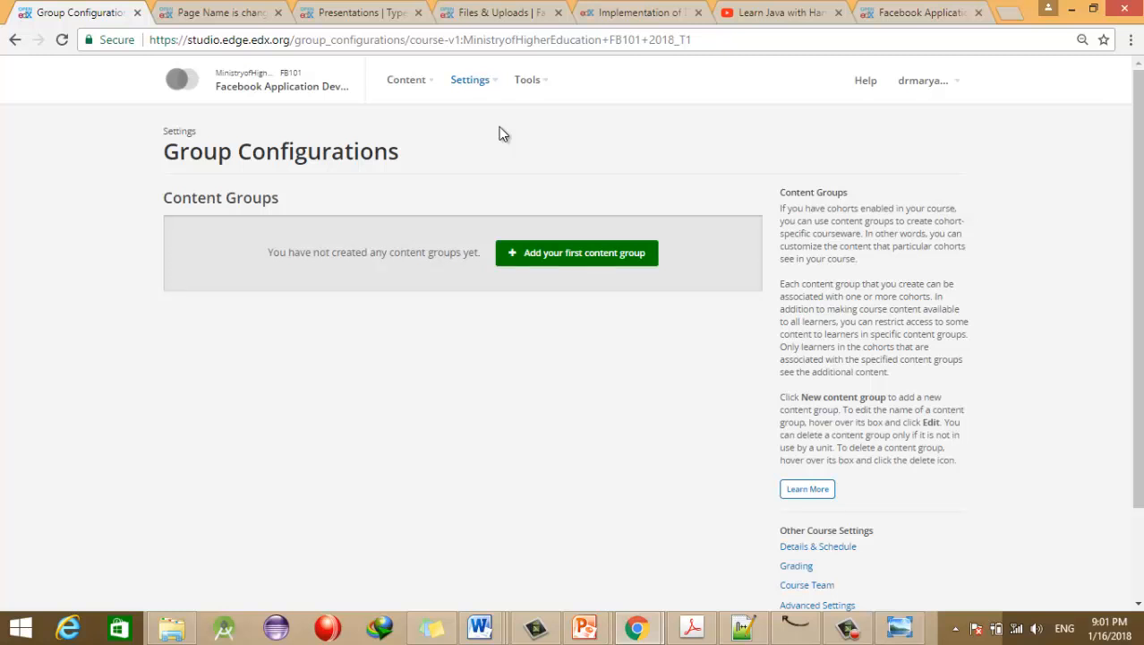
left_click(547, 252)
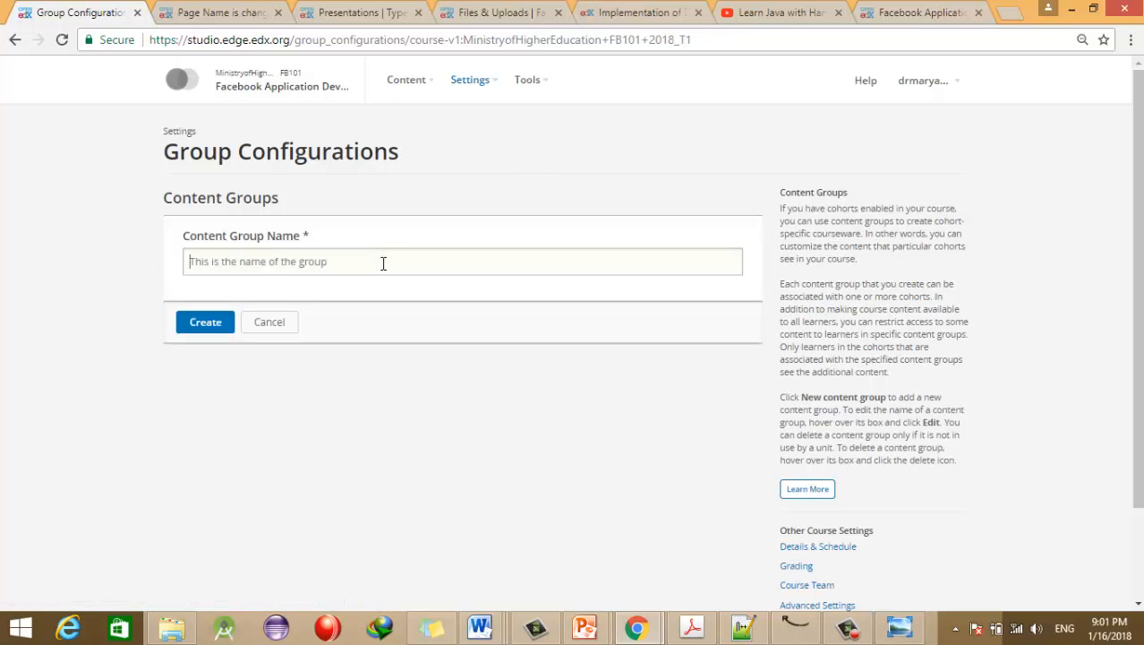
type("JAva Users")
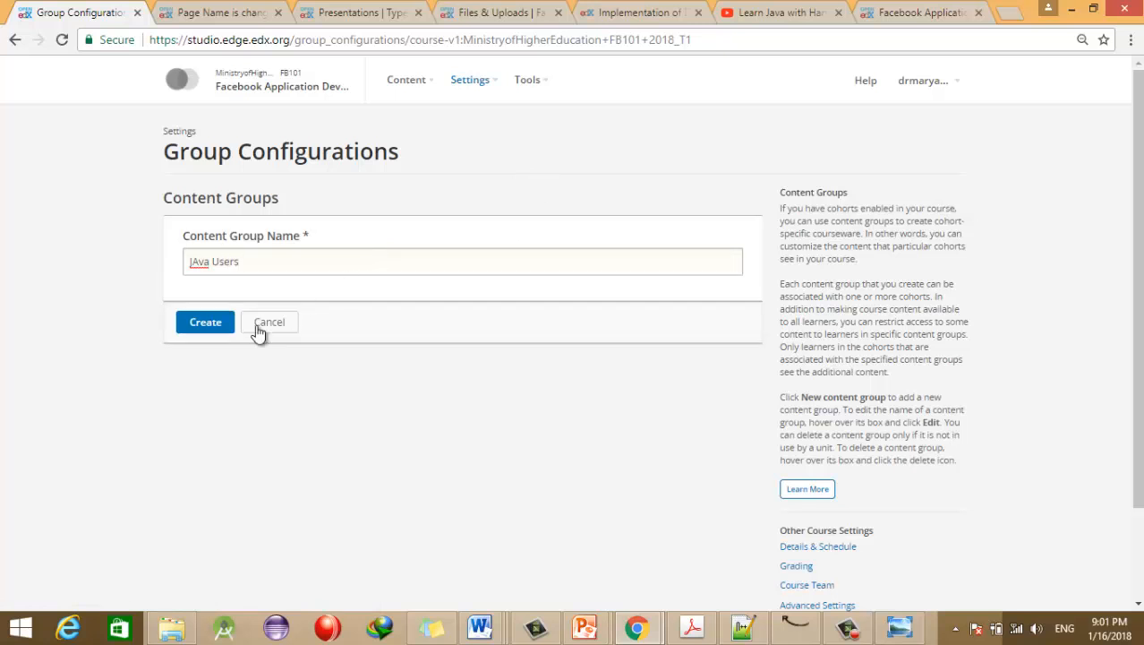
left_click(197, 329)
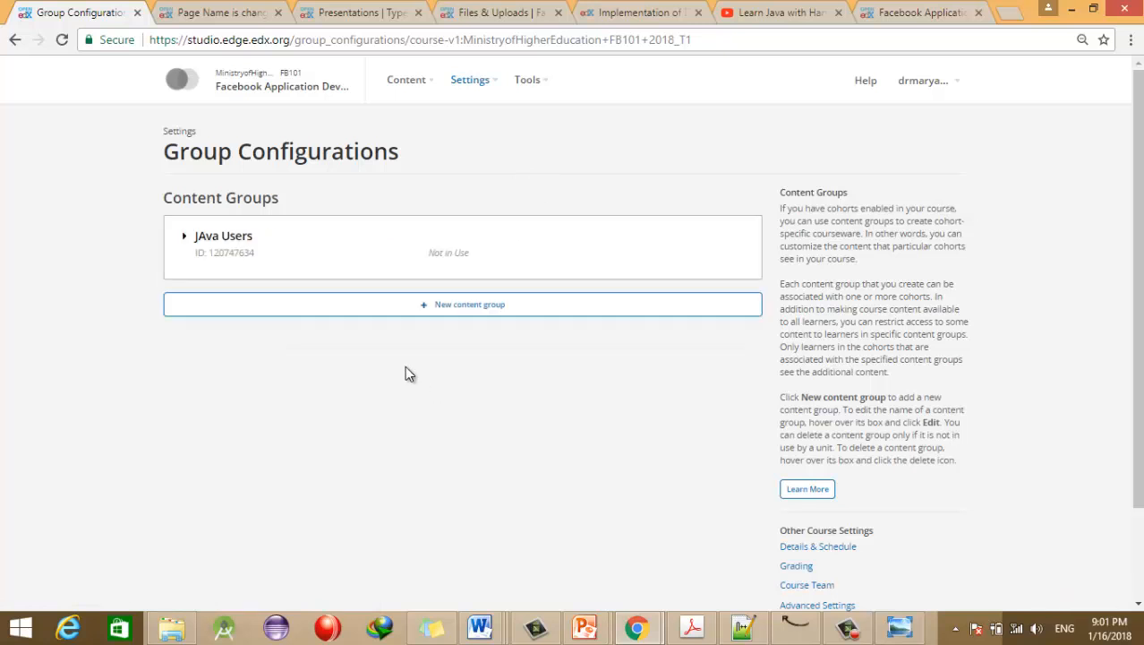
Step: Expand the JAva Users group and follow the Course Outline link in its description
left_click(239, 241)
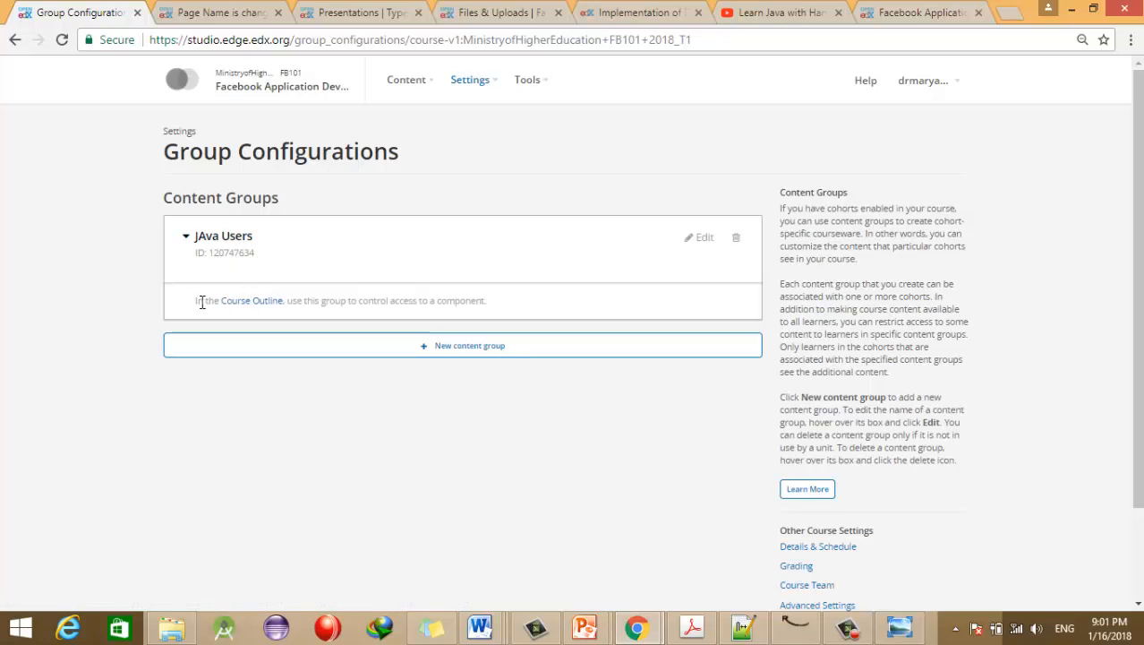
left_click_drag(196, 301, 505, 304)
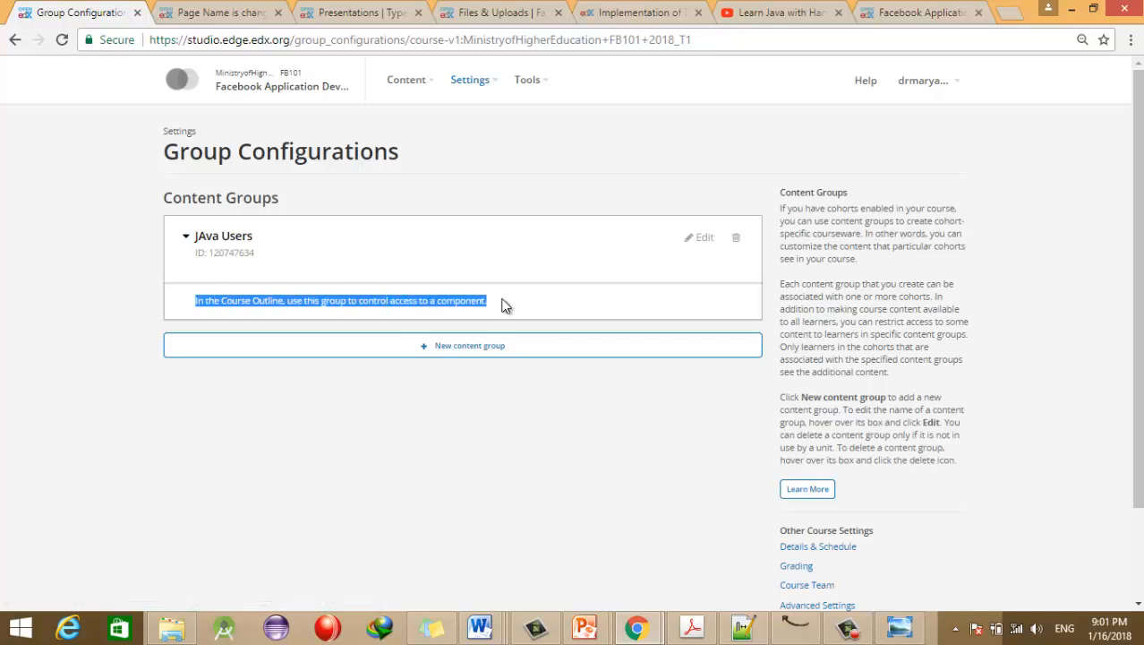
left_click(268, 302)
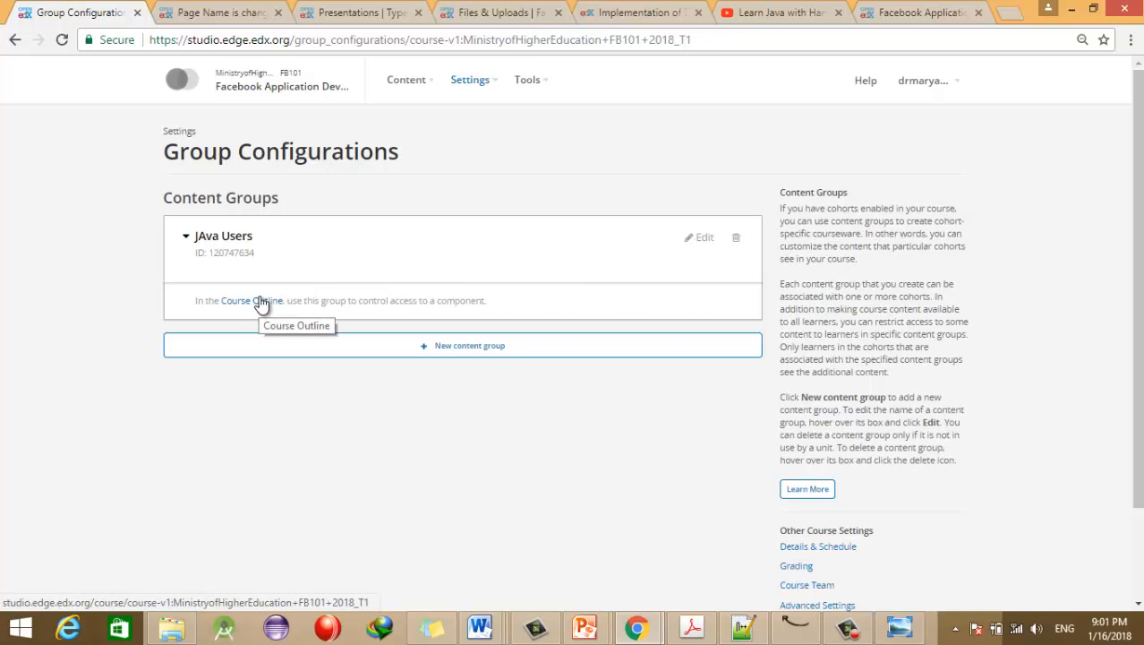
left_click(261, 302)
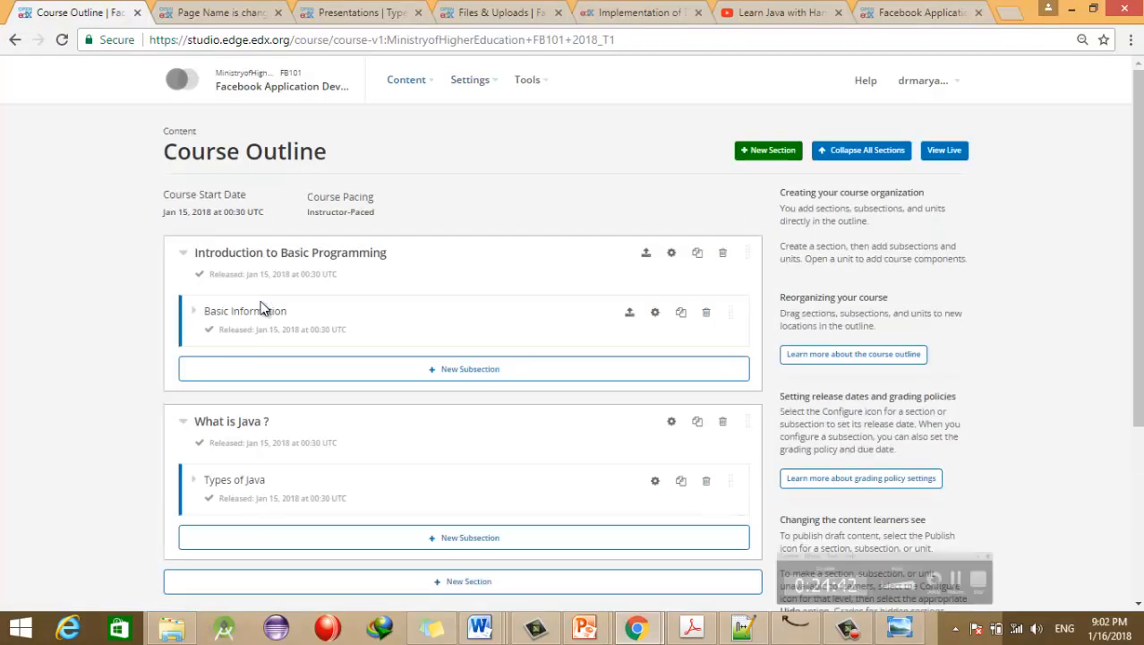
Step: Review the Introduction to Basic Programming section's visibility and release settings, then cancel without changes
left_click(672, 252)
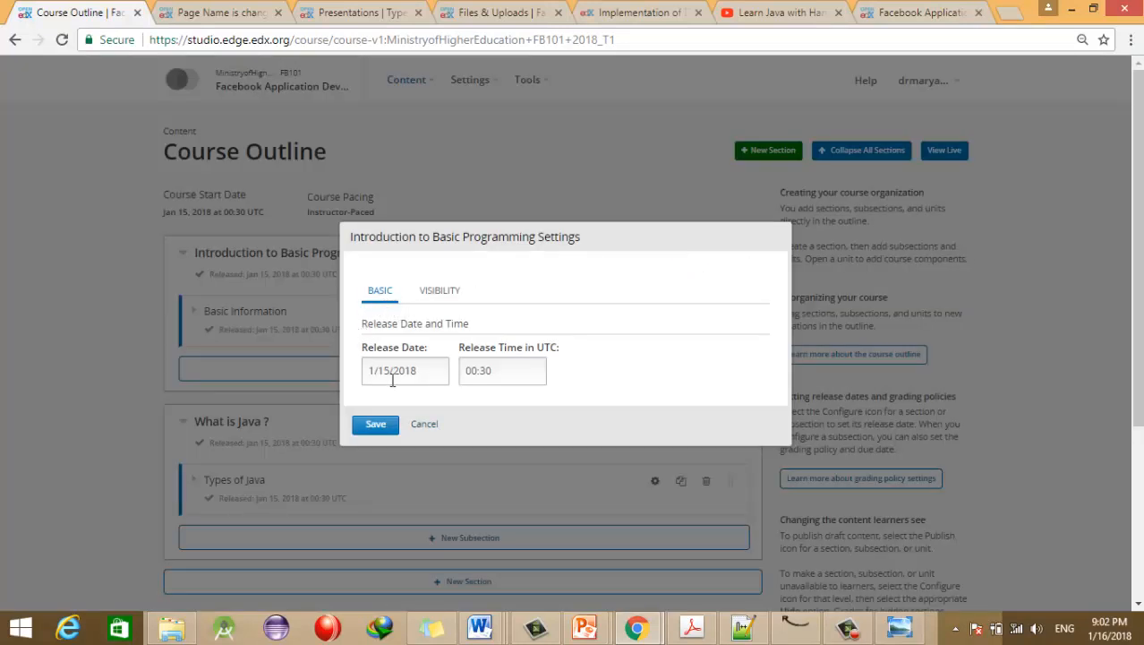
left_click(438, 292)
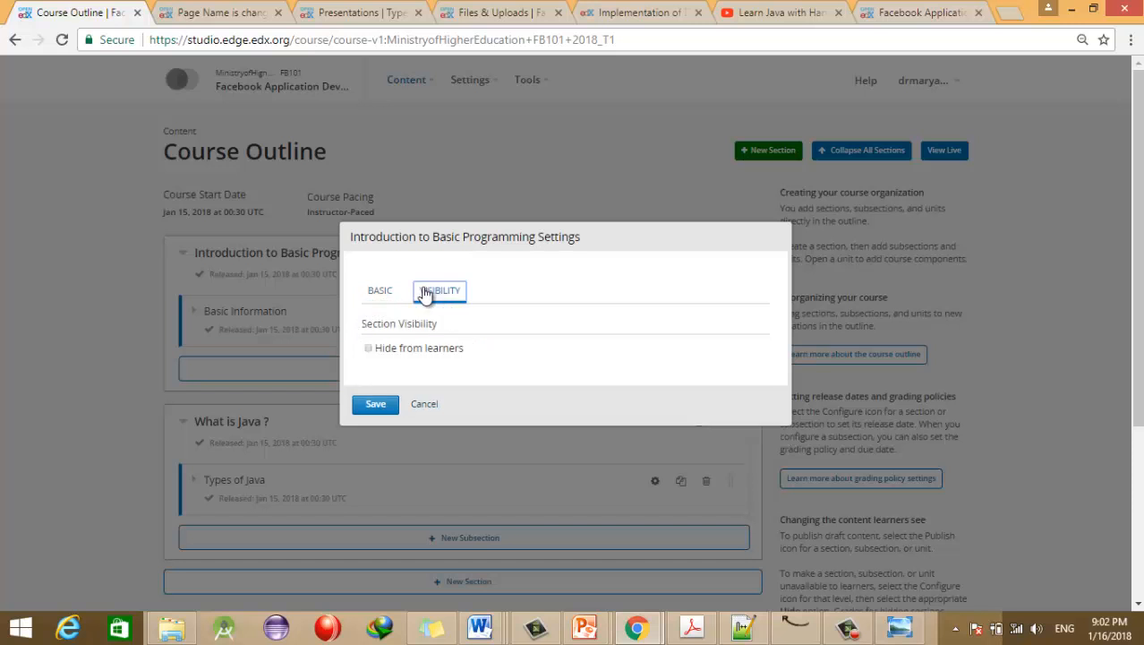
left_click(383, 294)
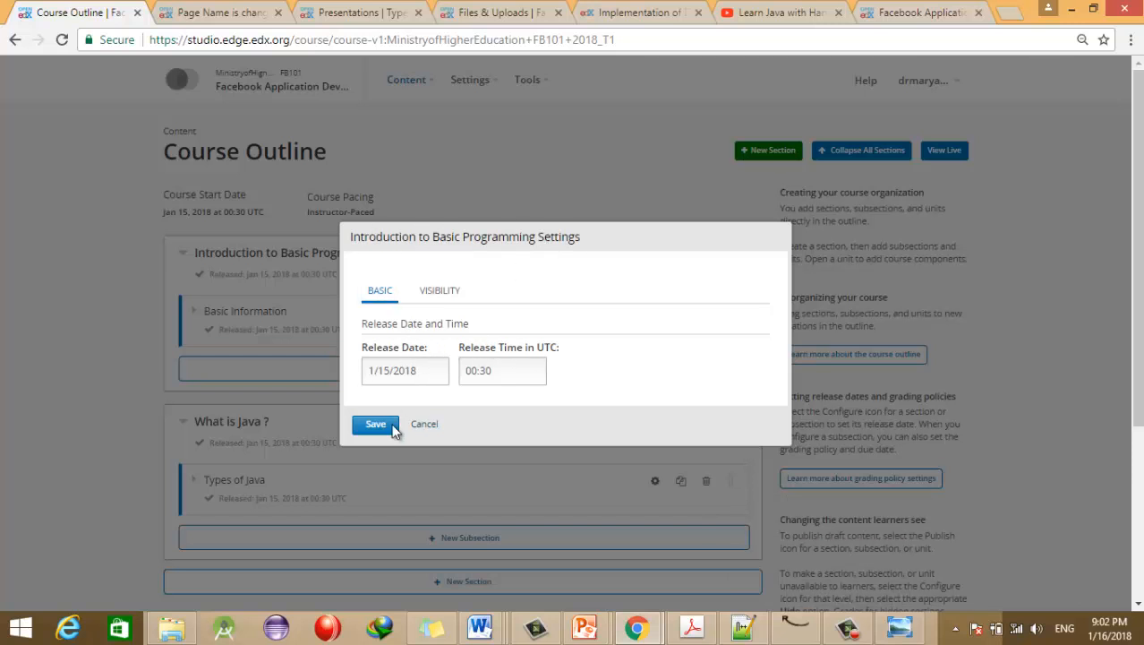
left_click(425, 425)
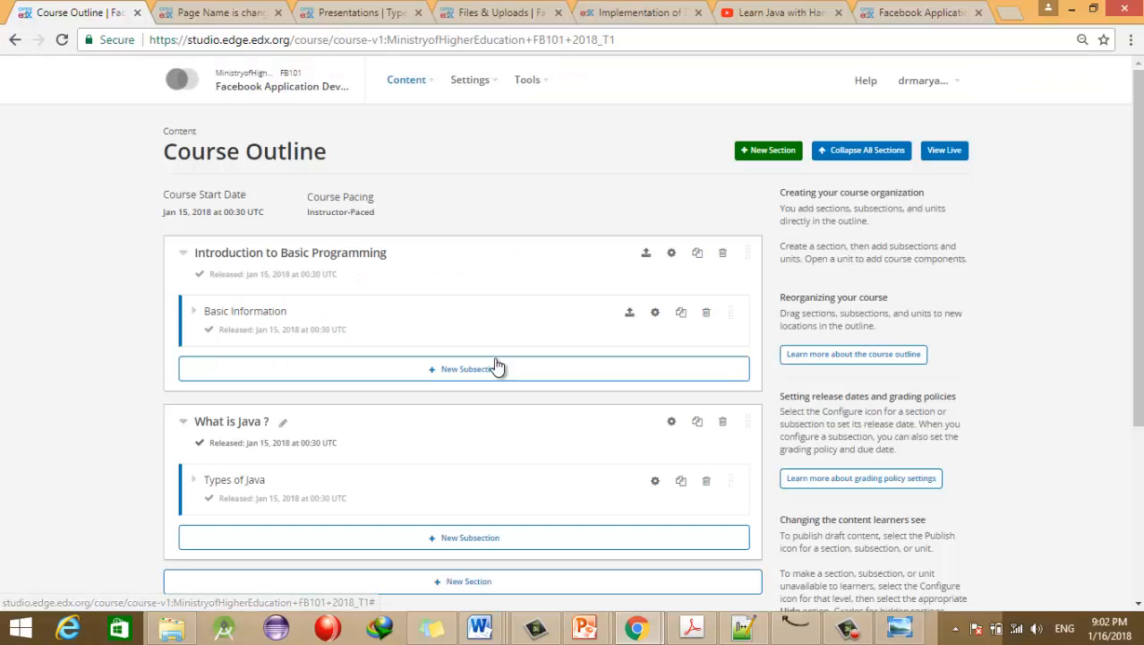
Step: Grade the Basic Information subsection as Final Exams1, save, and expand it to show its units
left_click(654, 312)
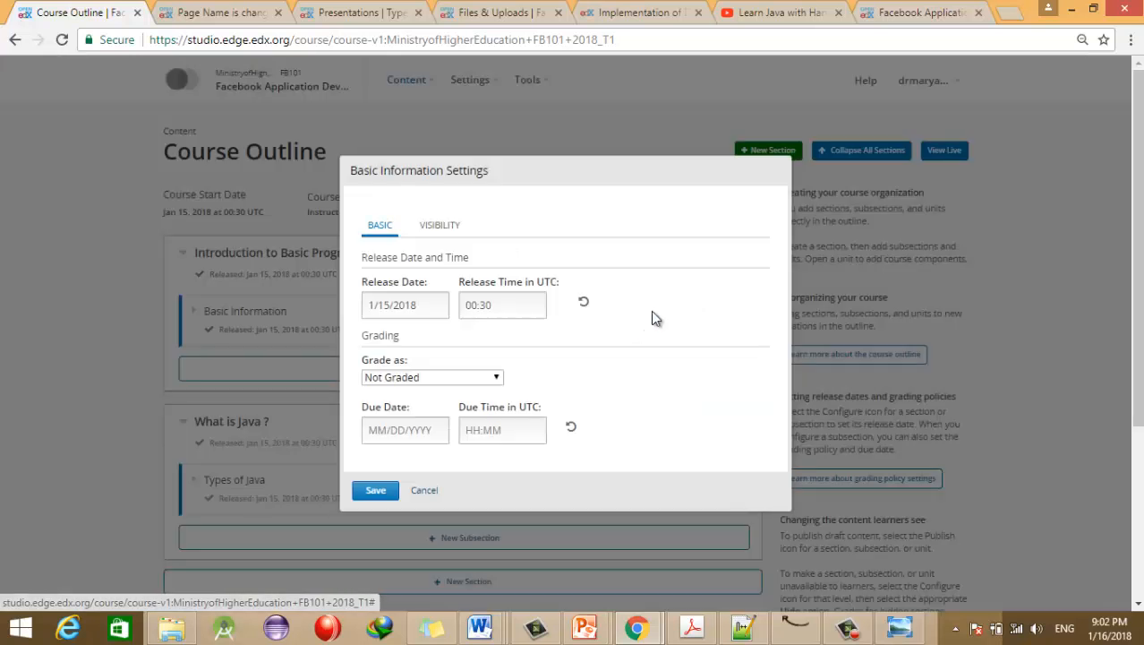
left_click(437, 380)
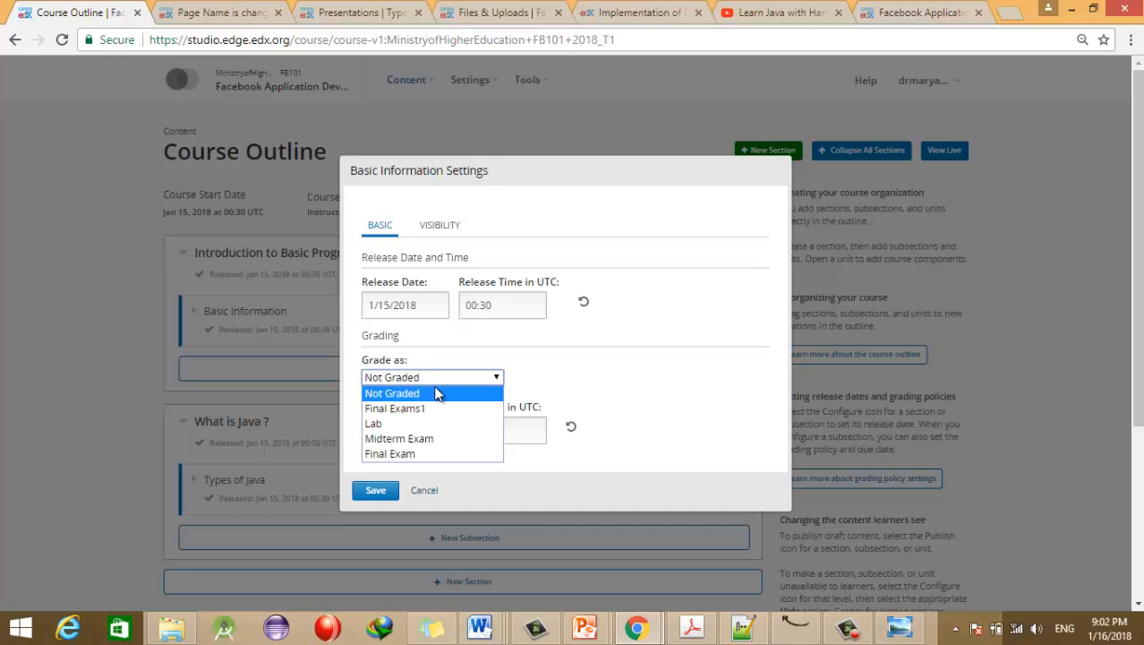
left_click(435, 409)
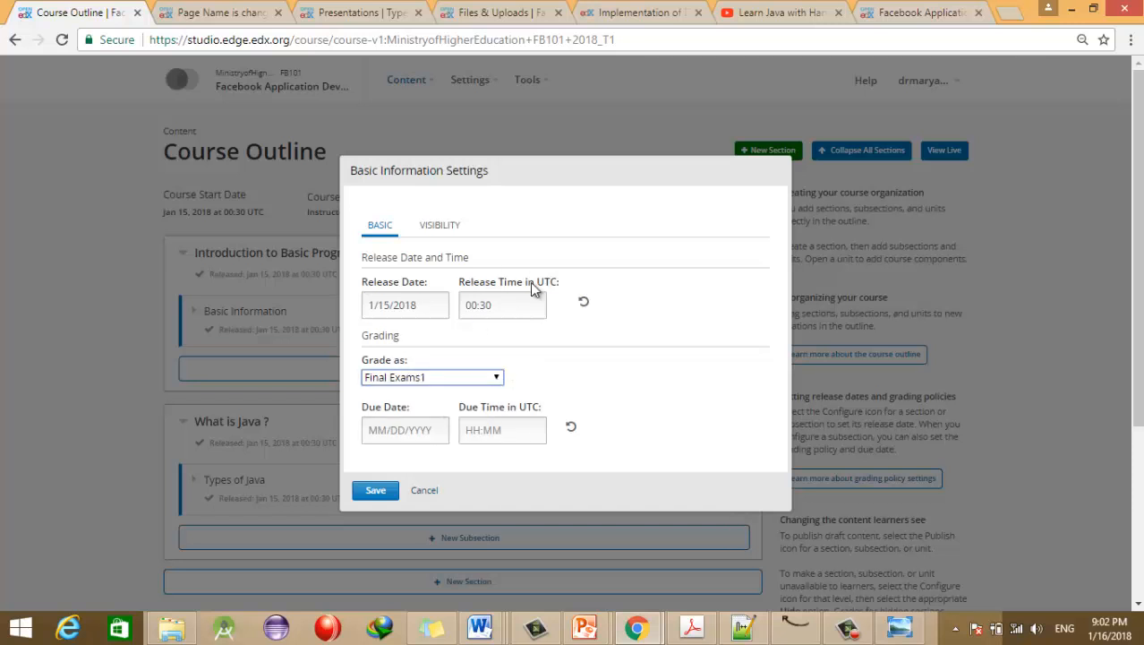
left_click(375, 490)
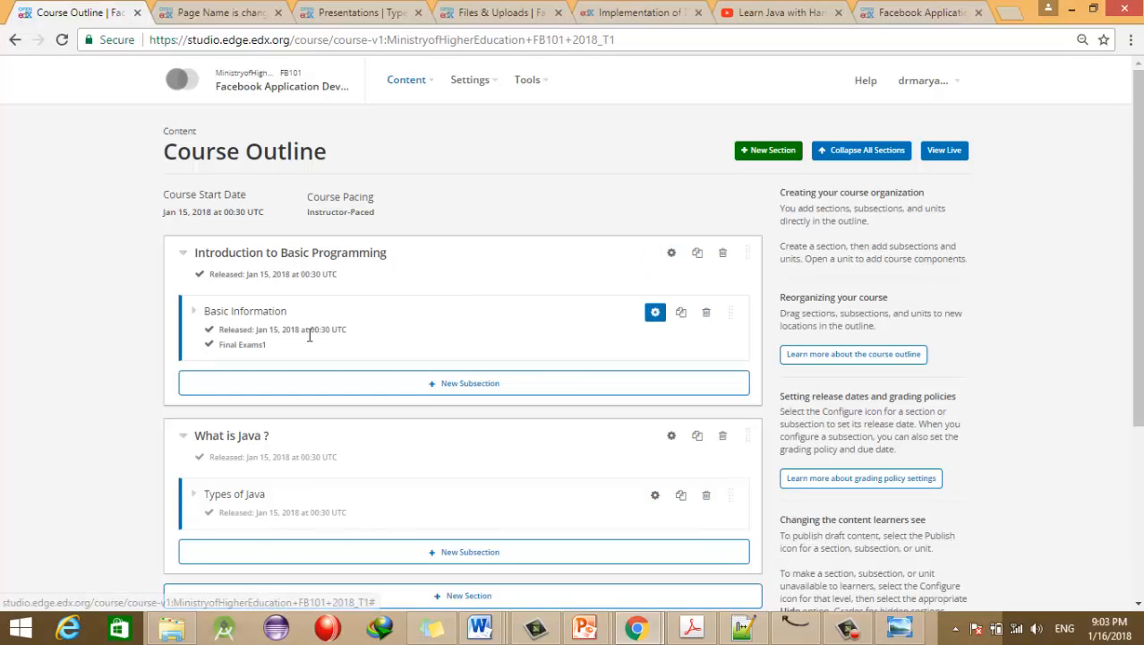
left_click(194, 311)
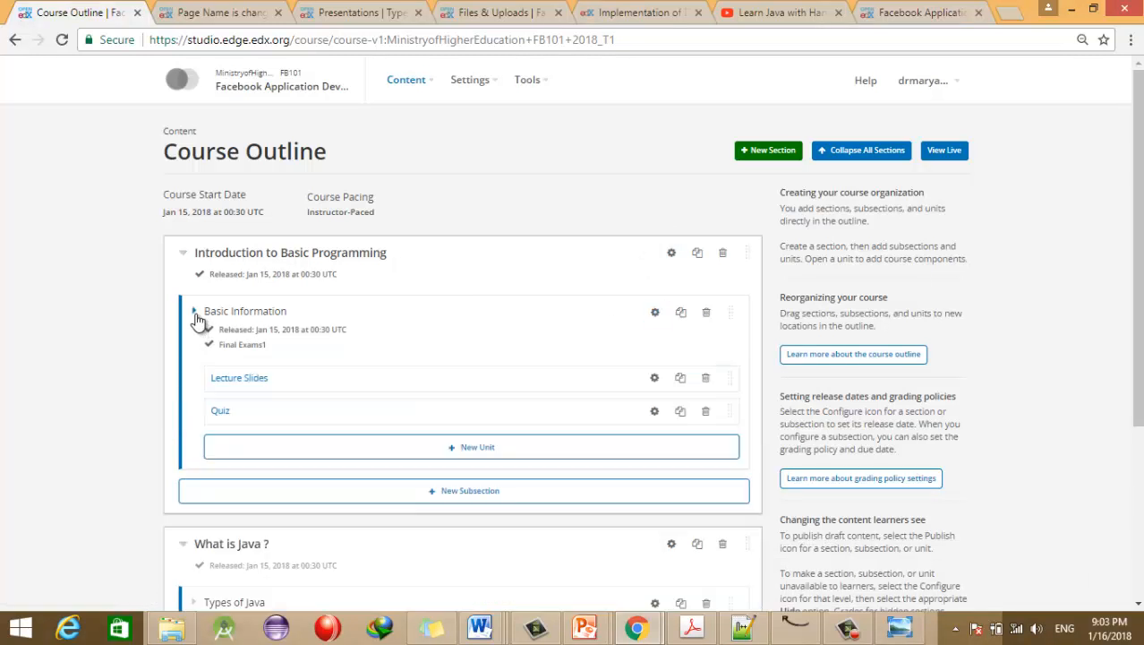
Step: Restrict the Lecture Slides unit's access by Content Groups to JAva Users and save
left_click(655, 378)
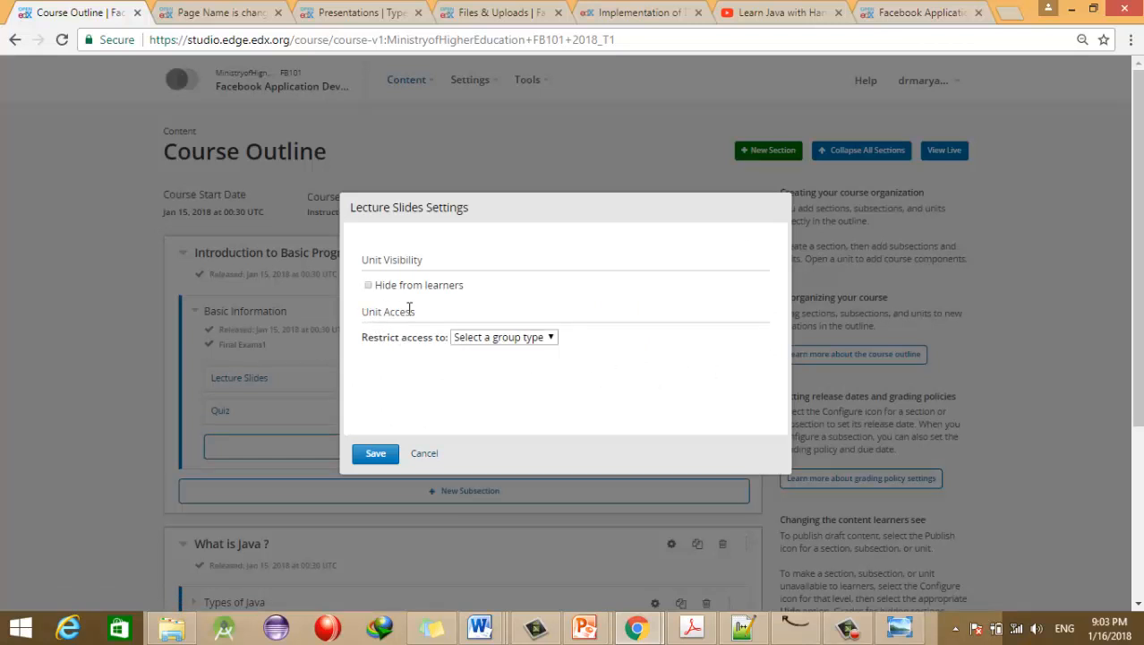
left_click(492, 342)
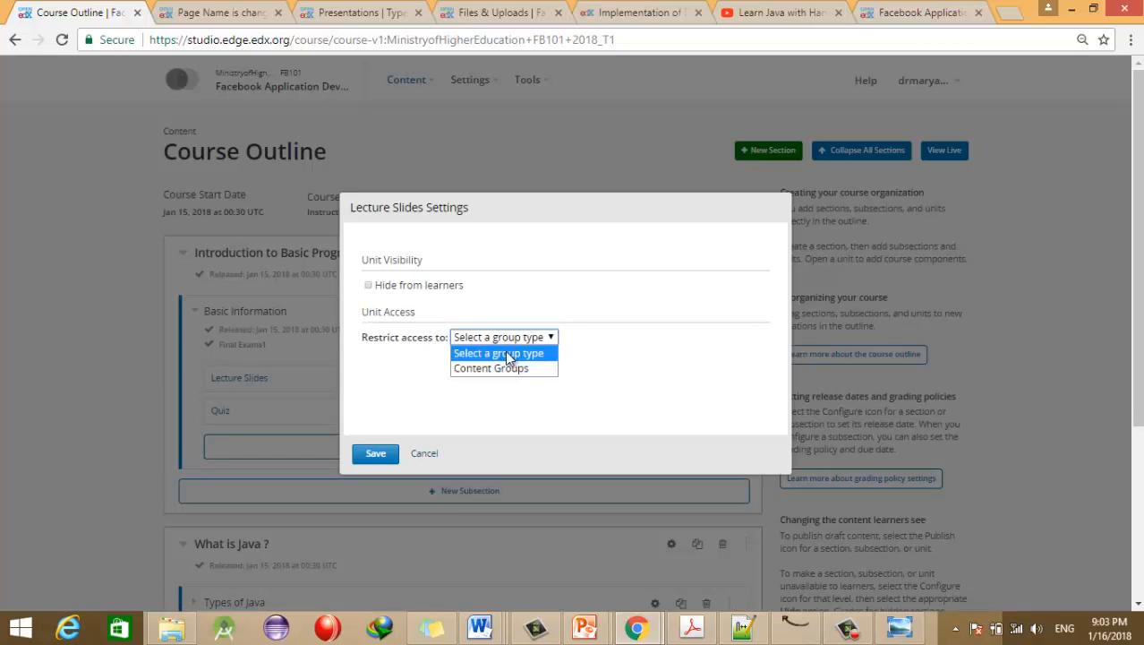
left_click(517, 369)
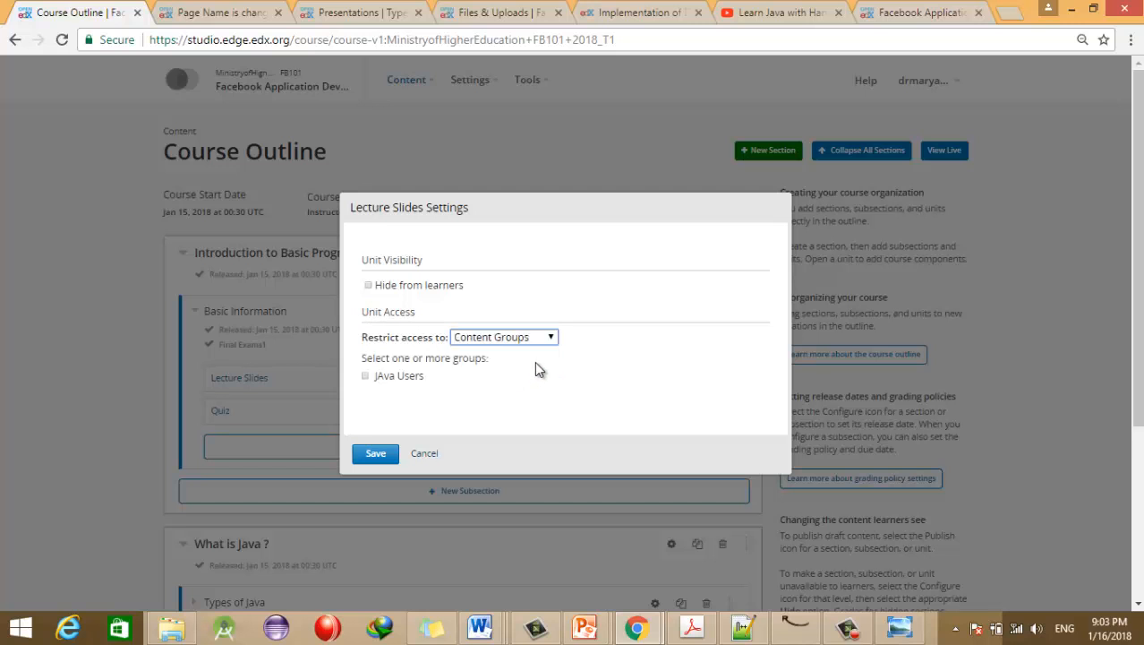
left_click(367, 376)
left_click(375, 455)
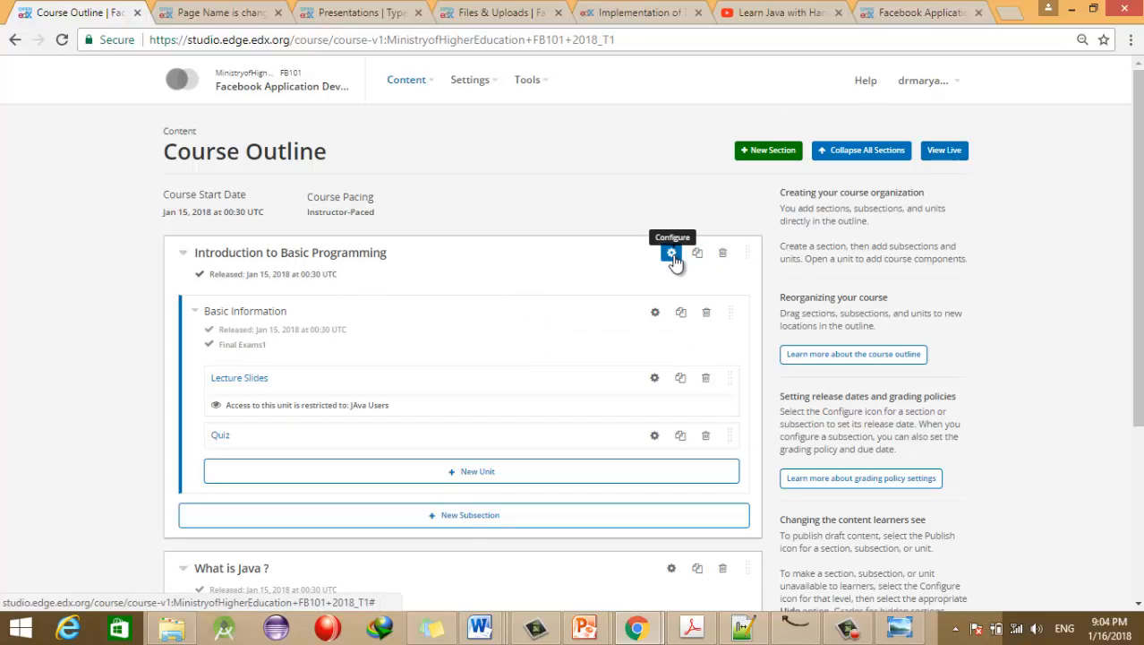
Step: Open the Lecture Slides unit page and view its live version in the LMS
left_click(245, 375)
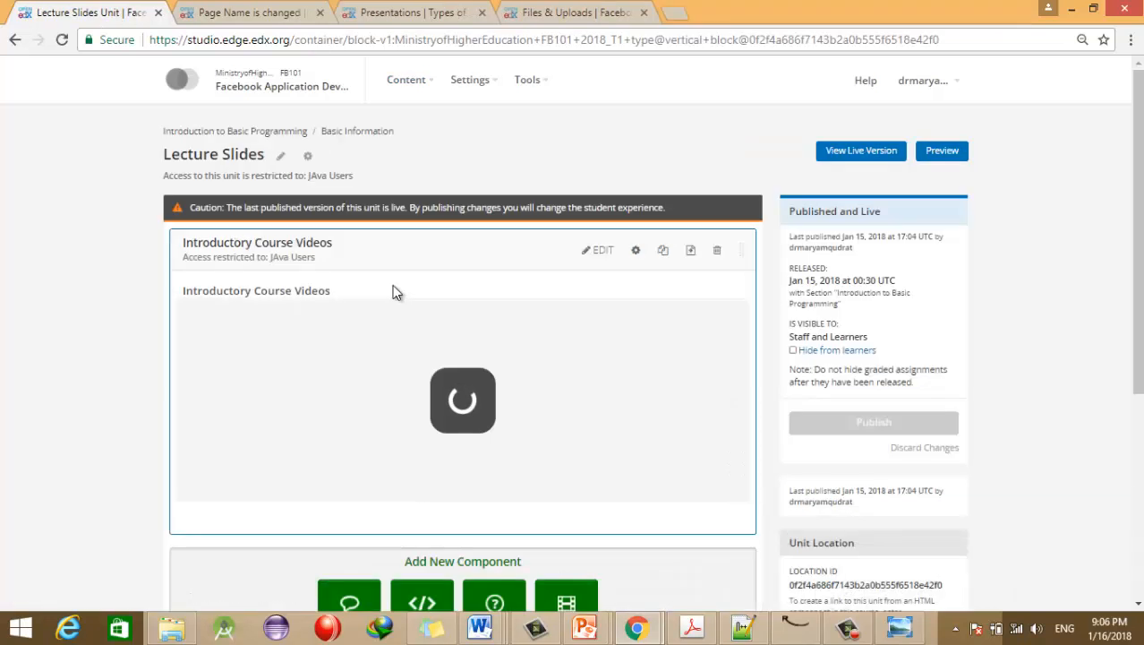
left_click(857, 153)
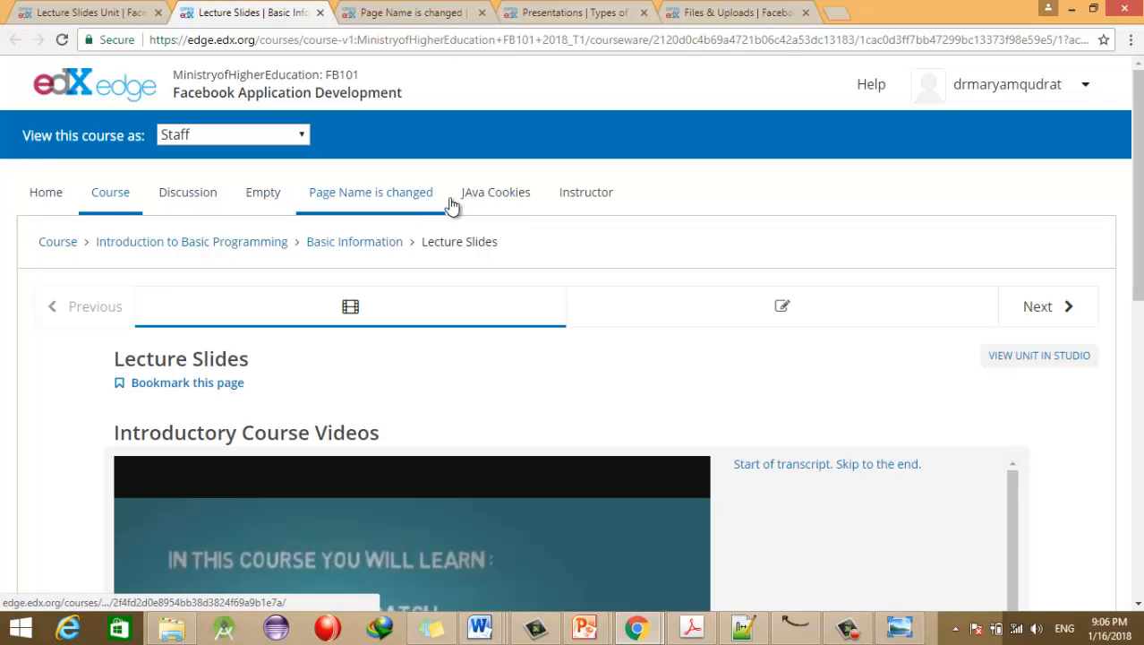
Step: Open the Instructor Dashboard and highlight the Enrollment Information heading on Course Info
left_click(584, 197)
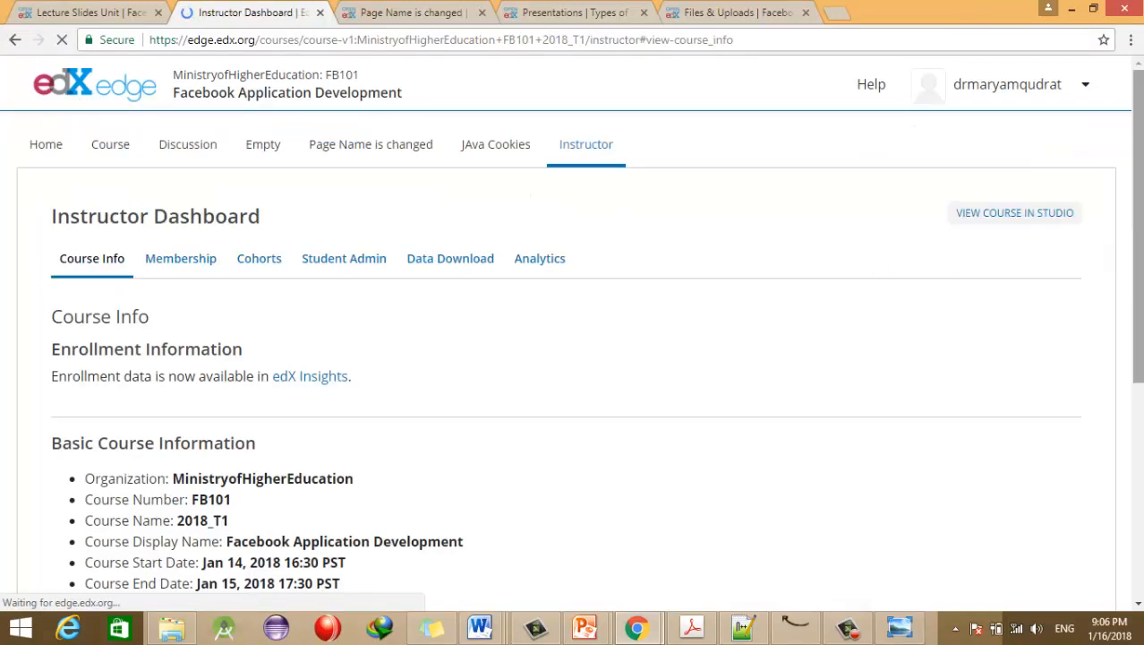
left_click_drag(1137, 252, 1137, 369)
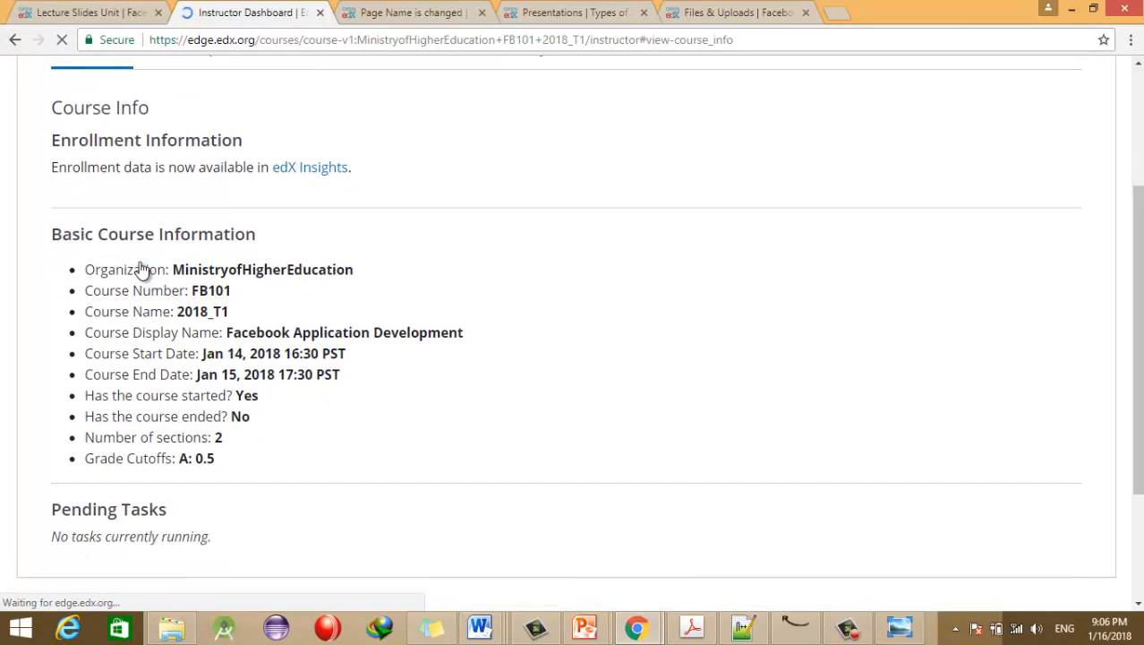
left_click_drag(1138, 340, 1138, 269)
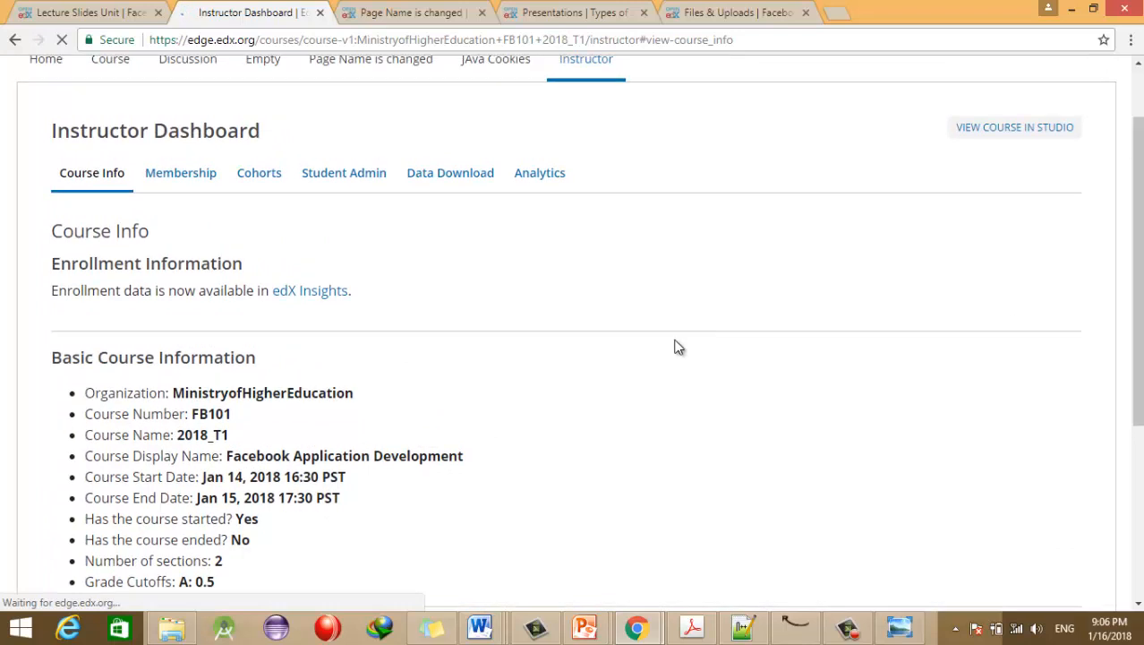
left_click_drag(50, 271, 249, 279)
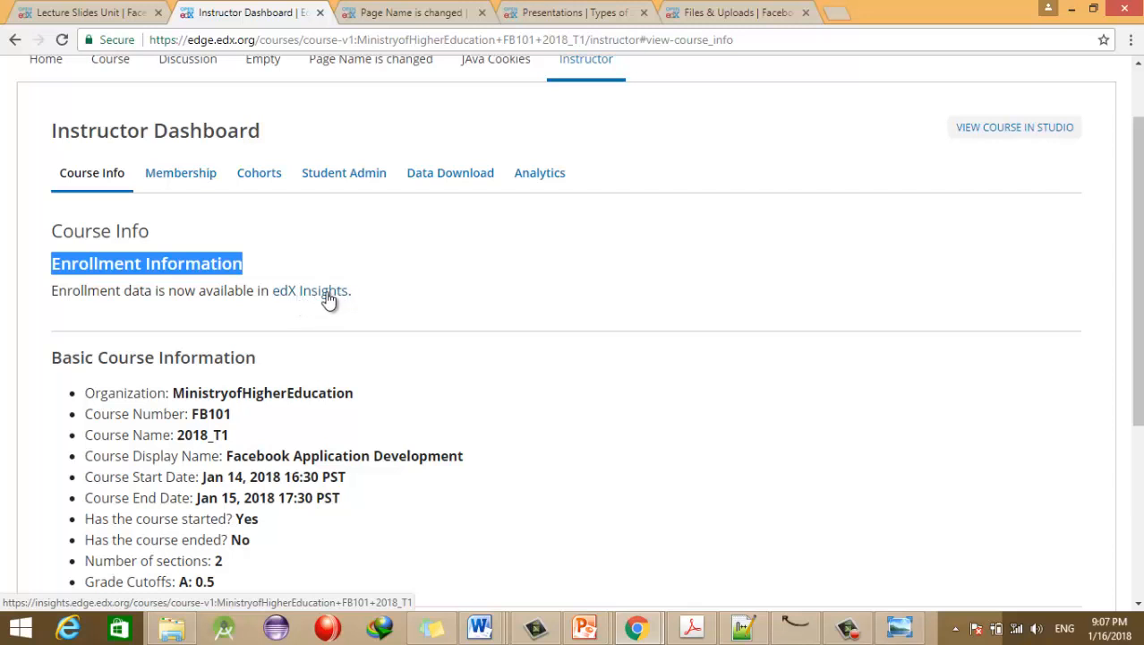
left_click(148, 291)
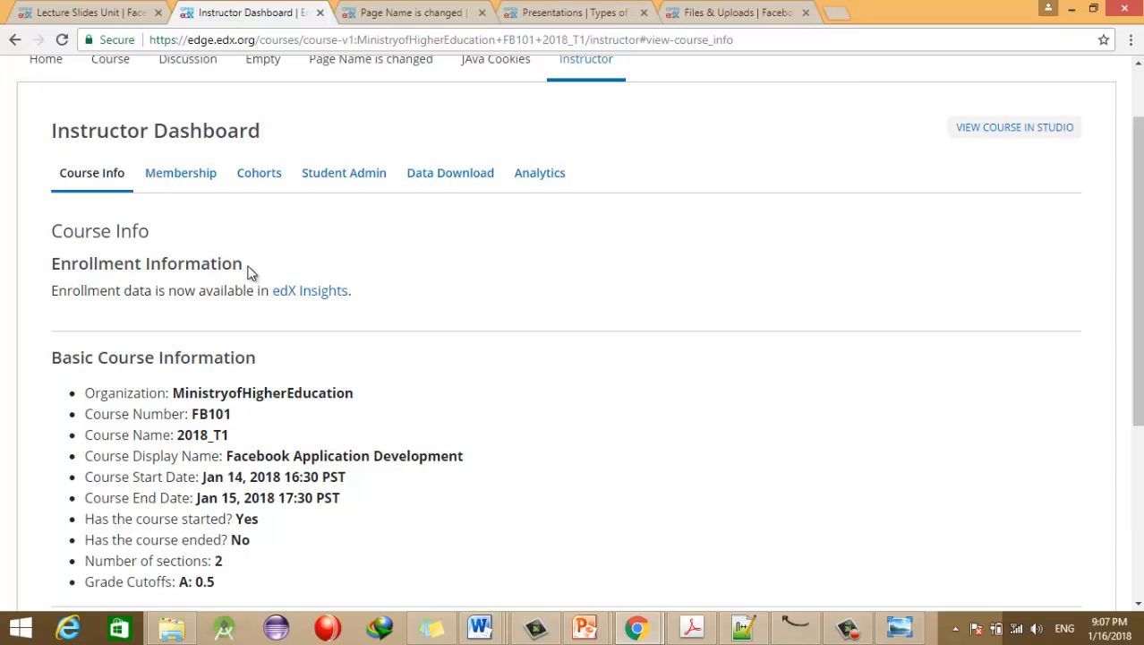
left_click_drag(246, 266, 51, 265)
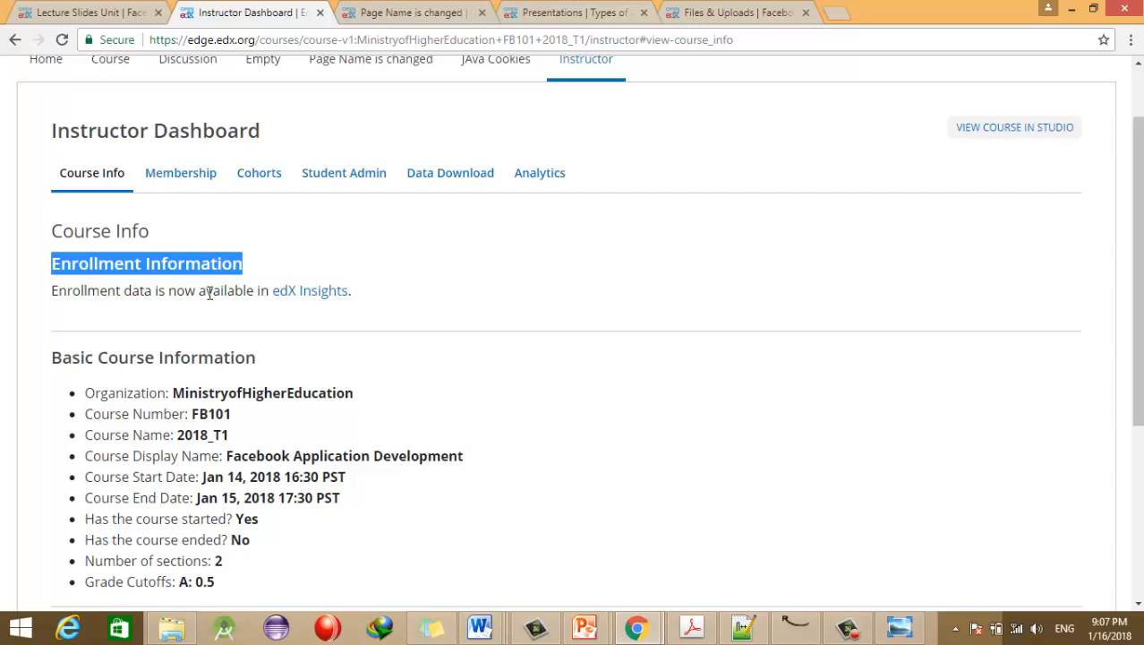
Step: Browse the Data Download reports panel, then go to the Cohorts page
left_click(470, 173)
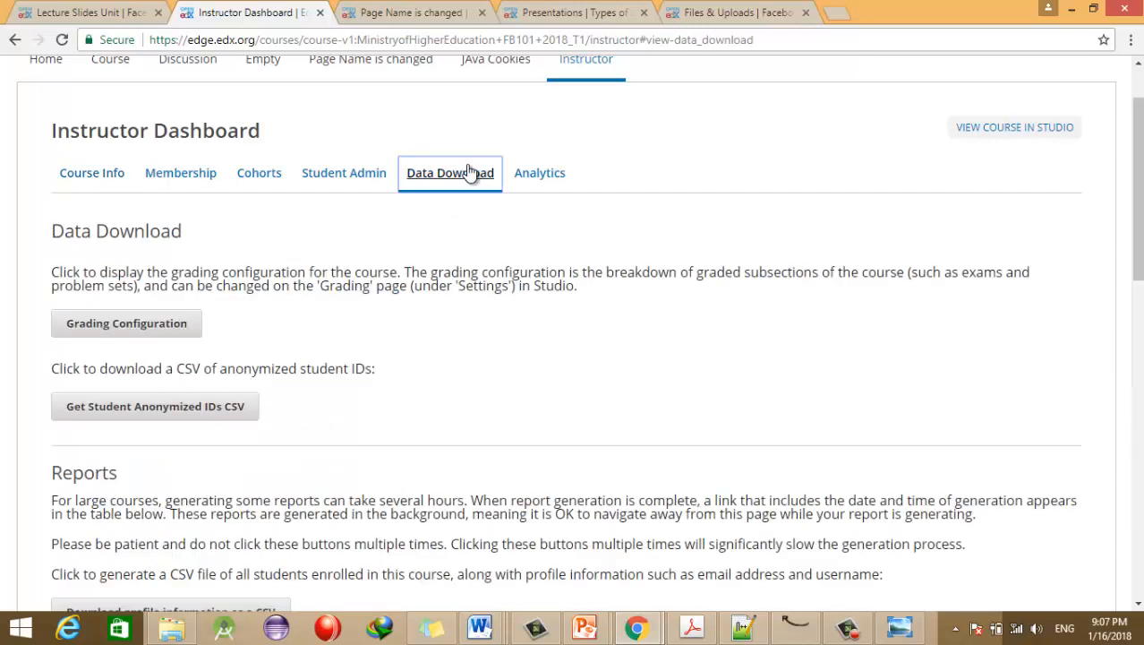
left_click_drag(1138, 260, 1139, 501)
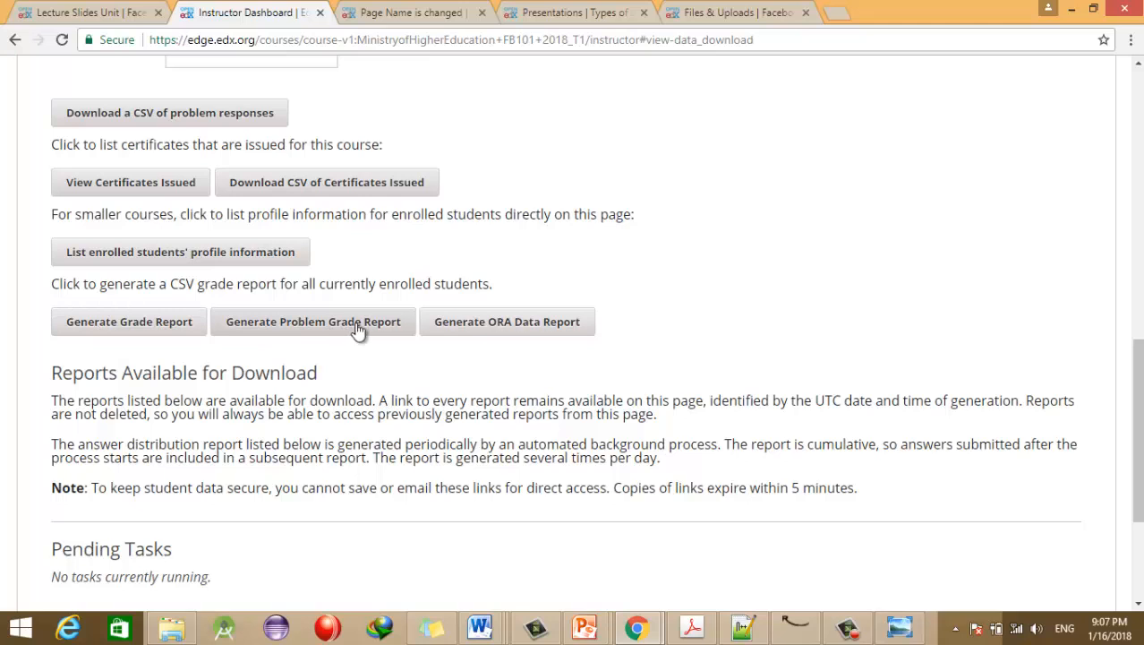
left_click_drag(1137, 370, 1121, 157)
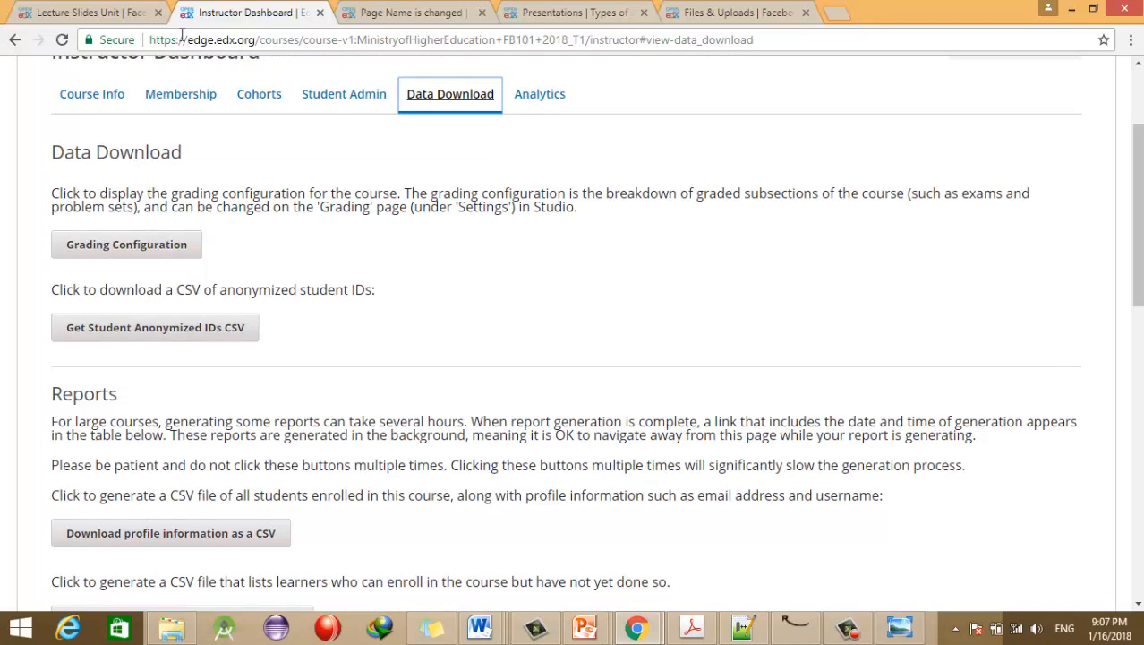
left_click(263, 95)
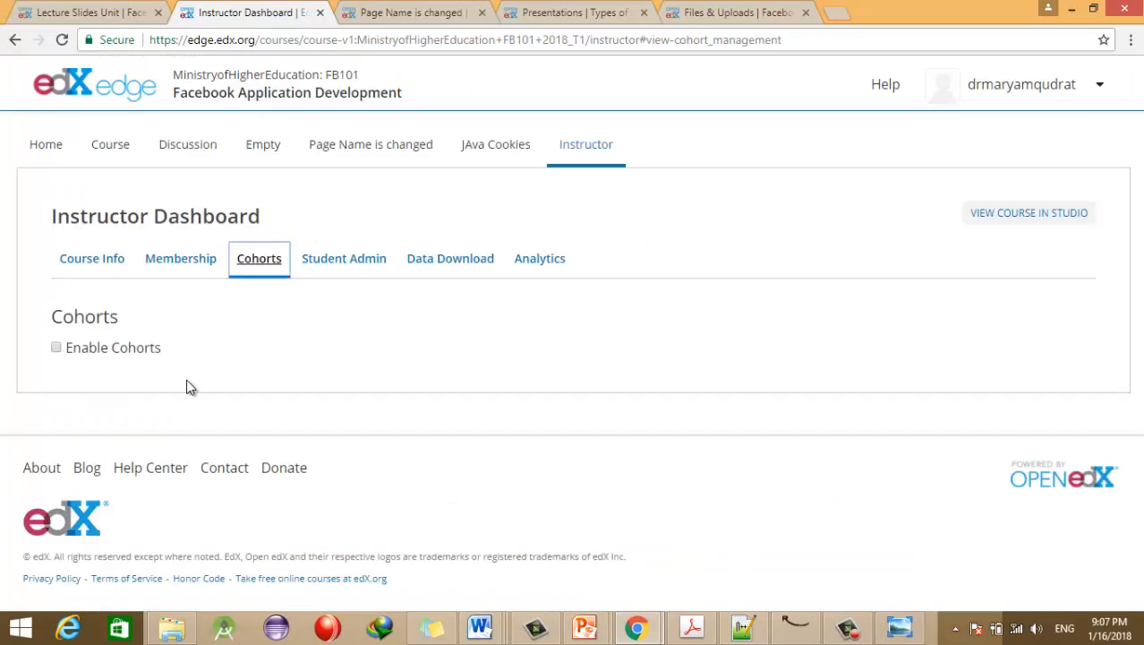
Step: Enable cohorts and start a new cohort named 'Java API Cohorts'
left_click(56, 347)
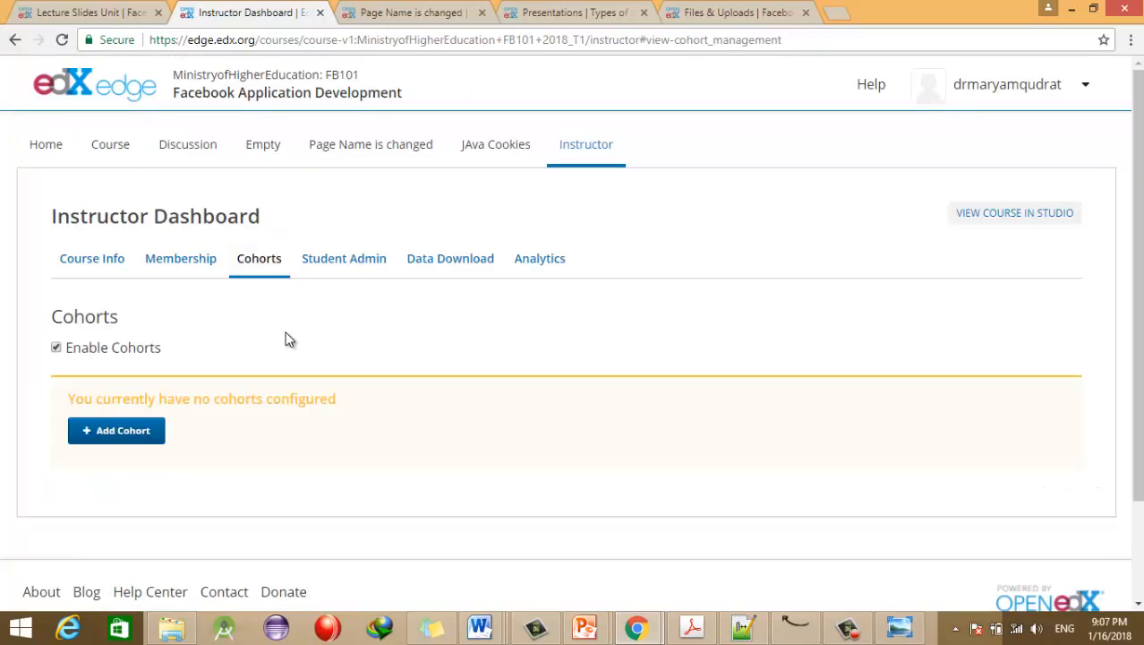
left_click(121, 439)
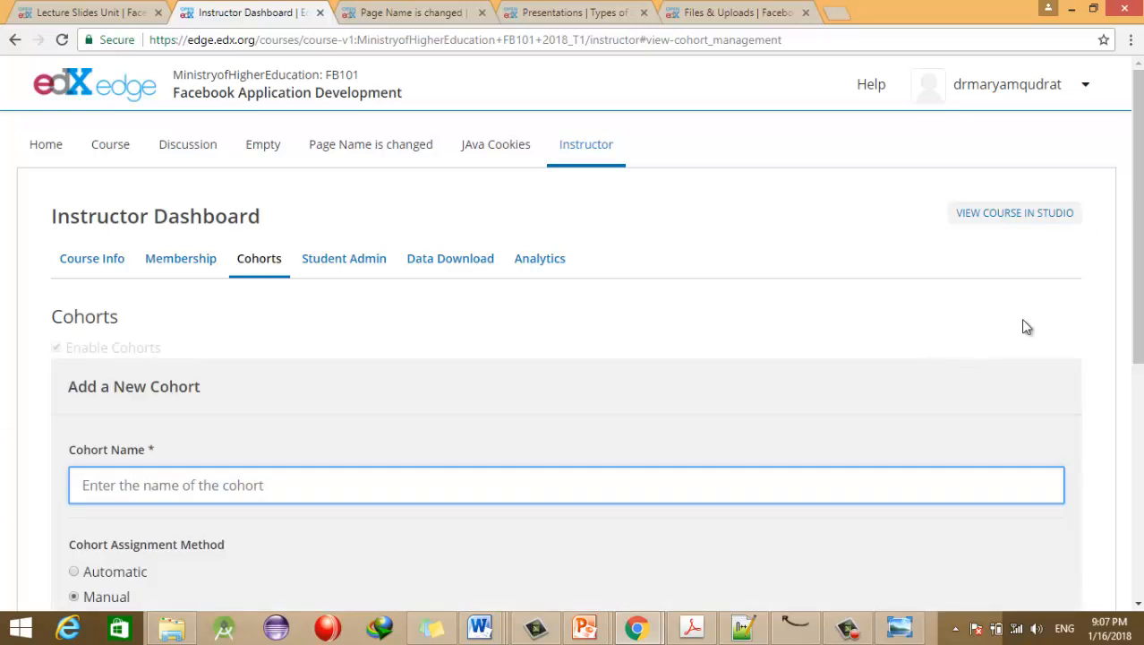
left_click_drag(1138, 304, 1138, 416)
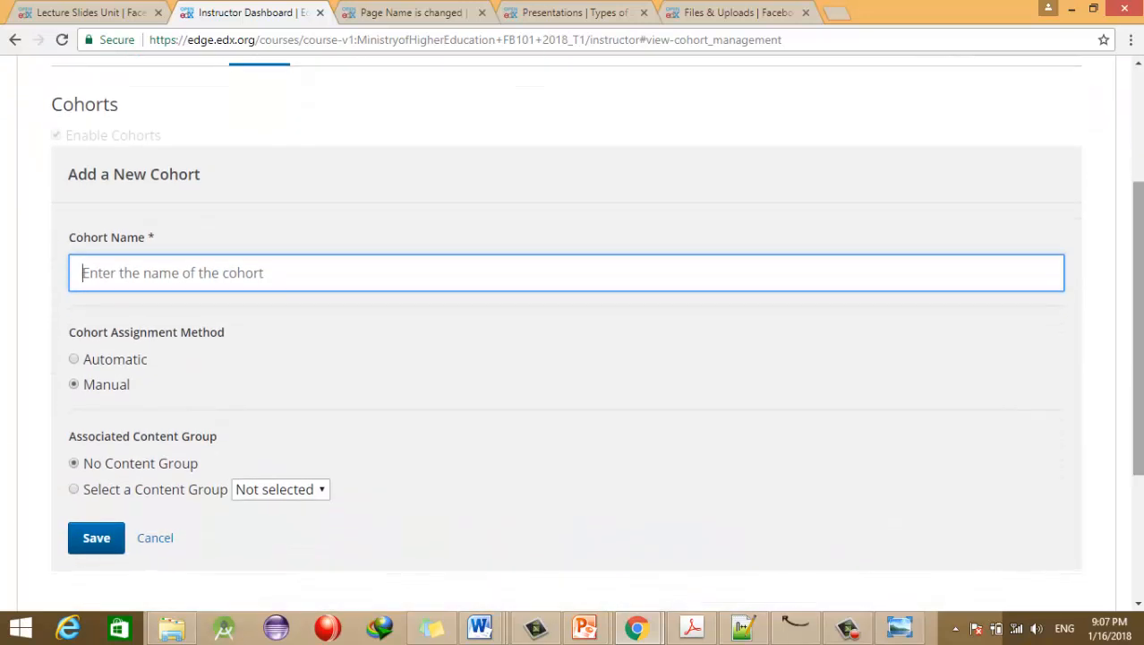
type("A")
key("BackSpace")
type("Java A")
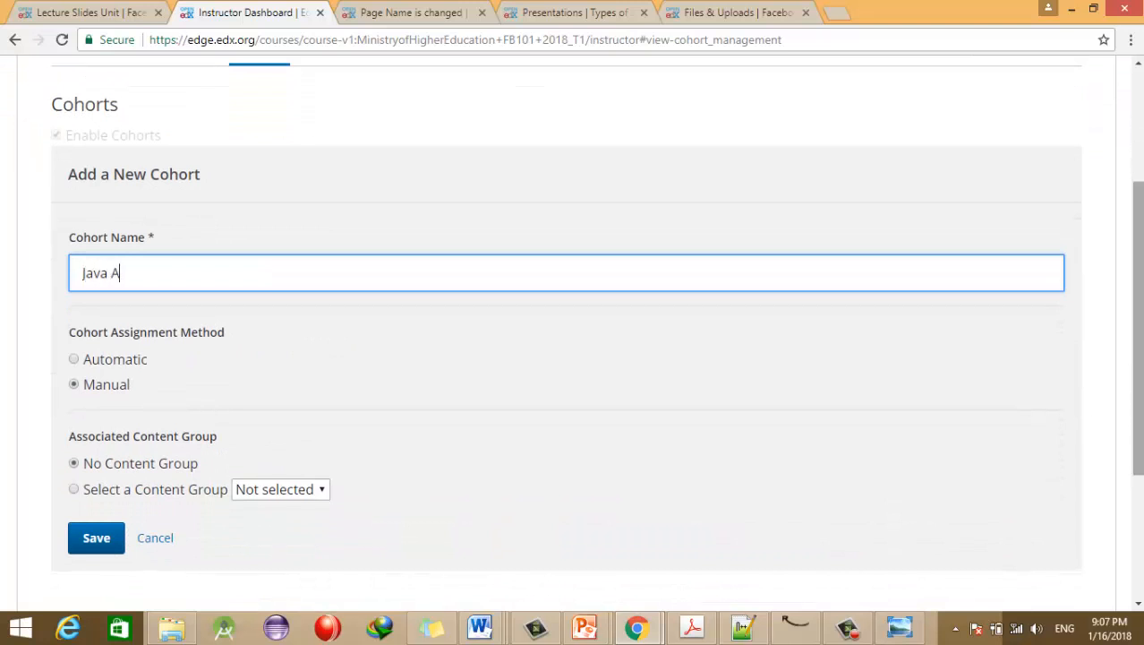
type("PI Cohorts")
key("Tab")
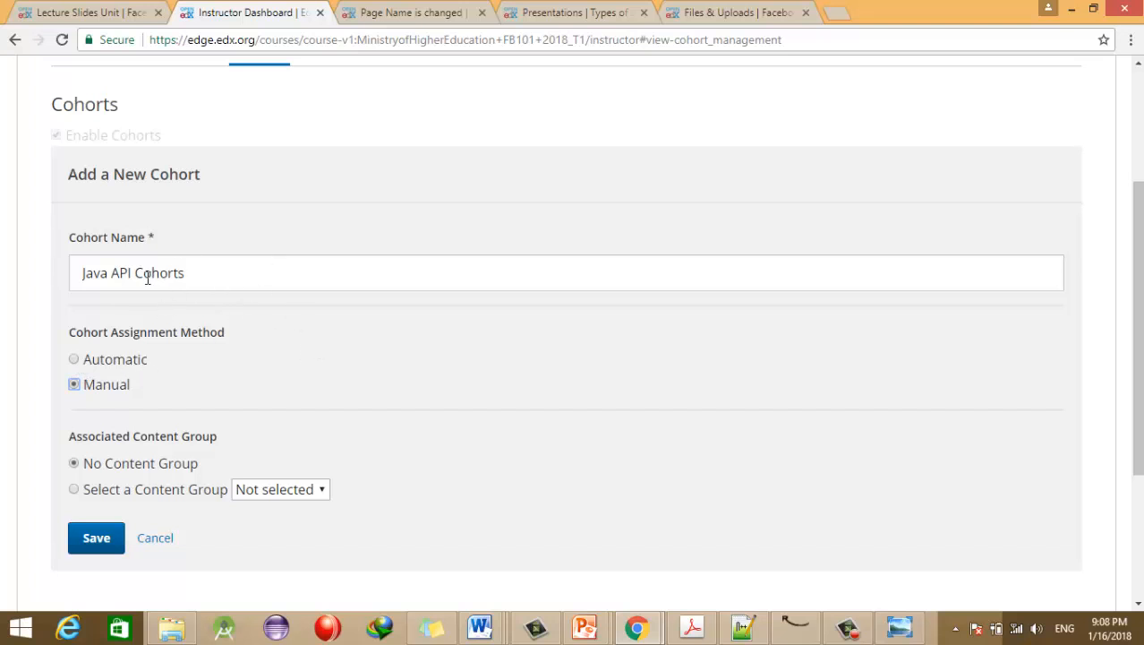
left_click_drag(252, 271, 54, 289)
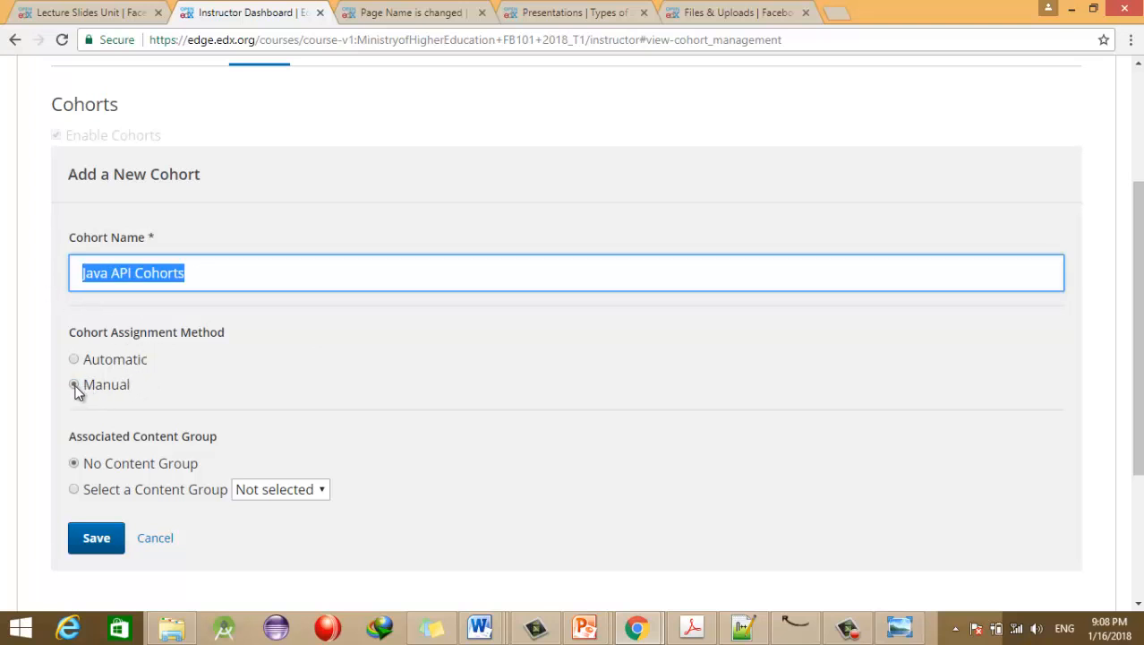
Step: Link the cohort to the JAva Users content group and save it
left_click(74, 490)
left_click(300, 490)
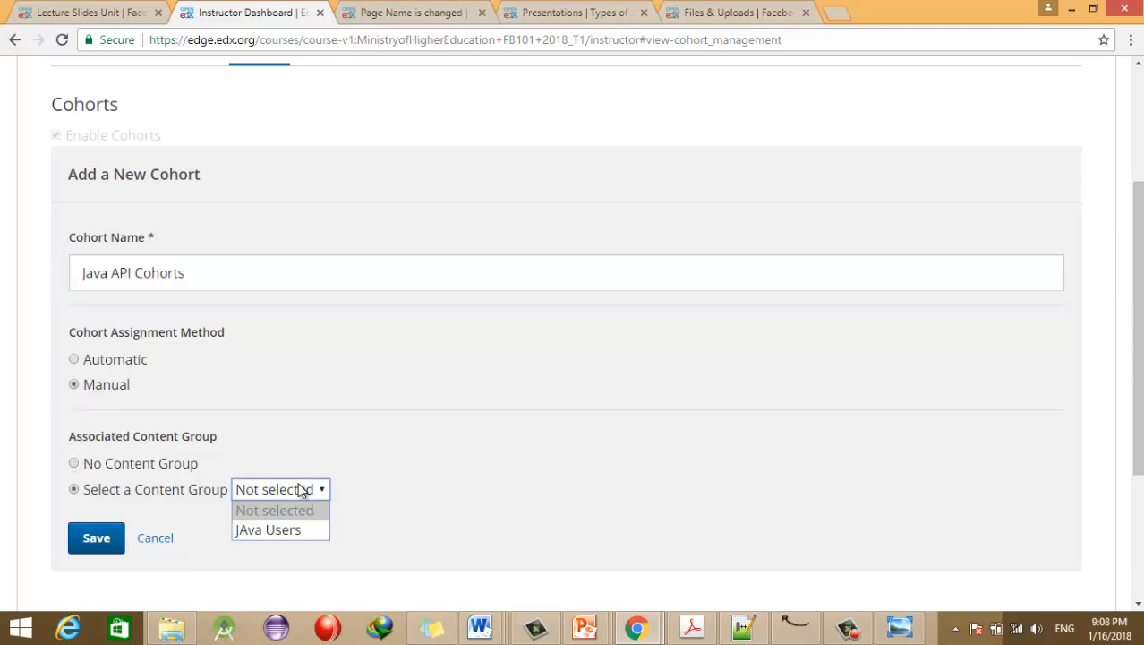
left_click(296, 529)
scroll(1122, 411, "down", 2)
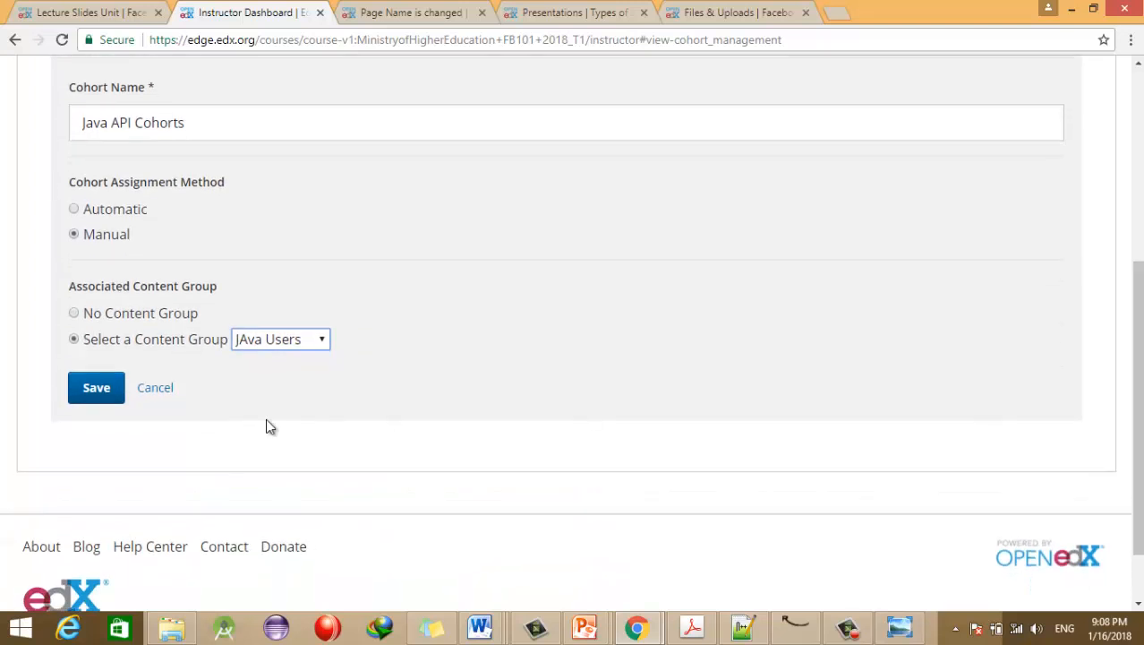
left_click(112, 390)
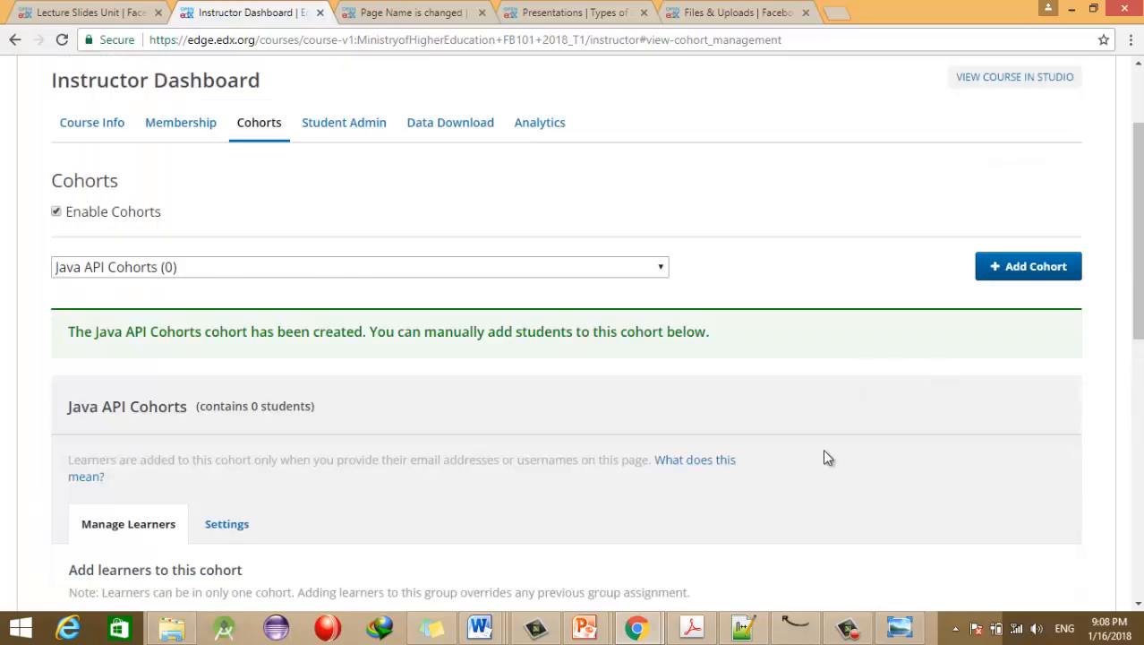
Step: Enter two learners' e-mail addresses, comma-separated, in the Add learners to this cohort box
scroll(1137, 269, "down", 4)
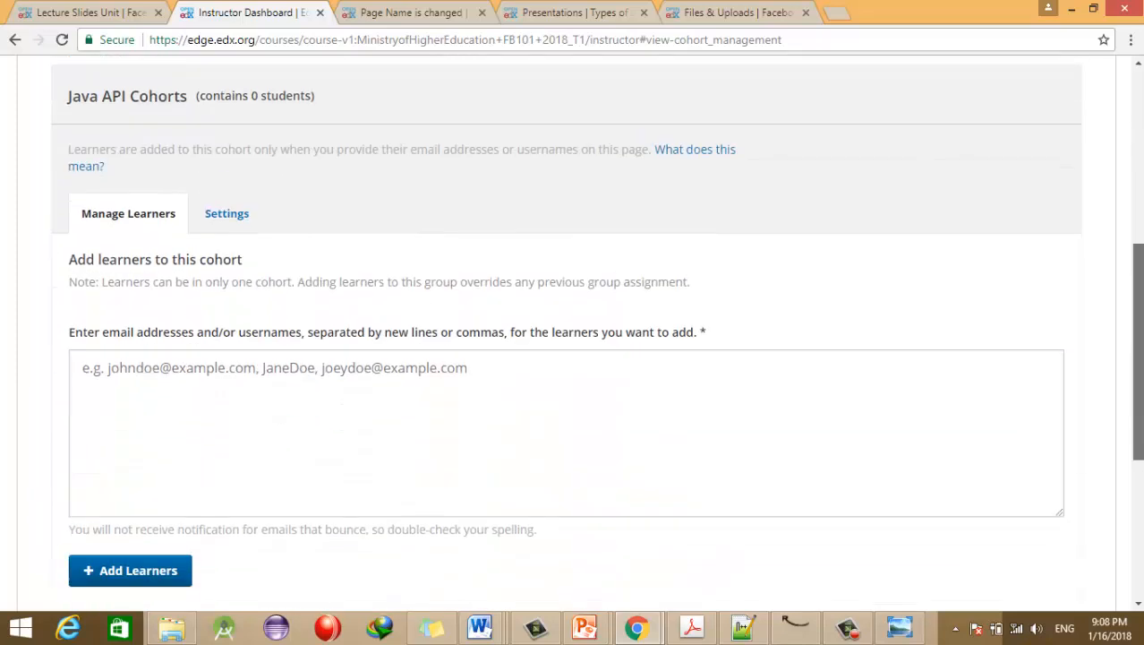
scroll(1130, 289, "up", 3)
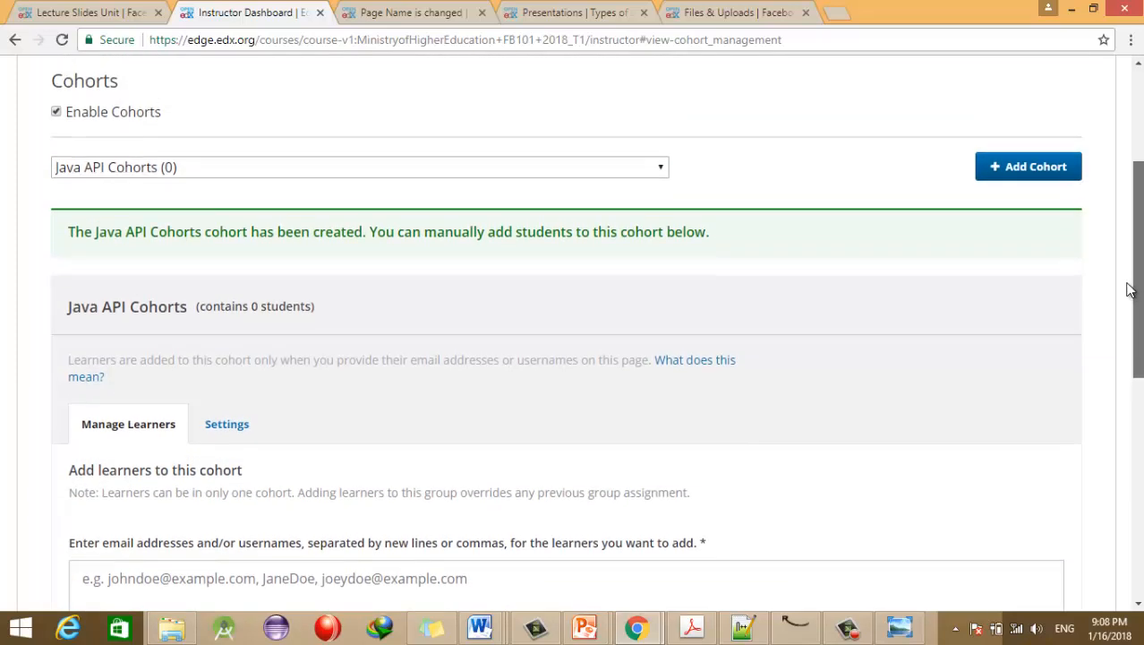
scroll(1130, 289, "up", 1)
scroll(1130, 289, "down", 3)
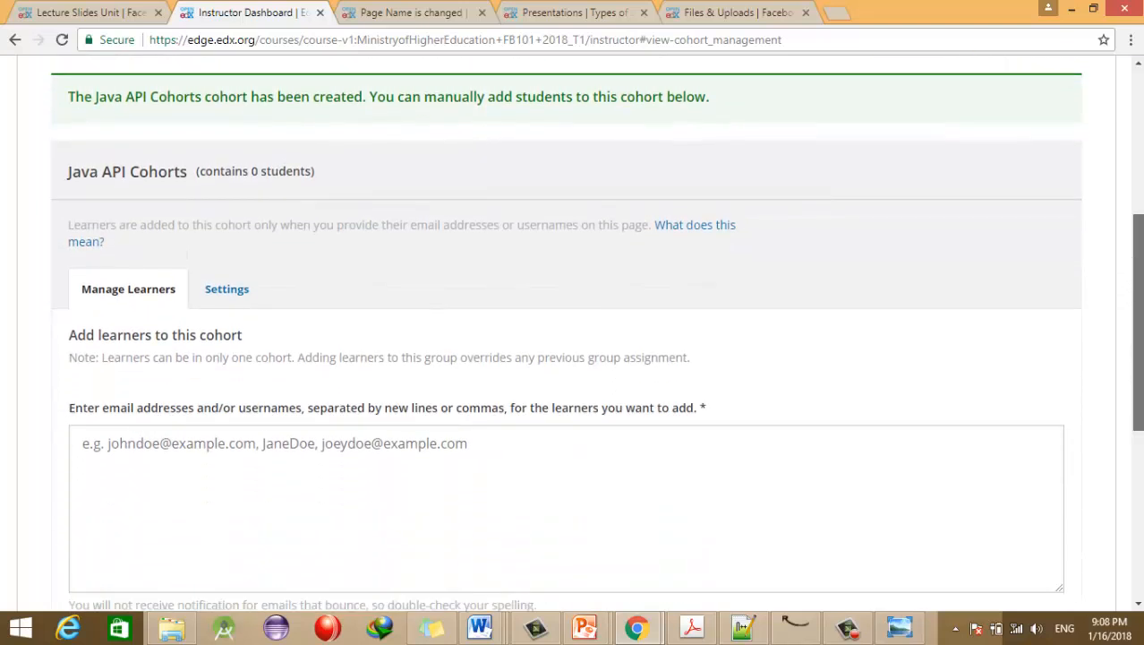
scroll(597, 334, "down", 2)
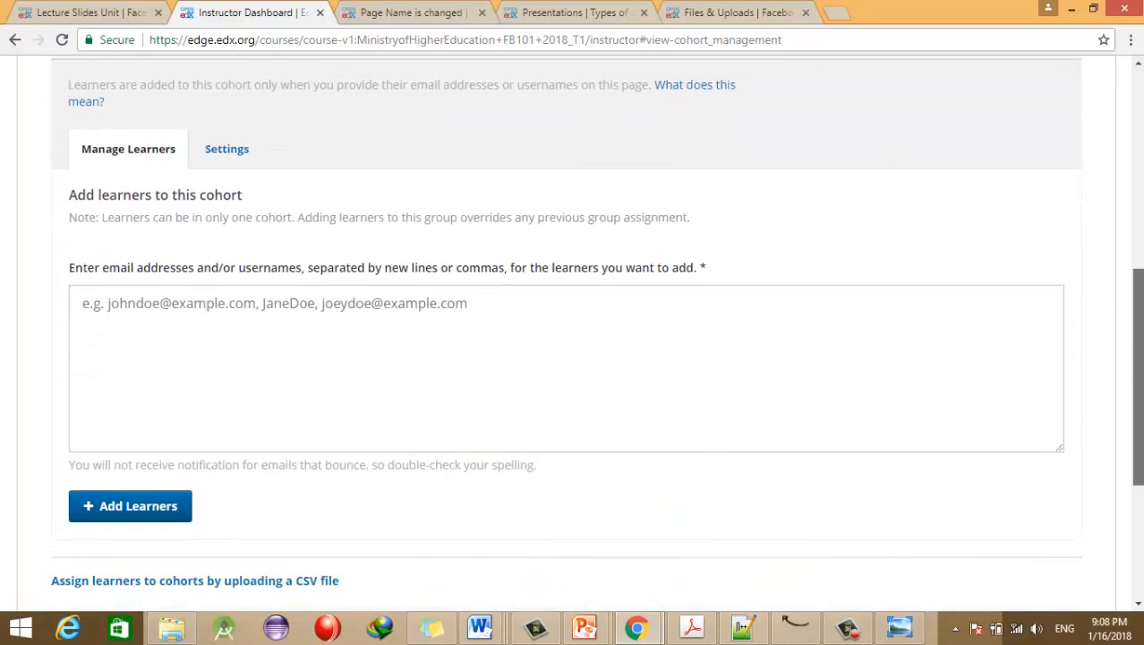
left_click(183, 307)
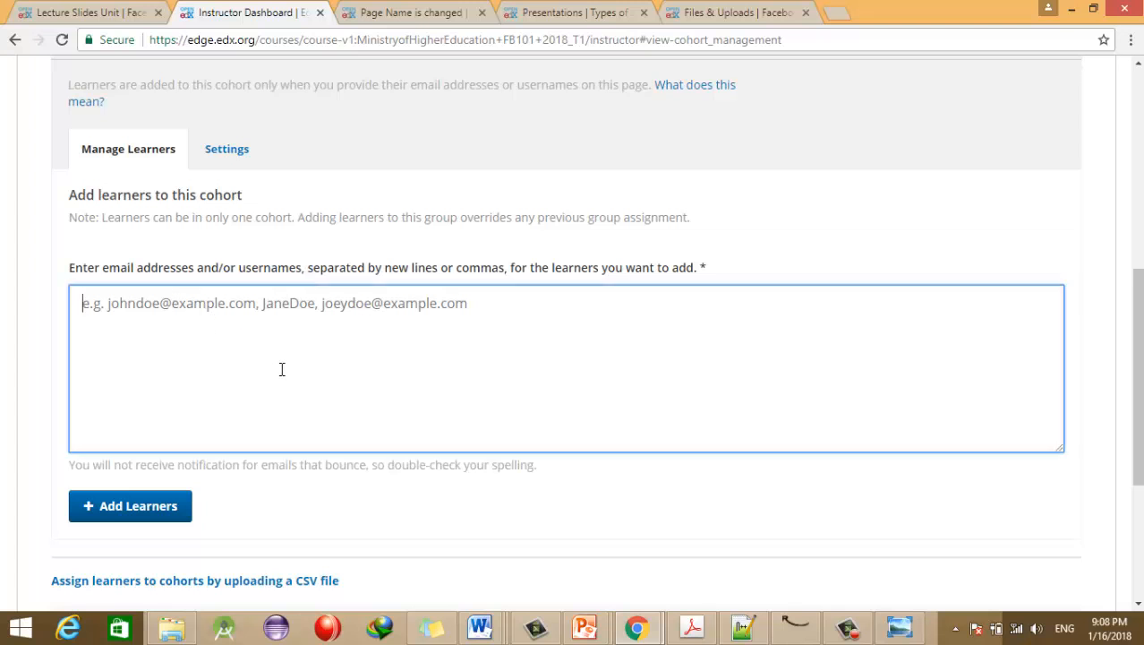
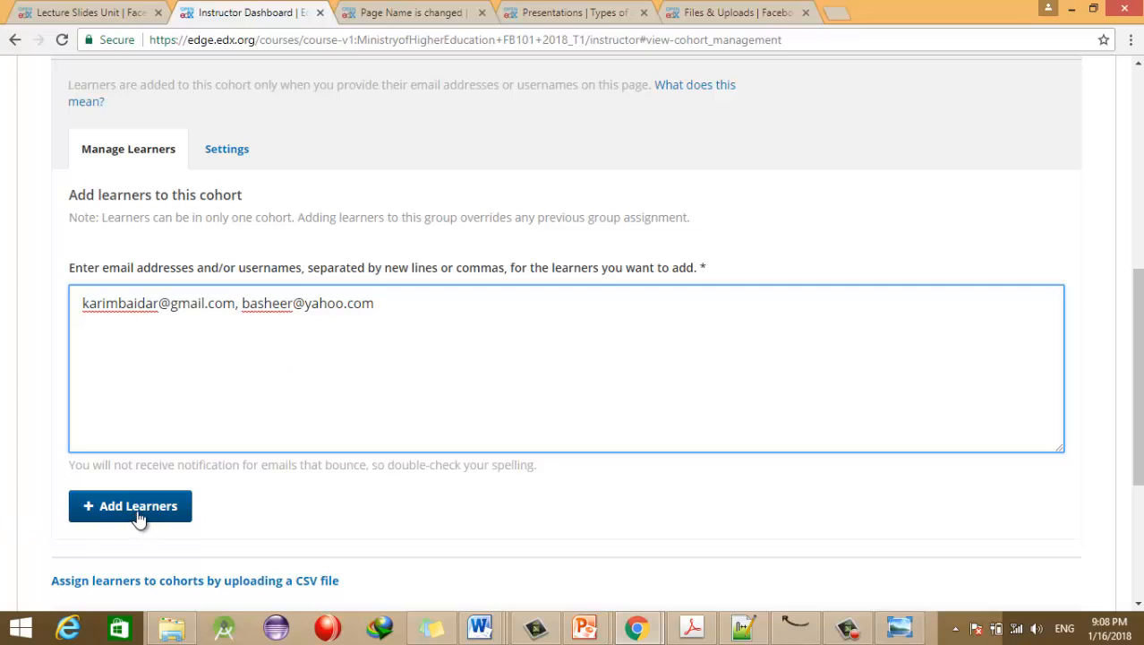
left_click_drag(1138, 385, 1088, 396)
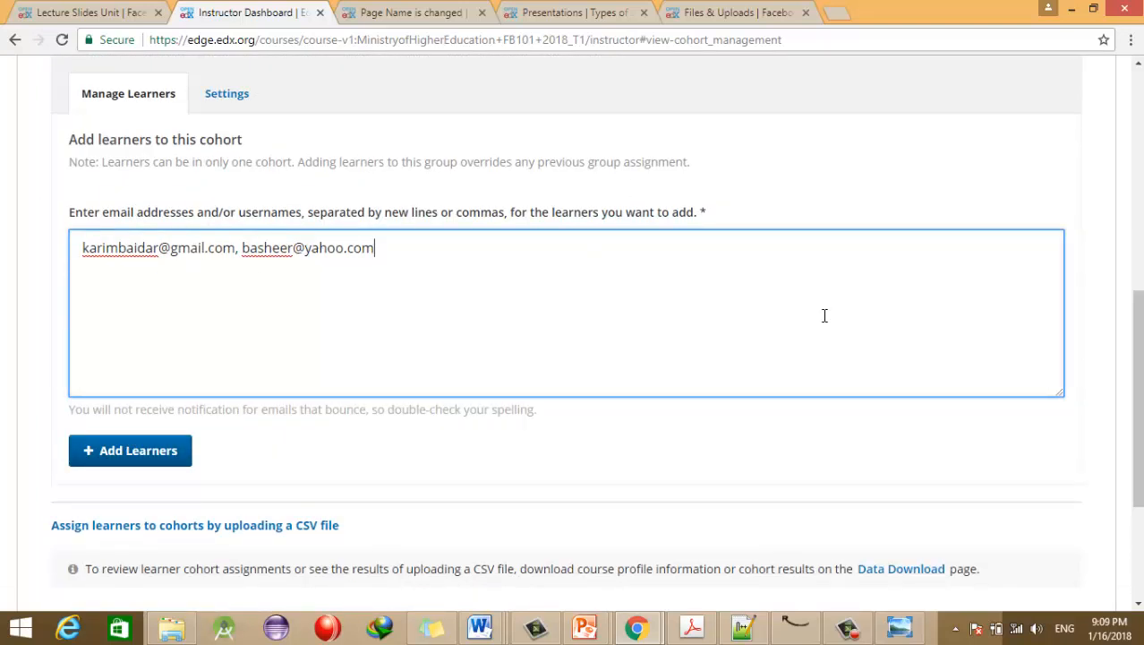
scroll(1103, 305, "up", 3)
scroll(1107, 298, "up", 3)
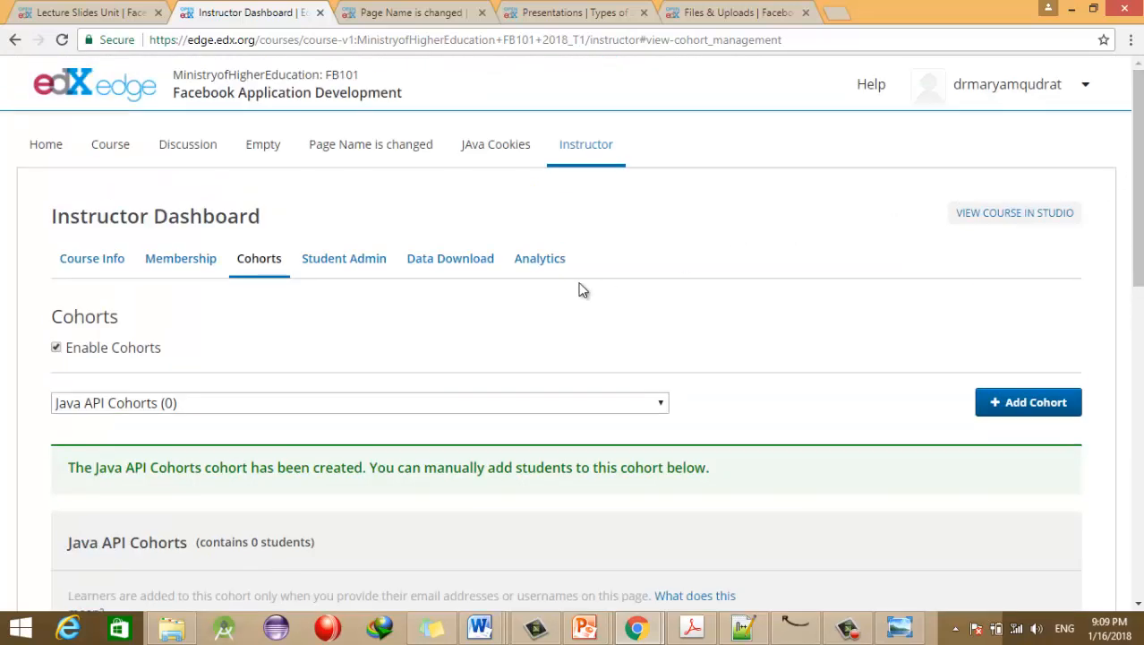
Step: Return to the Lecture Slides unit in Studio and browse the Settings, Tools and Content menus before closing them
left_click(114, 8)
left_click(467, 83)
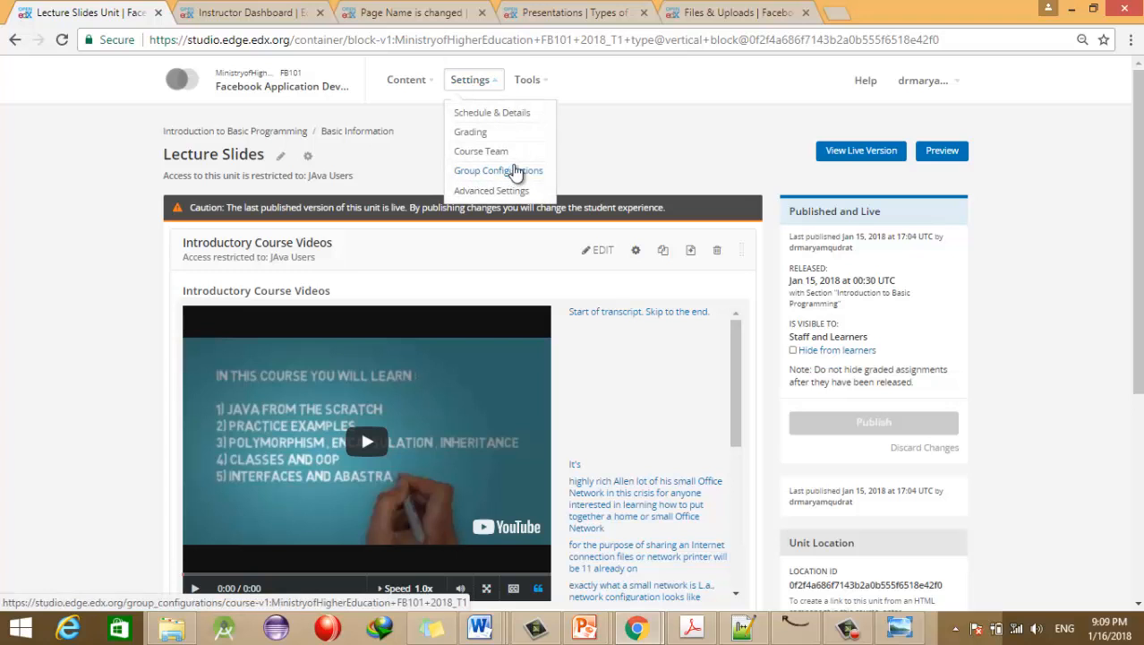
left_click(532, 82)
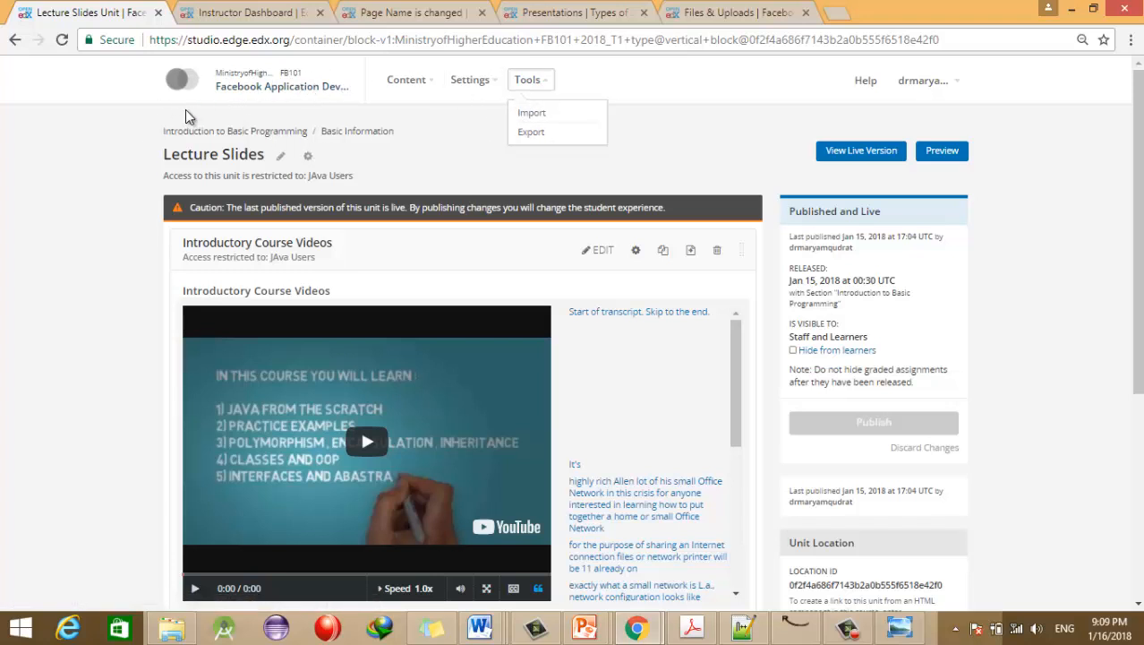
left_click(416, 80)
left_click(533, 79)
left_click(414, 82)
left_click(536, 79)
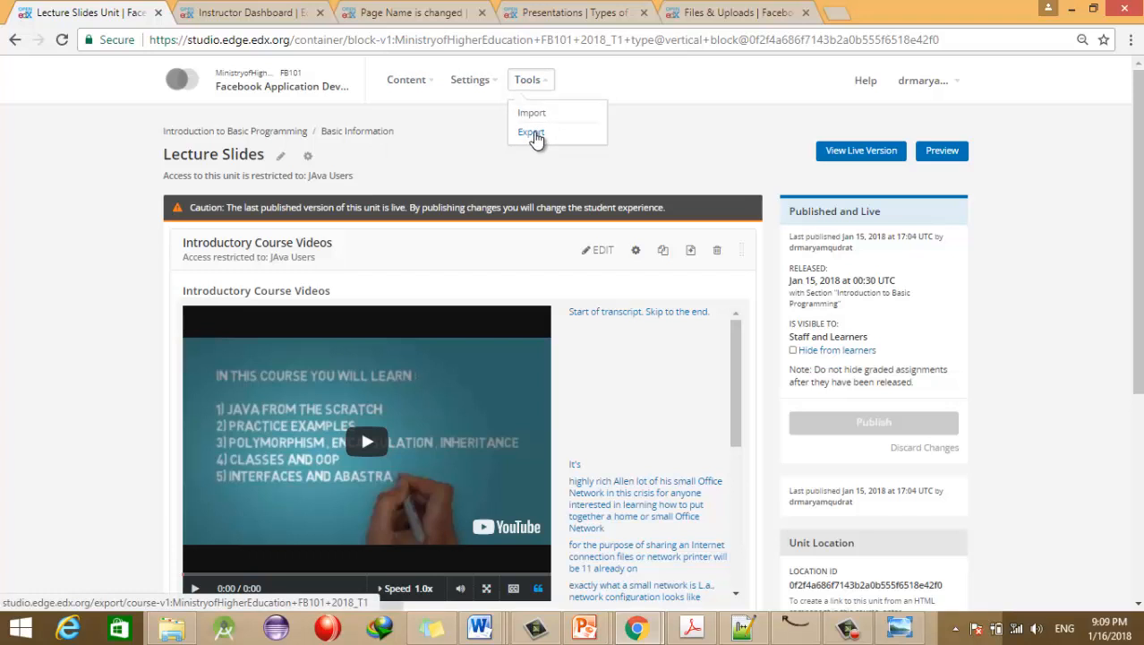
left_click(38, 154)
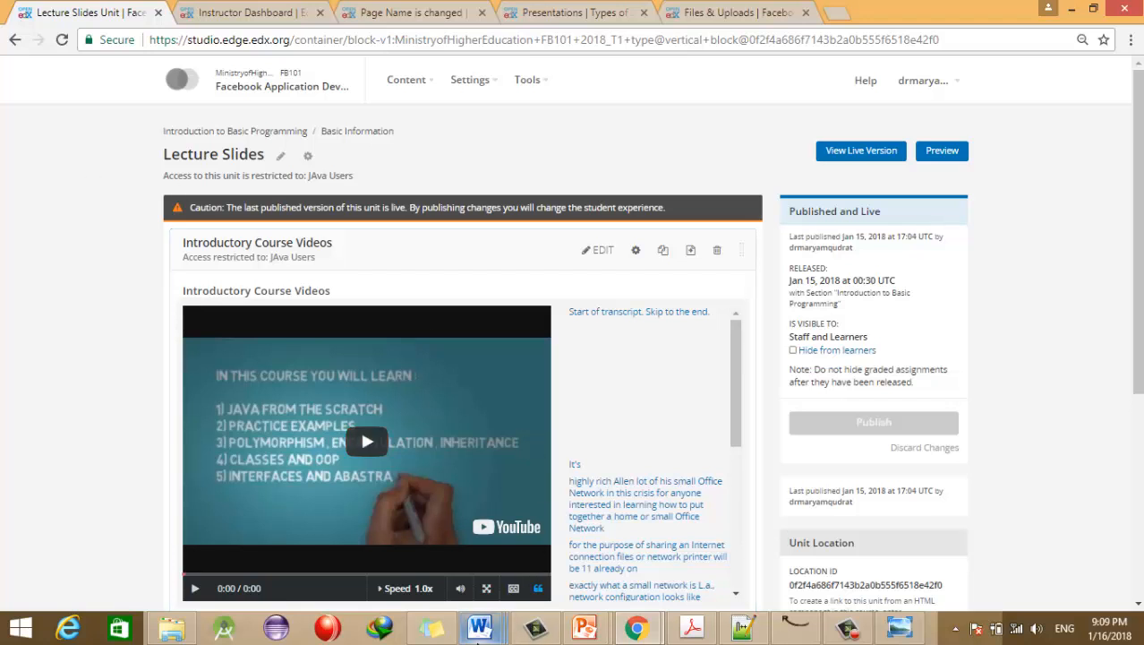
Step: Bring Document19 to the front in Word and type a learner's e-mail address on a new line
left_click(480, 626)
left_click(458, 565)
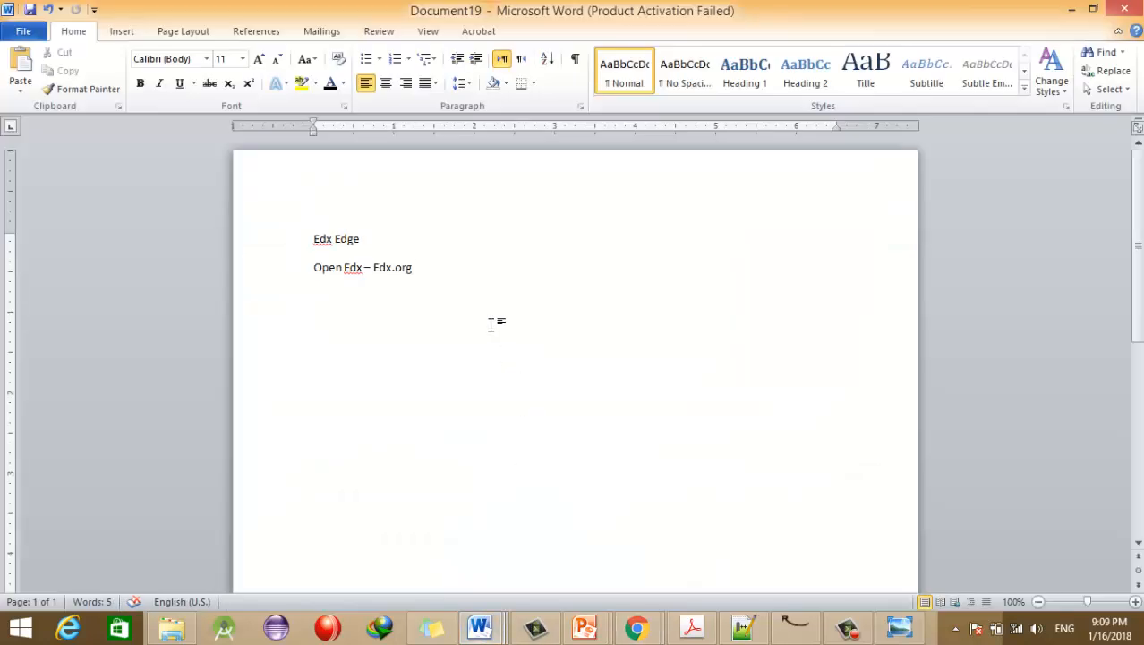
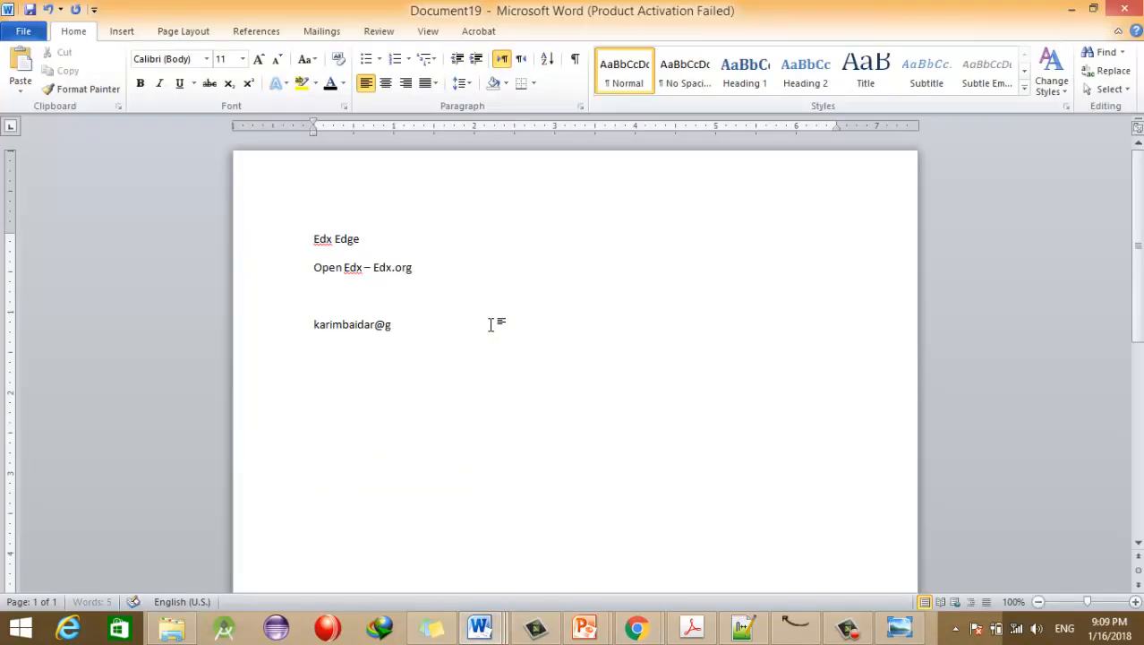
key("Return")
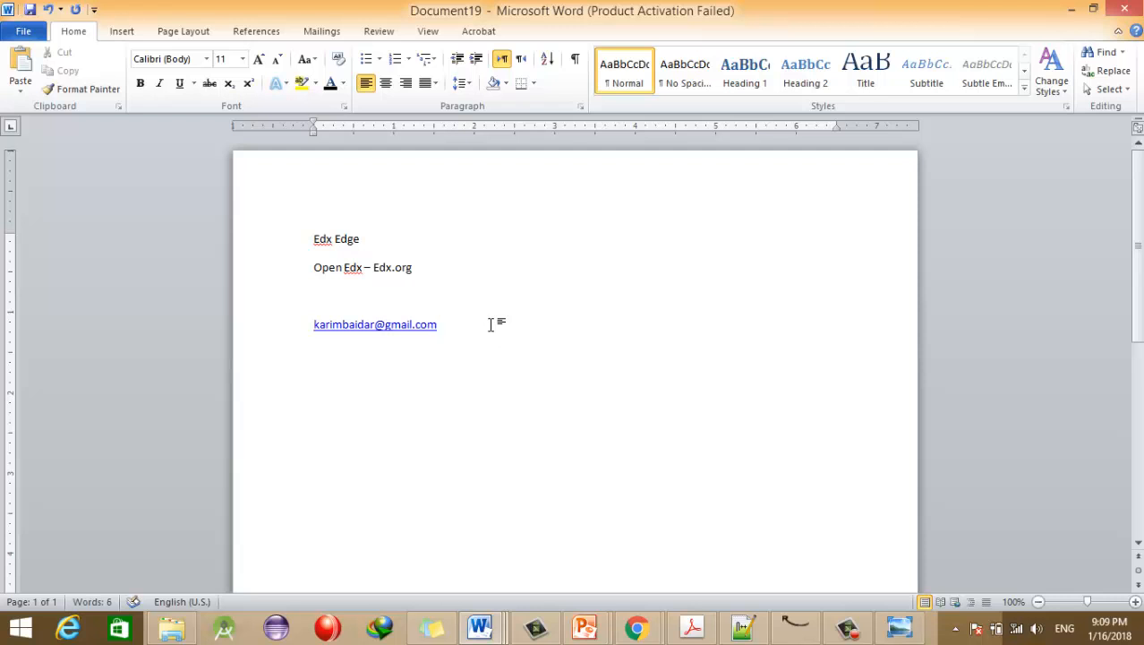